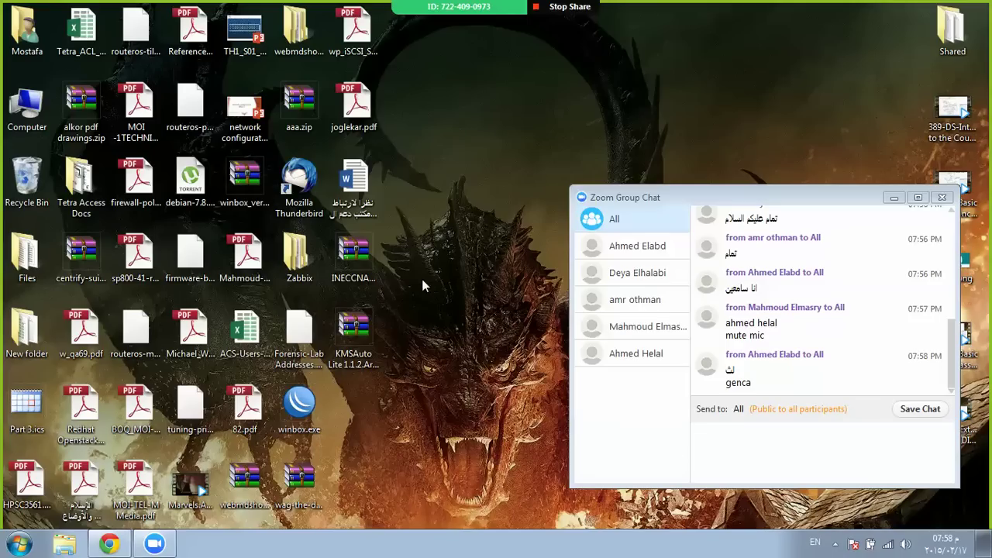
Launch vSphere Client and log in to host 10.122.14.51 as root
left_click(19, 544)
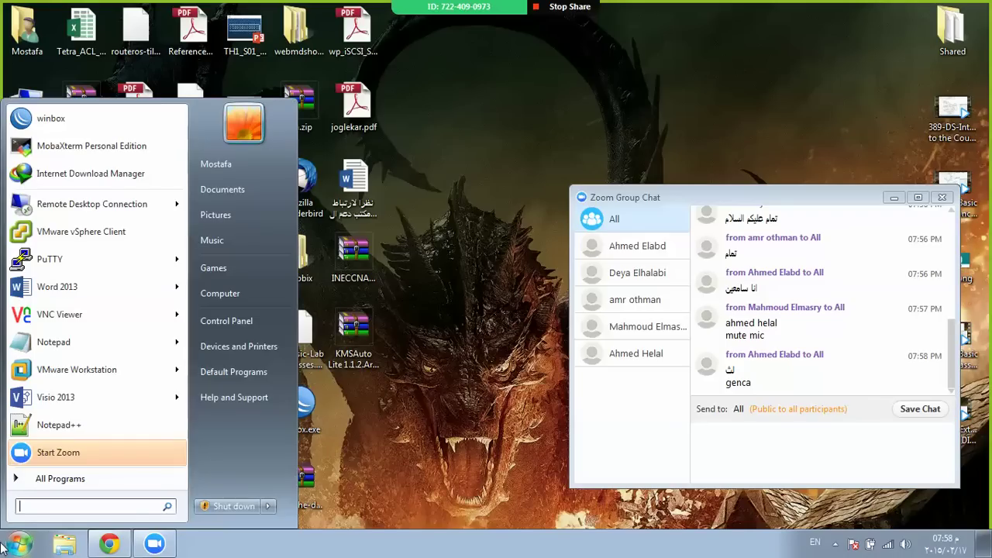
left_click(80, 232)
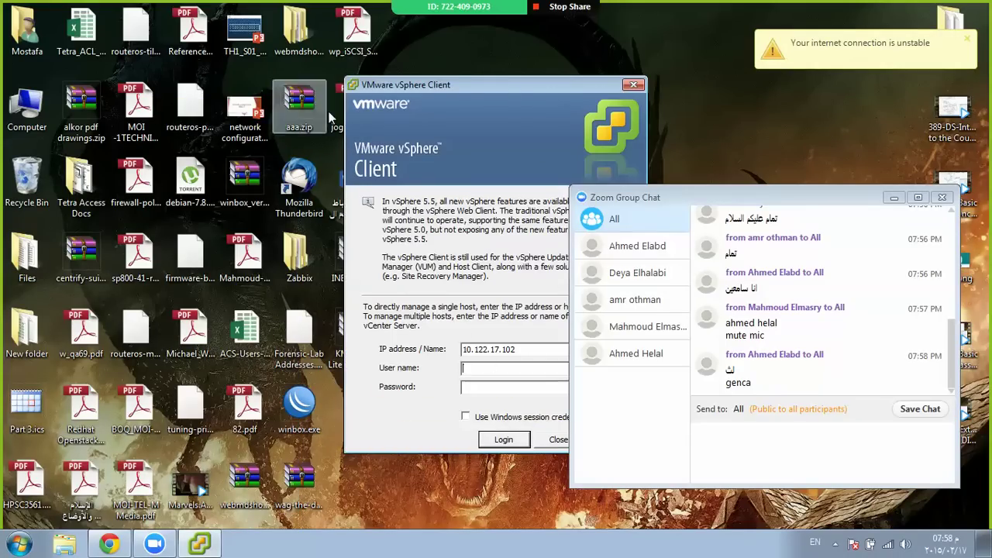
left_click_drag(488, 88, 268, 94)
left_click(300, 355)
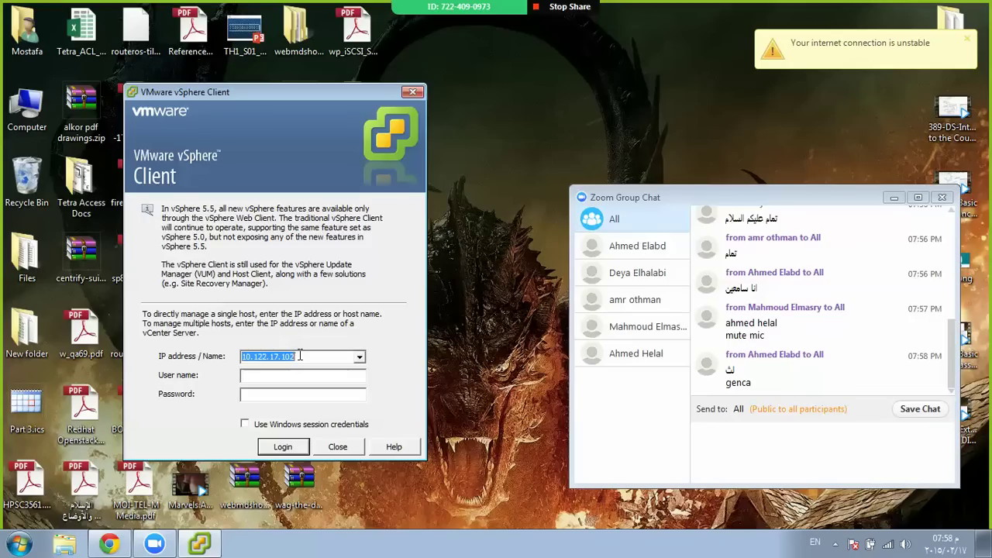
type("10.12")
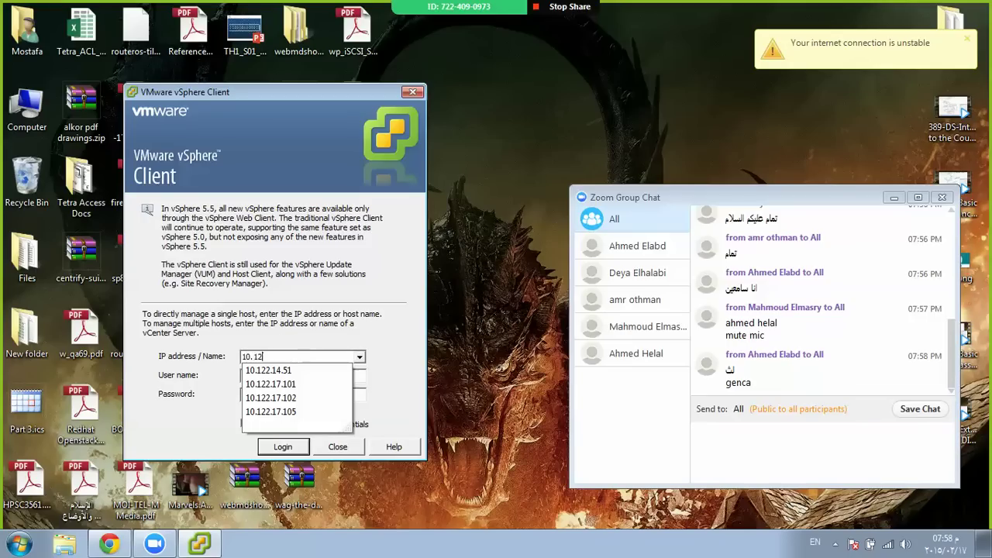
type("2.14.")
key("Down")
key("Return")
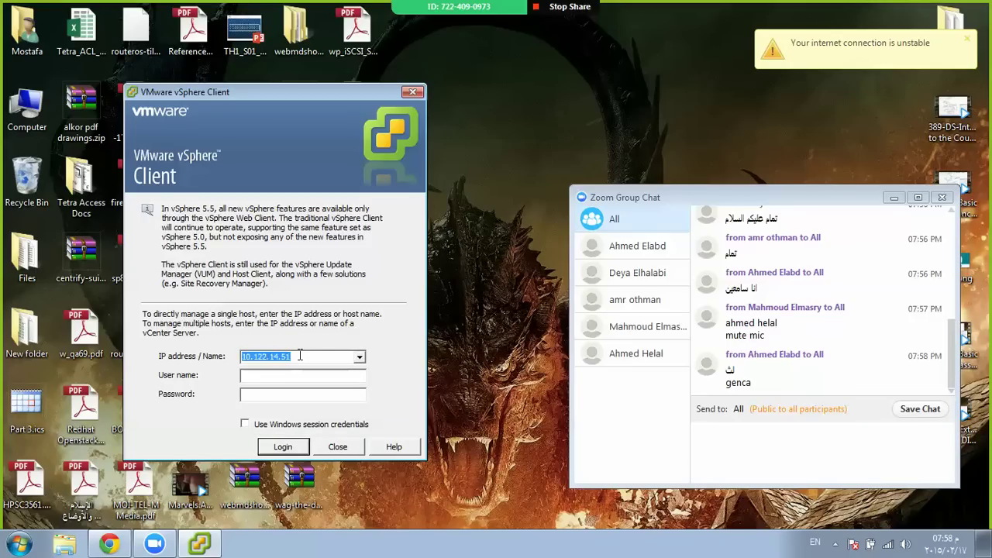
key("Tab")
type("root")
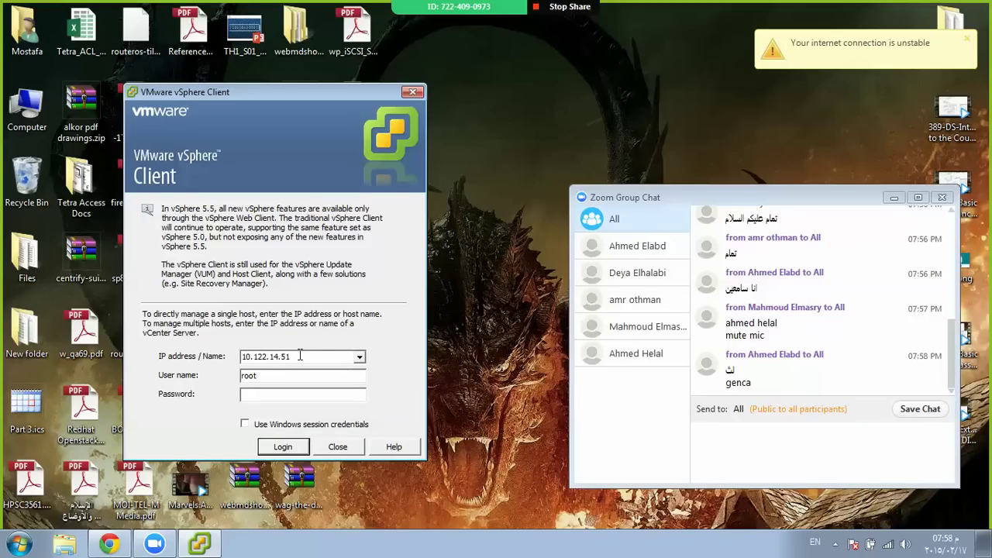
type("********")
key("Return")
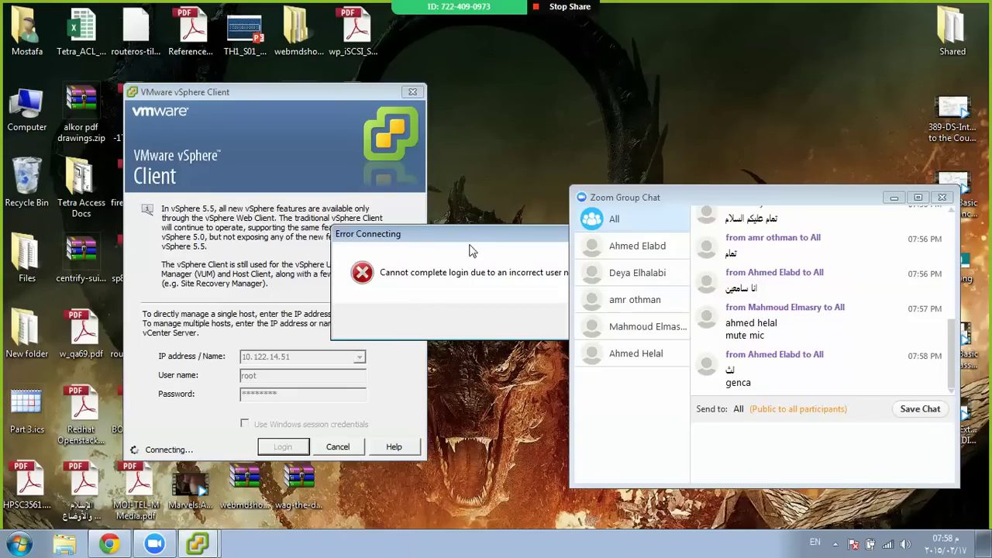
Dismiss the incorrect-password error and retry the login with the corrected password
left_click(416, 338)
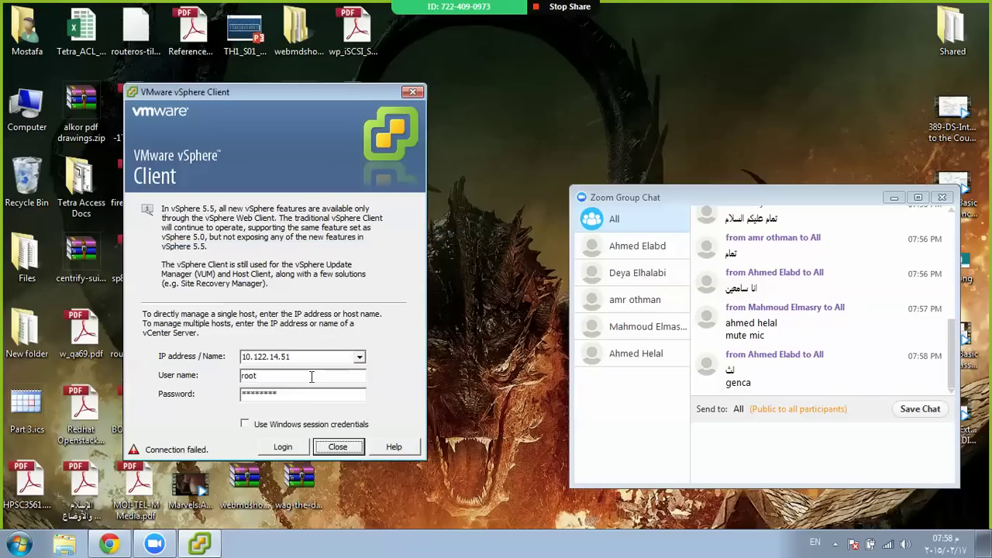
double_click(301, 393)
key("BackSpace")
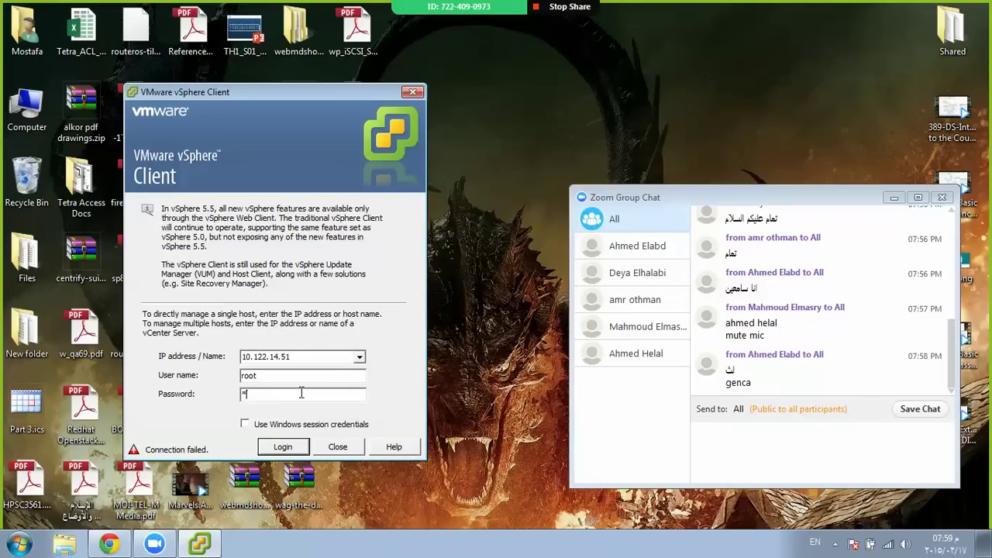
type("*******")
key("Return")
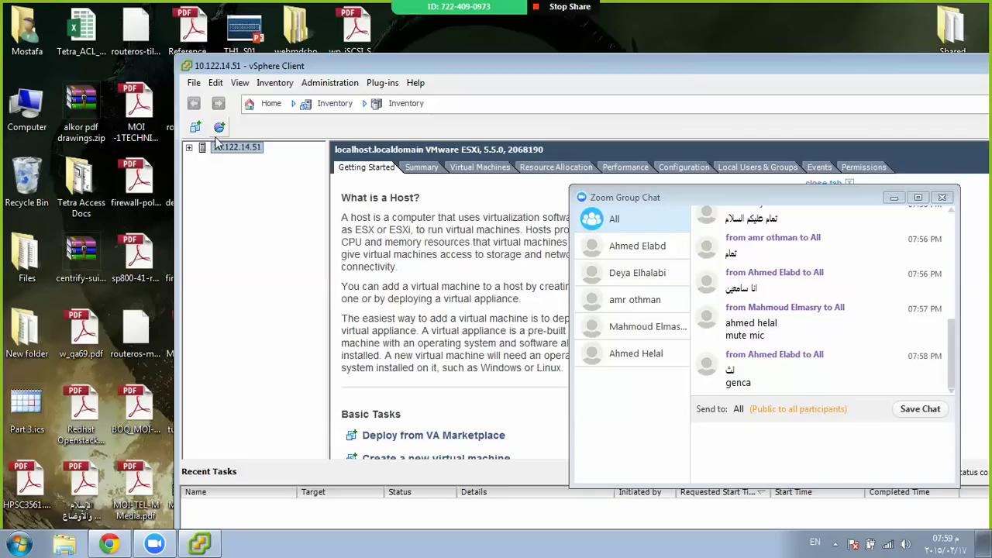
Expand the host, maximize the client and show the host's Configuration > Storage datastores
left_click(189, 147)
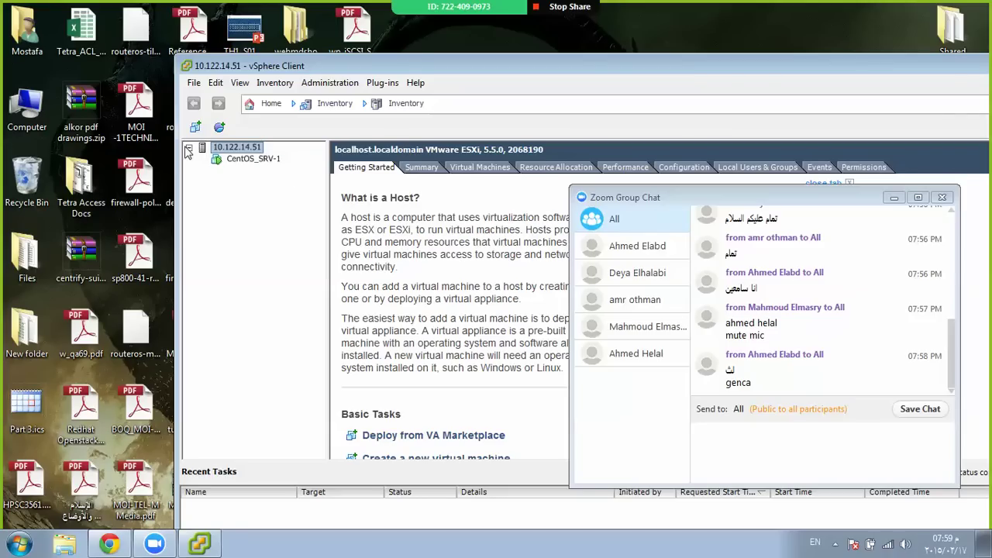
double_click(399, 69)
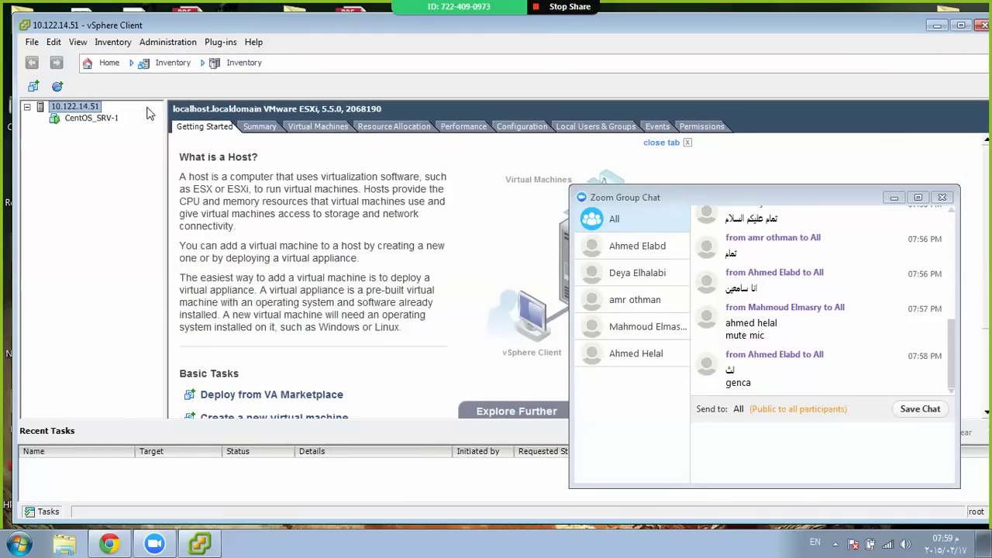
left_click(523, 129)
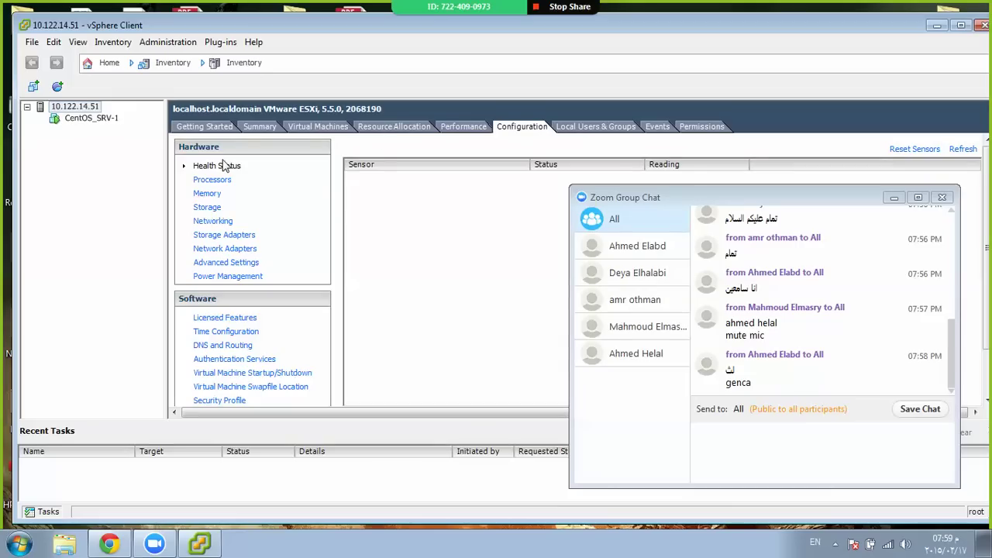
left_click(208, 208)
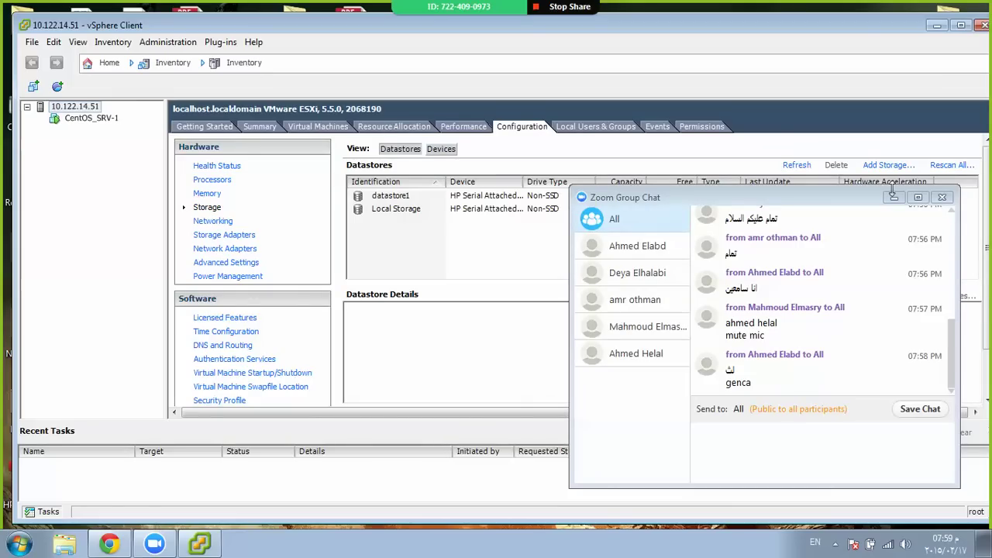
Open the Local Storage datastore in the Datastore Browser
left_click(894, 197)
left_click(397, 212)
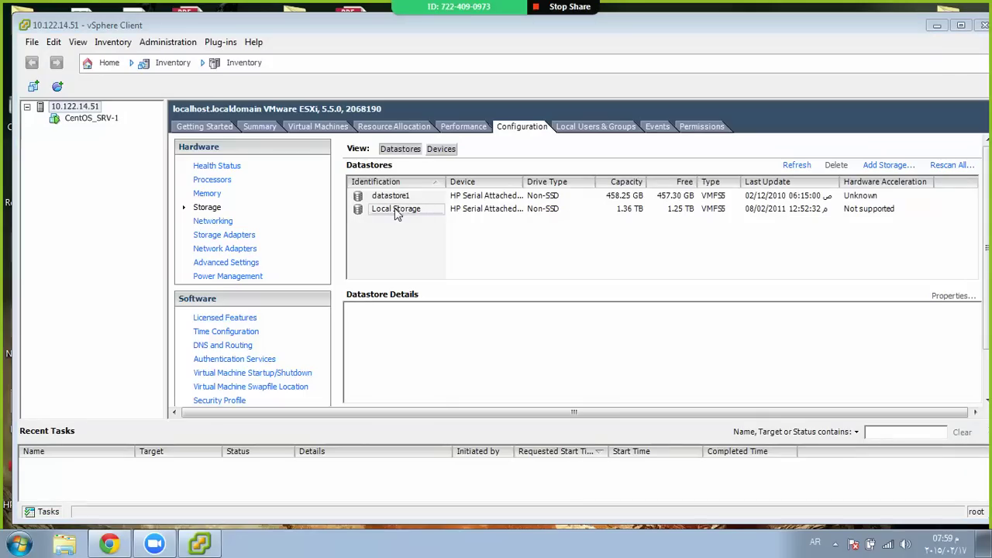
right_click(504, 217)
left_click(539, 226)
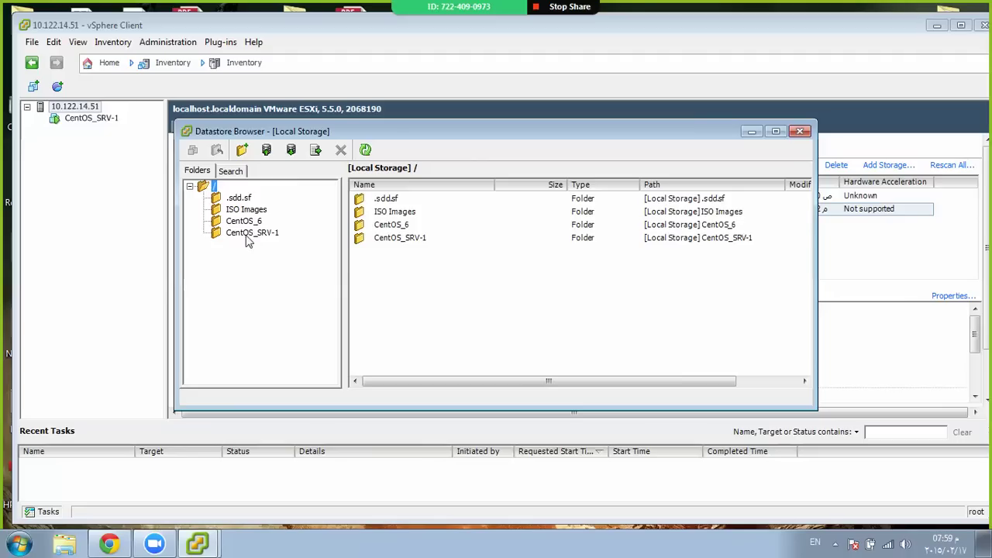
Browse the CentOS_6 and CentOS_SRV-1 folder contents in the Folders tree
left_click(245, 223)
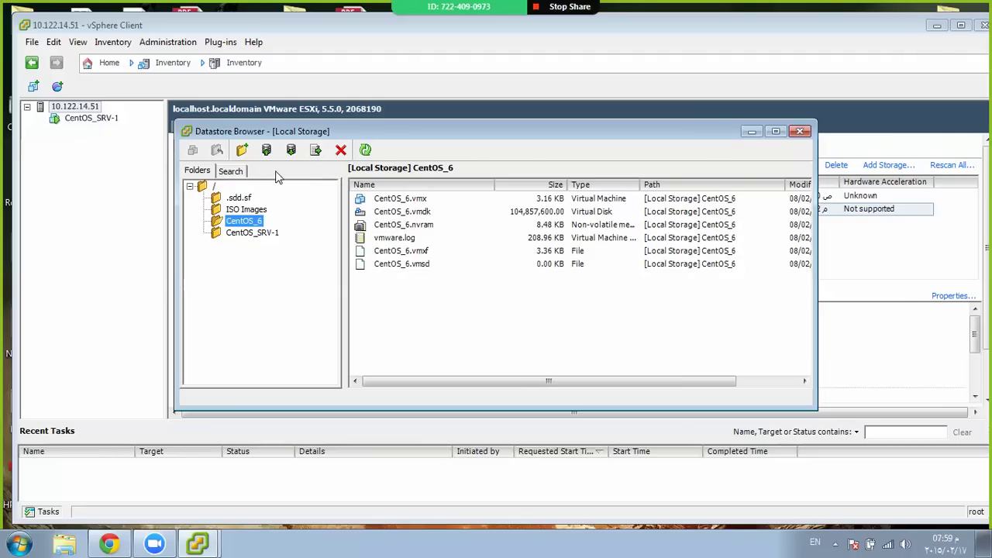
left_click(239, 233)
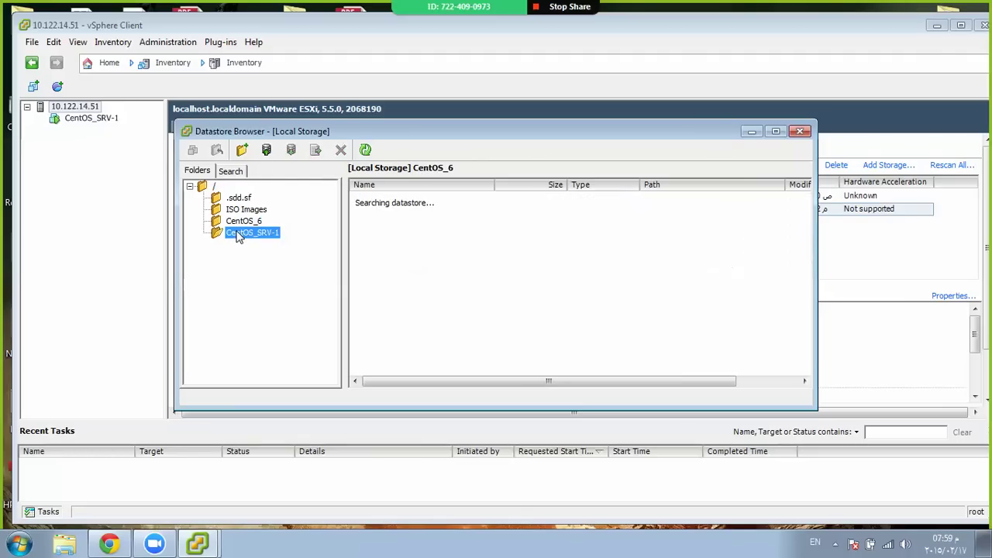
left_click(245, 223)
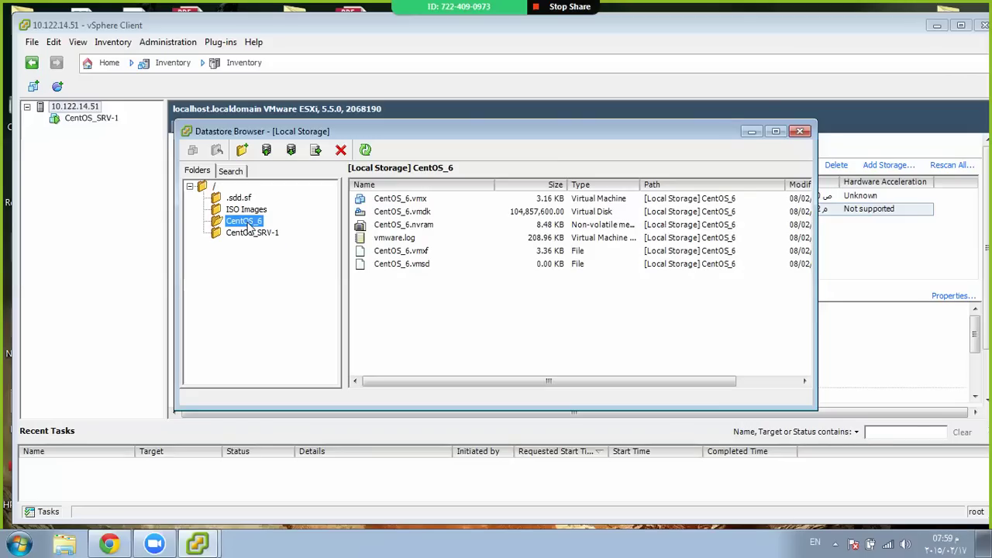
left_click(238, 171)
left_click(187, 174)
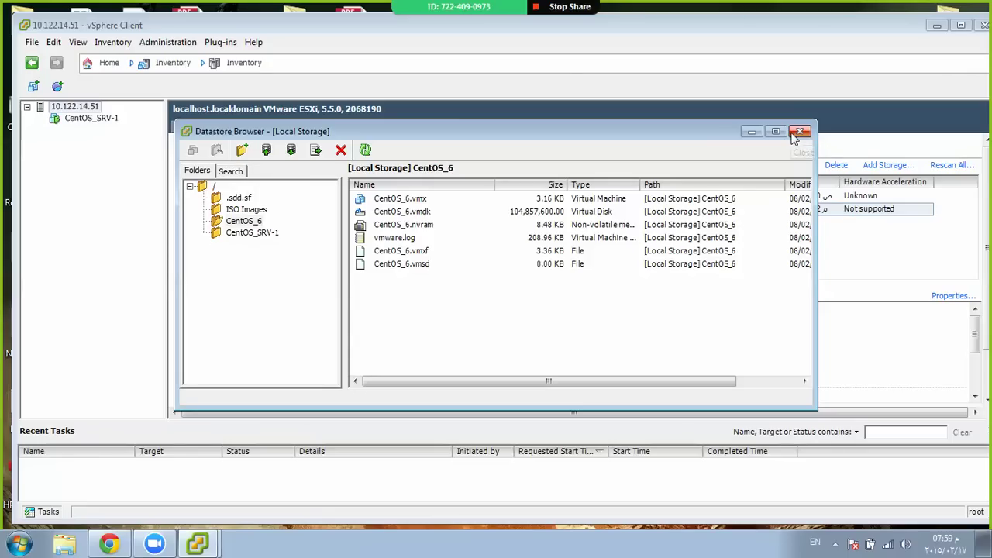
Select all six CentOS_6 files, including the CentOS_6.vmdk disk
left_click(453, 214)
right_click(452, 212)
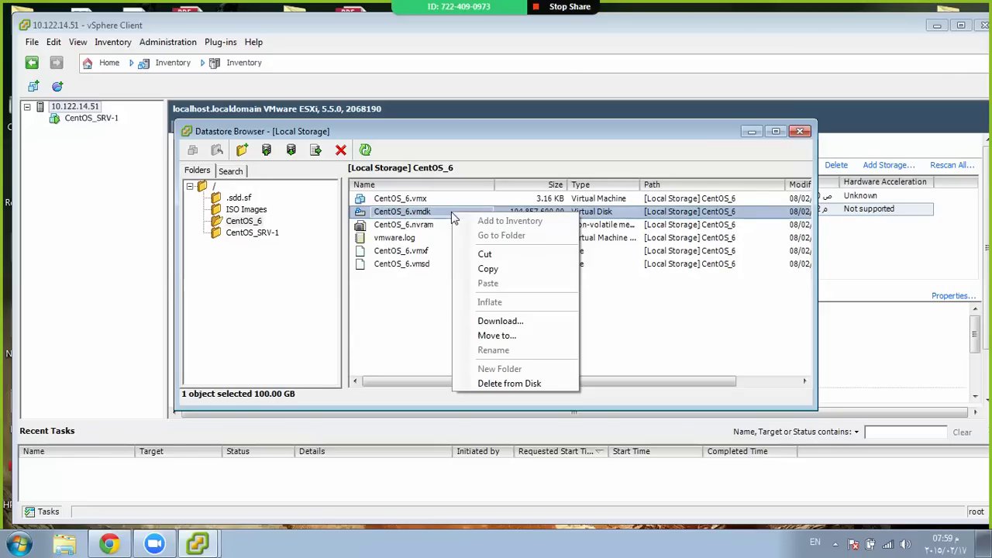
left_click(409, 276)
left_click_drag(411, 276, 392, 194)
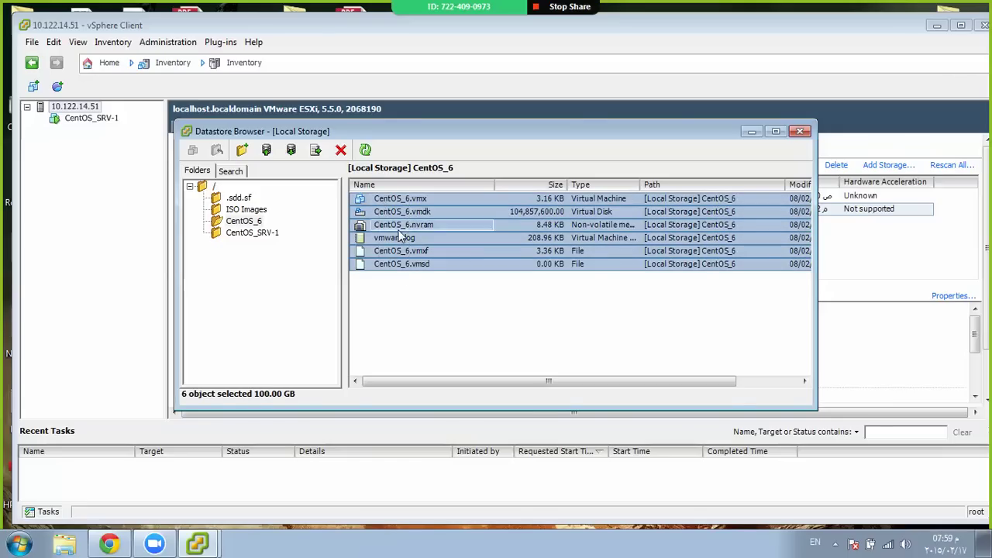
left_click(236, 222)
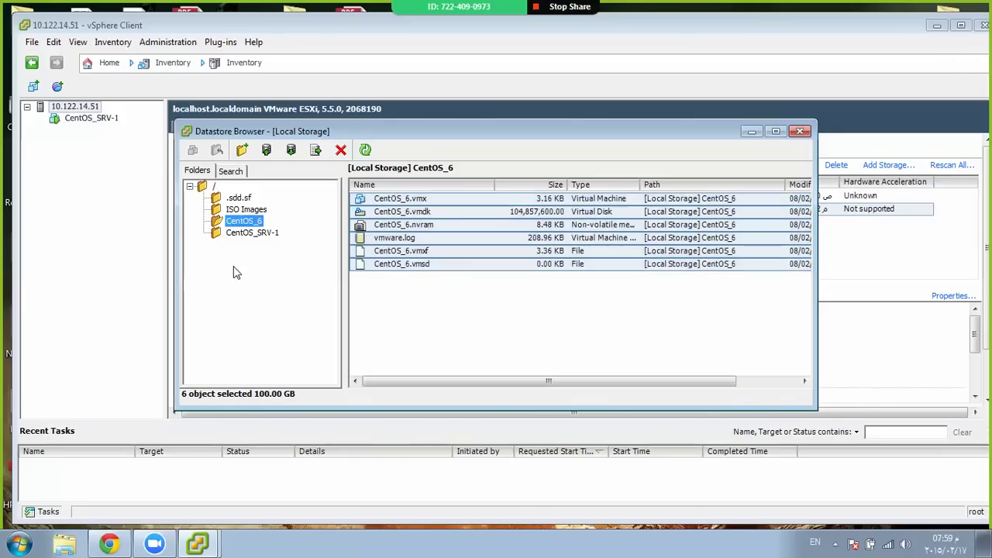
Create a new Centos_Client folder at the datastore root
left_click(214, 187)
left_click(242, 149)
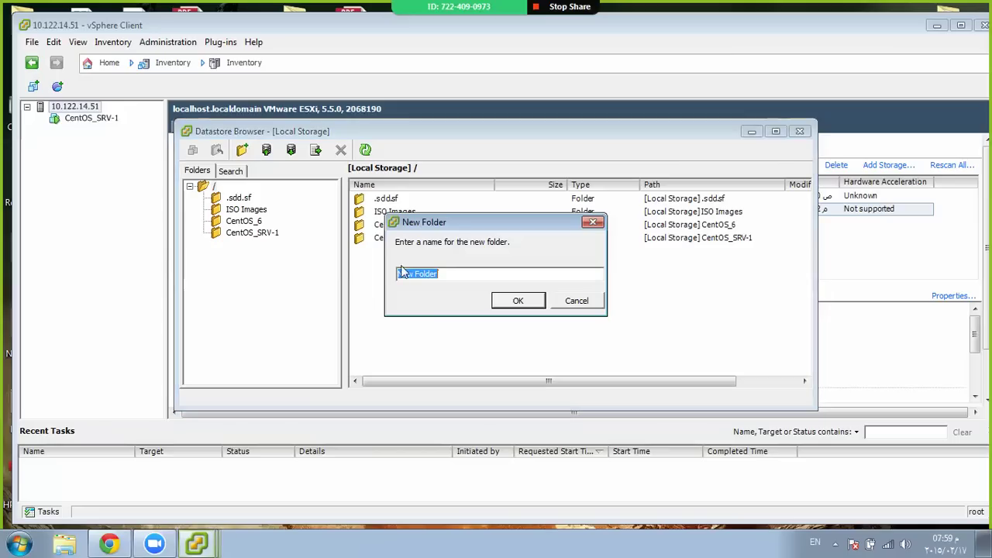
type("C")
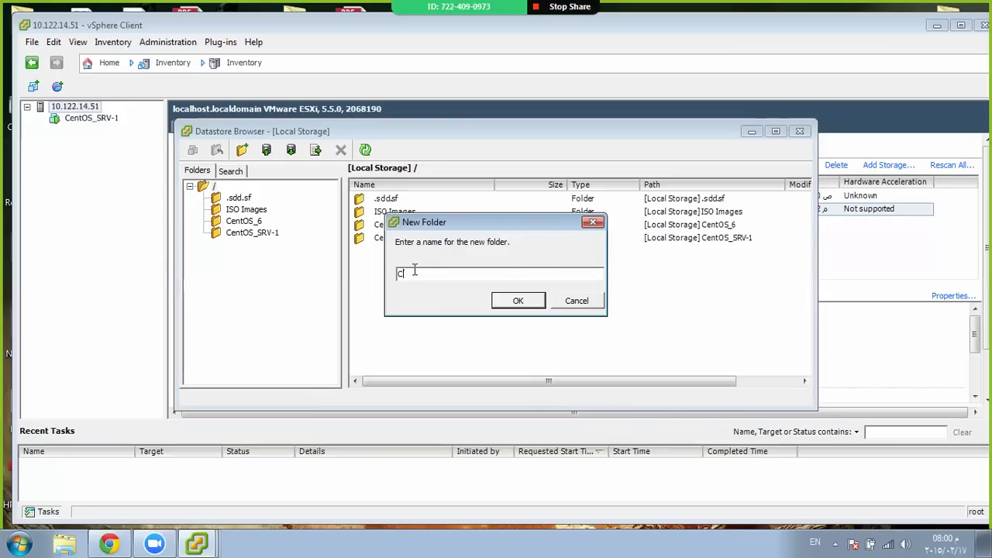
type("entos_Client")
key("Return")
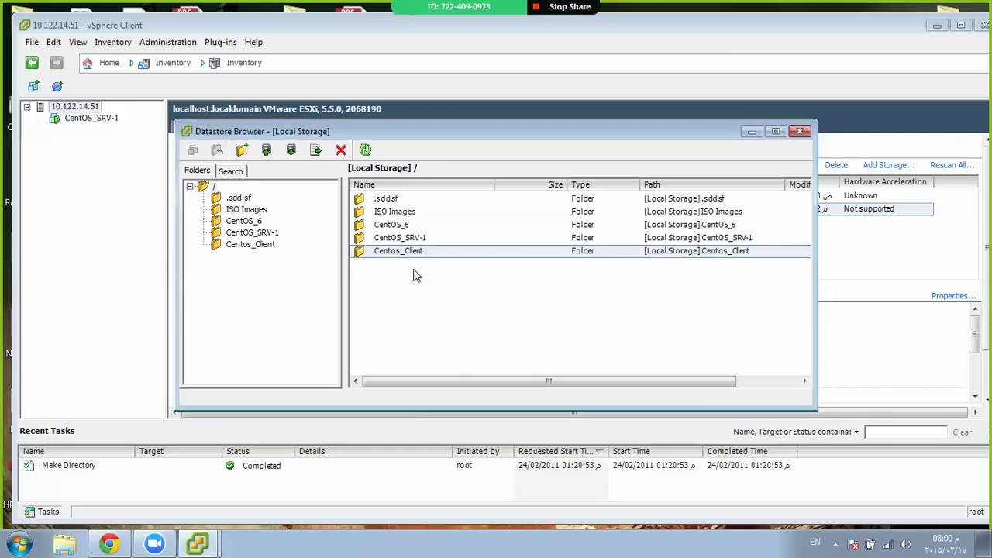
left_click(270, 247)
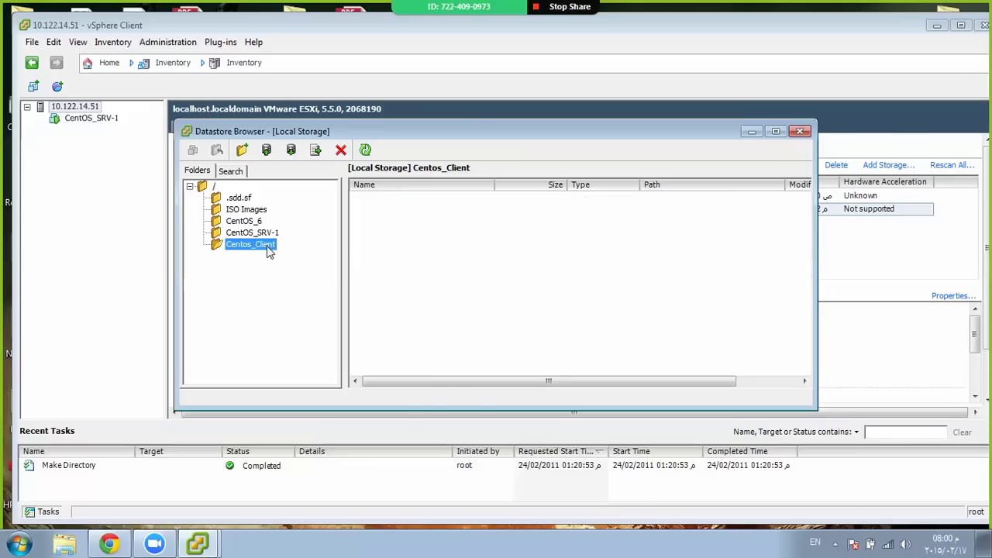
right_click(410, 243)
left_click(400, 270)
Copy all six CentOS_6 files and bring up the paste menu inside Centos_Client
left_click(243, 221)
left_click(436, 252)
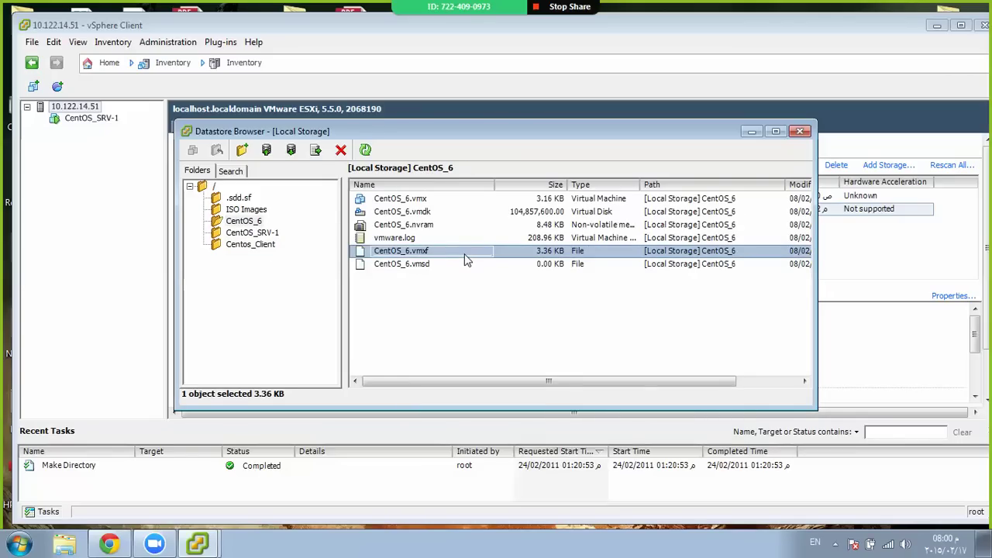
left_click(402, 200)
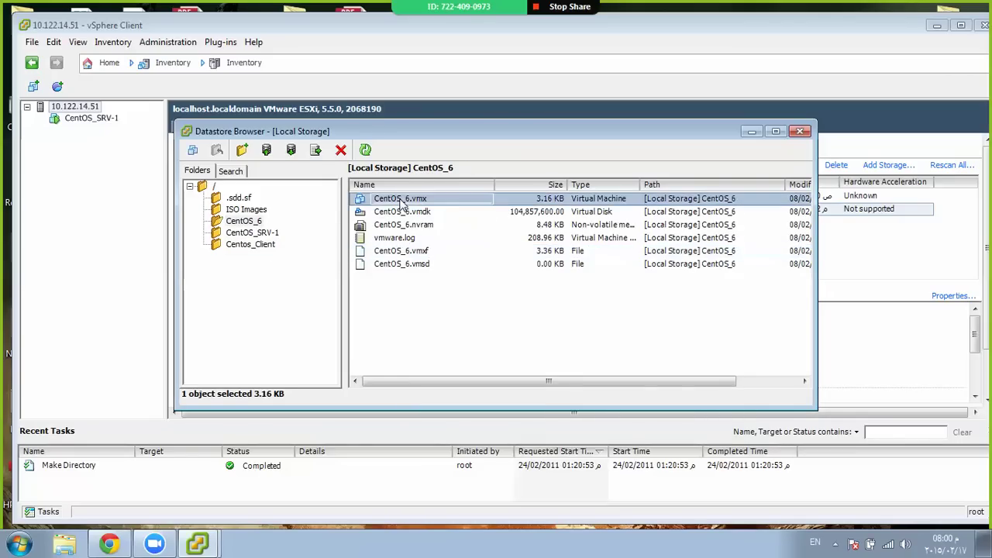
left_click(398, 265, "shift")
right_click(397, 228)
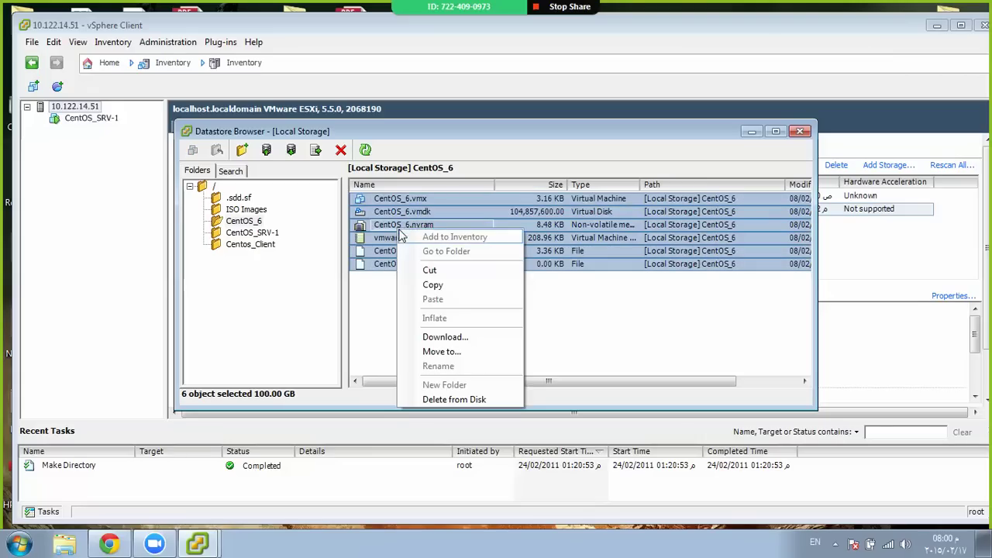
left_click(430, 283)
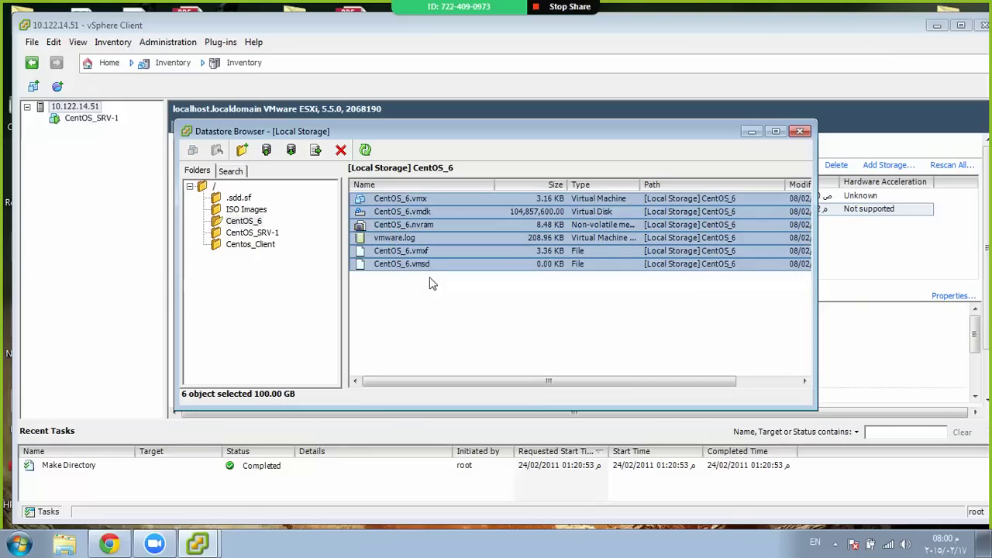
right_click(423, 226)
left_click(478, 283)
left_click(259, 244)
right_click(452, 251)
Paste the six files into Centos_Client and move the meeting chat and copy-progress windows aside
left_click(515, 321)
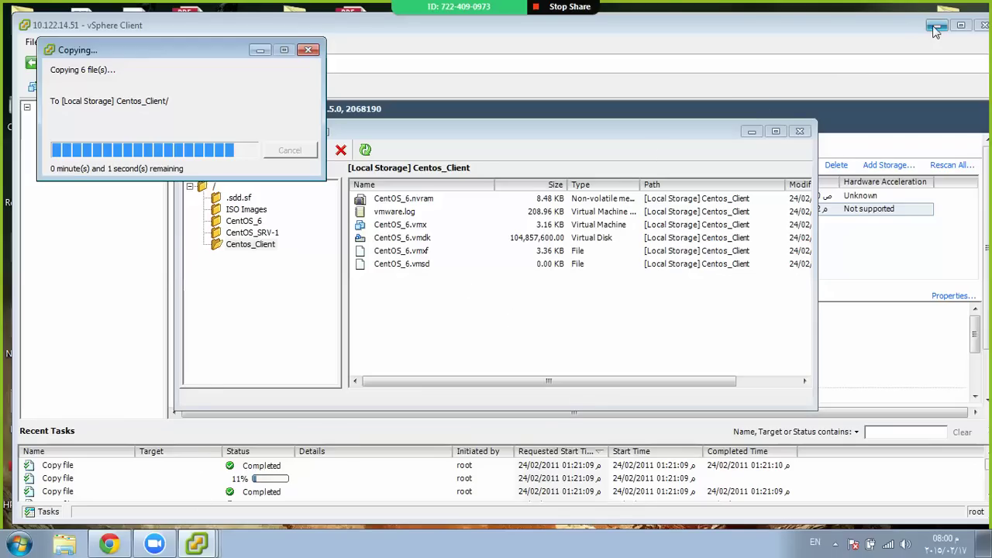
left_click(159, 542)
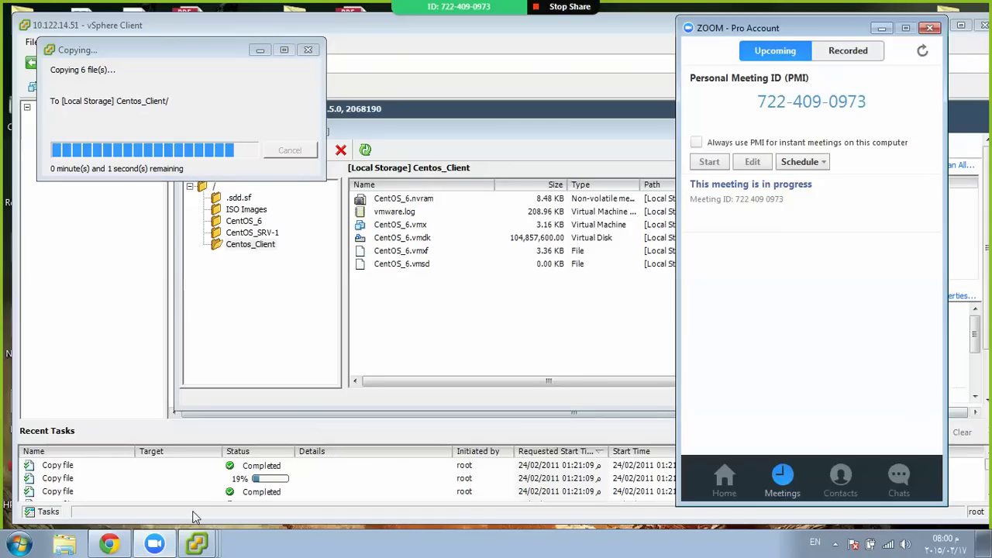
left_click(159, 543)
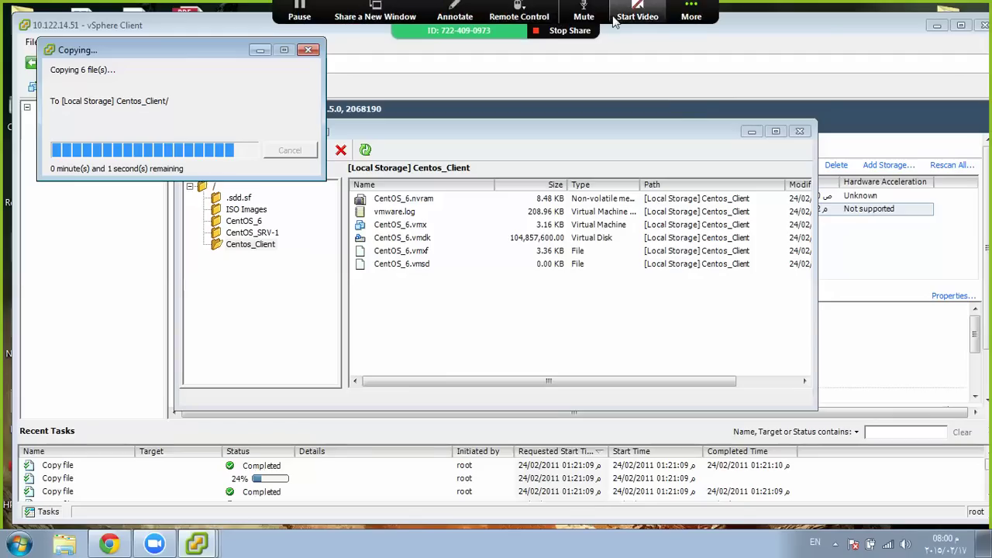
left_click(686, 17)
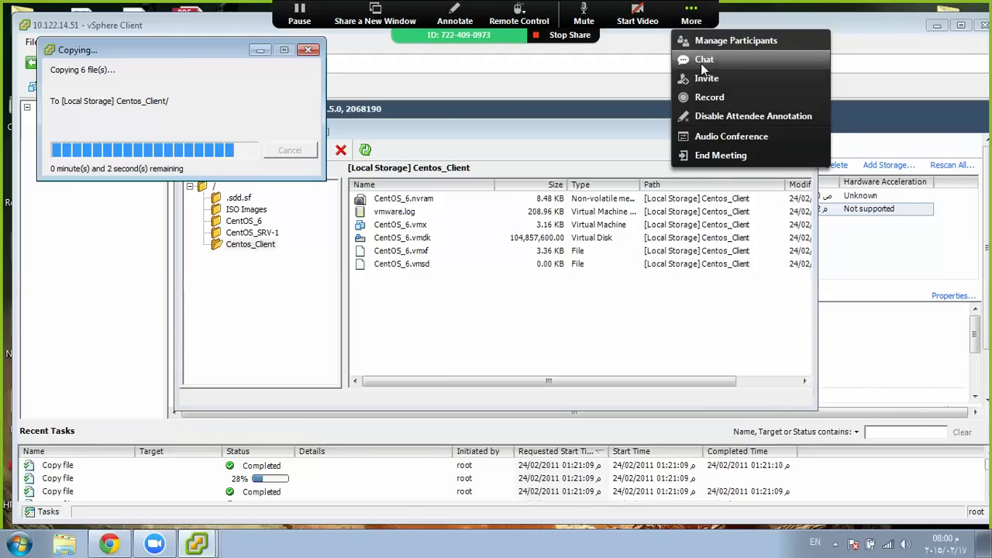
left_click(701, 62)
left_click_drag(750, 196, 780, 241)
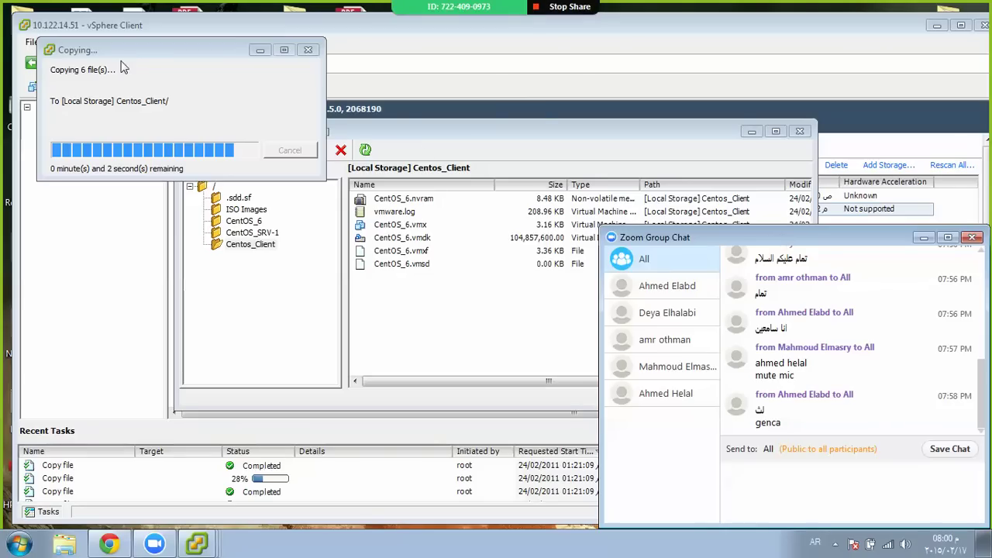
left_click_drag(121, 48, 289, 66)
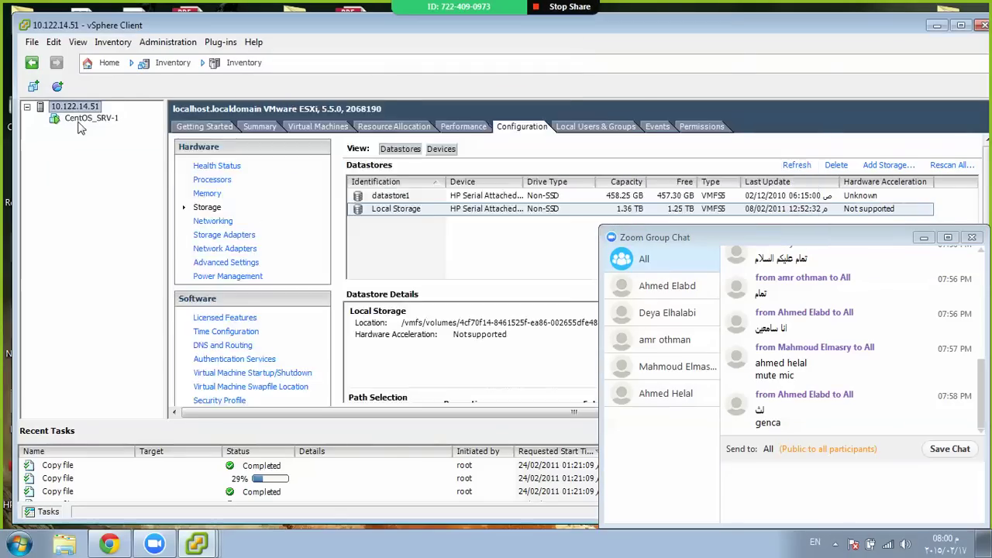
Show the CentOS_SRV-1 virtual machine's overview, then launch MobaXterm
left_click(81, 120)
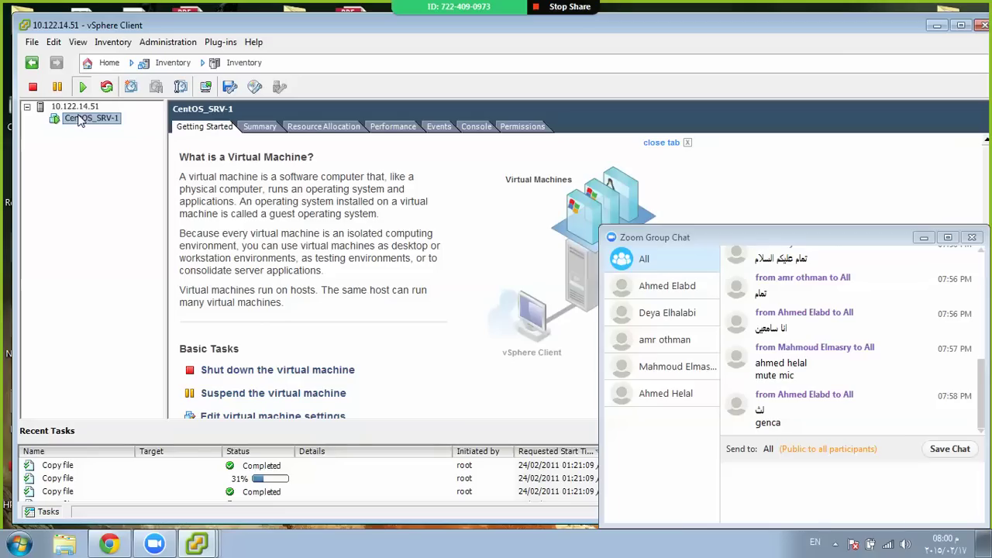
left_click(18, 543)
left_click(91, 146)
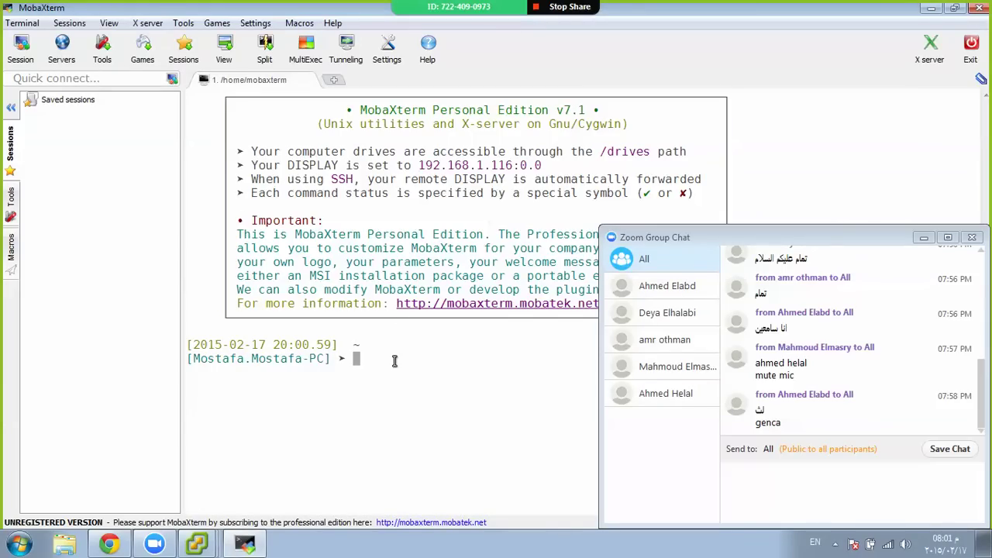
type("ssh root@10.122.")
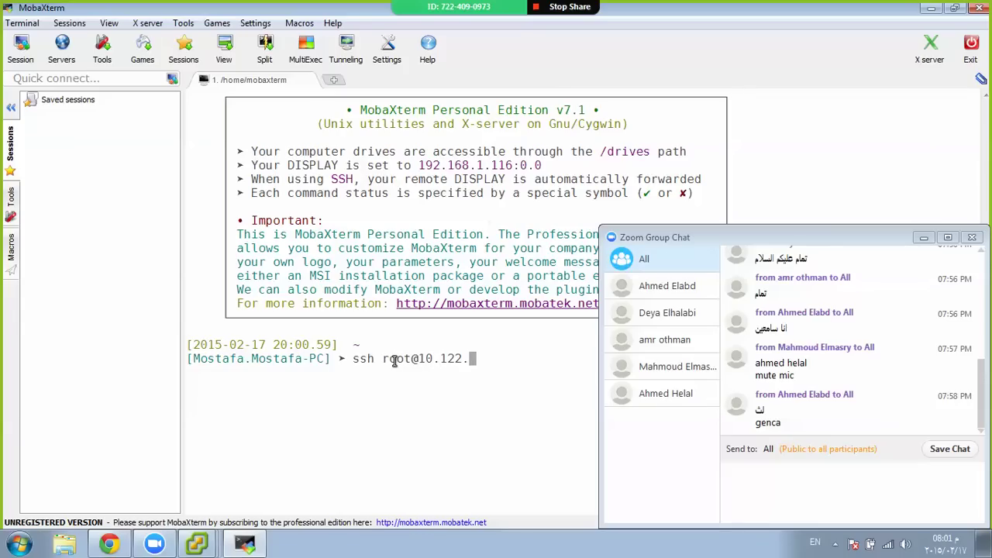
type("14.91")
key("Return")
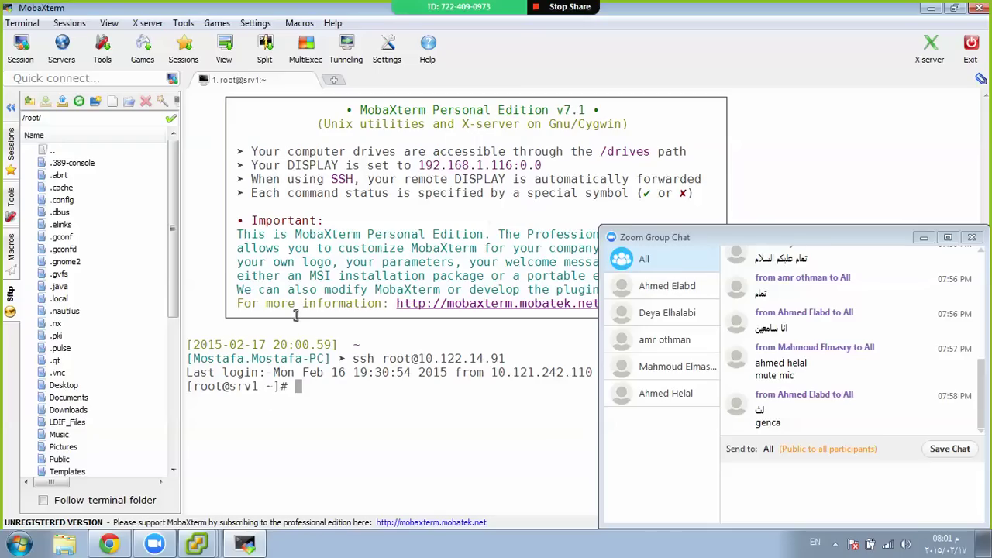
left_click(9, 108)
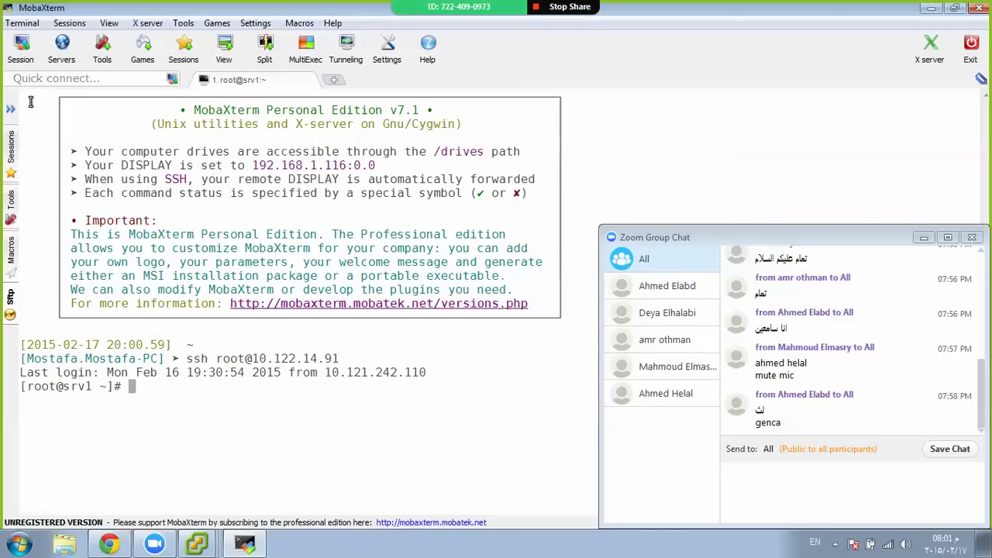
left_click(960, 11)
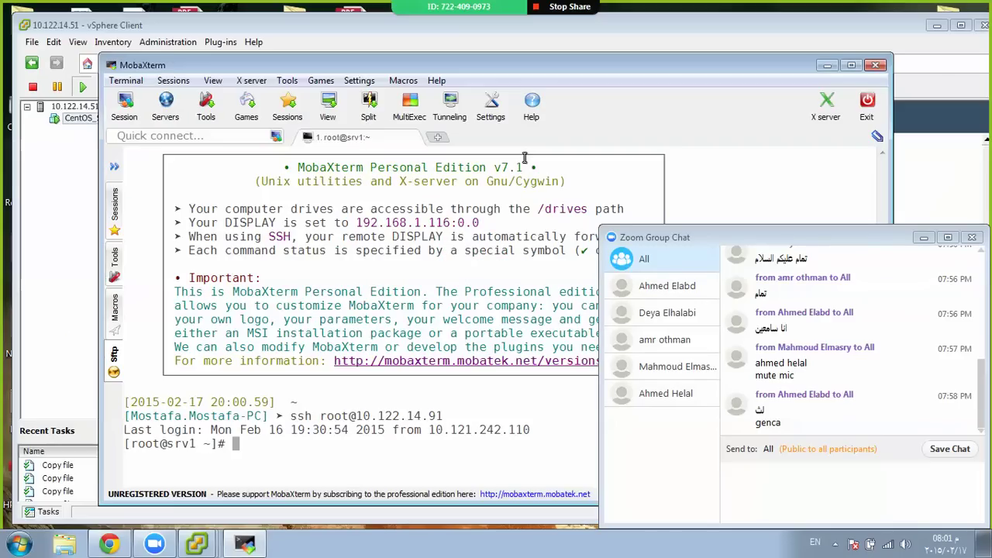
left_click_drag(577, 101, 471, 19)
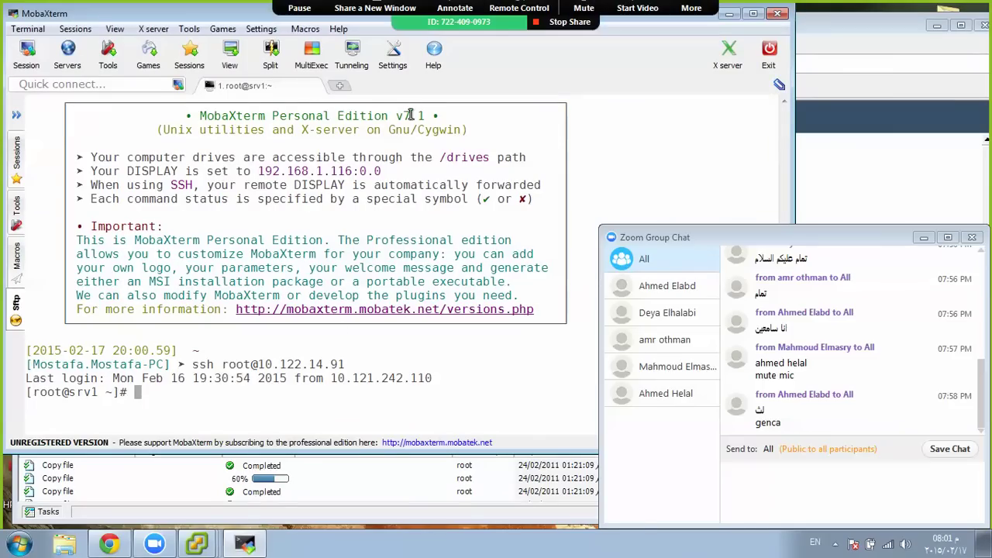
left_click_drag(353, 451, 355, 508)
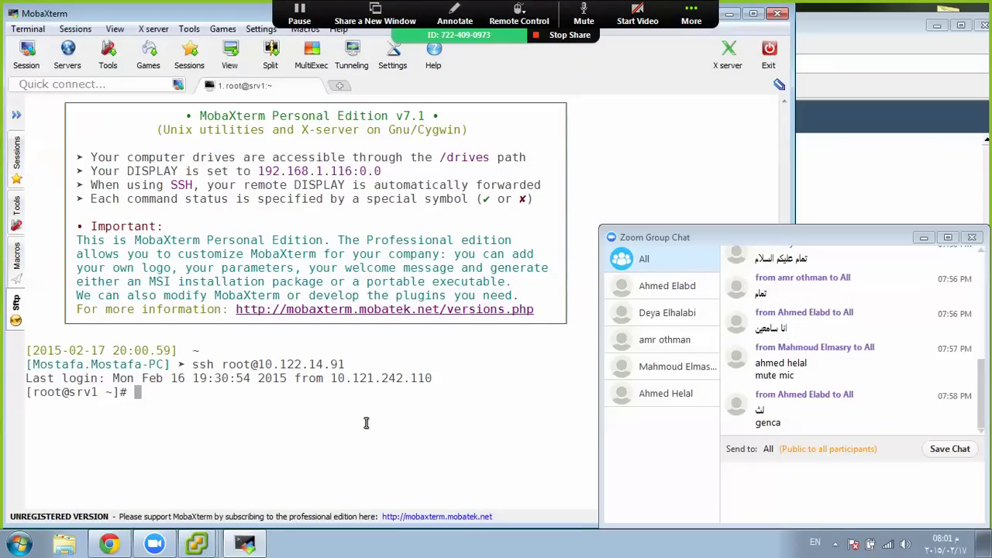
type("389-console")
key("Return")
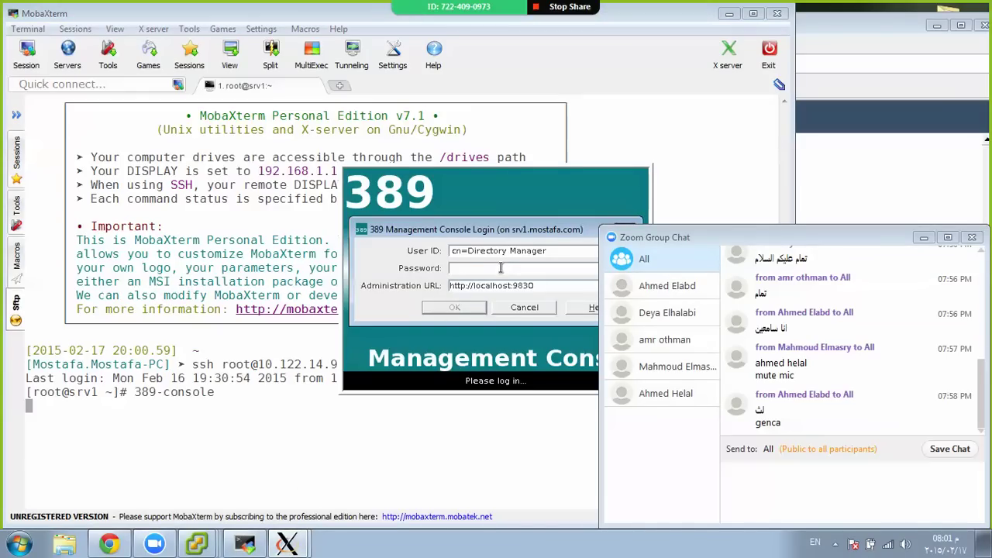
Log in as Directory Manager and select Directory Server (srv1) under srv1.mostafa.com > Server Group
type("•••••••••")
key("Return")
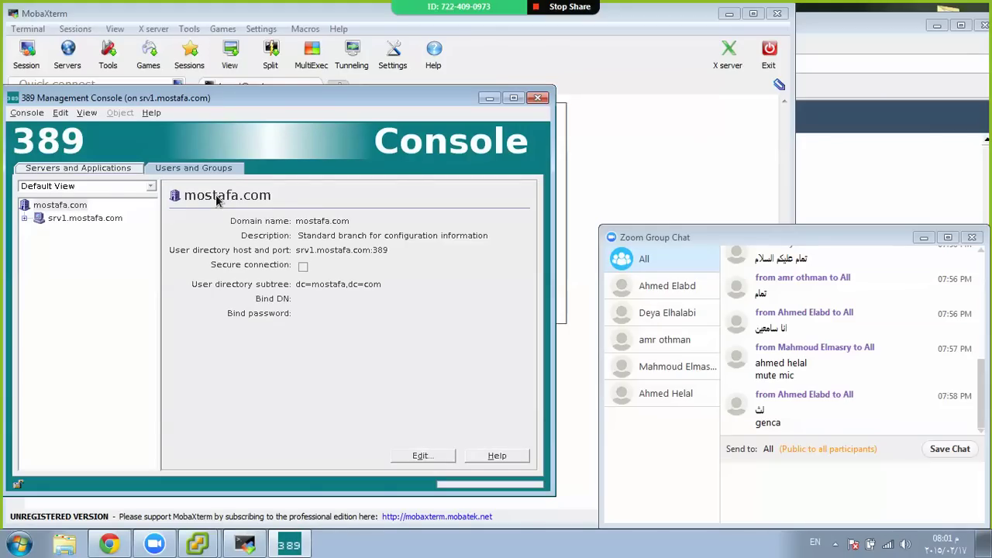
left_click(25, 219)
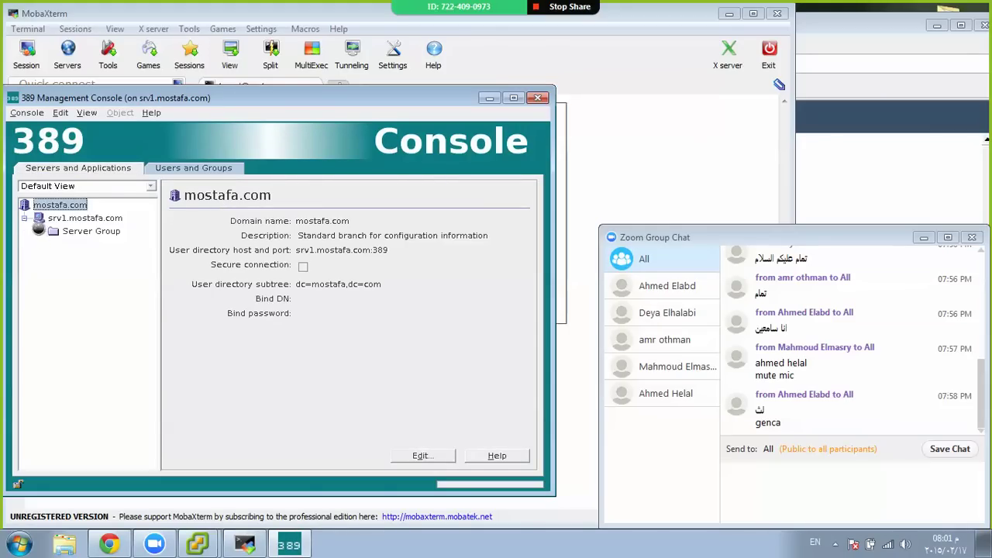
left_click(38, 232)
left_click(101, 259)
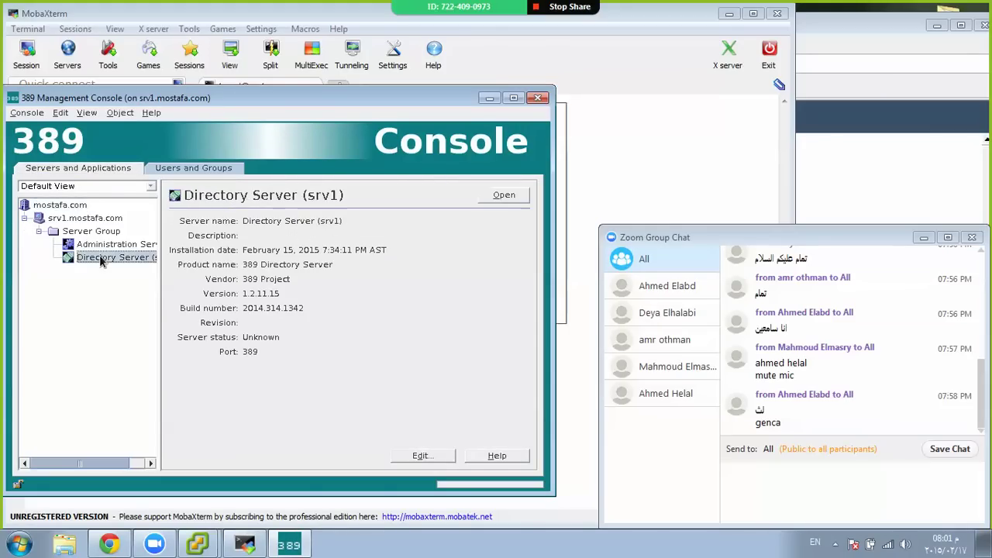
Open the Directory Server (srv1) window and start Manage Certificates from its Tasks tab
left_click(504, 197)
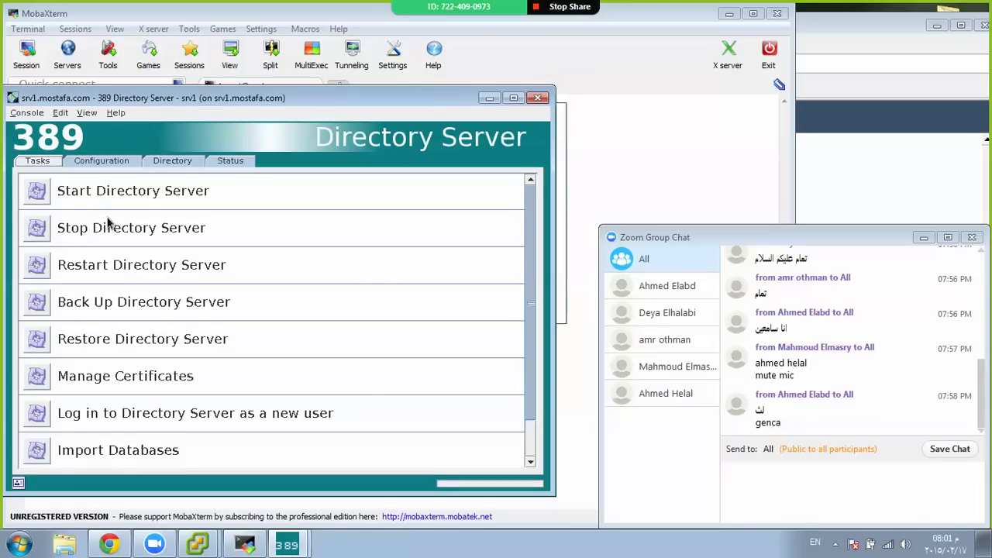
left_click(41, 377)
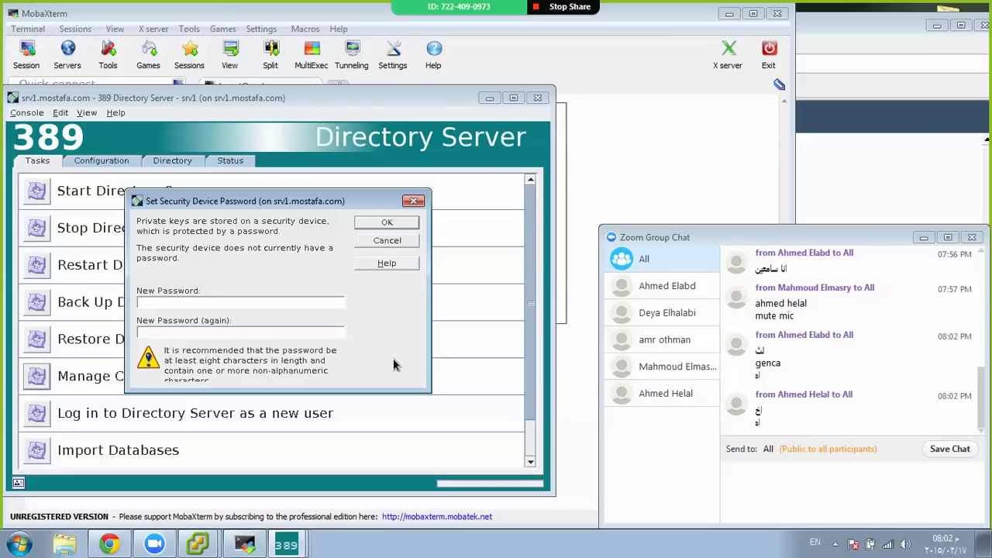
Stop the running 389 console and list /etc/dirsrv/slapd-srv1/ using tab completion
left_click(245, 545)
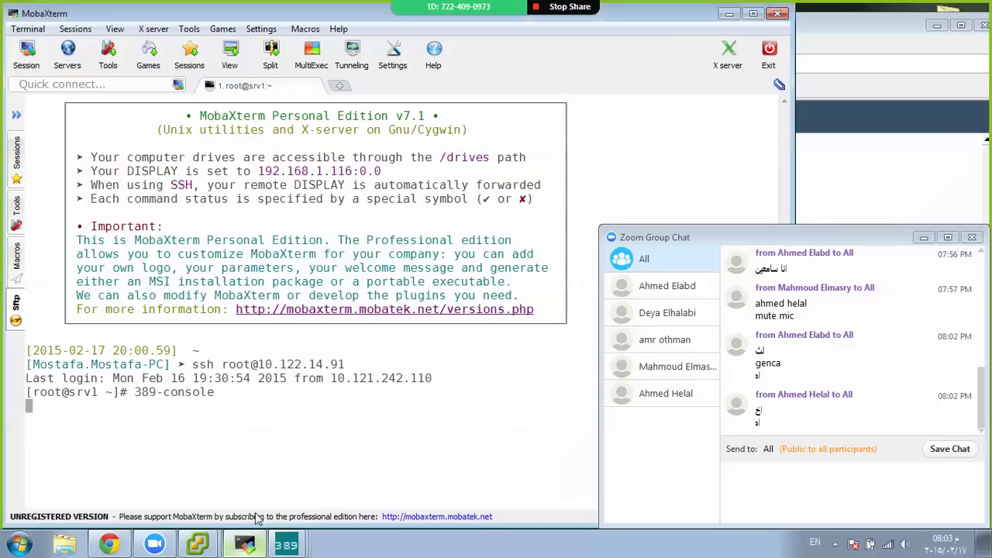
key("ctrl+c")
key("Return")
key("Return")
key("Return")
type("ls /")
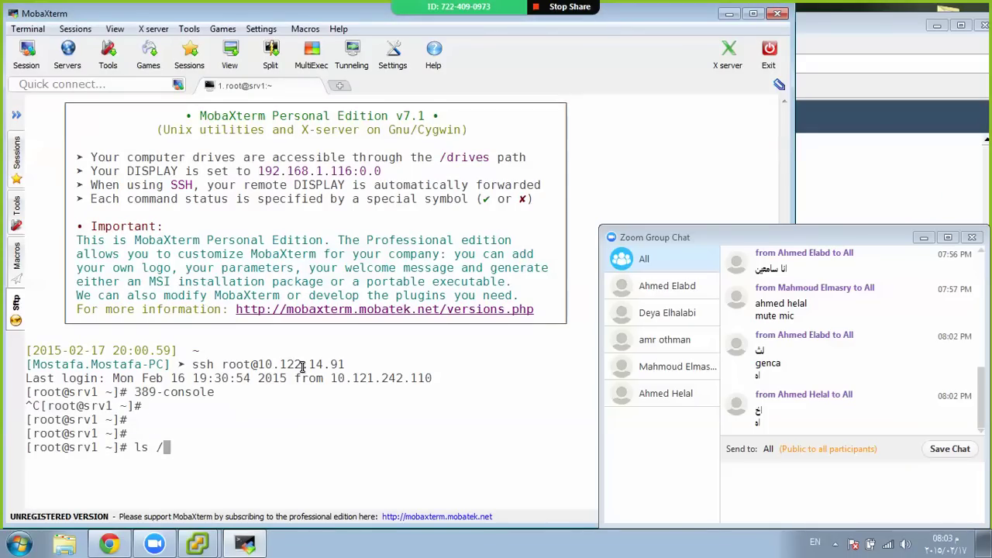
type("etc/di")
key("Tab")
key("Tab")
key("Tab")
key("ctrl+l")
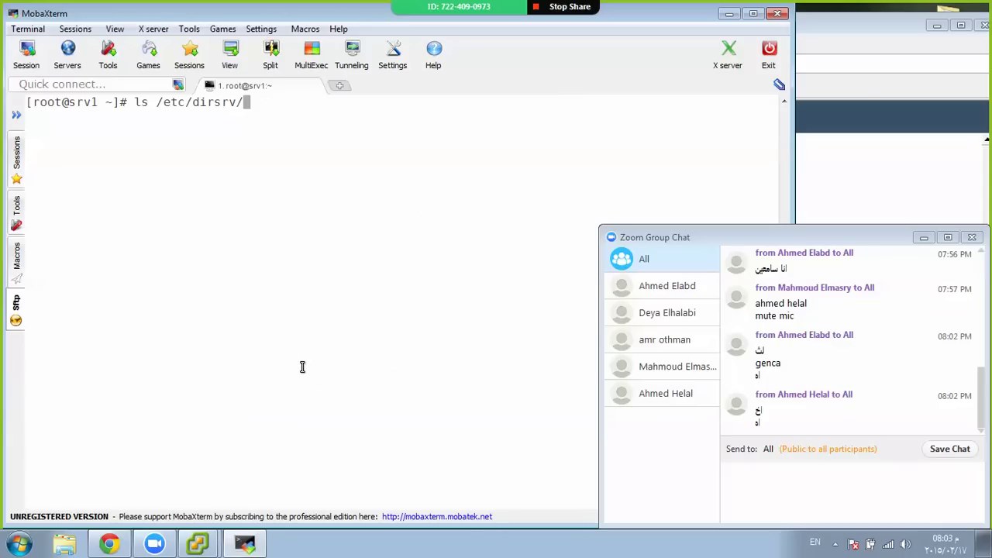
type("sl")
key("Tab")
key("Tab")
key("Tab")
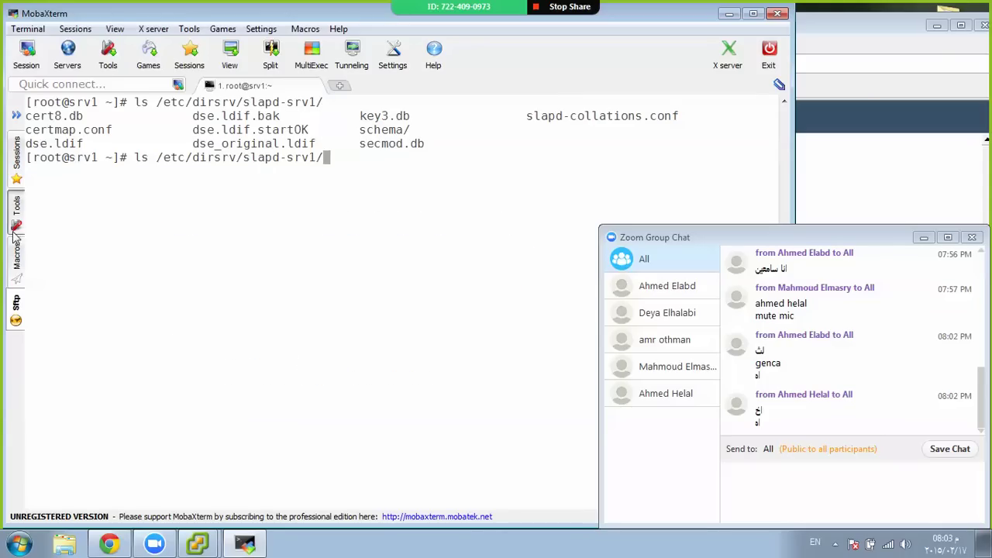
Highlight cert8.db and key3.db in the listing, then cancel the repeated command
double_click(68, 116)
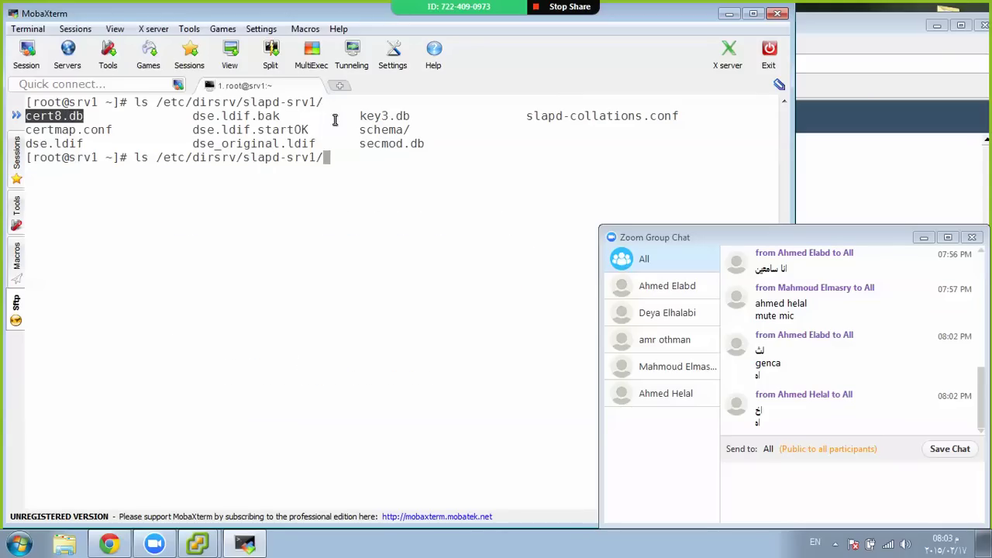
double_click(385, 115)
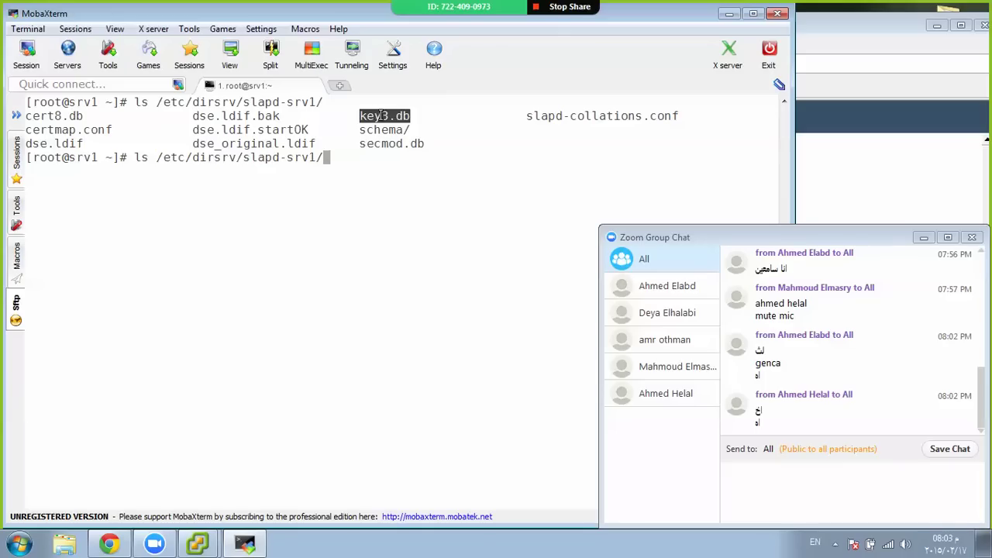
mouse_move(514, 7)
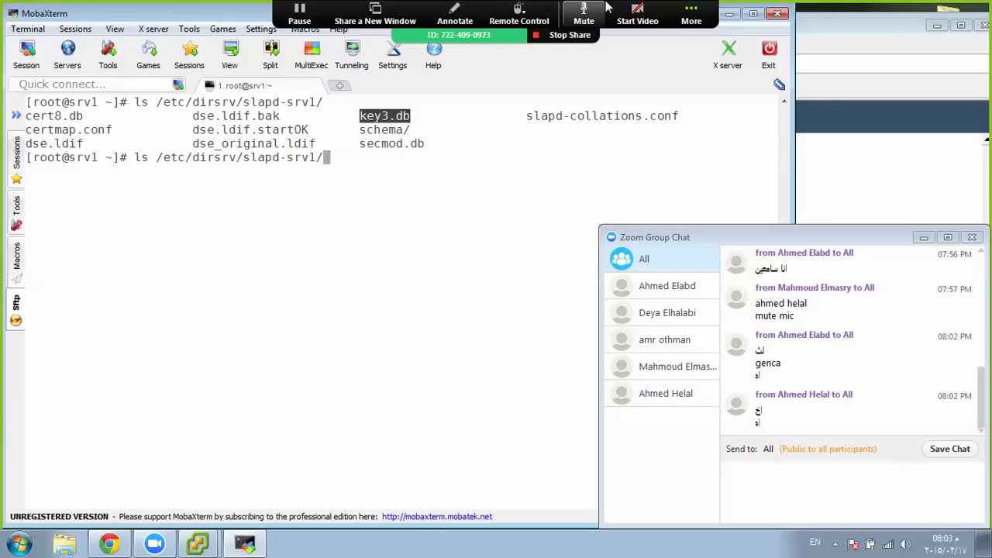
left_click(691, 14)
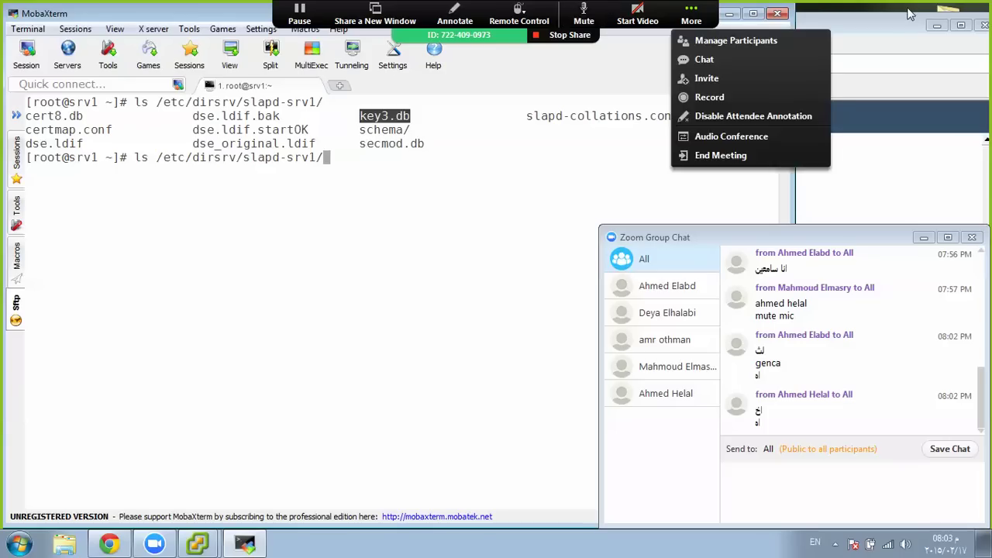
left_click(471, 162)
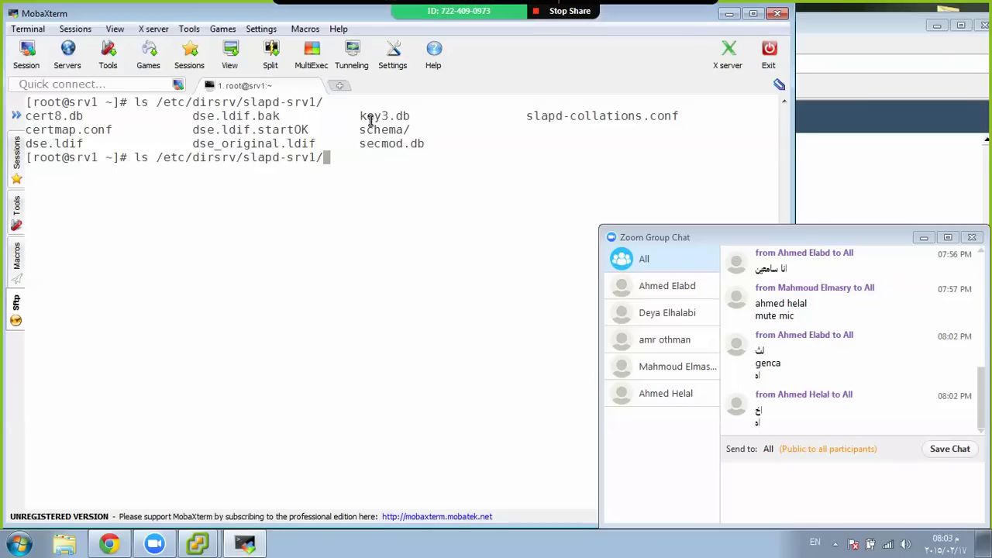
double_click(371, 117)
double_click(64, 115)
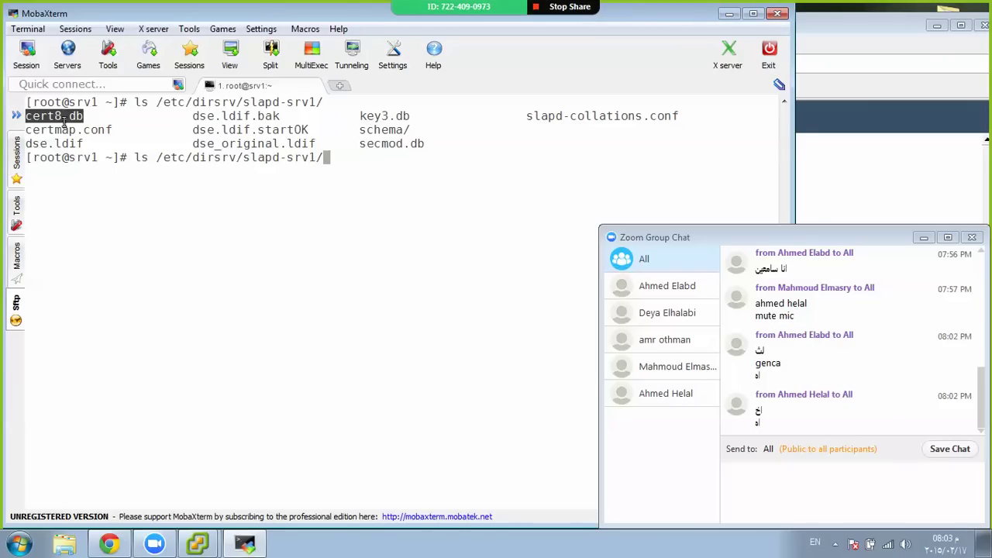
left_click(345, 170)
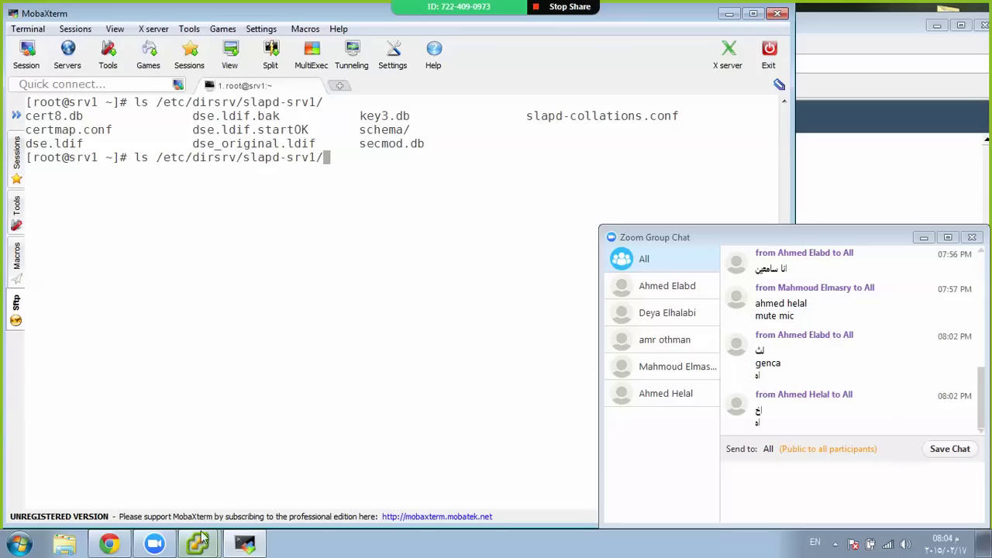
key("ctrl+c")
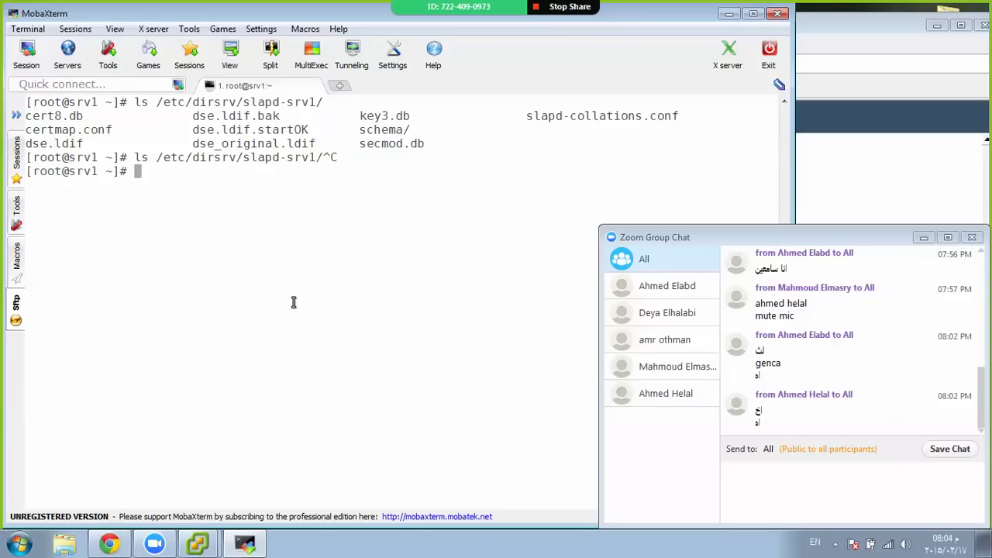
Relaunch 389-console, bring its login dialog forward, and log in with the administrator password
type("389-console")
key("Return")
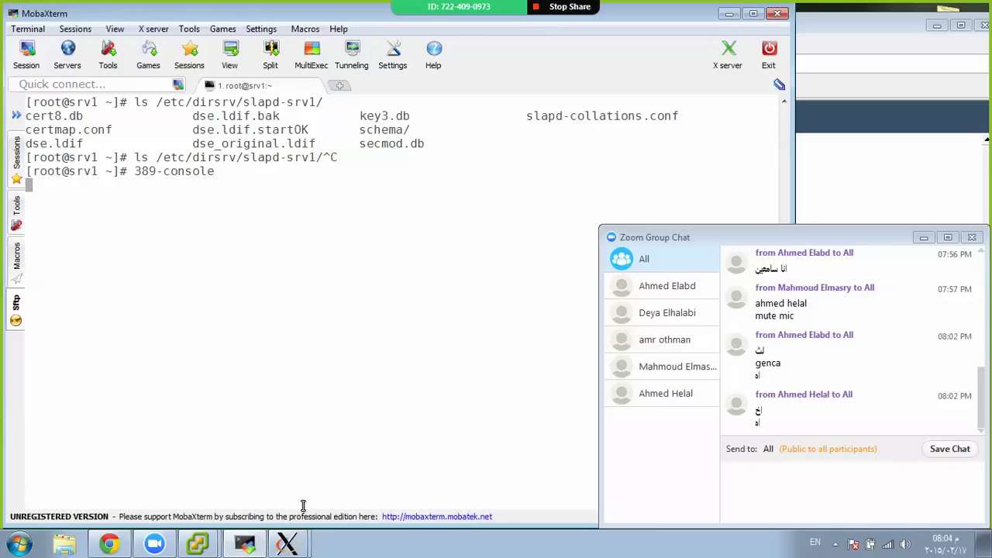
mouse_move(301, 533)
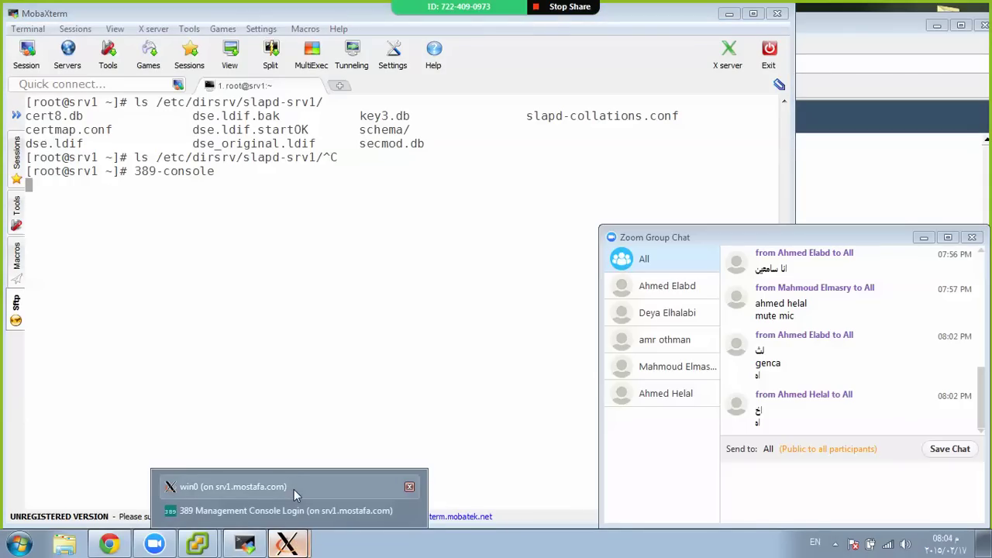
left_click(294, 489)
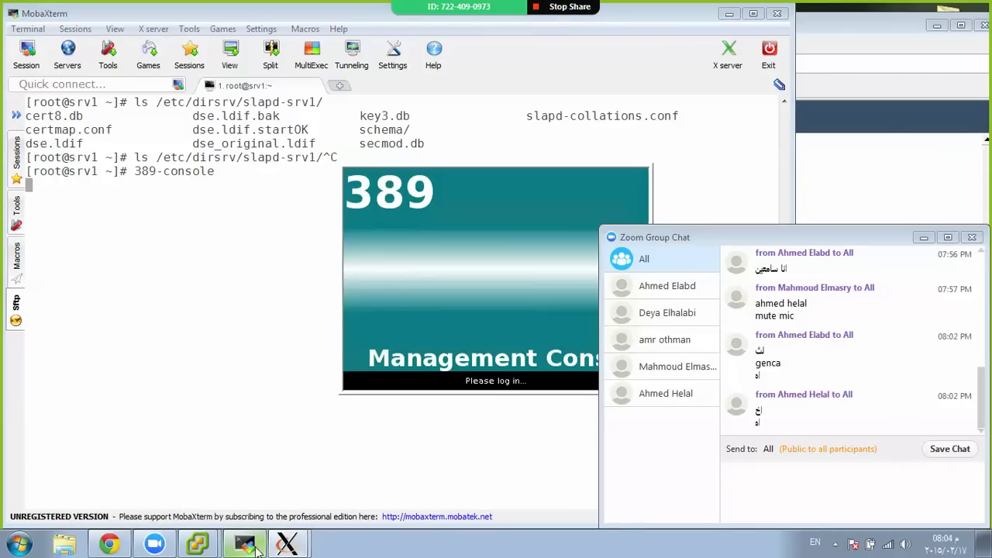
mouse_move(287, 546)
left_click(286, 511)
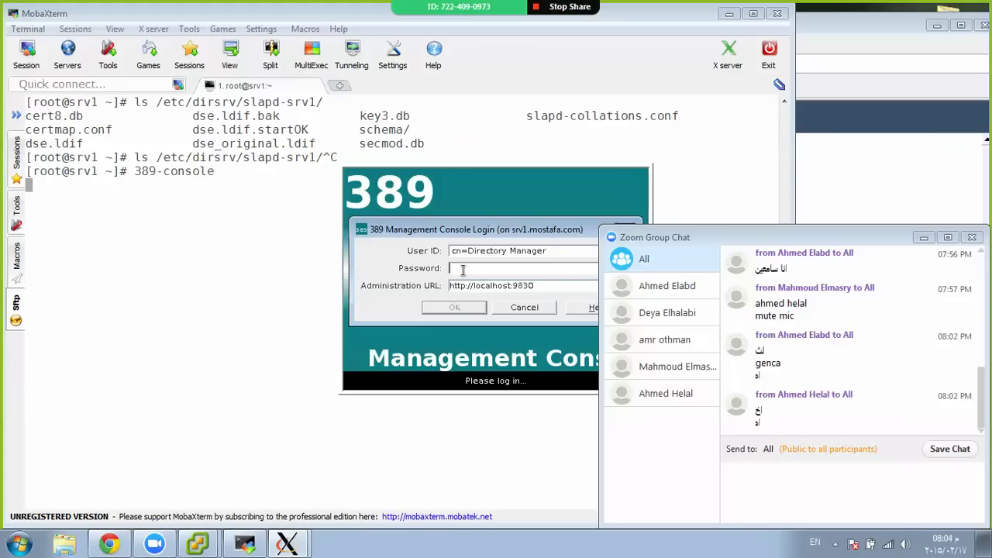
type("*********")
key("Return")
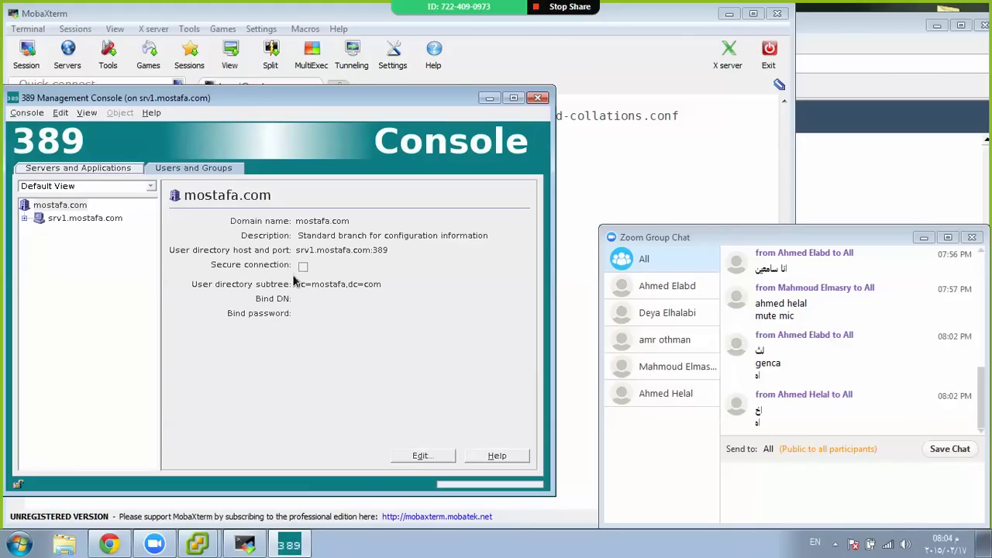
Open the srv1 Directory Server under srv1.mostafa.com > Server Group and launch Manage Certificates
left_click(24, 218)
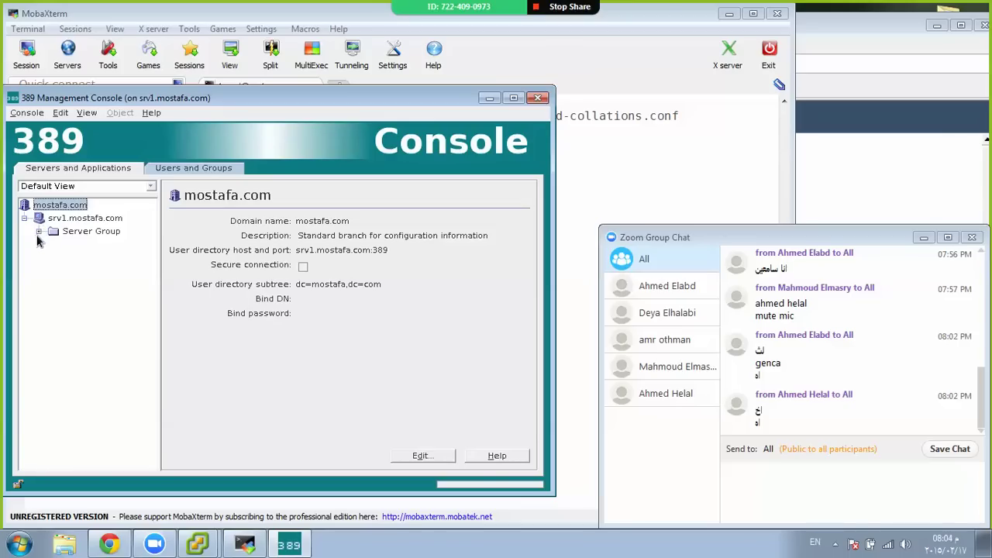
left_click(39, 232)
left_click(74, 260)
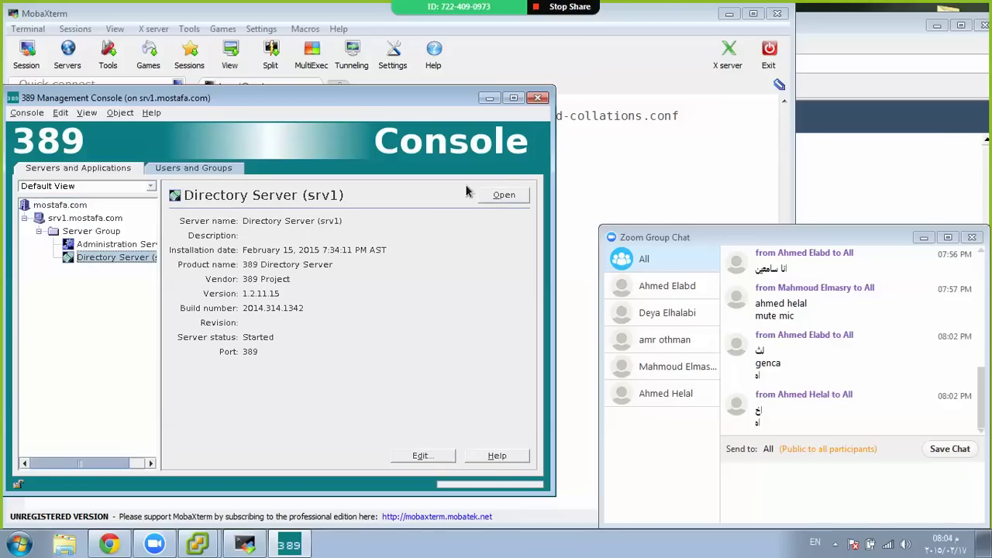
left_click(504, 194)
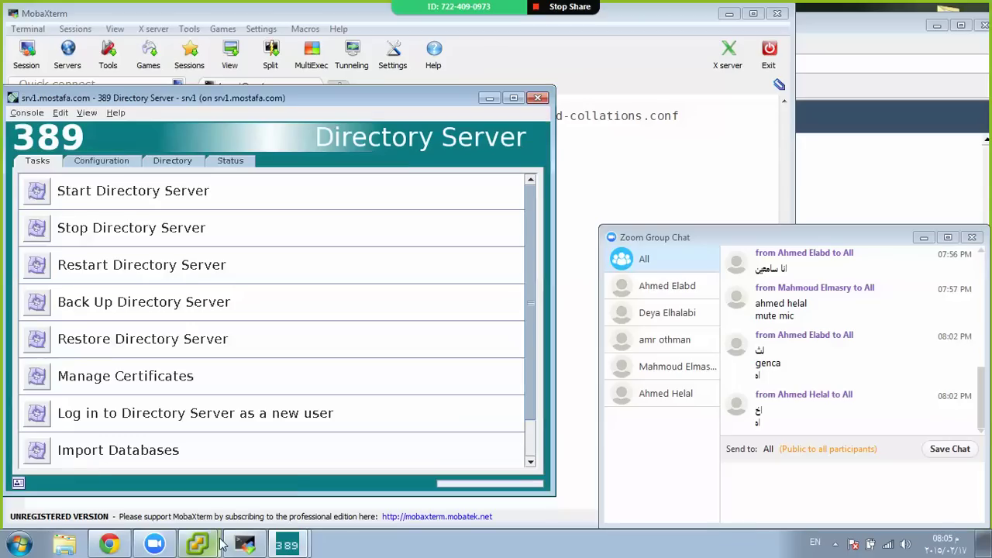
mouse_move(219, 545)
left_click(264, 228)
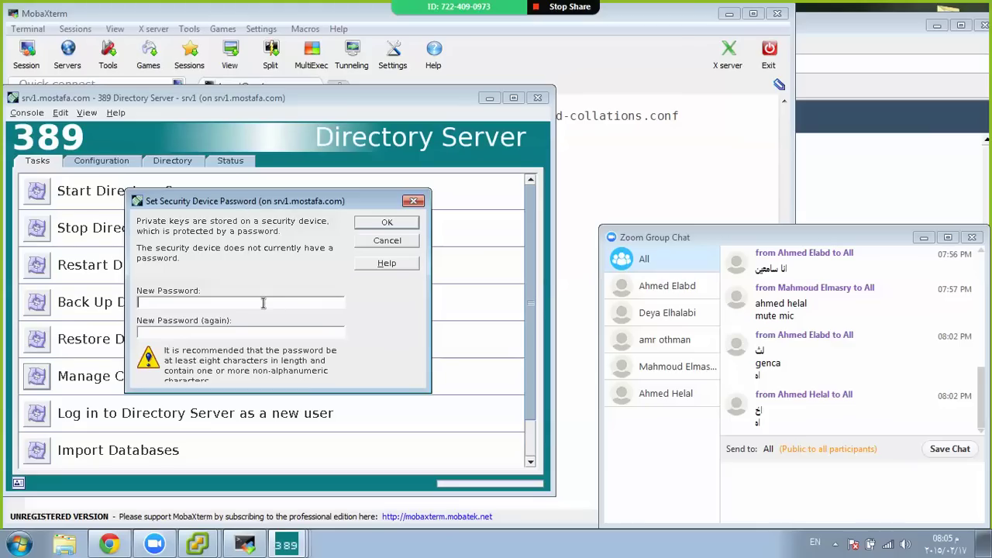
Set the new security device password, confirm the CA Certs list is empty, and return to MobaXterm
type("******************")
left_click(362, 223)
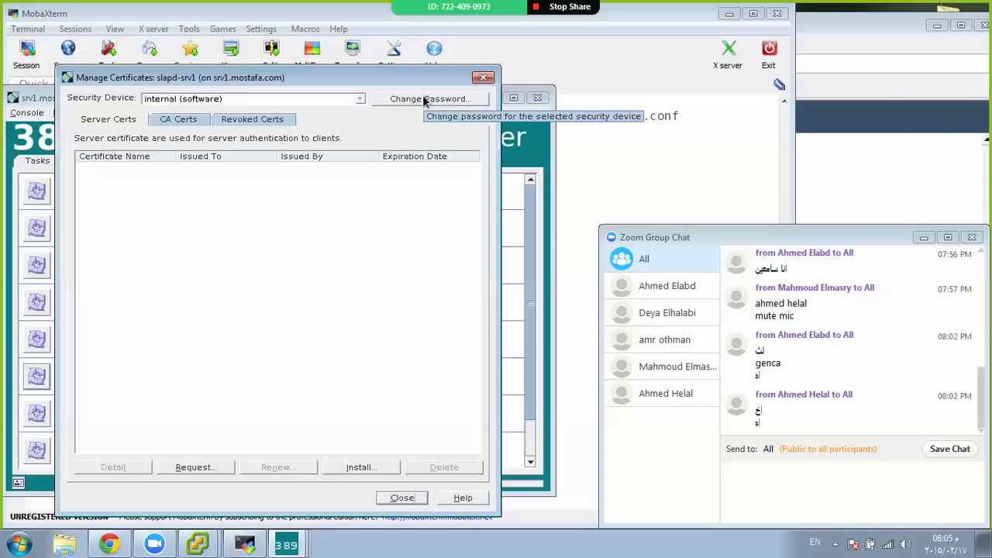
left_click(184, 124)
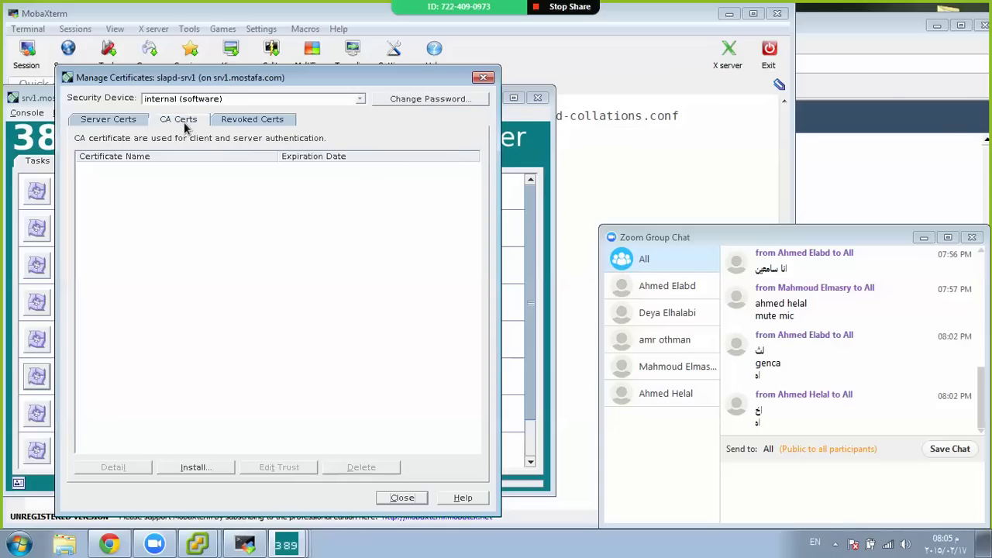
left_click(254, 545)
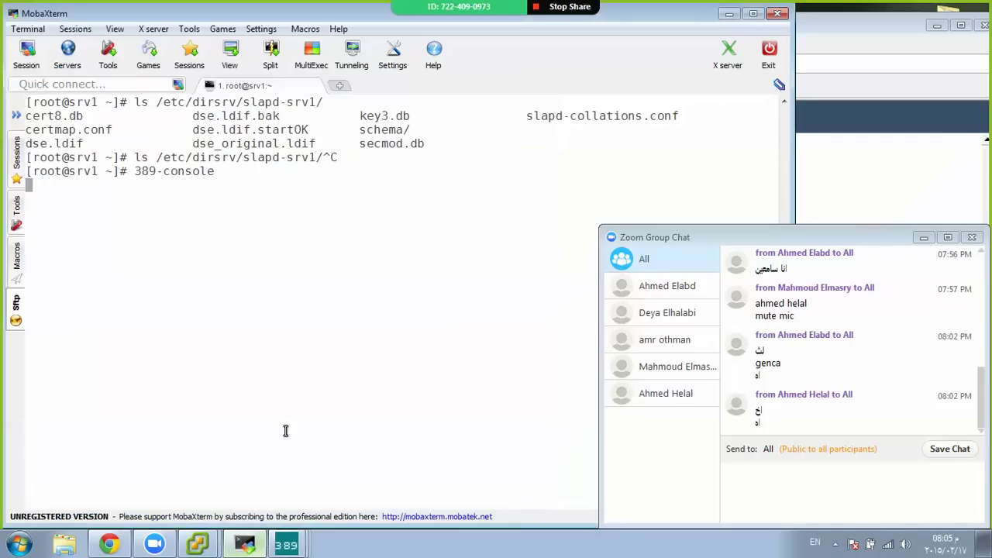
In a new terminal tab, SSH as root to 10.122.14.91 after fixing the mistyped address, hiding the file browser
left_click(341, 86)
key("Up")
key("Down")
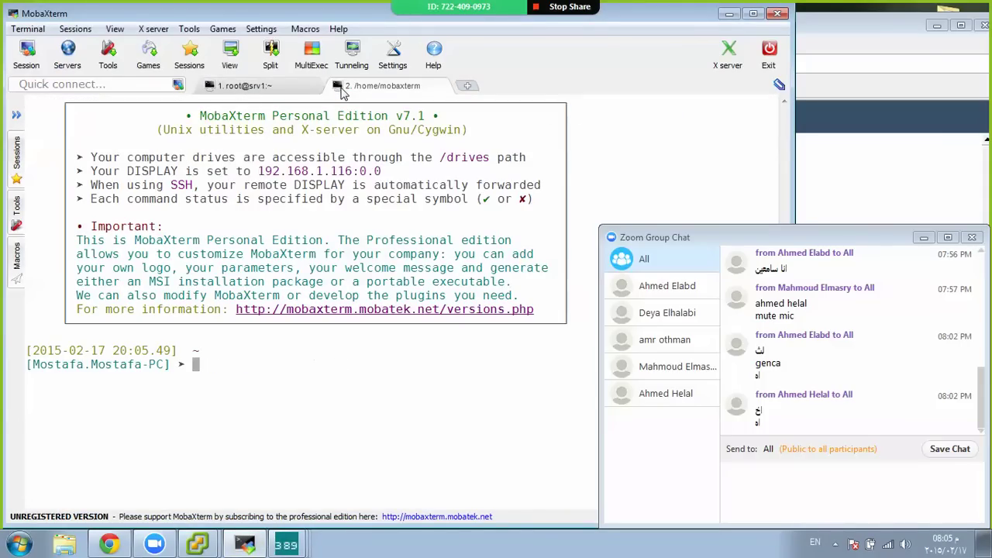
type("ssh root@10.122.14.9")
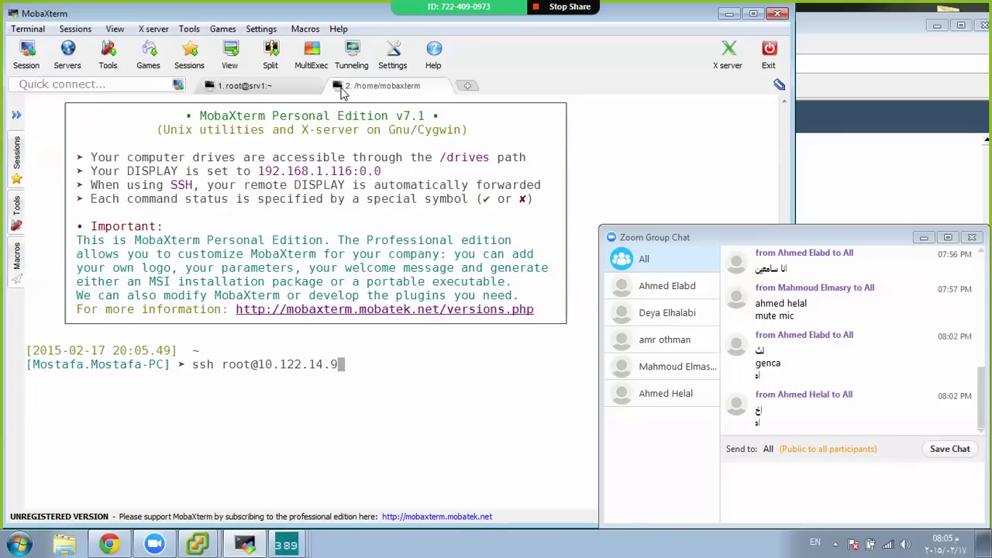
key("Return")
key("Up")
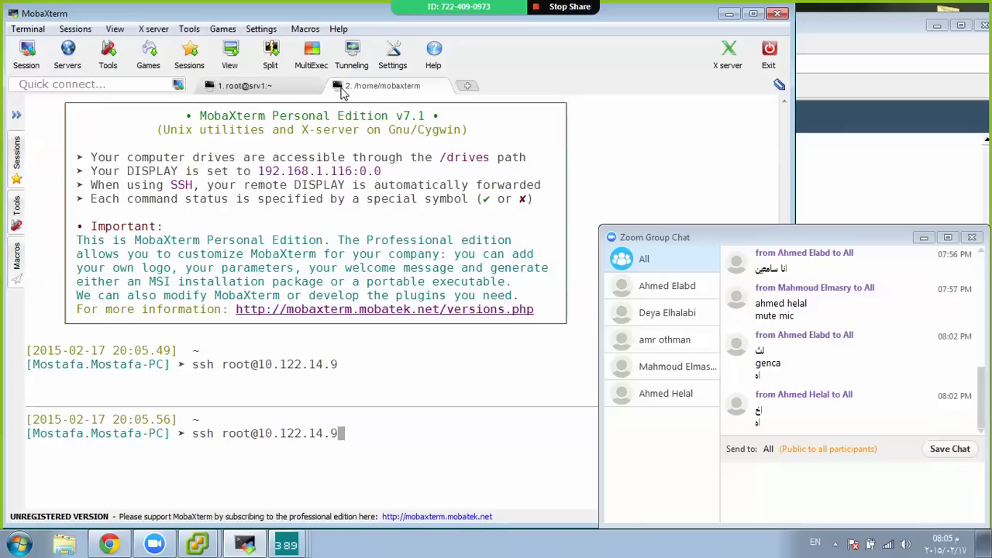
type("1")
key("Return")
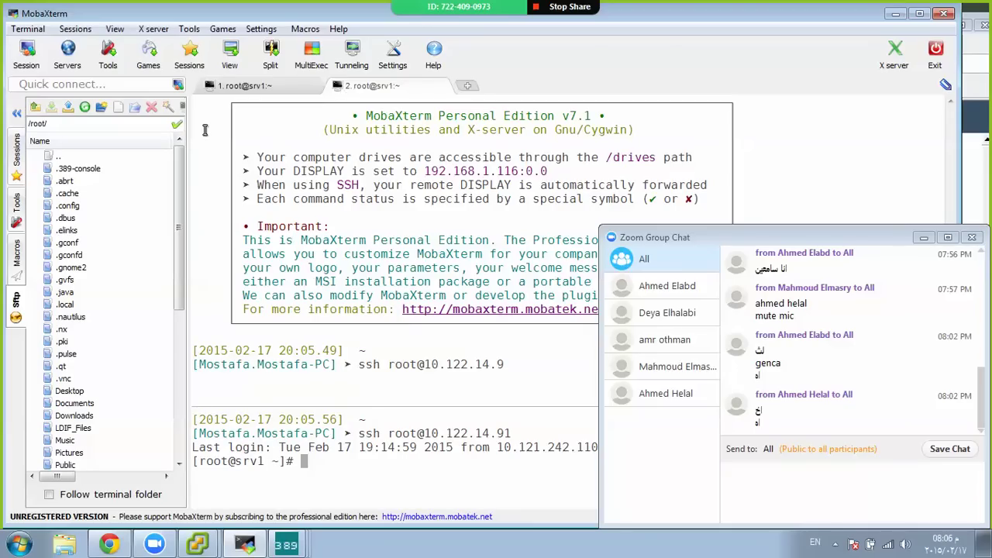
left_click(18, 114)
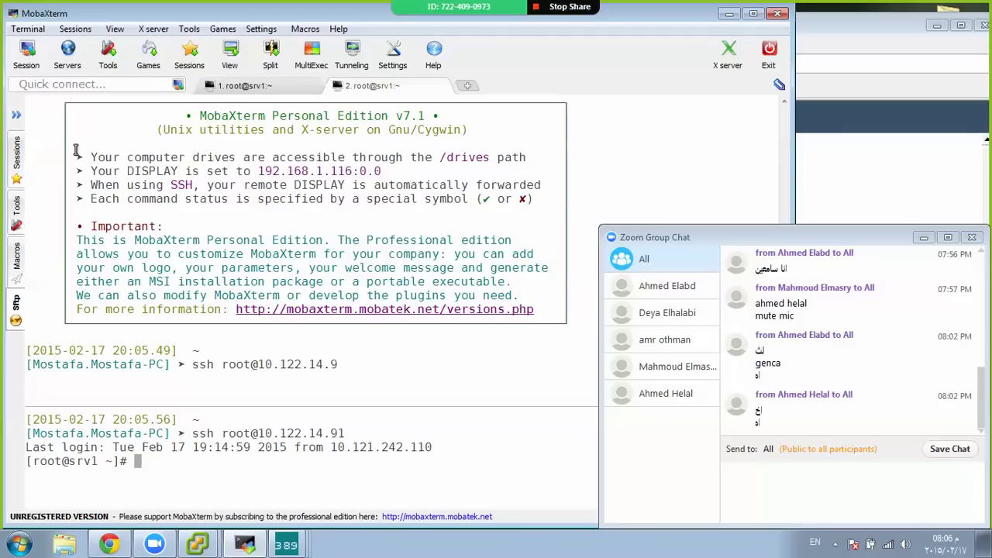
Go to /etc/pki/CA and list its contents
type("ls")
key("ctrl+l")
key("Return")
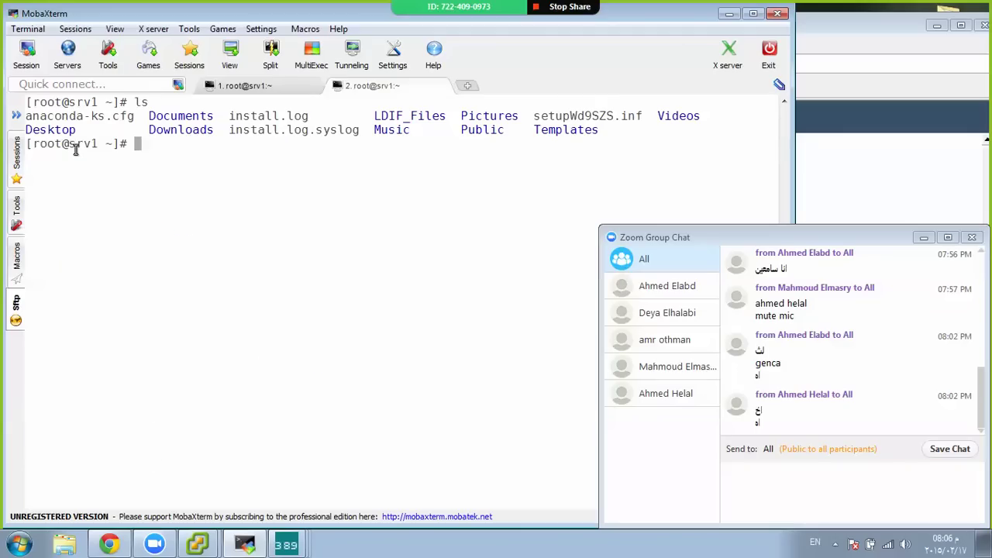
type("cd /etc/pki/")
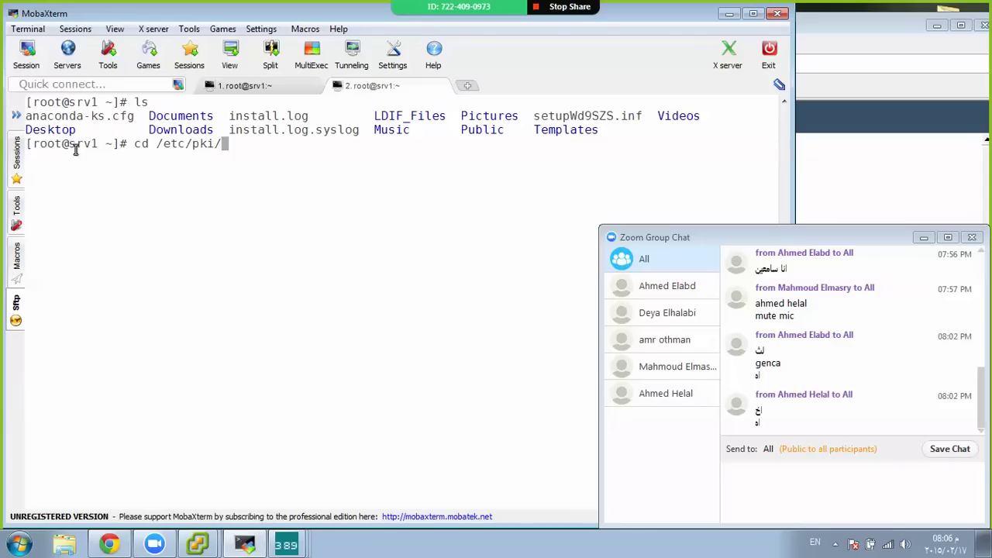
key("Tab")
key("Tab")
type("C")
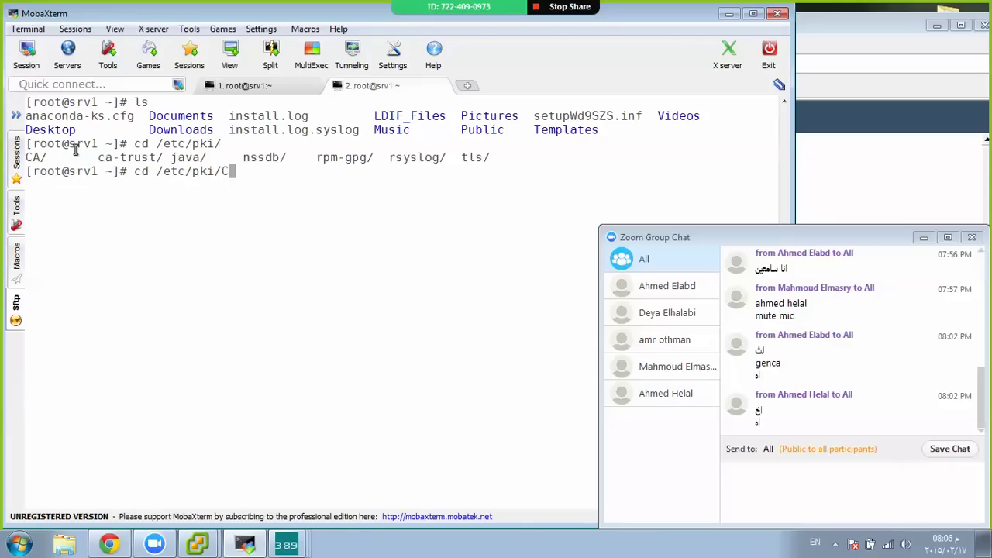
key("Tab")
key("Return")
type("ls")
key("Return")
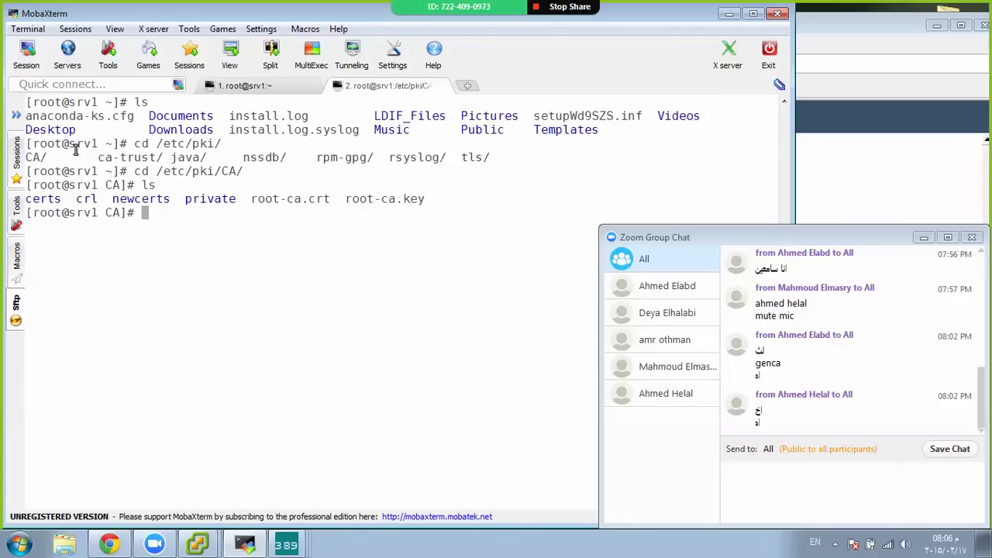
Copy root-ca.crt from /etc/pki/CA into /root/
double_click(359, 193)
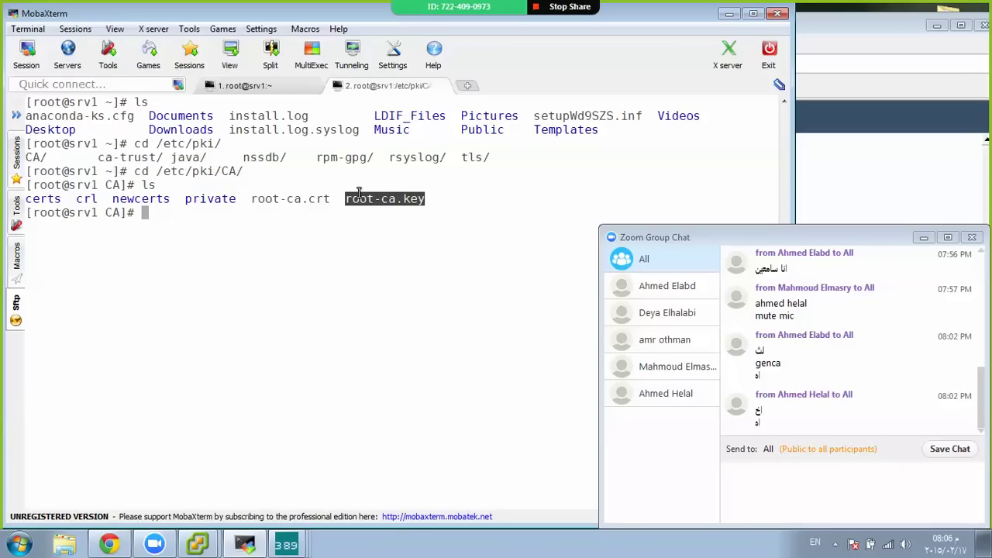
double_click(305, 197)
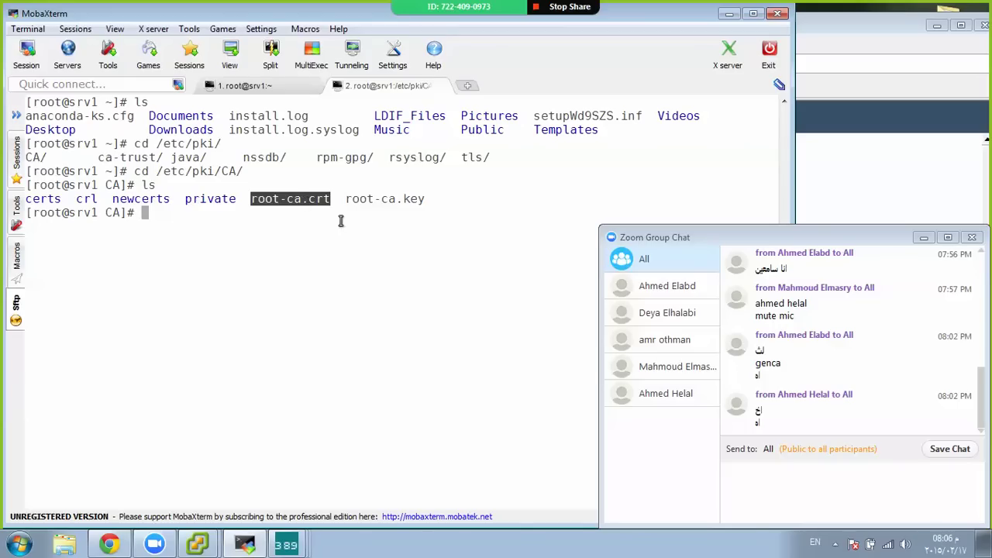
double_click(411, 198)
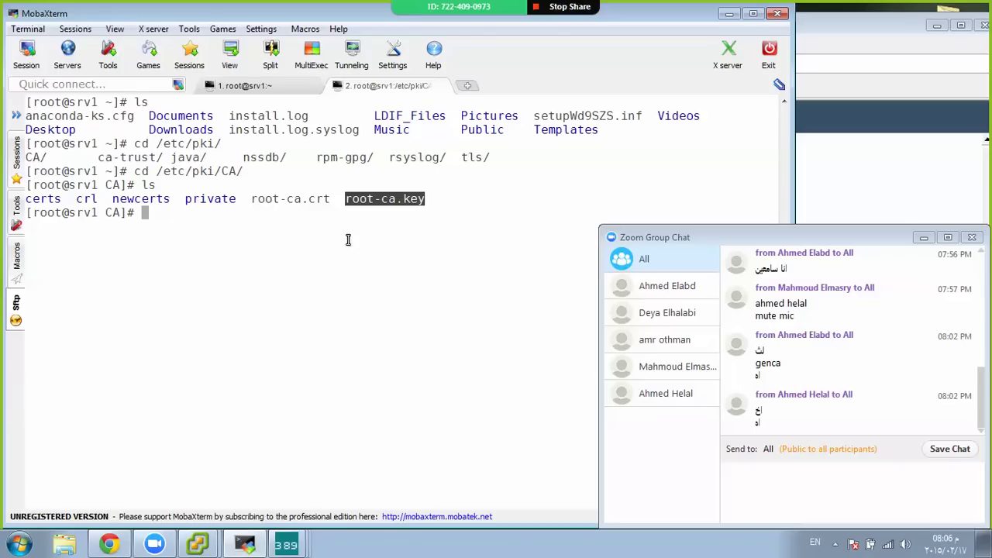
double_click(290, 199)
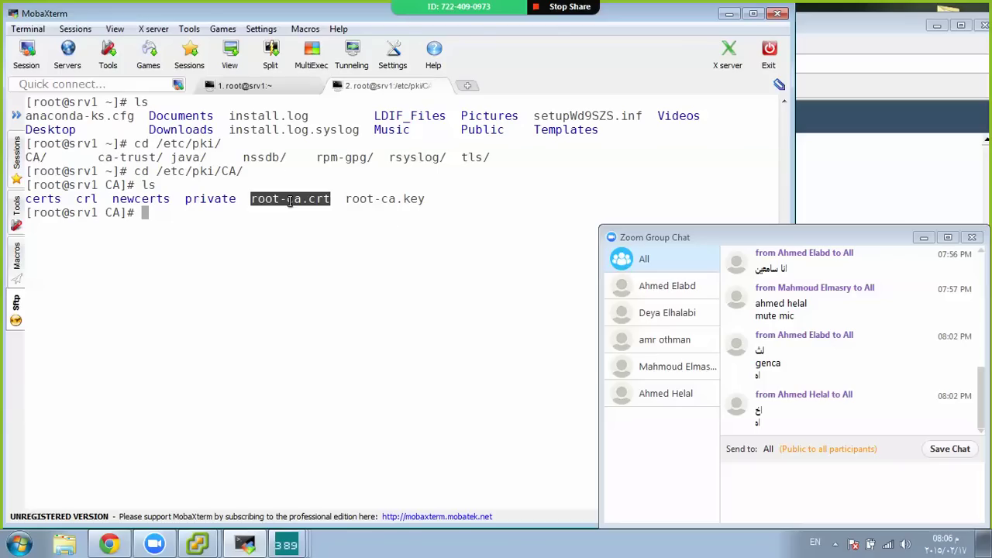
left_click(305, 231)
type("roo")
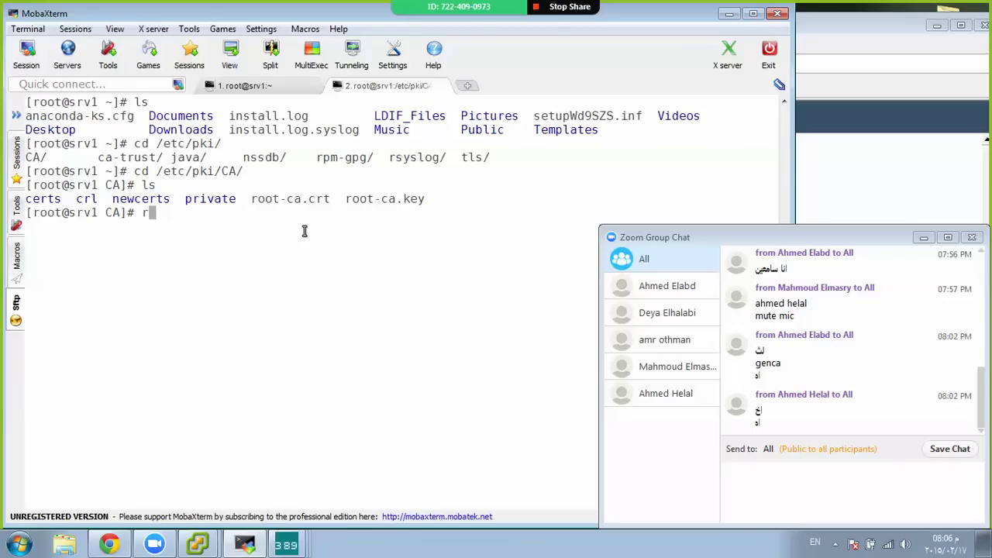
key("BackSpace")
key("BackSpace")
key("BackSpace")
type("cp r")
key("Tab")
type("c")
key("Tab")
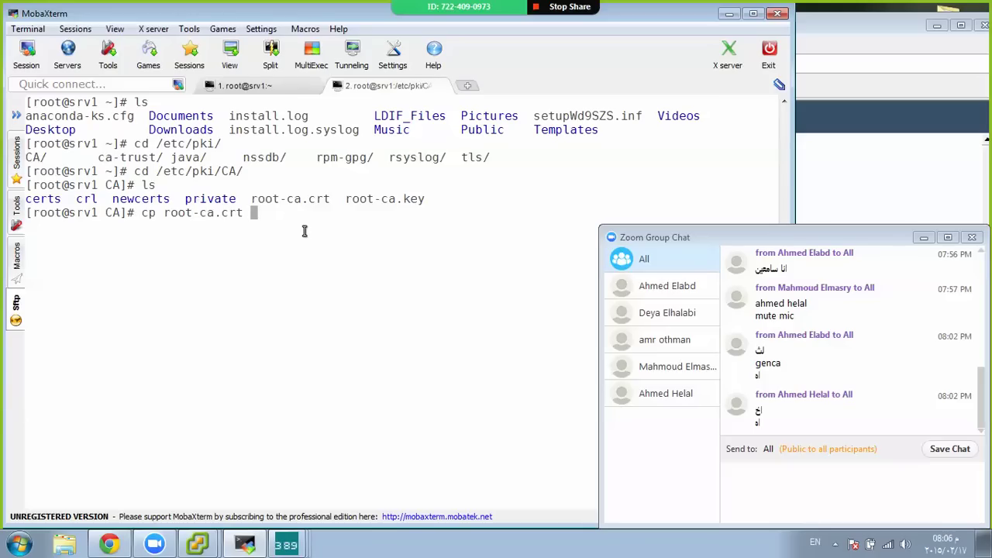
type("/root/")
key("Return")
key("Return")
key("Return")
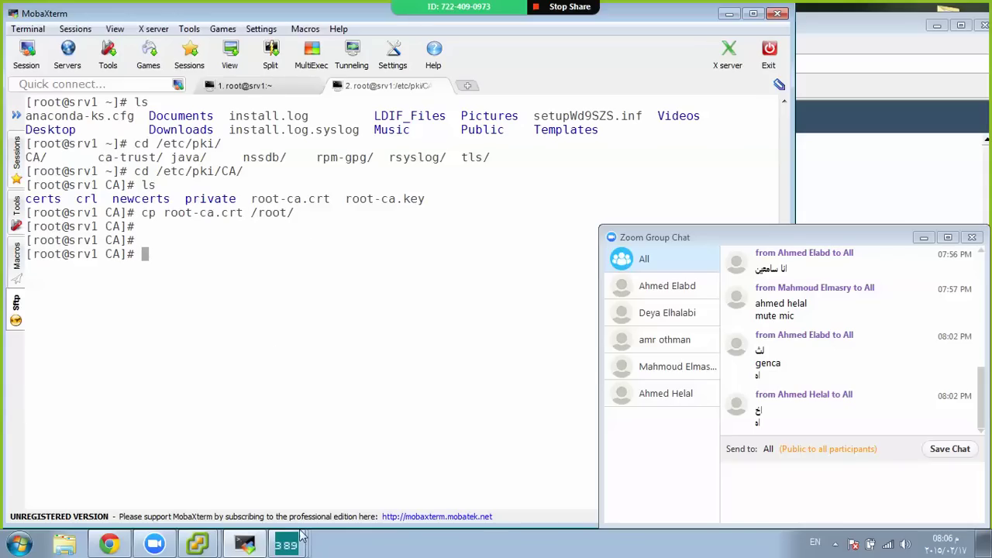
Bring the 'Manage Certificates: slapd-srv1' window back to the front
type("less")
mouse_move(286, 545)
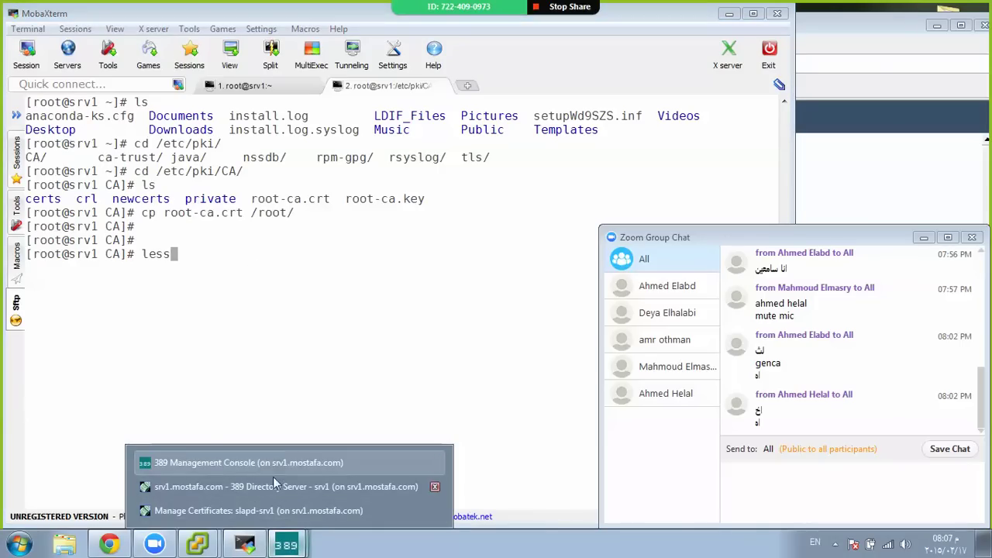
left_click(279, 510)
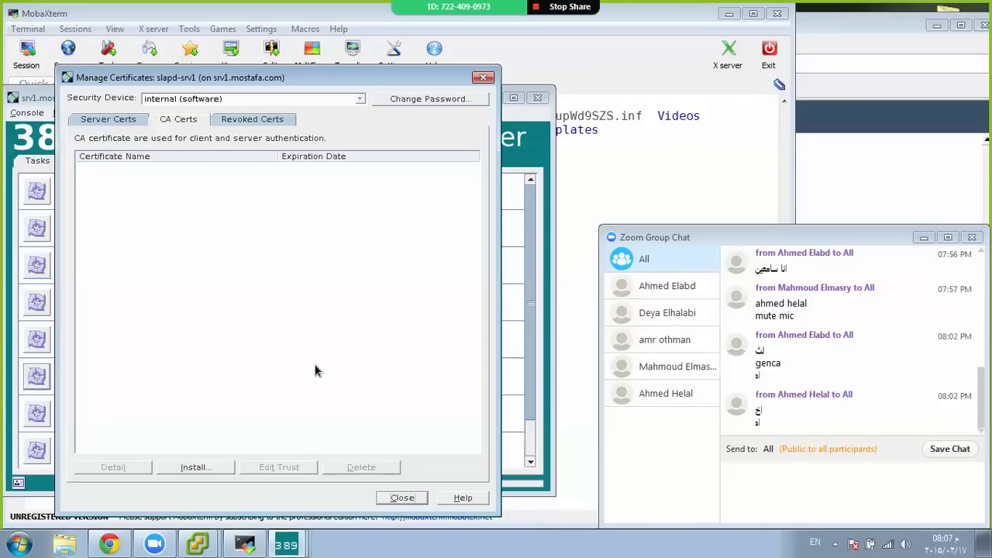
Install the local file /root/root-ca.crt as a CA certificate, reviewing its details before finishing
left_click(195, 467)
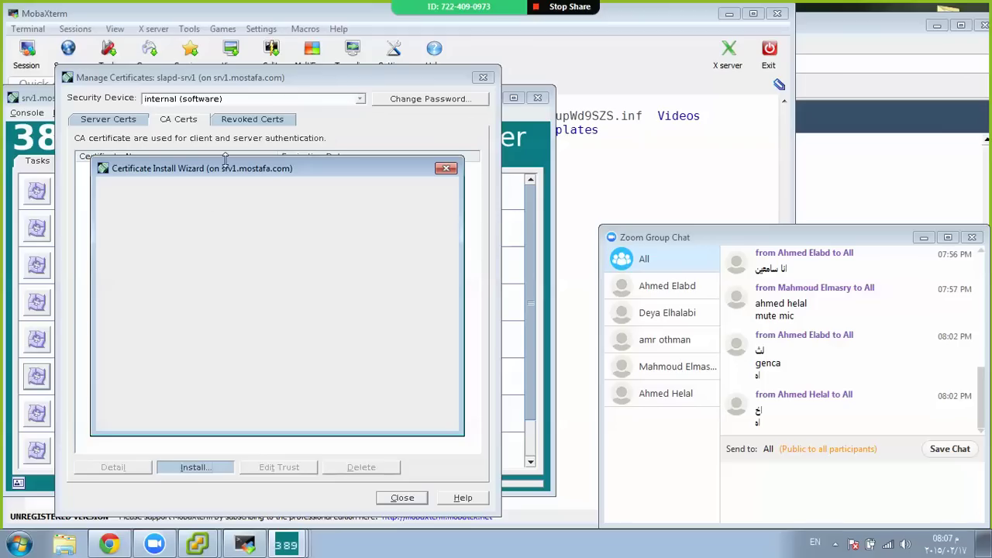
left_click(161, 253)
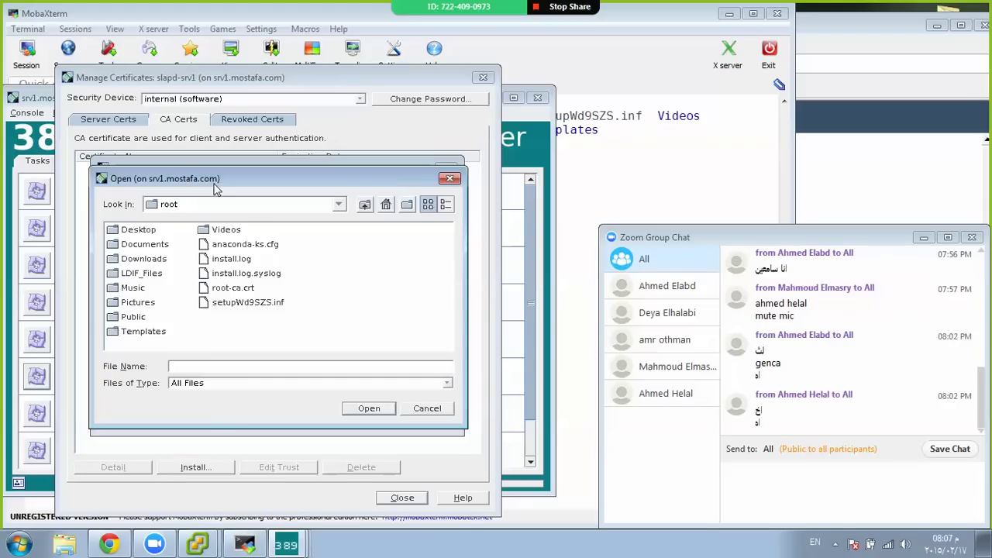
left_click(244, 292)
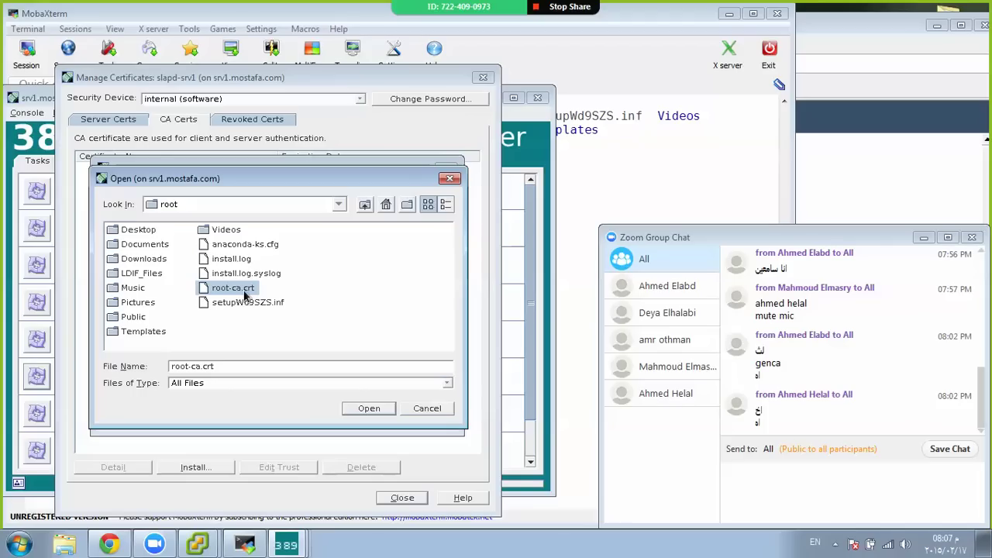
left_click(354, 413)
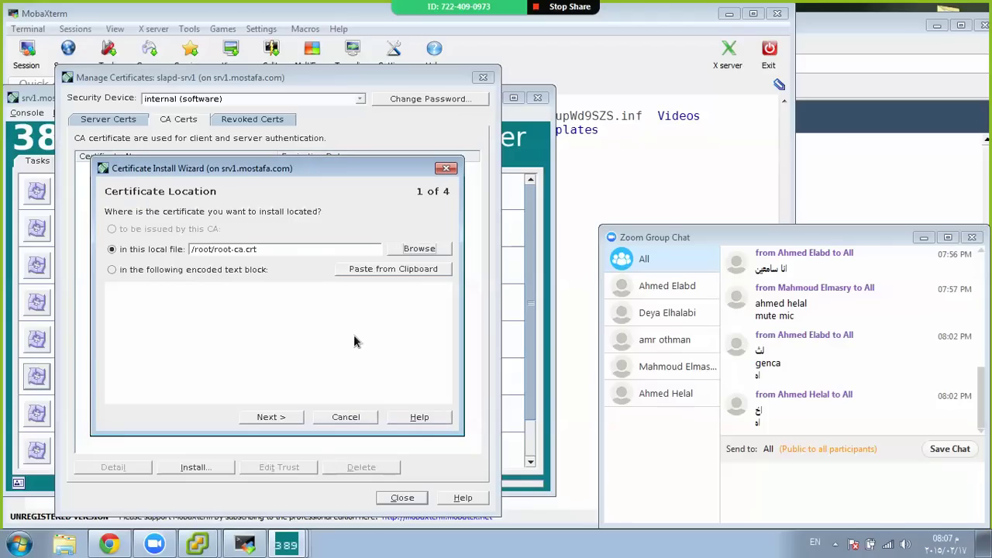
left_click(287, 417)
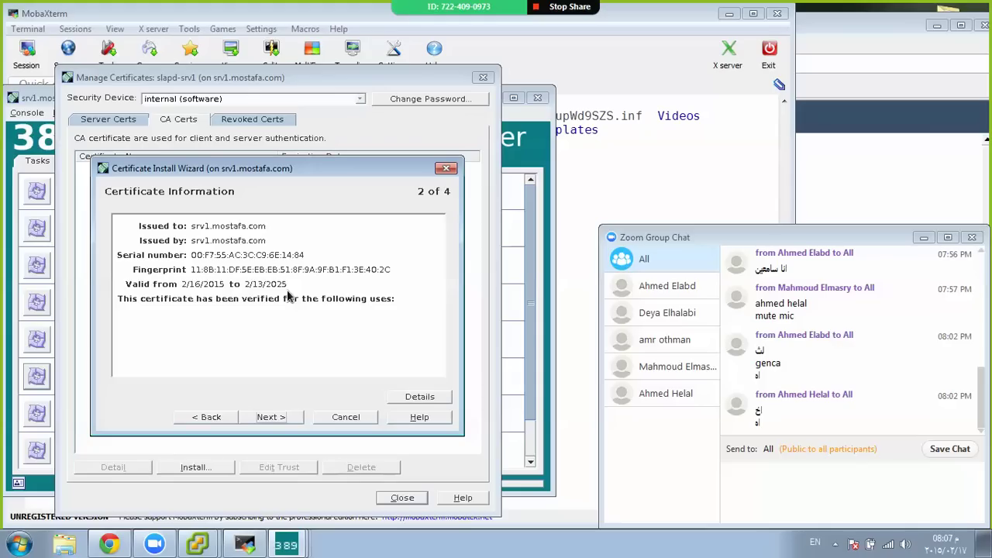
left_click(409, 397)
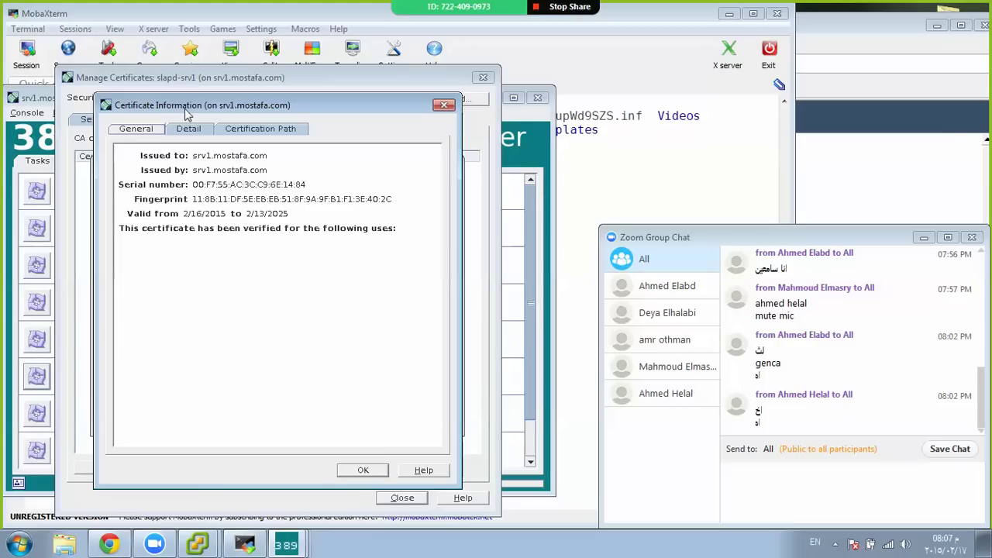
left_click(186, 130)
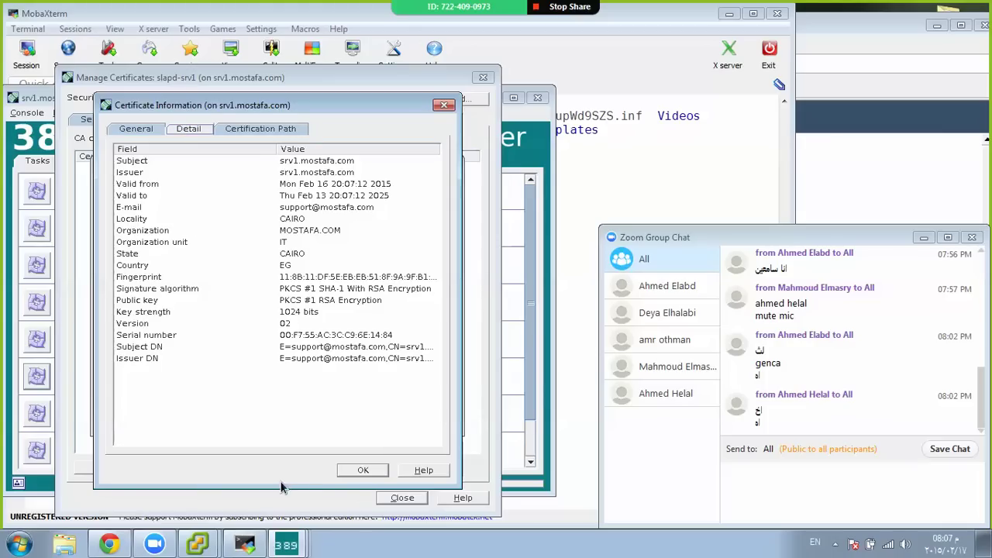
left_click(359, 472)
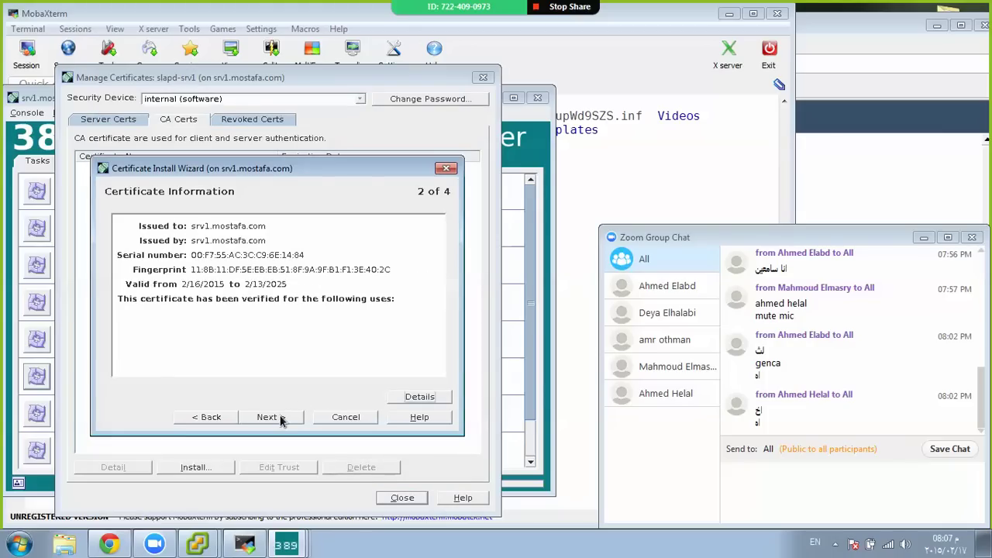
left_click(281, 418)
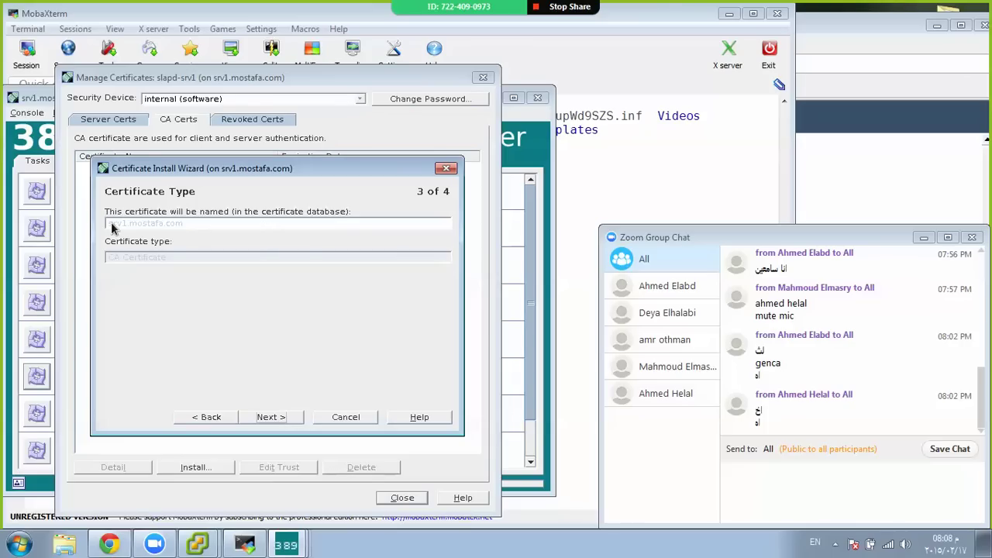
left_click(282, 422)
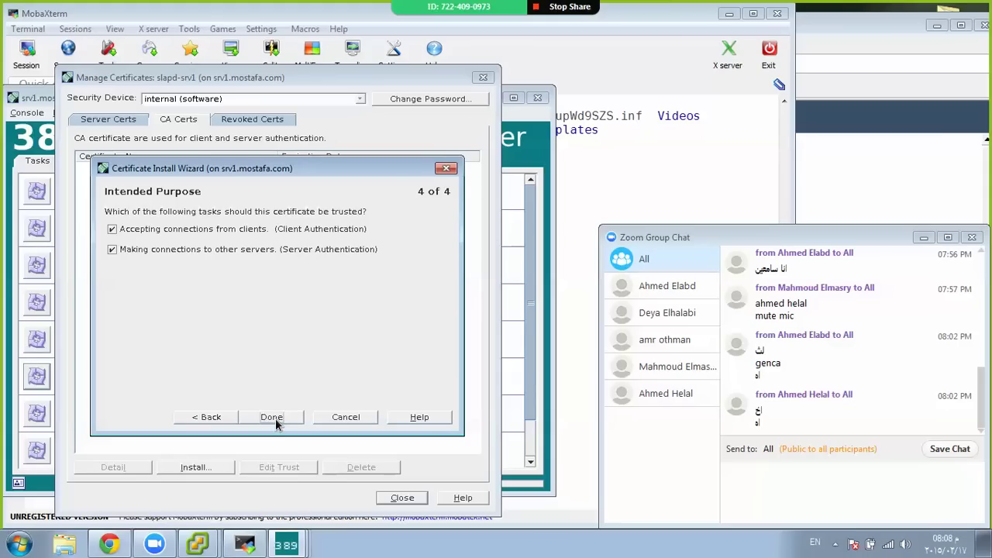
left_click(273, 418)
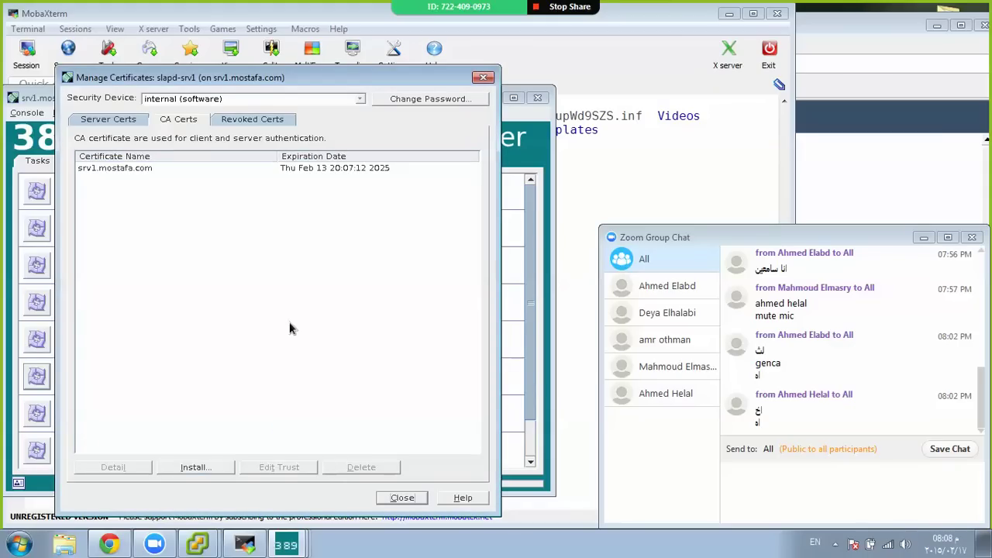
Select the srv1.mostafa.com CA certificate, then view the empty Server Certs list
left_click(160, 166)
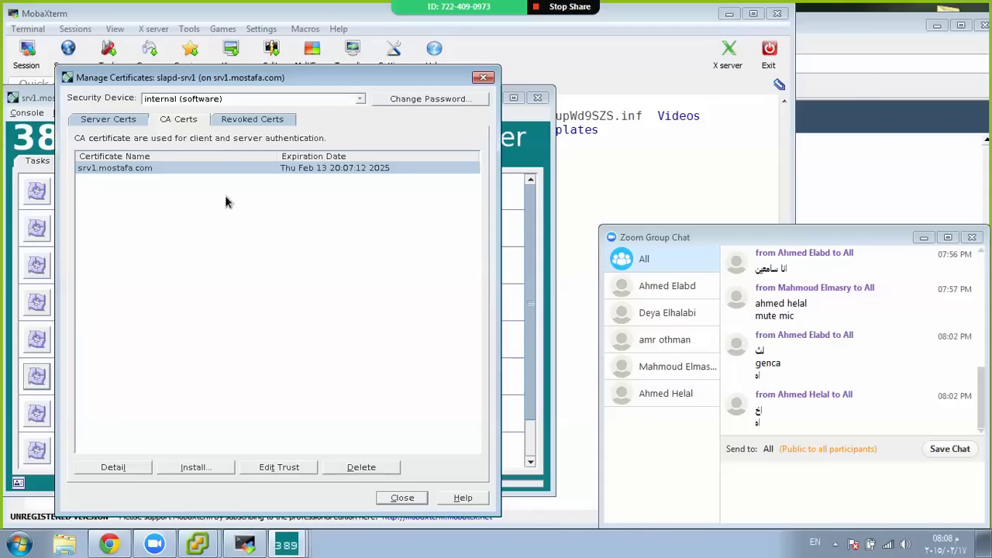
left_click(89, 125)
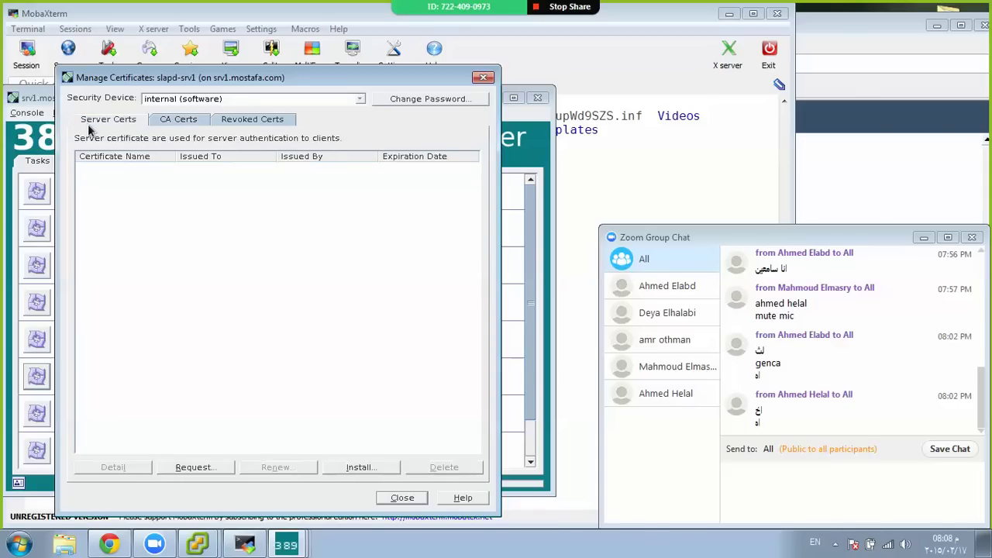
Start a certificate request for server srv1.mostafa.com, organization MOSTAFA.COM, unit IT
left_click(220, 470)
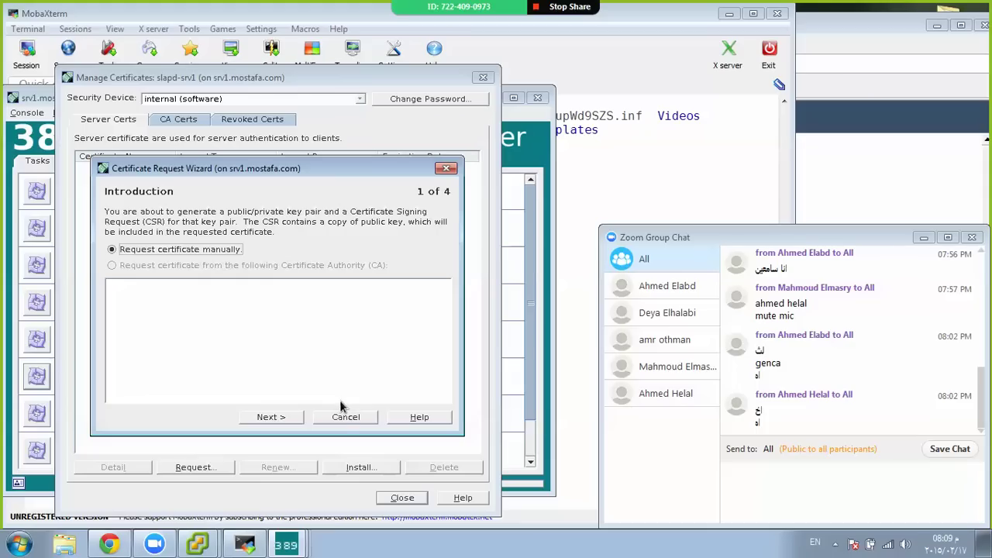
left_click(297, 417)
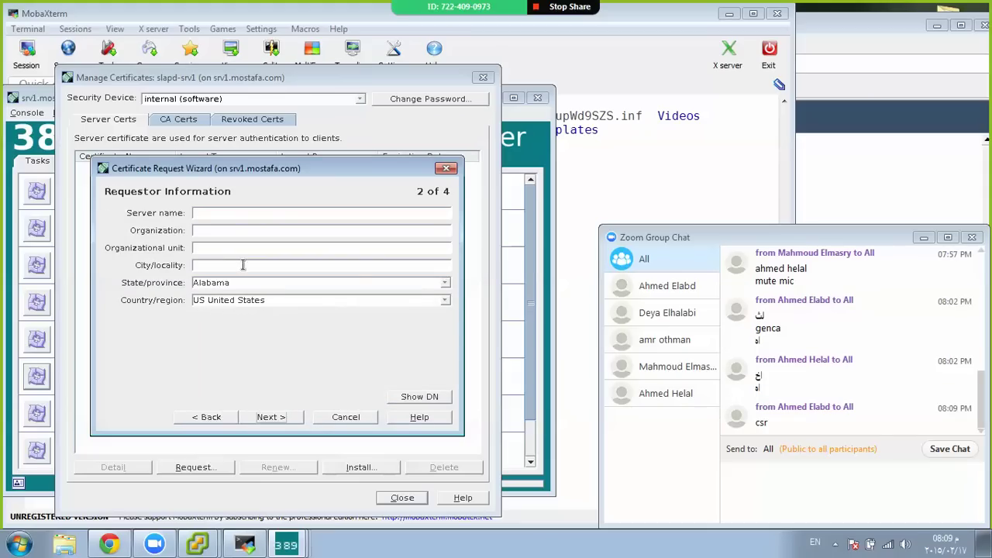
left_click(226, 212)
type("srv1.mostafa.com")
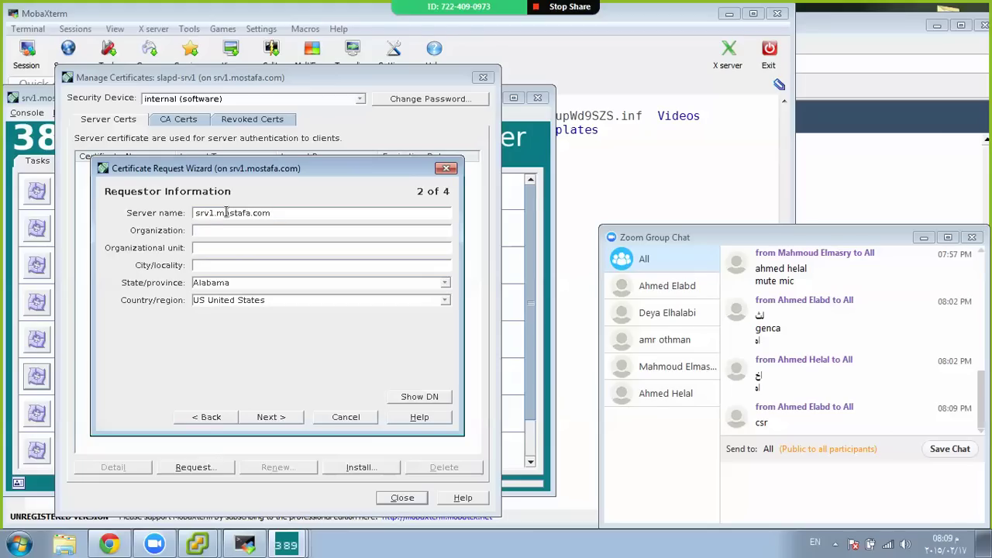
type("IT")
key("BackSpace")
type("MOSTAFA.COMIT")
key("Tab")
Fill in city CAIRO, state CAIRO and country EG, advancing to the token password step
type("CAIRO")
key("BackSpace")
key("BackSpace")
key("BackSpace")
key("BackSpace")
key("BackSpace")
key("BackSpace")
key("BackSpace")
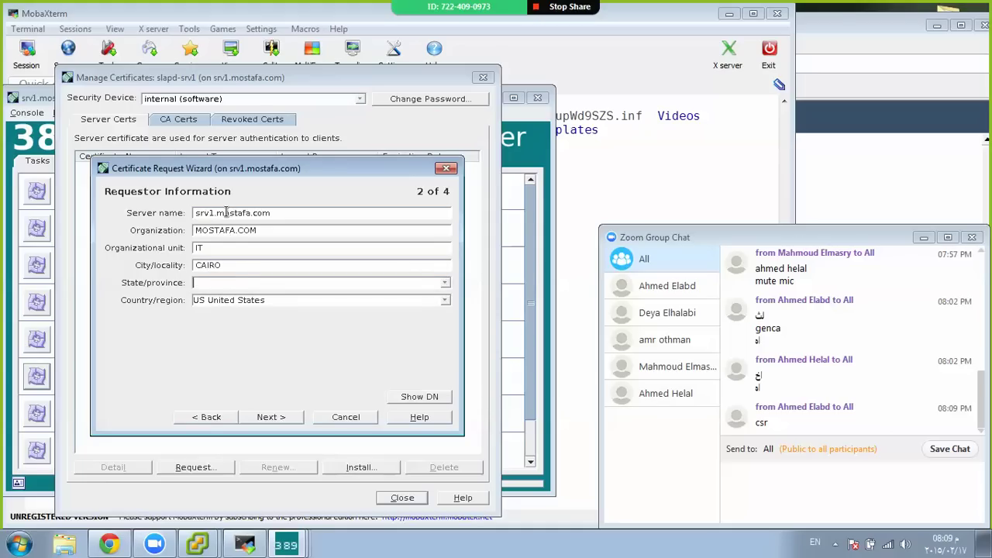
type("CAIRO")
key("Tab")
key("BackSpace")
key("BackSpace")
key("BackSpace")
key("BackSpace")
key("BackSpace")
key("BackSpace")
key("BackSpace")
key("BackSpace")
key("BackSpace")
key("BackSpace")
key("BackSpace")
key("BackSpace")
key("BackSpace")
key("BackSpace")
key("BackSpace")
key("BackSpace")
type("EG")
left_click(286, 420)
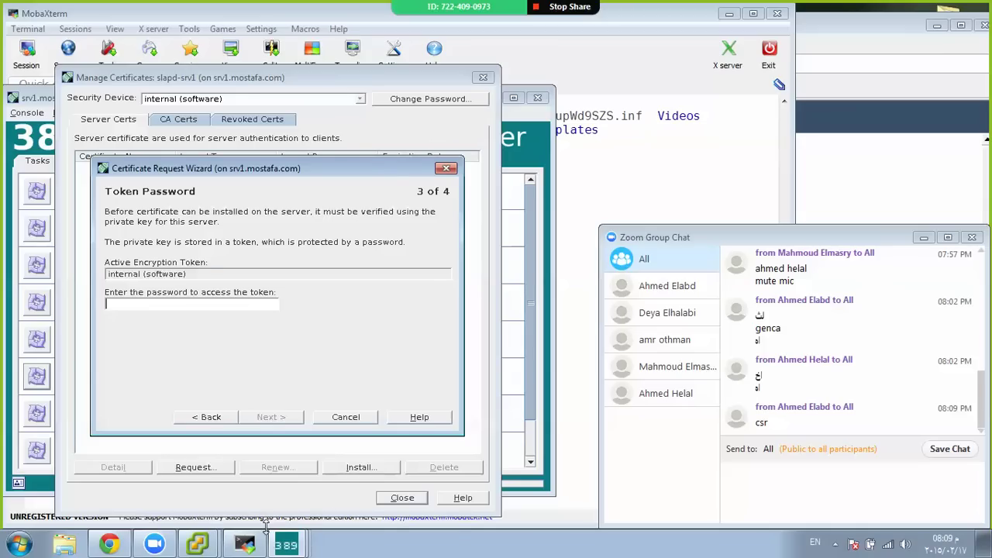
Check the key3.db and cert8.db file names in the terminal, then return to the request wizard
left_click(246, 544)
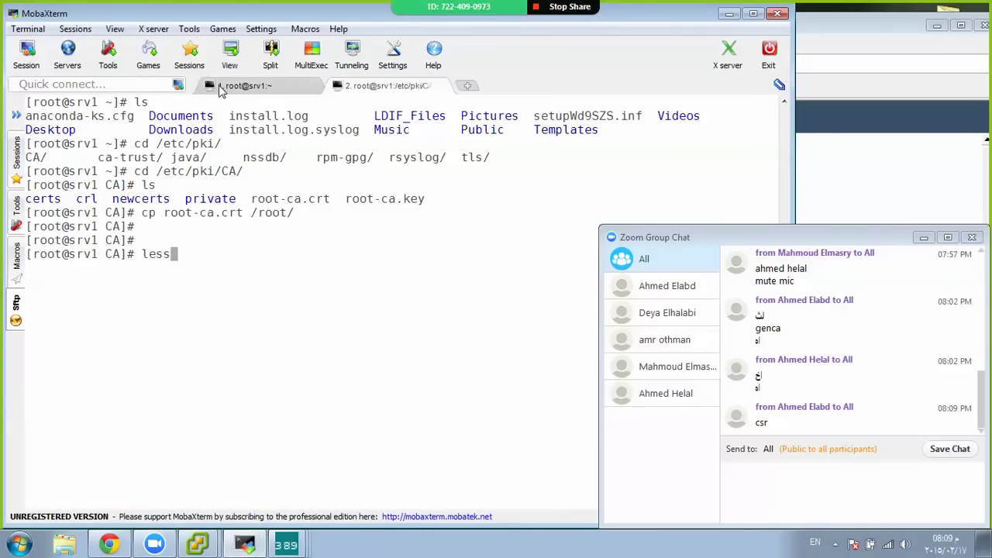
left_click(223, 87)
double_click(382, 115)
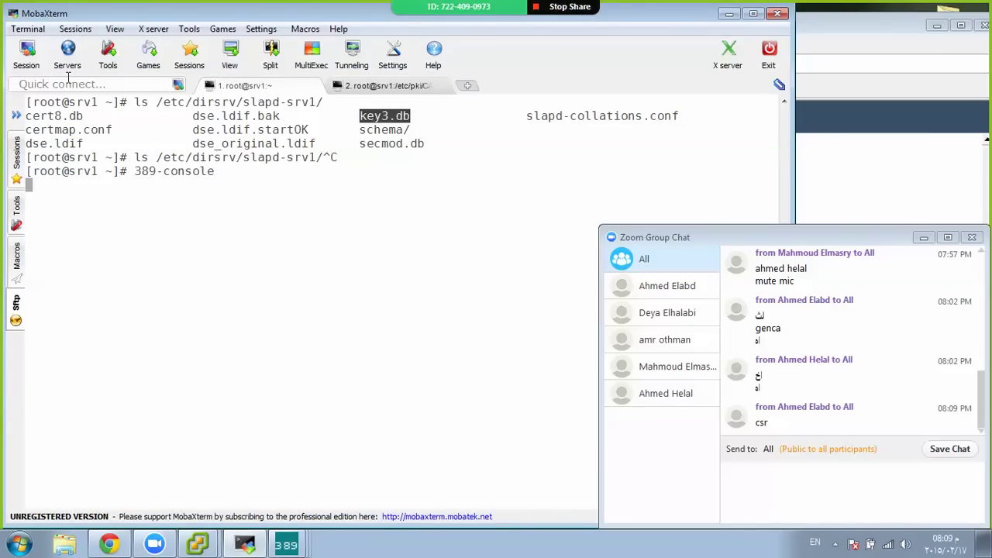
double_click(57, 116)
left_click(381, 85)
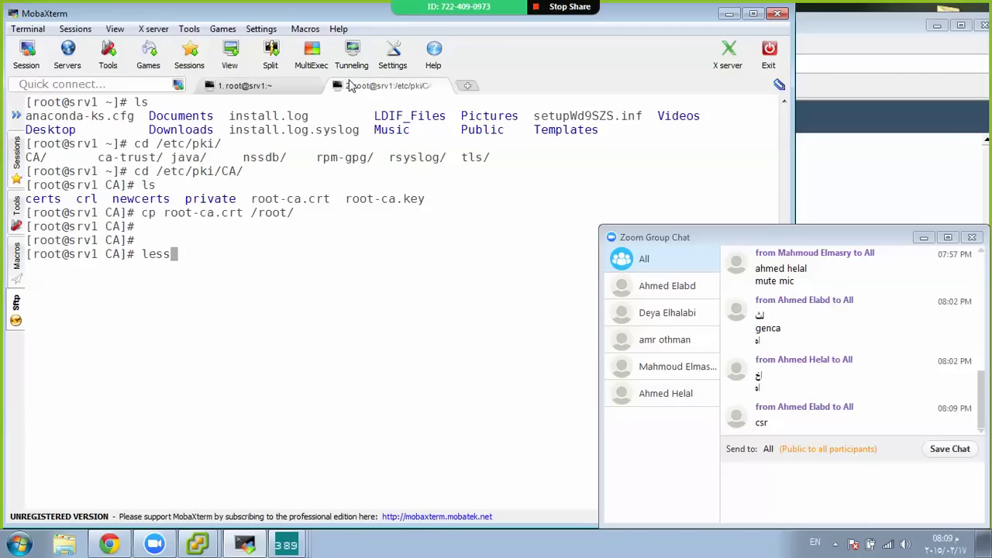
left_click(302, 549)
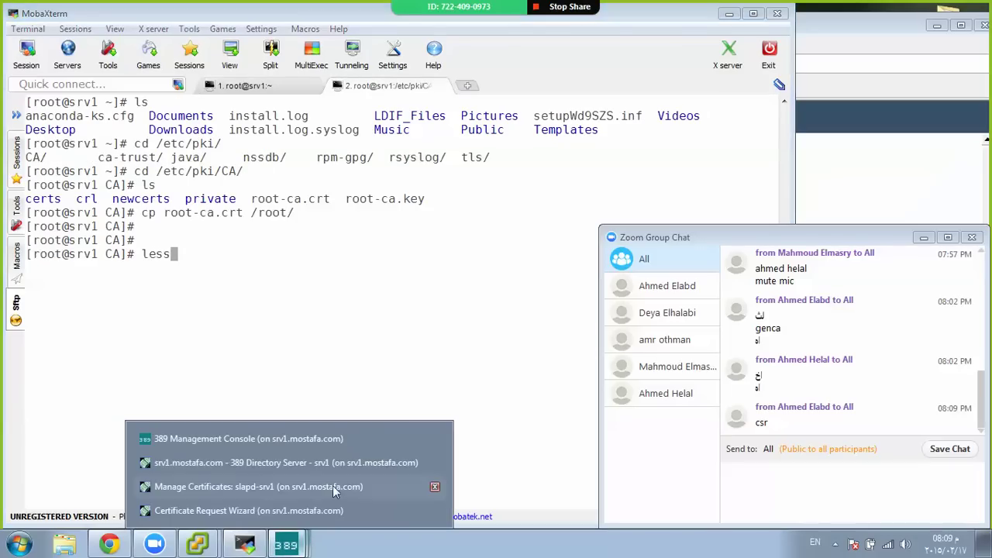
left_click(281, 510)
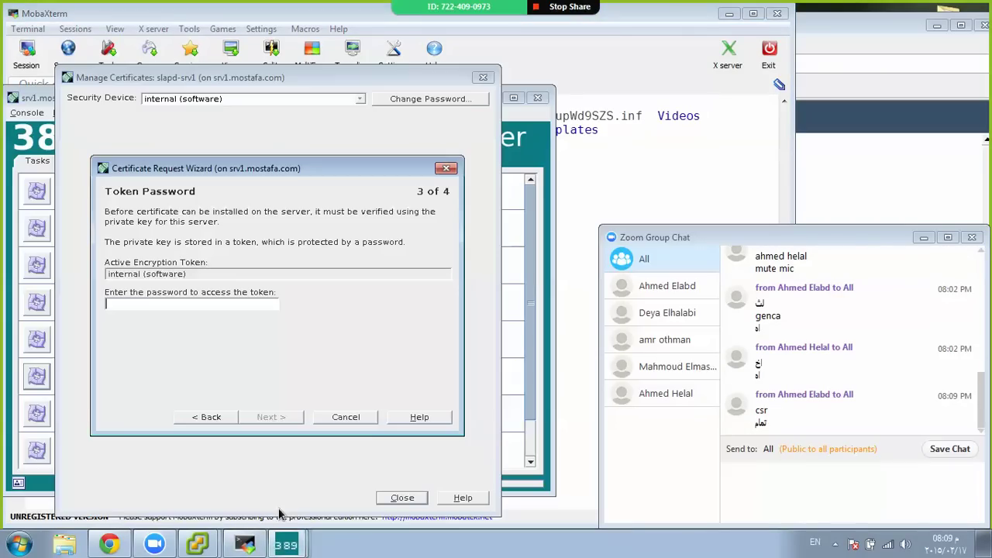
Enter the token password and save the request as srv1.csr in /root
left_click(223, 303)
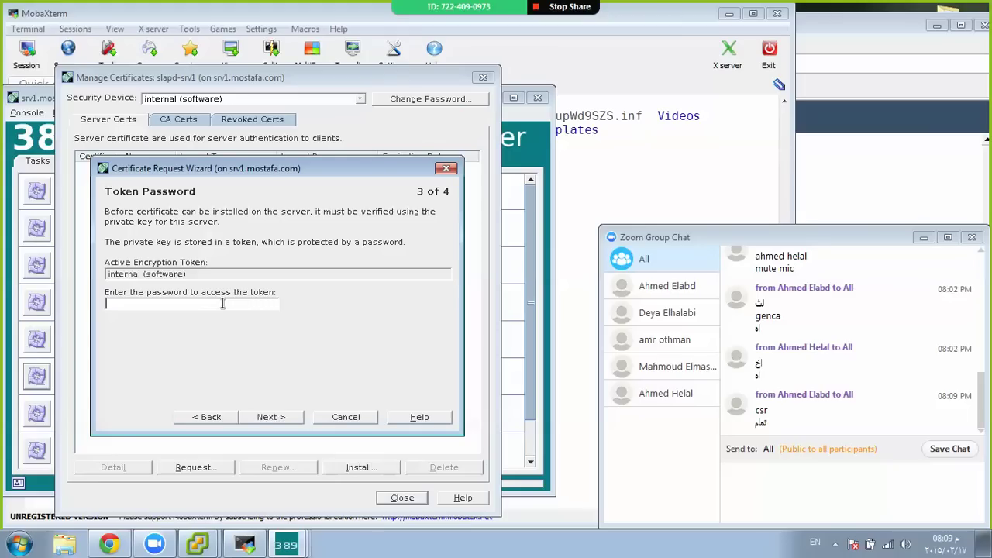
left_click(279, 417)
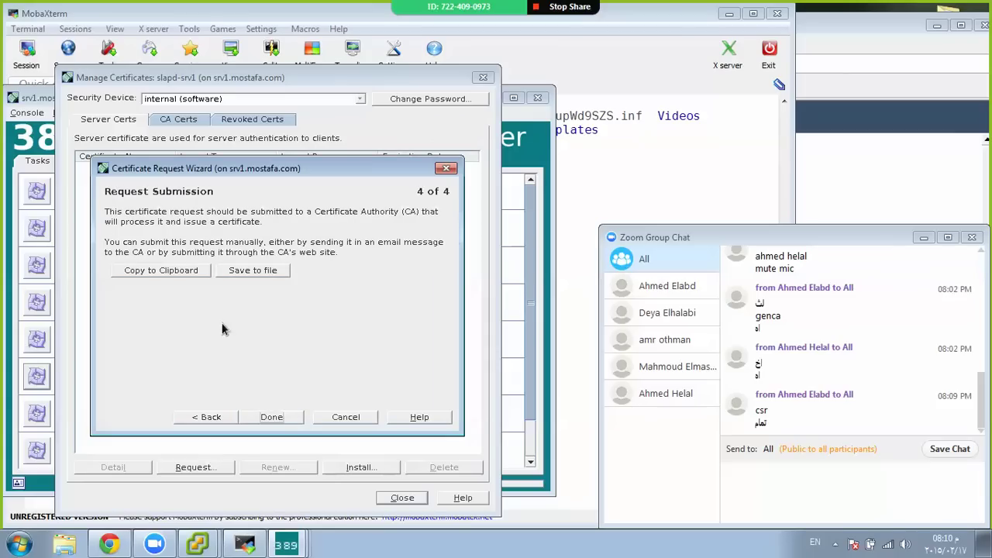
left_click(238, 269)
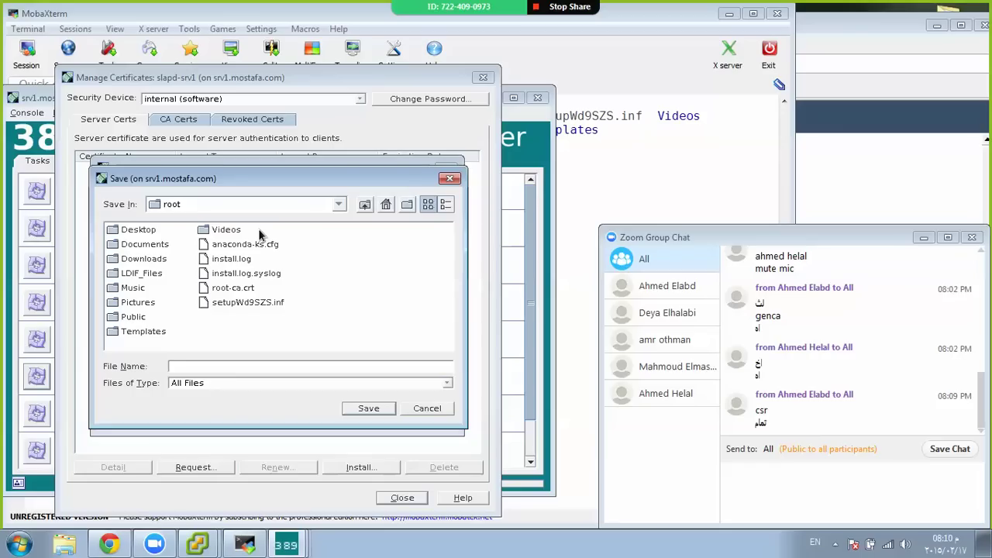
type("srv1.csr")
left_click(380, 412)
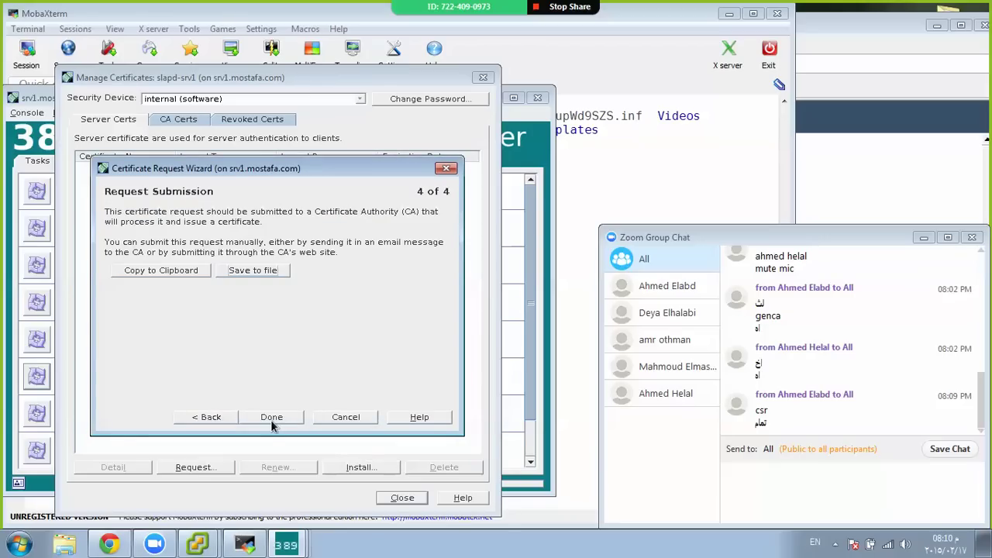
left_click(272, 419)
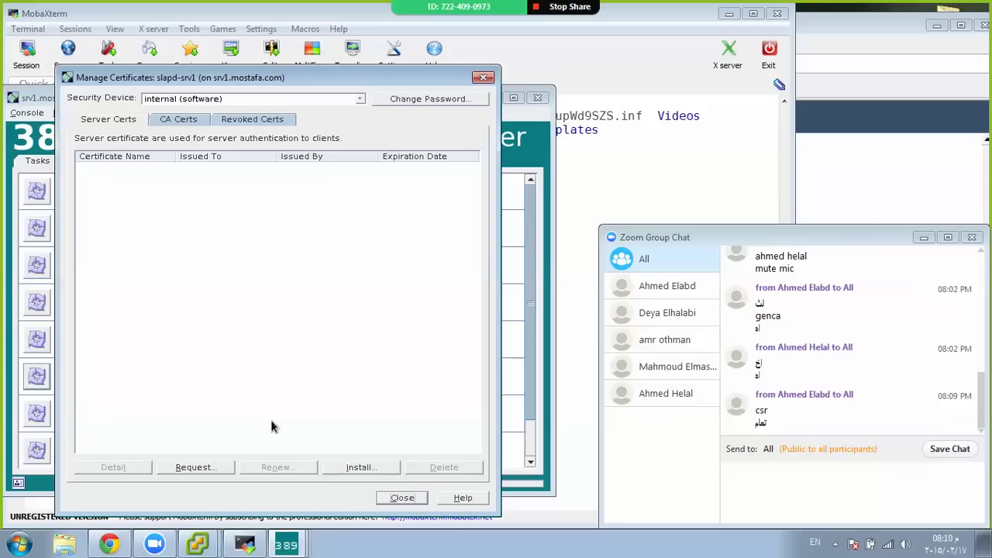
Close the certificate manager and directory server console, then cd to /root and list its files
left_click(401, 499)
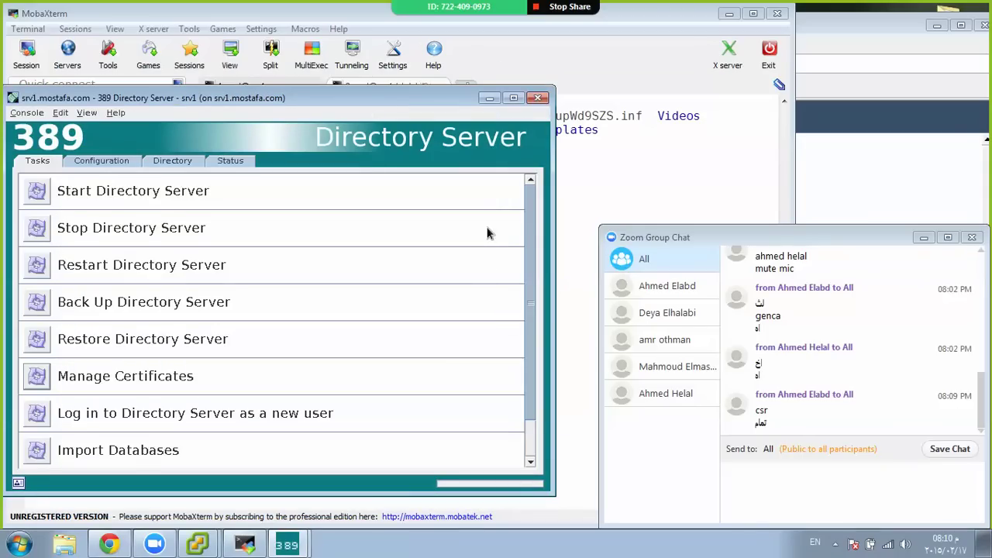
left_click(538, 99)
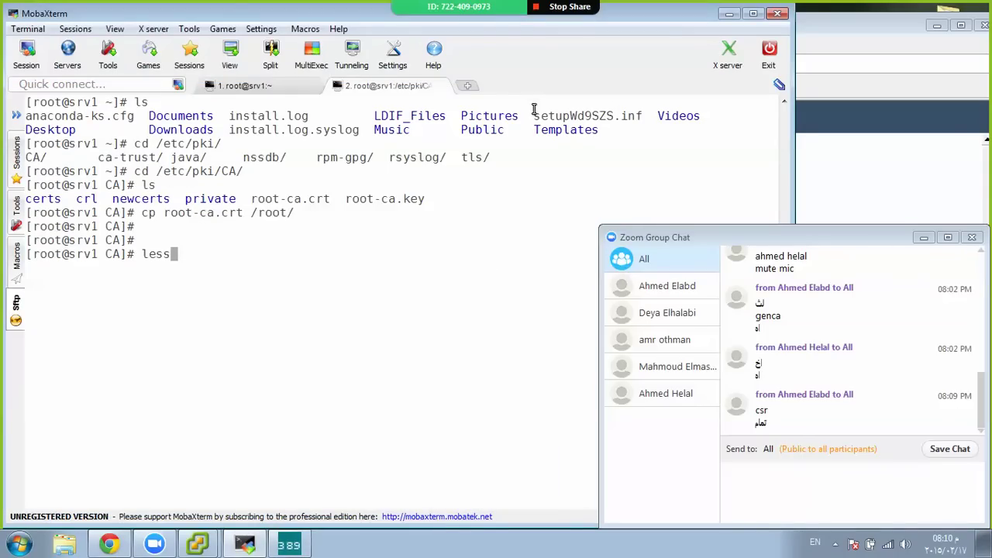
key("BackSpace")
key("BackSpace")
key("BackSpace")
key("BackSpace")
type("ls")
key("BackSpace")
key("BackSpace")
type("cd /r")
key("Tab")
key("Return")
type("ls")
key("Return")
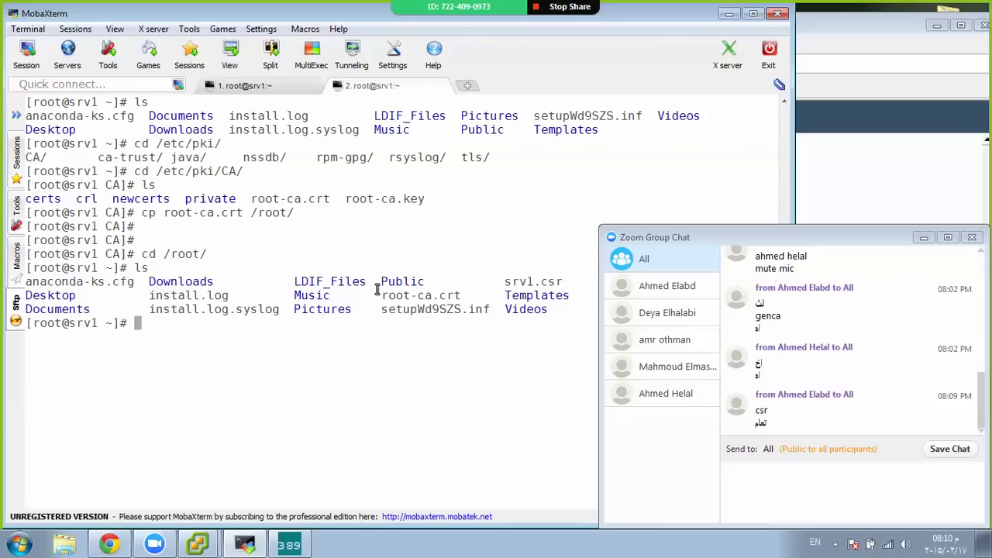
key("Return")
key("Return")
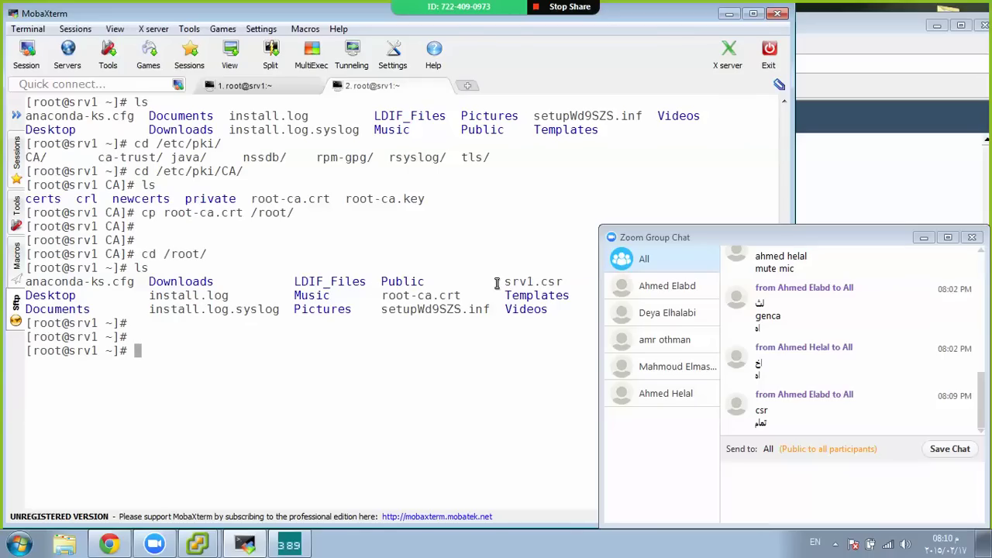
View the srv1.csr PEM certificate request with less, selecting its BEGIN NEW CERTIFICATE REQUEST line
double_click(514, 282)
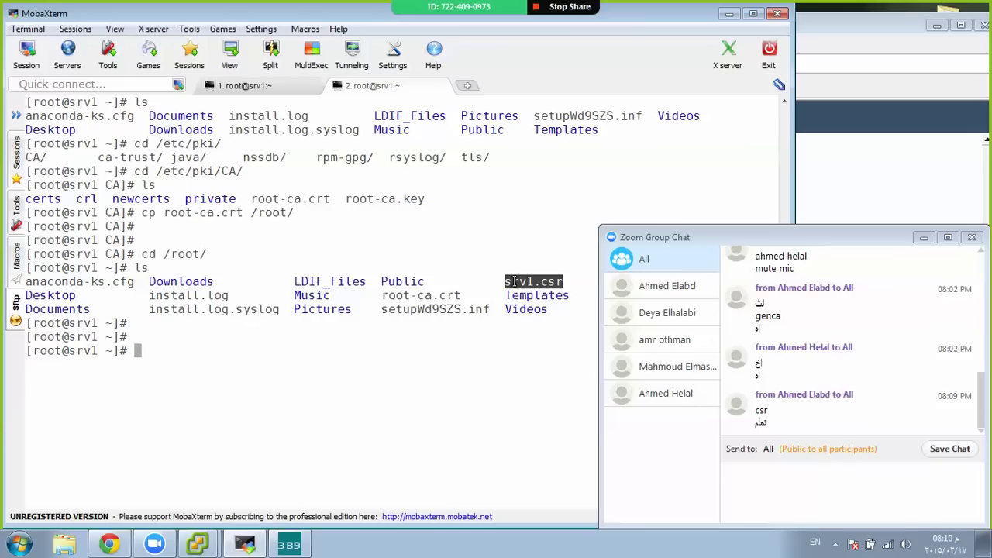
type("less")
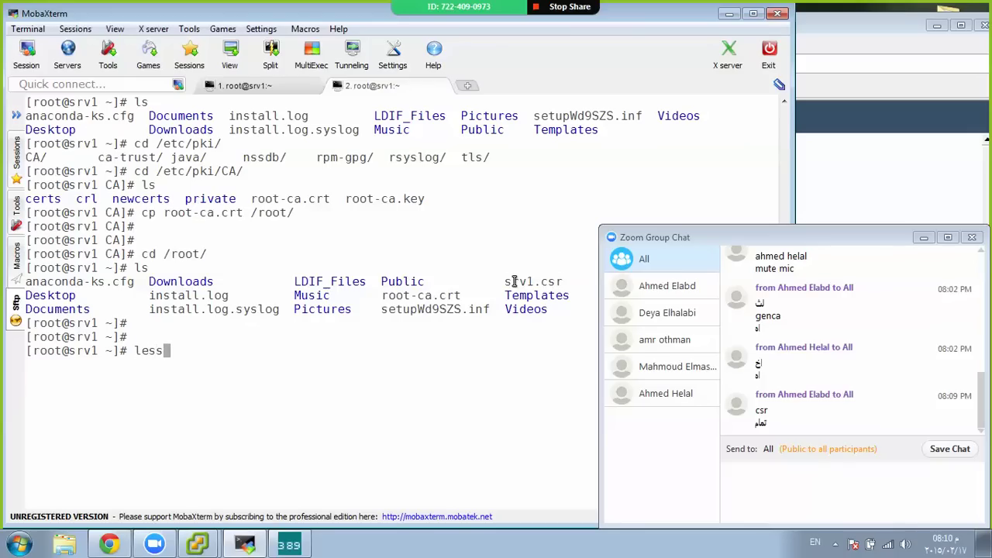
type(" sr")
key("Tab")
key("Return")
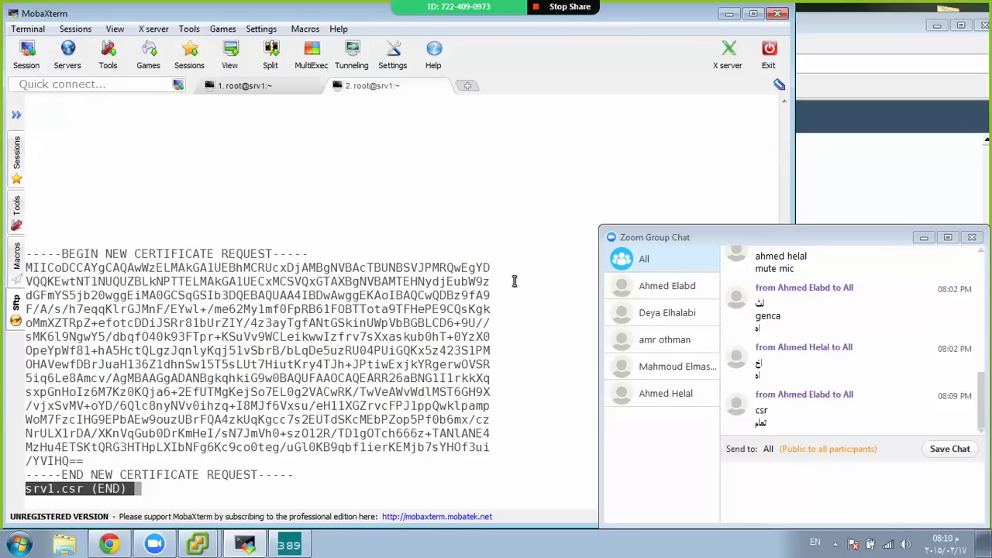
key("Down")
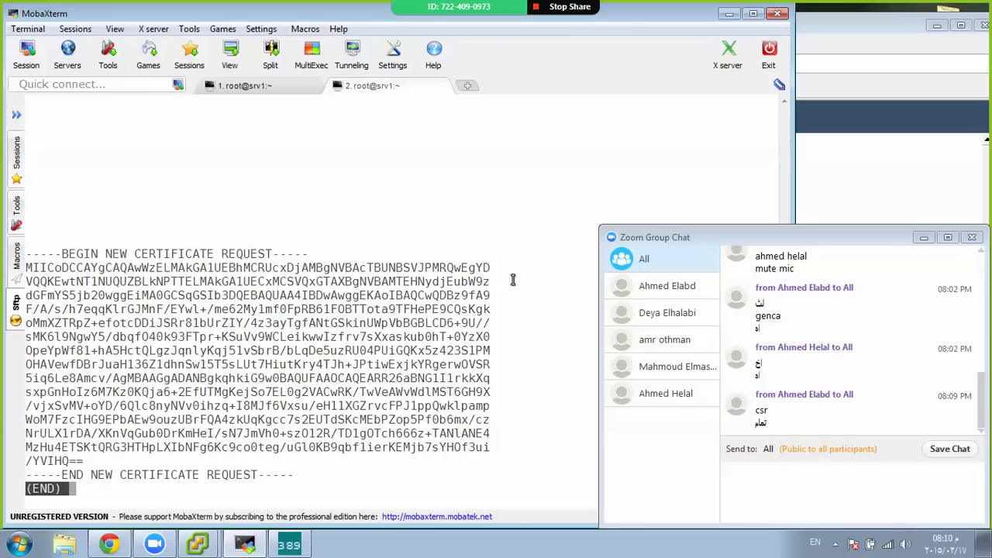
double_click(258, 254)
triple_click(258, 253)
Quit less and copy srv1.csr into /etc/pki/CA/
key("q")
key("Return")
key("Return")
key("Return")
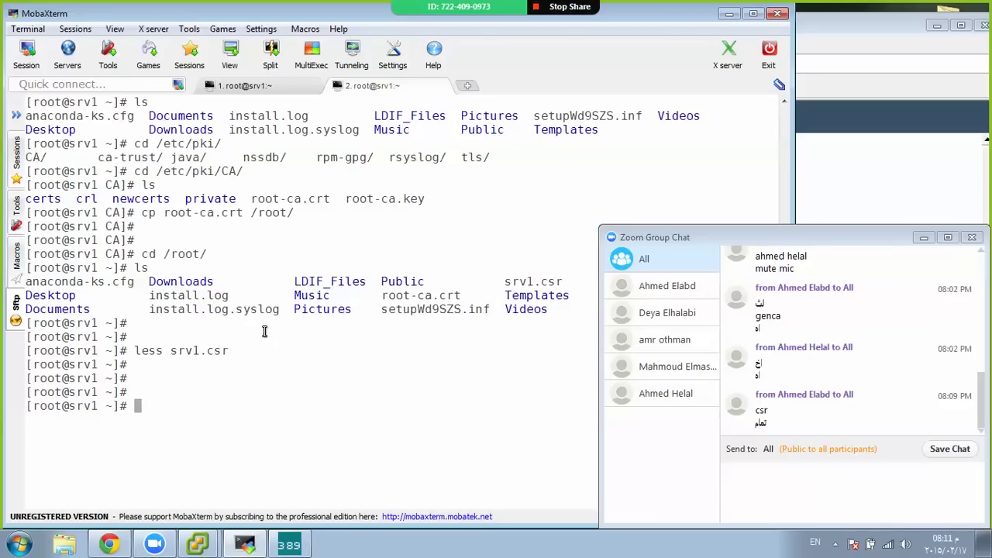
type("cp sr")
key("Tab")
type("/etc/pl")
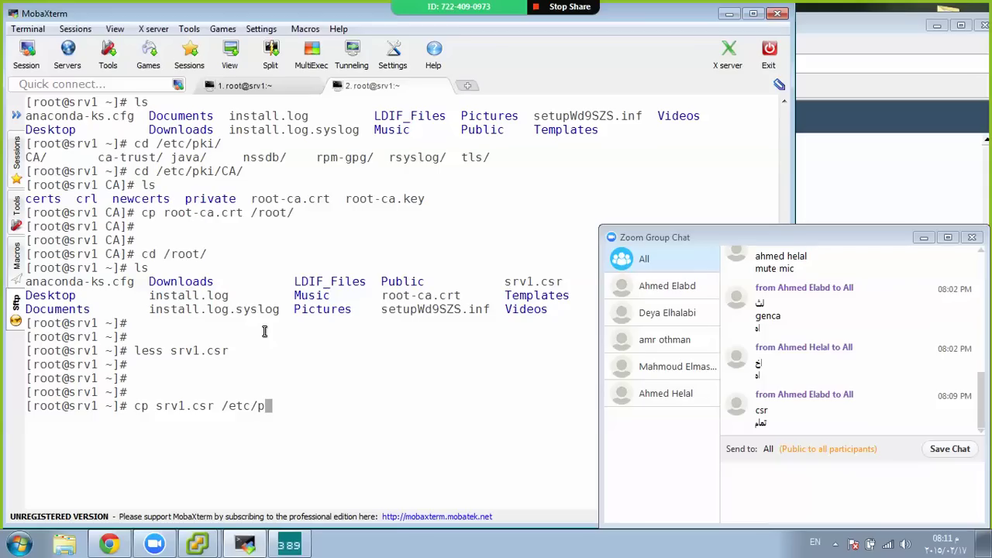
key("Tab")
key("BackSpace")
key("BackSpace")
key("BackSpace")
key("BackSpace")
key("BackSpace")
key("BackSpace")
key("BackSpace")
key("BackSpace")
type("k")
key("Tab")
key("Tab")
type("i")
key("Tab")
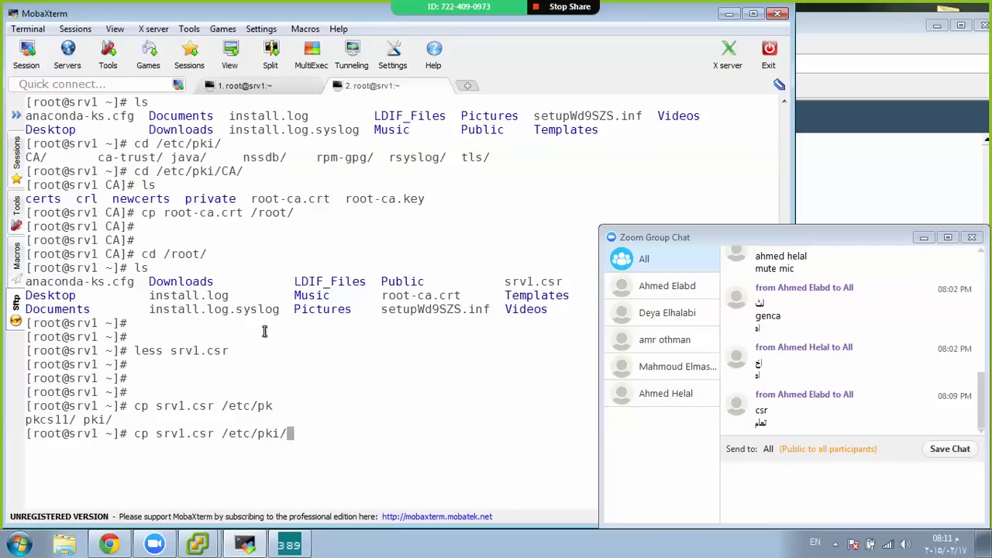
key("Tab")
key("Tab")
key("ctrl+l")
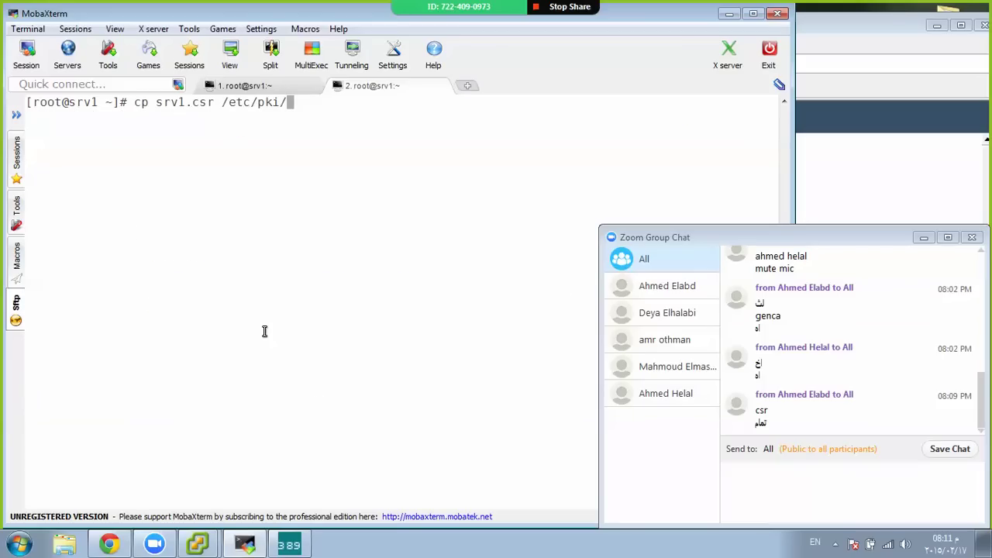
type("C")
key("Tab")
key("Return")
Return to /etc/pki/CA with cd - and list srv1.csr beside root-ca.crt and root-ca.key
type("ls")
key("Return")
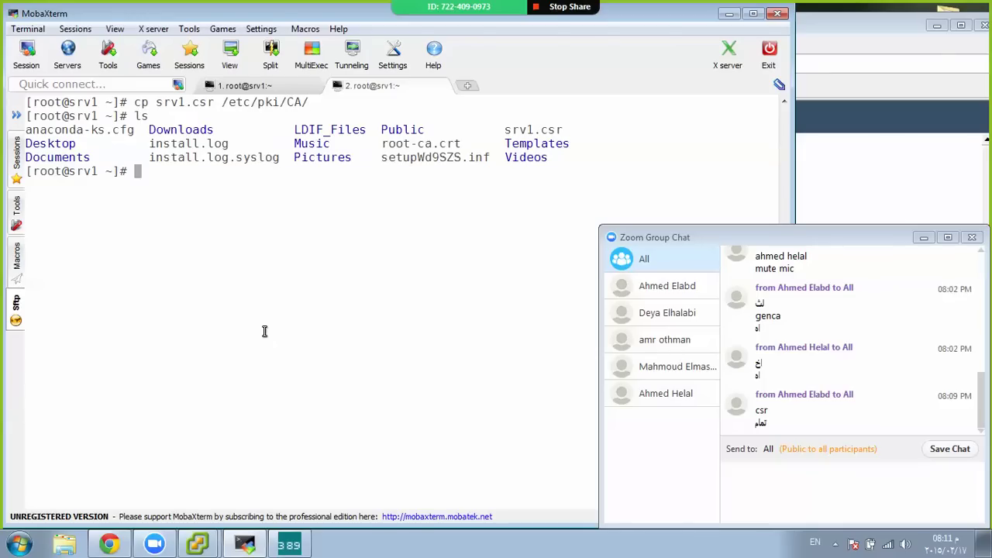
type("cd -")
key("Return")
type("ls")
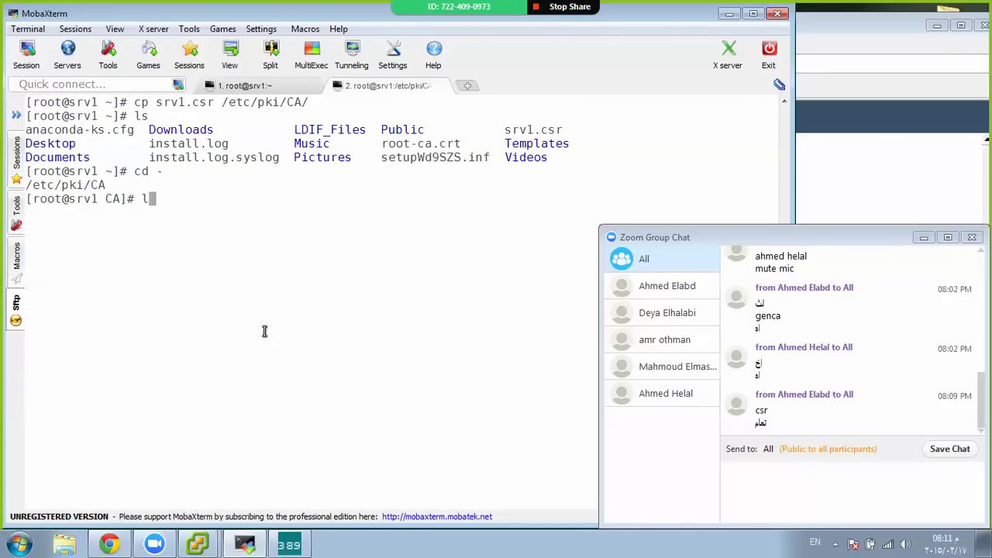
key("Return")
key("Return")
key("Return")
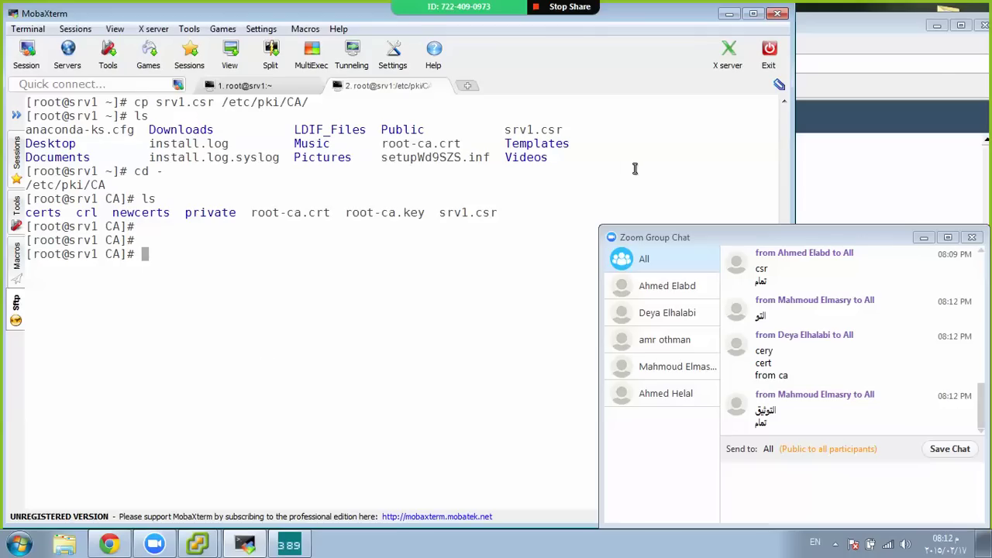
left_click(835, 543)
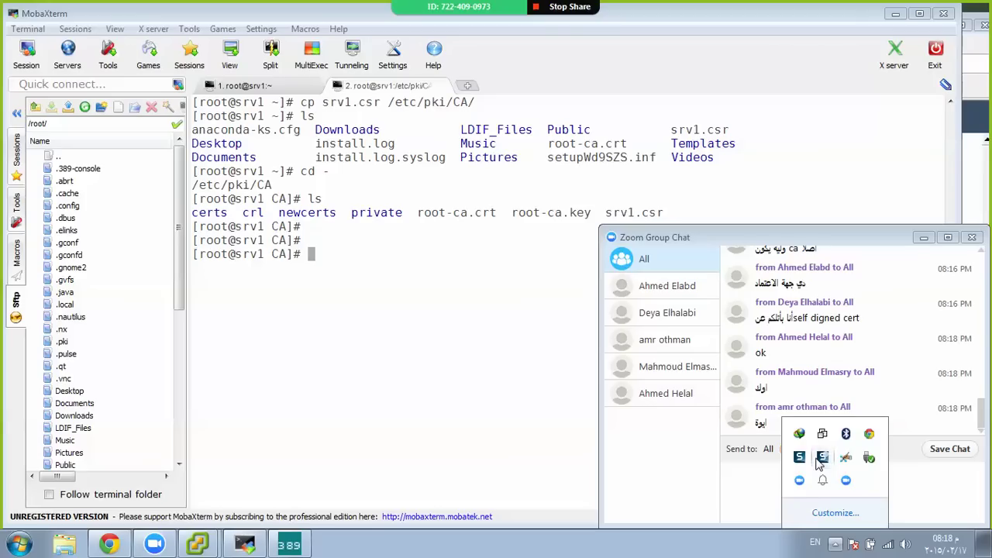
left_click(542, 293)
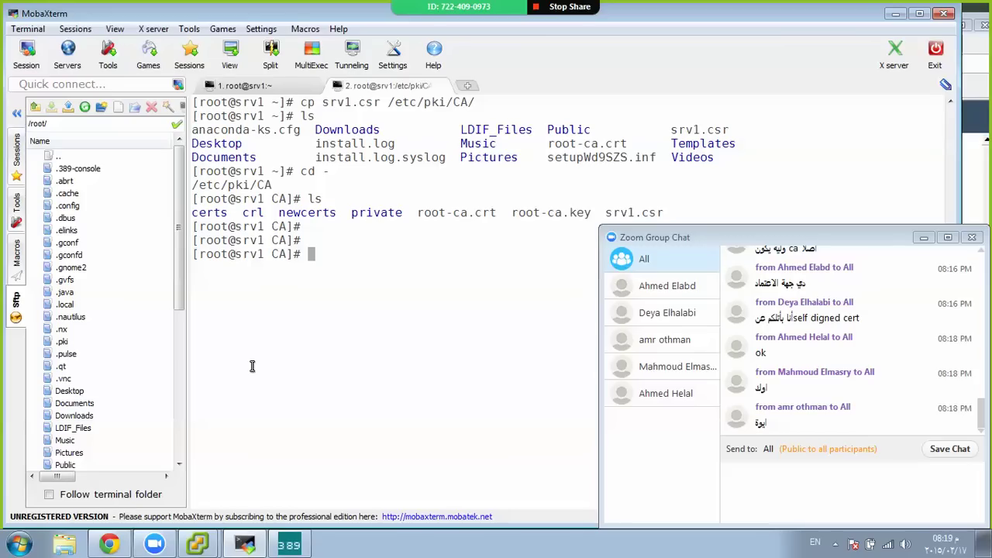
left_click(16, 113)
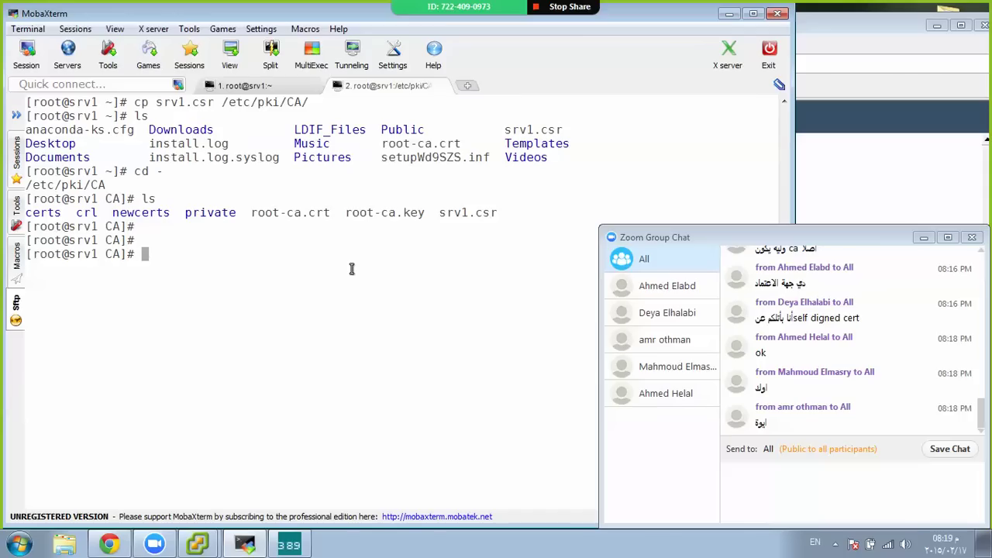
type("ls")
Relist the CA folder and begin the command 'openssl x509 req -new'
key("Return")
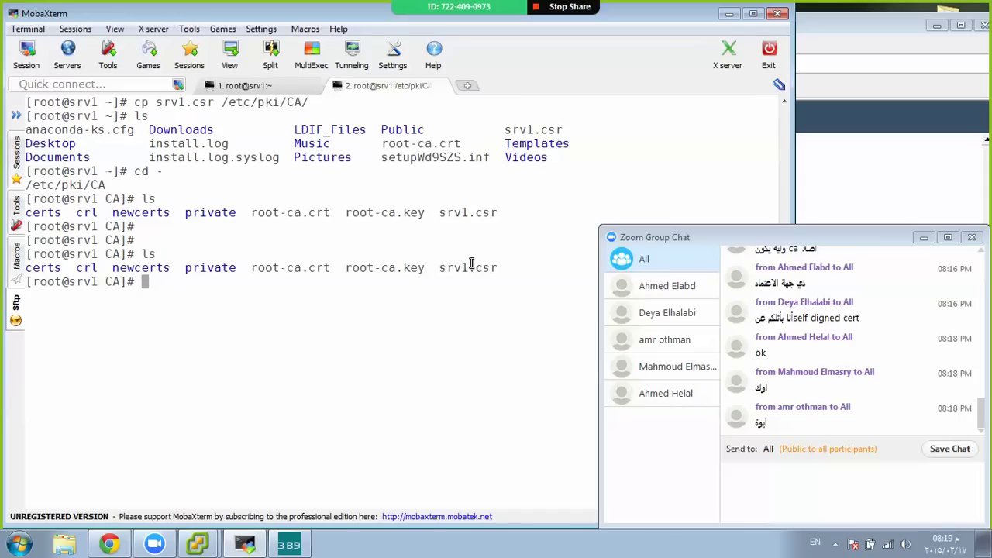
double_click(472, 266)
left_click(531, 247)
type("openssl ")
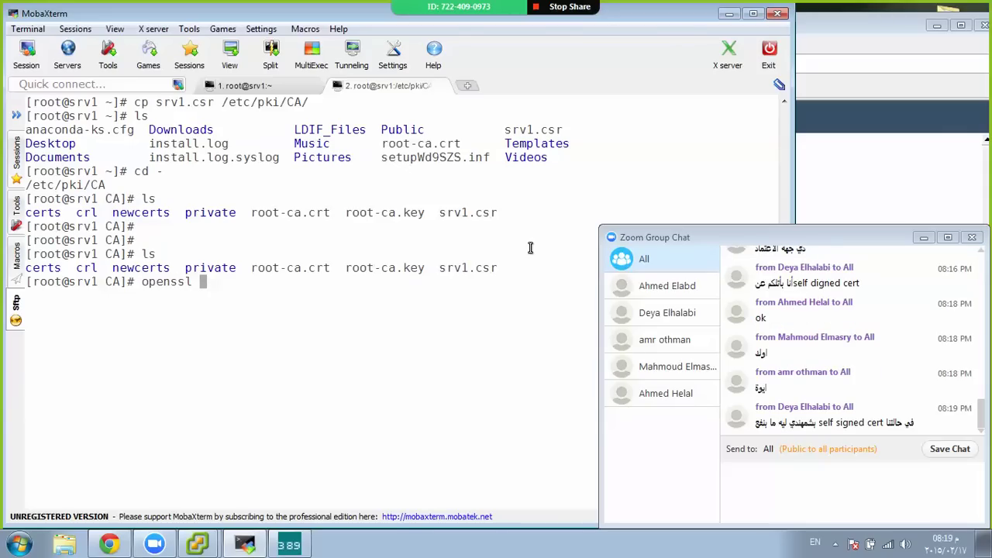
type("x509")
type("r")
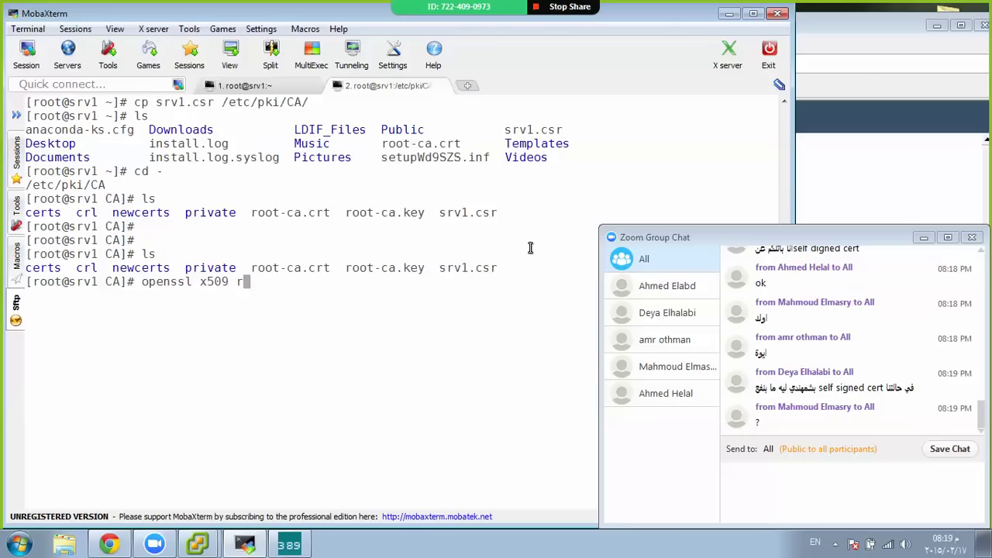
type("eq -new")
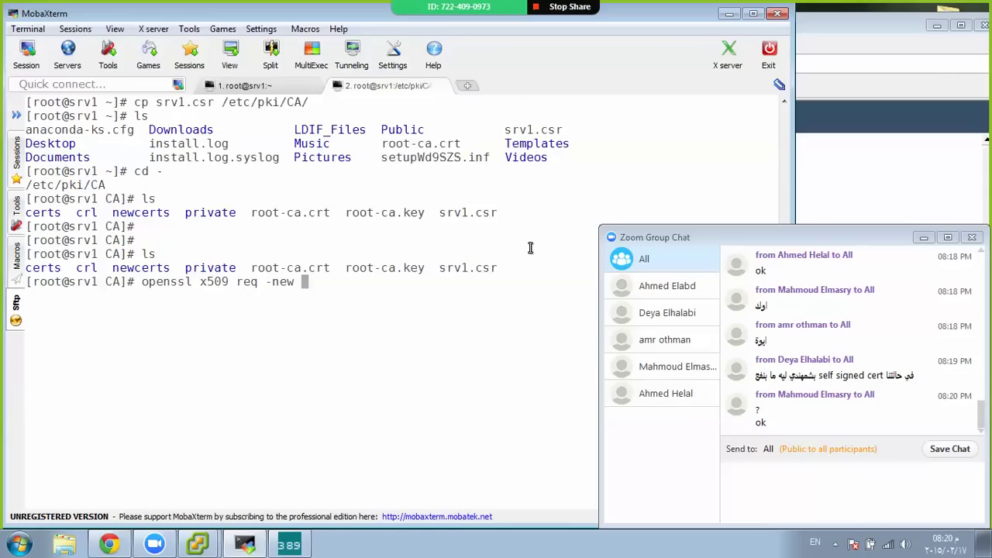
Add the -in, -signkey and -out options, filling in srv1.csr as the input file
type("-in -signkey ")
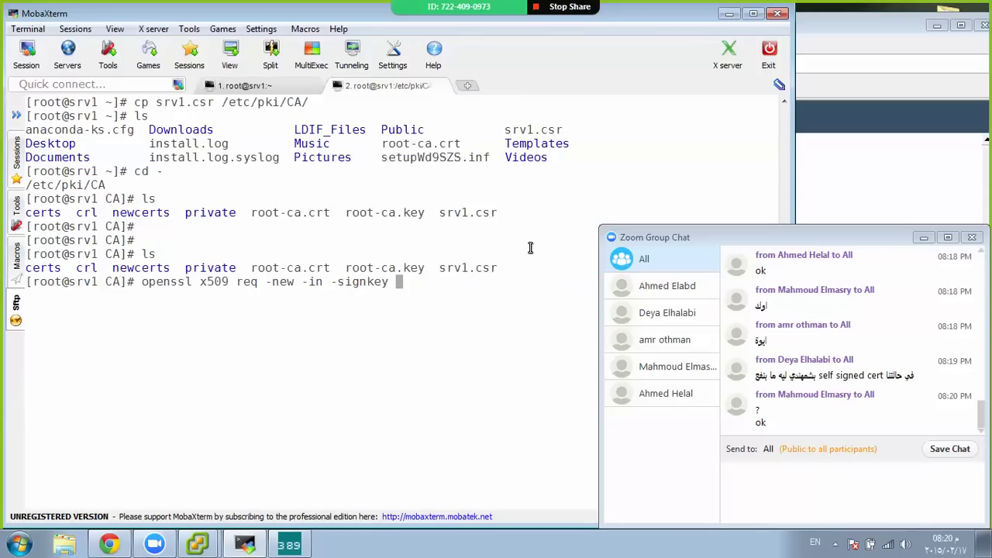
type("-out")
key("Left")
key("Left")
key("Left")
key("Left")
key("Left")
key("Left")
key("Left")
key("Left")
key("Left")
key("Left")
key("Left")
key("Left")
key("Left")
key("Left")
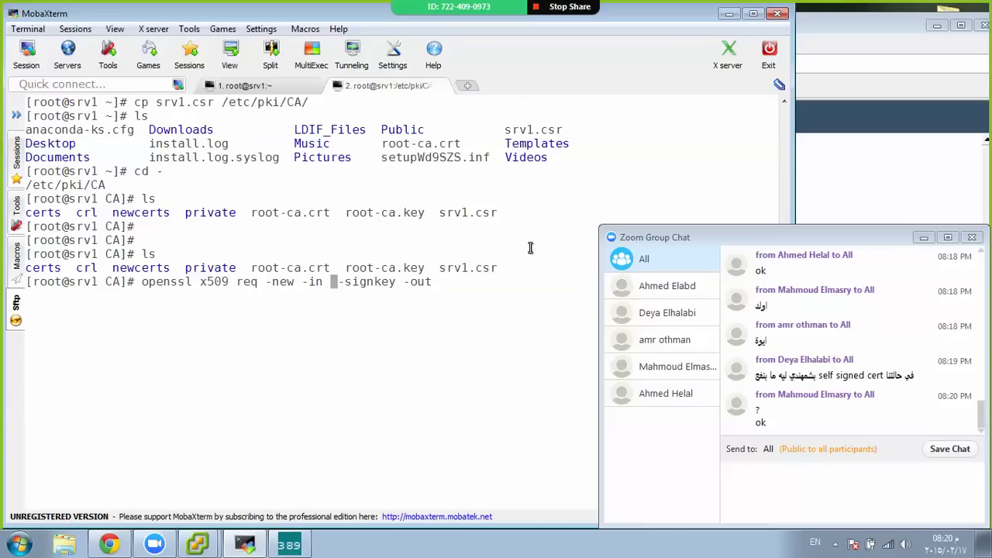
type("srv1.csr")
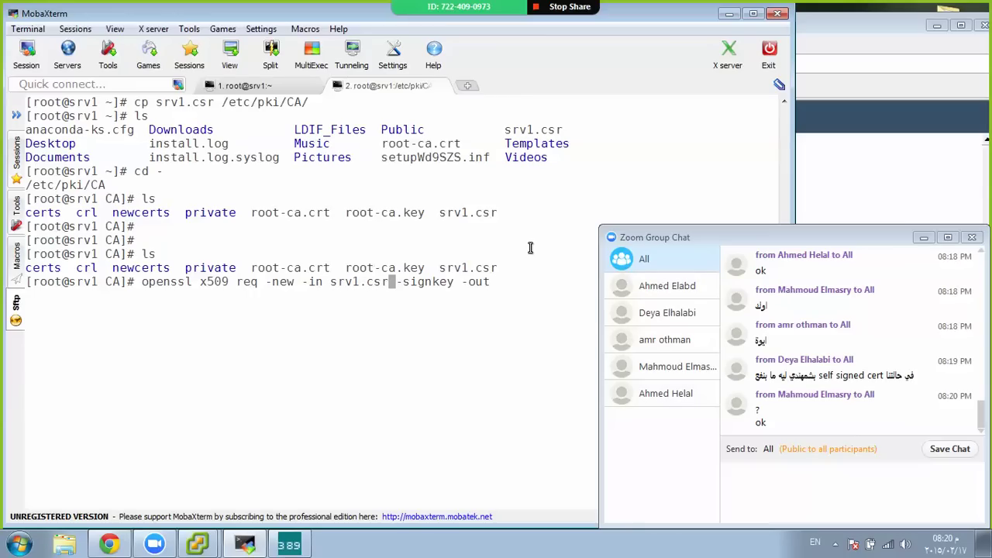
key("End")
key("Left")
key("Left")
key("Left")
key("Left")
key("Left")
Tab-complete root-ca.key as the signing key, begin the output name srv1, and clear the screen
type("r")
key("Tab")
type("key")
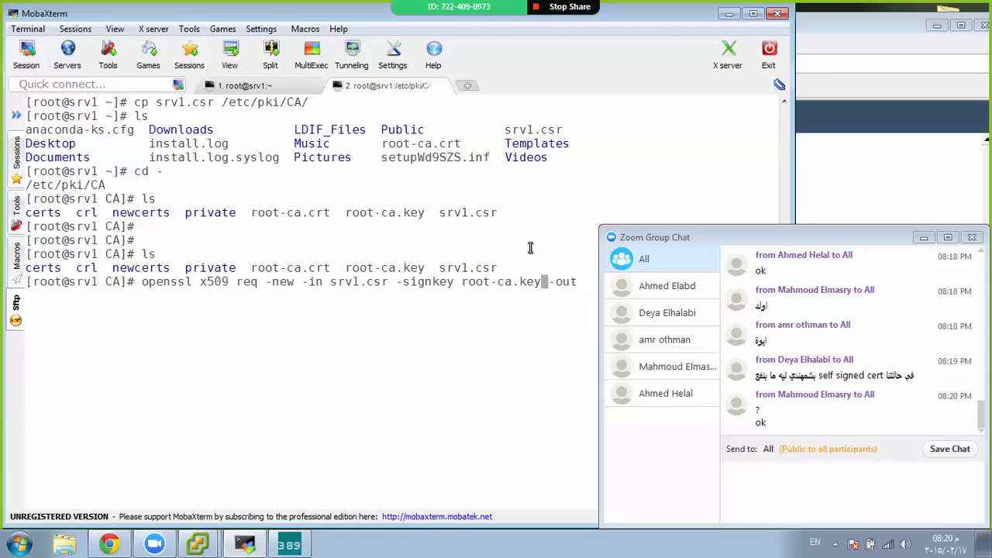
key("End")
type("sr")
key("ctrl+l")
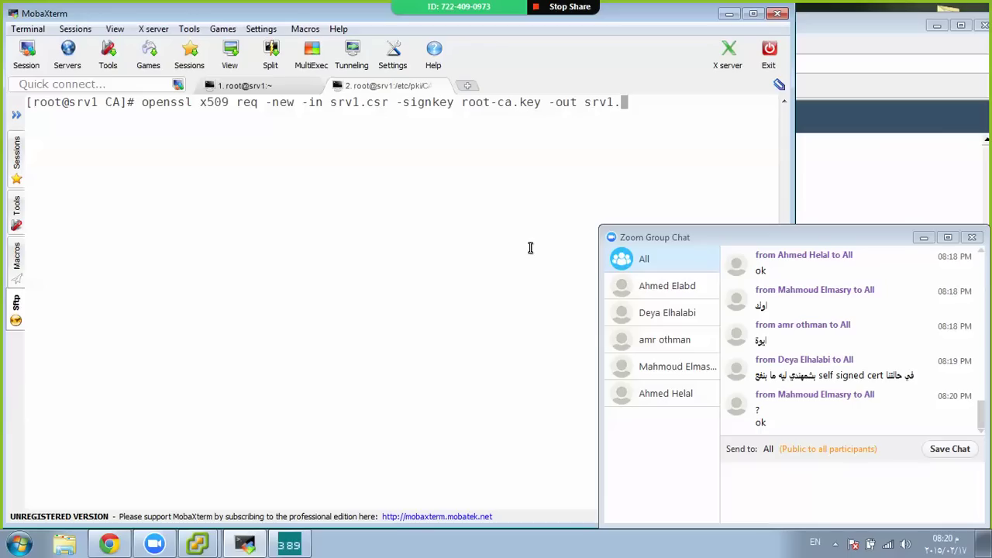
Finish the output name srv1.crt, run the command, and recall it after the 'unknown option req' error
type("crt")
key("Return")
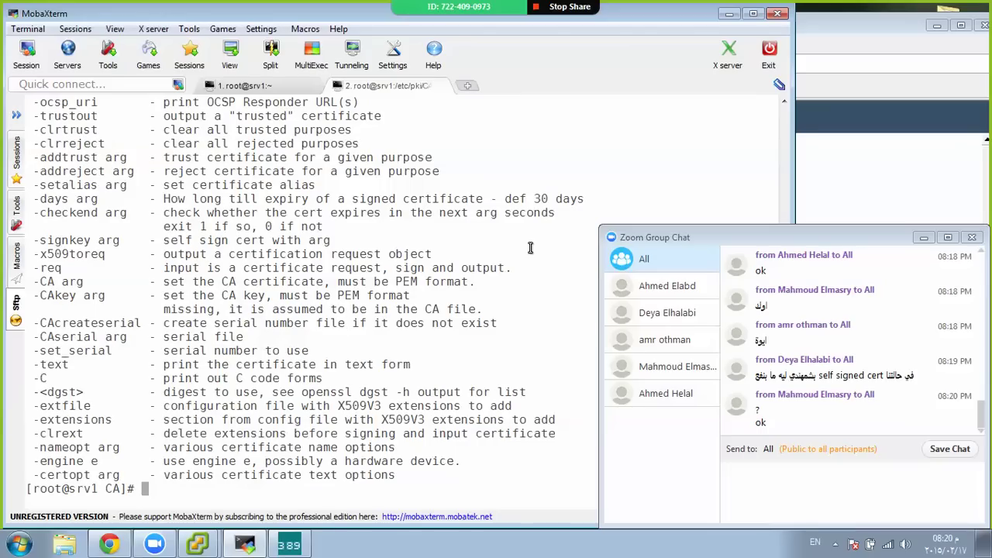
key("Up")
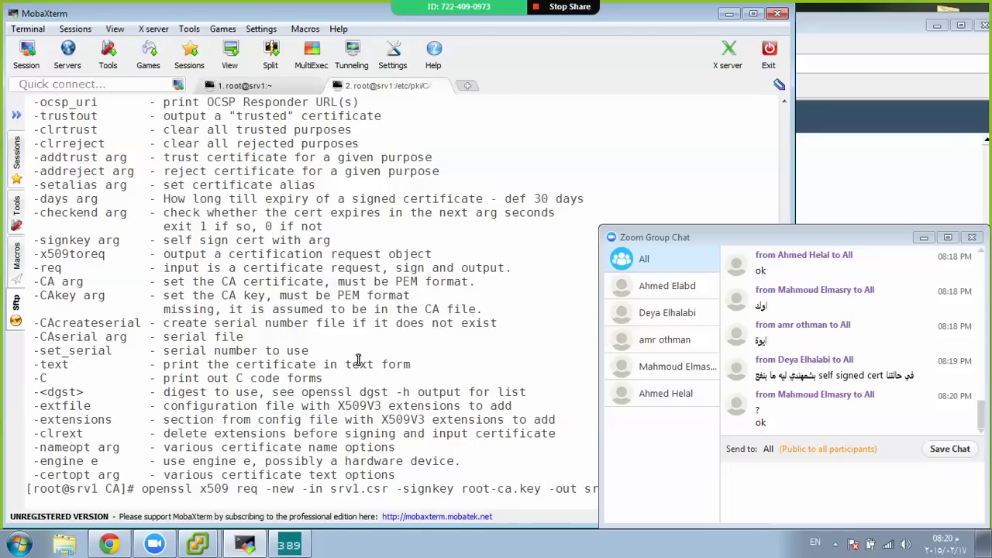
Scroll x509's help text to check the -in option, then move to the req argument
scroll(358, 361, "up", 10)
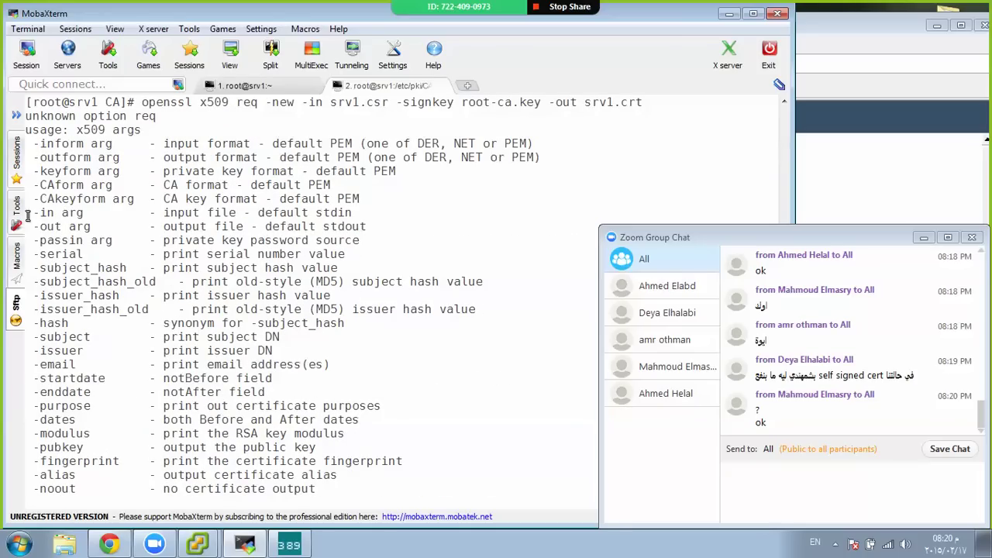
left_click_drag(32, 212, 54, 213)
scroll(93, 212, "up", 2)
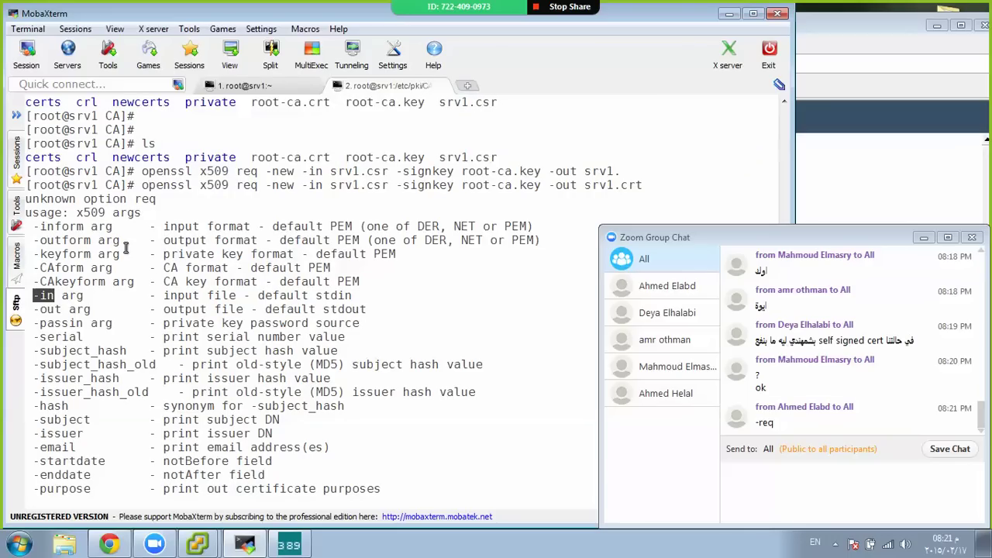
scroll(127, 248, "down", 5)
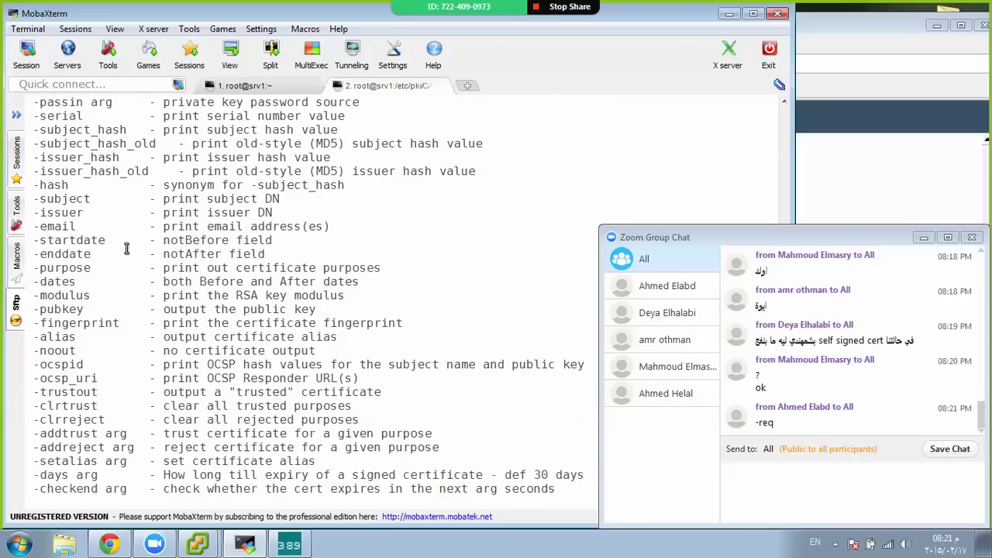
scroll(126, 248, "down", 7)
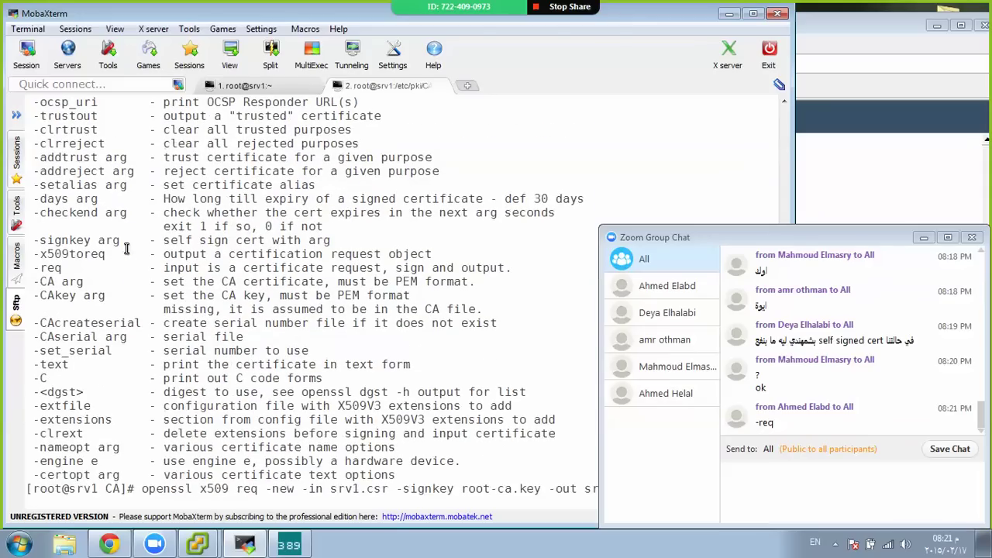
scroll(126, 248, "up", 2)
scroll(126, 248, "down", 2)
key("Home")
key("Right")
key("Right")
key("Right")
key("Right")
key("Right")
key("Right")
key("Right")
key("Right")
key("Right")
key("Right")
key("Right")
key("Right")
key("Right")
Turn req into -req and look up the -signkey option in the help text
type("-")
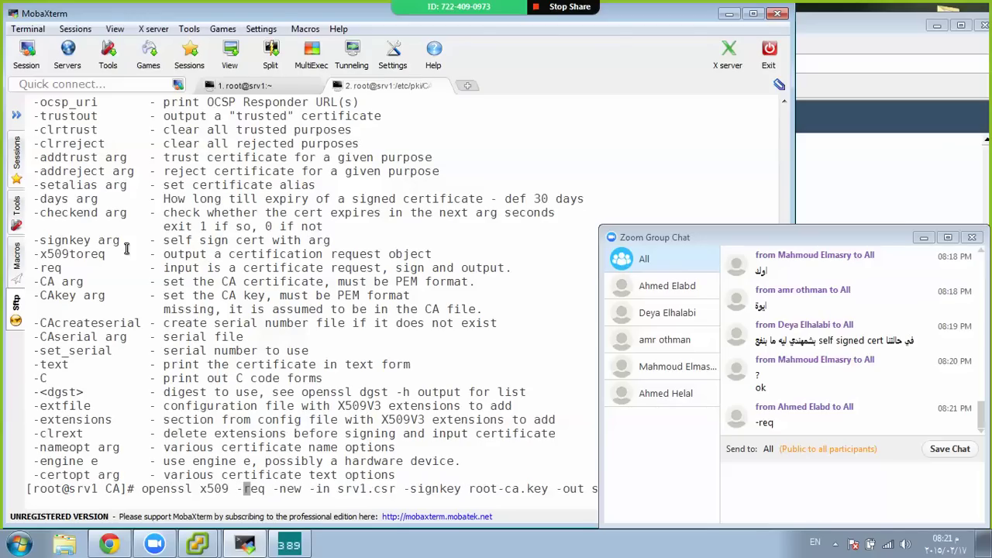
key("Home")
key("Left")
key("Left")
key("Left")
key("Left")
key("Left")
key("Left")
key("Left")
key("Left")
key("Left")
key("Left")
key("Left")
key("Left")
key("Left")
key("Left")
key("Left")
key("Left")
key("Left")
key("Left")
key("Left")
key("Left")
double_click(71, 240)
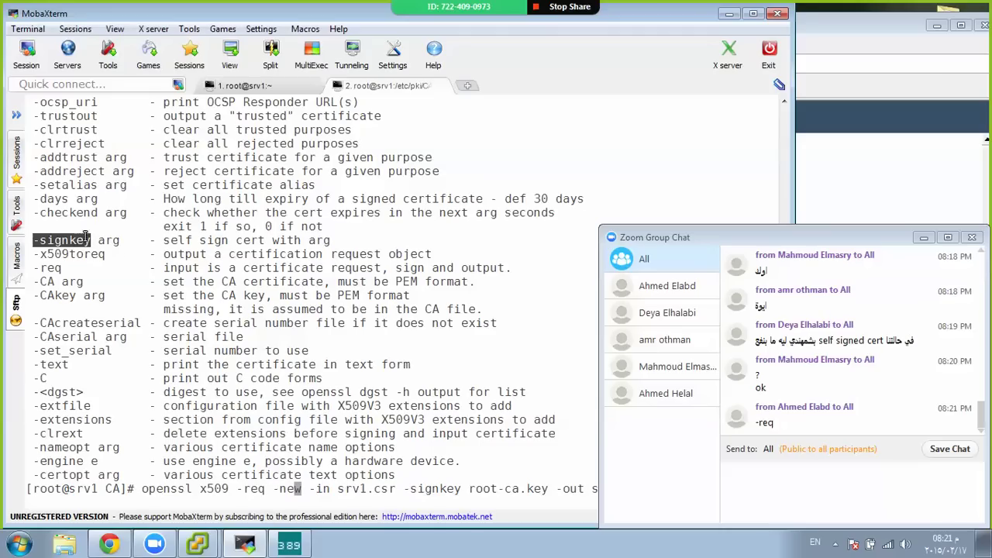
left_click(218, 335)
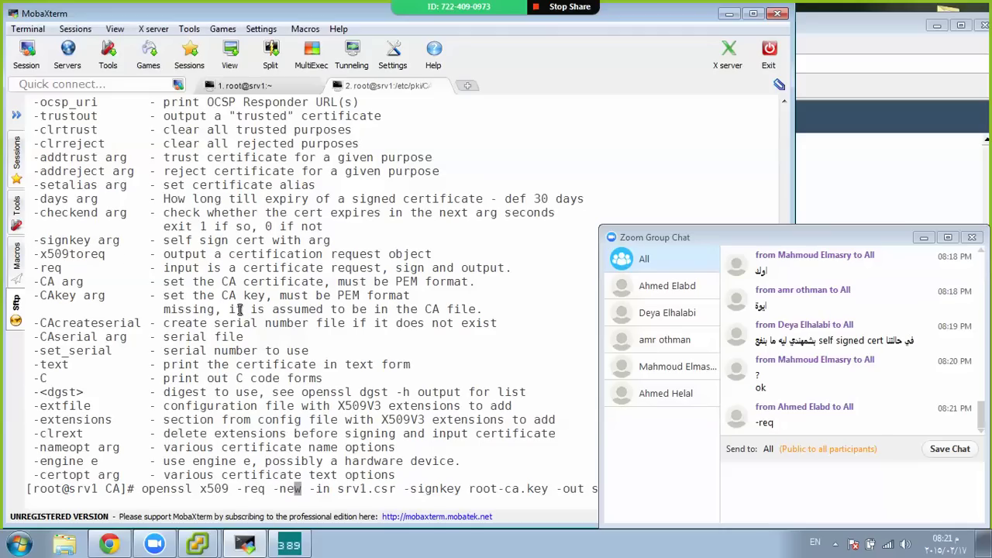
Remove the dash before req and the -new option, erasing and restoring the line
key("Left")
key("Left")
key("Left")
key("Left")
key("Left")
key("Left")
key("Left")
key("Left")
key("Left")
key("Left")
key("Right")
key("Right")
key("Right")
key("BackSpace")
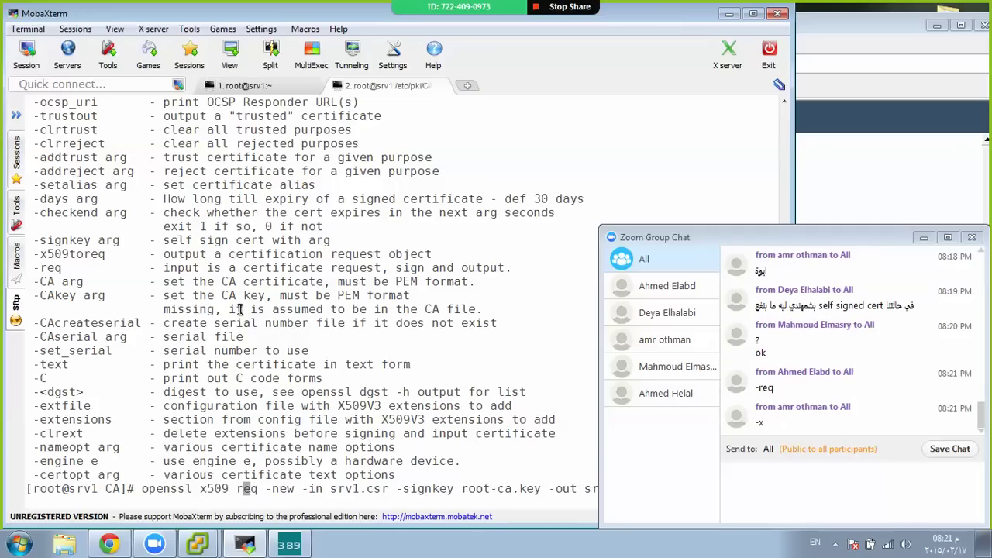
key("Right")
key("Right")
key("Right")
key("Right")
key("Right")
key("Right")
key("Right")
key("Right")
key("BackSpace")
key("BackSpace")
key("BackSpace")
key("BackSpace")
key("ctrl+u")
key("ctrl+k")
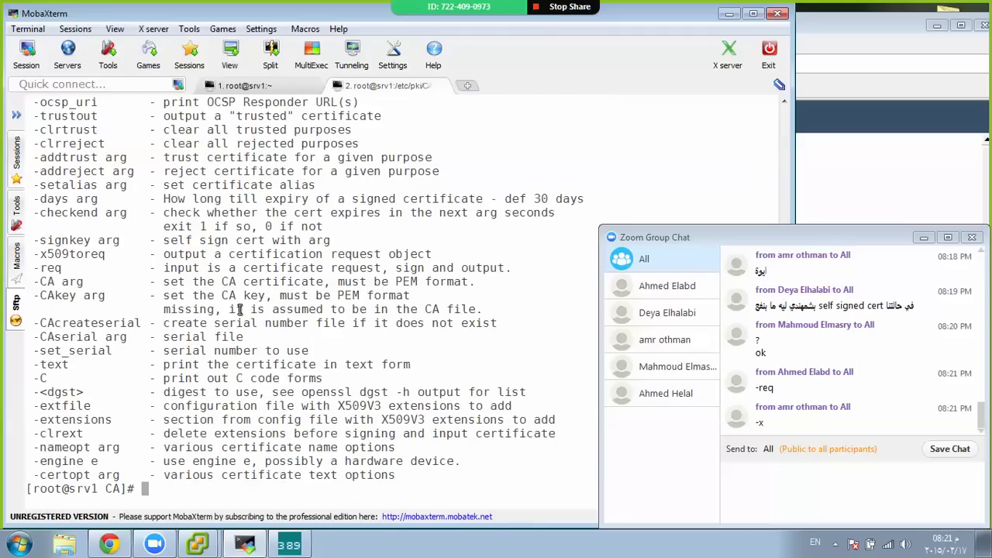
key("ctrl+y")
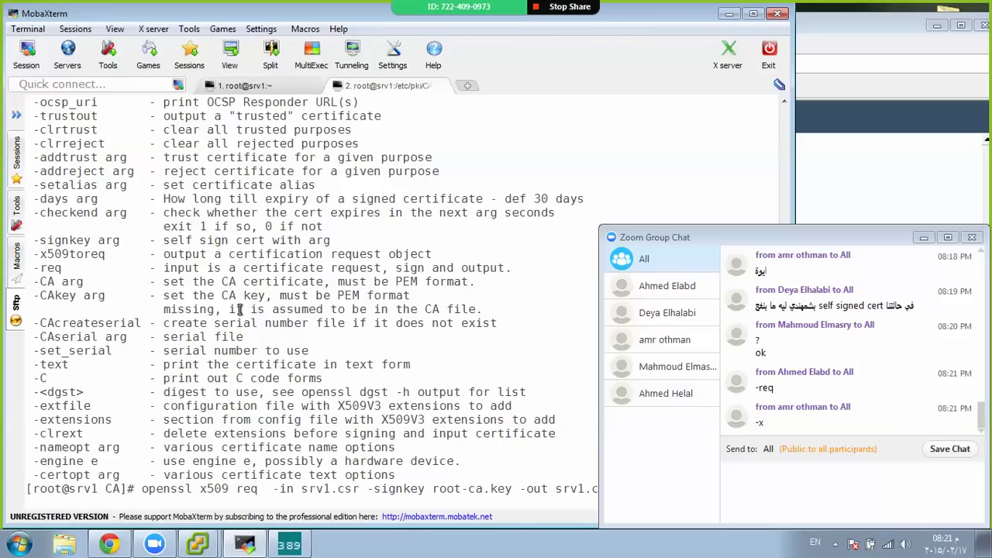
Clear the screen and run the edited x509 command twice
key("Left")
key("Left")
key("Left")
key("Left")
key("Left")
key("Left")
key("Left")
key("Left")
key("Left")
key("Left")
key("Left")
key("Left")
key("Left")
key("Left")
key("Left")
key("Left")
key("Left")
key("Left")
key("Left")
key("Left")
key("Left")
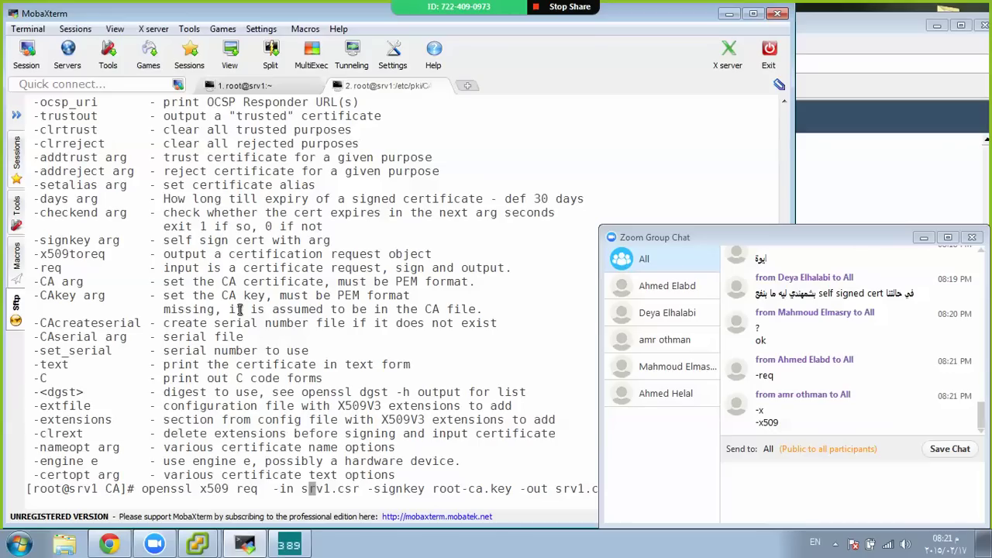
key("Left")
key("Left")
key("Left")
key("Left")
key("Left")
key("Left")
key("Left")
key("Left")
key("Left")
key("Left")
key("Left")
key("Left")
key("Left")
key("Left")
key("Left")
key("Left")
key("Left")
key("Left")
key("Right")
key("Right")
key("Right")
key("Right")
key("Right")
key("Right")
key("Right")
key("Right")
key("Right")
key("ctrl+l")
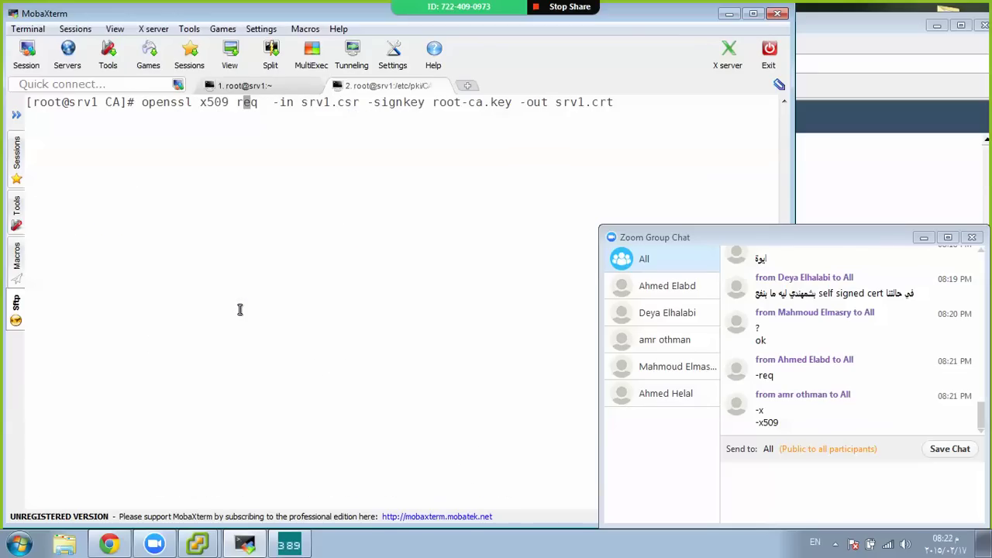
key("Return")
key("Up")
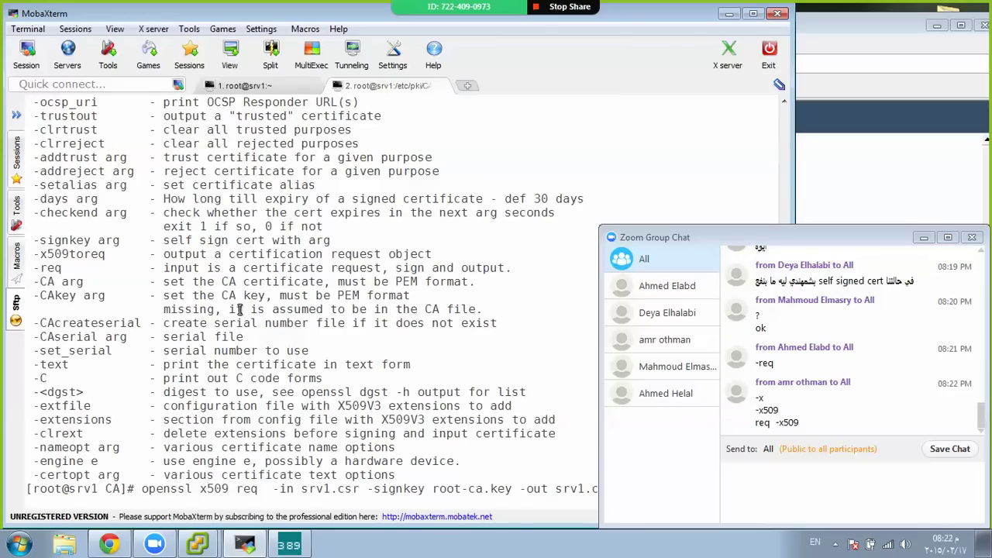
key("Return")
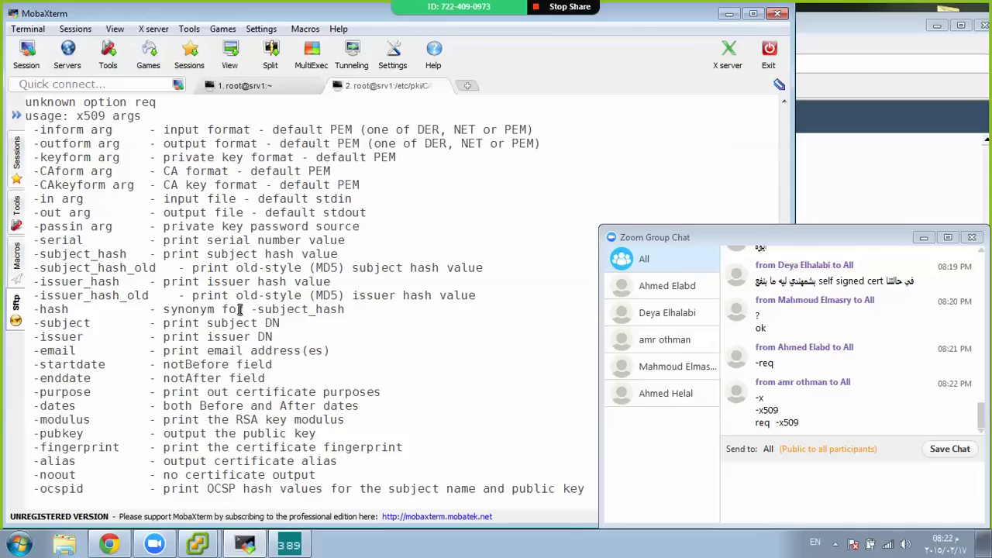
Recall the command and delete req after x509 to place it in front
key("Up")
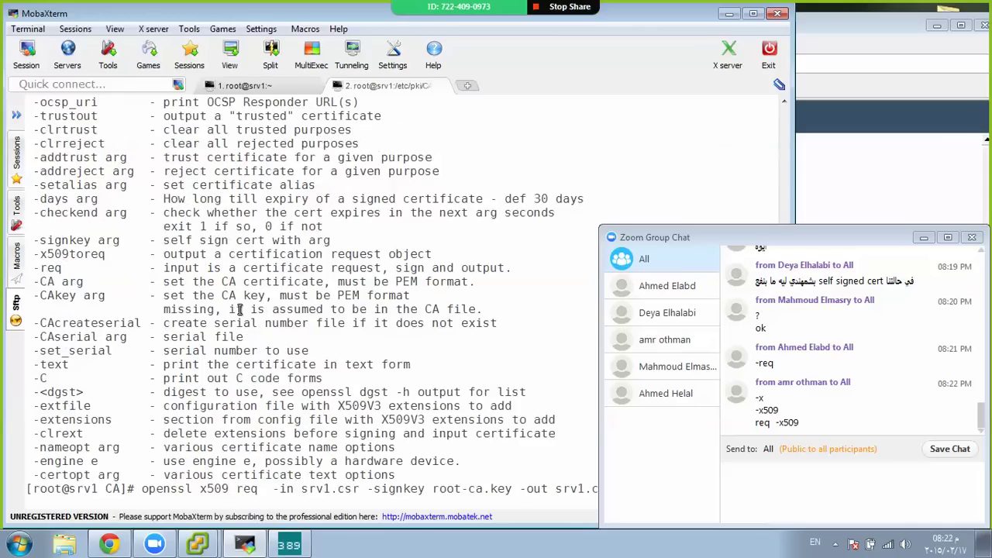
key("ctrl+l")
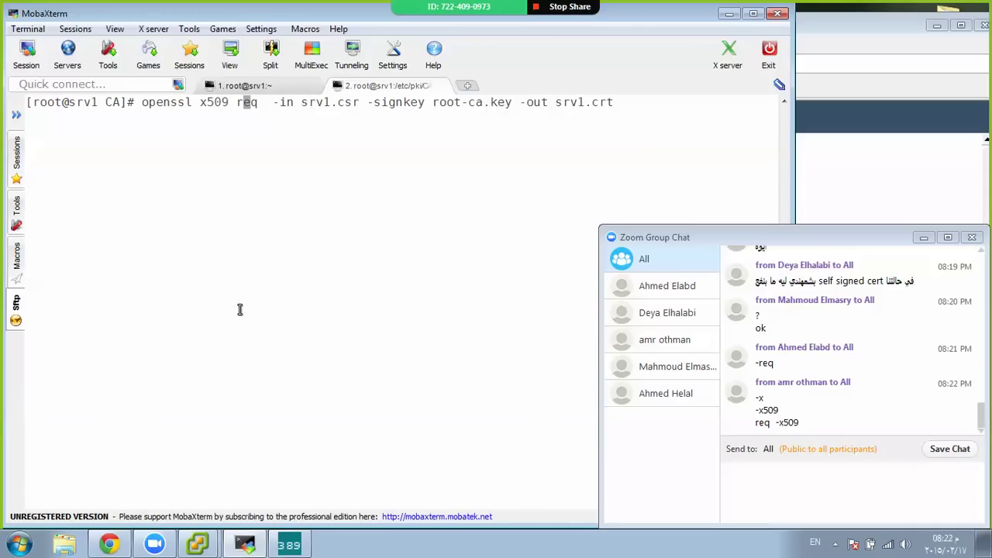
key("Right")
key("Right")
key("Right")
key("BackSpace")
key("BackSpace")
key("BackSpace")
key("BackSpace")
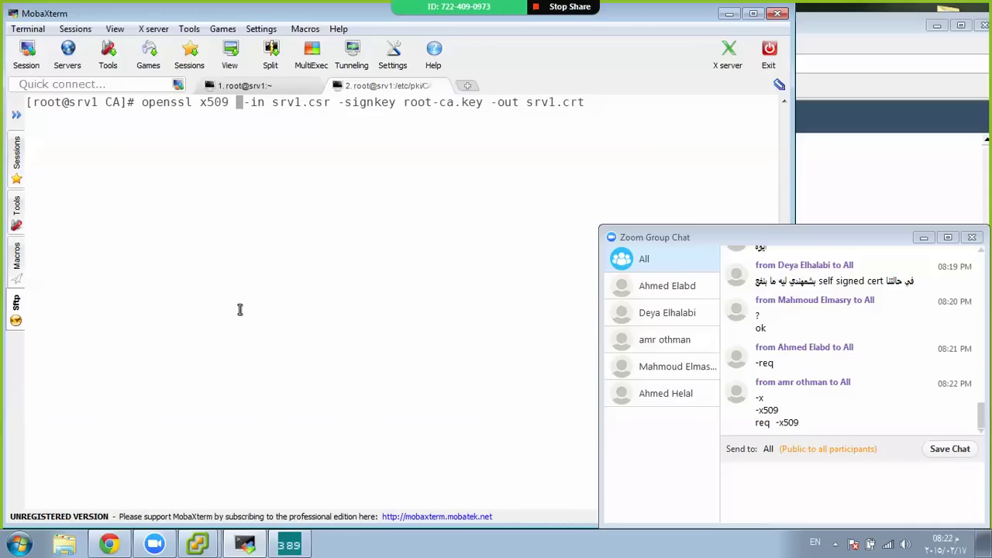
key("Left")
key("Left")
key("Left")
key("Left")
key("Left")
Finish rewriting the command as openssl req -x509, run it, and recall it on a cleared screen
type("re")
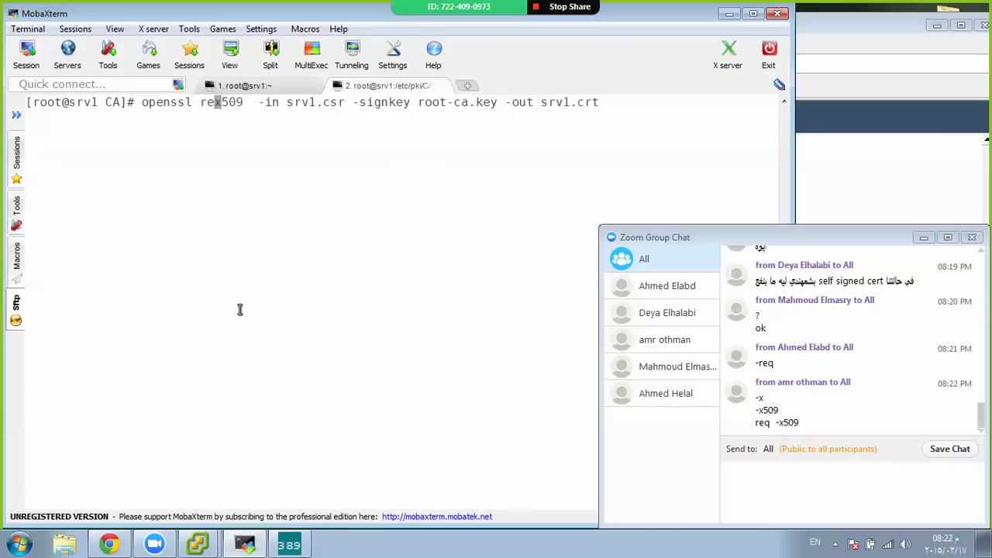
type("q -")
key("Return")
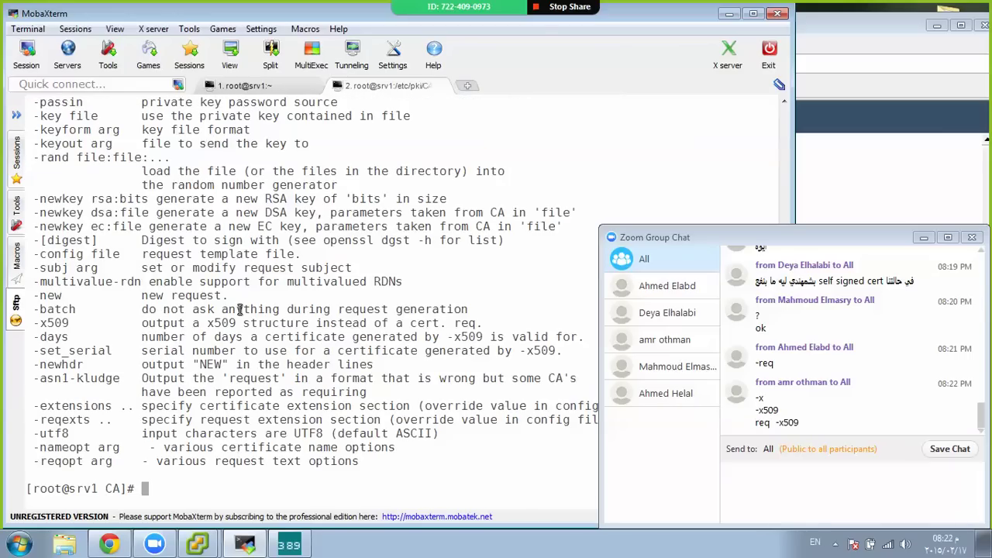
key("Up")
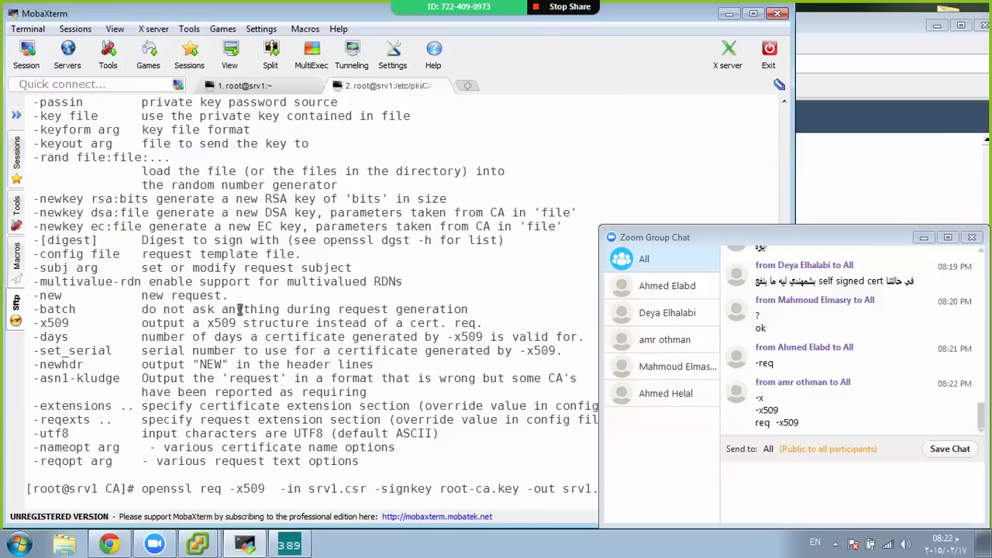
key("ctrl+l")
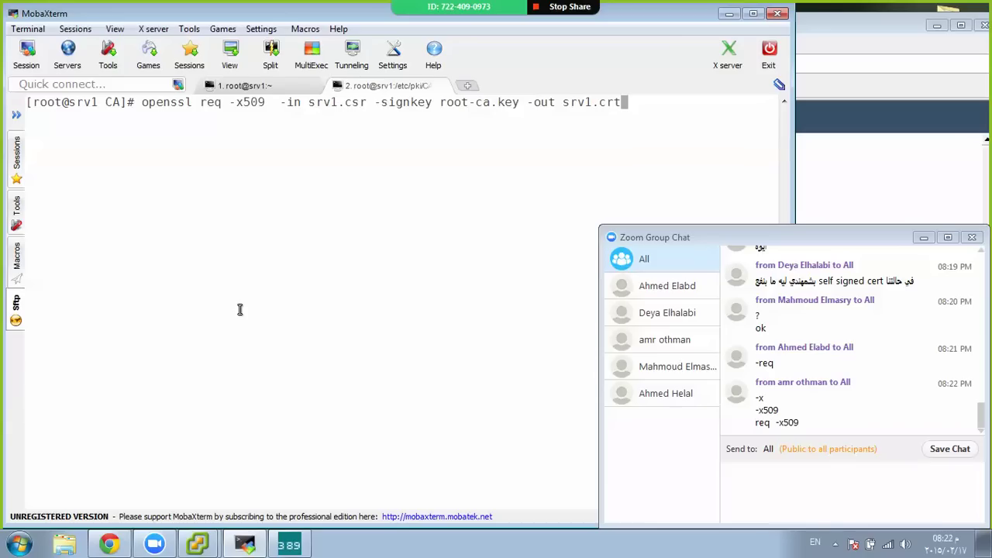
Recall the earlier x509 command, add -req and -new, and run it, getting x509's usage list
key("Up")
key("Left")
key("Left")
key("Left")
key("Left")
key("Left")
key("Left")
key("Left")
key("Left")
key("Left")
key("Left")
key("Left")
key("Left")
key("Left")
key("Left")
key("Left")
key("Left")
key("Left")
key("Left")
key("Left")
key("Left")
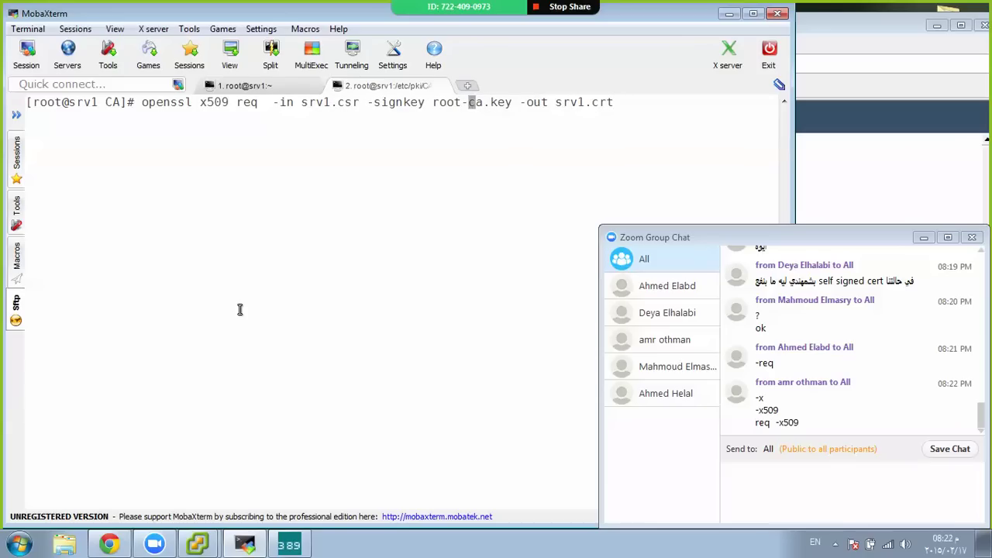
key("Left")
key("Left")
key("Left")
key("Left")
key("Left")
key("Left")
key("Left")
key("Left")
key("Left")
key("Left")
key("Left")
key("Left")
key("Left")
key("Left")
key("Left")
key("Left")
key("Left")
key("Left")
key("Left")
key("Left")
type("-")
key("Right")
key("Right")
key("Right")
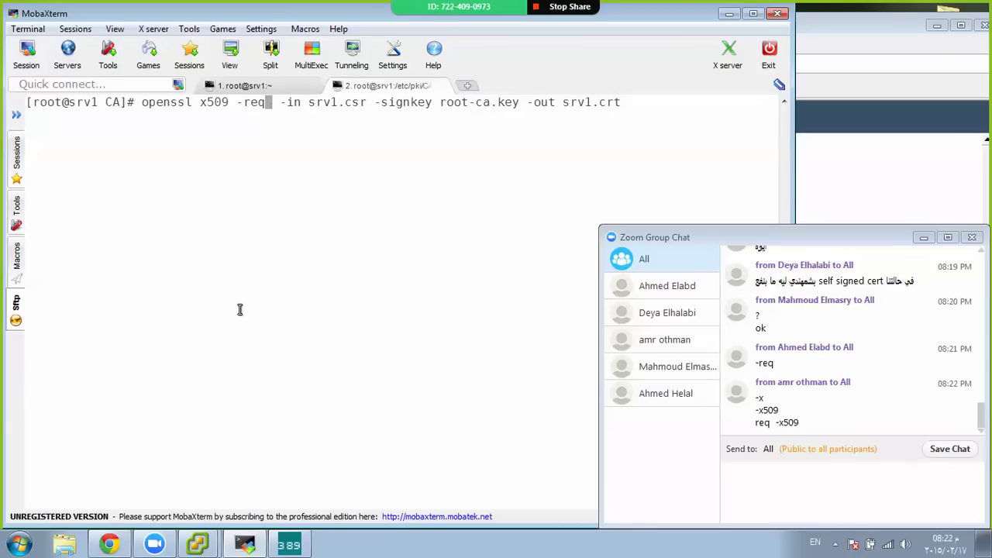
key("Right")
type("-new")
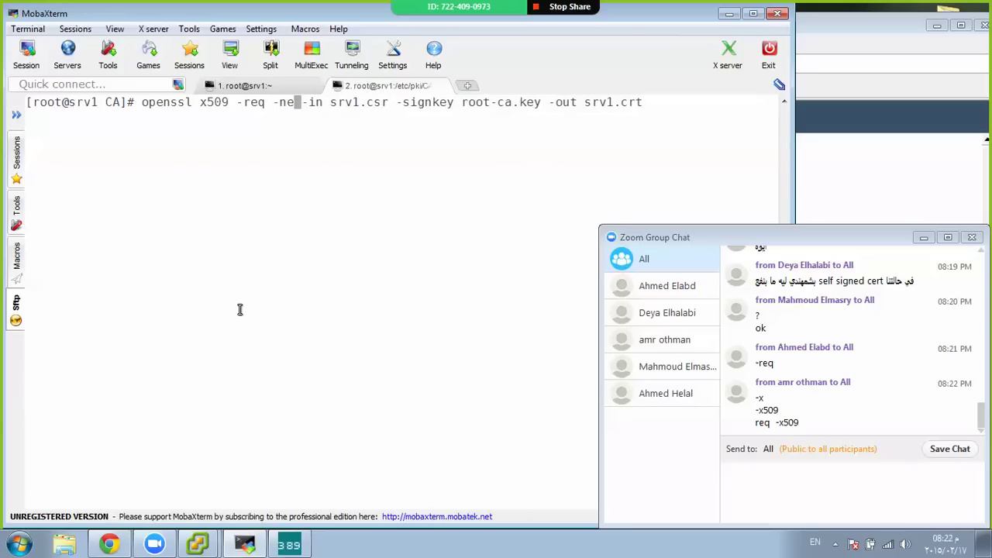
key("Return")
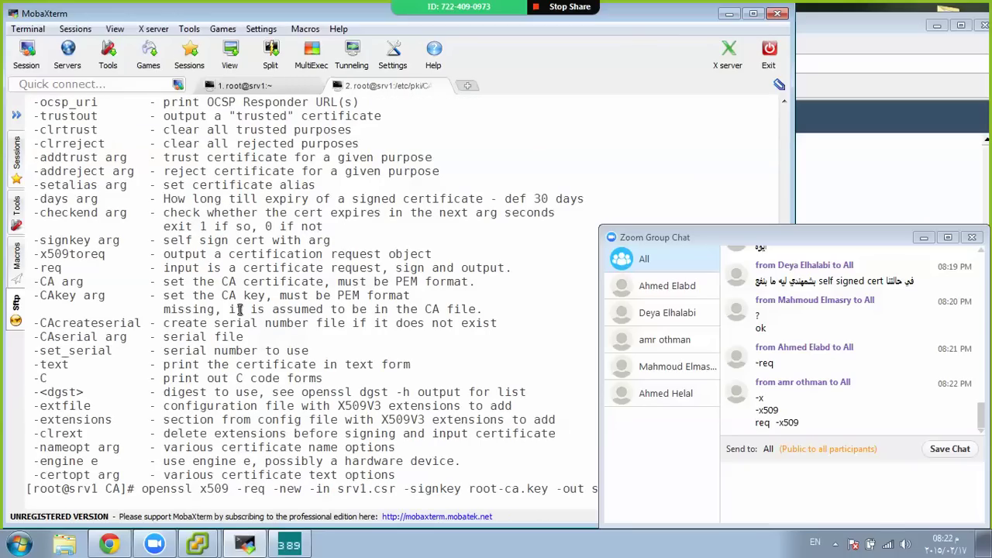
Abandon the recalled command with Ctrl+C and clear the terminal
key("Home")
key("Right")
key("Right")
key("Right")
key("Right")
key("Right")
key("Right")
key("Right")
key("Right")
key("Right")
key("Right")
key("Right")
key("Right")
key("Right")
key("Right")
key("Right")
key("Right")
key("Right")
key("Right")
key("Right")
key("Right")
key("Right")
key("ctrl+c")
key("ctrl+c")
key("ctrl+c")
key("ctrl+l")
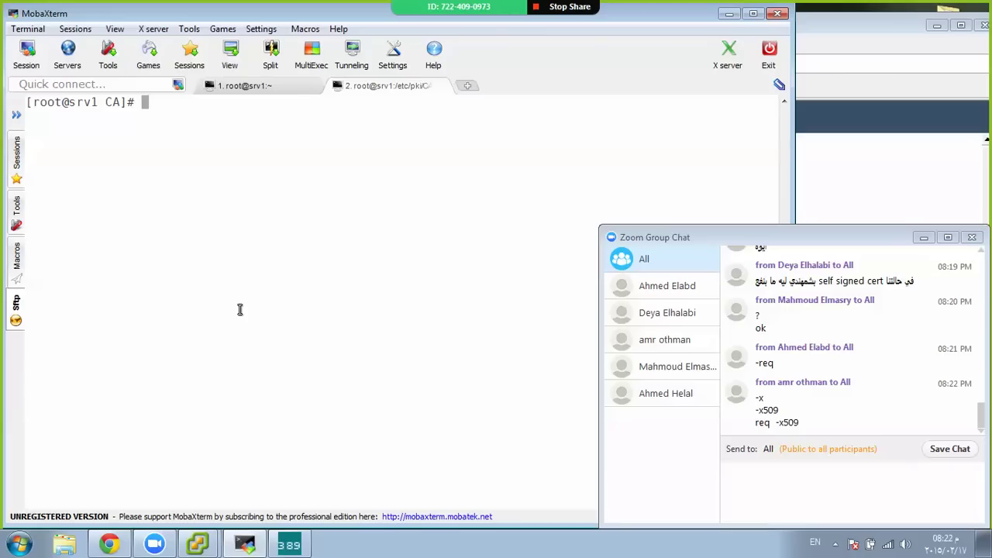
Type openssl req -new -x509 -days 365 -in srv1.csr -signkey root-ca.key -out srv1.crt
type("openssl req -new")
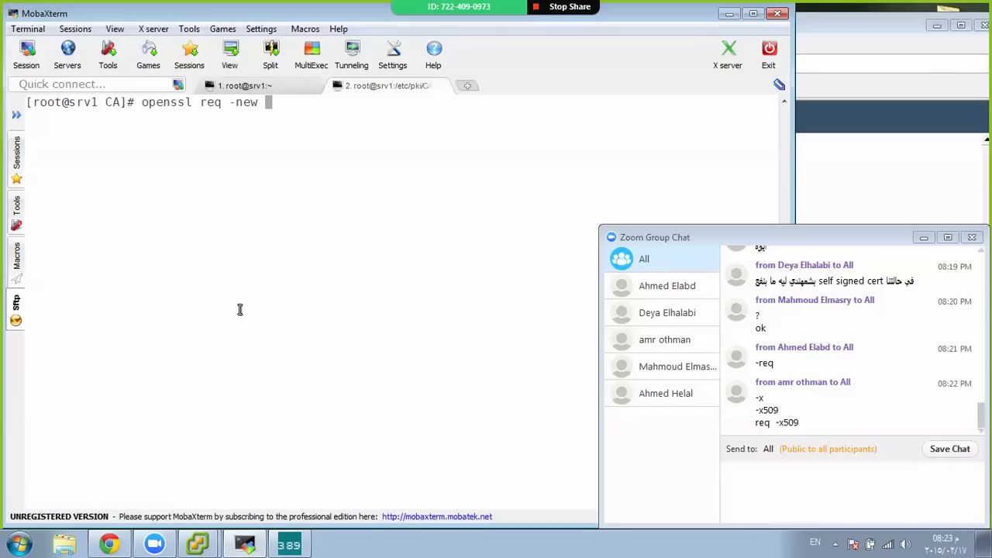
type("-x509")
type("-da")
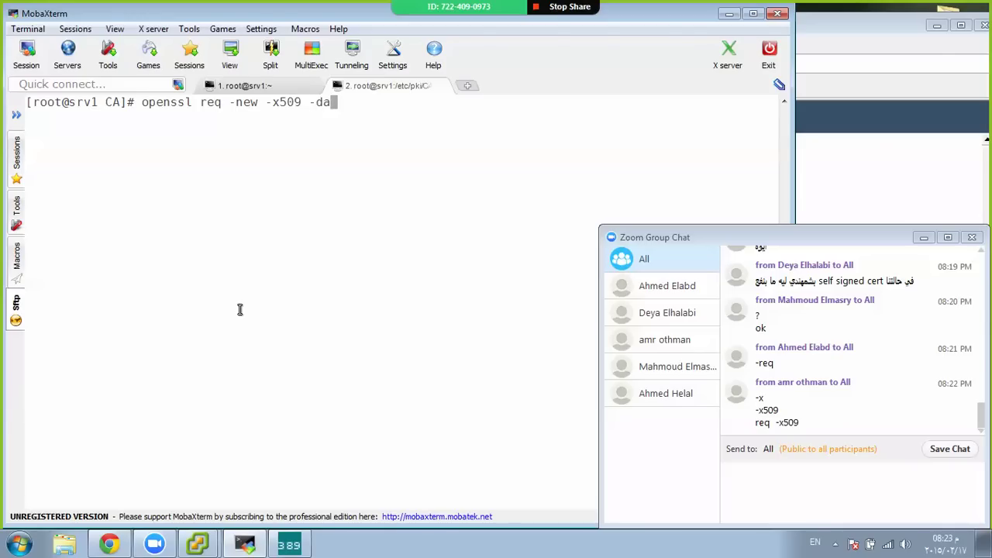
key("BackSpace")
type("ays 365 -in sr")
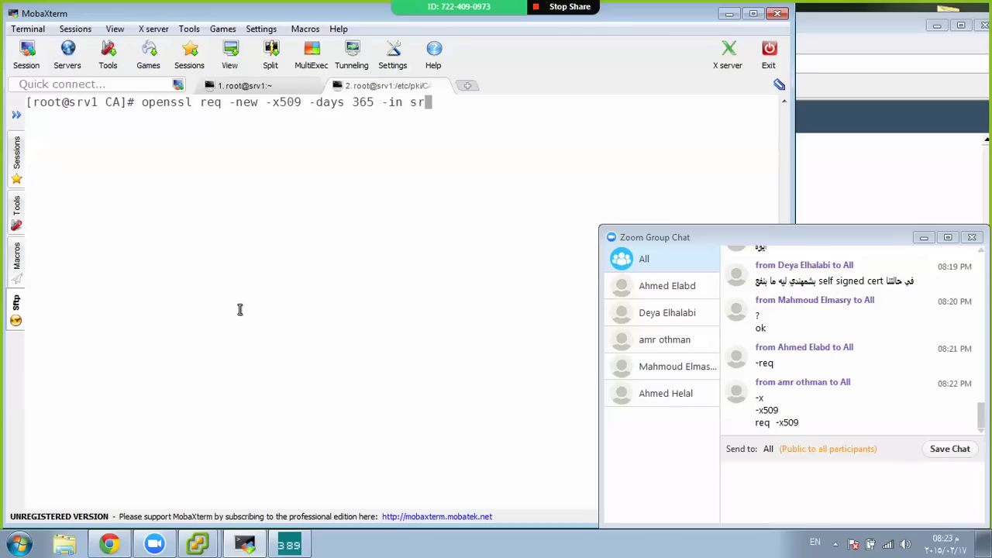
type("v1.csr -signkey")
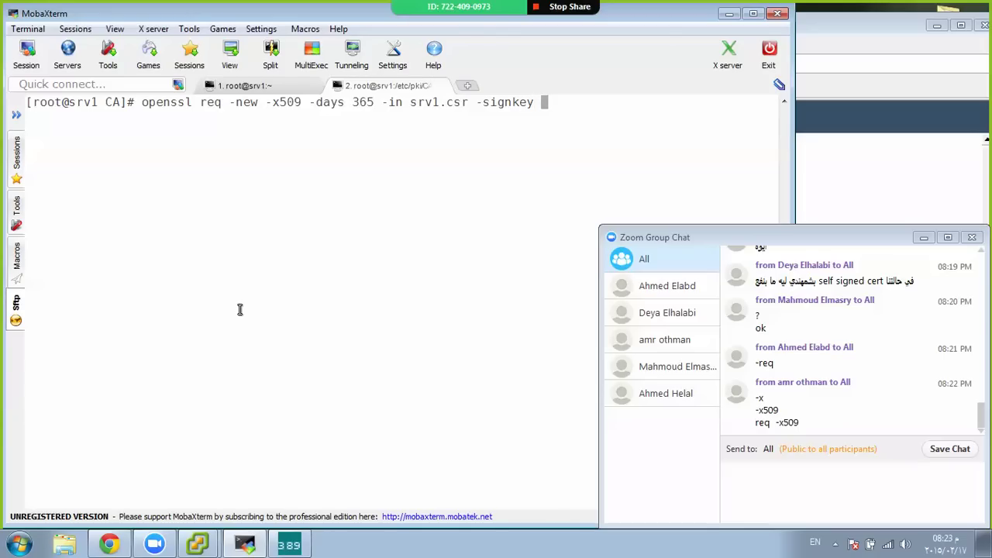
type(" root-ca.key -")
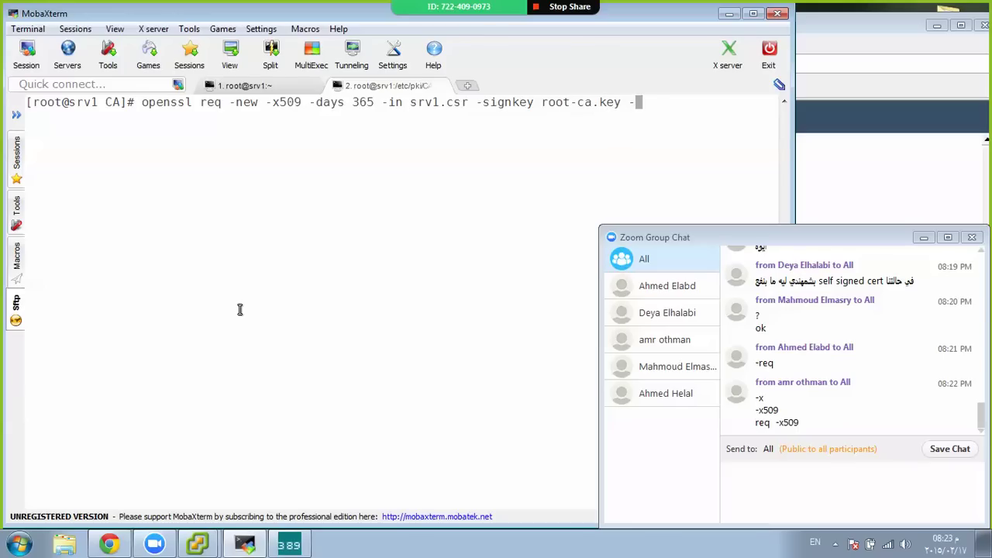
type("out srv1.csr")
key("BackSpace")
key("BackSpace")
type("rt")
Run the 365-day command, then recall it onto a cleared screen
key("Return")
key("Up")
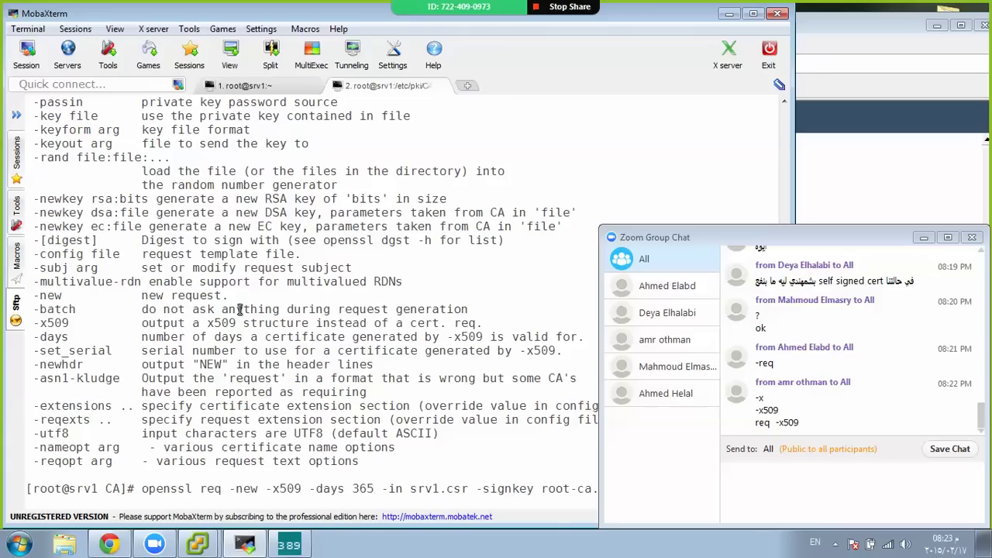
key("ctrl+l")
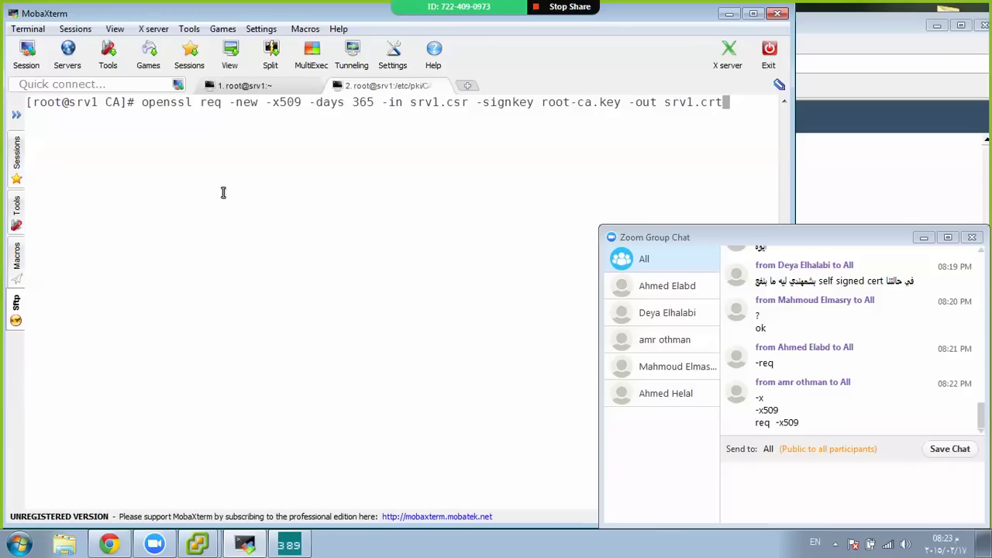
Minimize the Gmail window and launch Mozilla Firefox from the Start search
key("alt+Tab")
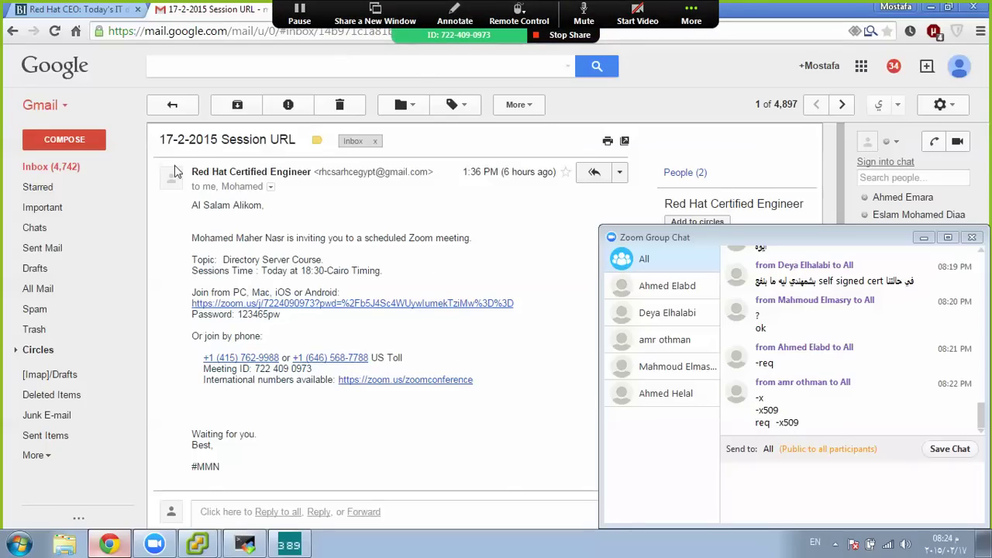
left_click(108, 545)
key("super")
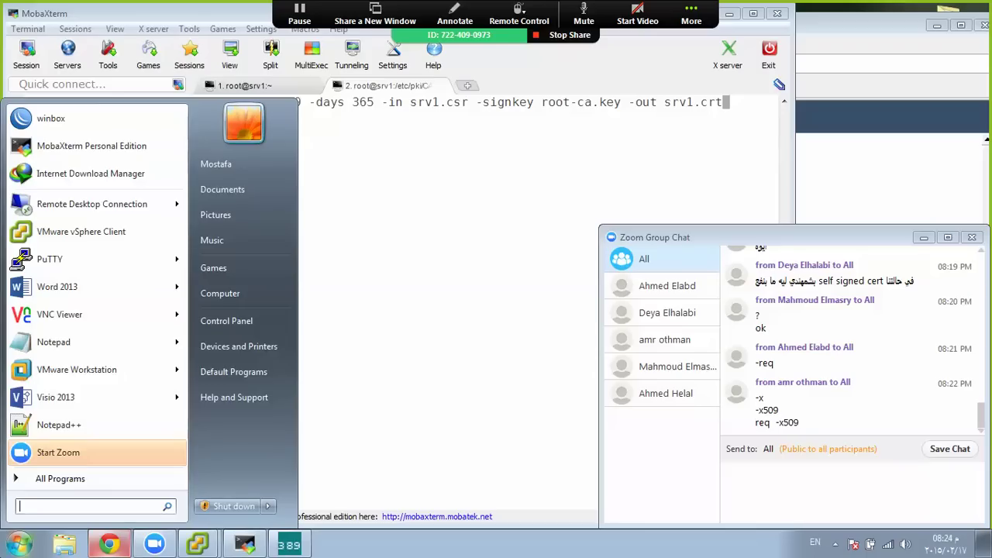
type("firefox")
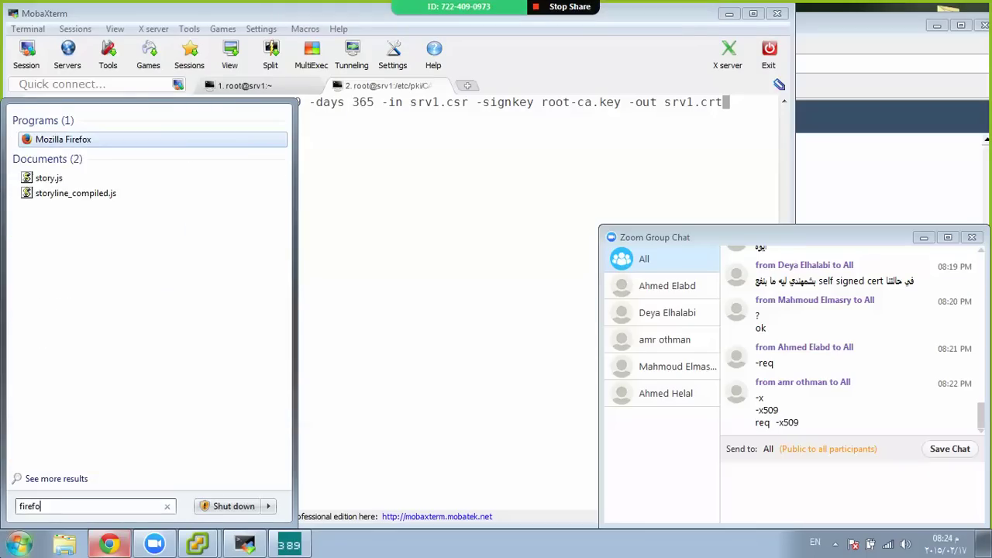
key("Return")
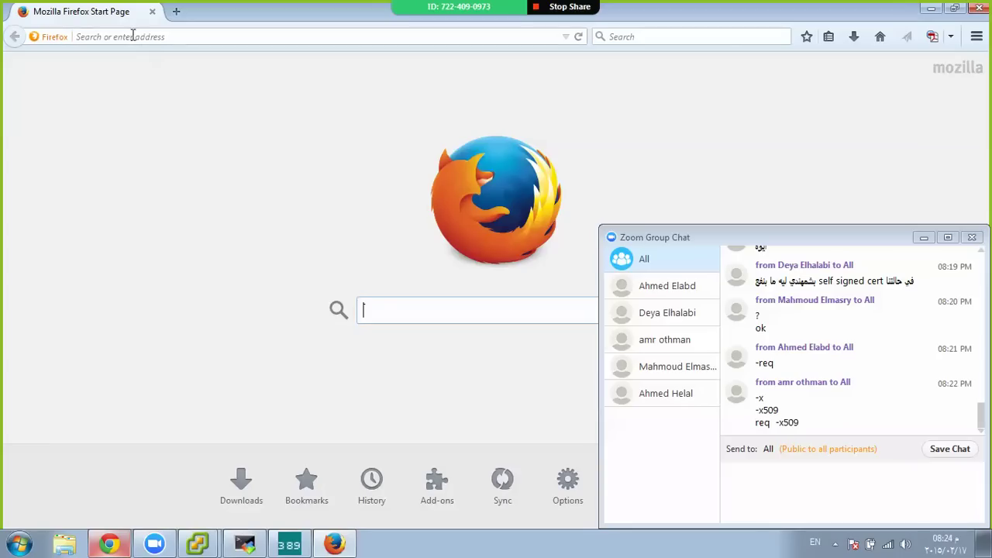
Search Google for 'openssl sign csr'
left_click(133, 36)
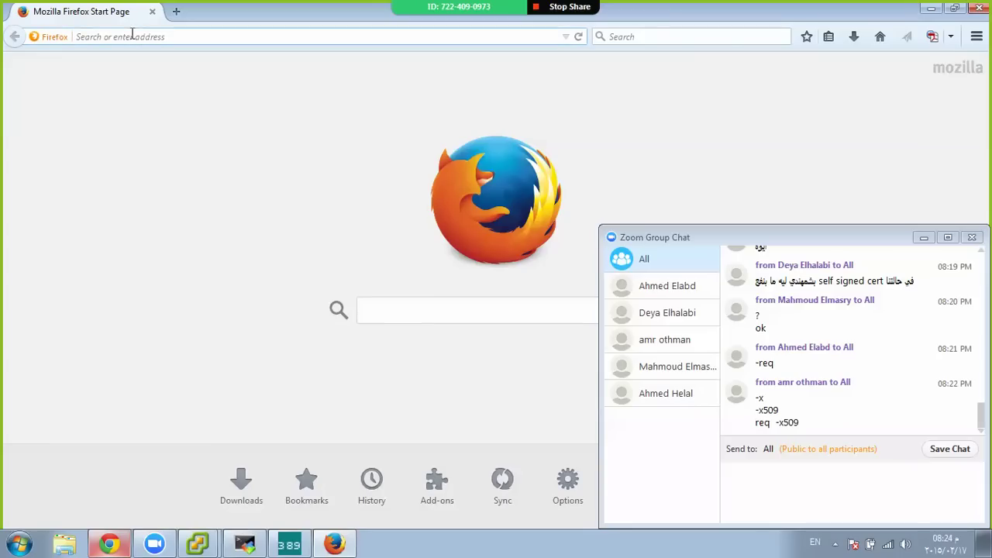
type("gogo")
key("Return")
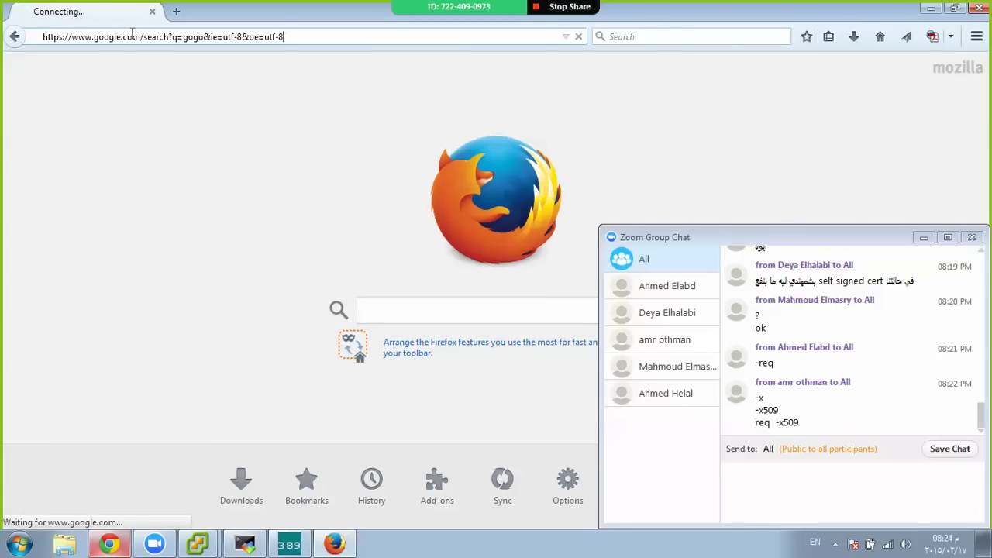
type("gogole")
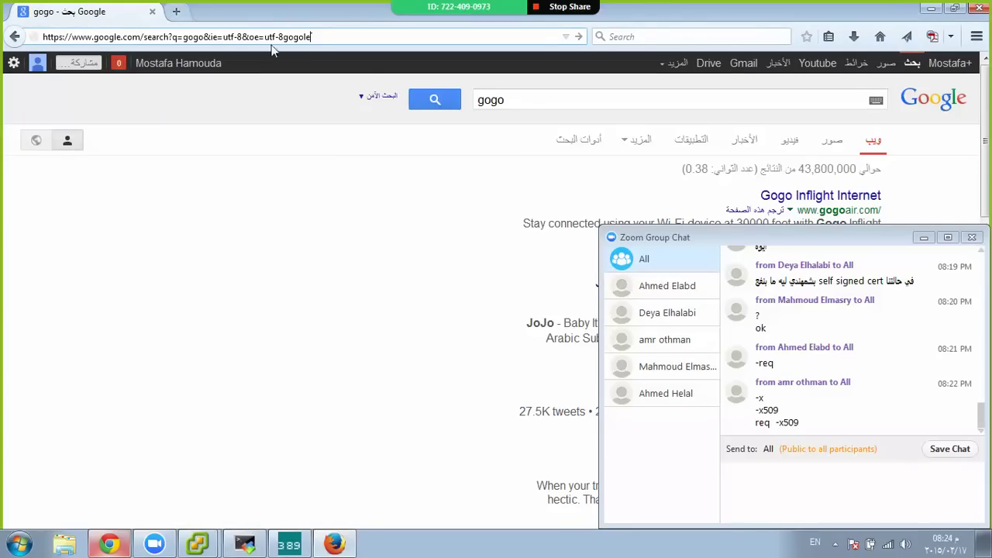
left_click(531, 114)
double_click(531, 114)
type("openssl")
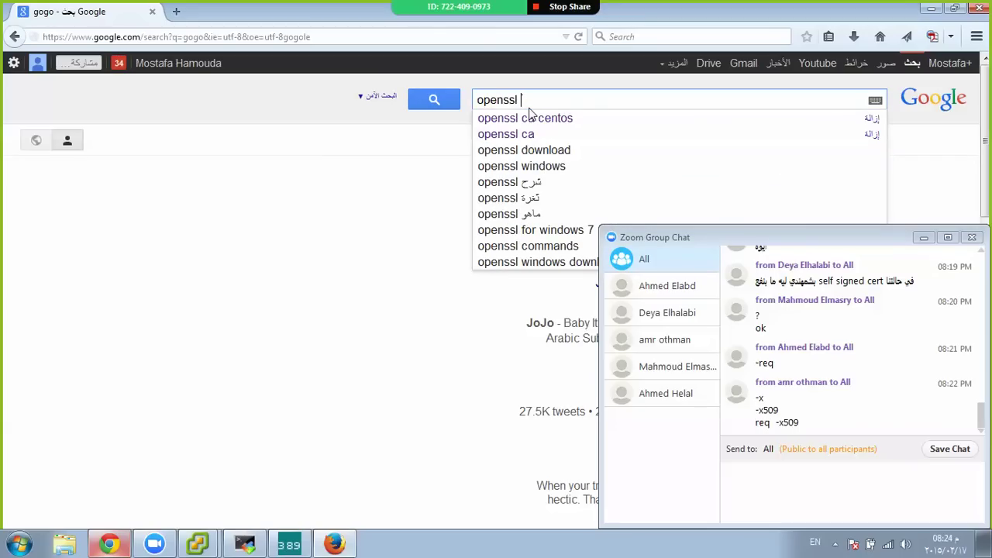
type(" sign")
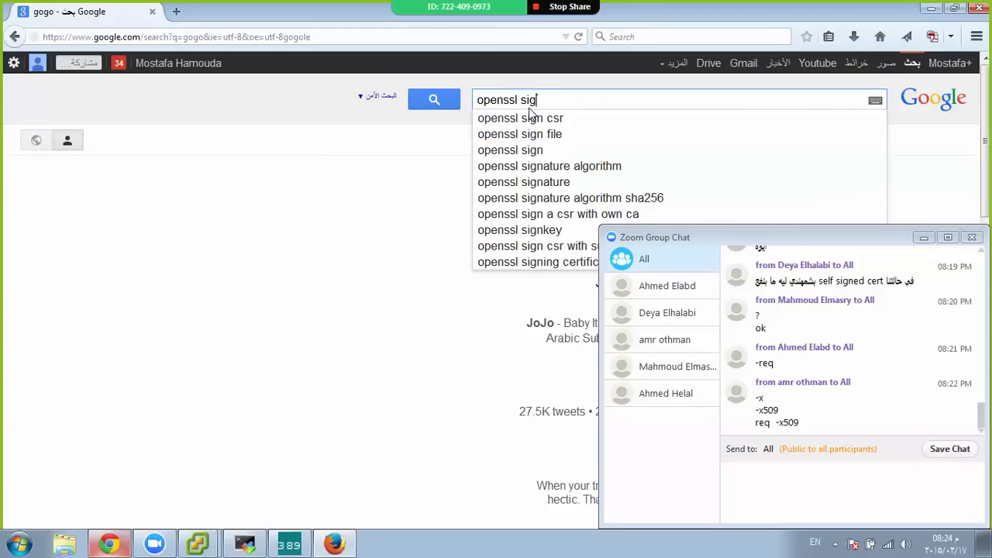
left_click(531, 117)
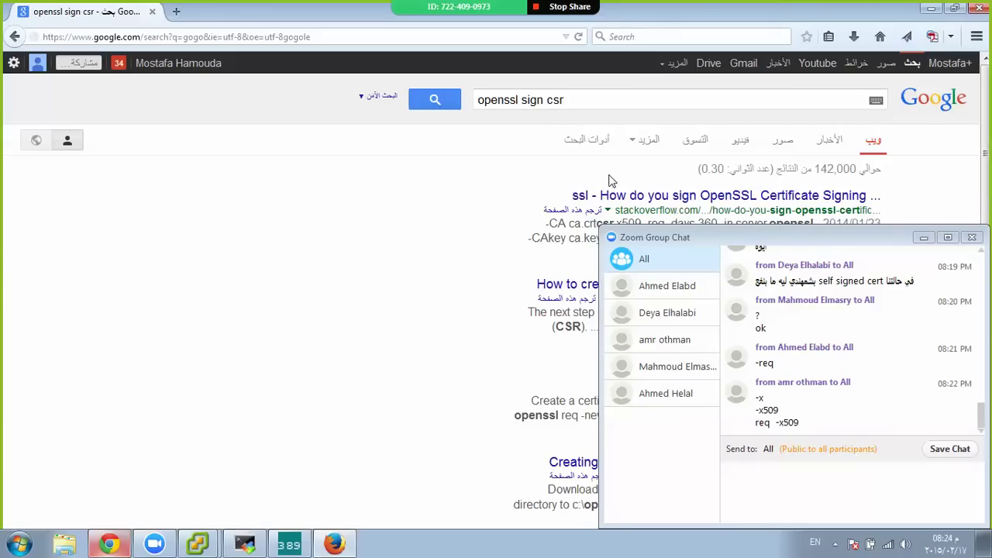
Skim the jamielinux article on signing certificates, then close it
scroll(519, 225, "down", 3)
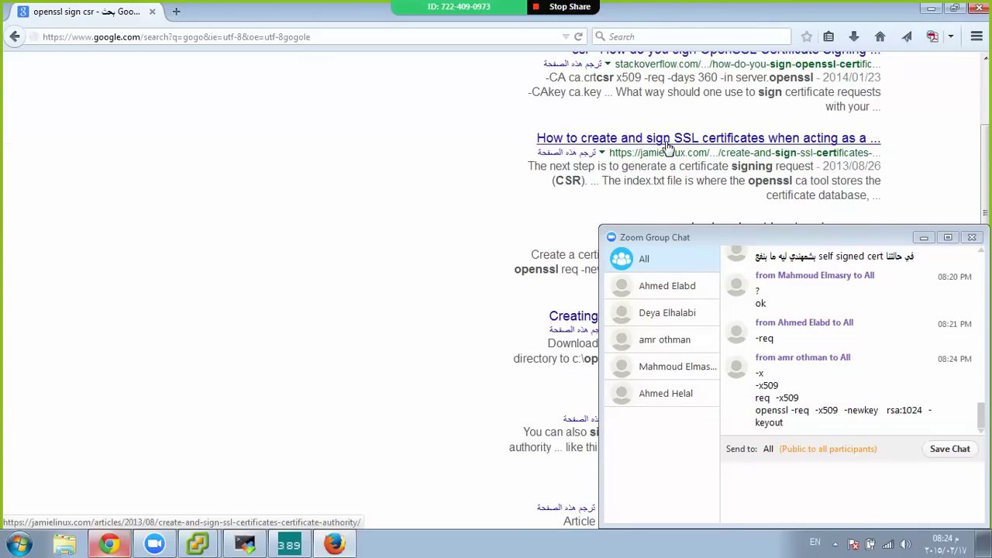
left_click(643, 146)
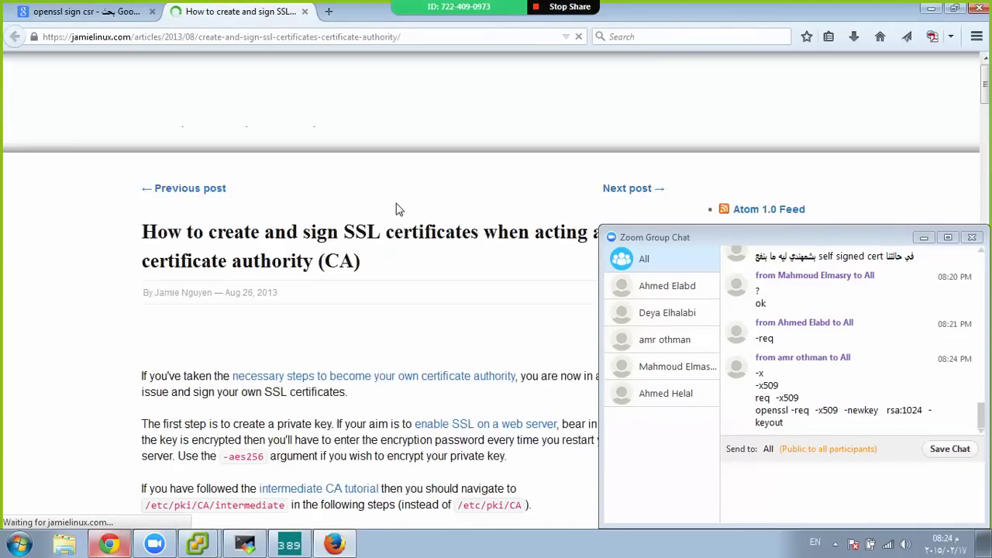
scroll(397, 205, "down", 10)
scroll(396, 205, "down", 15)
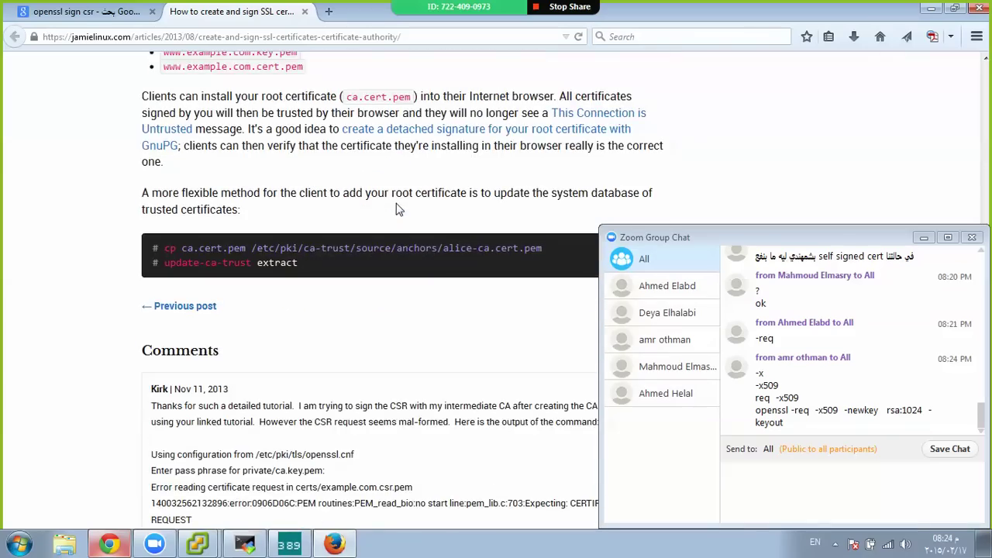
key("ctrl+w")
Open the devsec.org HOWTO and OpenSSL HOWTO certificates results in background tabs
scroll(396, 208, "down", 5)
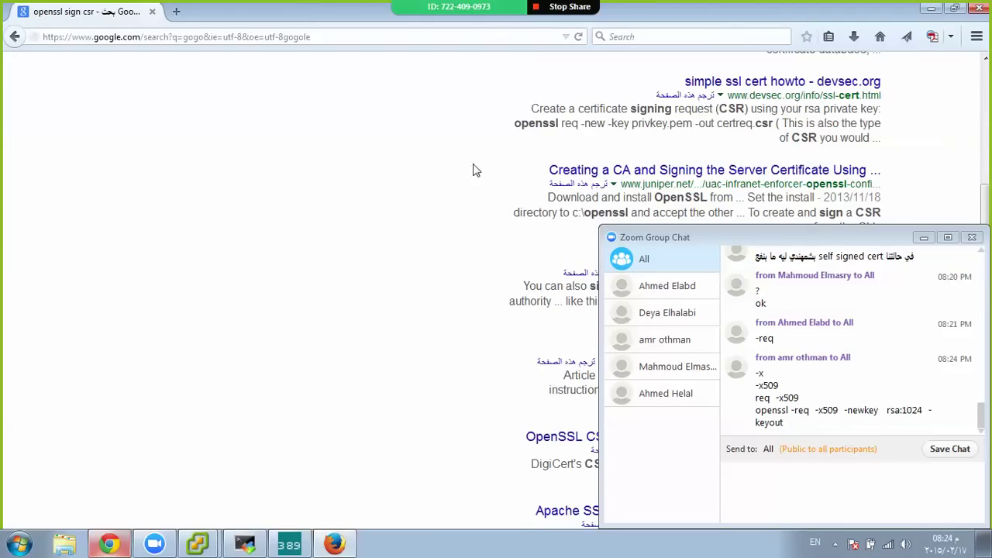
middle_click(740, 91)
scroll(476, 193, "down", 2)
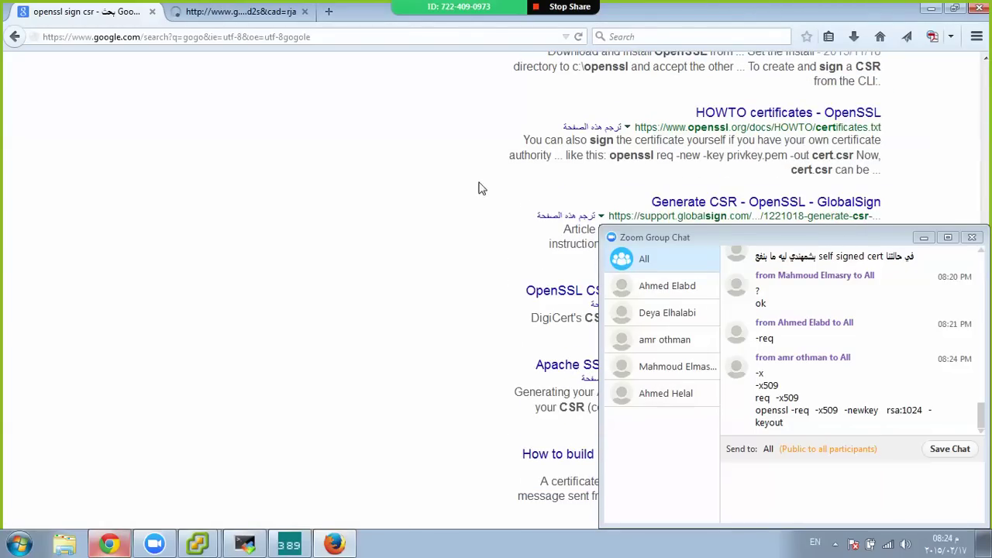
scroll(712, 103, "down", 1)
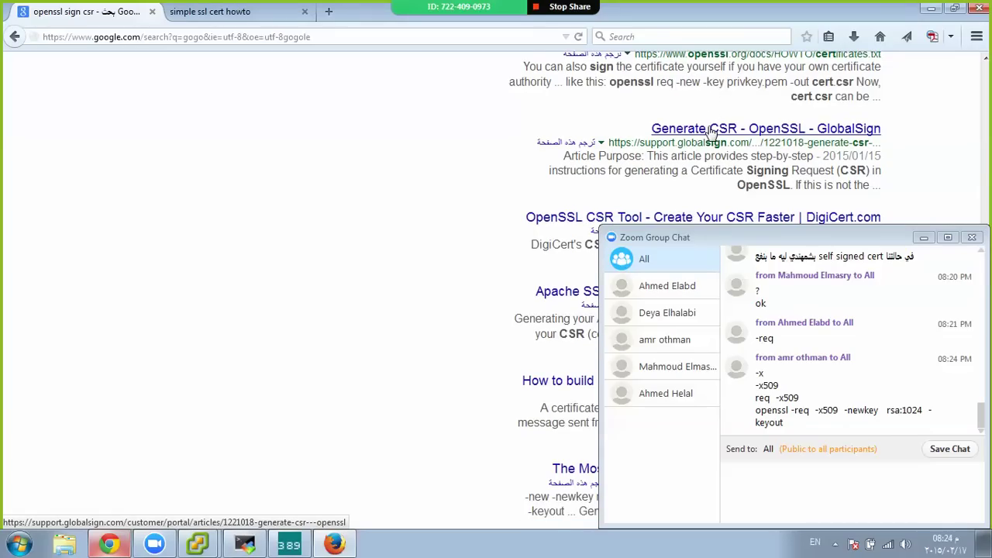
scroll(711, 130, "up", 1)
middle_click(712, 124)
Scroll the Simple SSL cert HOWTO to its self-signed certificate section
key("ctrl+Tab")
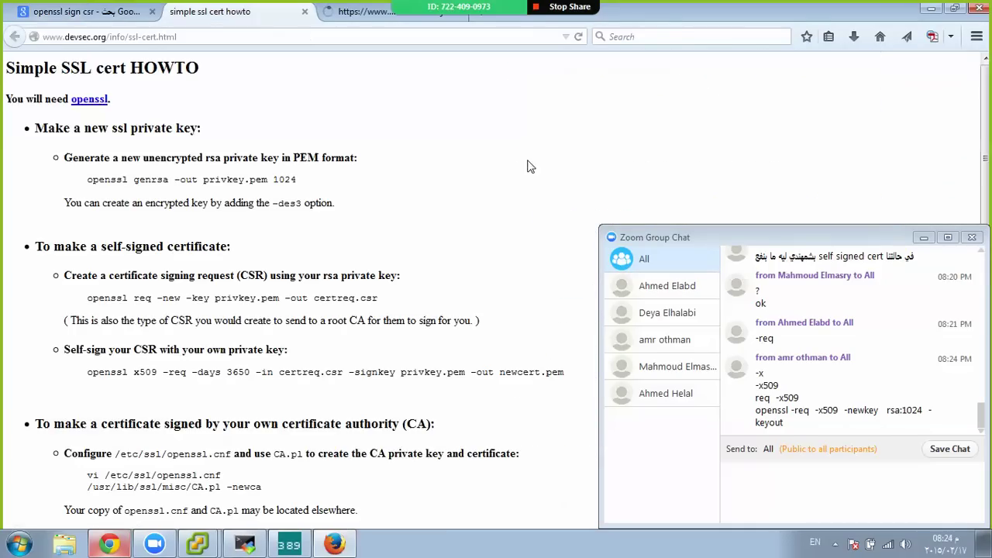
scroll(318, 204, "down", 7)
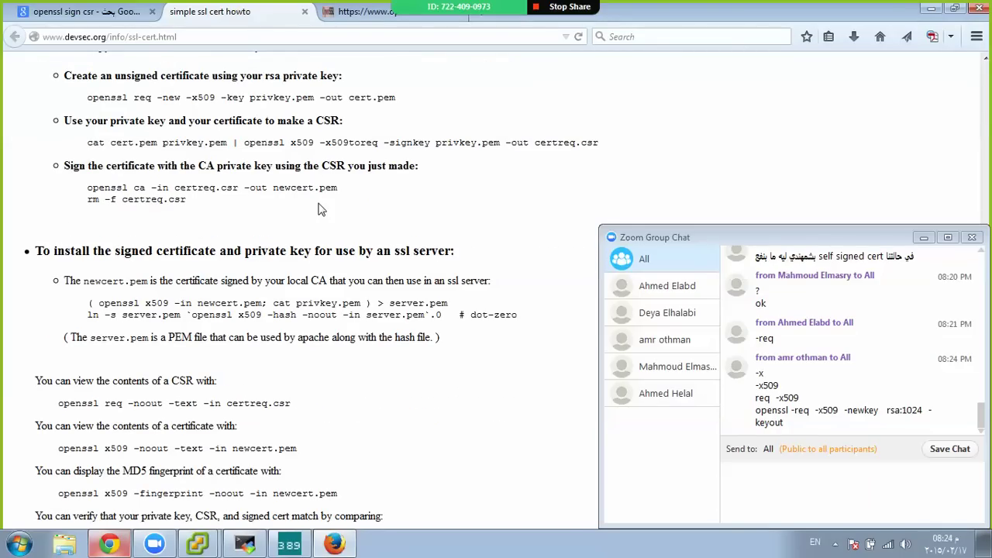
scroll(304, 237, "up", 4)
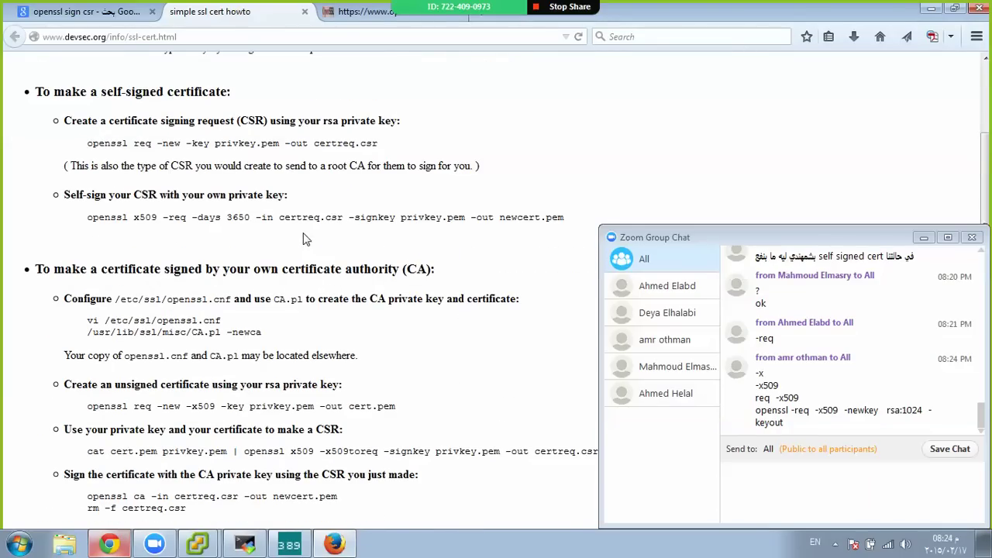
scroll(304, 239, "down", 1)
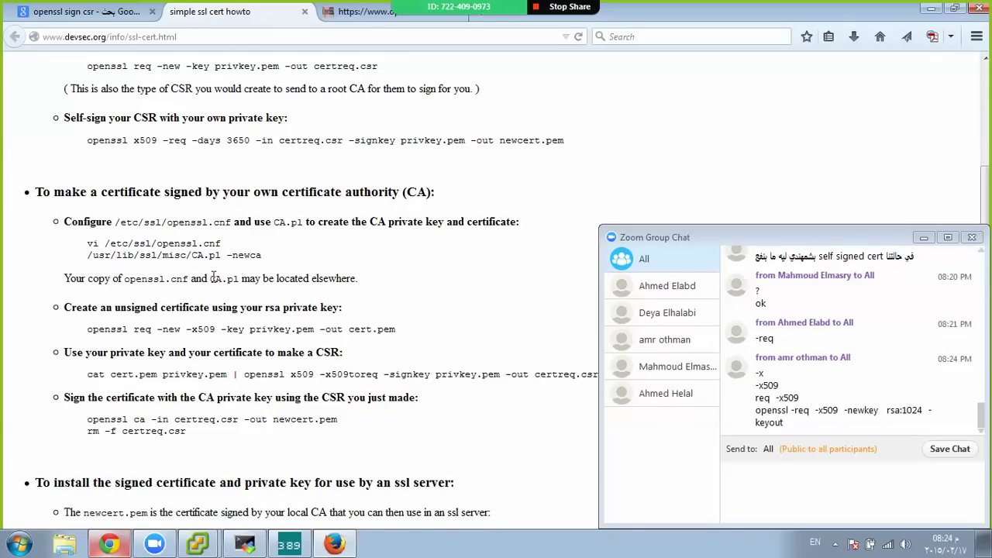
Bring MobaXterm forward and move it below the HOWTO's x509 command
left_click(111, 545)
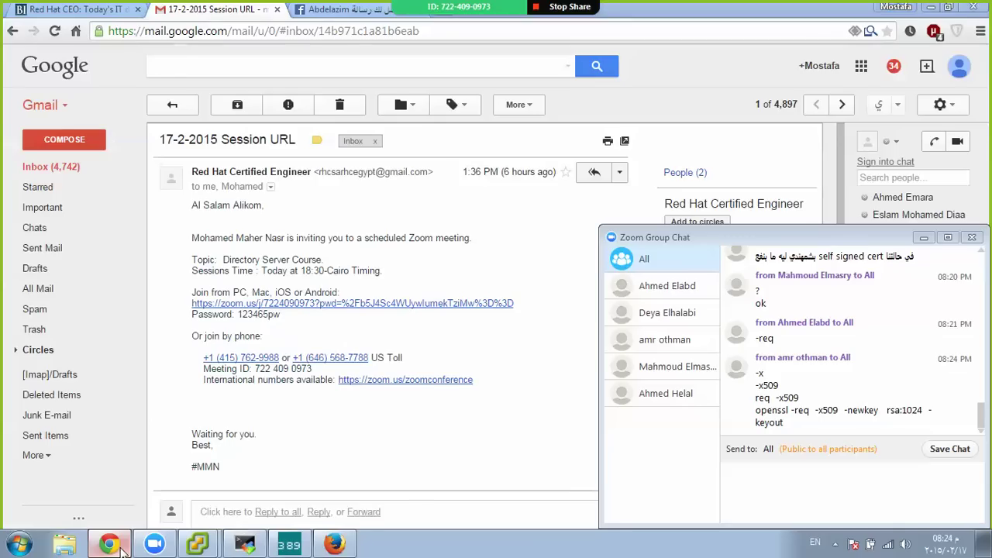
left_click(334, 545)
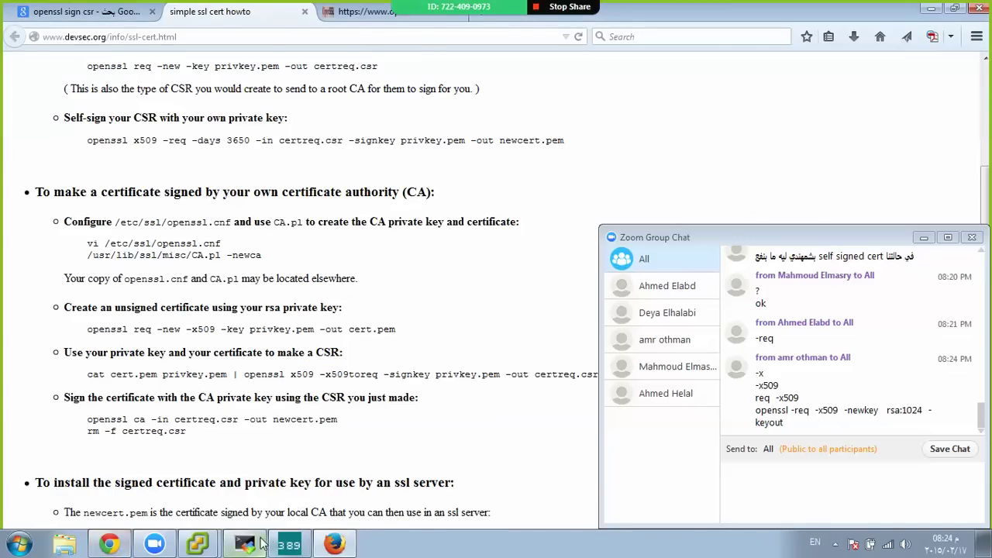
left_click(262, 542)
left_click_drag(367, 15, 365, 194)
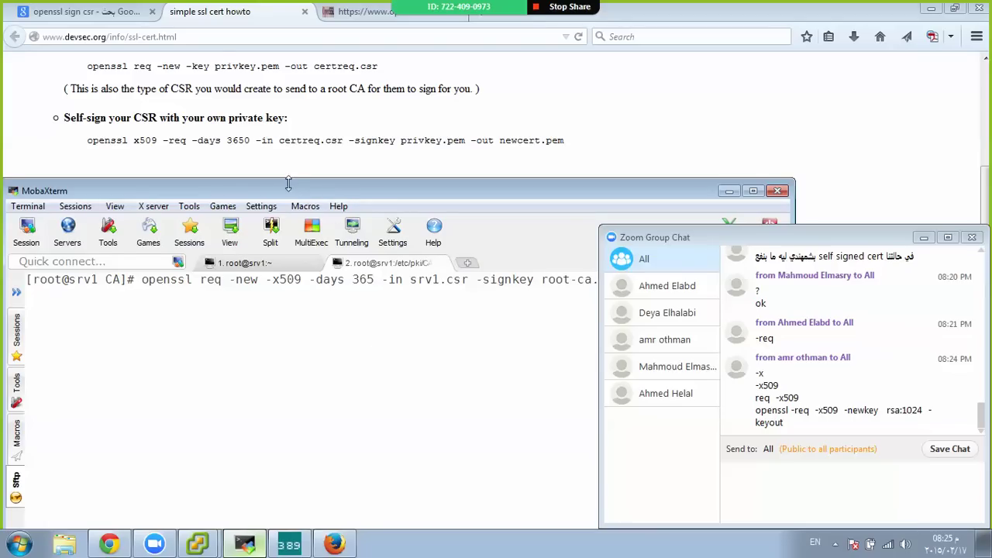
Resize the terminal, move the Zoom chat aside, and cancel the download prompt
left_click_drag(288, 184, 292, 158)
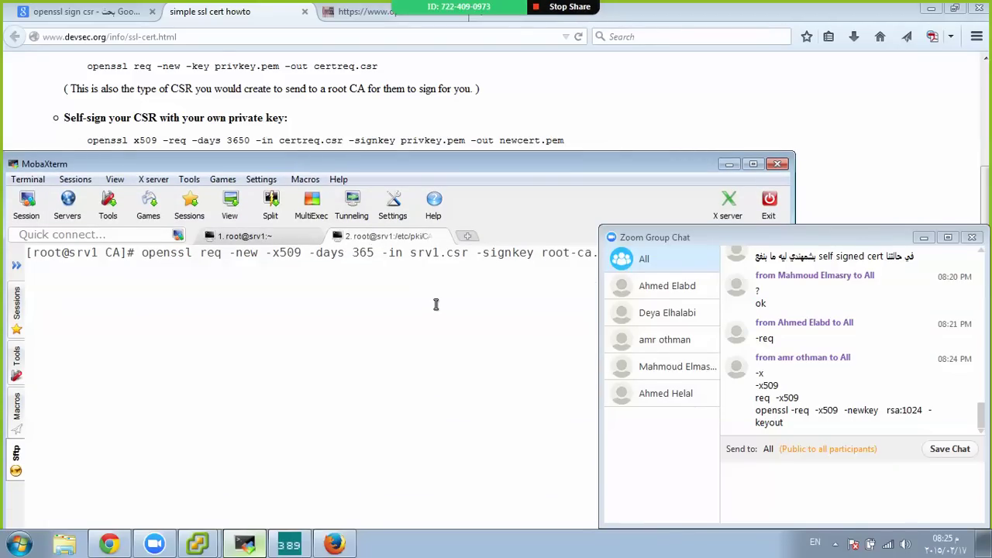
left_click_drag(699, 238, 750, 308)
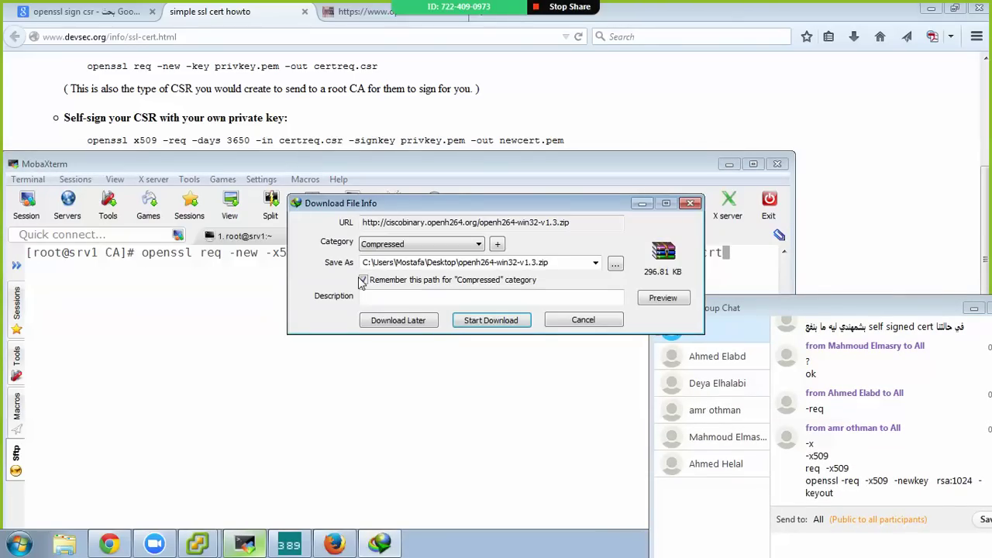
left_click(576, 320)
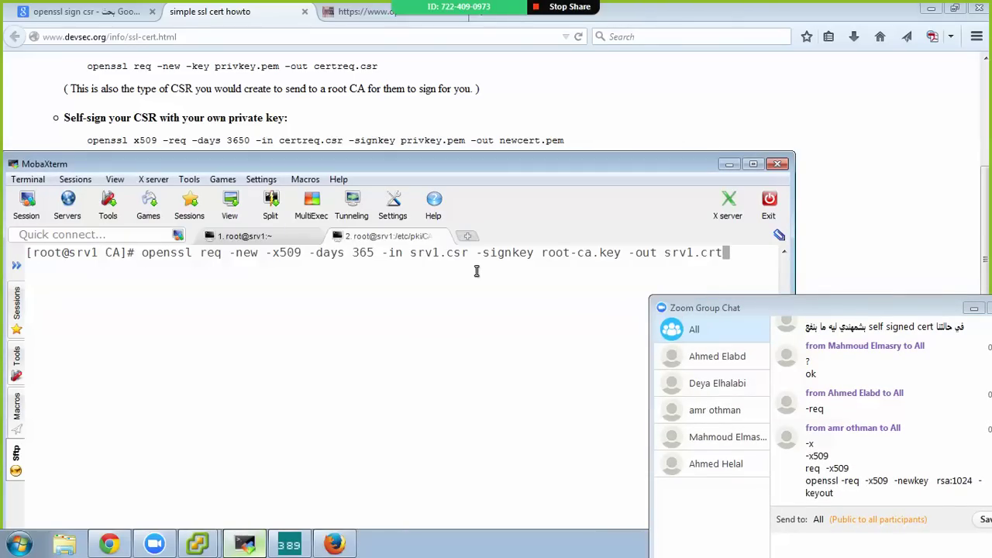
Abort the old command and type openssl x509 -req -in srv1.csr -signkey root-ca.key -out srv1.crt
key("ctrl+c")
key("ctrl+c")
type("open")
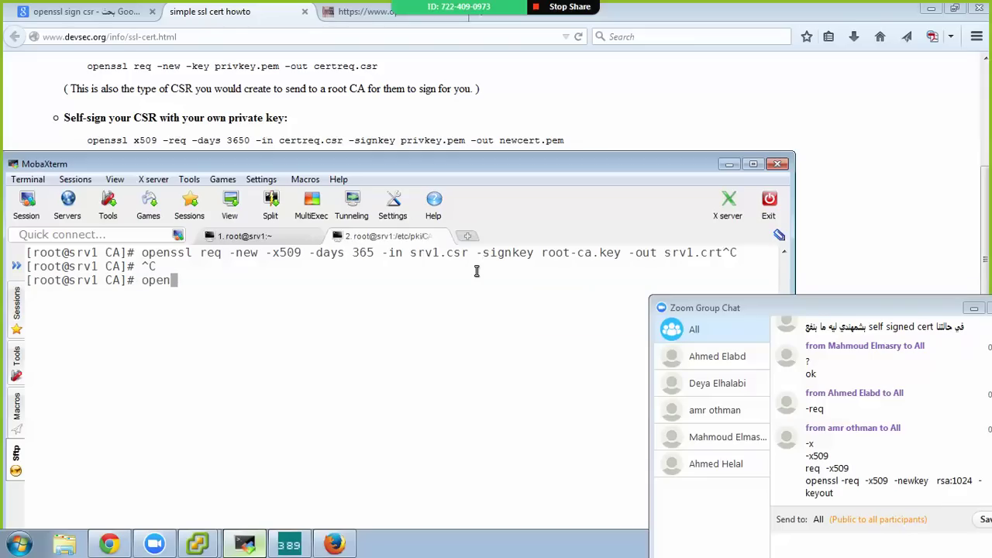
type("ssl srv1.csr")
key("BackSpace")
key("BackSpace")
key("BackSpace")
key("BackSpace")
key("BackSpace")
key("BackSpace")
key("BackSpace")
key("BackSpace")
type("x509 -req ")
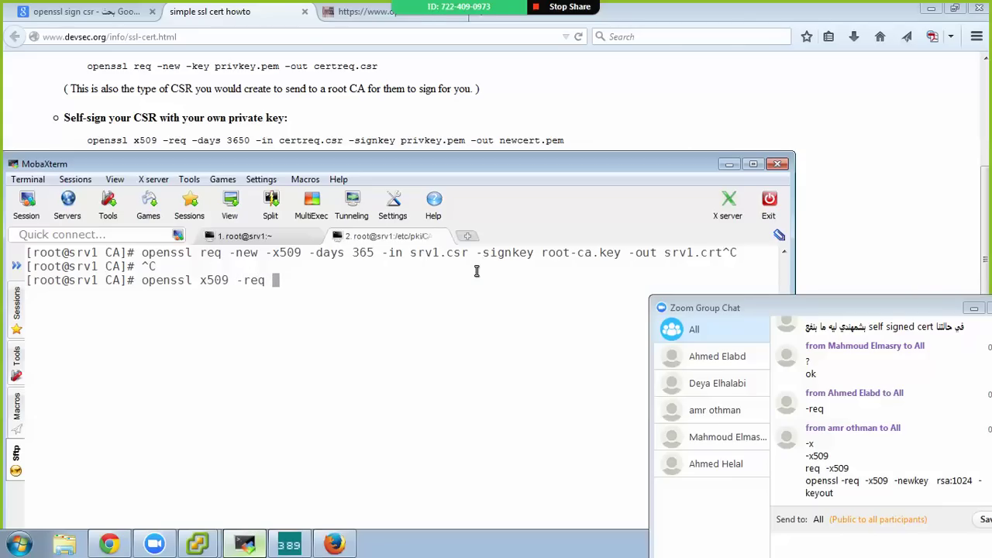
type("-in srv1.csr ")
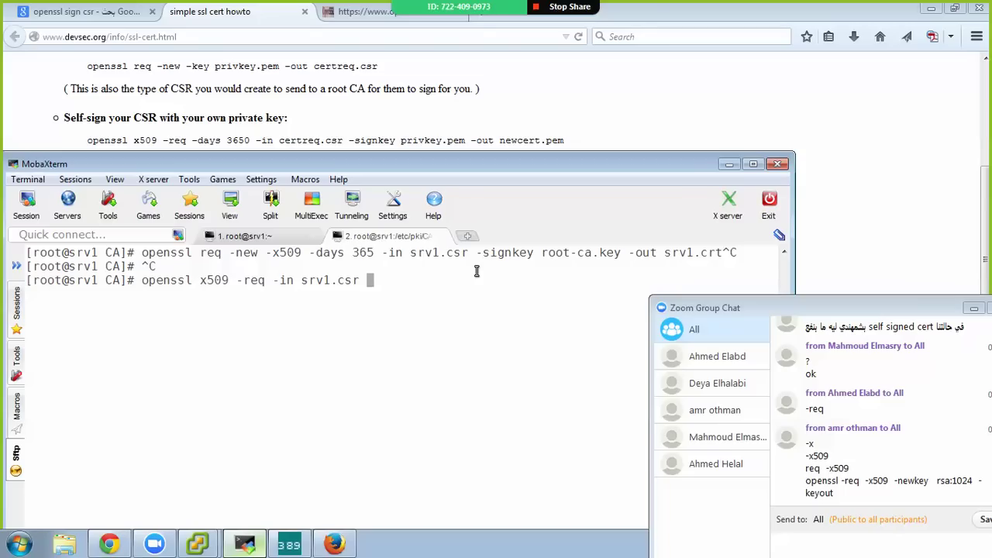
type("-signkey root-ca.key -out ")
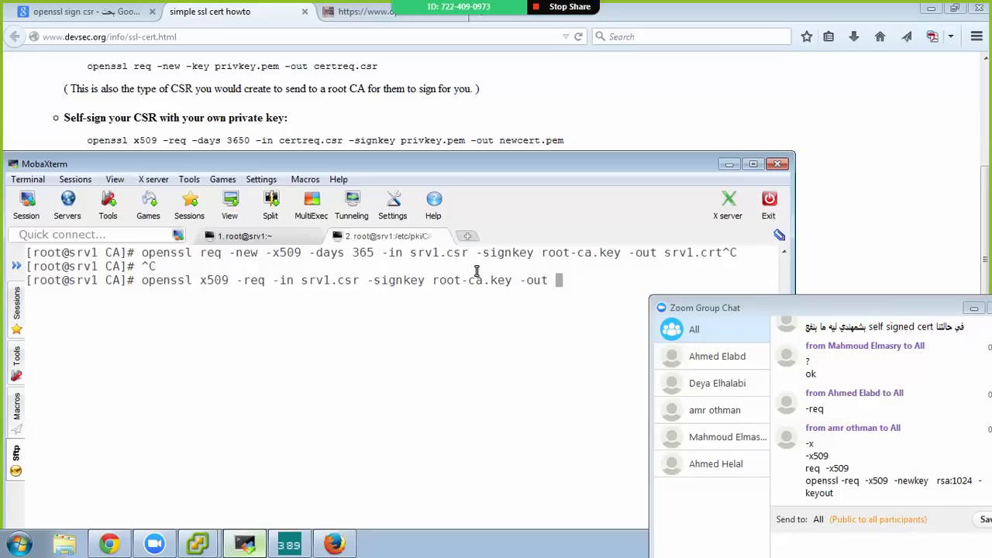
type("srv1.csr")
key("BackSpace")
key("BackSpace")
Run the signing command writing srv1.crt, then reposition and enlarge the terminal beside the chat
type("rt")
key("Return")
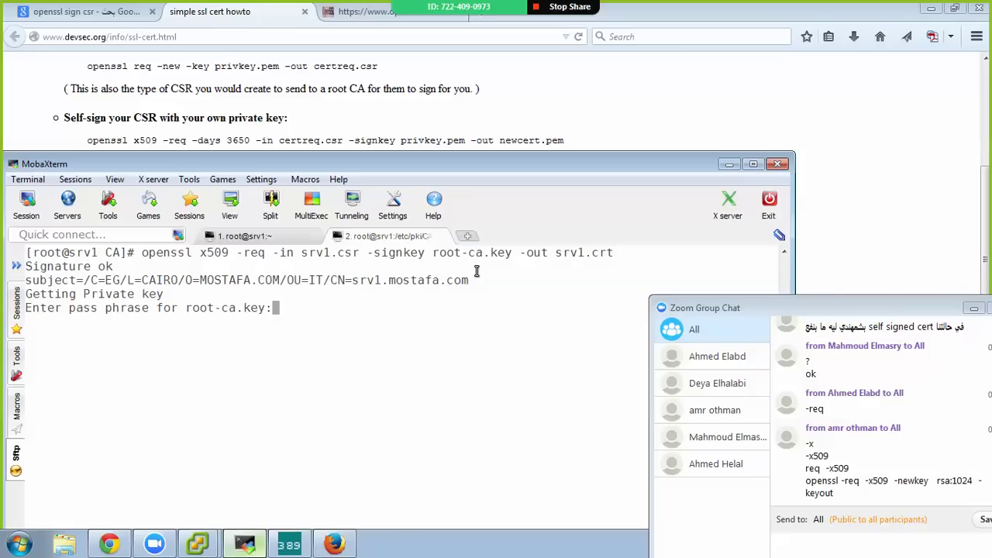
left_click_drag(437, 163, 441, 20)
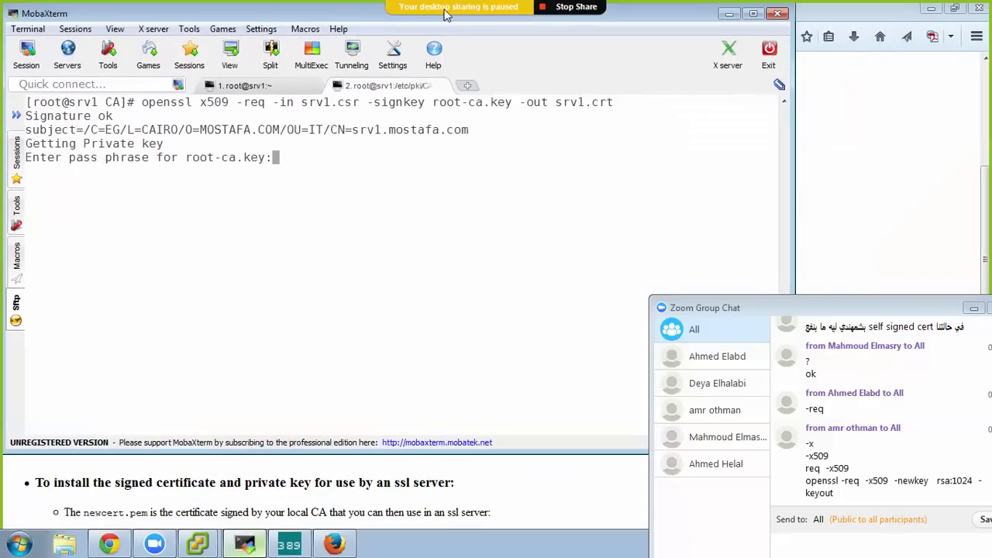
left_click_drag(338, 455, 338, 529)
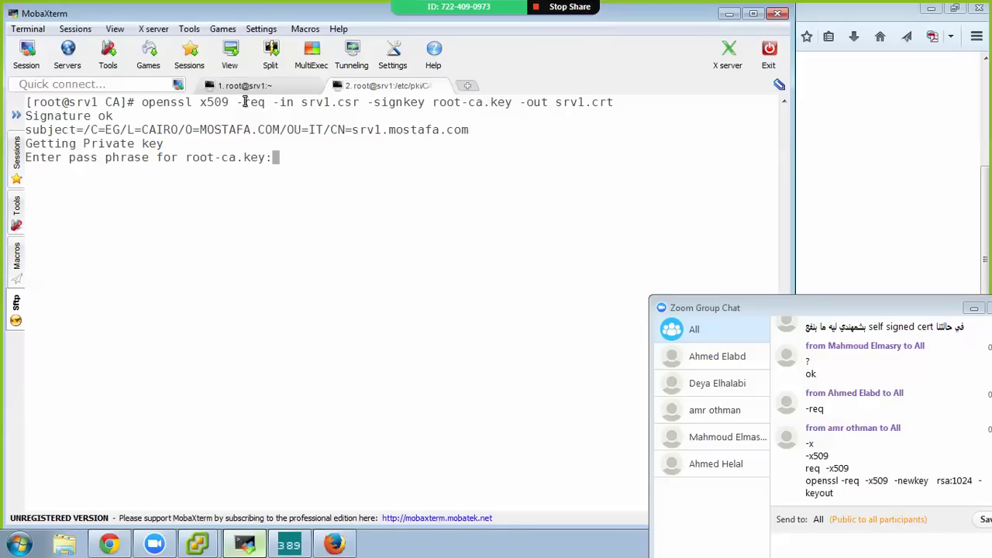
left_click_drag(833, 310, 785, 242)
left_click(318, 171)
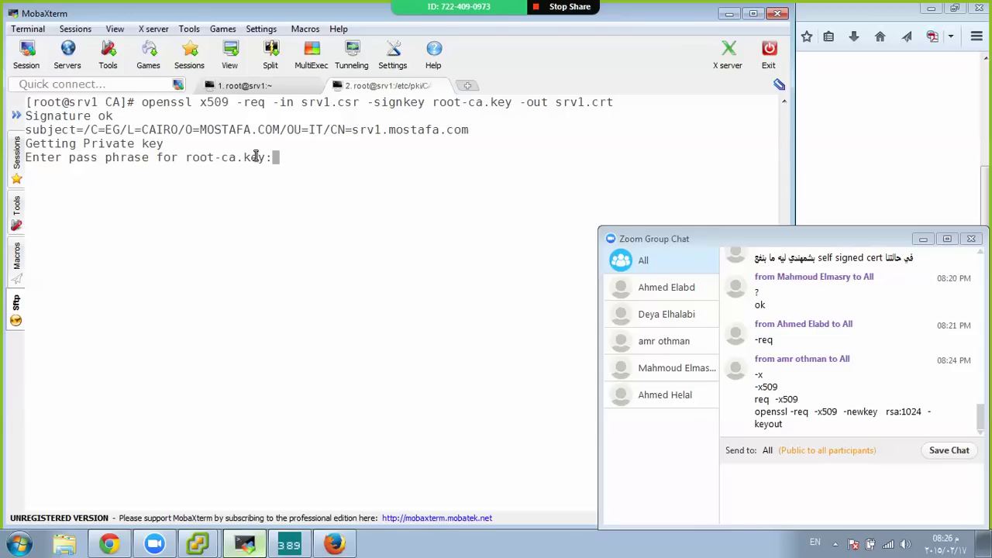
Submit the root-ca.key pass phrase and list the CA folder with ls
key("Return")
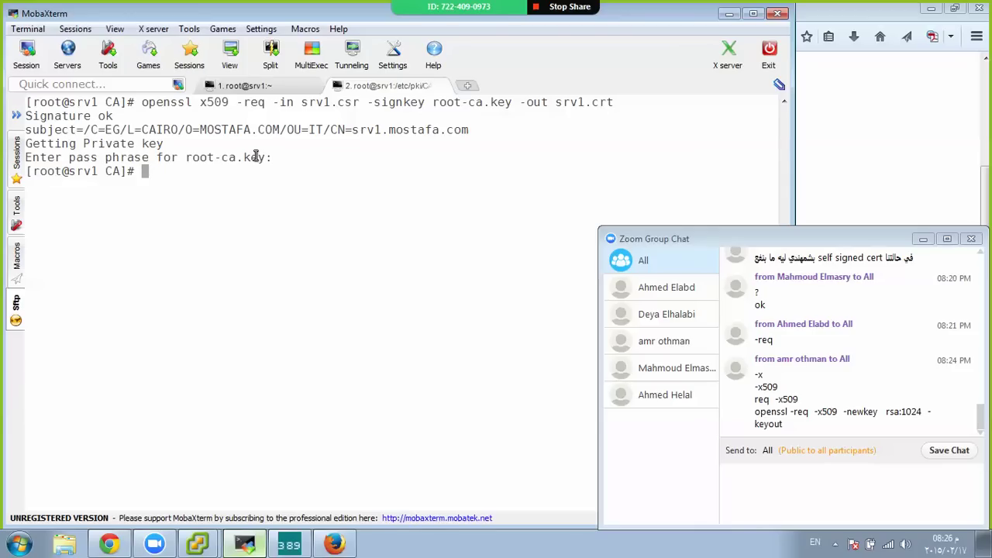
type("ls")
key("Return")
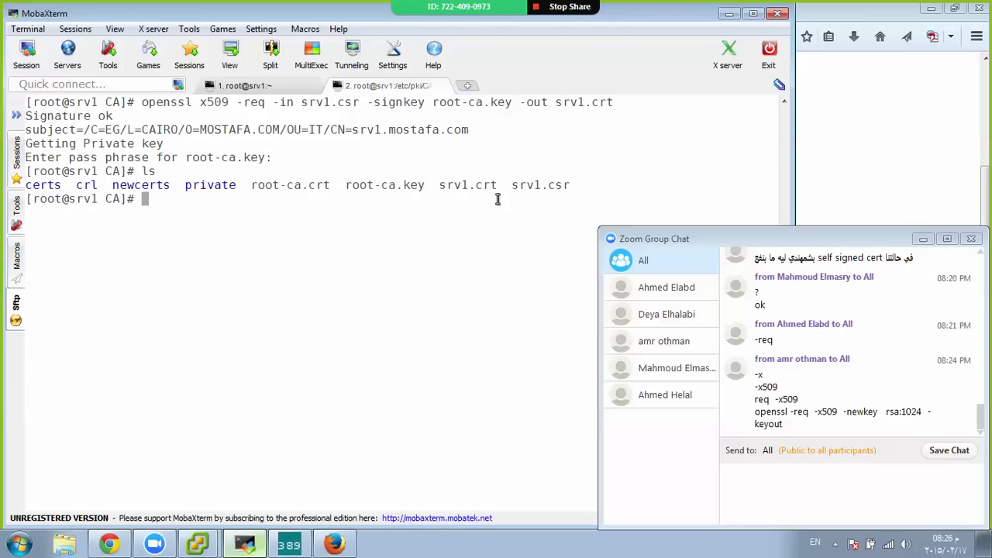
View srv1.crt with less, then copy it to /root/ with cp
double_click(481, 185)
type("less srv1.c")
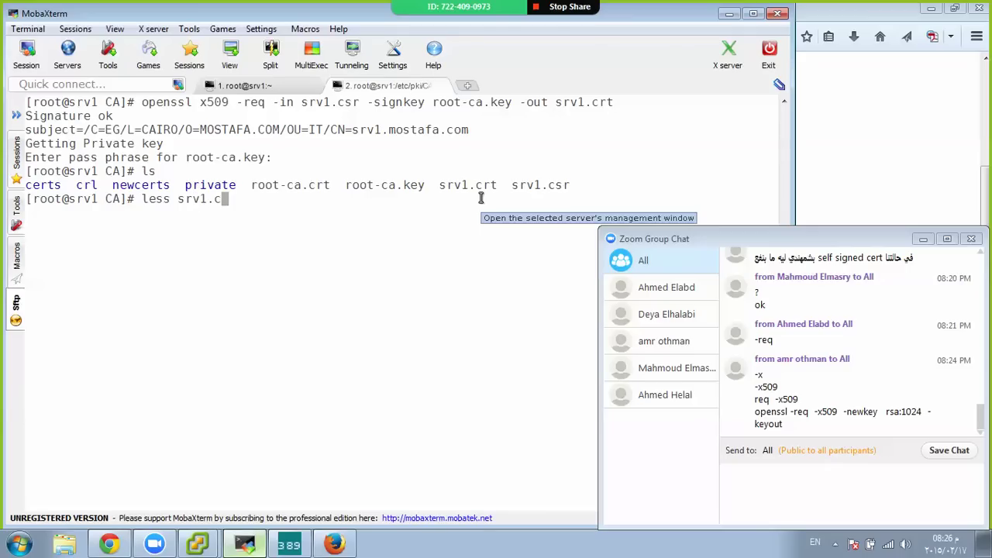
type("rt")
key("Return")
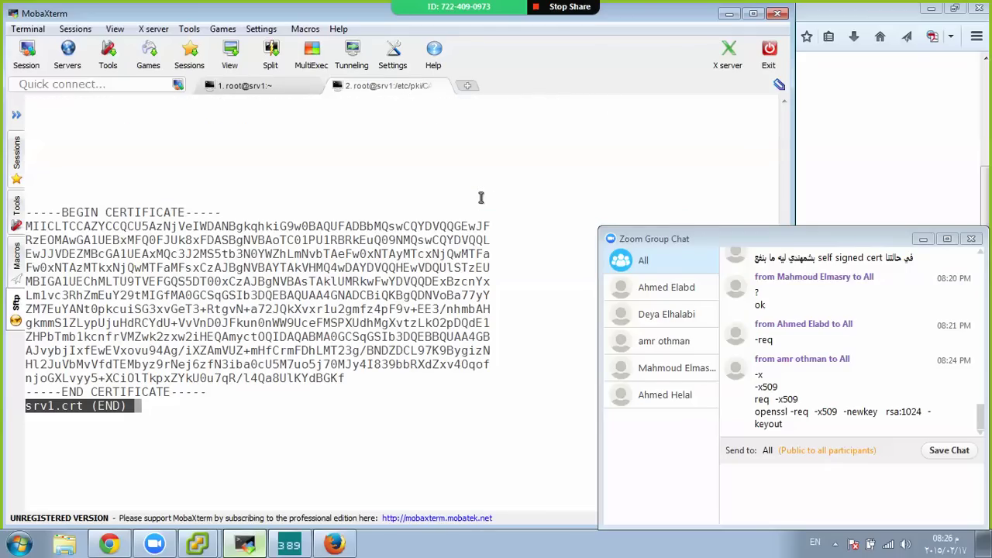
key("q")
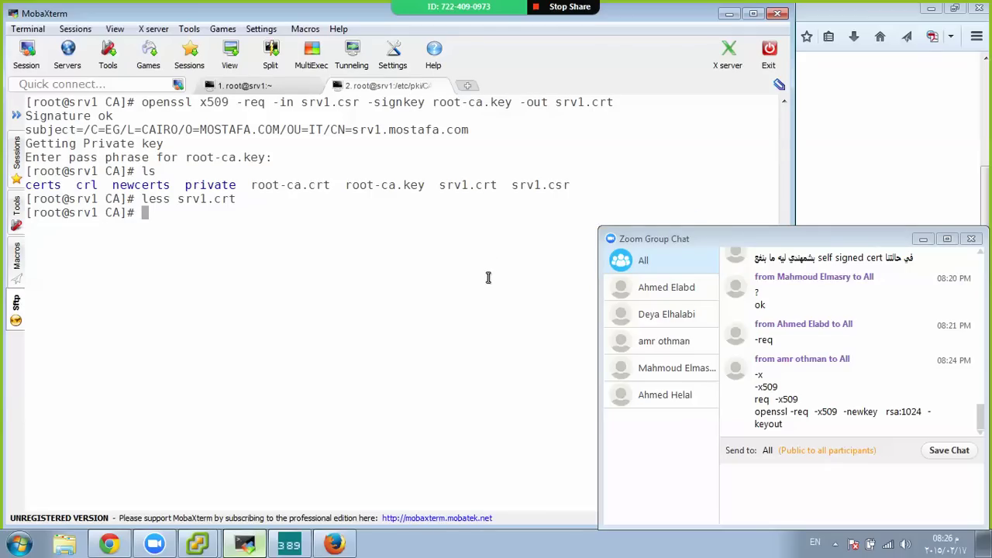
type("cp srv1.crt /")
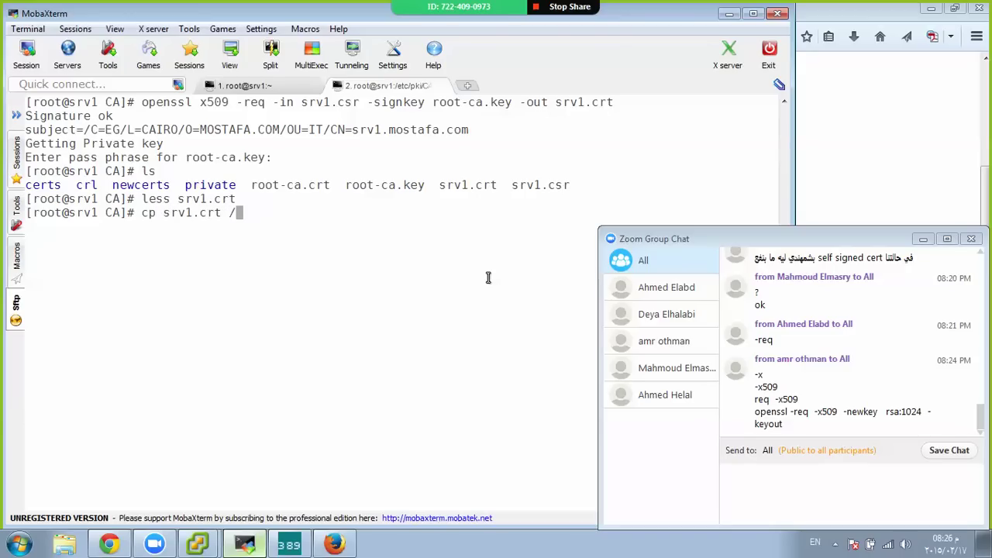
type("root/")
key("Return")
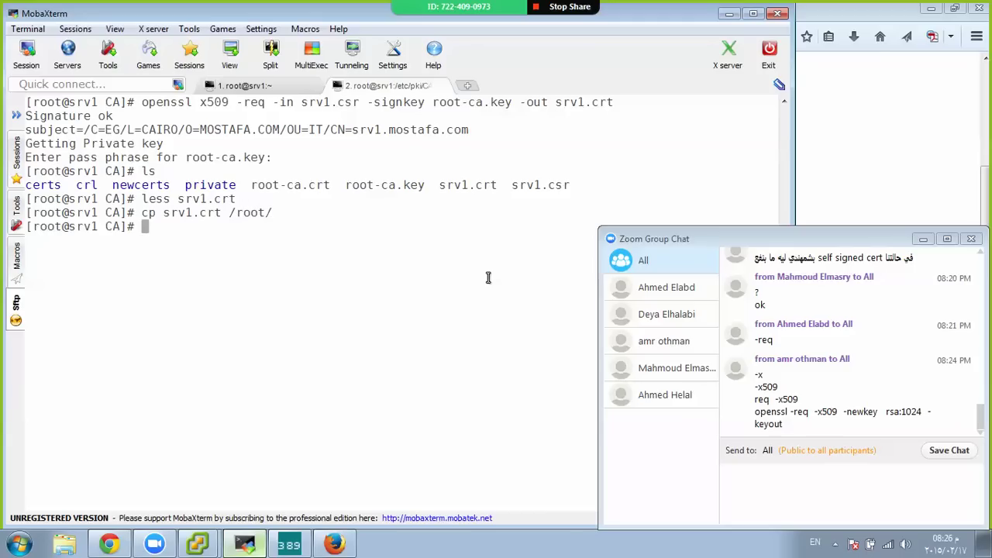
Open Manage Certificates for Directory Server srv1 and start a server certificate install
left_click(293, 547)
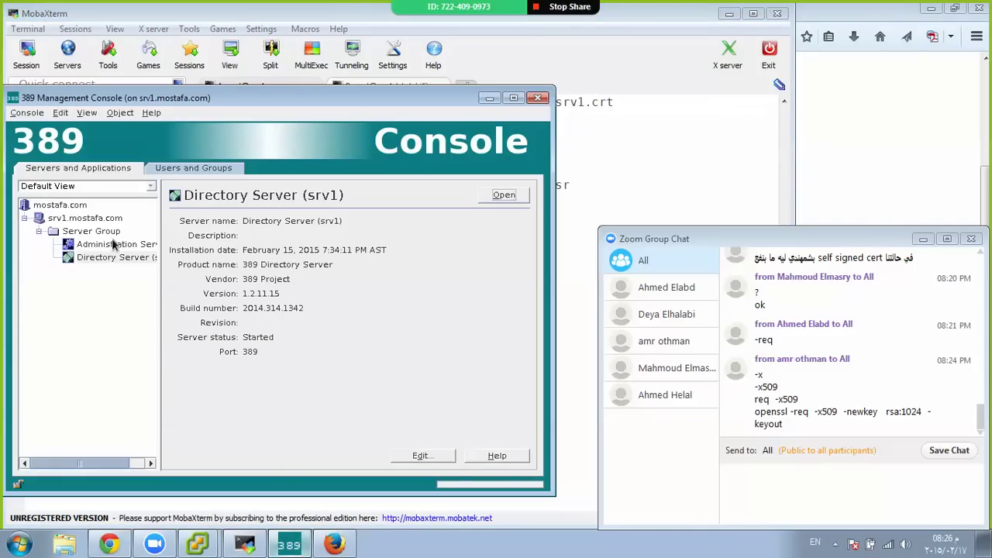
left_click(504, 195)
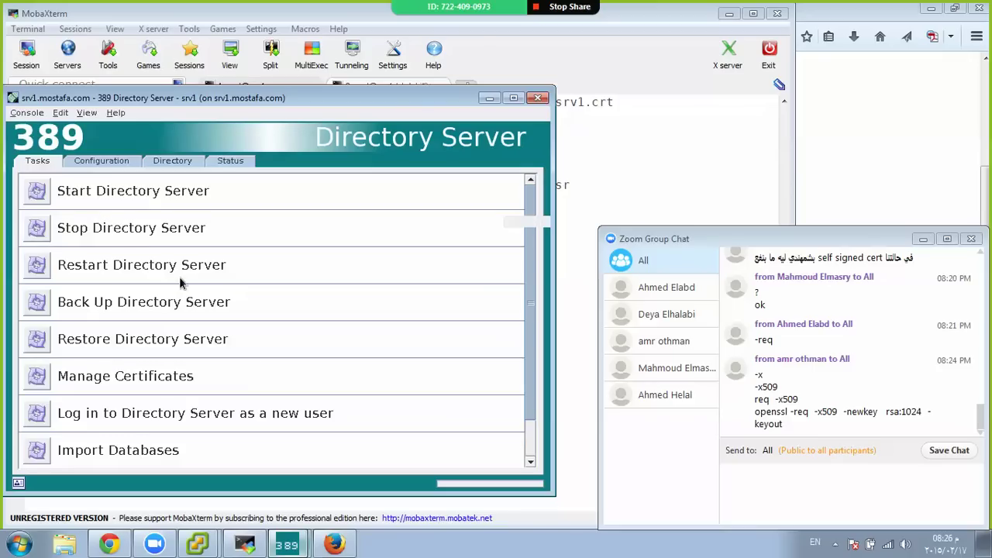
left_click(36, 375)
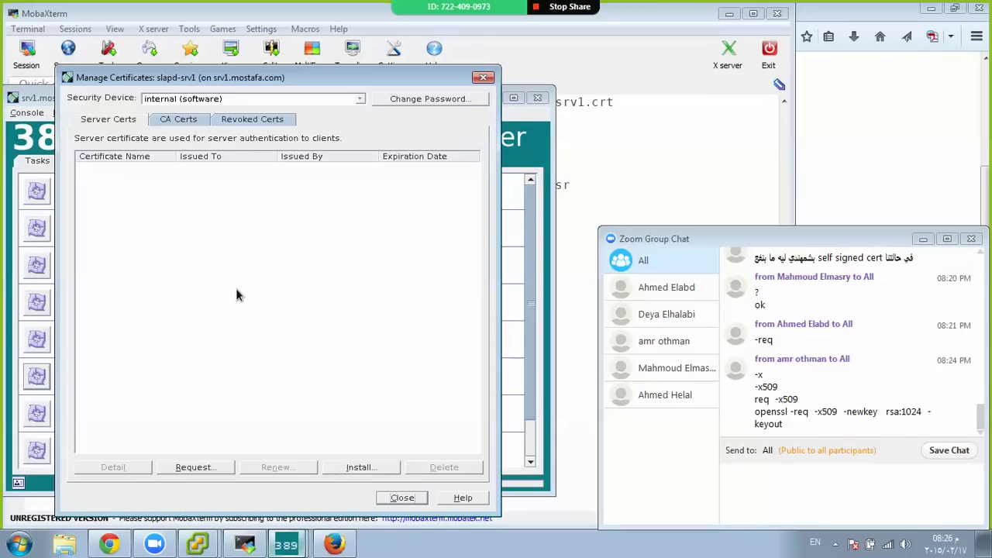
left_click(362, 468)
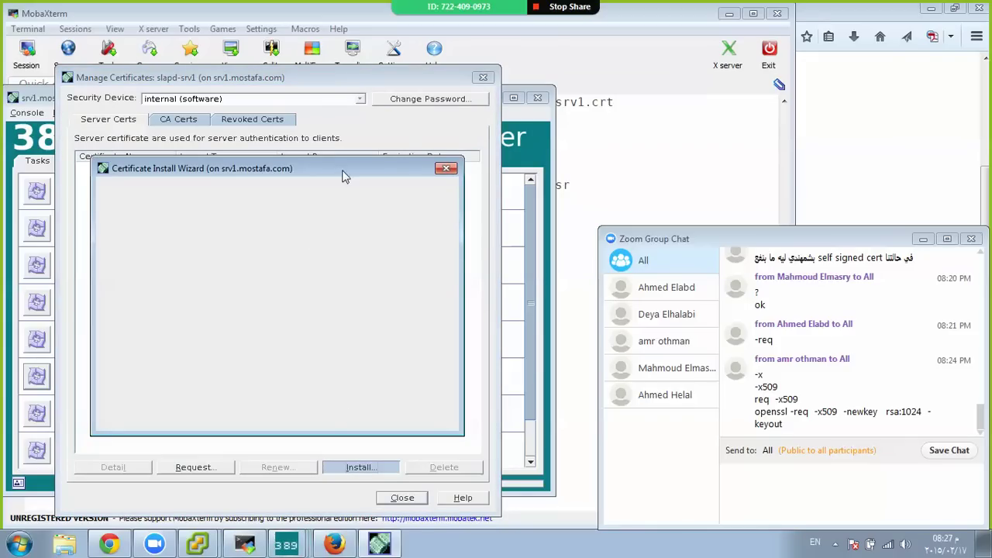
Close the blank wizard, review the CA Certs list, and restart Install from Server Certs
left_click(446, 168)
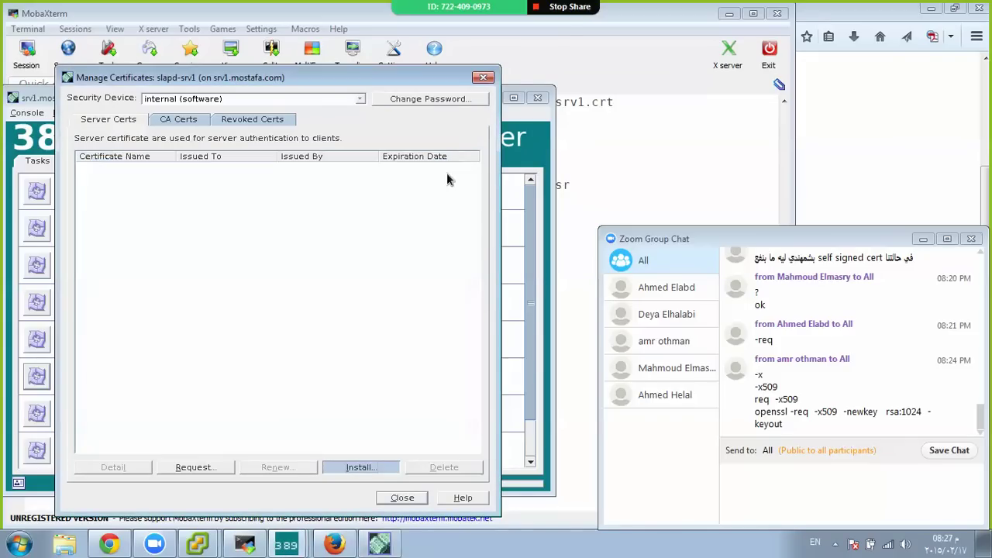
left_click(187, 122)
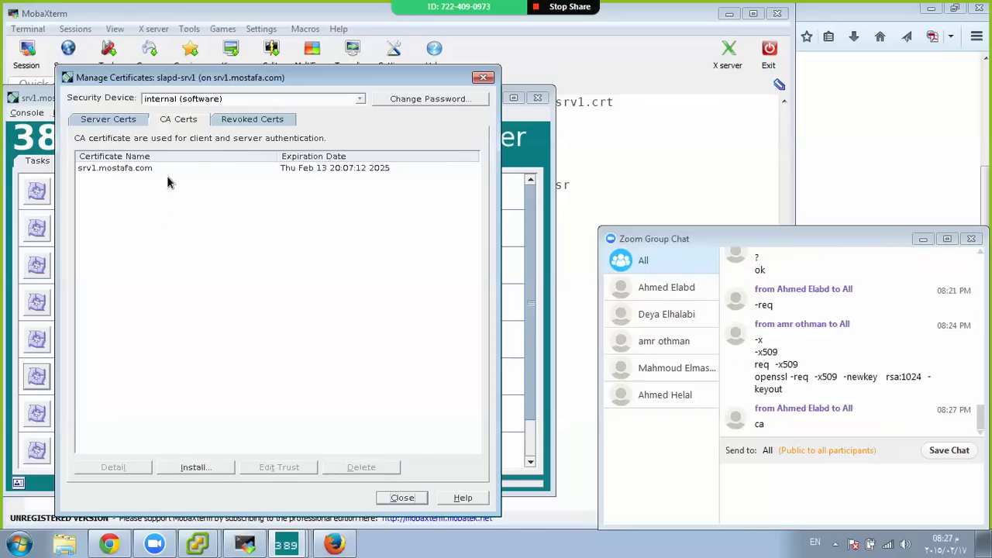
left_click(129, 120)
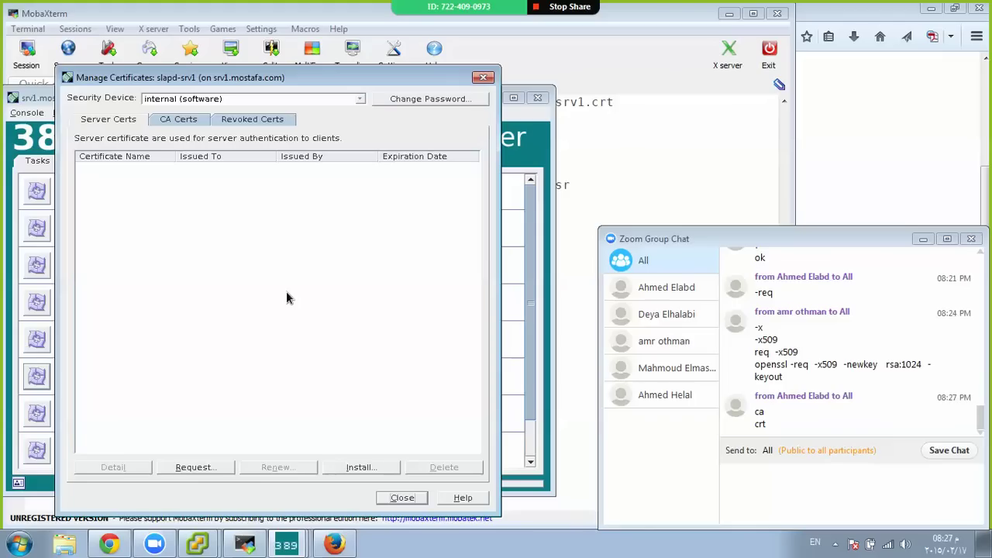
left_click(361, 468)
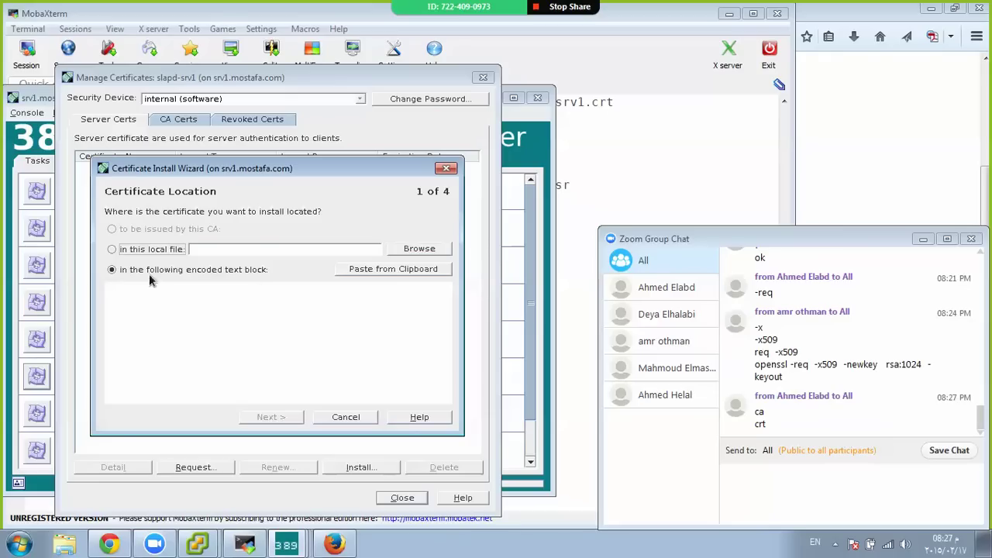
Choose srv1.crt as the certificate file and proceed past naming it server-cert
left_click(434, 251)
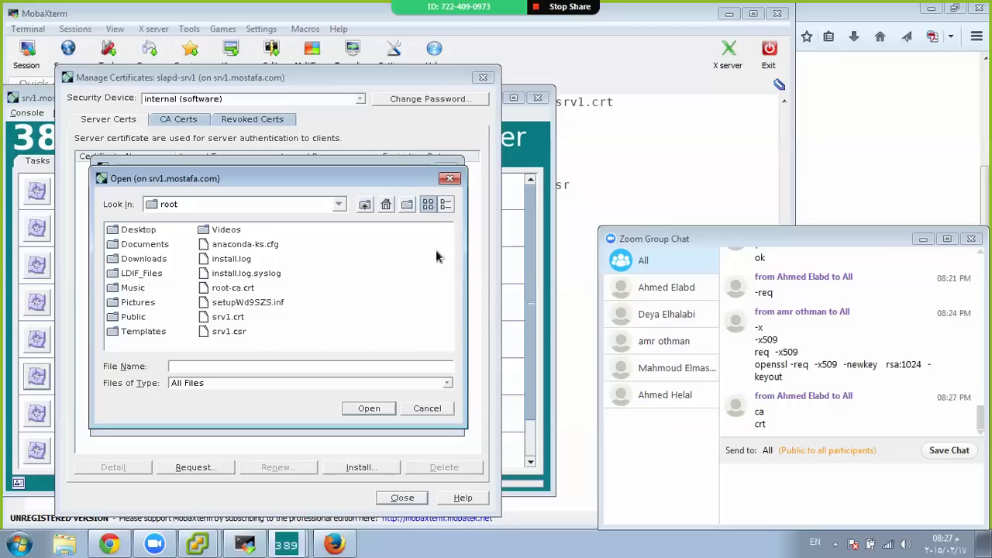
double_click(220, 319)
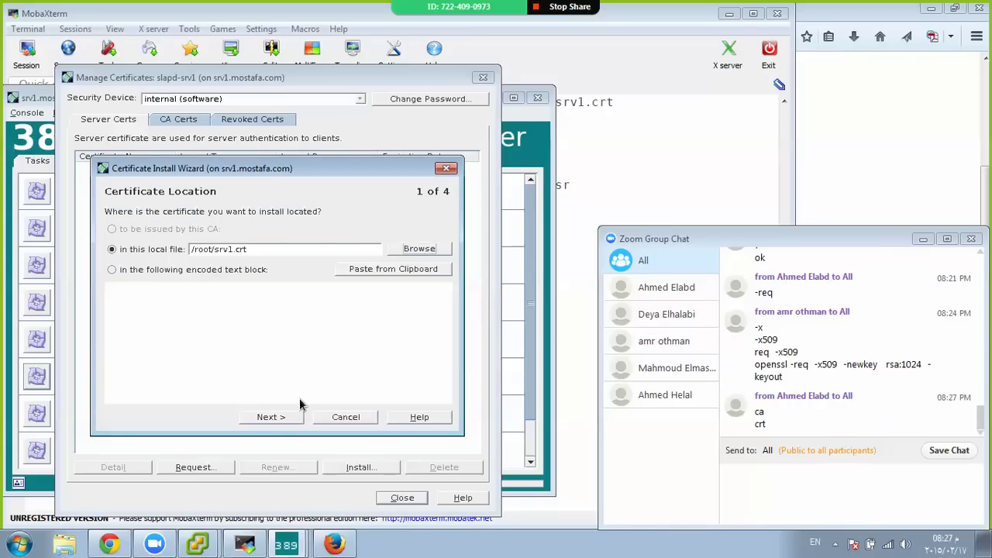
left_click(284, 420)
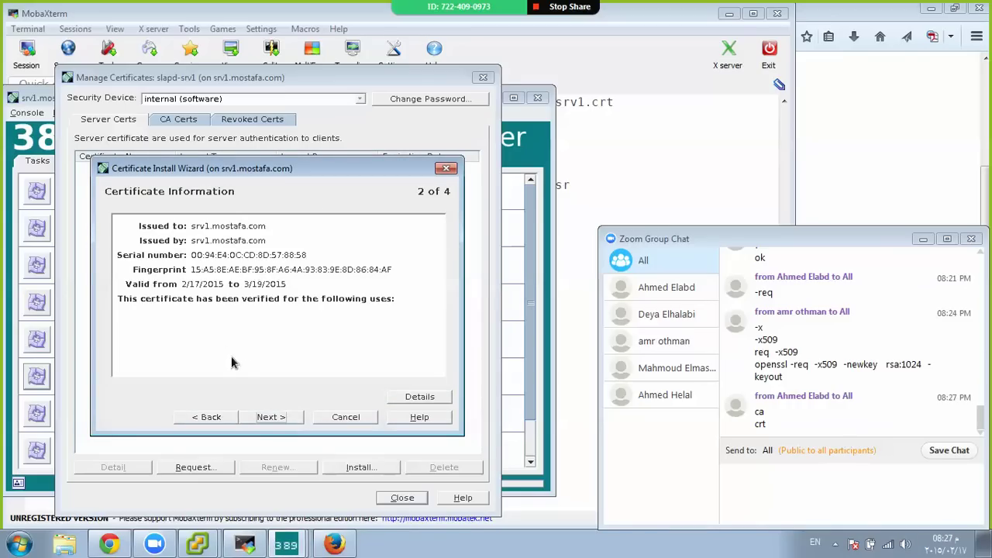
left_click(295, 421)
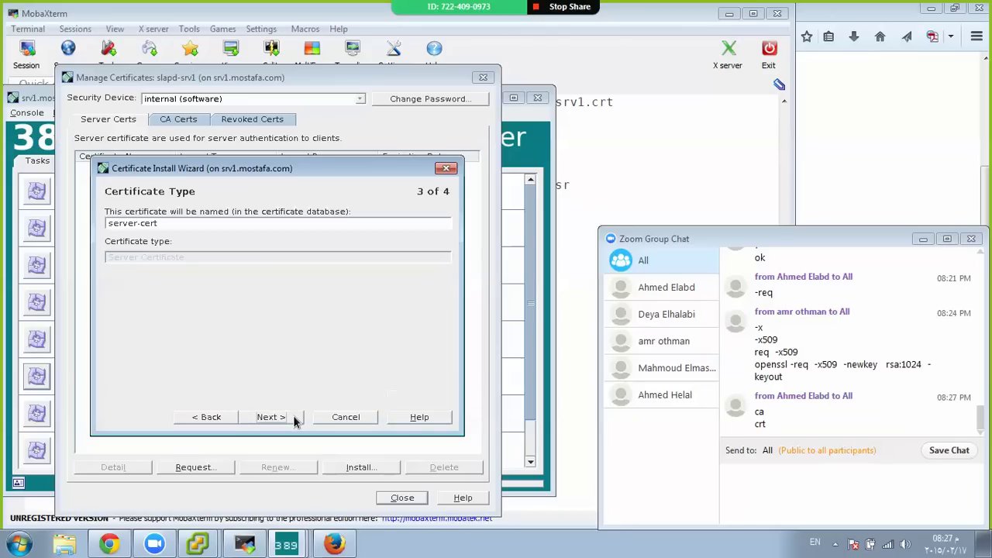
left_click(177, 226)
left_click(259, 417)
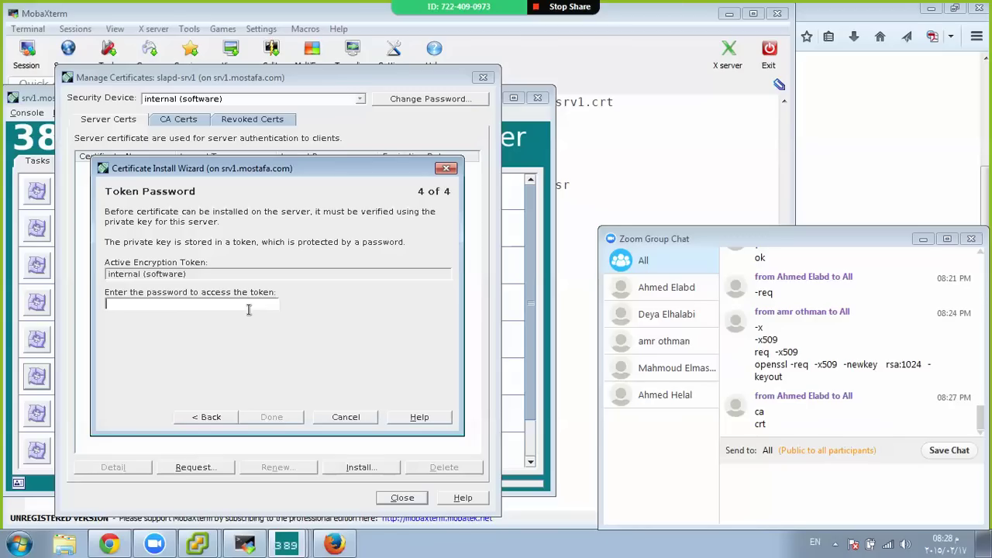
Enter the token password and finish the certificate installation
left_click(270, 419)
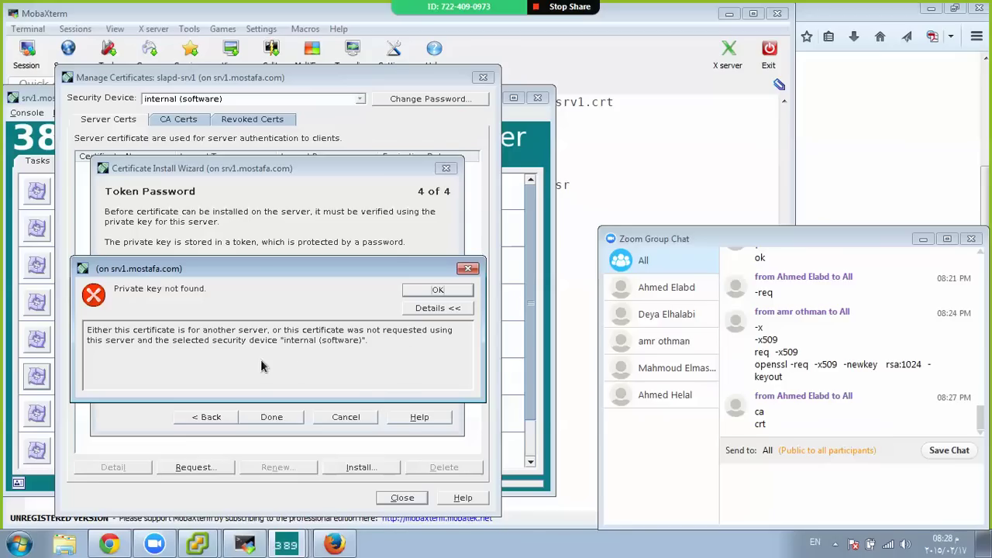
Dismiss the 'Private key not found' error and cancel the wizard, confirming Yes
left_click(438, 290)
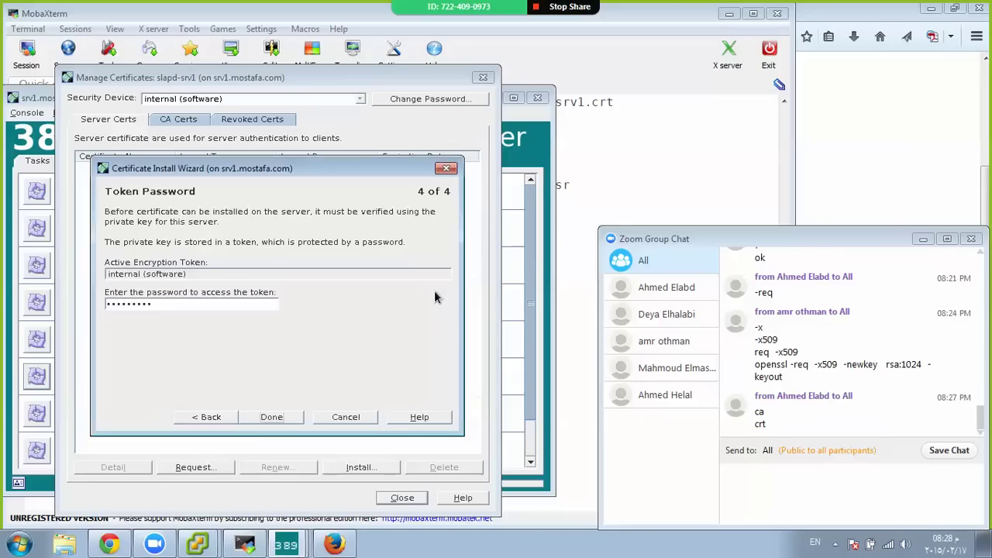
left_click(341, 417)
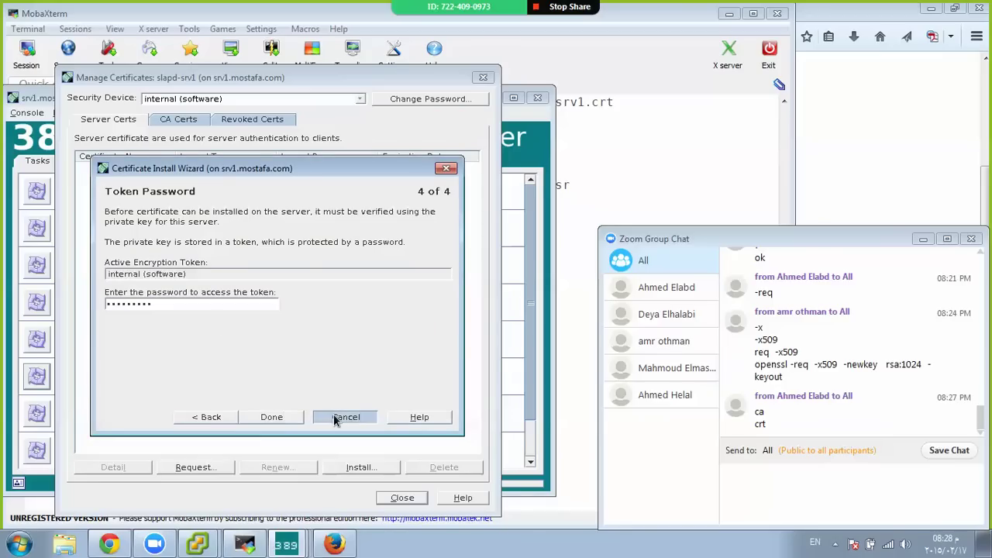
left_click(329, 416)
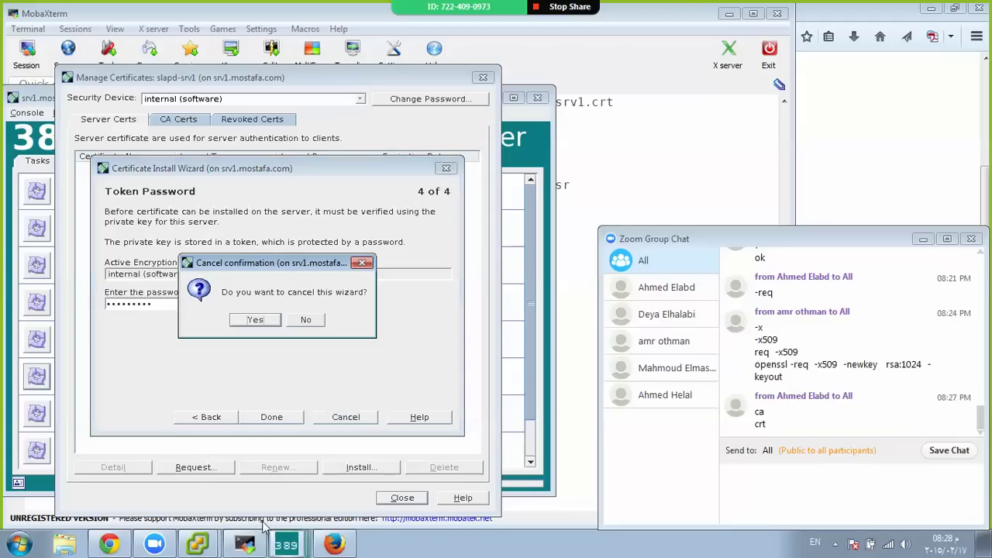
left_click(266, 320)
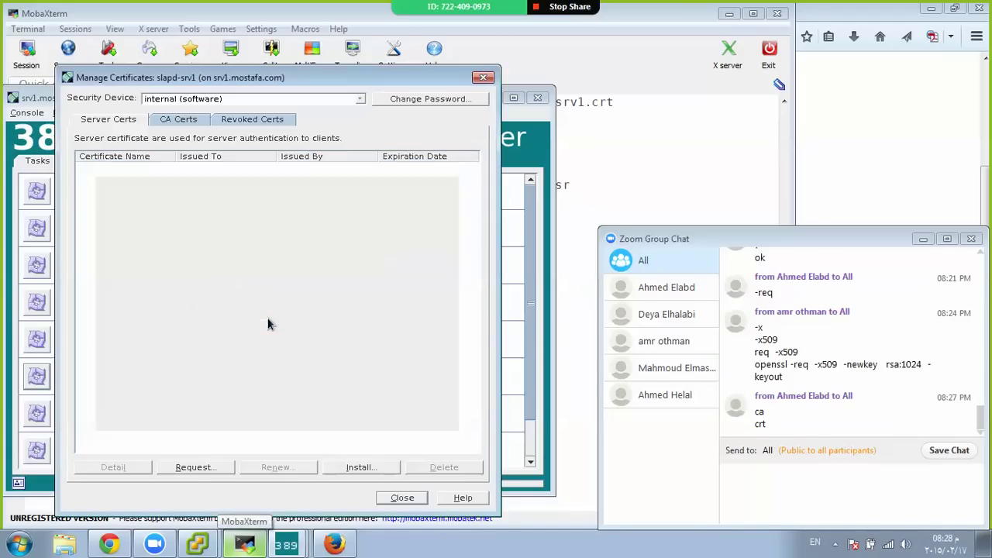
Delete srv1.crt with rm, confirming y, and bring the Firefox HOWTO back
left_click(245, 543)
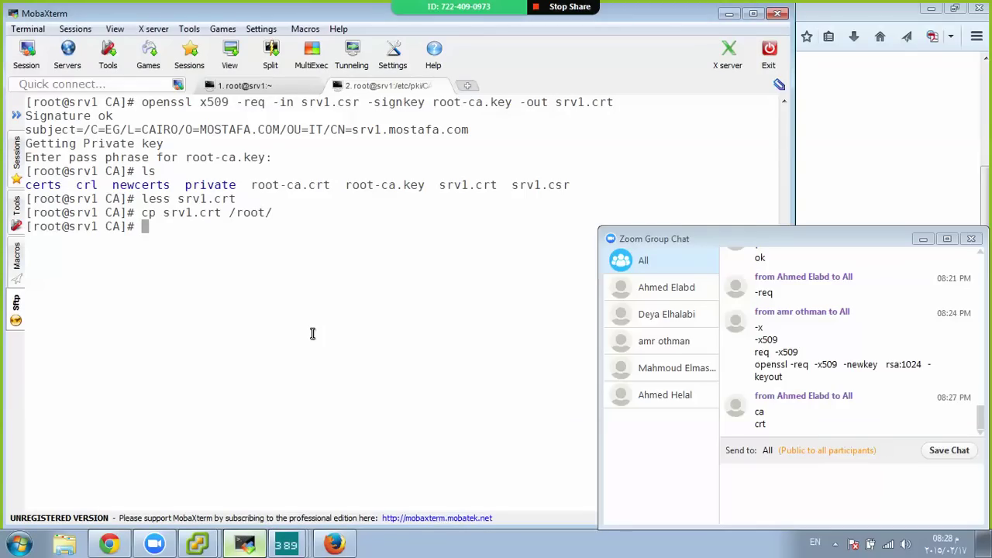
type("rm srv1.crt")
key("Return")
type("y")
key("Return")
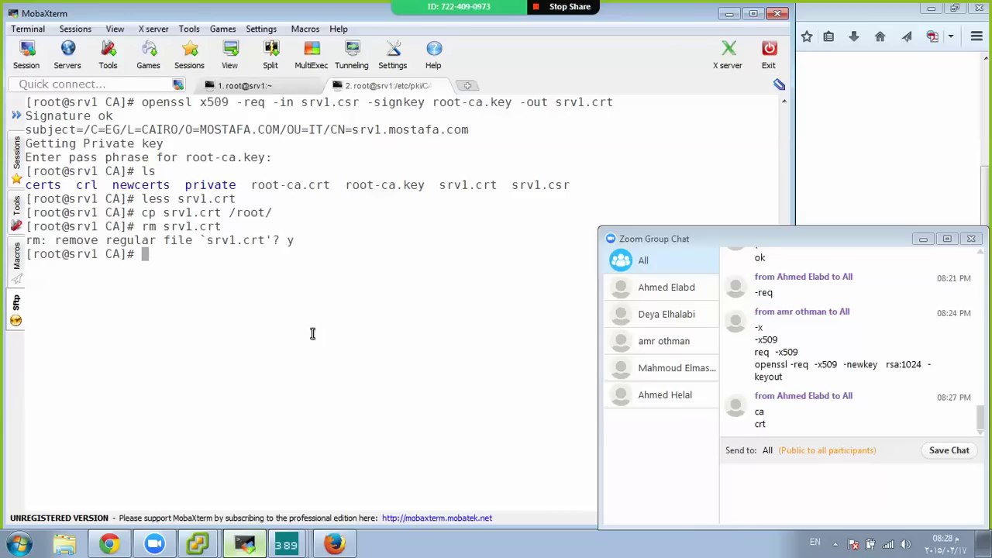
key("Return")
left_click(334, 544)
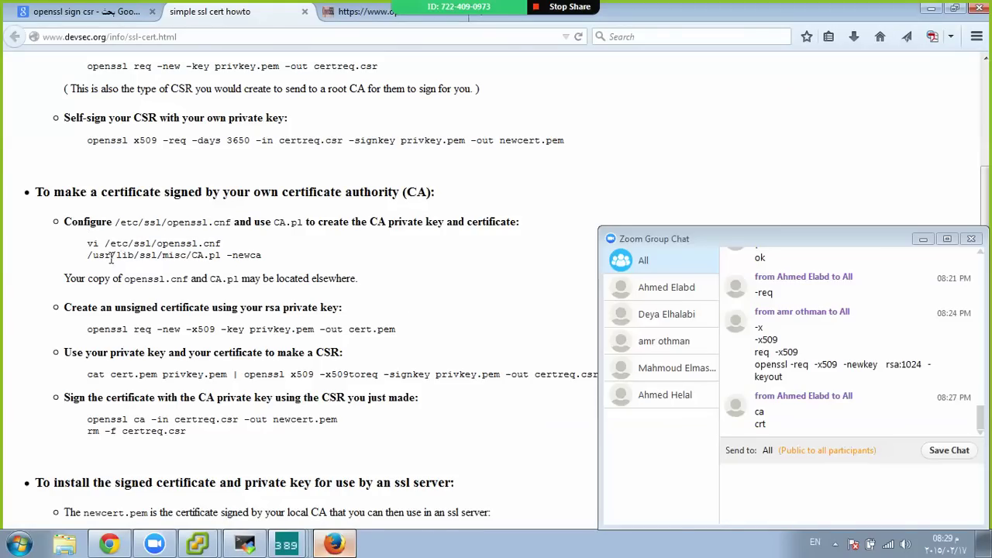
Read through the Simple SSL cert HOWTO, then close its tab
scroll(91, 259, "down", 2)
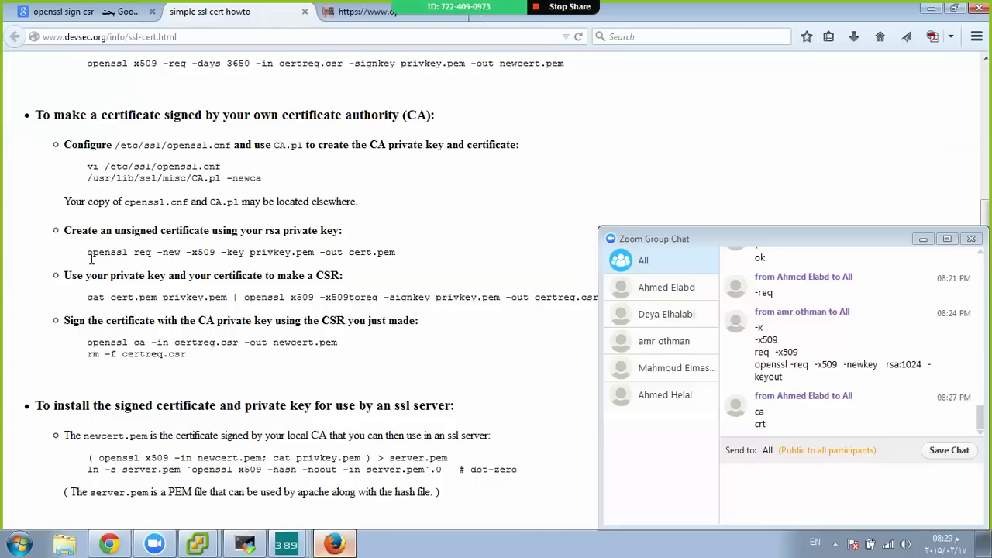
scroll(91, 259, "down", 4)
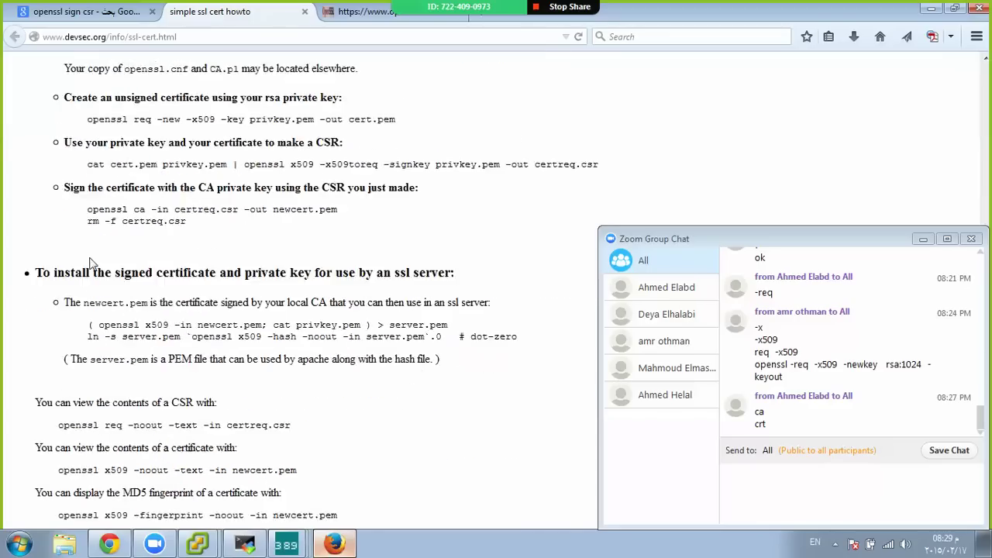
scroll(91, 259, "down", 4)
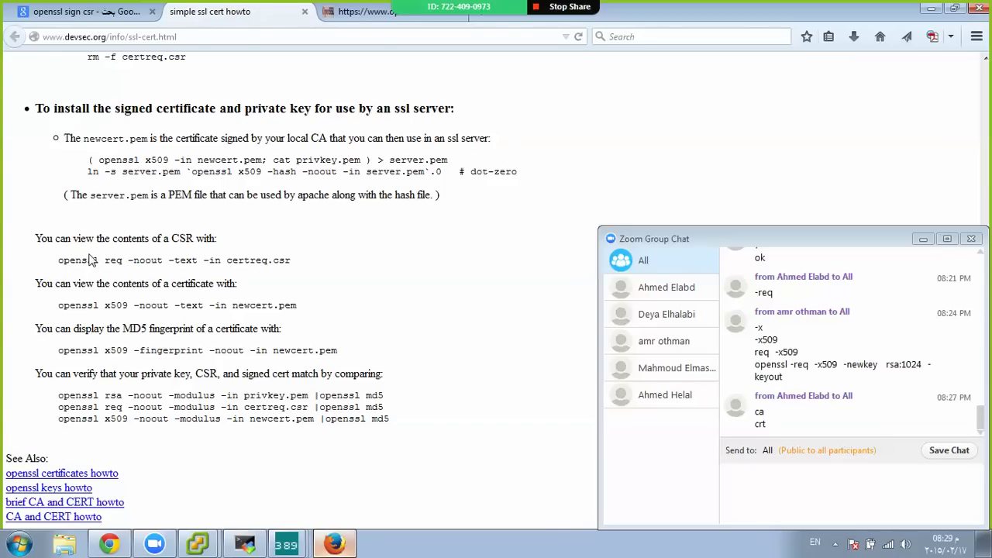
key("ctrl+w")
Close the OpenSSL certificates page, reopen it for another look, then close it again
scroll(91, 250, "down", 15)
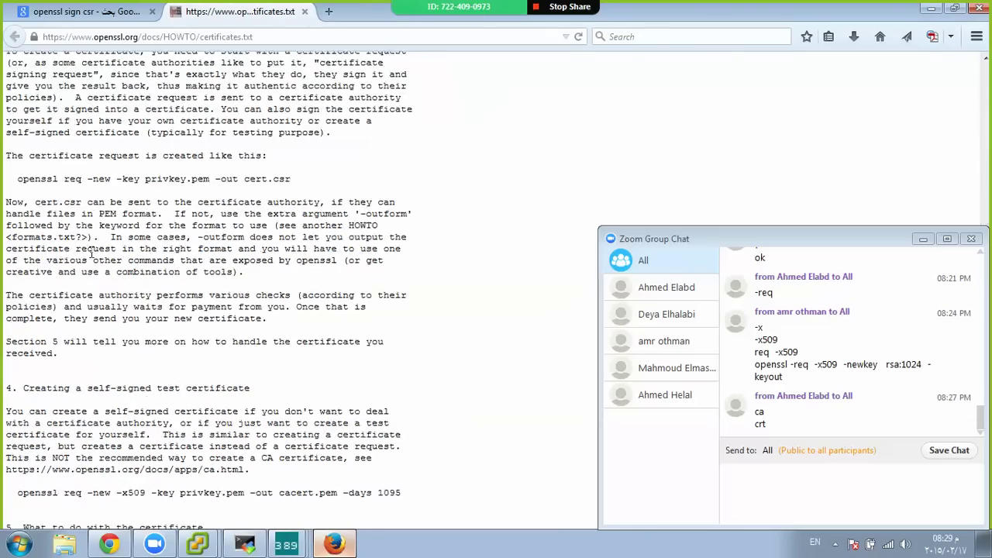
key("ctrl+w")
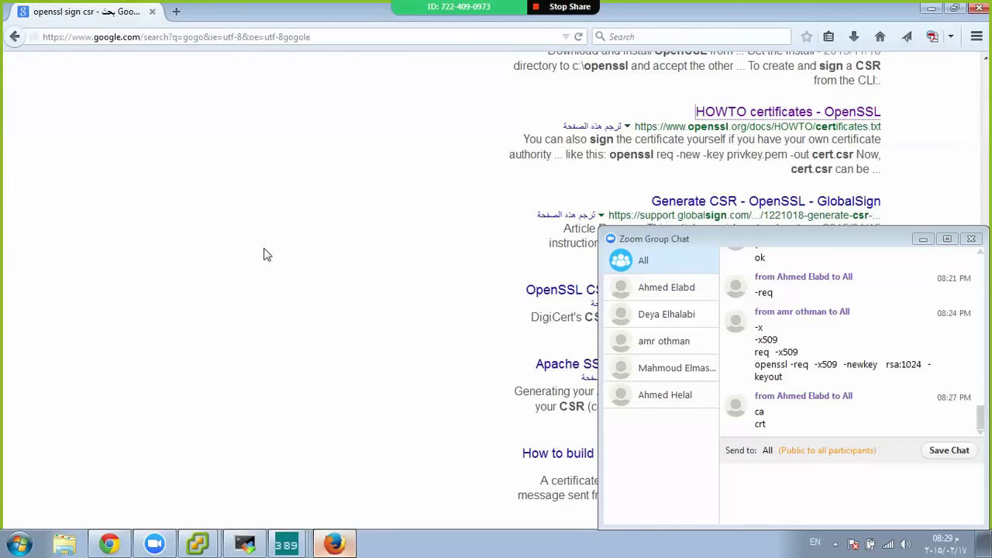
key("ctrl+shift+t")
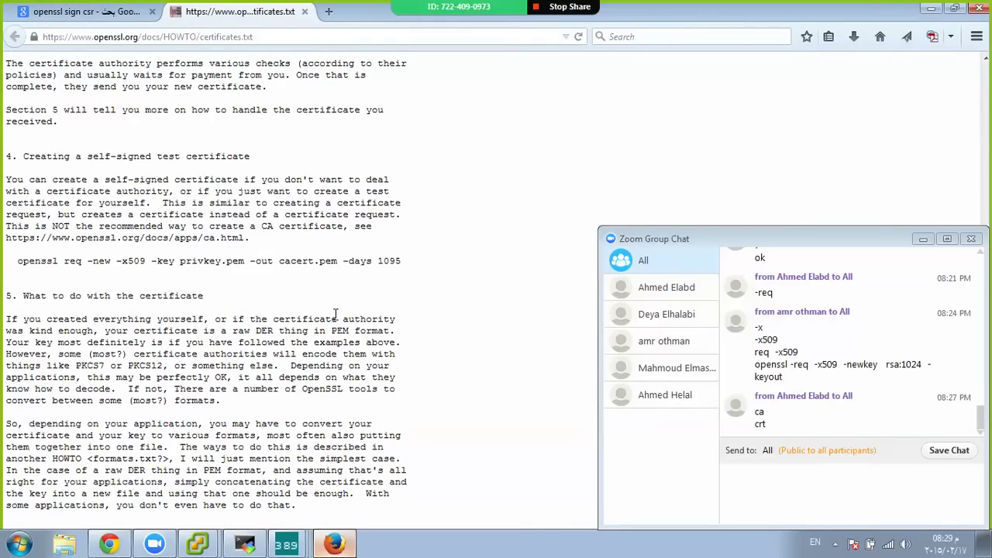
scroll(336, 313, "up", 8)
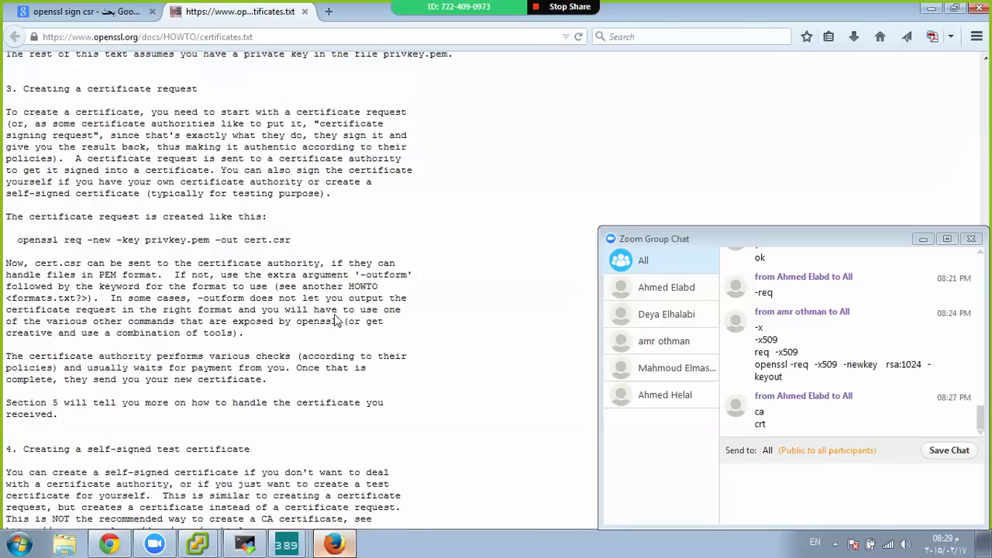
scroll(336, 313, "down", 10)
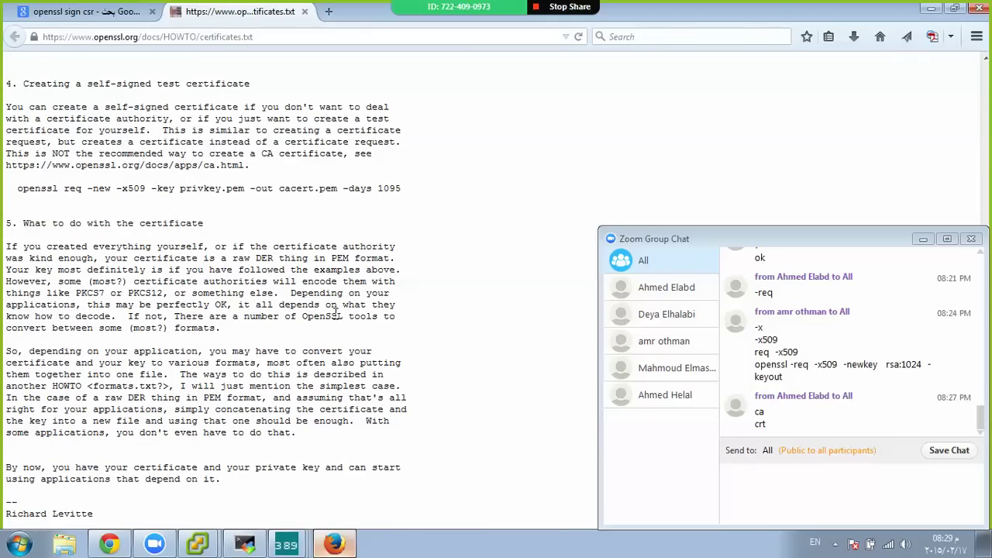
scroll(336, 312, "up", 5)
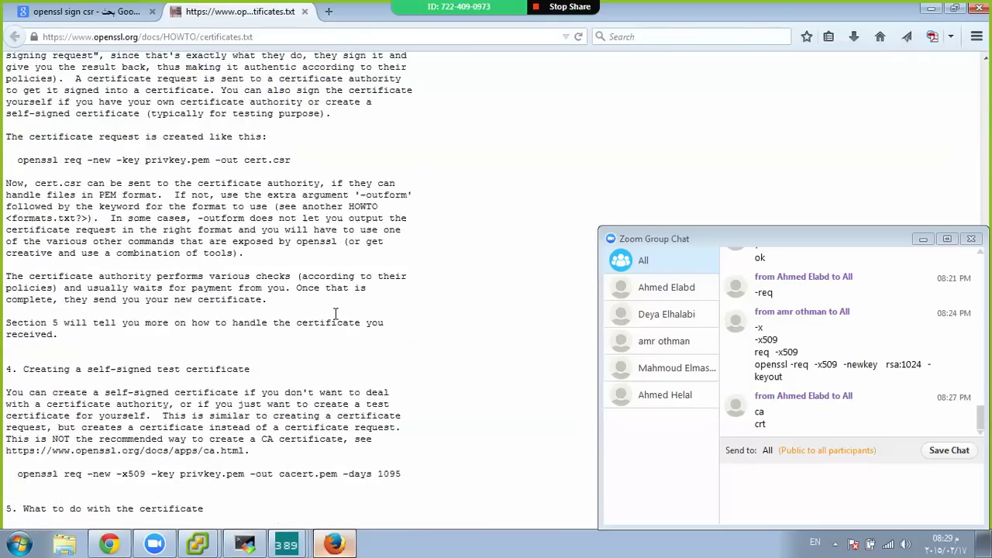
key("ctrl+w")
scroll(533, 186, "up", 6)
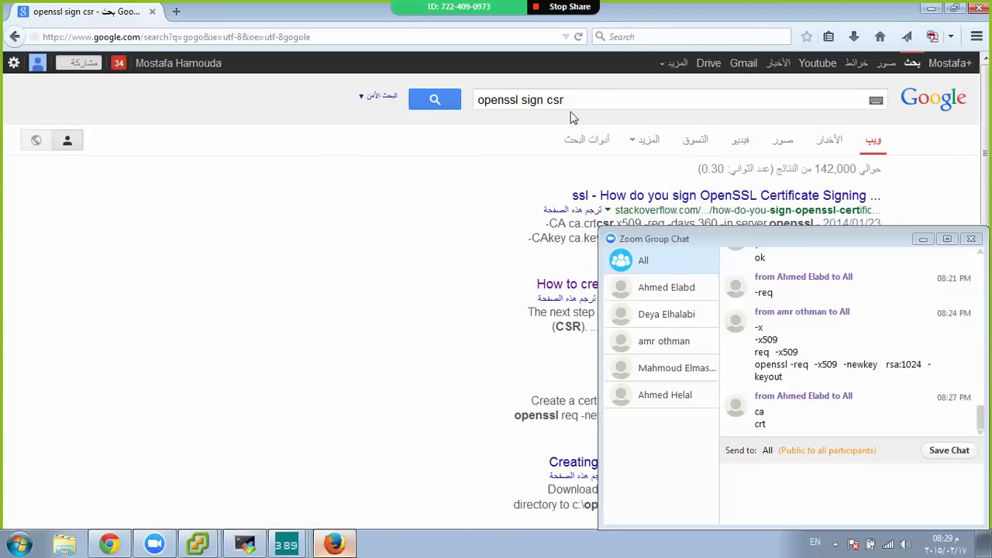
Open the Stack Overflow, DigiCert CSR and antoinesolutions certificate-request results in new Firefox tabs
left_click(922, 239)
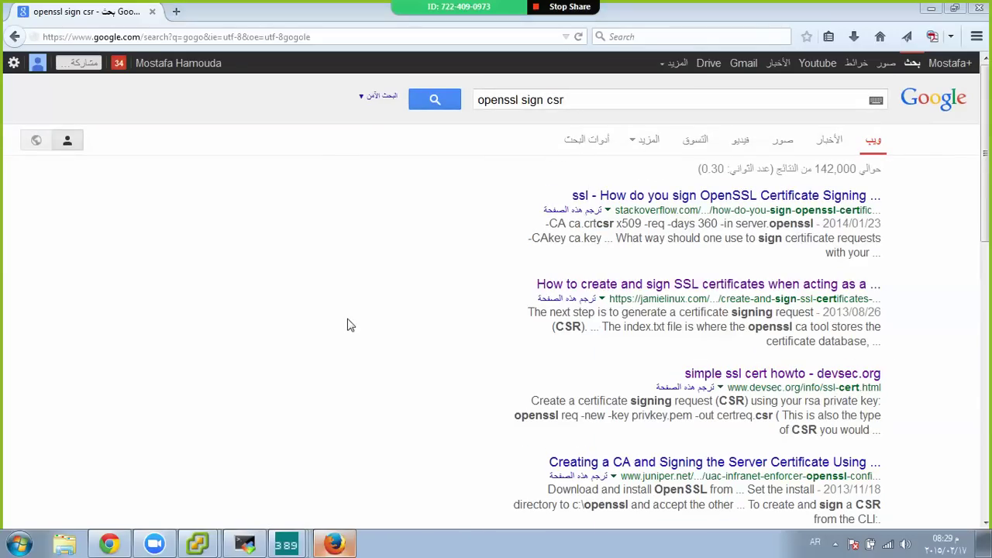
middle_click(712, 198)
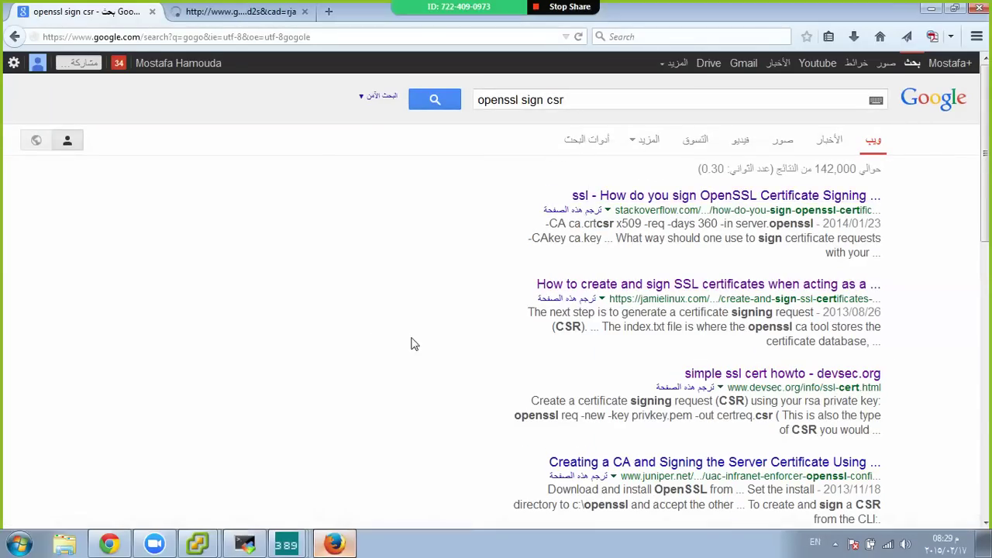
scroll(432, 365, "down", 5)
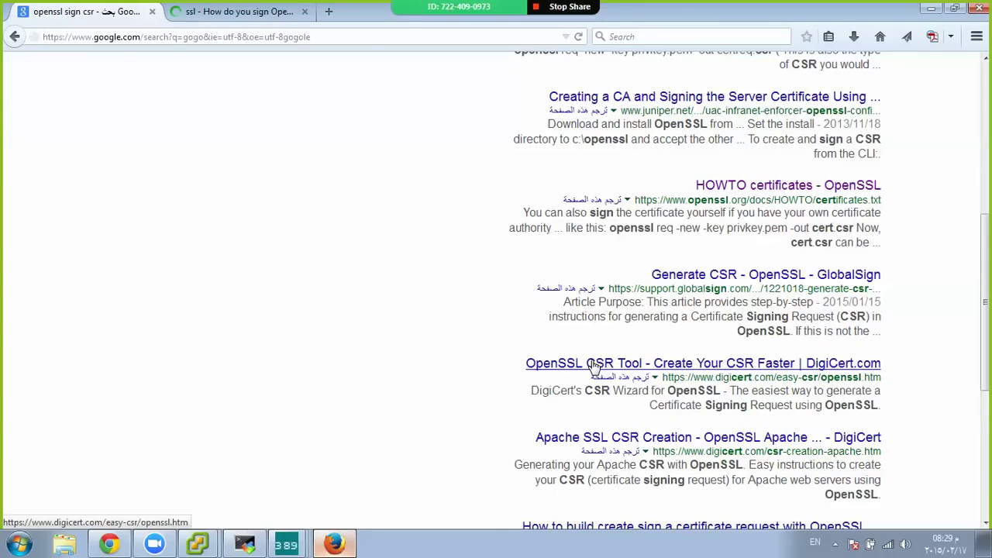
middle_click(597, 364)
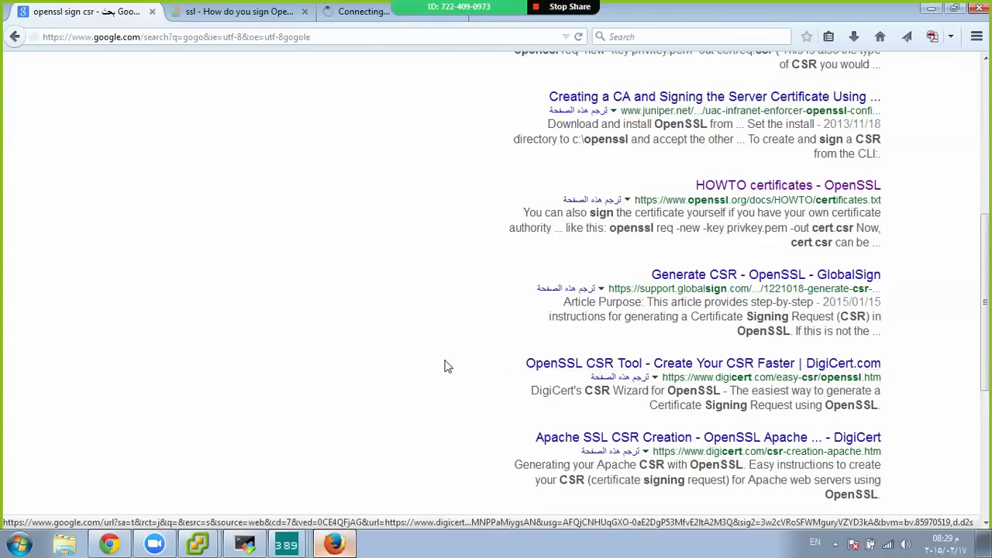
scroll(427, 369, "down", 2)
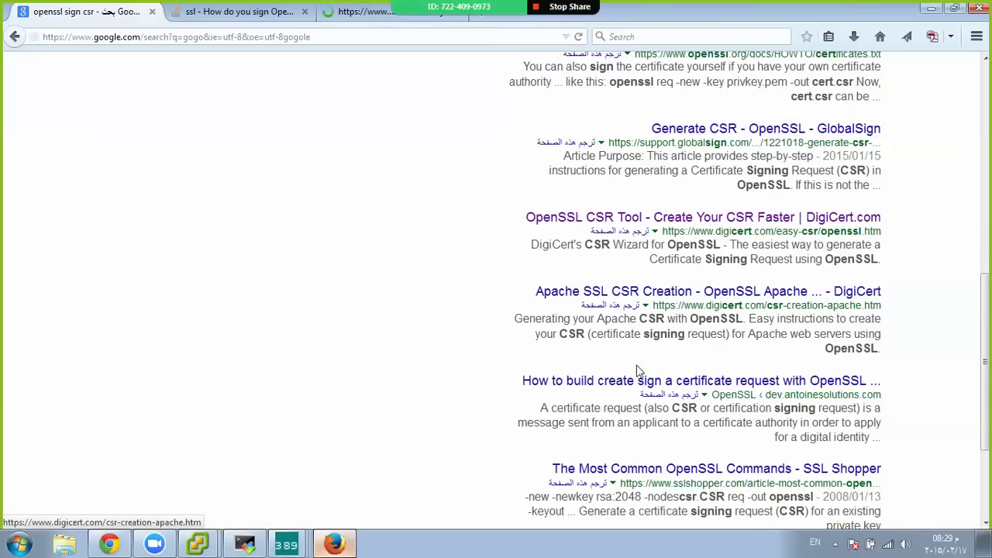
middle_click(630, 386)
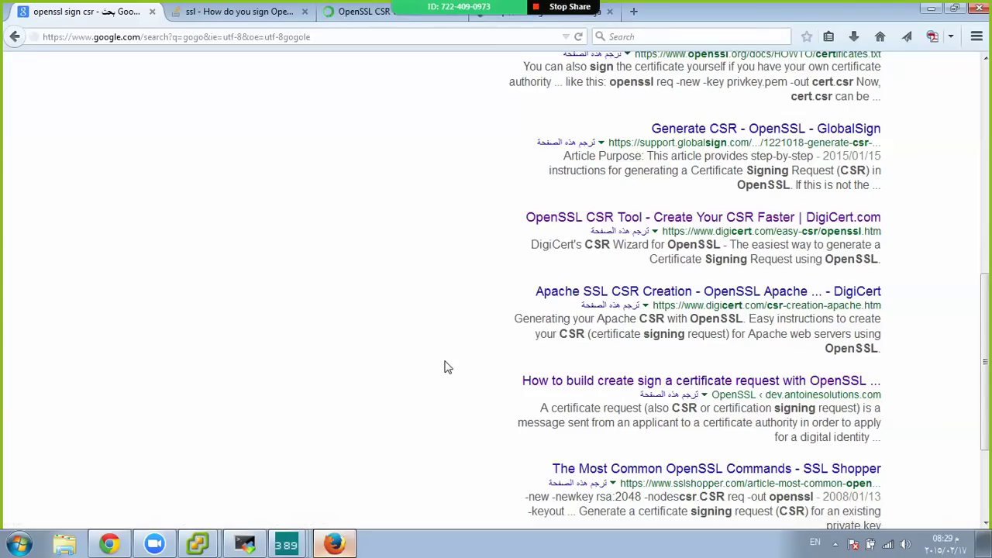
Close the Stack Overflow and DigiCert tabs, scroll to Sign a Certificate Request, and restore MobaXterm below
key("ctrl+Tab")
scroll(447, 367, "up", 1)
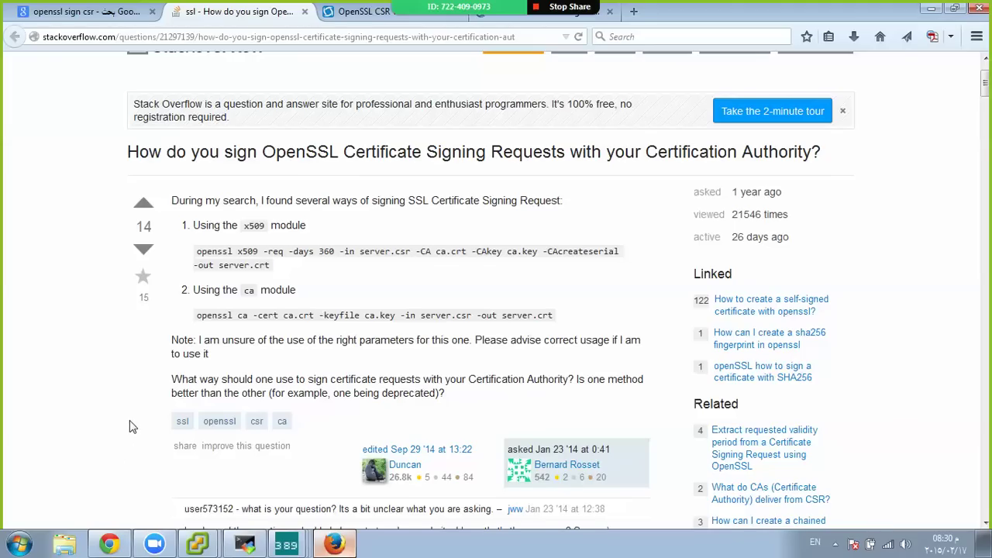
scroll(101, 405, "down", 8)
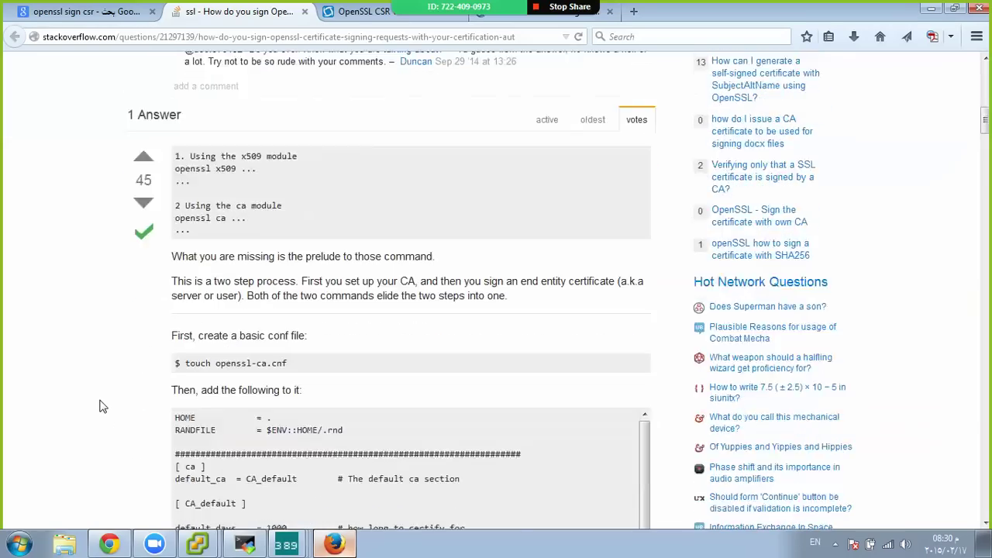
scroll(102, 406, "down", 3)
key("ctrl+w")
scroll(101, 405, "down", 10)
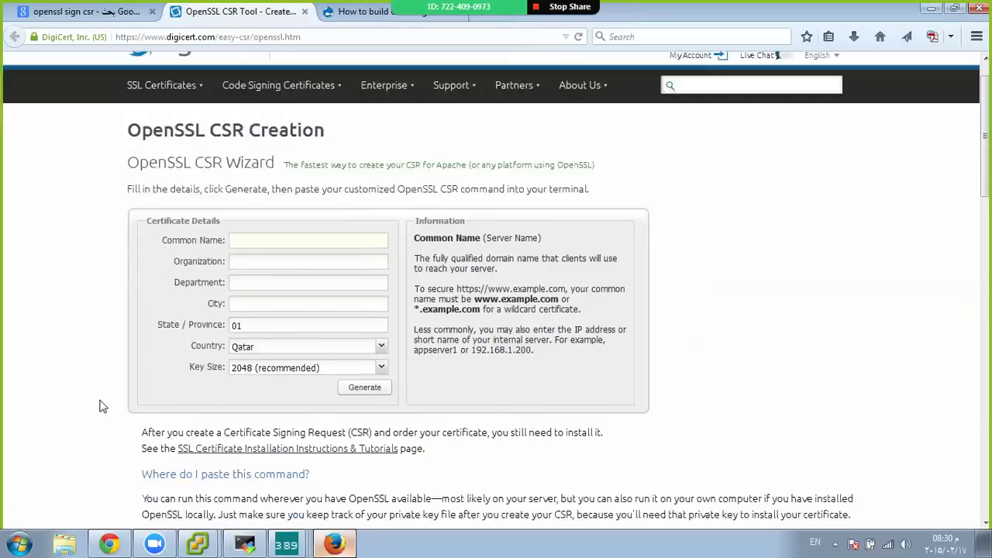
scroll(102, 405, "down", 3)
key("ctrl+w")
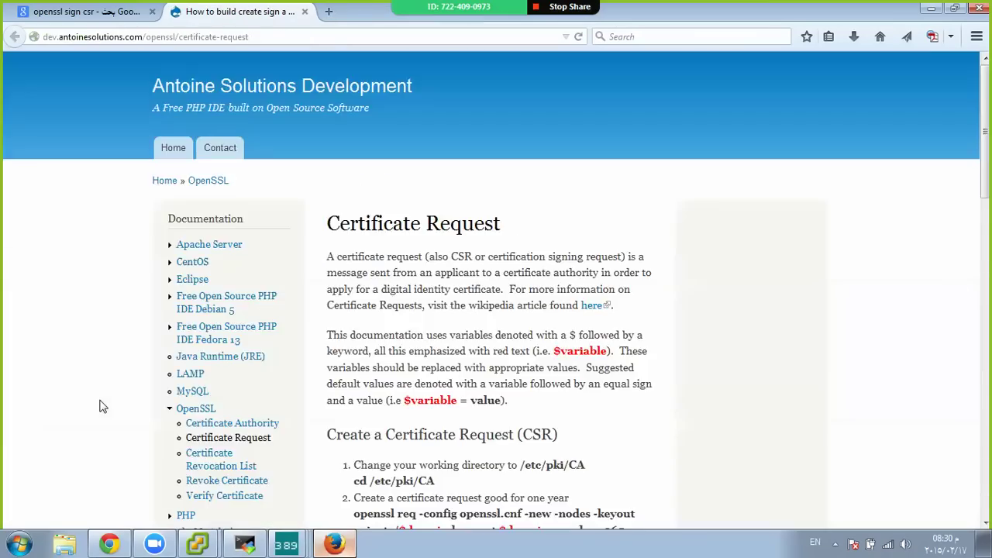
scroll(101, 405, "down", 7)
scroll(101, 405, "down", 4)
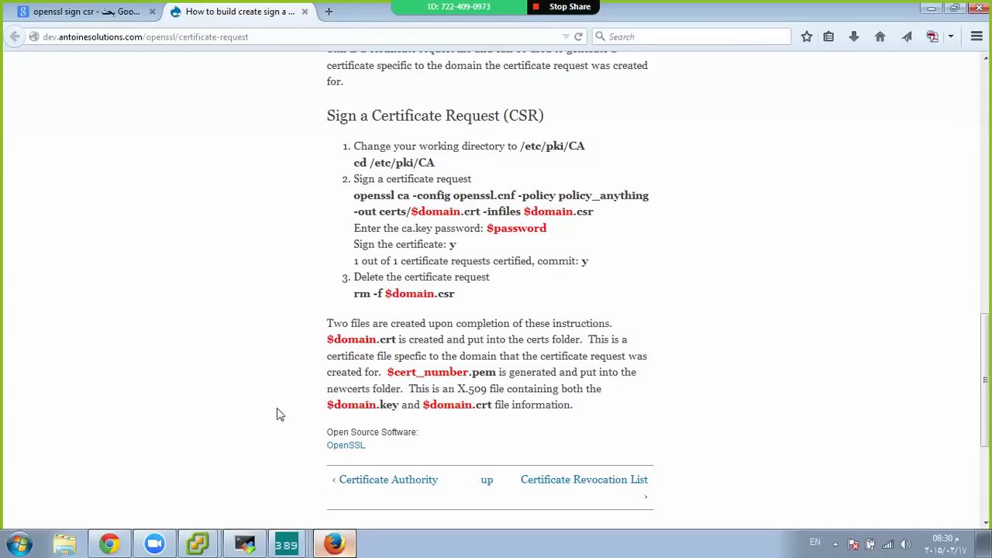
left_click_drag(374, 7, 509, 347)
Clear the terminal and run 'openssl ca -in srv1.csr -out srv1.crt'
left_click(496, 388)
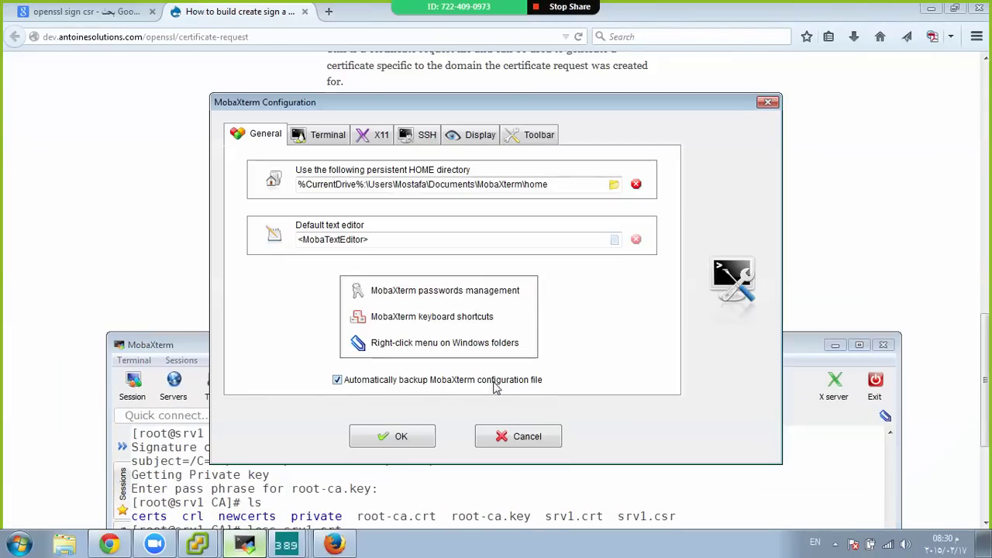
left_click(502, 439)
key("ctrl+l")
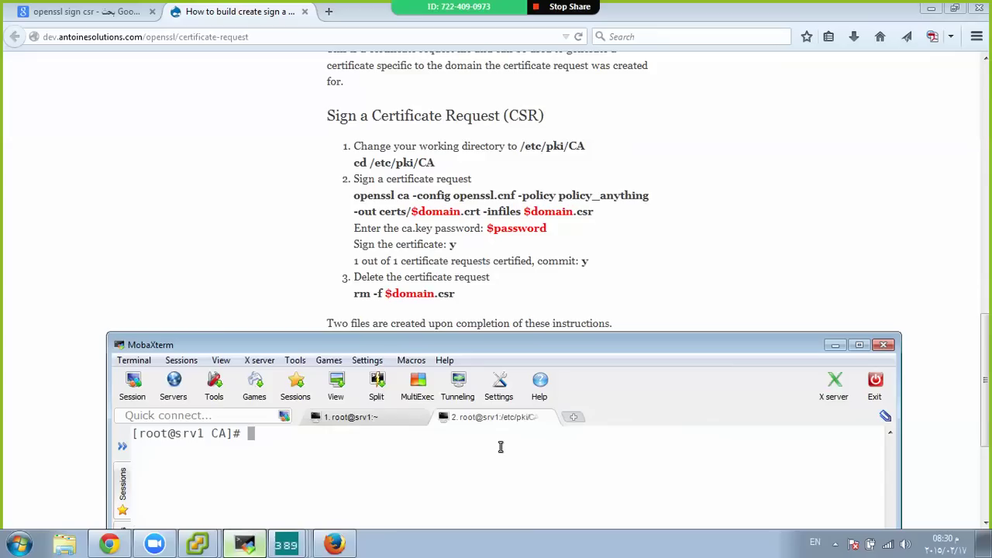
type("openssl ca")
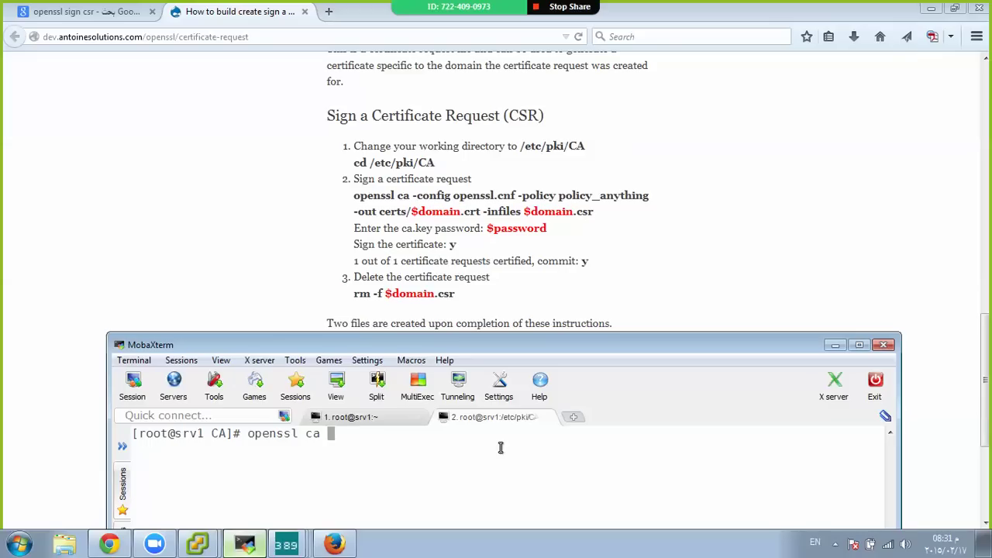
type("-in s")
type("r")
key("Tab")
type("-ou")
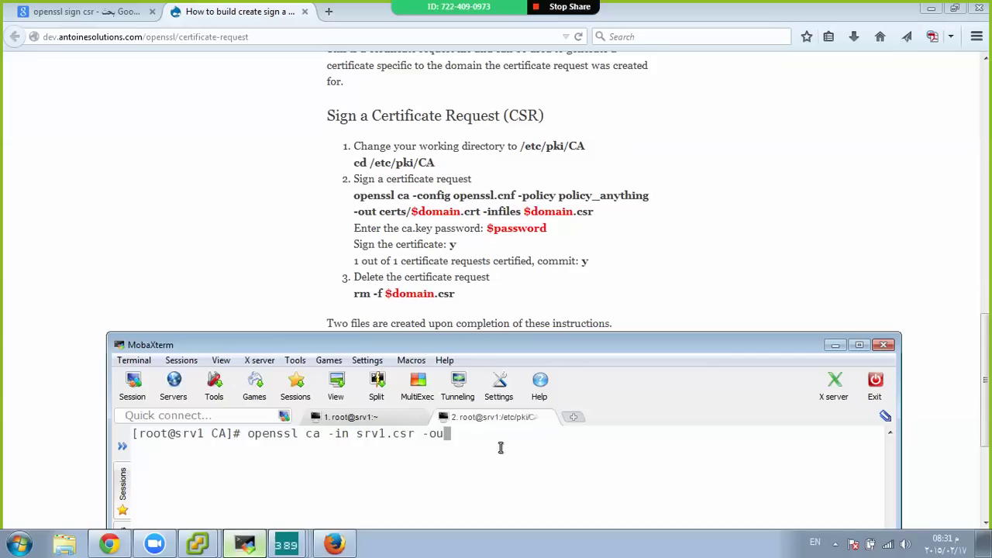
type("t sr")
key("Tab")
key("BackSpace")
key("BackSpace")
key("BackSpace")
type("rt")
key("Return")
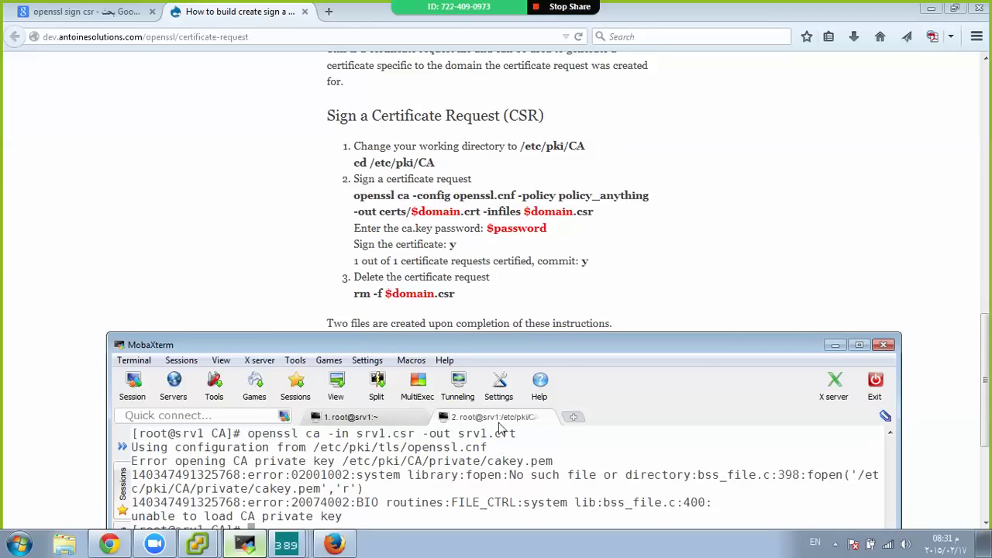
Move the terminal to the top-left and inspect the missing cakey.pem path in the error
left_click_drag(499, 352, 522, 252)
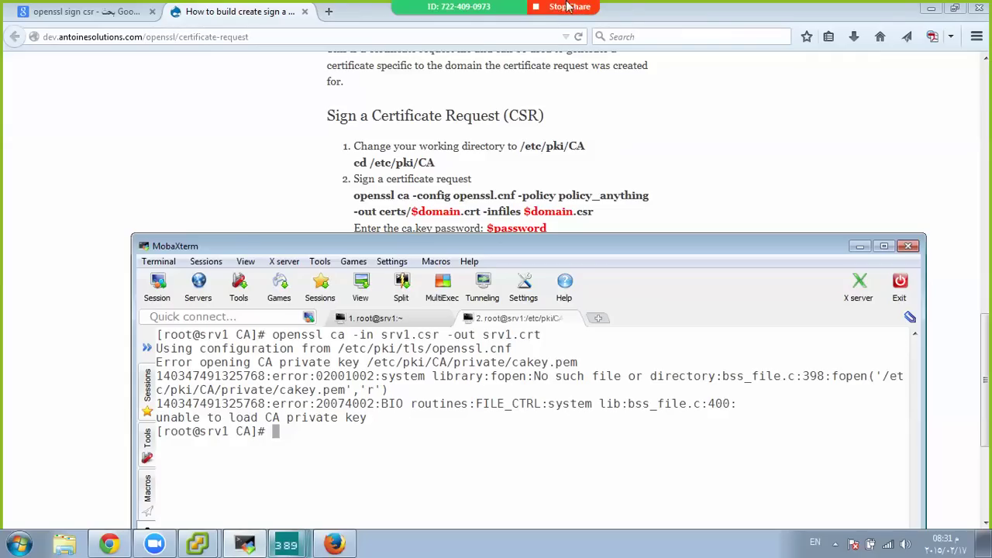
mouse_move(562, 9)
left_click(673, 14)
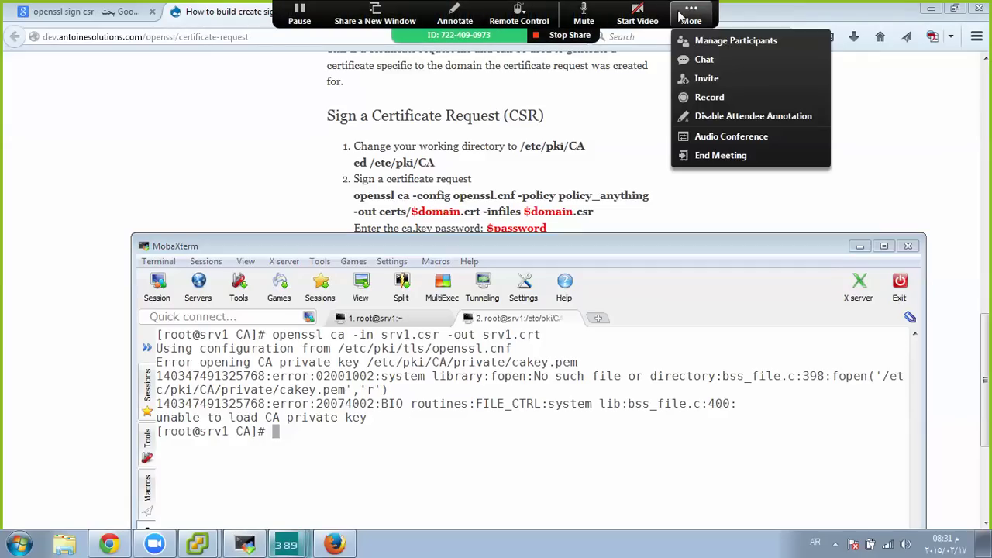
left_click(697, 54)
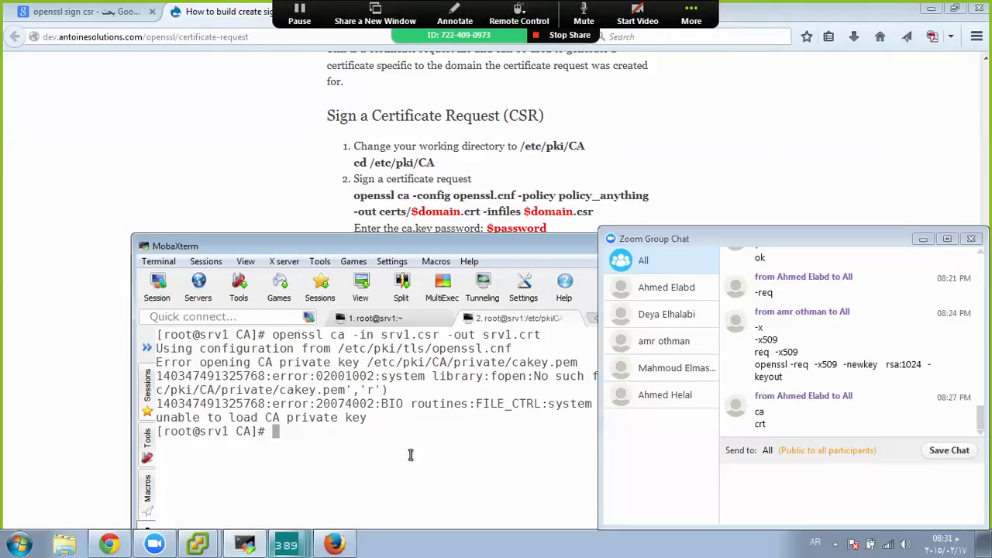
left_click_drag(362, 242, 253, 73)
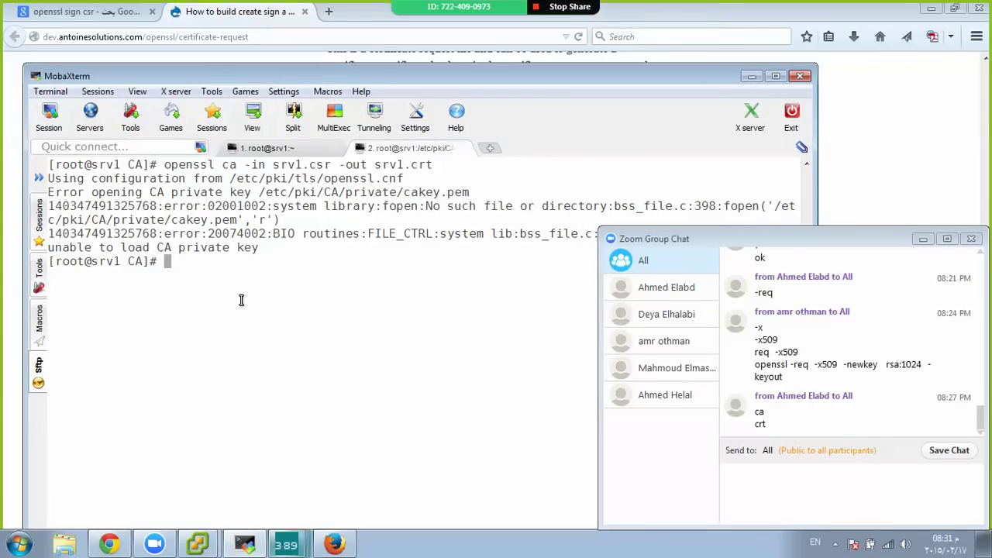
left_click_drag(444, 79, 419, 37)
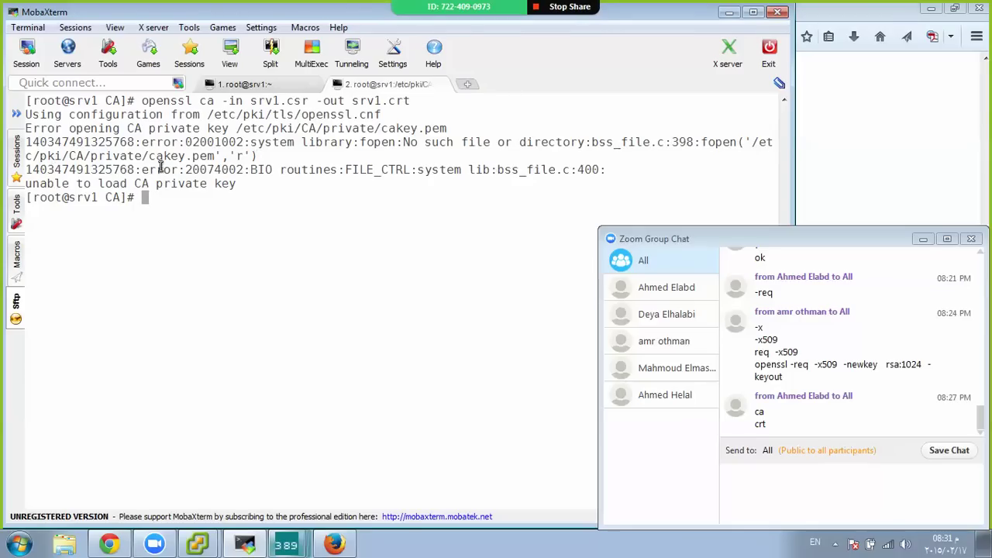
double_click(183, 155)
left_click(183, 156)
mouse_move(306, 23)
left_mouse_down()
mouse_move(307, 106)
mouse_move(300, 17)
left_mouse_up()
List the CA directory with ls and copy the root-ca.key file name
type("ls")
key("Return")
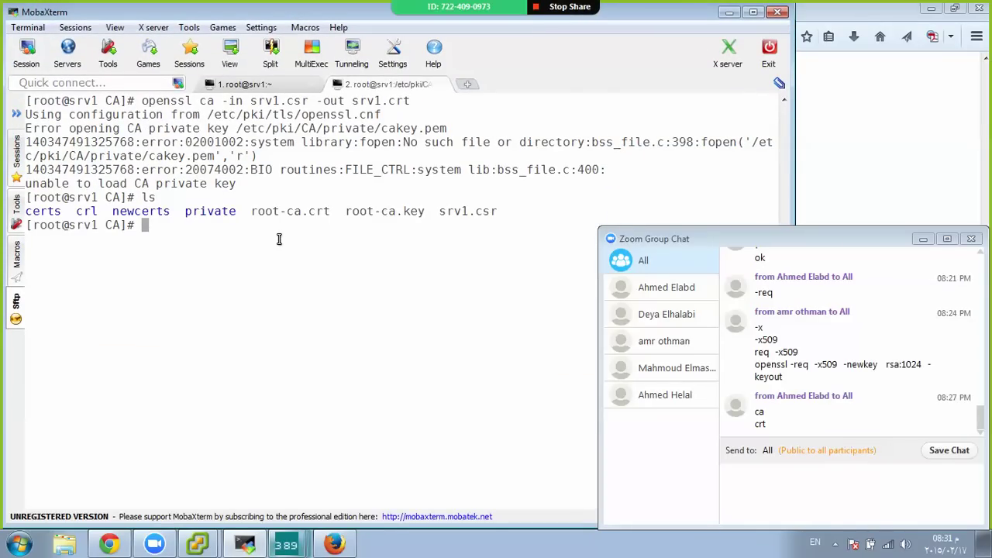
double_click(394, 214)
right_click(395, 216)
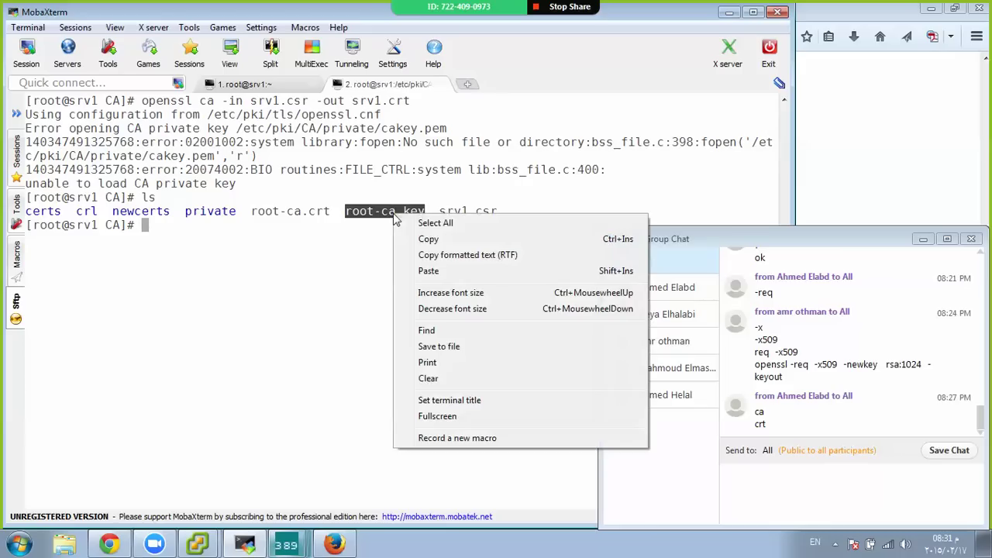
left_click(427, 240)
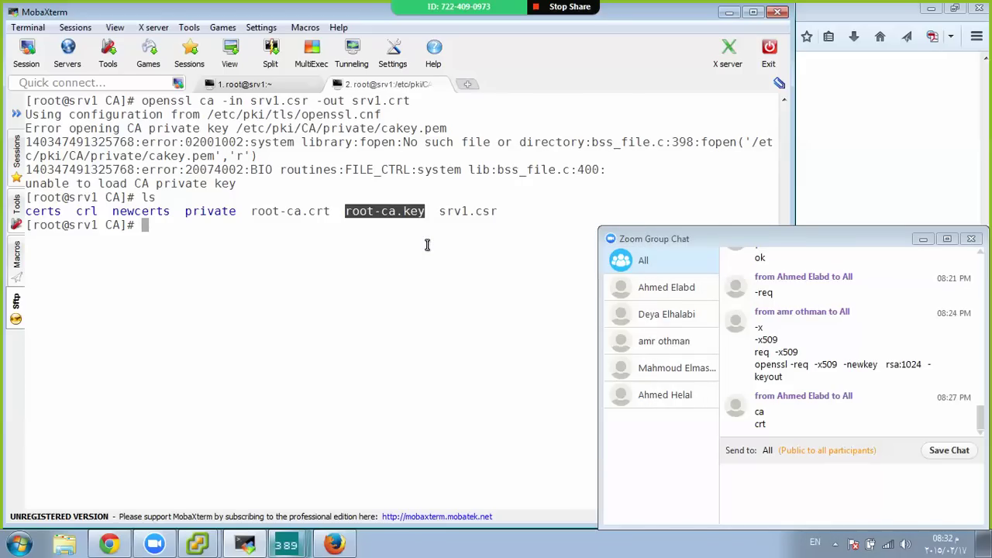
Open /etc/pki/tls/openssl.cnf in vim
type("vim /e")
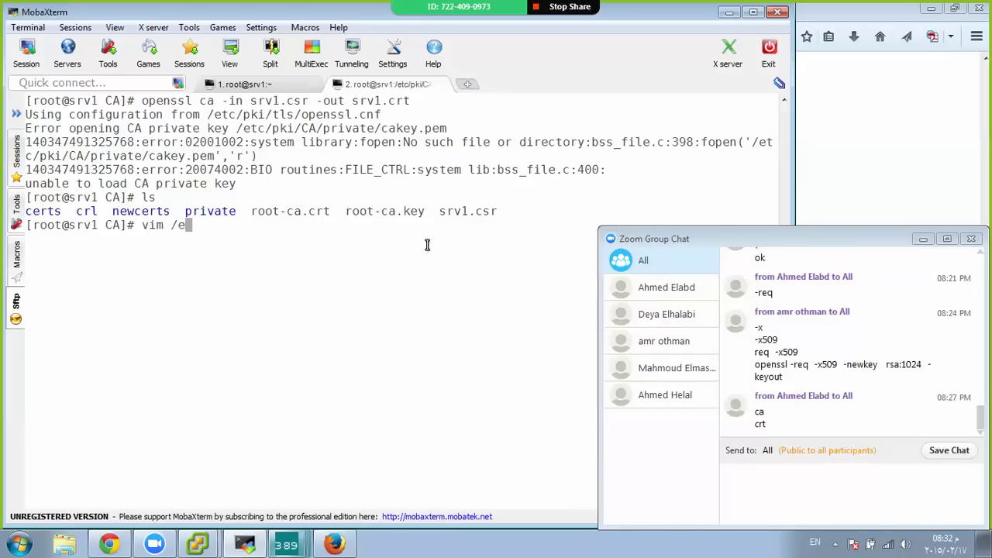
type("tc/pki/t")
key("Tab")
key("Tab")
key("Tab")
key("Tab")
key("Tab")
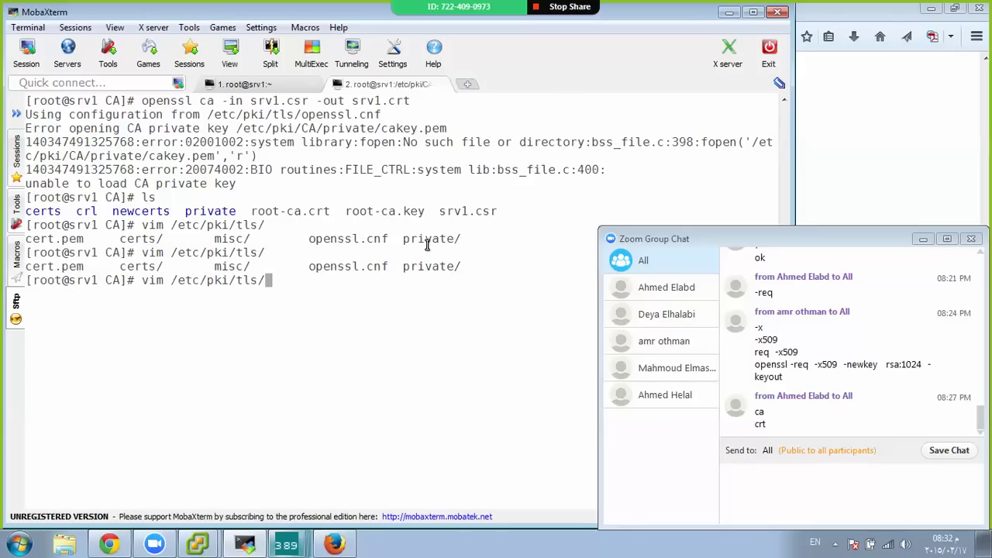
type("openssl.cnf")
key("Return")
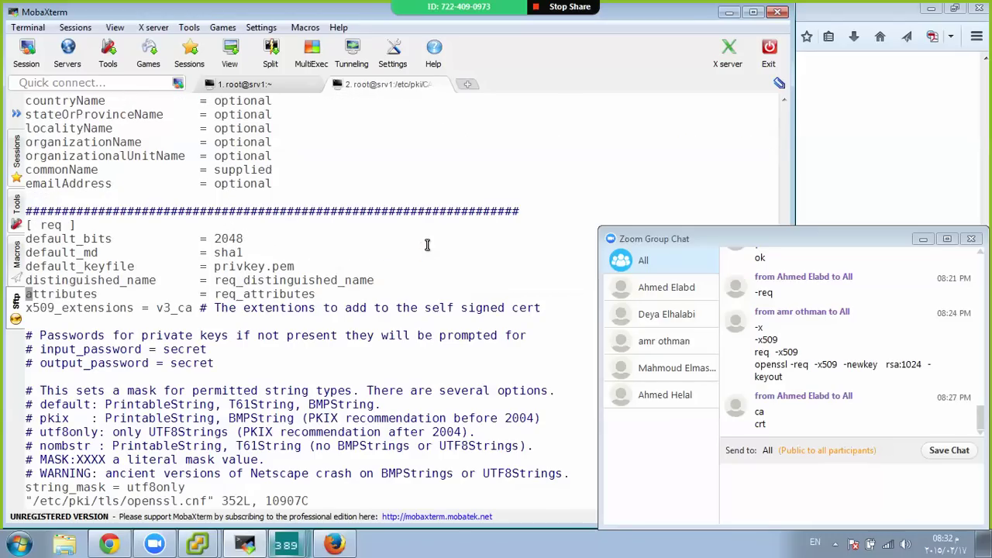
Go to the [ CA_default ] section and select the private_key, serial and certificate paths
key("Up")
key("Up")
key("Up")
key("Up")
key("Up")
key("Up")
key("Up")
key("Up")
key("Up")
key("Up")
key("Up")
key("Up")
key("Up")
key("Up")
key("Up")
key("Up")
key("Up")
key("Up")
key("Up")
key("Up")
key("Up")
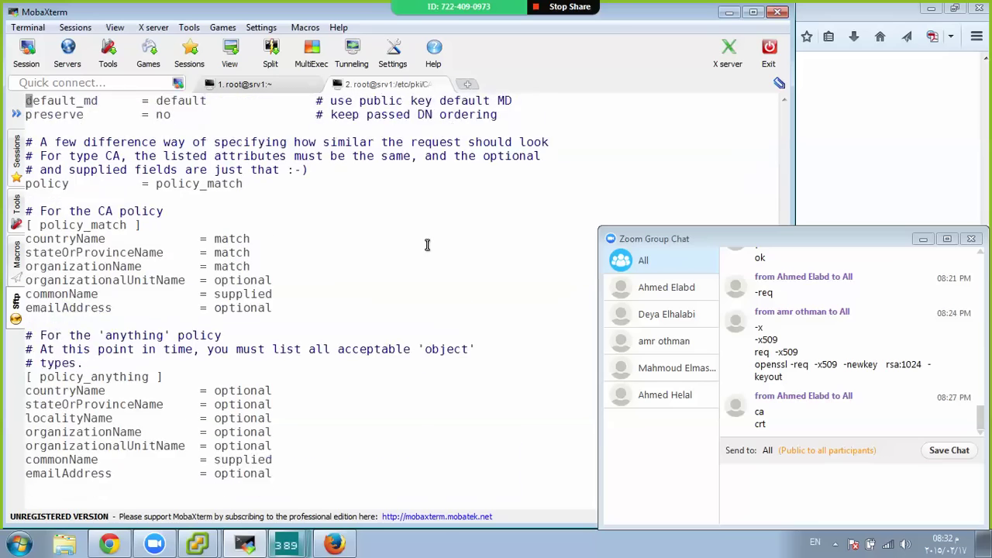
key("Up")
key("Up")
key("Up")
key("Up")
key("Up")
key("Up")
key("Up")
key("Up")
key("Up")
key("Up")
key("Up")
key("Up")
key("Up")
key("Up")
key("Up")
key("Up")
key("Up")
key("Up")
key("Up")
key("Up")
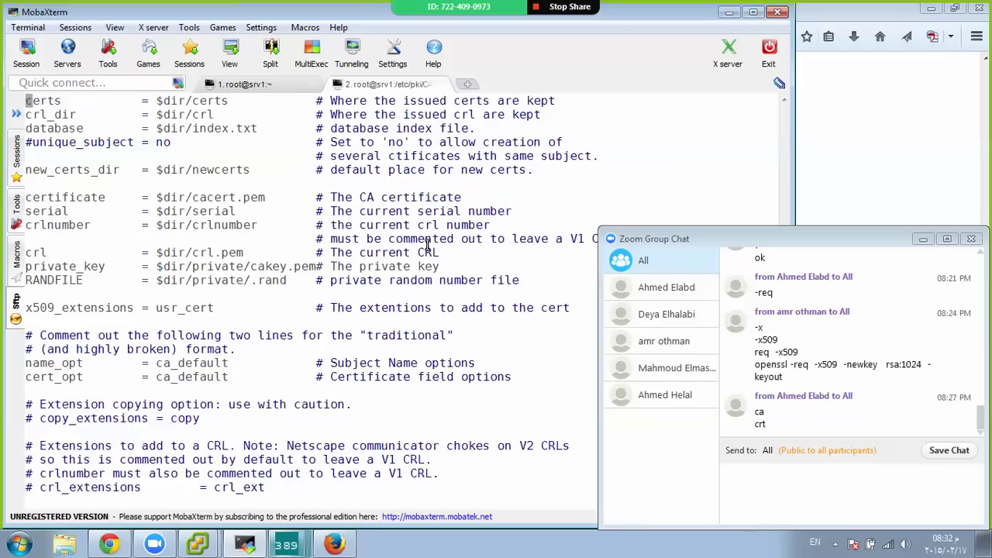
key("Up")
key("Up")
key("Up")
key("Up")
key("Up")
key("Up")
key("Up")
key("Up")
key("Up")
key("Up")
key("Down")
key("Down")
key("Down")
key("End")
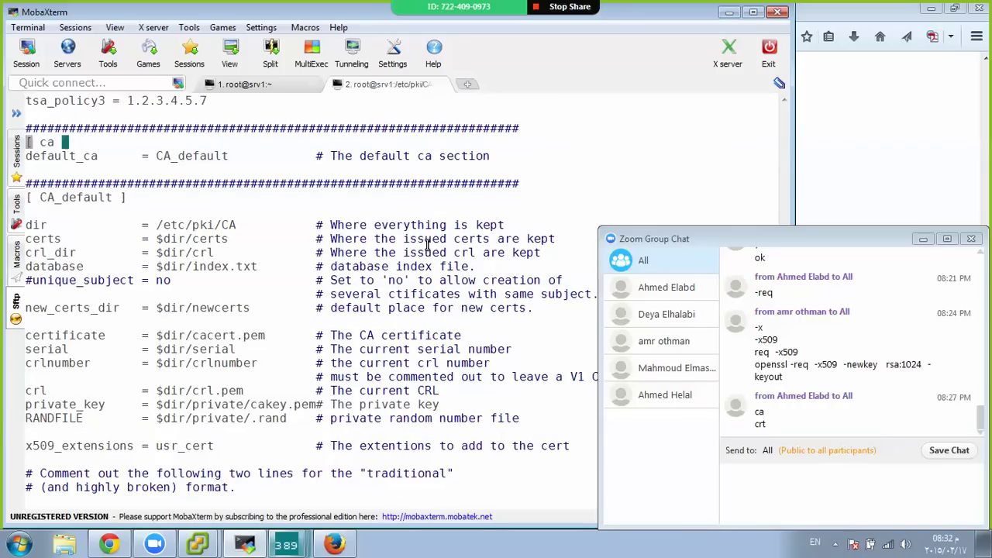
key("Down")
key("Down")
key("Down")
key("Down")
key("Down")
key("Down")
key("Home")
key("Down")
key("Down")
key("Down")
key("Down")
key("Down")
key("Down")
key("Down")
key("Down")
key("Down")
key("Down")
key("Down")
key("Down")
key("Down")
key("Right")
key("Right")
key("Right")
key("Right")
key("Right")
key("Right")
key("Right")
key("Right")
key("Right")
key("Right")
double_click(214, 409)
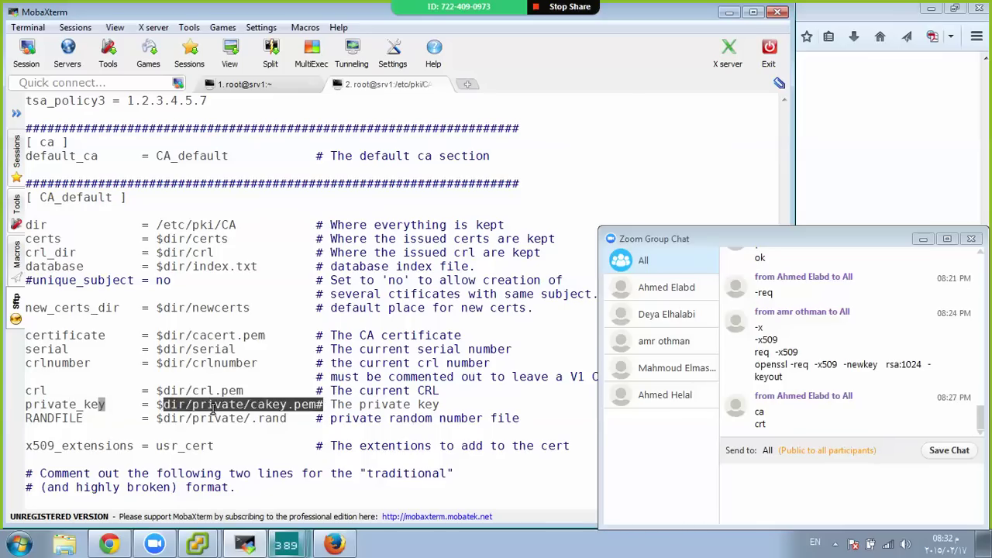
left_click(249, 403)
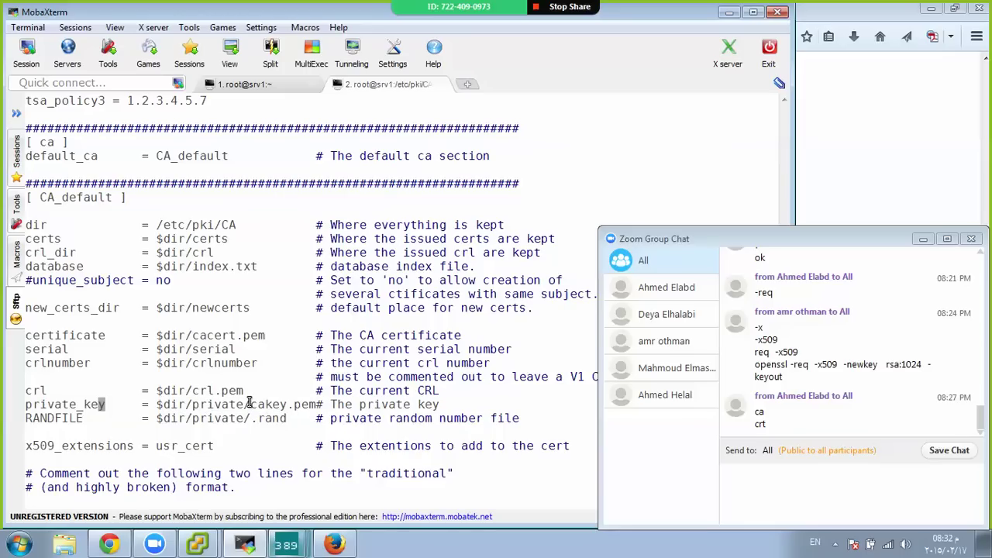
double_click(222, 348)
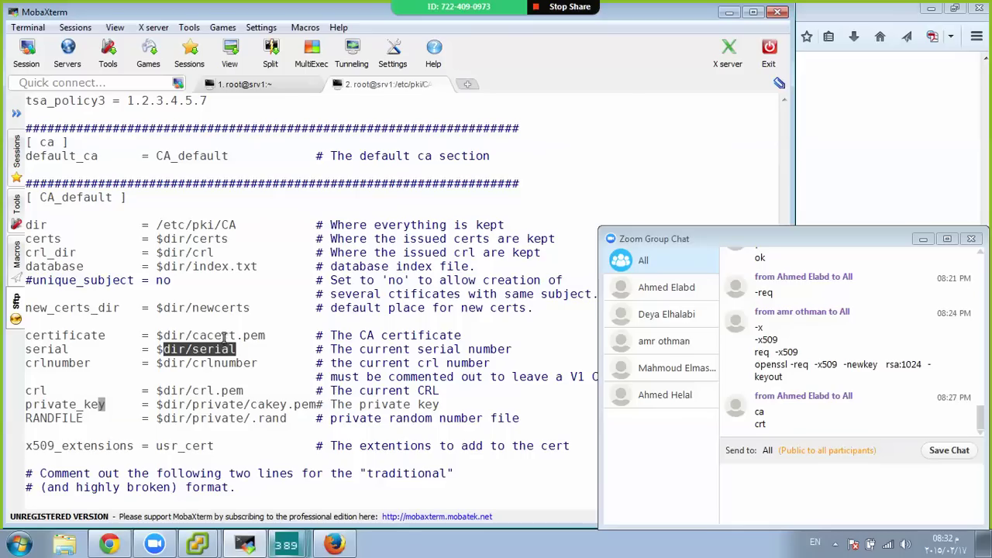
double_click(224, 335)
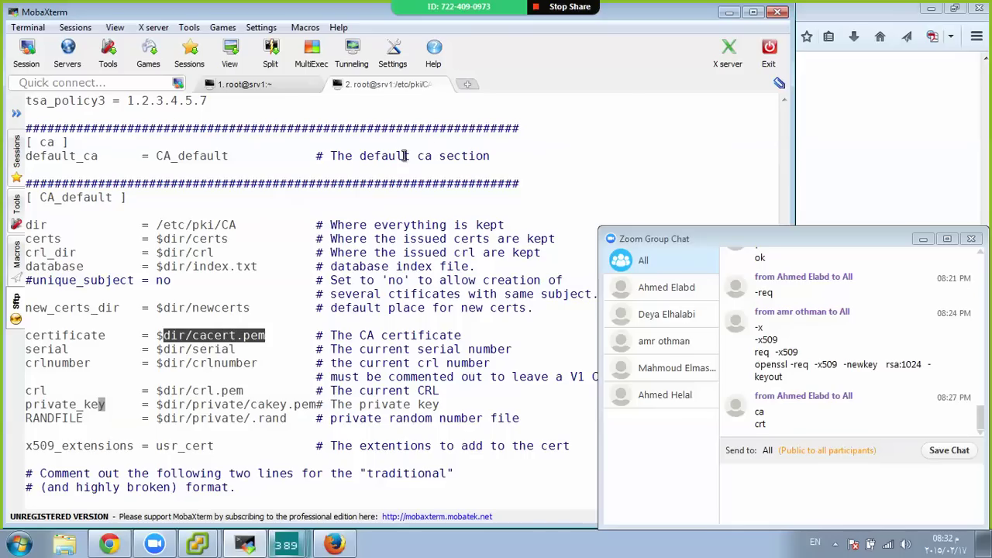
left_click(464, 85)
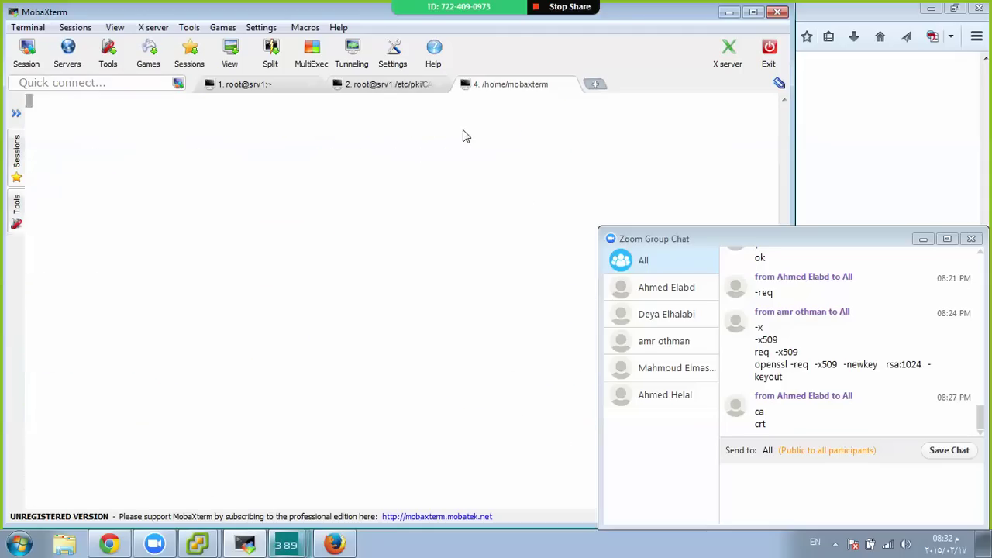
type("ssh root")
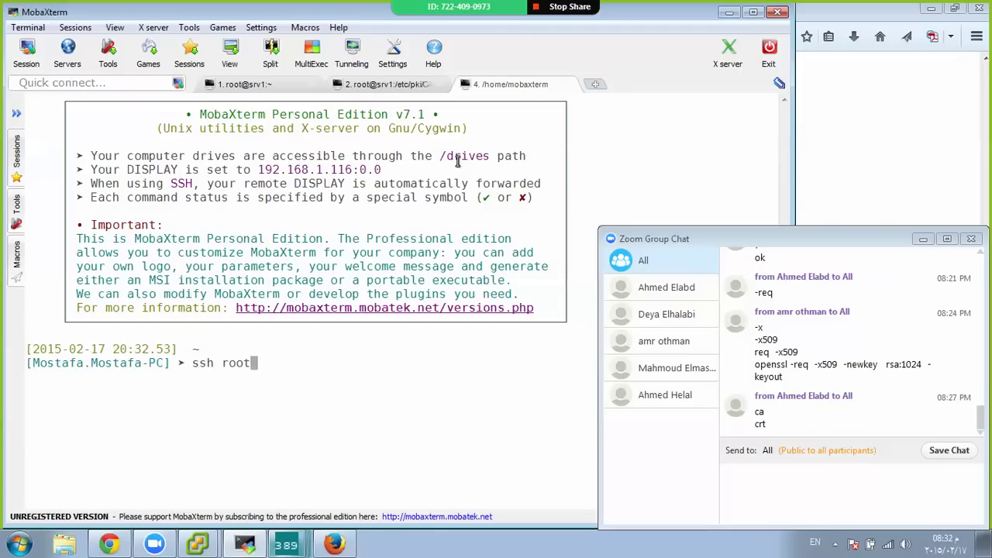
type("@10.122.14.91")
key("Return")
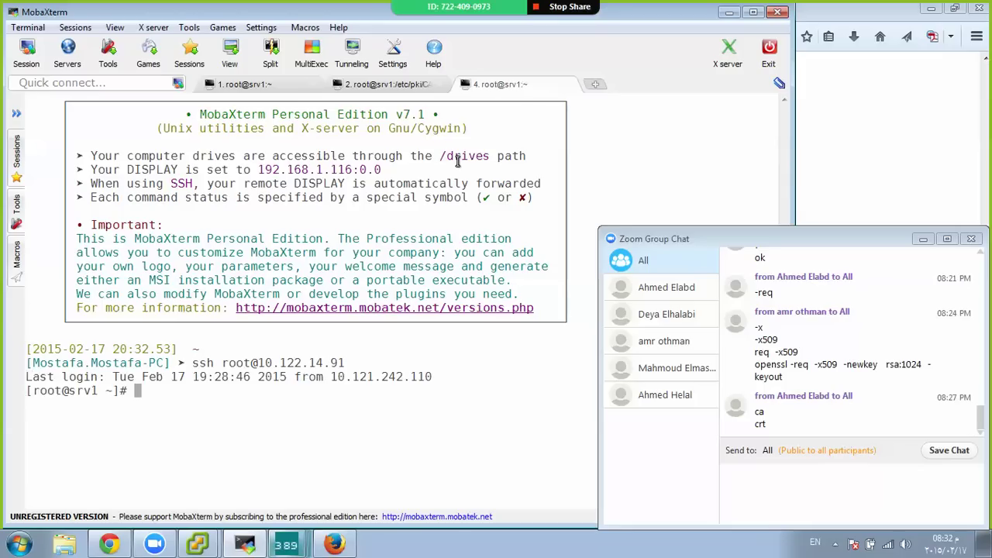
type("cd ")
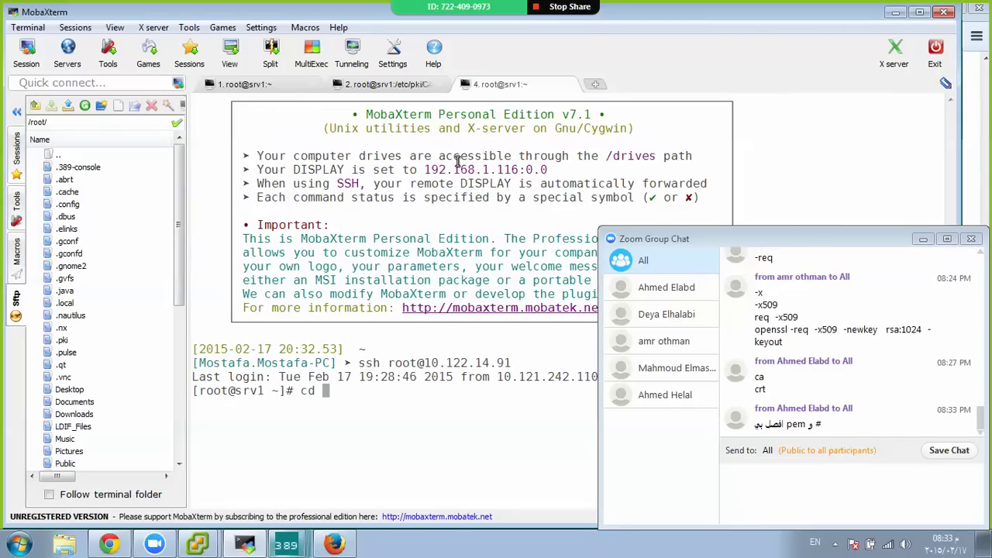
type("/etc/pki/CA/")
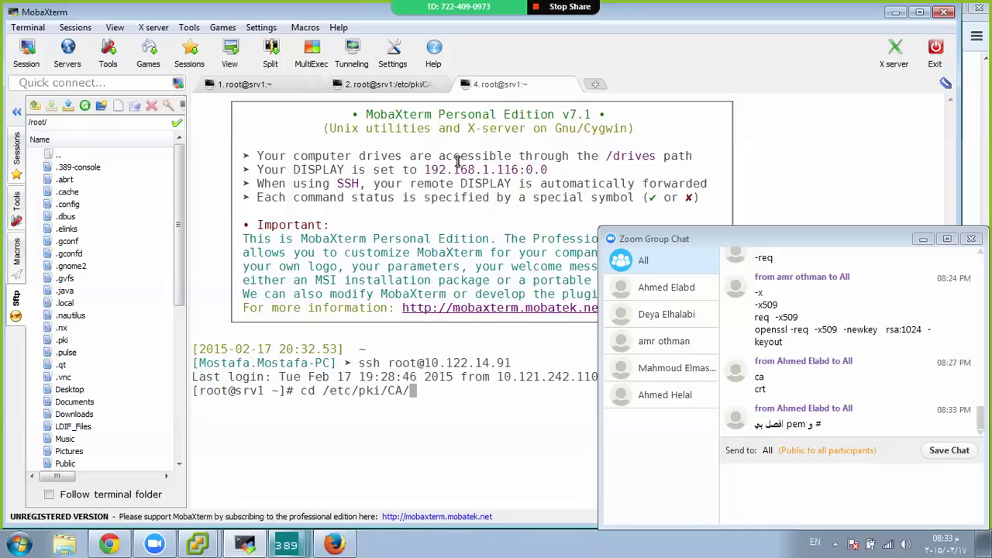
key("Return")
type("ls")
key("Return")
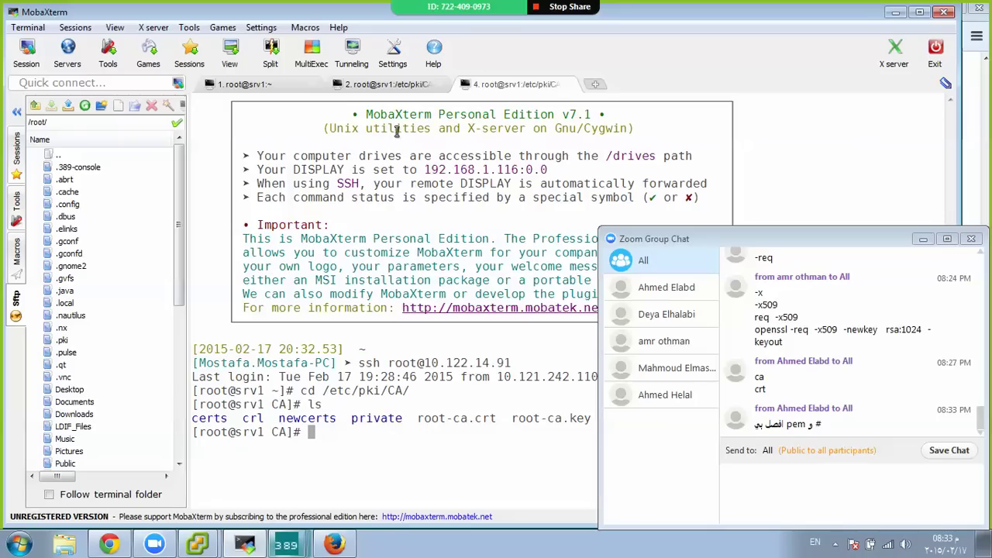
List the empty private/ and certs/ folders, then return to the openssl.cnf session
type("ls pr")
key("Tab")
key("Return")
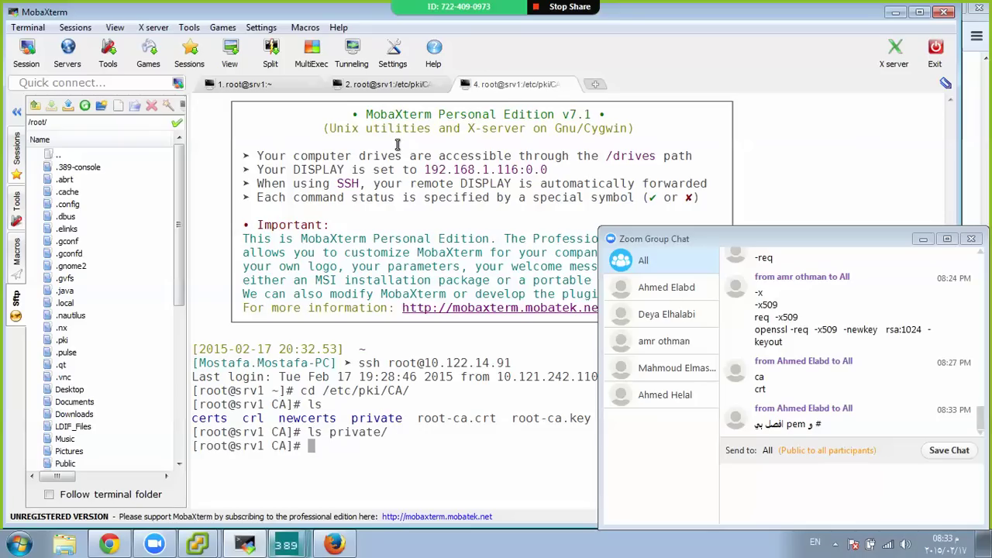
key("Return")
type("ls ce")
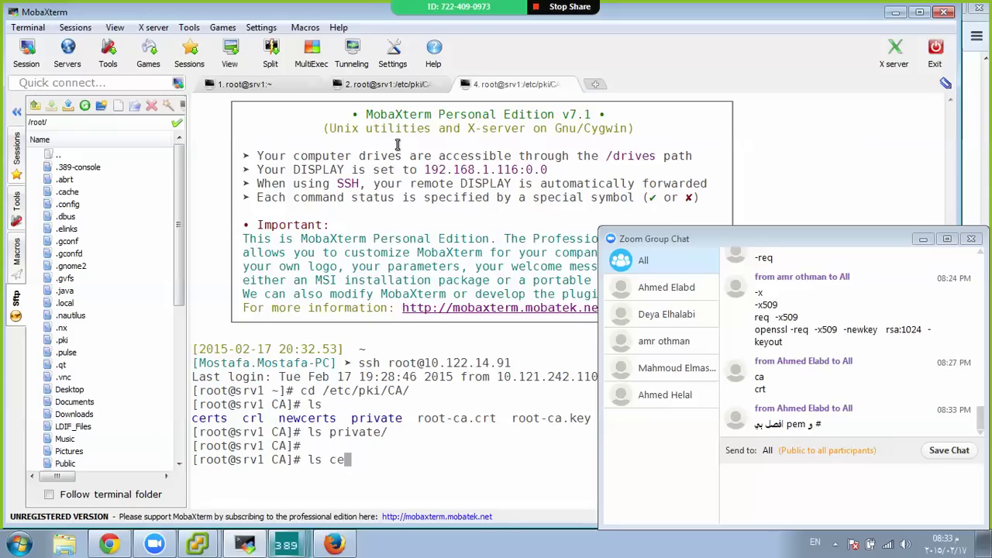
key("Tab")
key("Return")
key("ctrl+Tab")
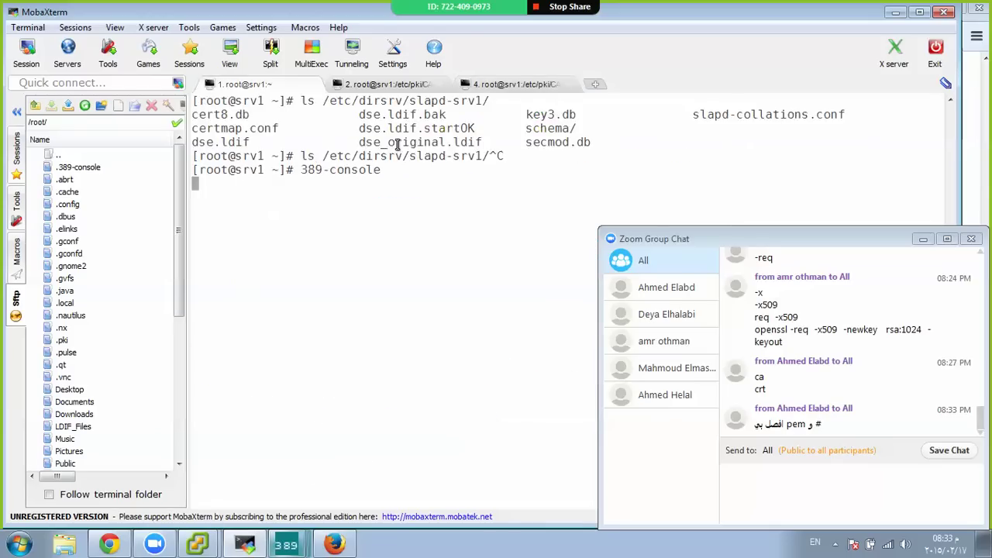
key("ctrl+Tab")
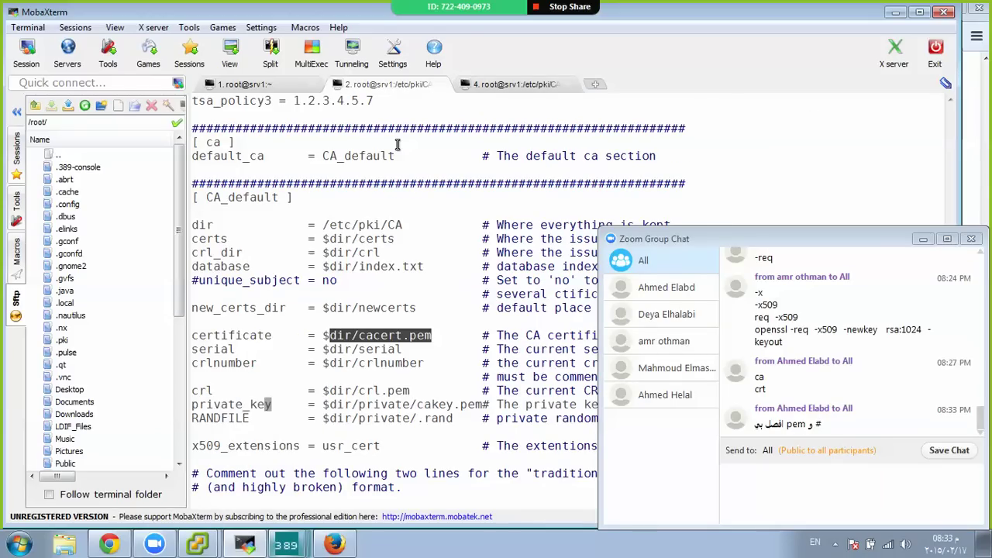
Replace cacert.pem with root-ca.crt in the certificate setting, copying the name from the listing tab
left_click(410, 328)
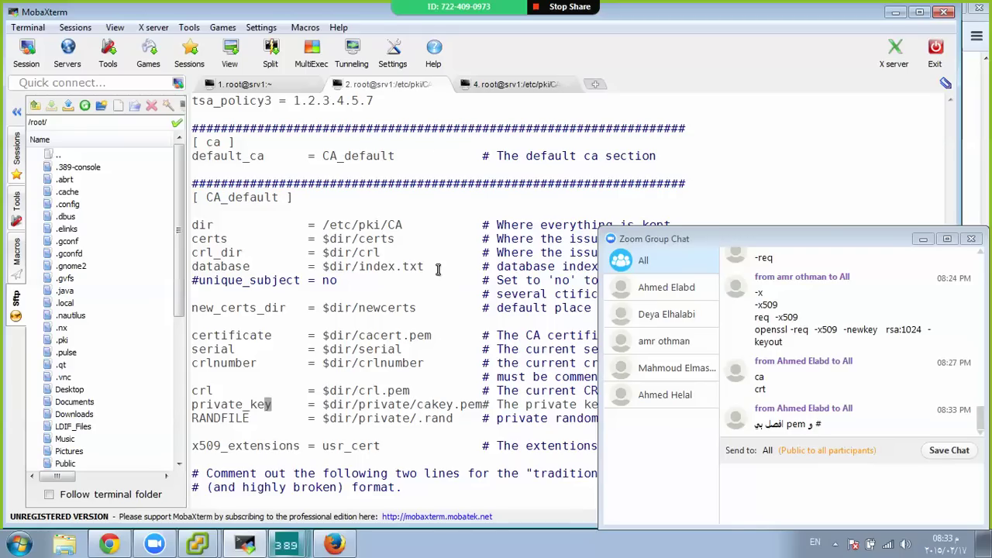
key("Up")
key("Up")
key("Up")
key("Up")
key("Up")
key("Up")
key("Up")
key("Up")
key("Up")
key("Up")
key("Up")
key("Up")
key("Left")
key("Left")
key("Left")
key("Left")
key("Left")
key("Left")
key("Left")
key("Left")
key("Left")
key("Left")
key("Left")
key("Left")
key("Left")
key("Left")
key("Left")
key("Left")
key("Left")
key("Left")
key("Left")
key("Left")
key("Right")
key("Right")
key("Right")
key("Down")
key("Down")
key("Down")
key("Down")
key("Down")
key("Down")
key("Down")
key("i")
key("Delete")
key("Delete")
key("Delete")
key("Delete")
key("Delete")
key("Delete")
key("Delete")
key("Delete")
key("Delete")
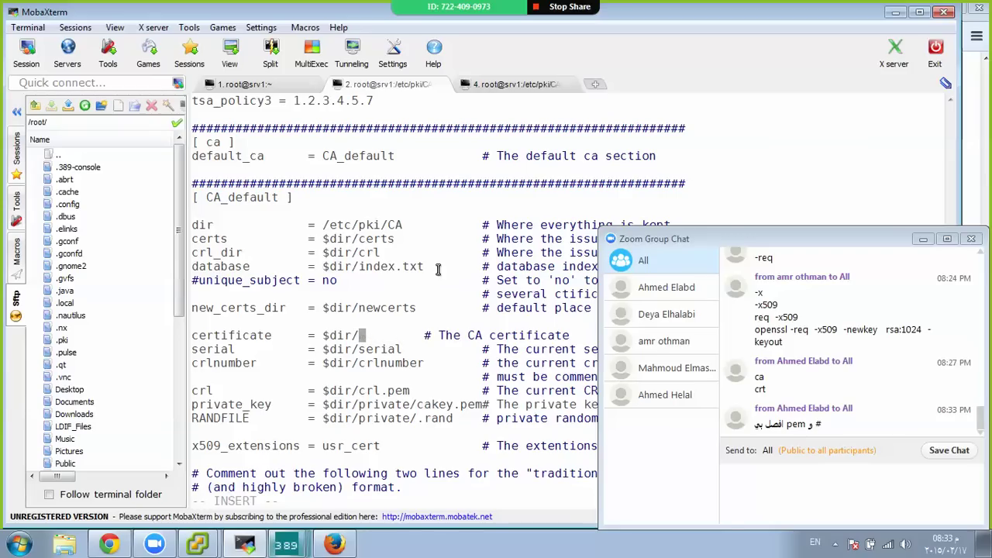
key("ctrl+Tab")
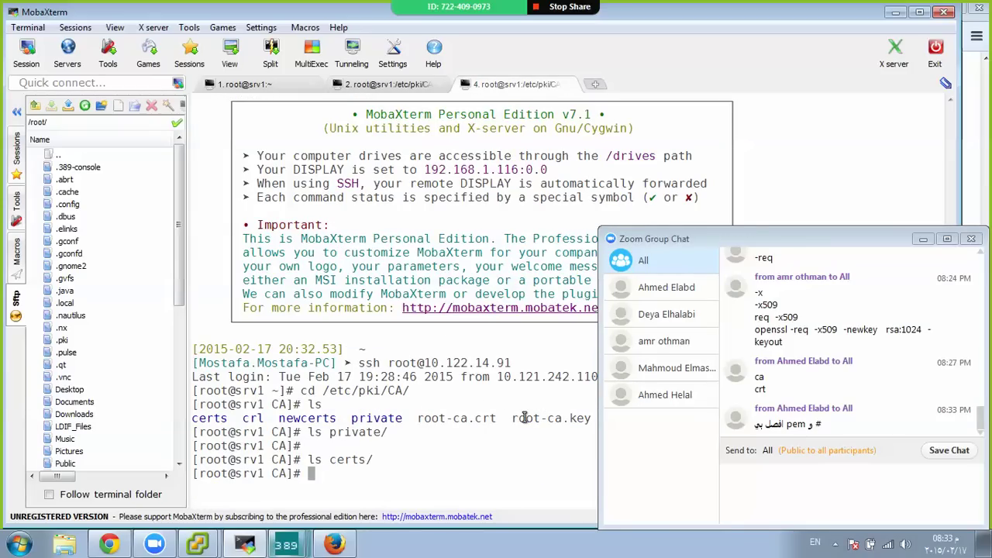
double_click(475, 418)
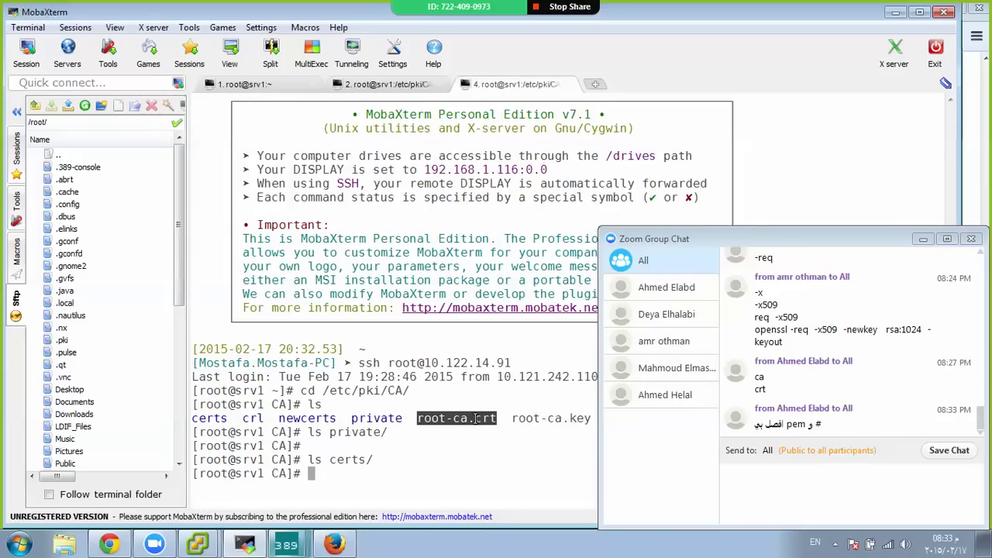
right_click(475, 418)
left_click(517, 214)
key("ctrl+alt+Left")
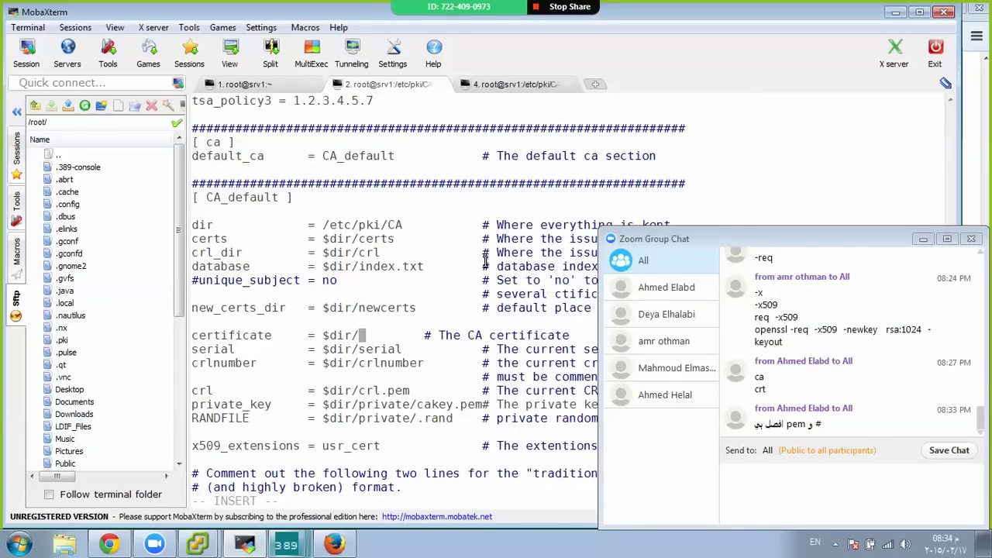
right_click(485, 263)
left_click(512, 319)
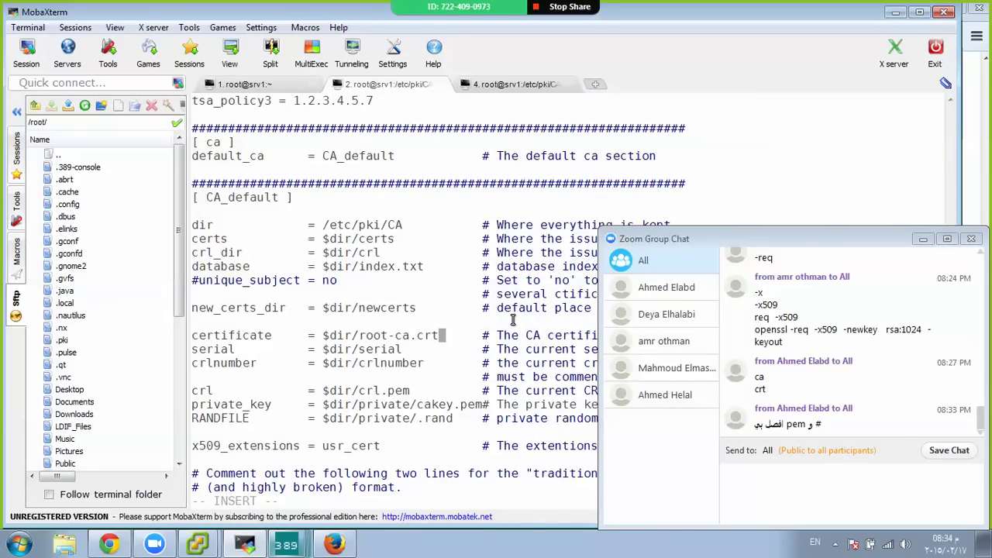
Replace cakey.pem with root-ca.key in the private_key setting
key("Down")
key("Down")
key("Down")
key("Down")
key("Down")
key("Right")
key("Right")
key("Right")
key("Right")
key("Right")
key("Right")
key("Right")
key("Right")
key("BackSpace")
key("BackSpace")
key("BackSpace")
key("BackSpace")
key("BackSpace")
key("BackSpace")
key("BackSpace")
key("BackSpace")
key("BackSpace")
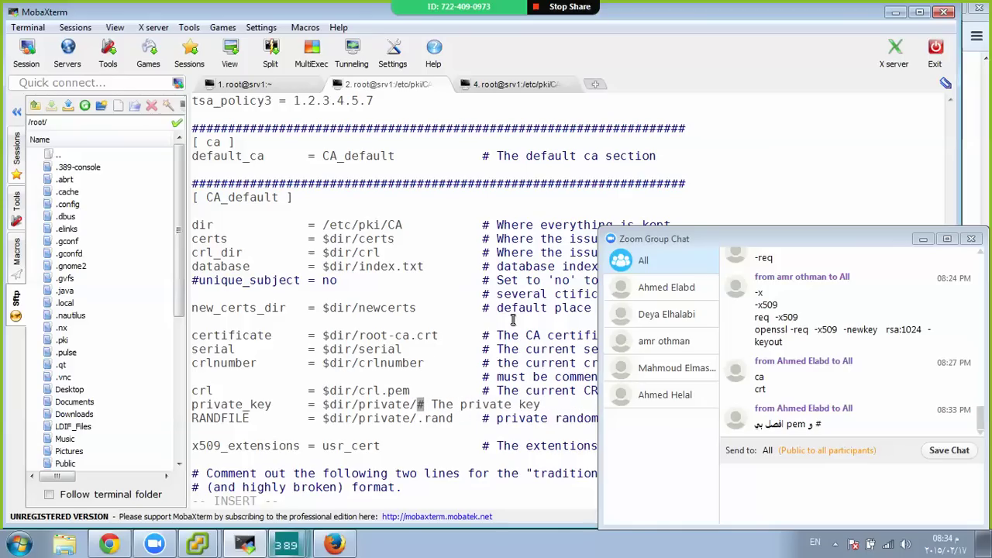
key("ctrl+Tab")
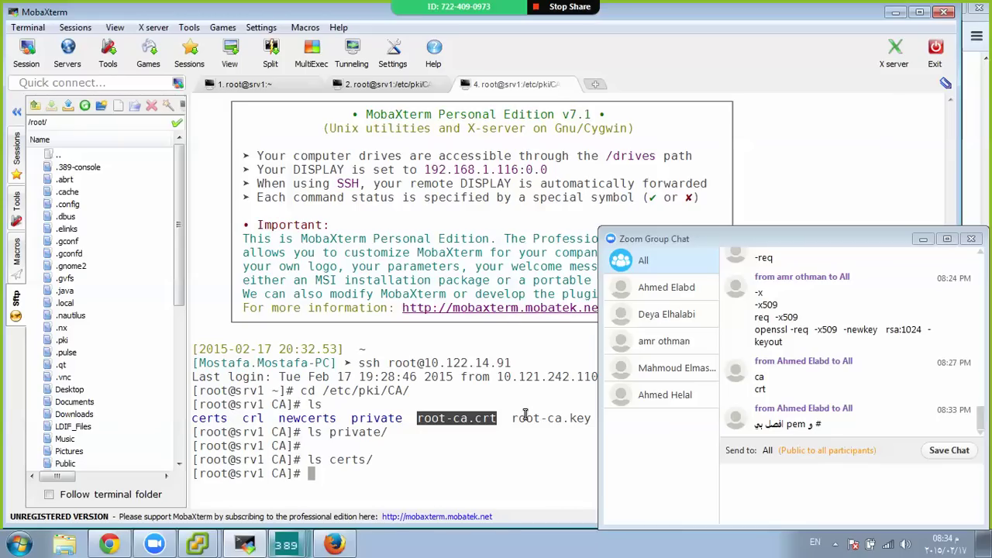
double_click(526, 418)
right_click(528, 419)
left_click(594, 205)
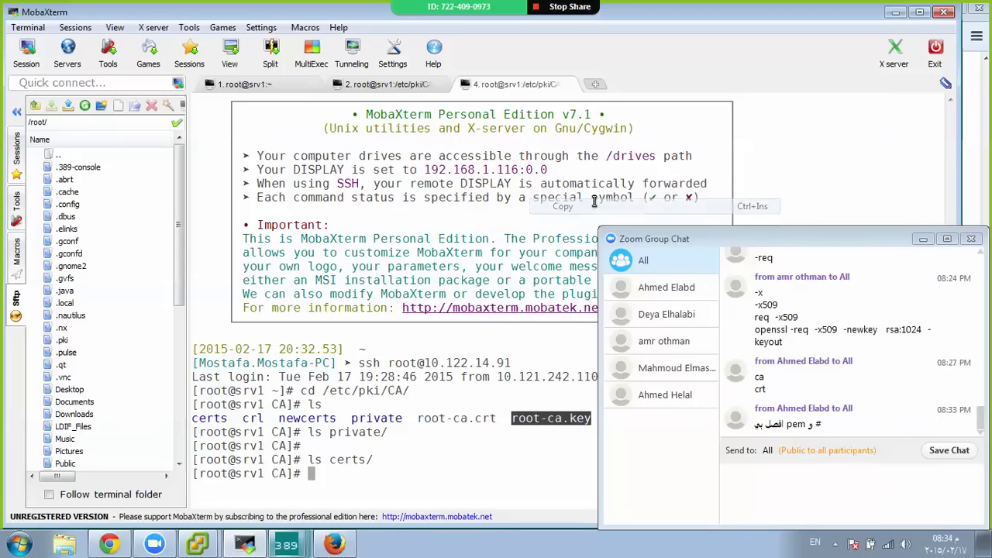
key("ctrl+Tab")
key("ctrl+Tab")
right_click(439, 287)
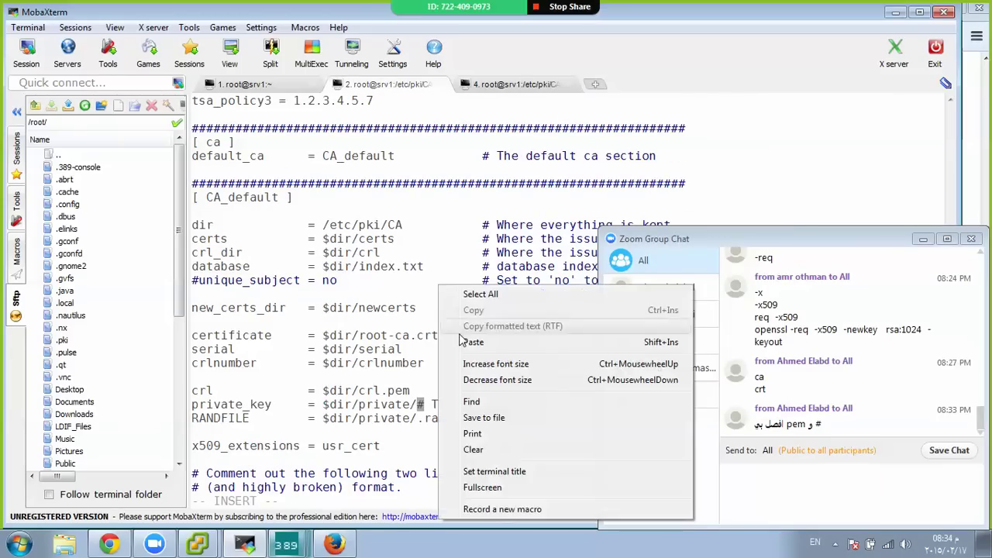
left_click(471, 341)
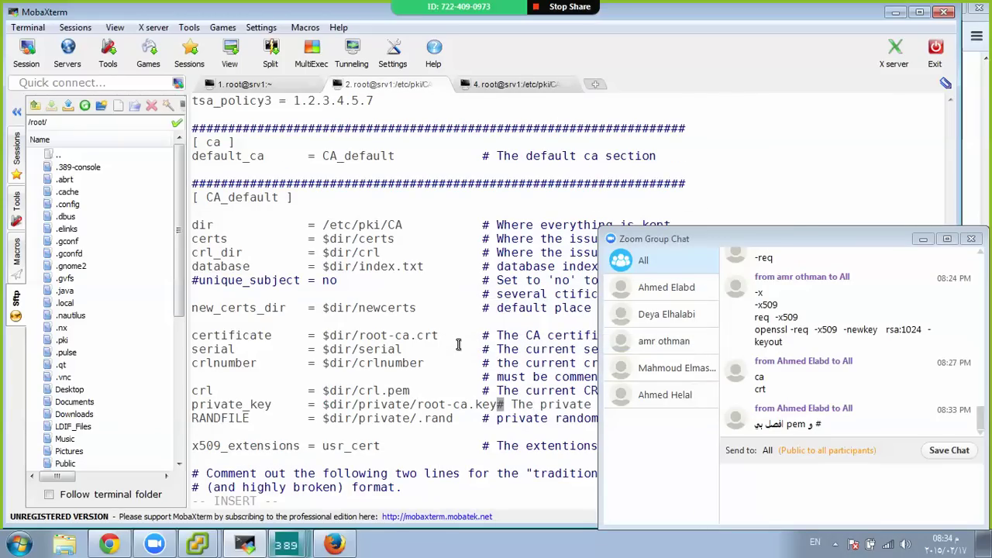
Save openssl.cnf and exit vim with :wq
key("Left")
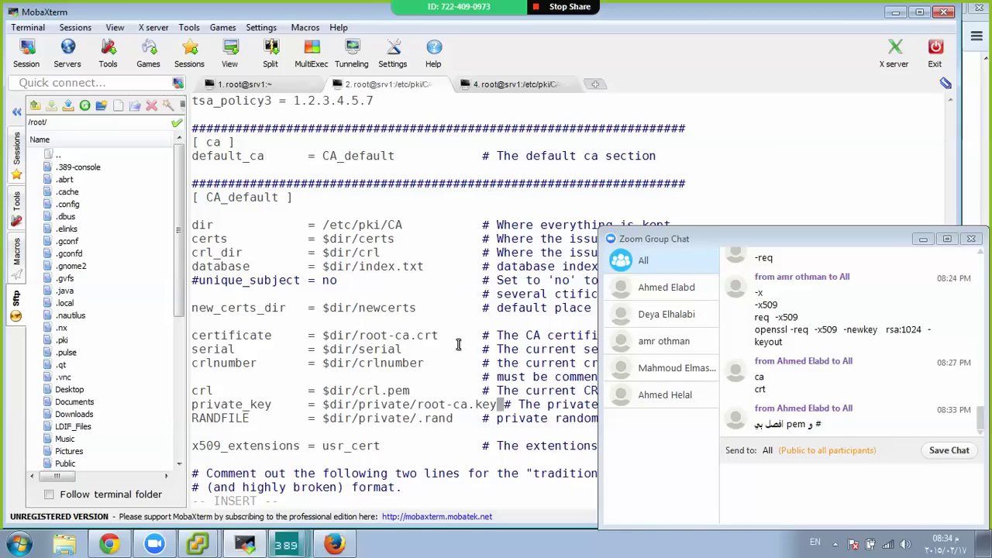
key("Escape")
type(":wq")
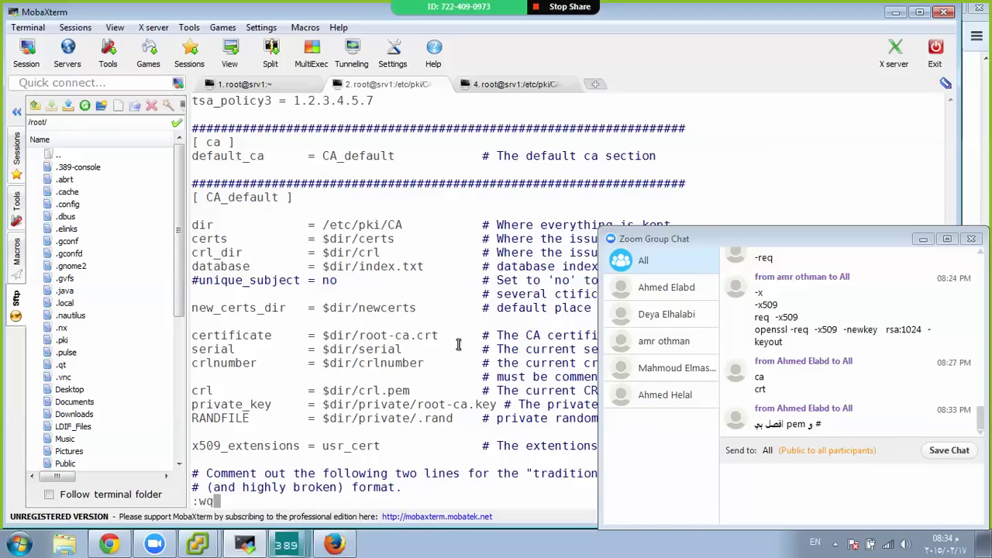
key("Return")
Clear the screen, list files, and copy root-ca.crt into the certs directory
key("Return")
key("Return")
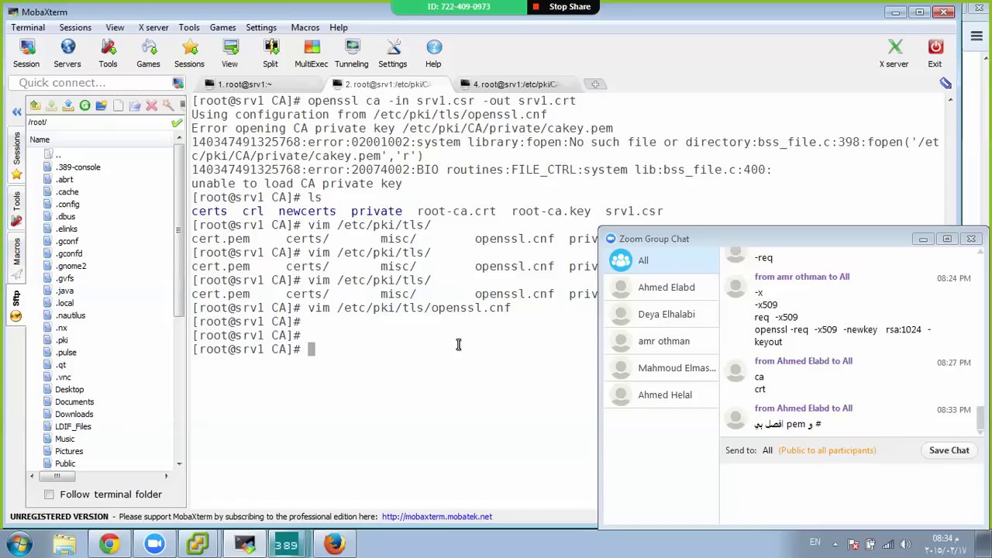
key("ctrl+l")
type("ls")
key("Return")
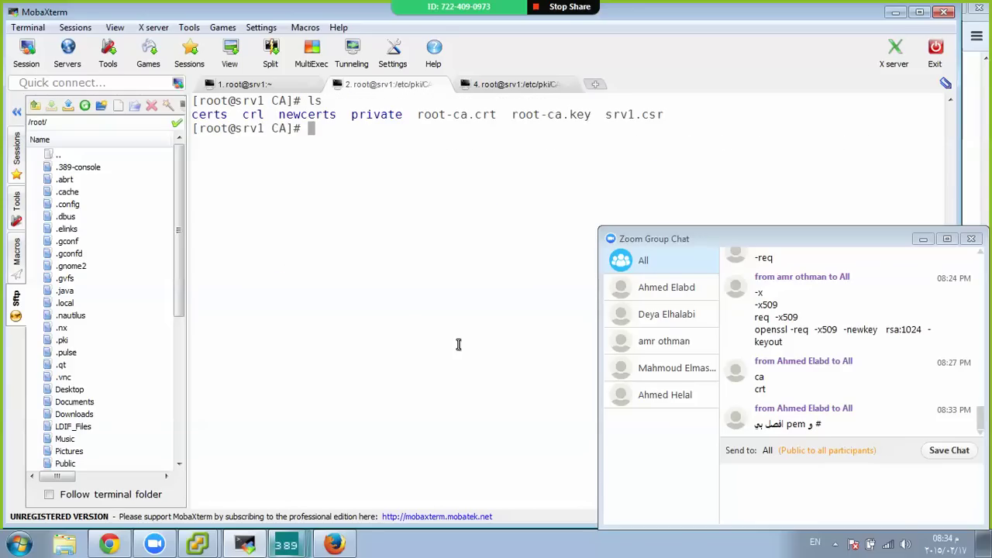
type("cp ro")
key("Tab")
type("c")
key("Tab")
type("c")
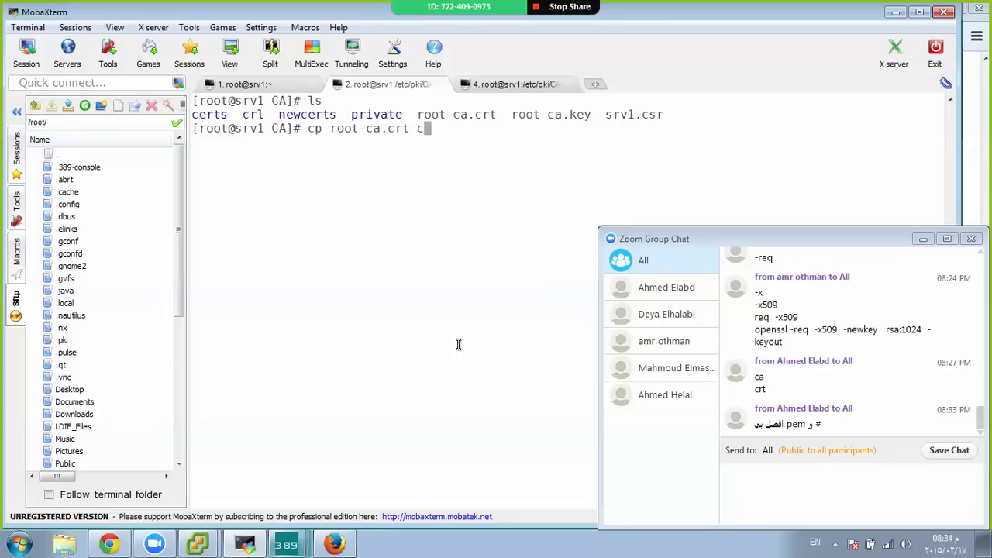
type("e")
key("Tab")
key("Return")
key("Return")
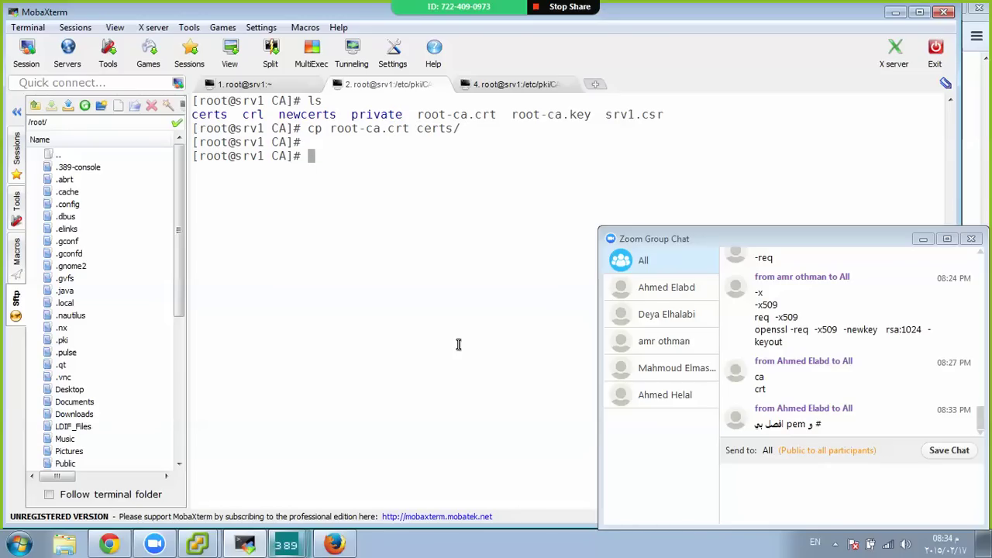
Copy root-ca.key into the private directory and create an empty serial file
type("cp r")
key("Tab")
type("k")
key("Tab")
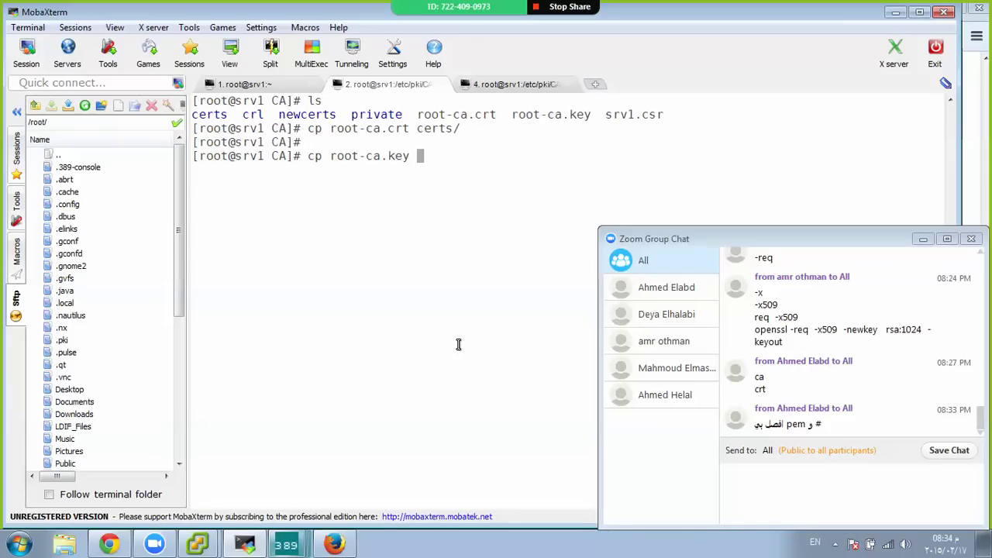
type("pr")
key("Tab")
key("Return")
key("Return")
key("Return")
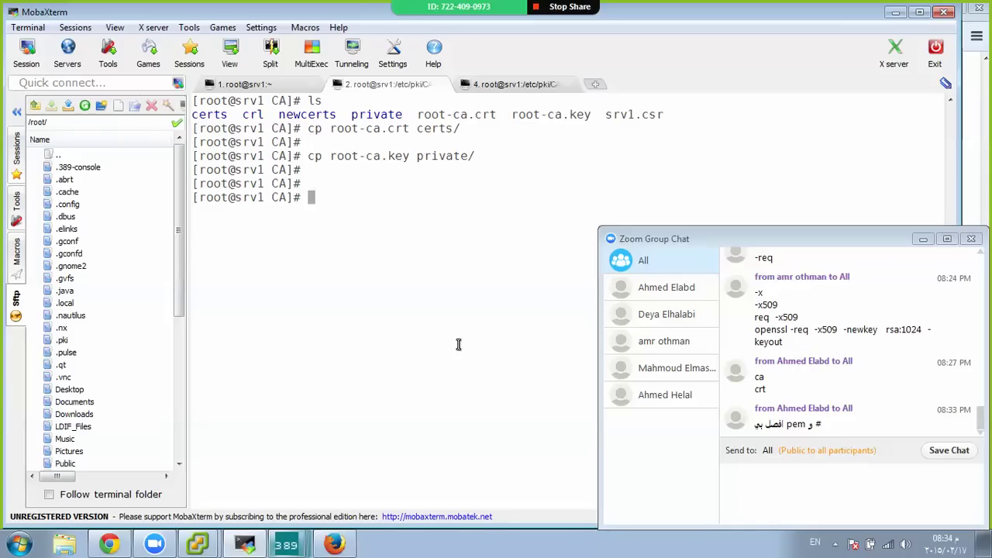
type("touch serial")
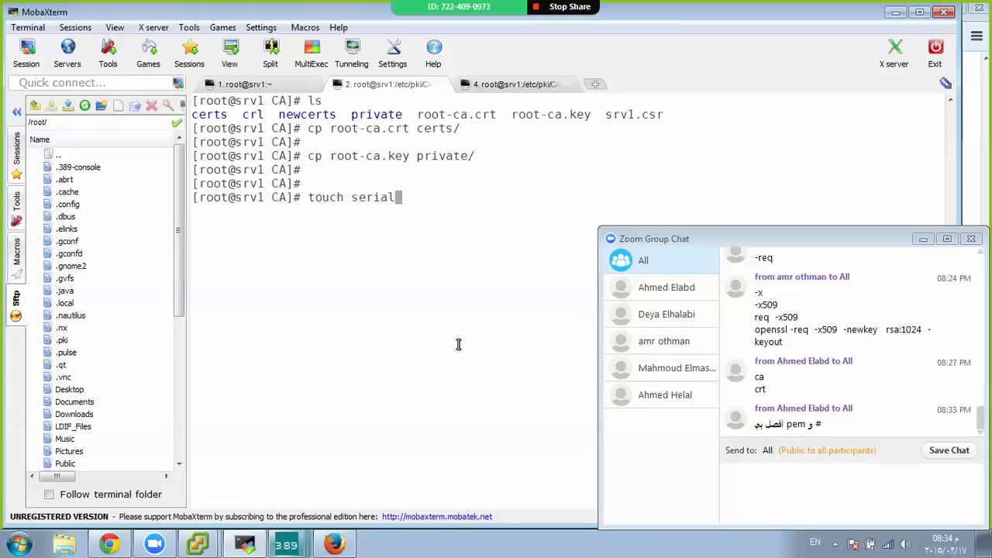
key("Return")
key("Return")
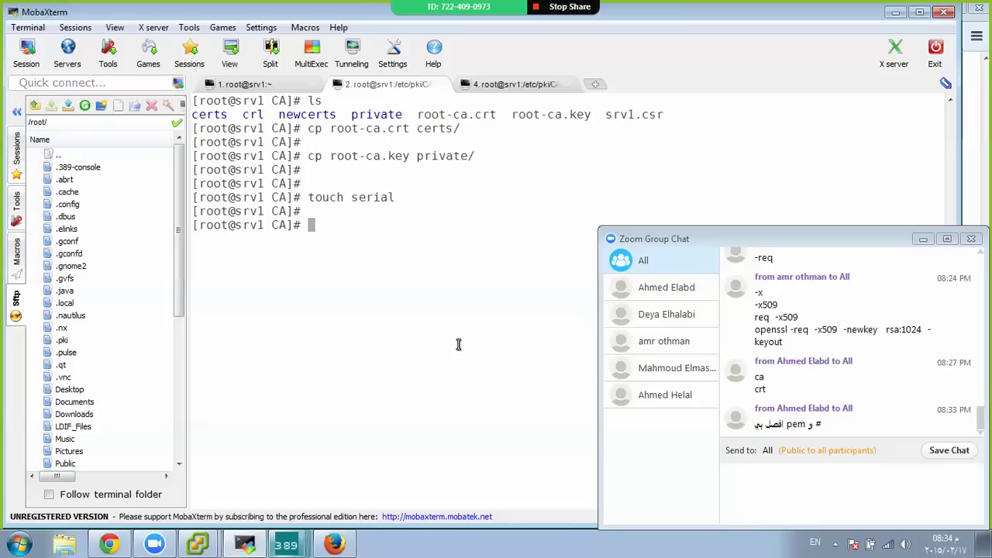
Reopen openssl.cnf in vim to check the serial setting, then quit without changes
key("Up")
key("Up")
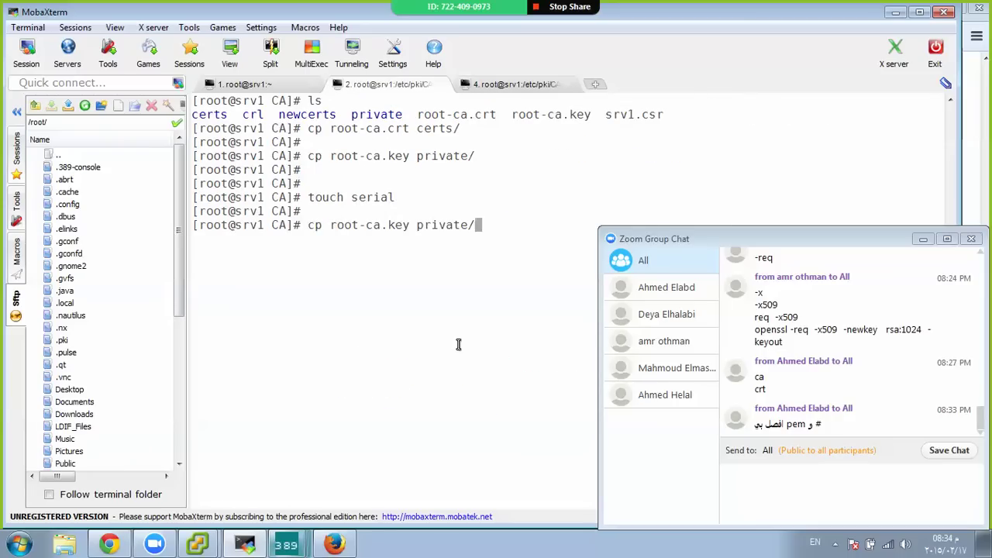
key("Up")
key("Up")
key("Up")
key("Return")
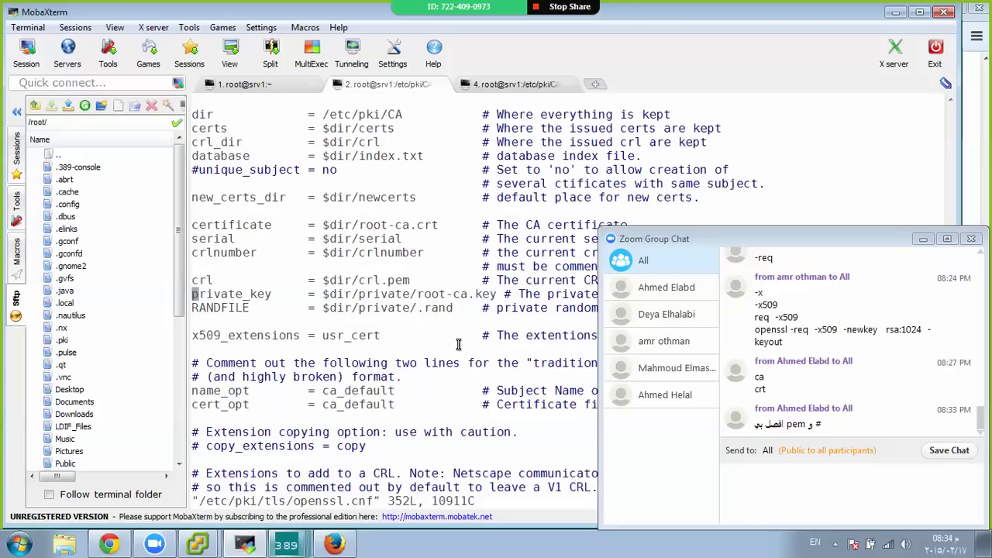
key("Up")
key("Up")
key("Up")
key("Up")
left_click(16, 111)
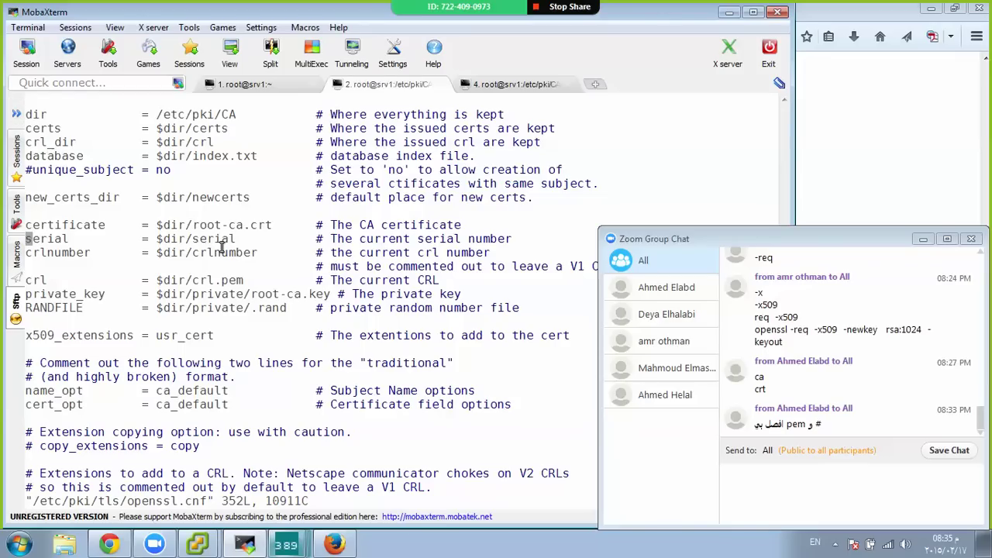
type(":q")
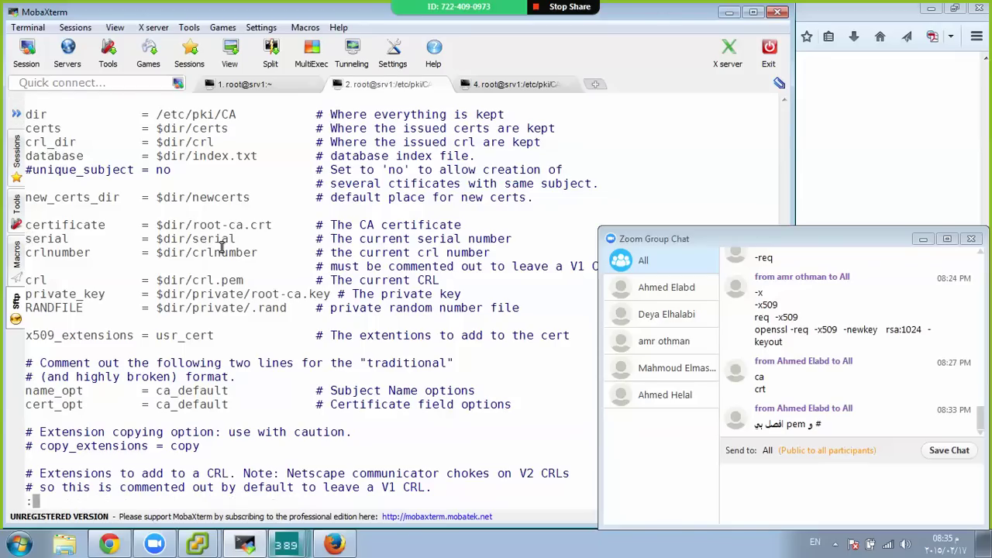
key("Return")
Write 01 into the serial file with vim and save it
key("Return")
key("Return")
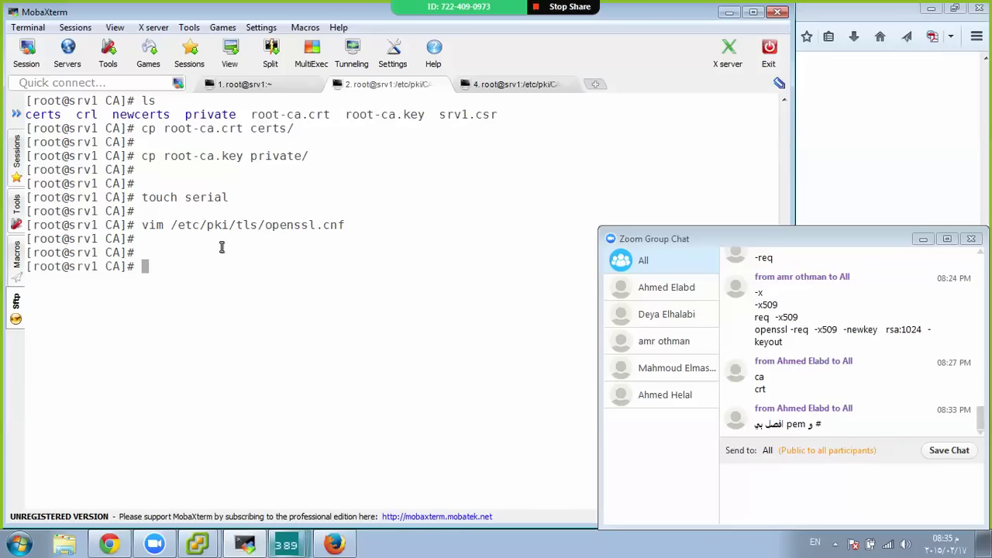
type("vim serial")
key("Return")
type("i")
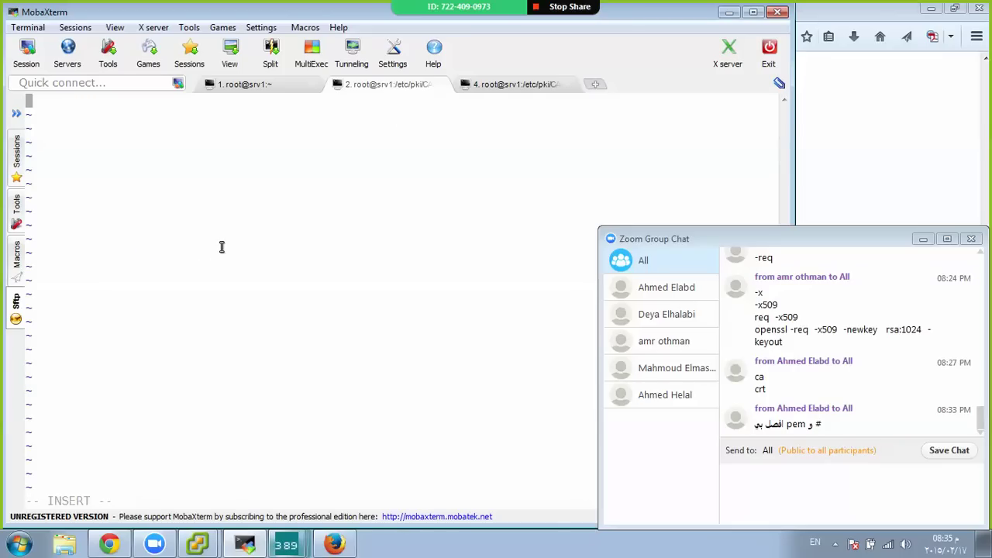
type("01")
key("Escape")
type(":wq")
key("Return")
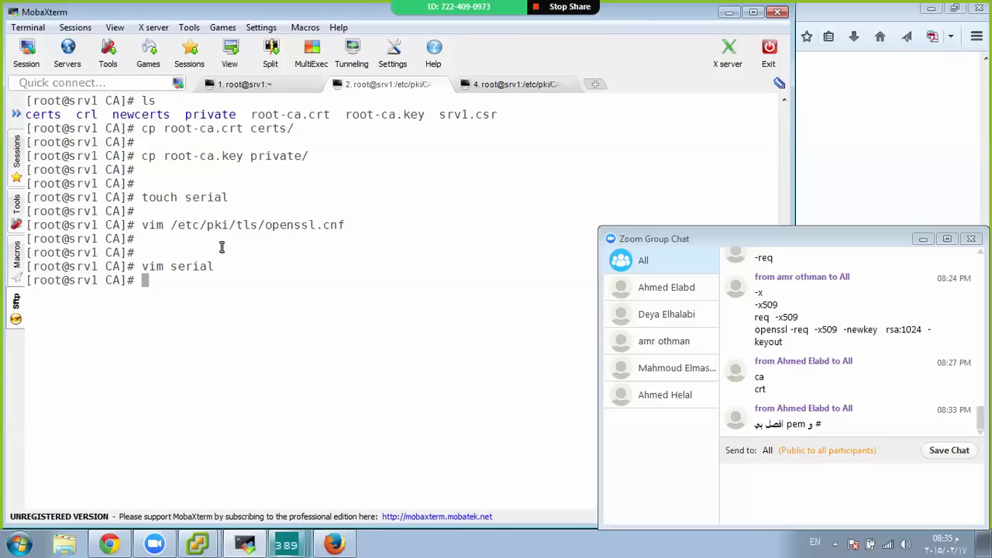
Recall 'openssl ca -in srv1.csr -out srv1.crt' from the shell history
key("Up")
key("Up")
key("Down")
key("Up")
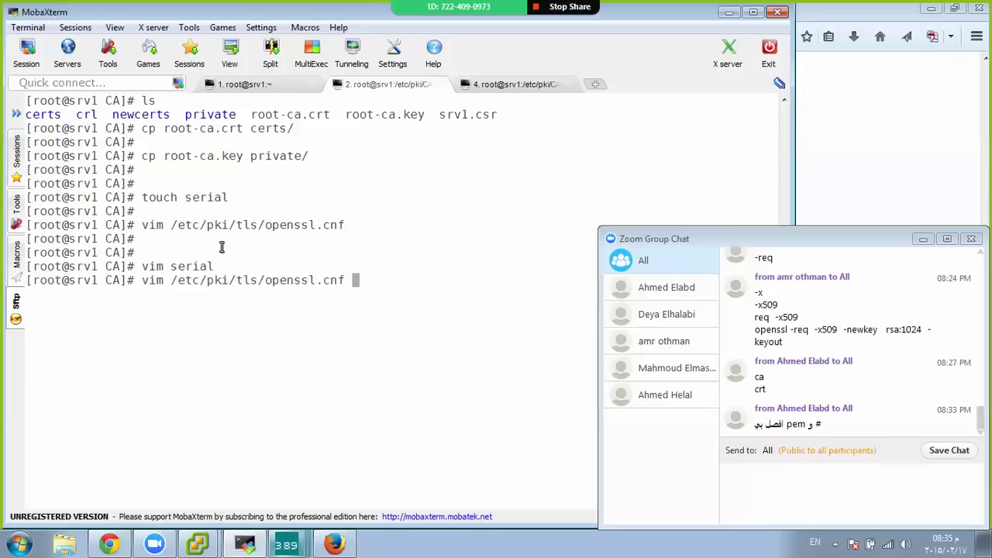
key("Up")
key("Up")
key("Up")
key("Down")
key("Down")
key("Down")
key("Up")
key("Up")
key("Up")
key("Up")
key("Up")
key("Up")
key("Down")
key("Up")
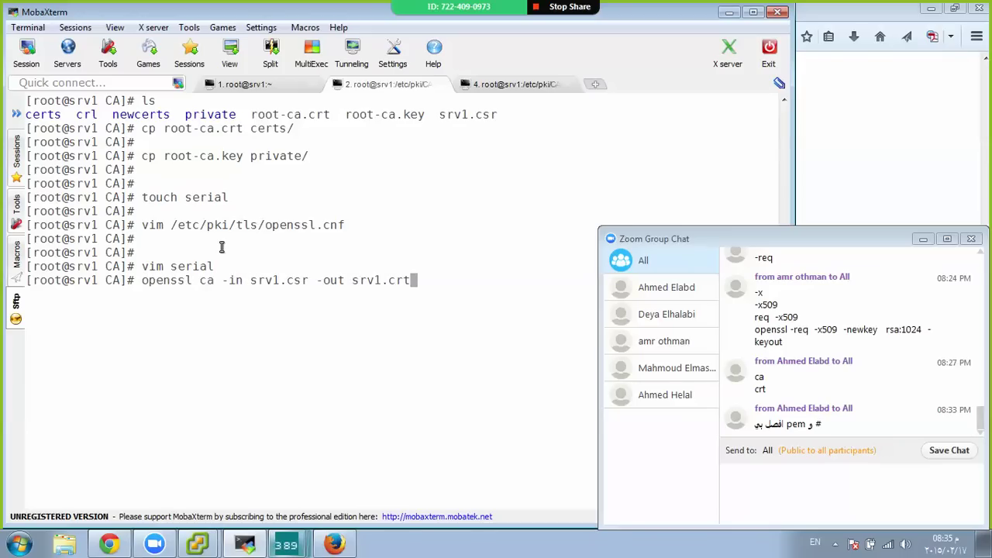
Run the srv1.csr signing with the root CA pass phrase; it fails on missing index.txt
key("Return")
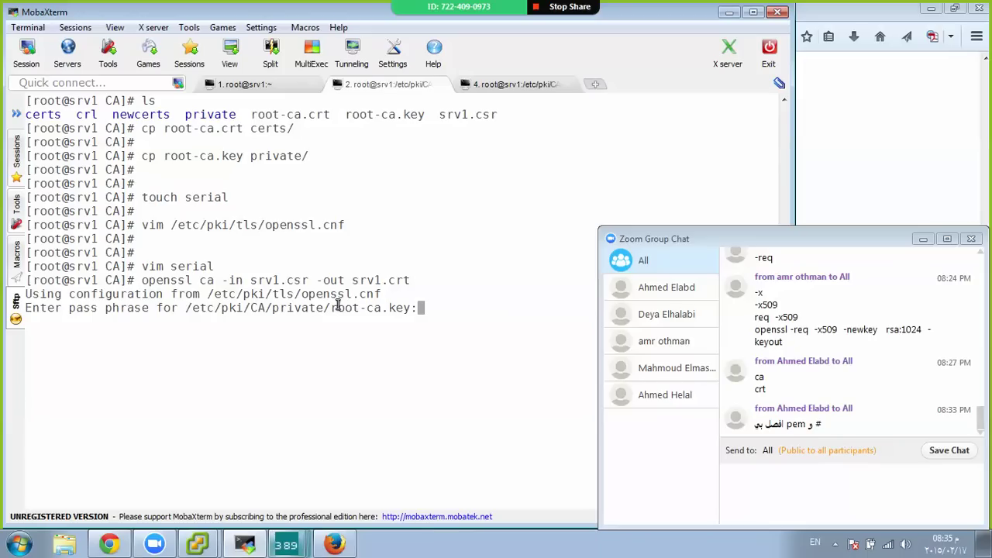
key("Return")
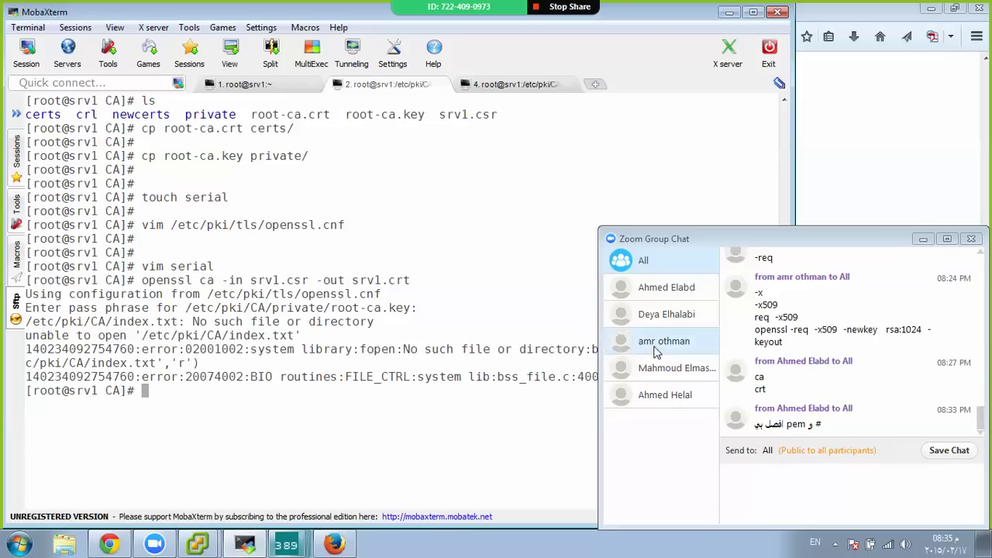
left_click(923, 240)
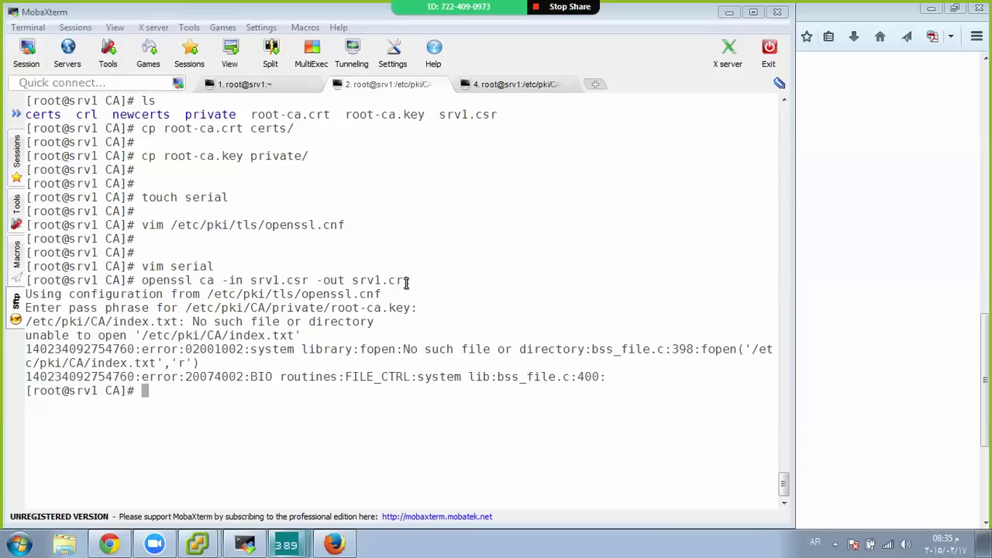
List the CA directory contents in the other srv1 session
left_click(512, 84)
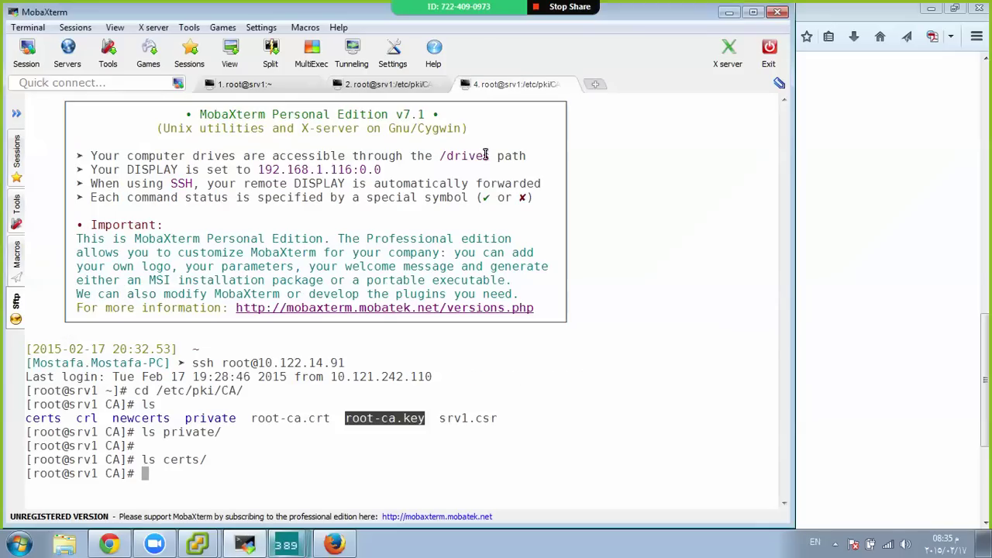
key("Return")
key("Return")
key("Return")
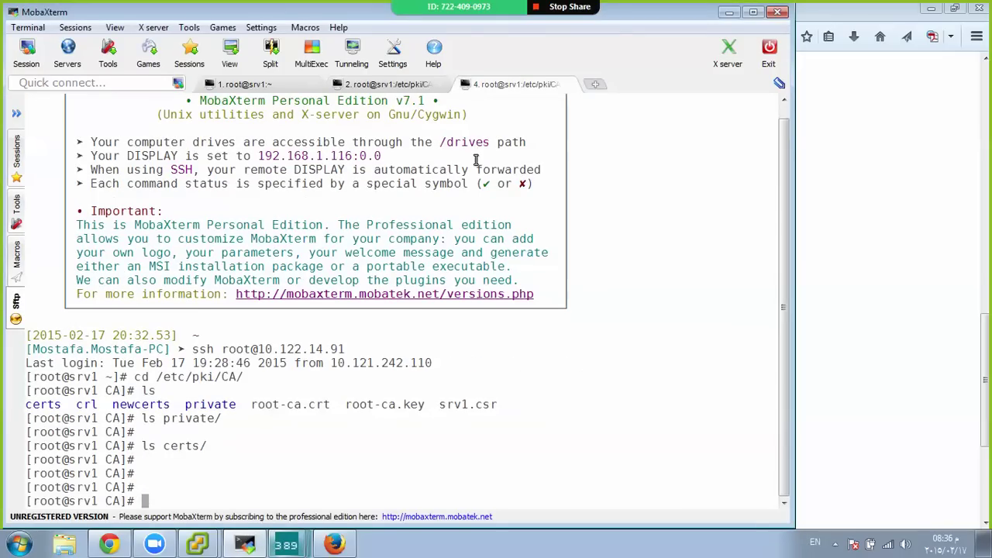
type("ls")
key("Return")
key("Return")
key("Return")
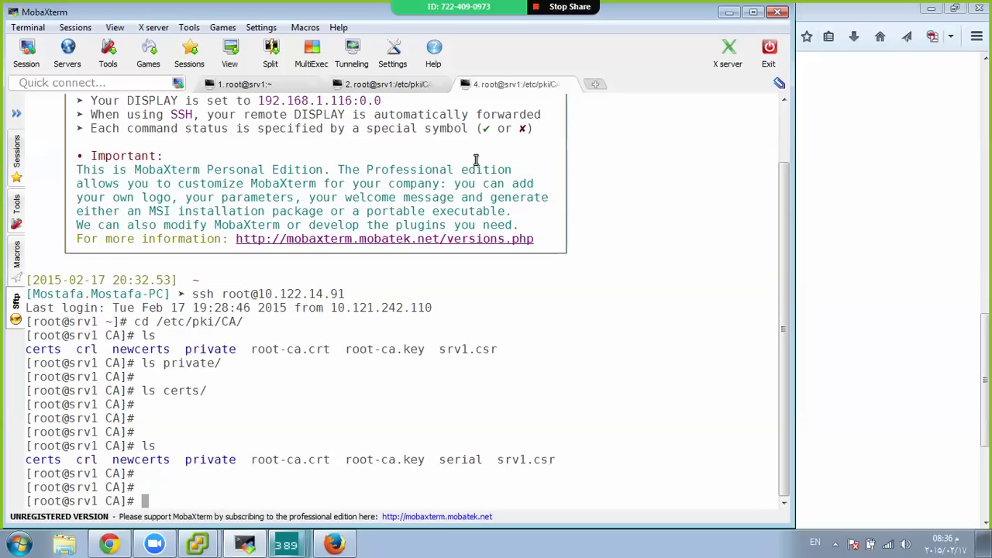
type("touch inde")
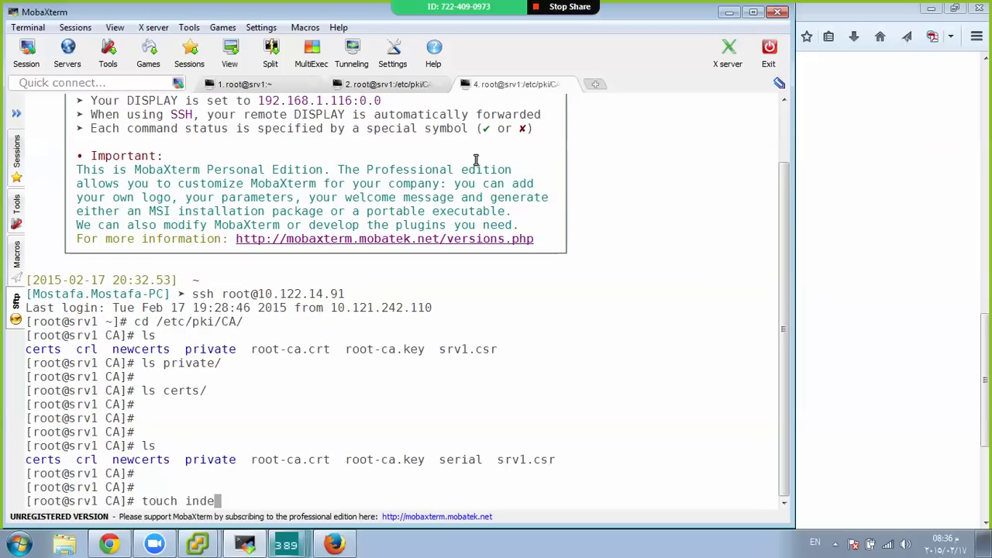
type("x.")
Back in the failing session, create index.txt with touch and recall the openssl ca command
key("ctrl+Tab")
key("ctrl+Tab")
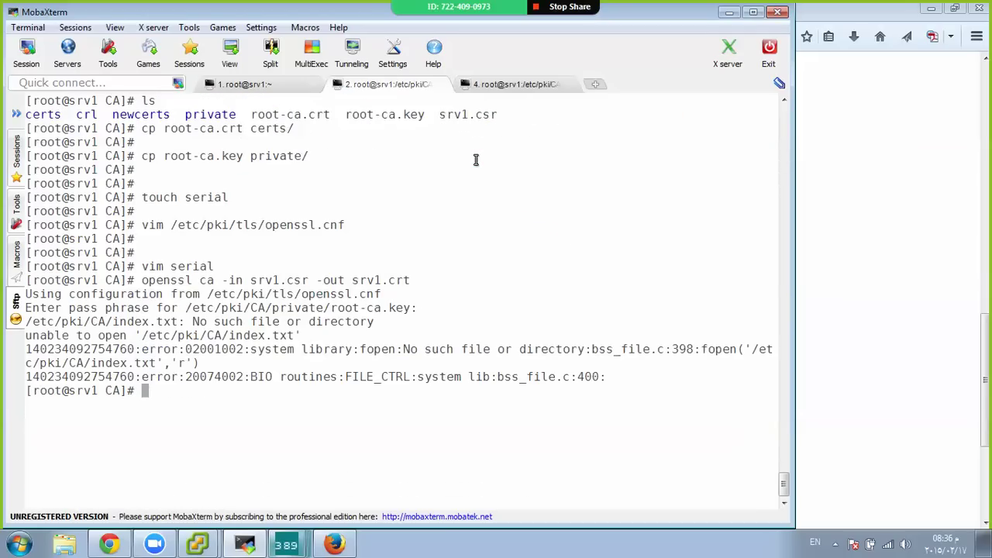
key("Return")
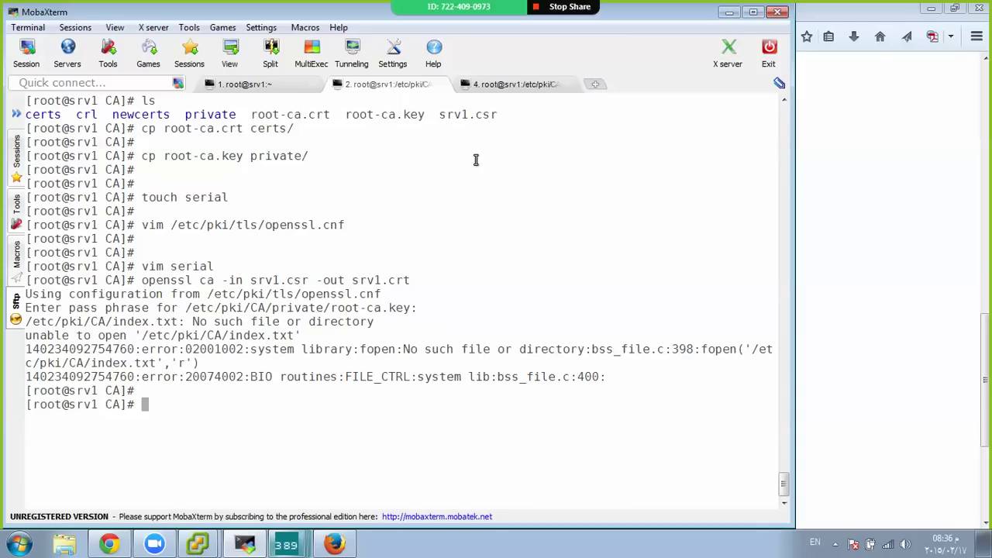
type("touch")
key("BackSpace")
key("BackSpace")
key("BackSpace")
key("BackSpace")
type("ouch index.txt")
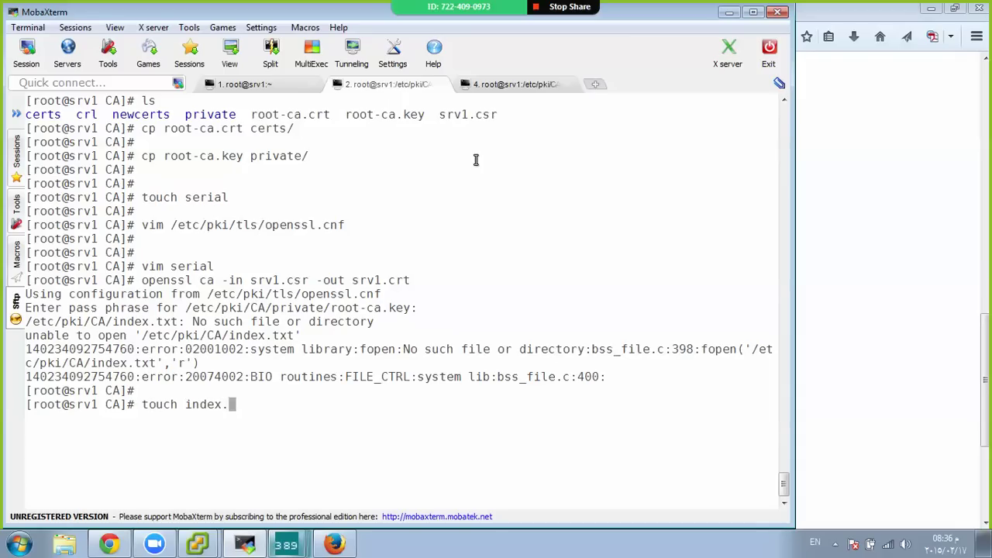
key("Return")
key("Return")
key("Return")
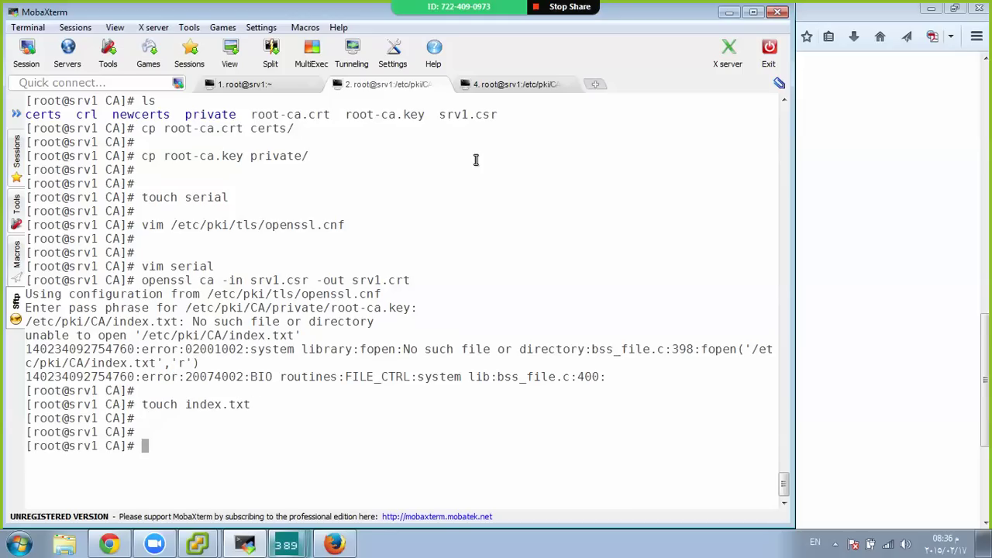
key("Up")
key("Up")
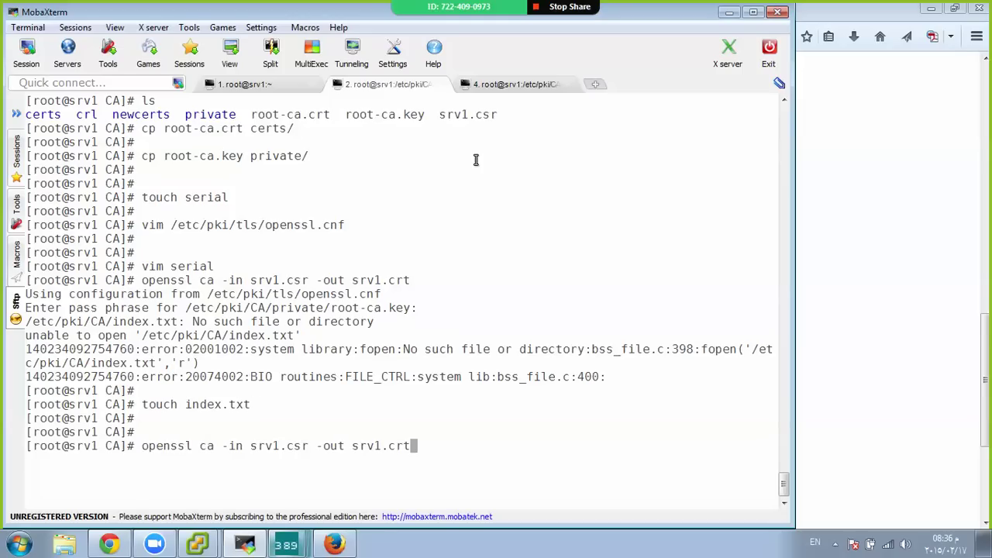
Rerun the srv1.csr signing with the pass phrase and inspect the missing stateOrProvinceName error
key("ctrl+l")
key("Return")
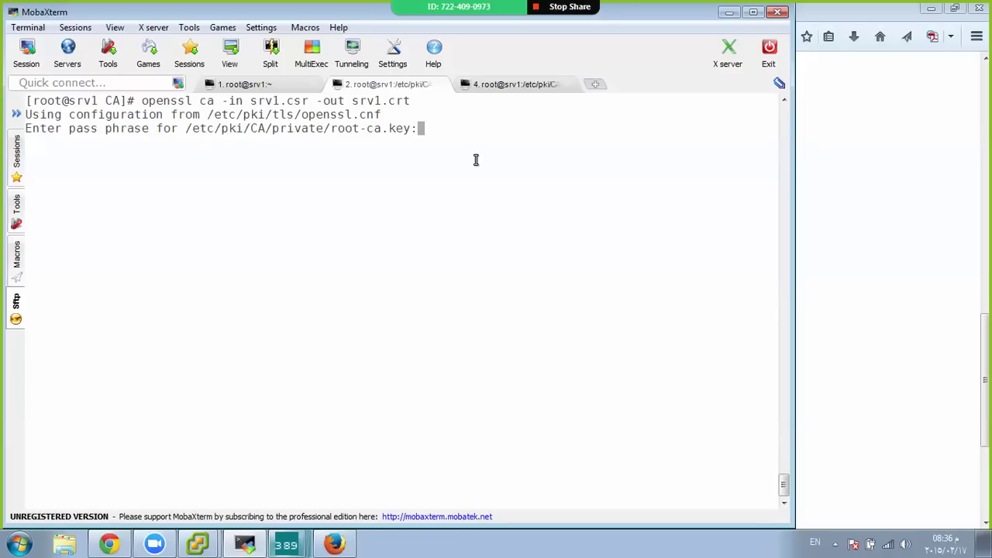
key("Return")
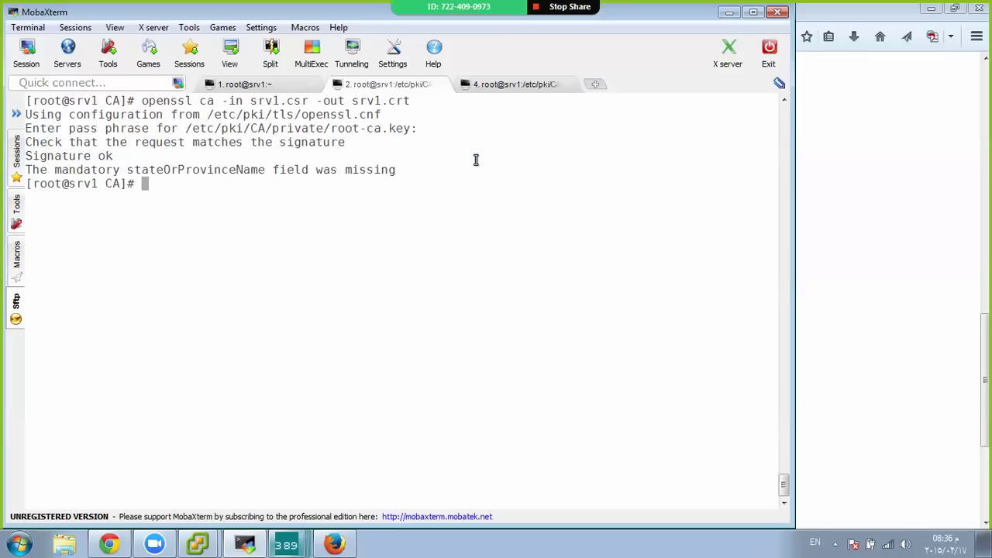
double_click(200, 170)
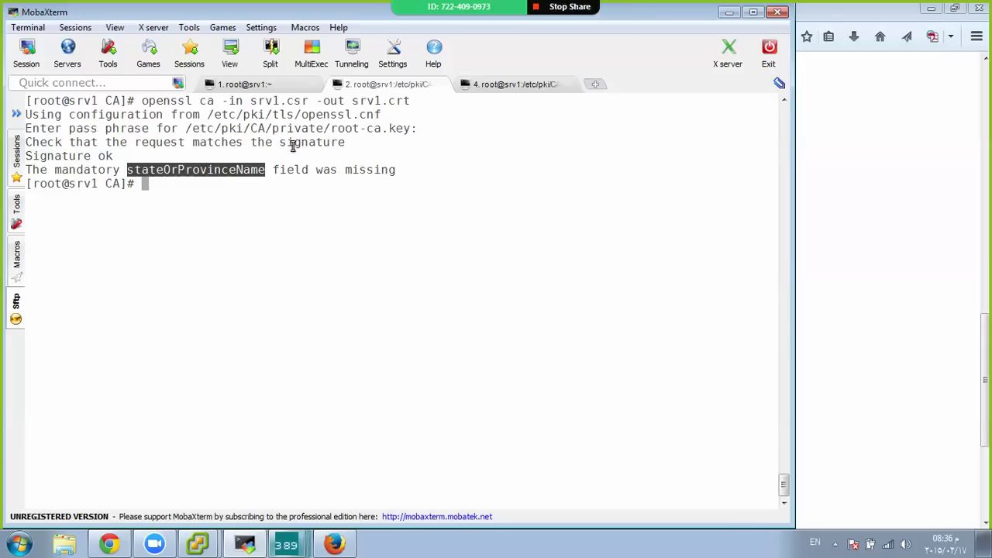
left_click(329, 189)
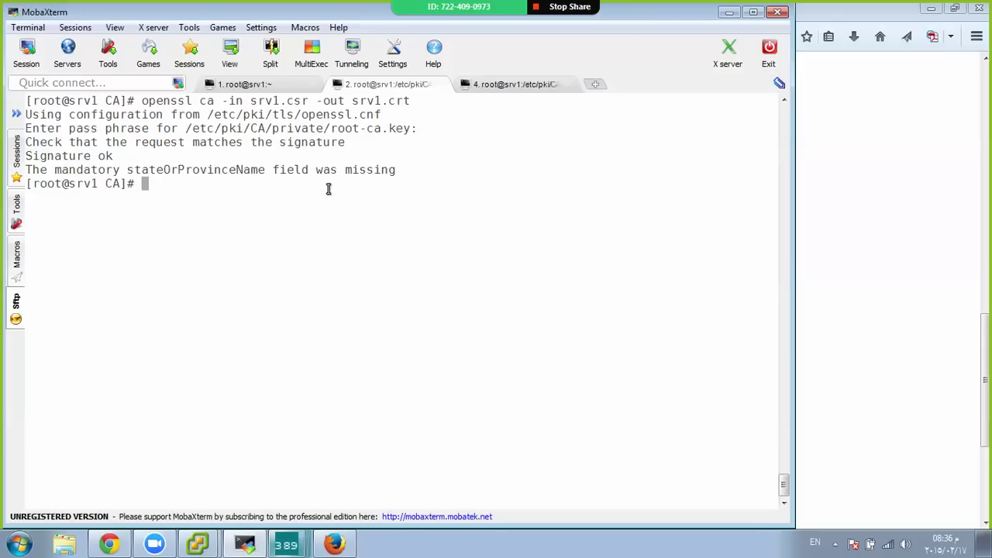
type("vim /etc/pki/")
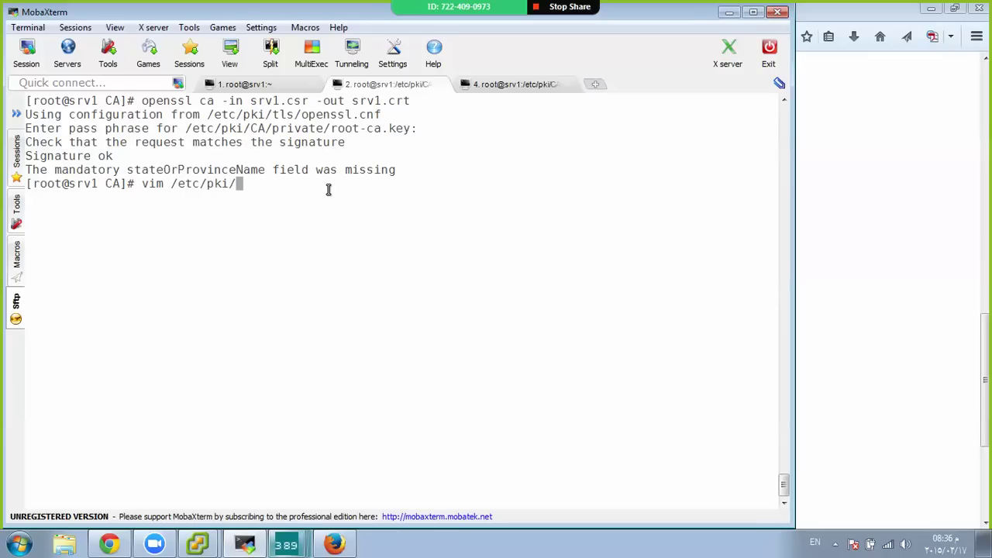
type("t")
Open /etc/pki/tls/openssl.cnf in vim
key("BackSpace")
type("t")
key("Tab")
type("op")
key("Tab")
key("Return")
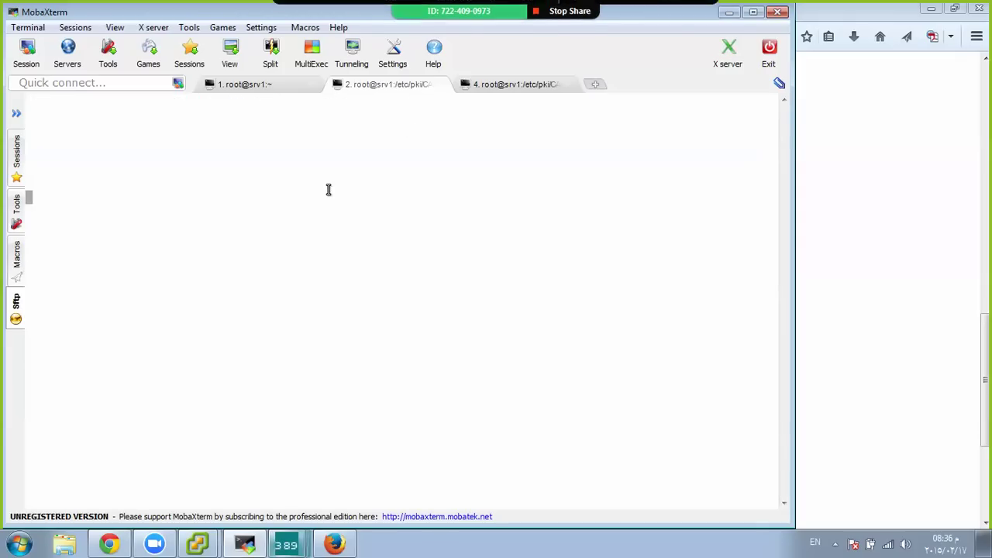
Change policy_match stateOrProvinceName from match to optional, save with :wq, and recall openssl ca
key("Down")
key("Down")
key("Down")
key("Down")
key("Down")
key("Down")
key("Down")
key("Down")
key("Down")
key("Down")
key("Down")
key("Down")
key("Down")
key("Down")
key("Down")
key("Down")
key("Down")
key("Down")
key("Down")
key("Down")
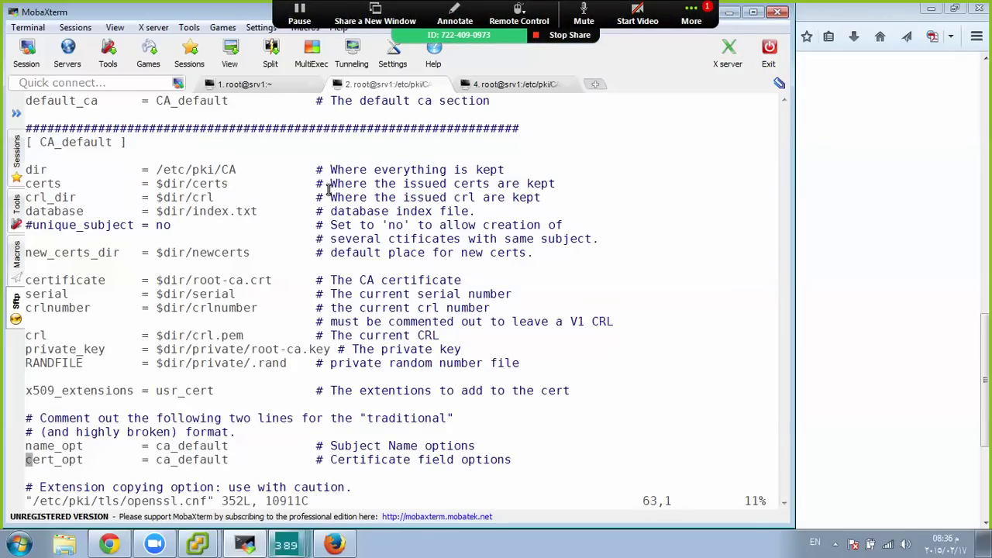
key("Down")
key("Down")
key("Down")
key("Down")
key("Down")
key("Down")
key("Down")
key("Down")
key("Down")
key("Down")
key("Down")
key("Down")
key("Down")
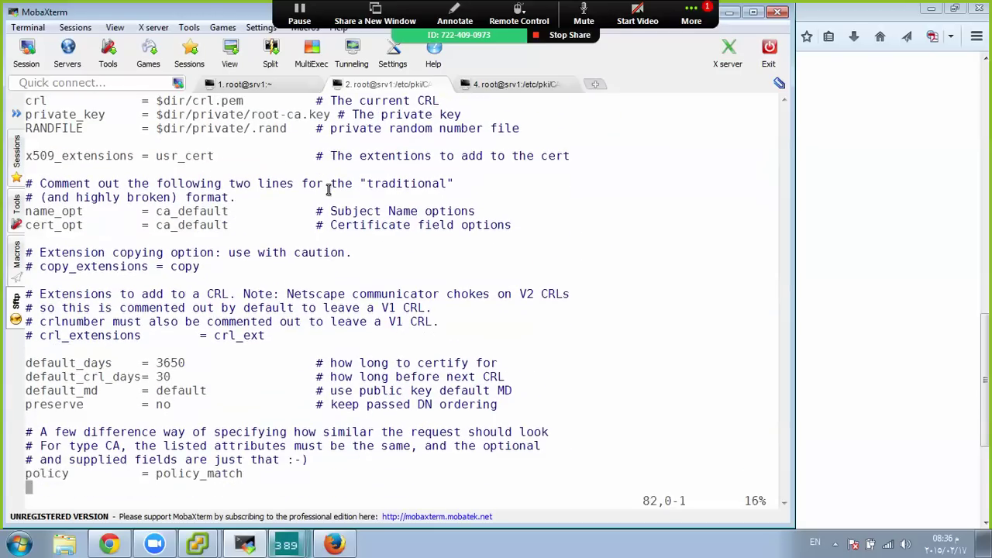
key("Up")
key("Up")
key("Up")
key("Up")
key("Up")
key("Up")
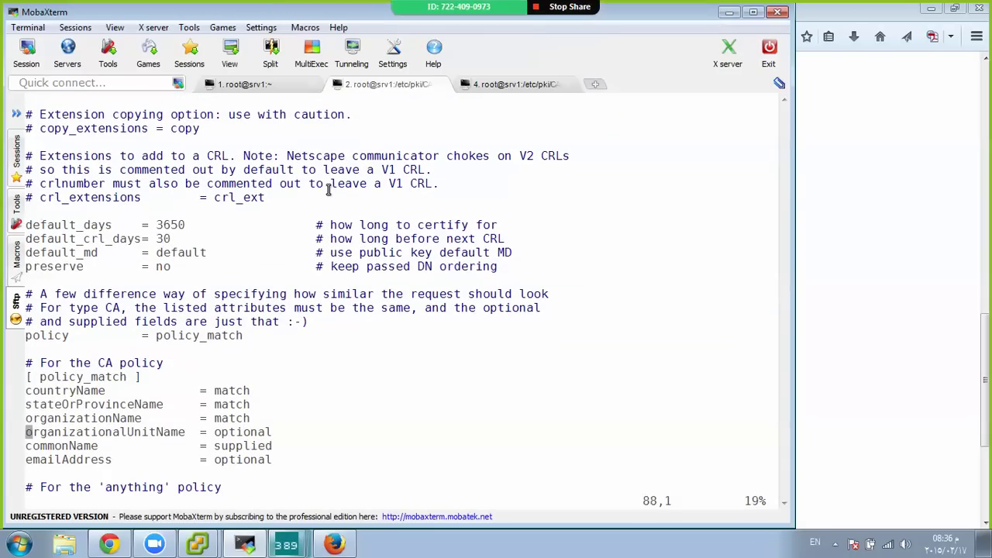
key("End")
key("a")
key("BackSpace")
key("BackSpace")
key("BackSpace")
key("BackSpace")
key("BackSpace")
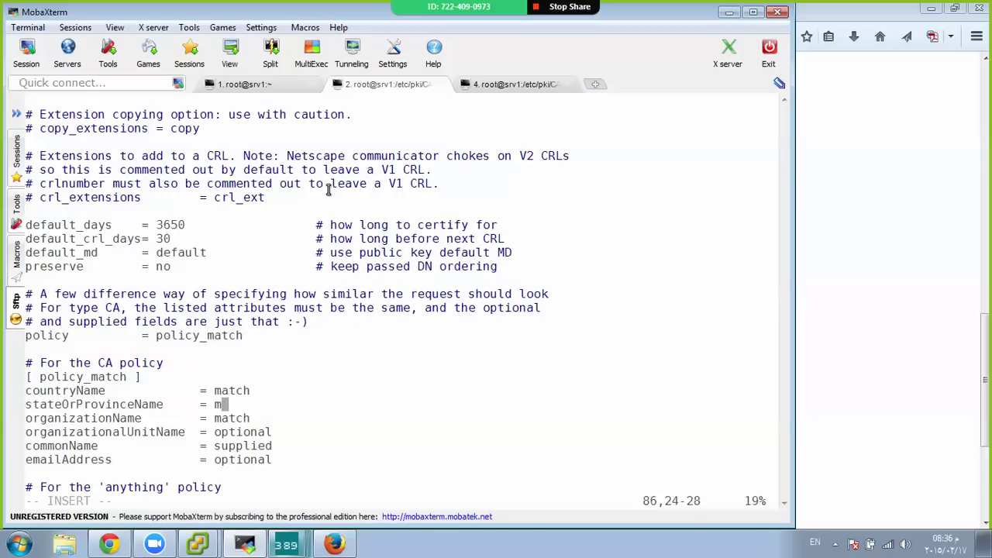
type("optional")
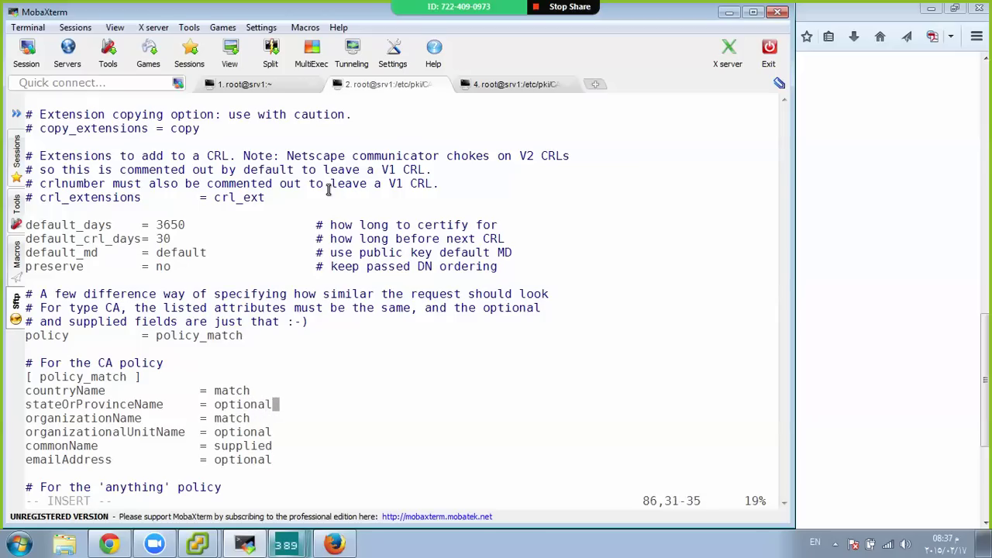
key("Escape")
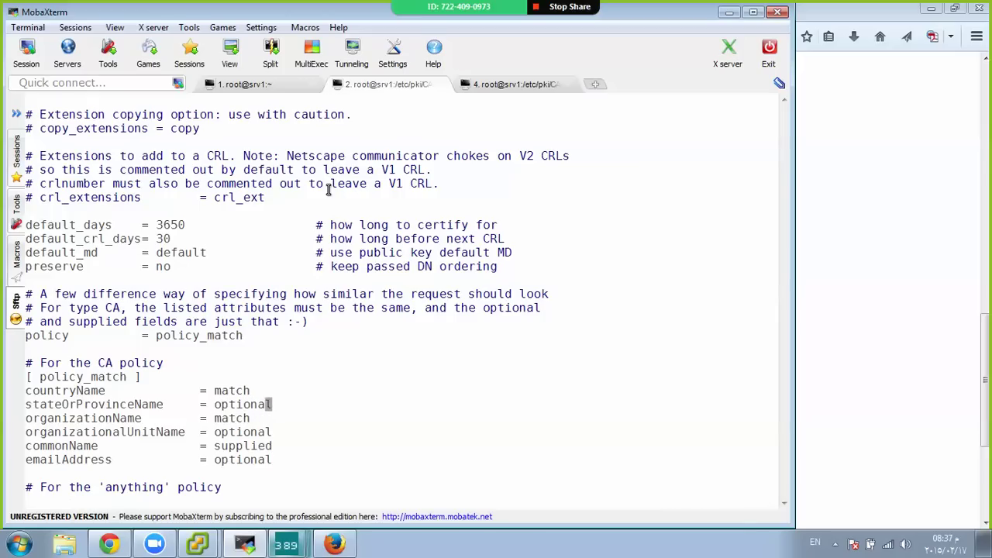
type(":wq")
key("Return")
key("Up")
key("Up")
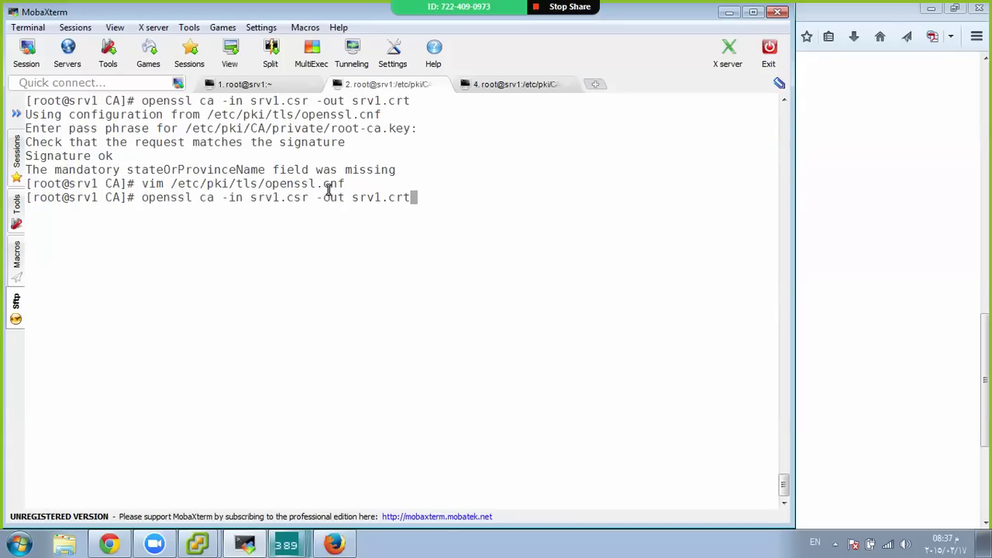
Rerun the signing with the pass phrase, then recall 'vim /etc/pki/tls/openssl.cnf' after the organizationName mismatch
key("ctrl+l")
key("Return")
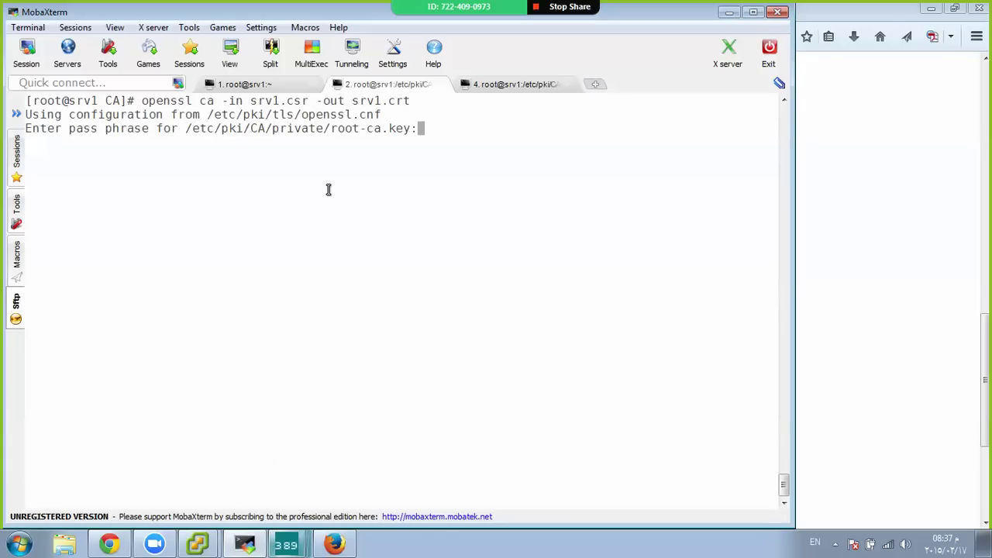
key("Return")
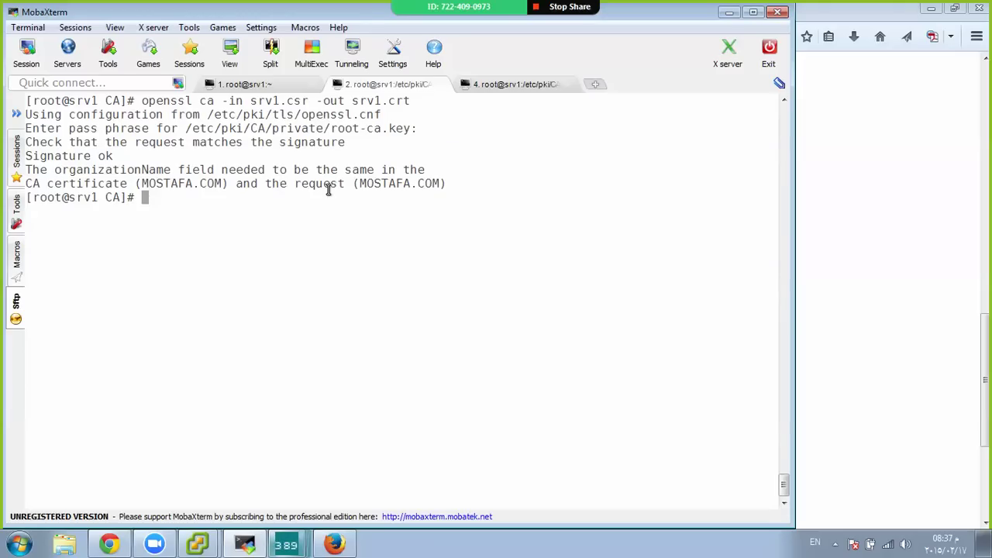
key("Up")
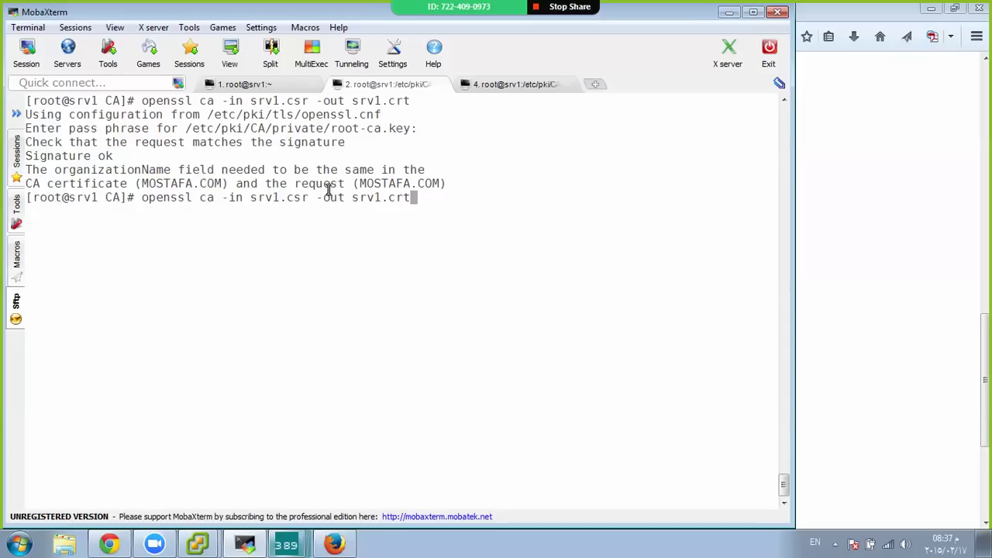
key("Up")
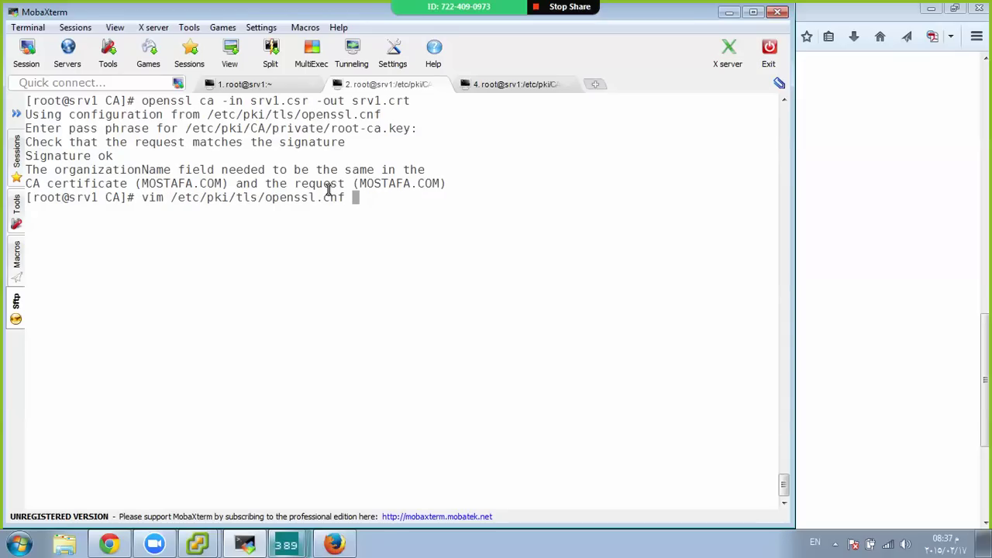
In openssl.cnf, change organizationName under policy_match to optional and save with :wq
key("Return")
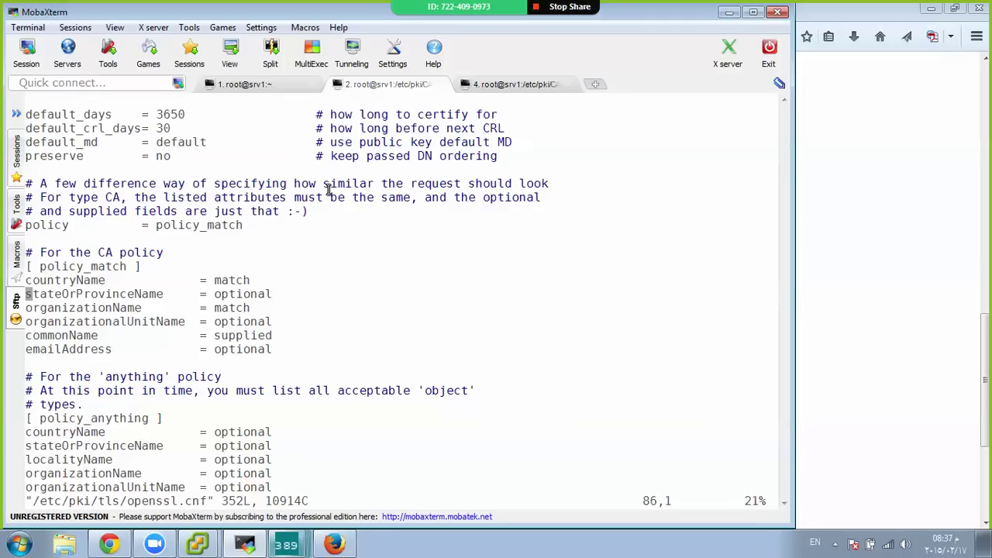
key("Down")
key("End")
key("s")
key("BackSpace")
key("BackSpace")
key("BackSpace")
key("BackSpace")
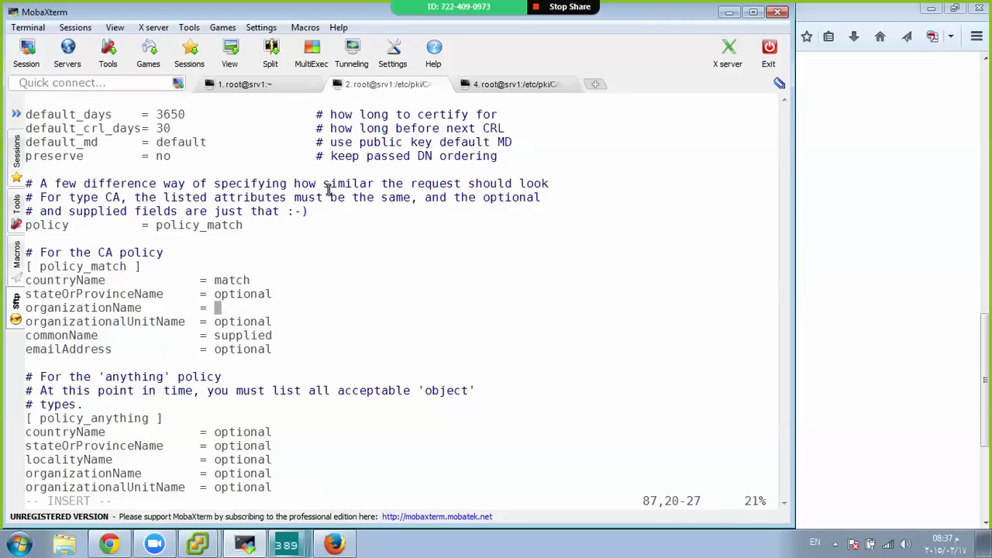
type("optional")
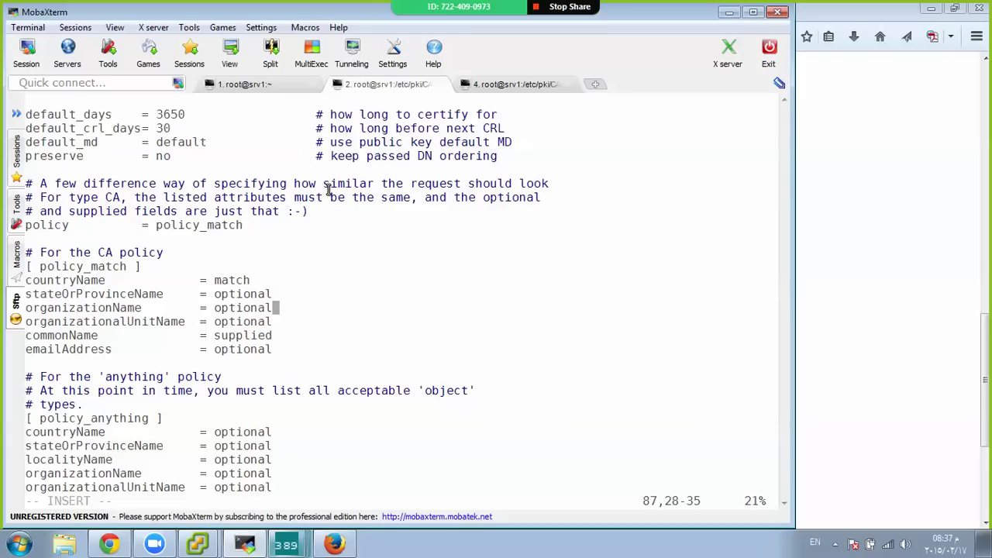
key("Escape")
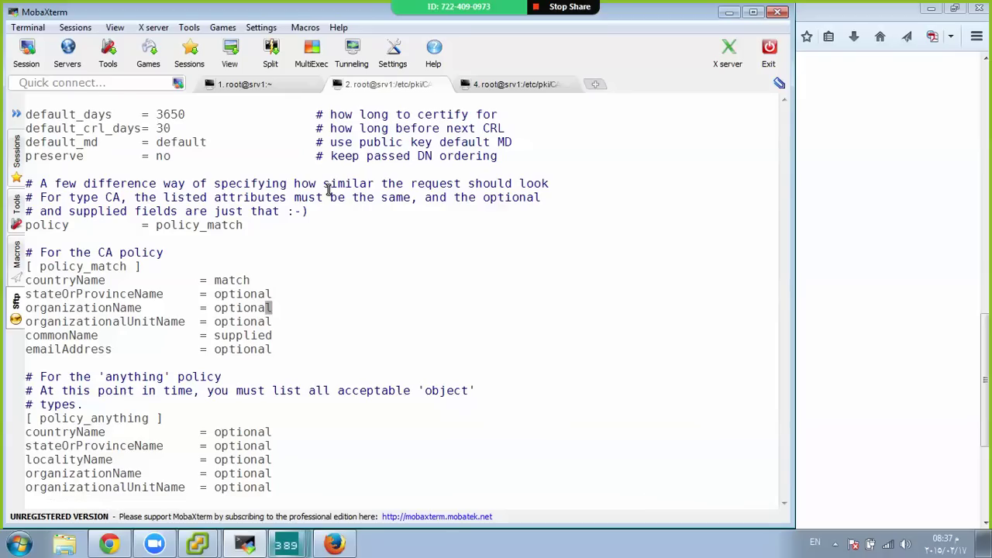
type(":wq")
key("Return")
Reopen openssl.cnf and compare policy_match and policy_anything against the Firefox signing guide
key("Return")
key("Return")
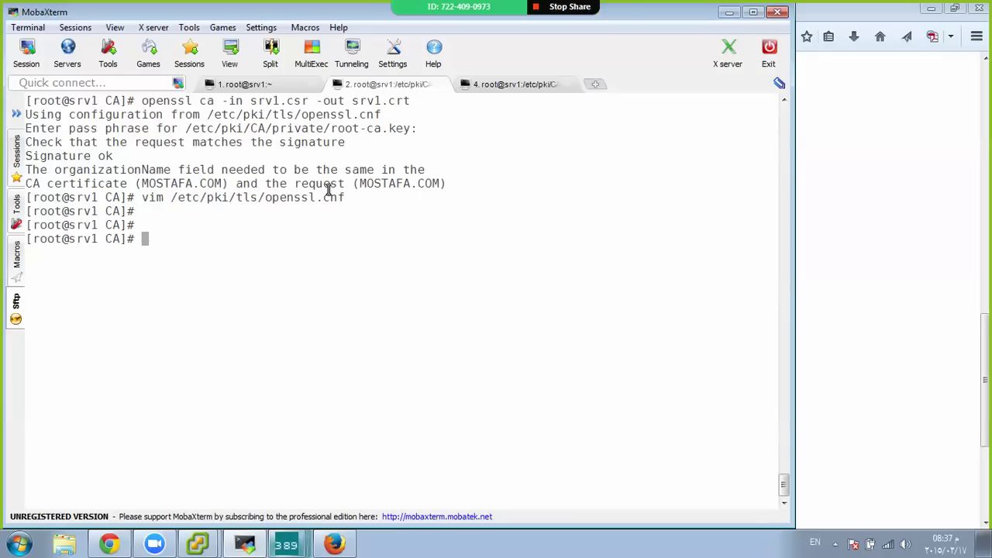
key("Up")
key("Return")
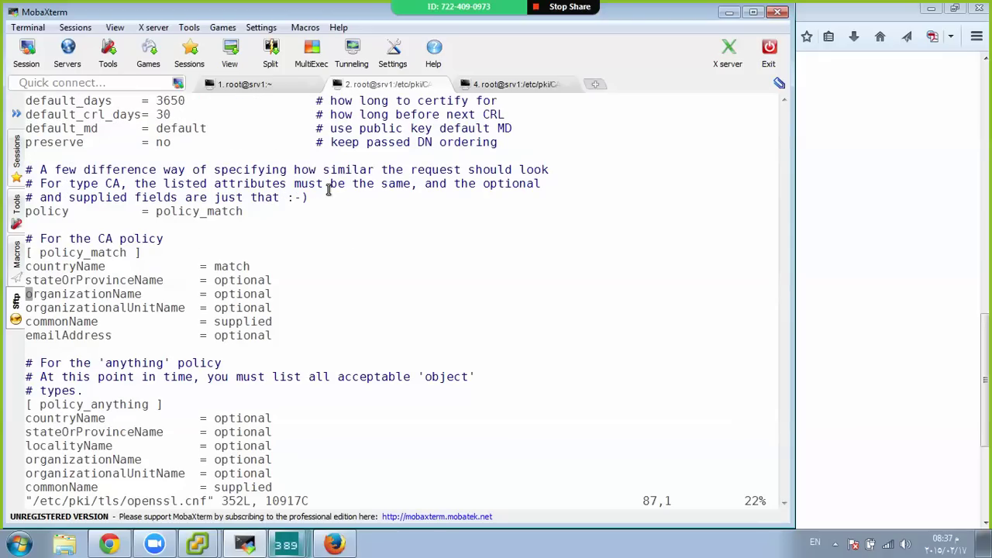
key("Down")
key("Down")
key("Down")
key("Down")
key("Down")
key("Down")
key("Down")
key("Down")
key("Down")
key("Down")
key("Down")
key("Down")
key("Down")
key("Down")
key("Down")
key("Down")
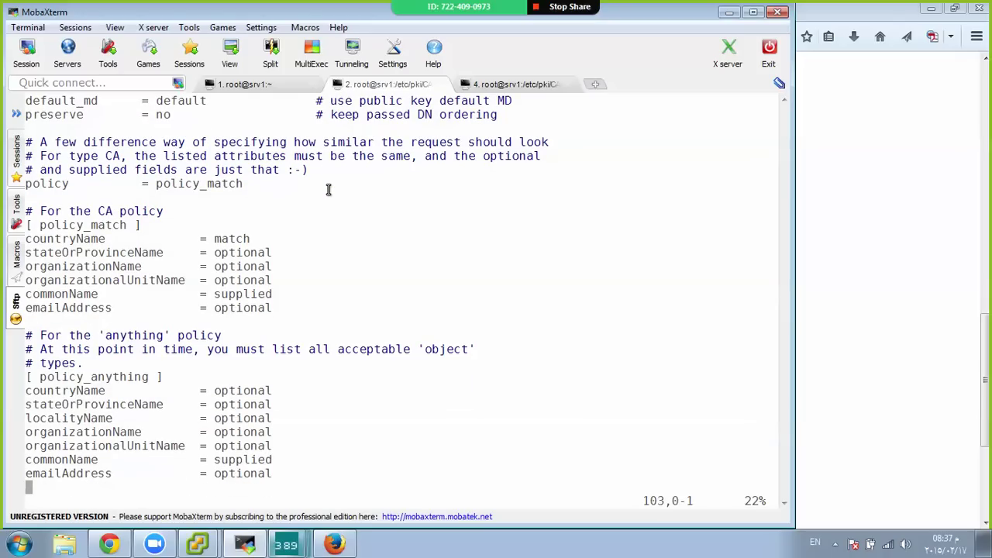
double_click(75, 224)
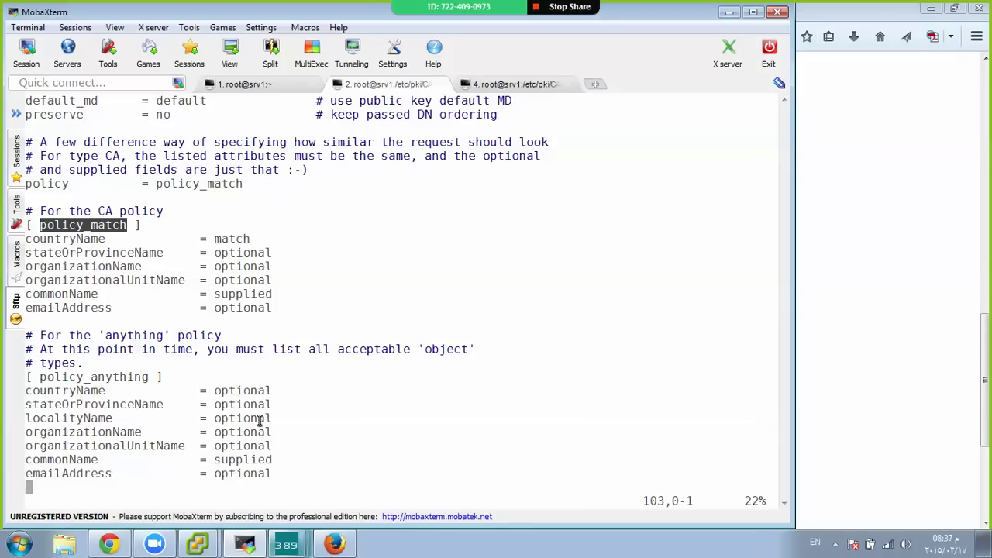
left_click(116, 385)
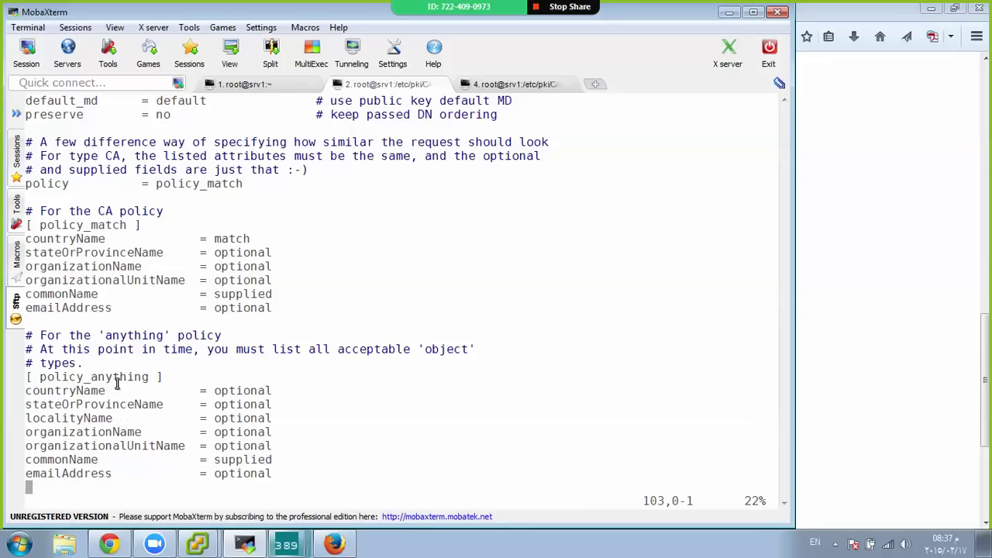
double_click(116, 378)
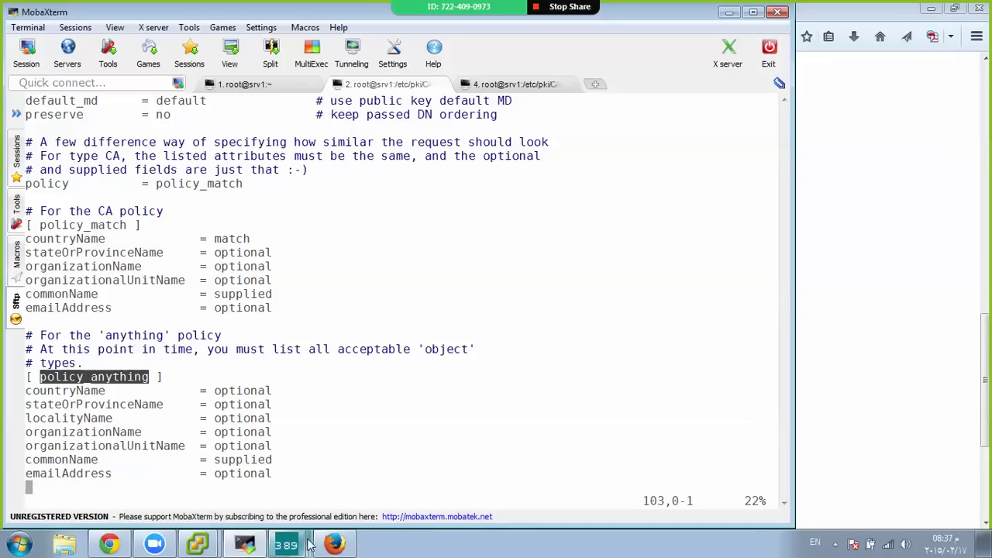
left_click(334, 545)
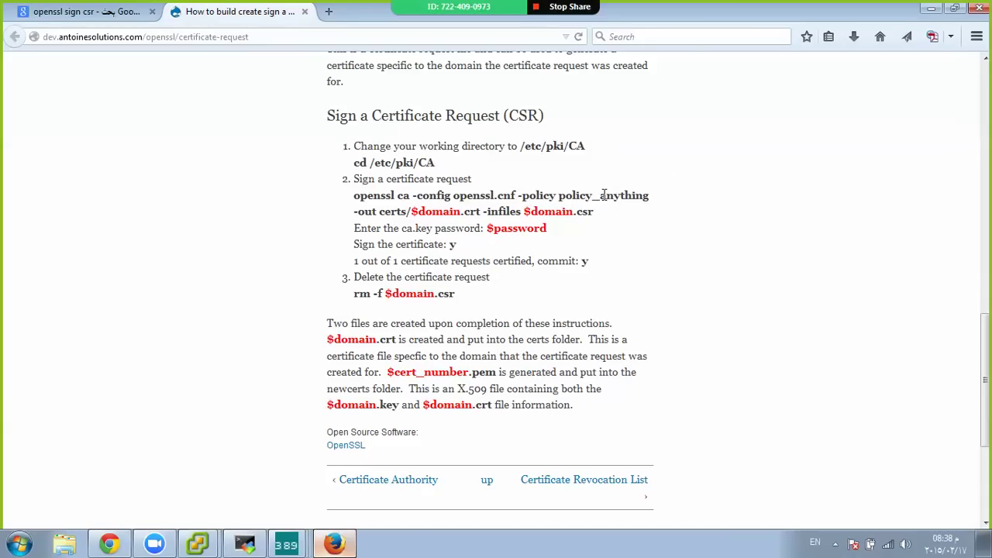
left_click(329, 547)
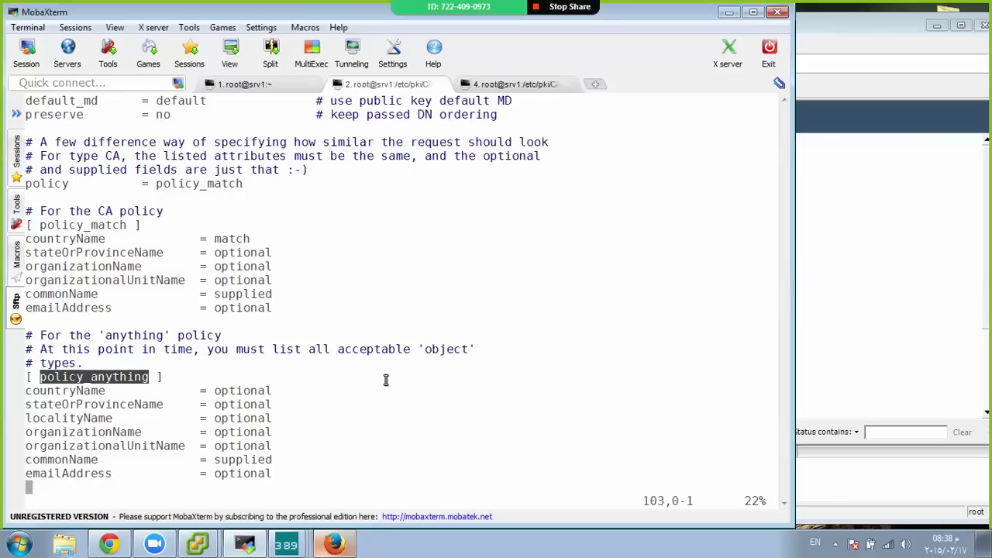
Quit vim and rerun openssl ca on srv1.csr with the root CA pass phrase
type(":wq")
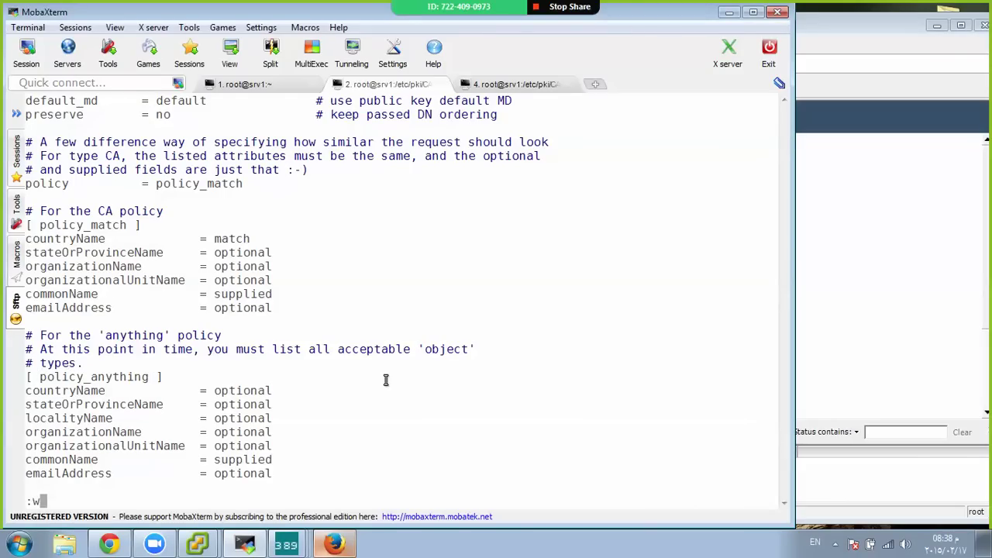
key("Return")
key("Return")
key("Return")
key("Up")
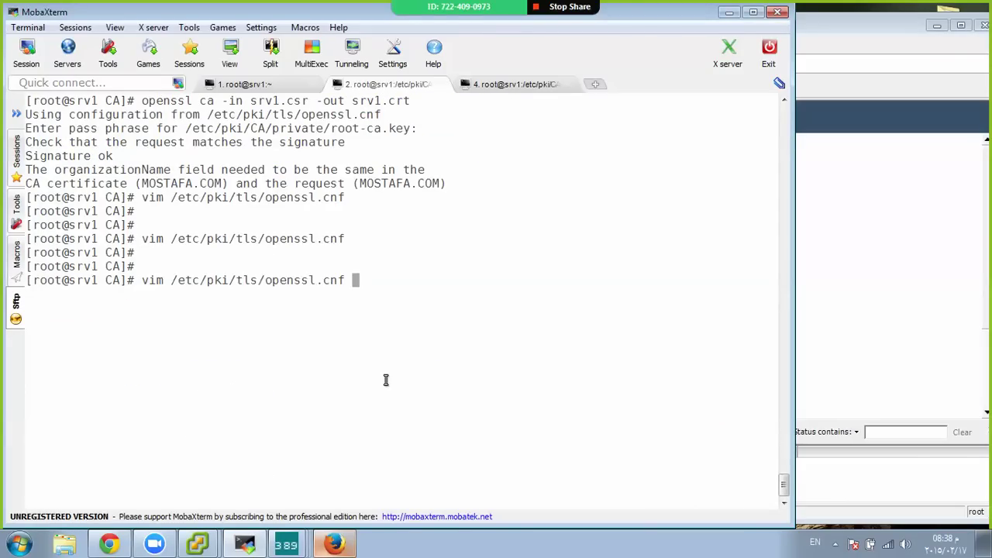
key("Up")
key("Return")
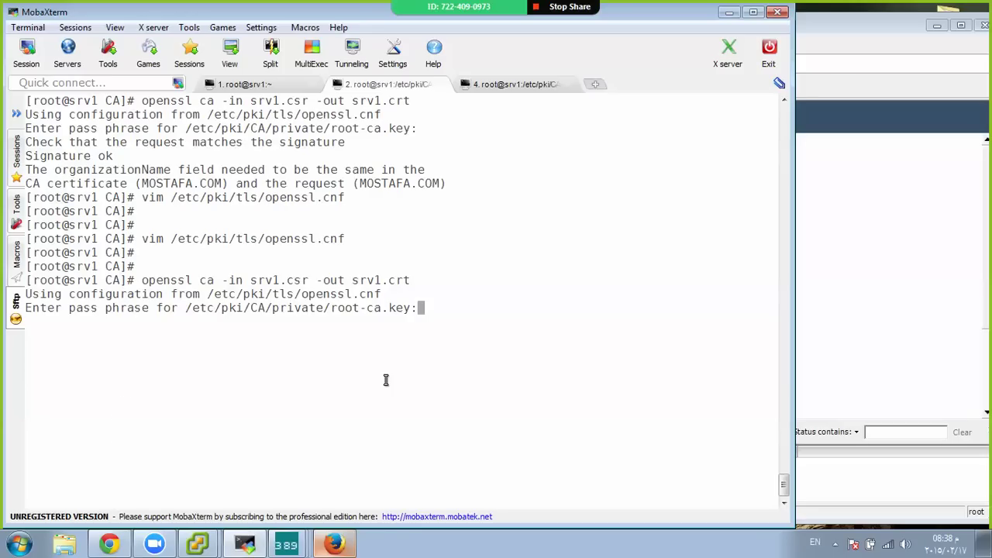
key("Return")
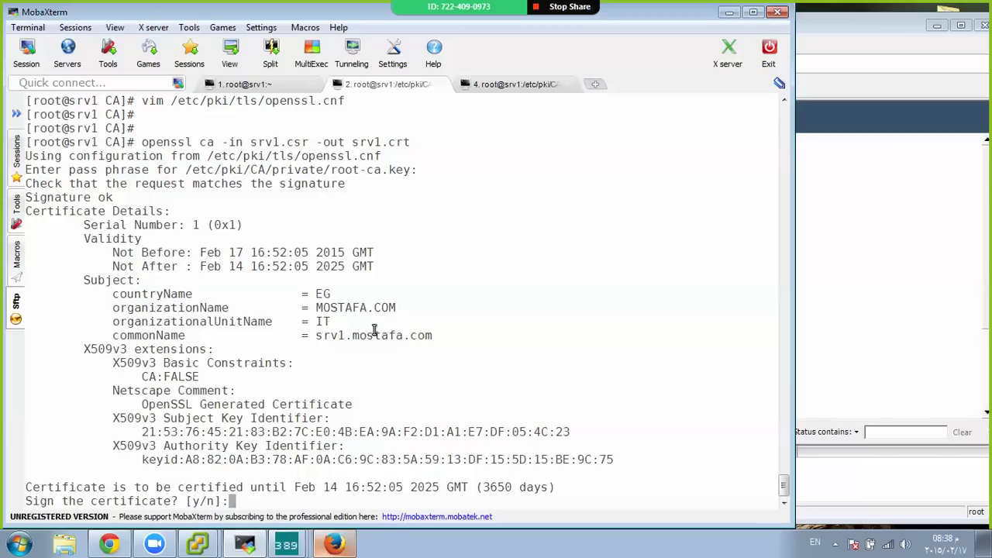
Answer y to sign and y to commit, then list srv1.crt in /etc/pki/CA
type("y")
key("Return")
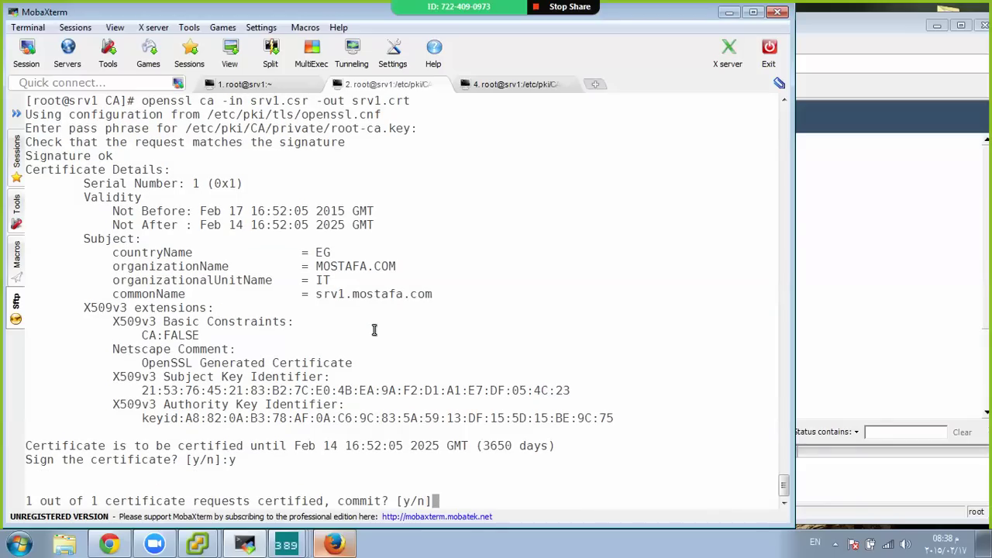
type("y")
key("Return")
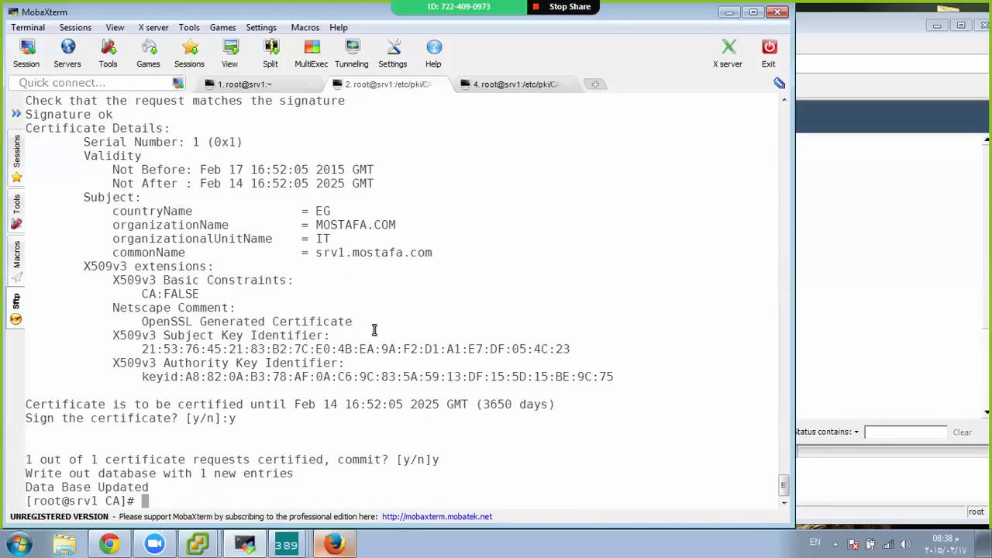
type("ls")
key("Return")
key("Return")
key("Return")
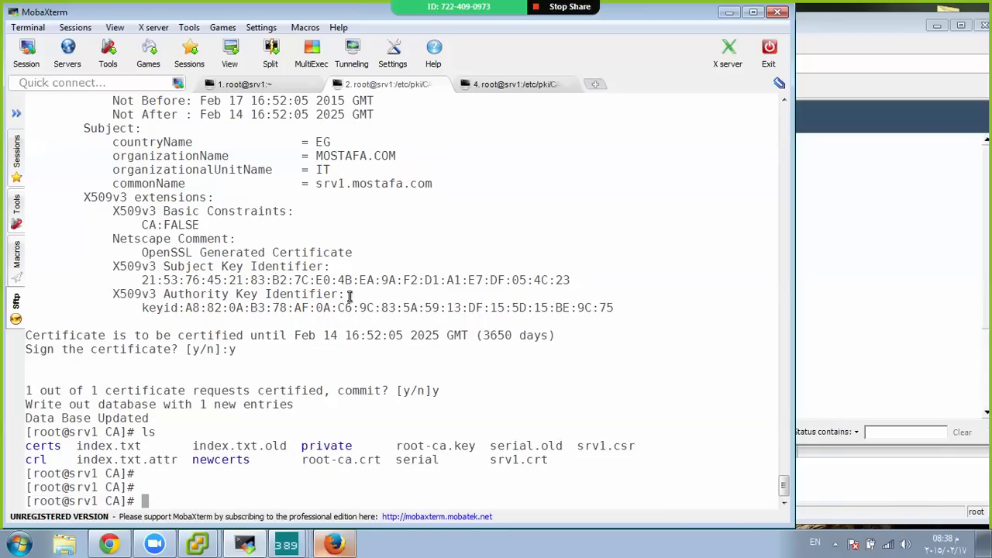
double_click(255, 446)
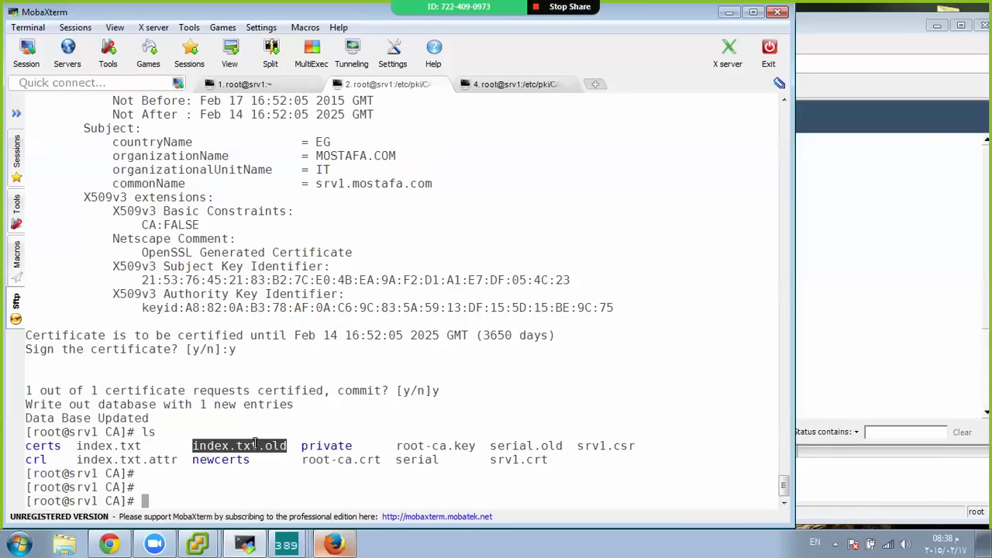
double_click(171, 459)
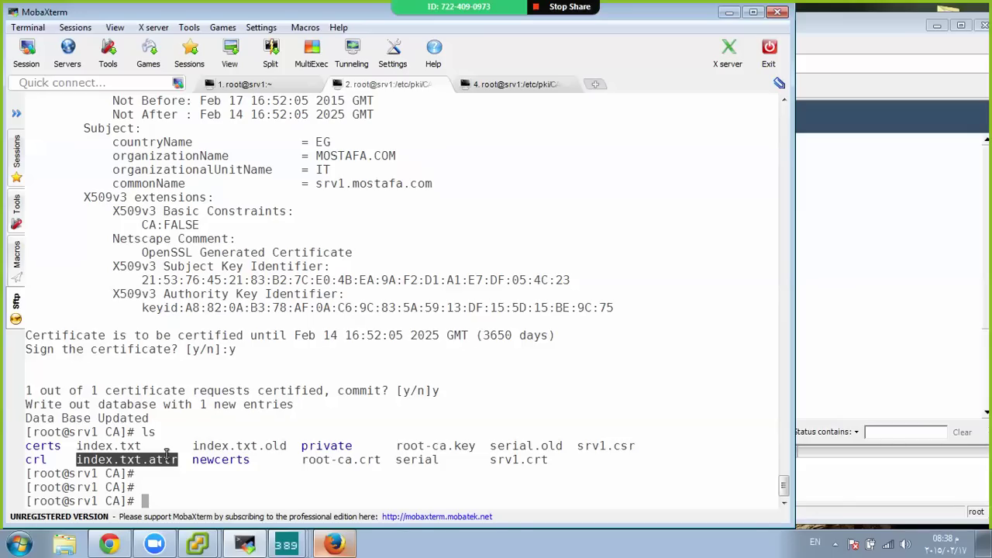
type("less index.txt")
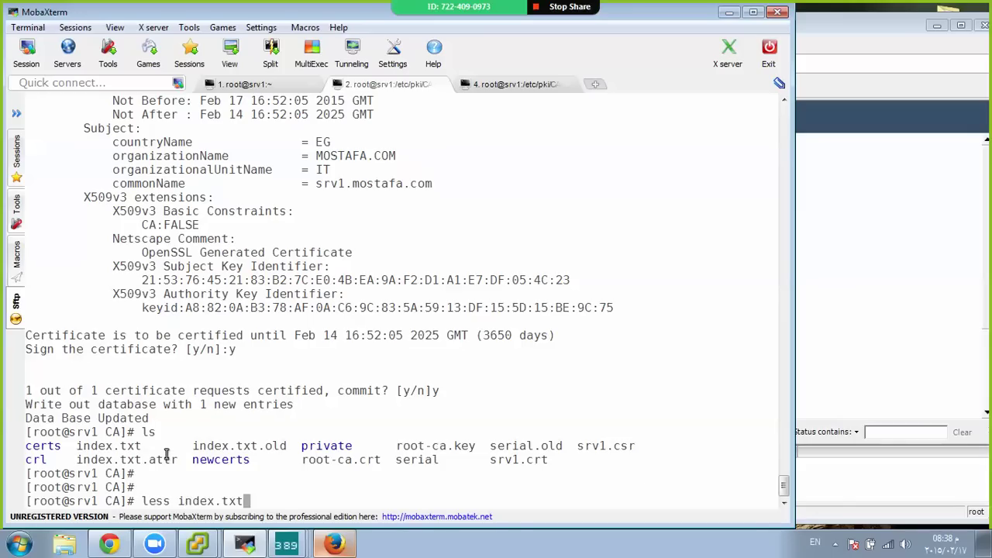
key("Return")
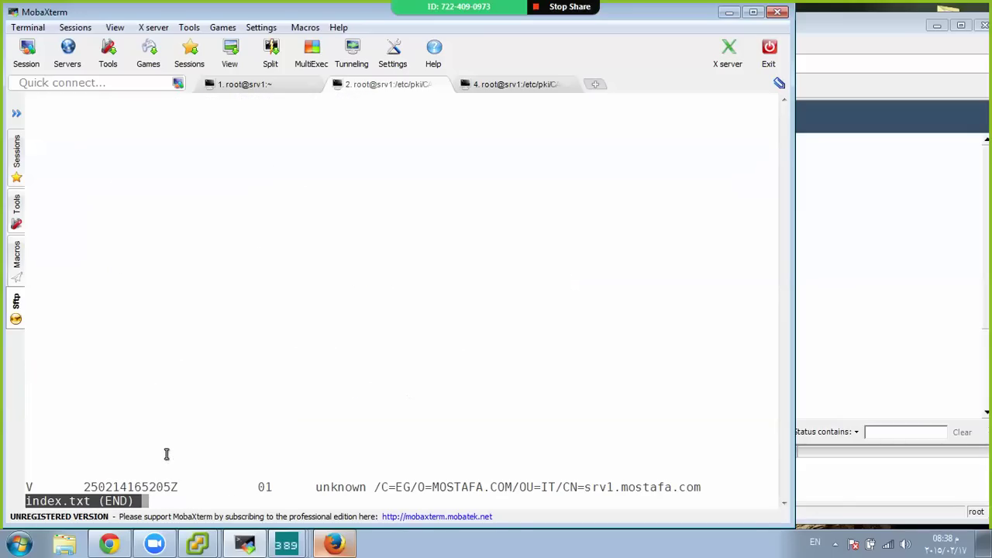
triple_click(407, 488)
left_click(221, 464)
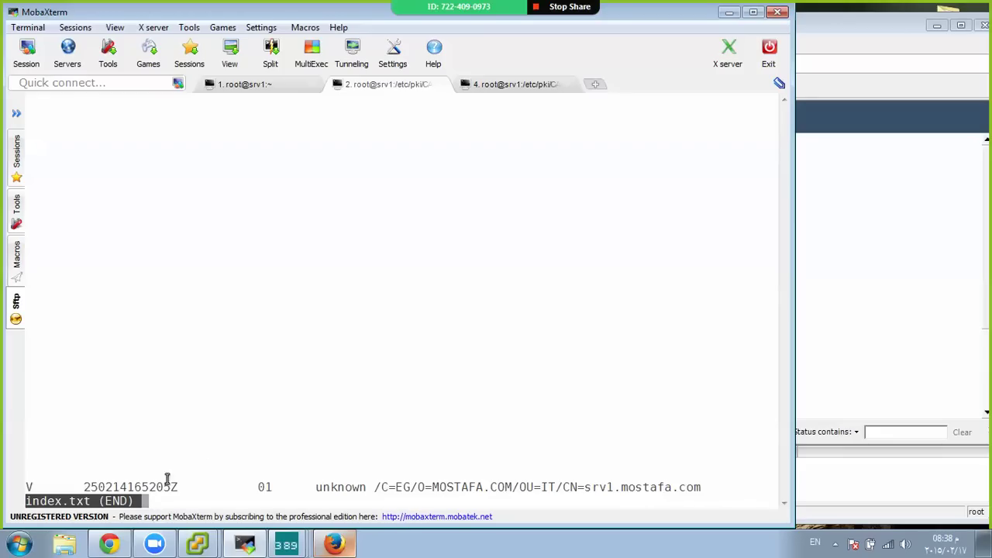
double_click(155, 487)
triple_click(445, 486)
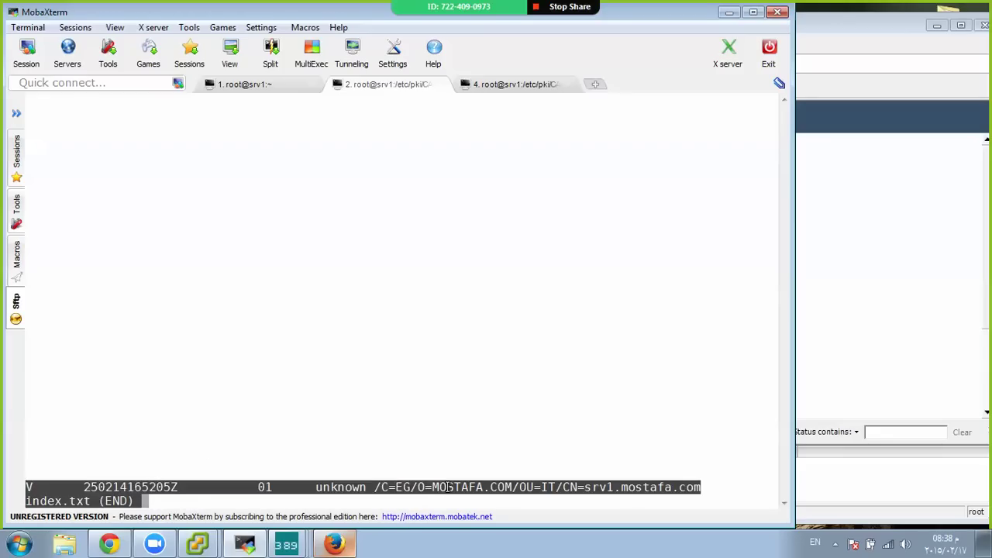
left_click(434, 443)
View index.txt.attr and note its unique_subject = yes line
type("q")
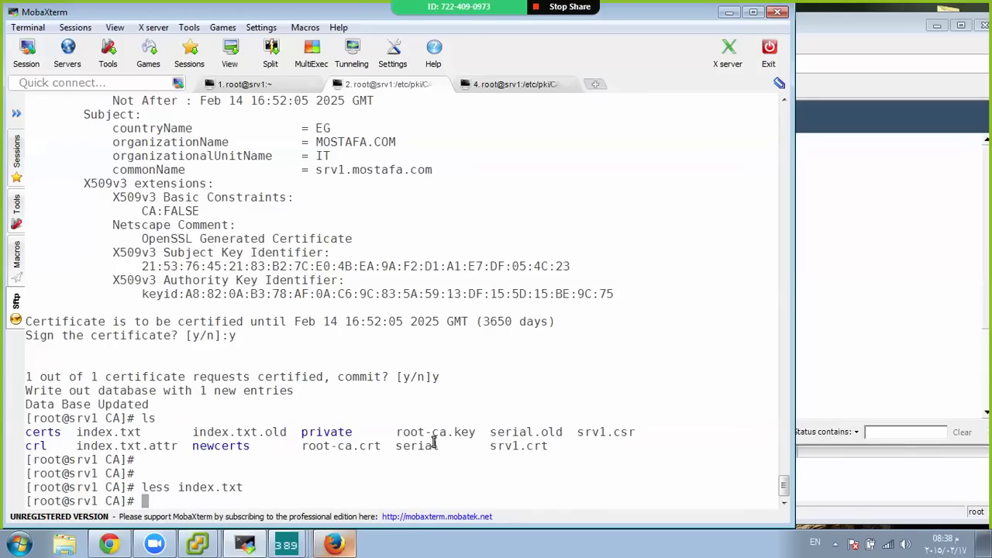
type("less index.txt")
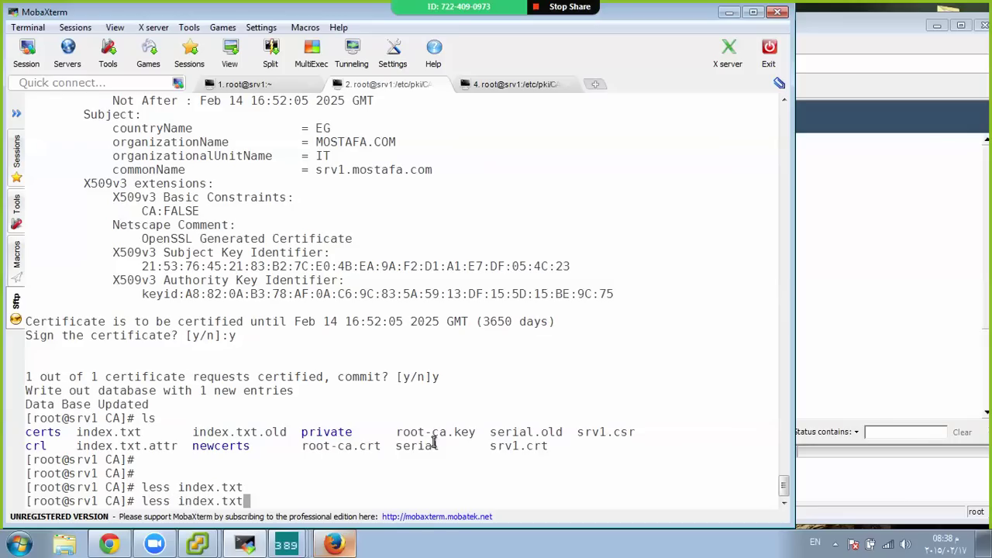
type(".attr")
key("Return")
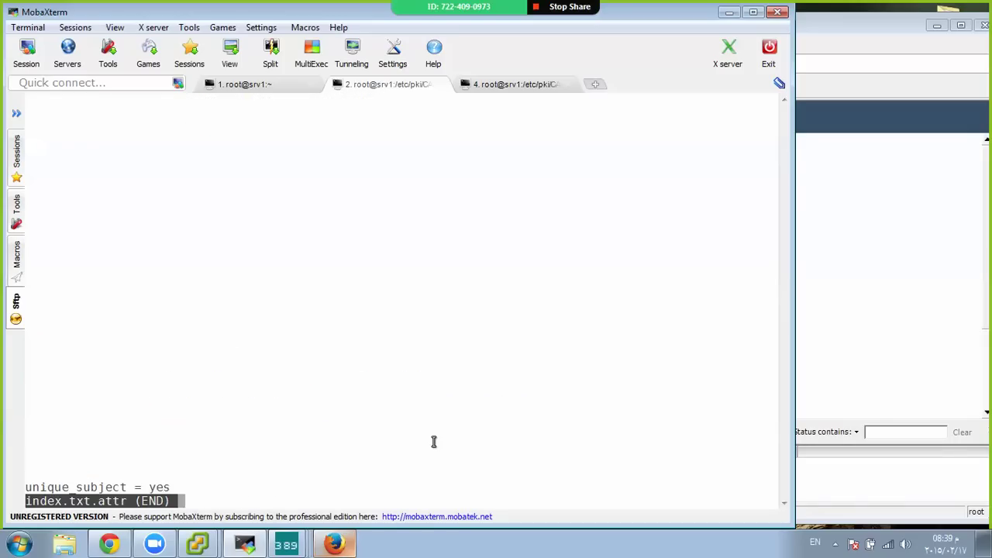
triple_click(133, 480)
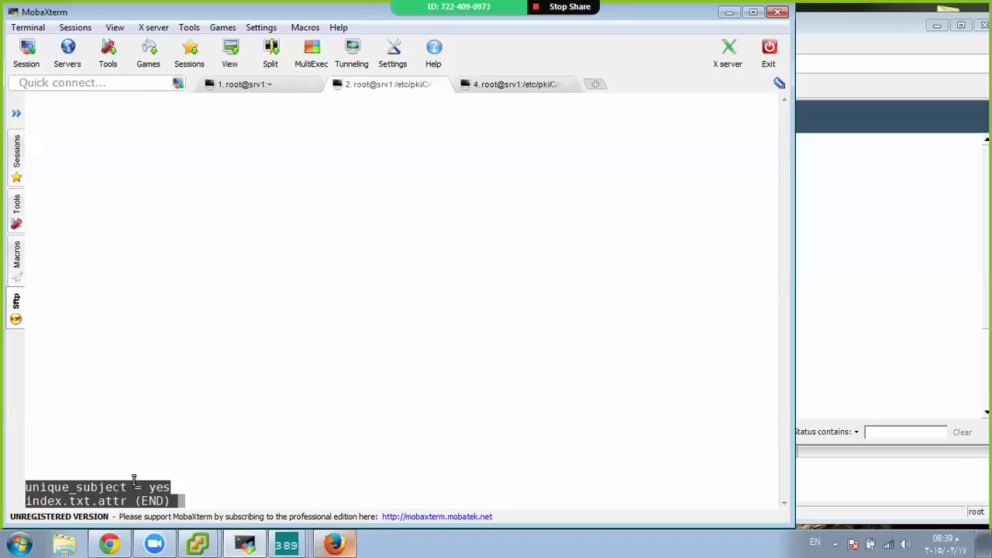
key("q")
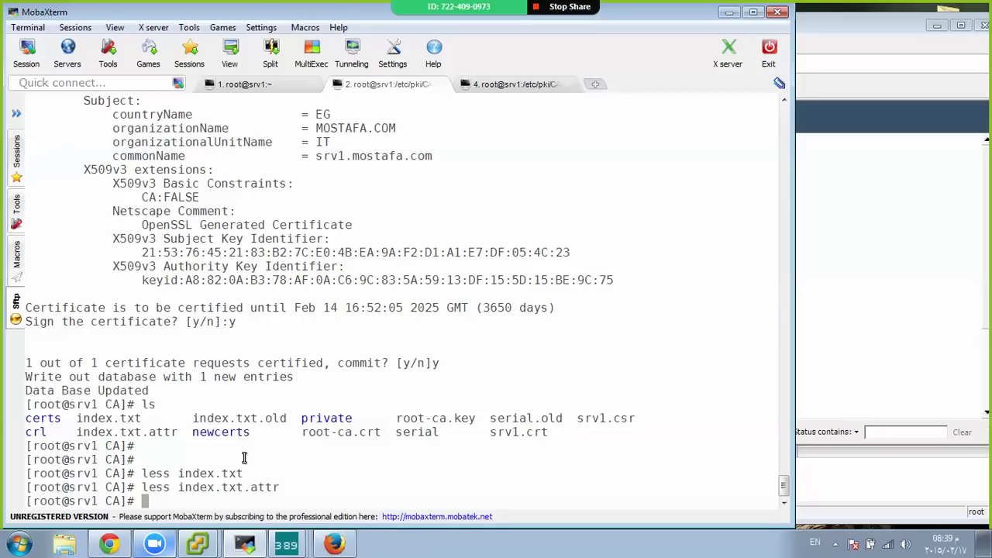
Page through the signed srv1.crt to its end with less
type("less sr")
key("Tab")
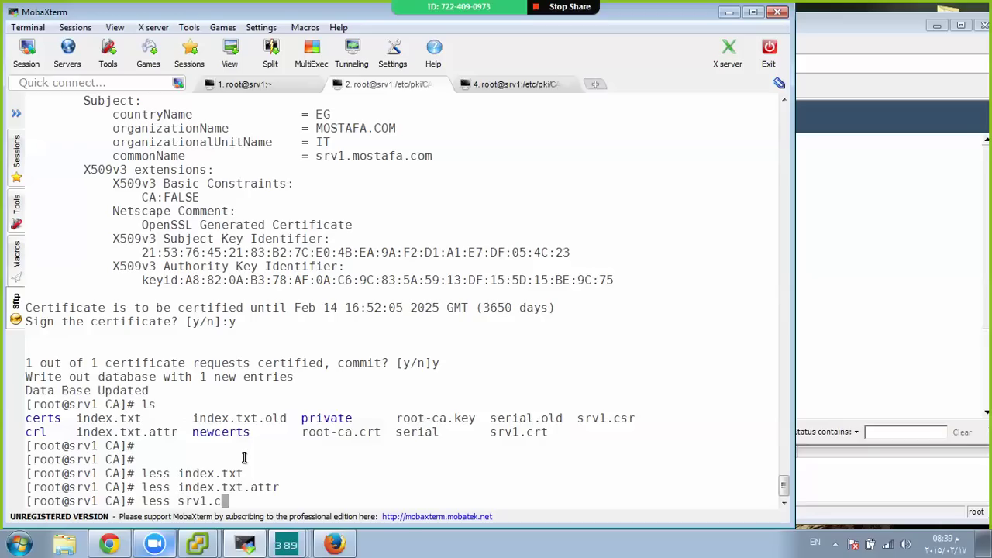
type("rt")
key("Return")
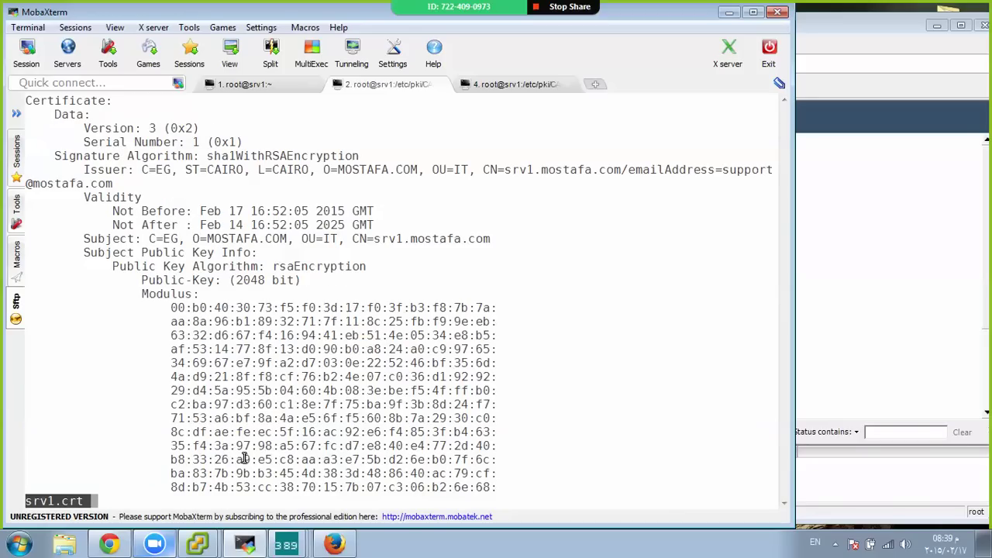
key("space")
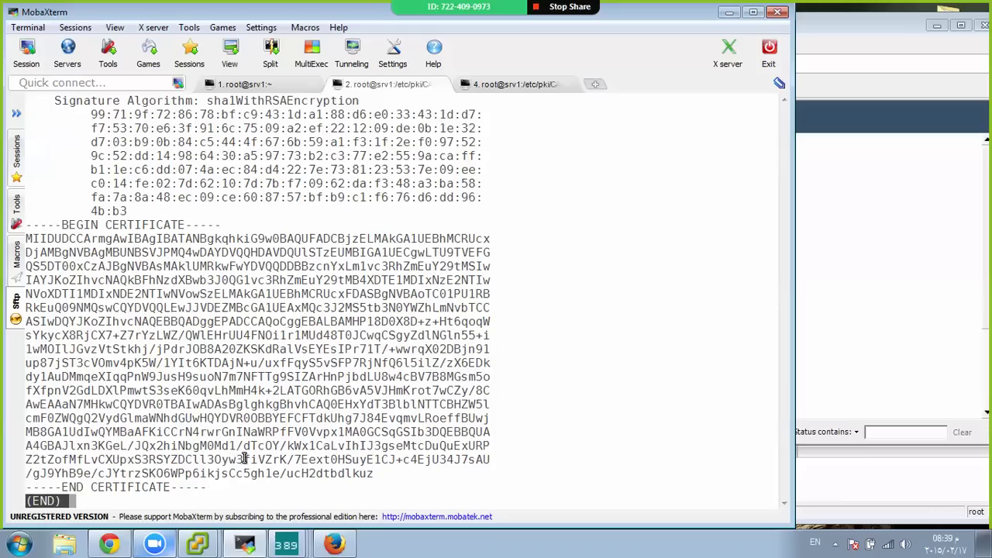
Copy srv1.crt to /root/, confirming the overwrite of the older copy
type("q")
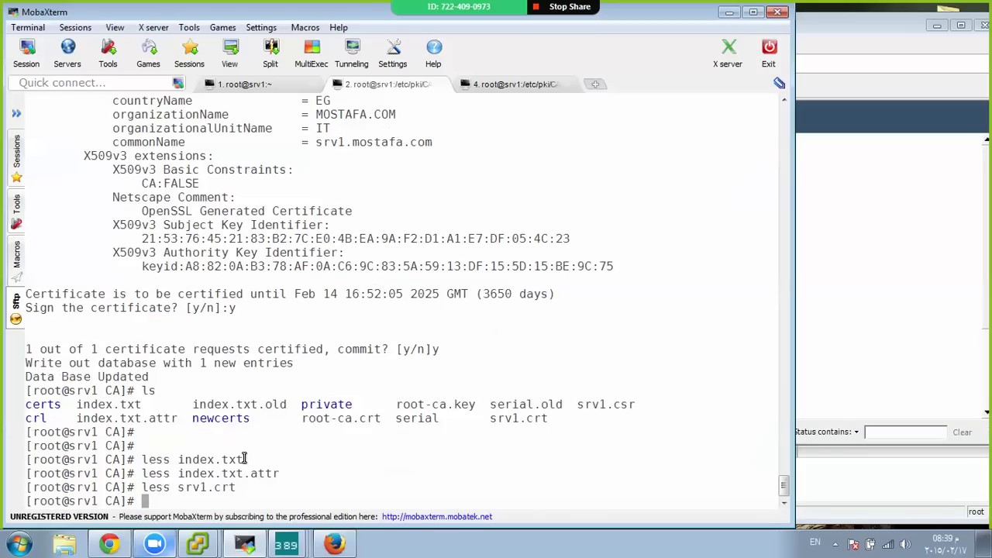
type("cp srv1.crt /root/")
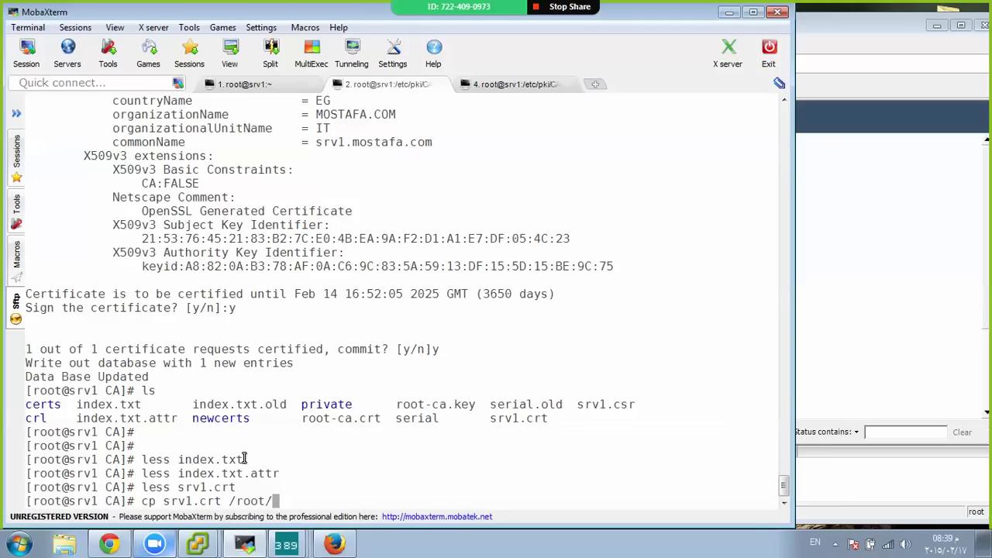
key("Return")
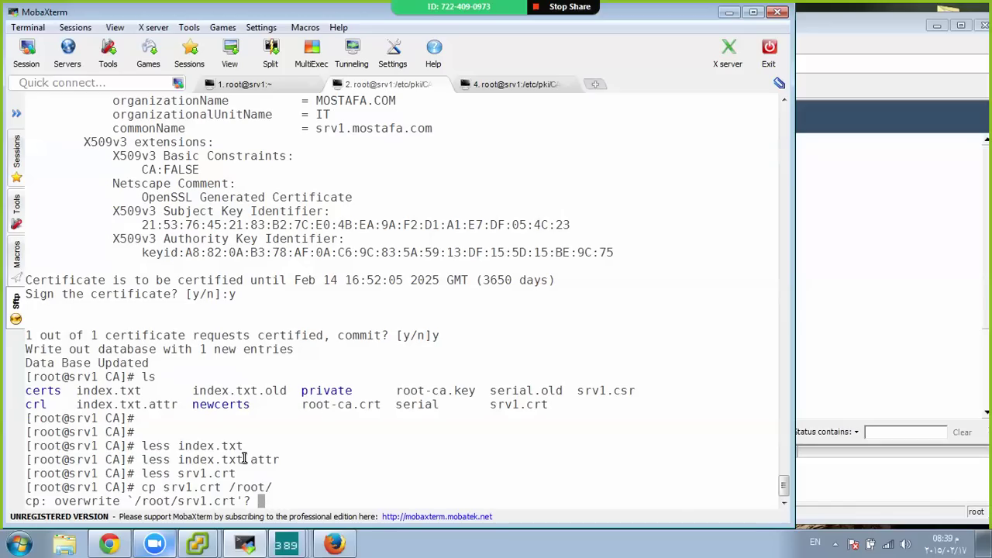
type("y")
key("Return")
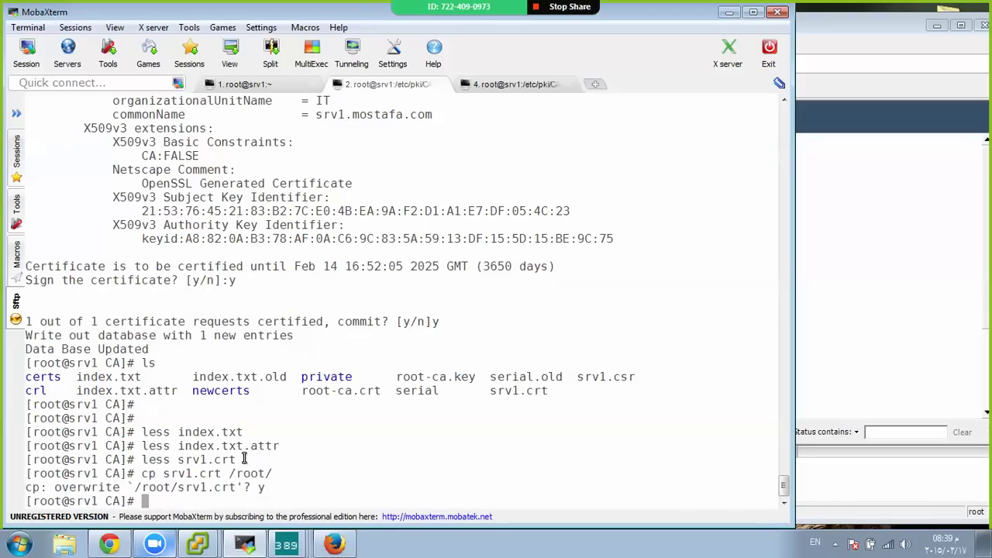
key("Return")
key("Return")
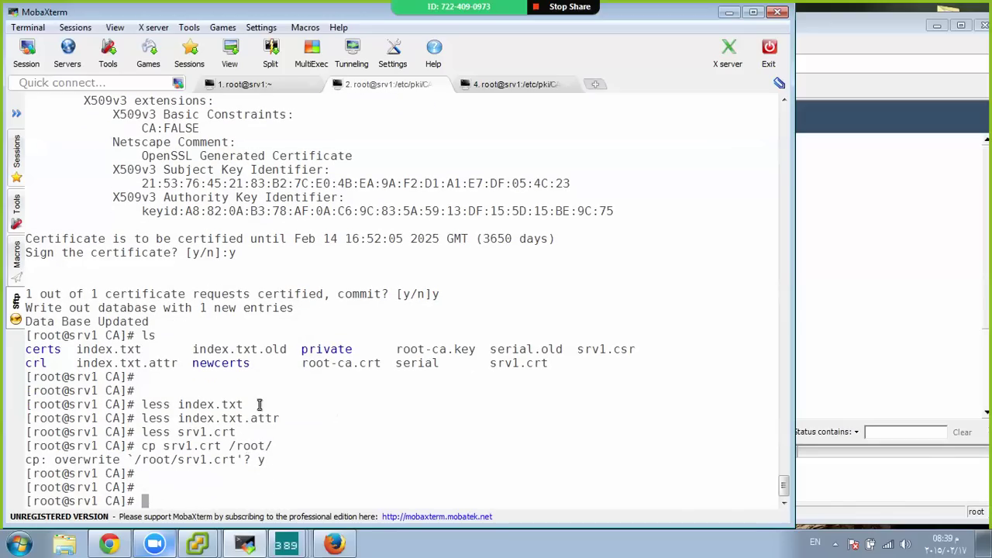
left_click(109, 545)
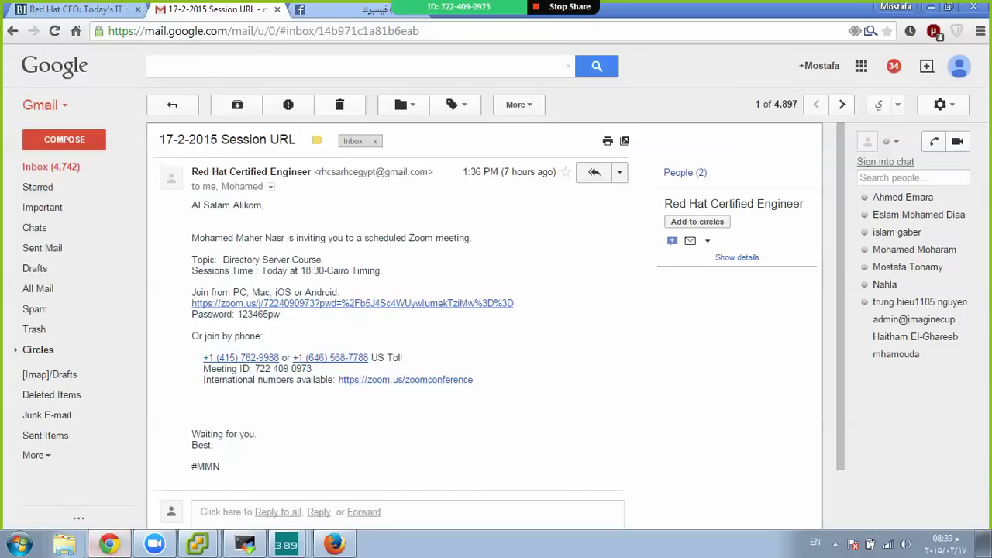
Start a certificate install from Manage Certificates and select /root/srv1.crt
left_click(245, 545)
left_click(286, 545)
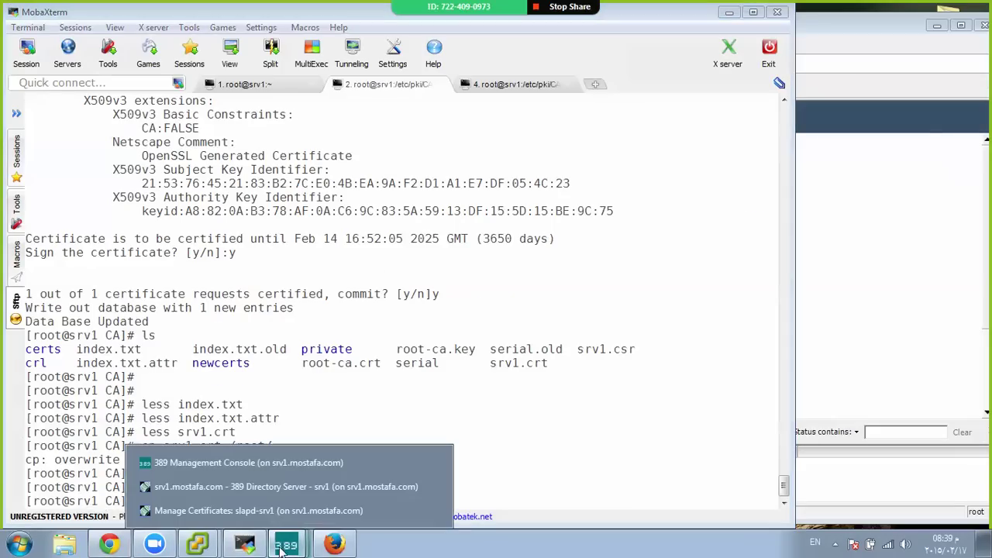
left_click(220, 513)
left_click(340, 467)
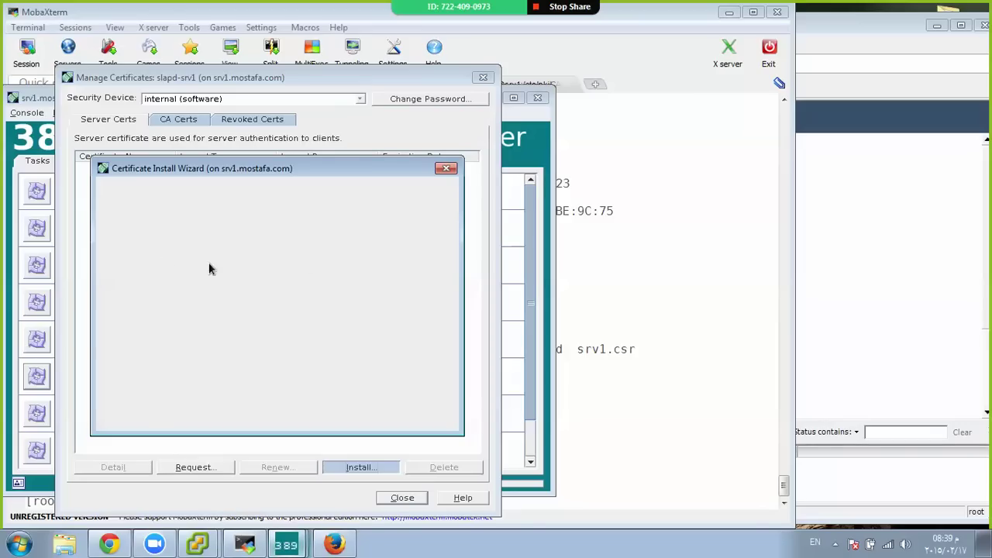
left_click(404, 253)
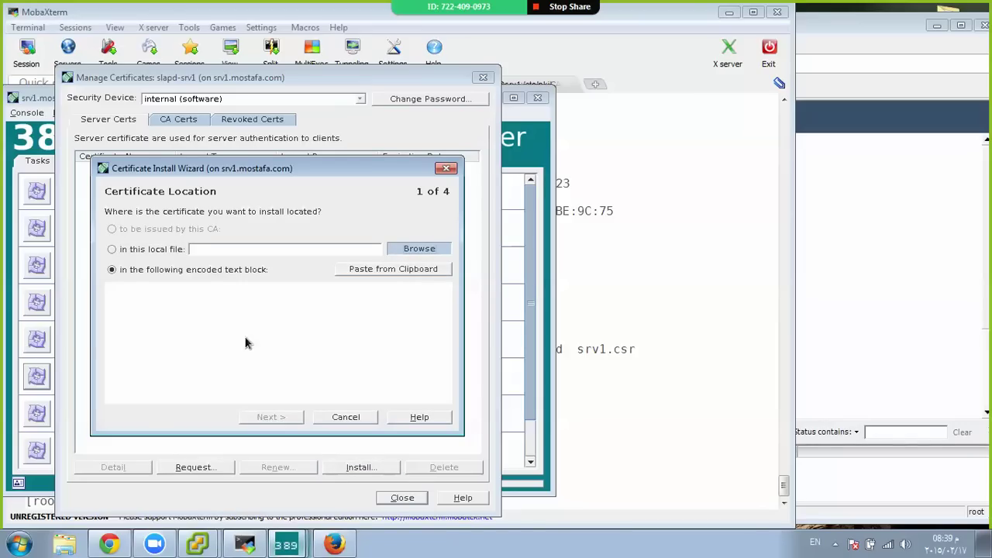
left_click(434, 251)
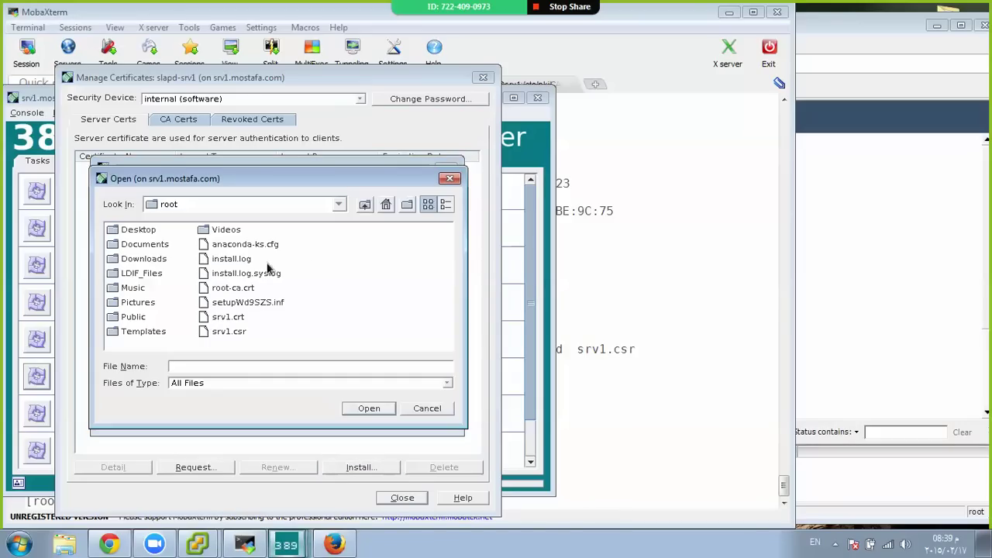
double_click(227, 317)
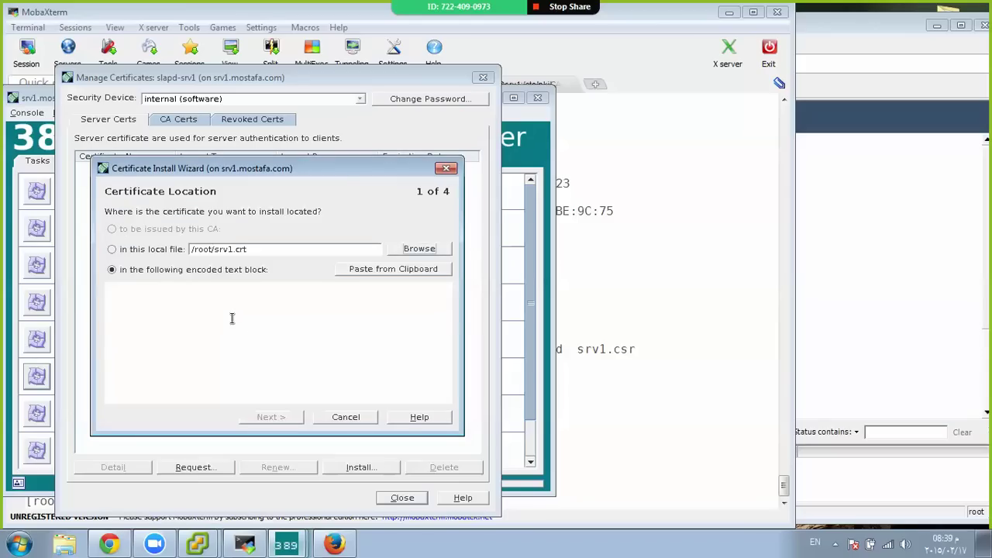
Install srv1.crt as a local file through the wizard, entering the token password
left_click(135, 249)
left_click(293, 419)
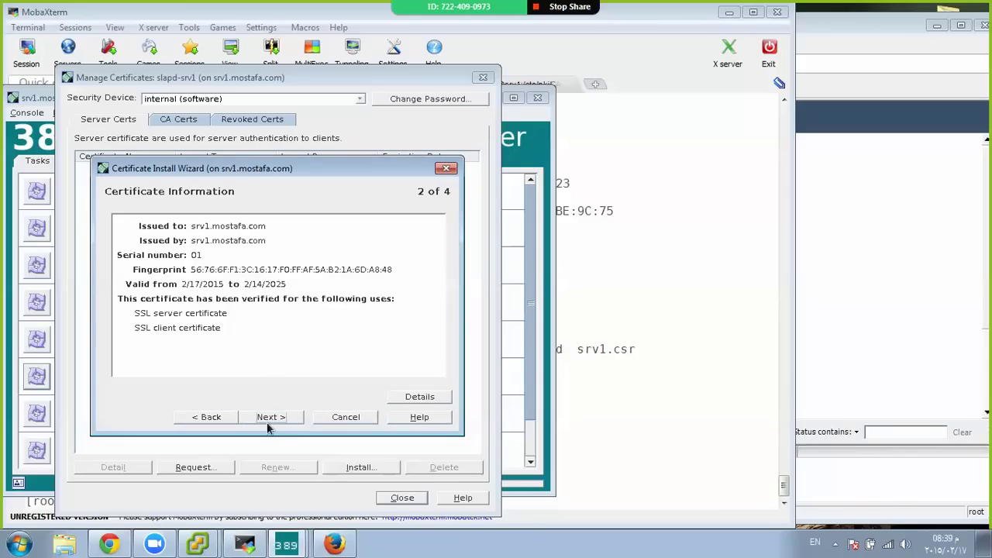
left_click(268, 417)
left_click(265, 419)
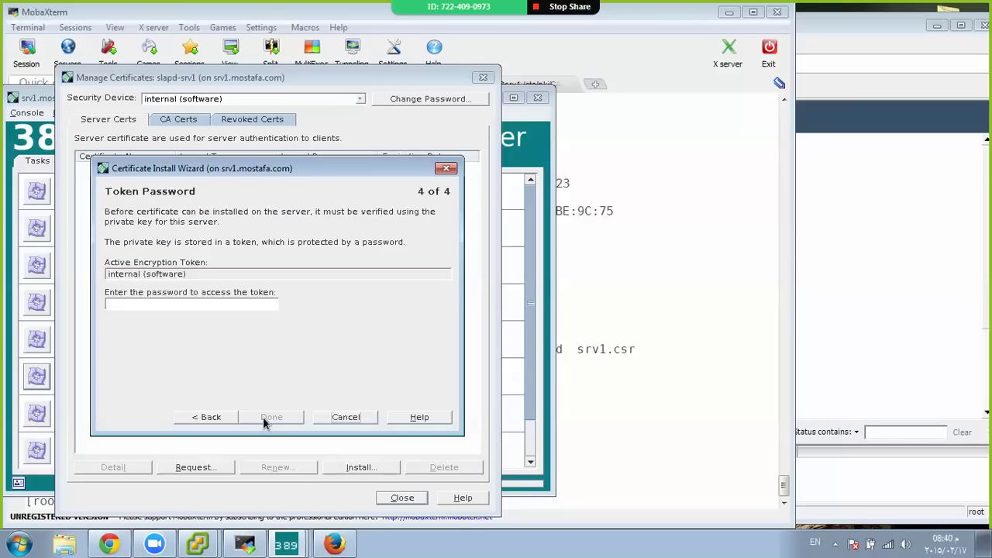
left_click(250, 306)
type("•••••••••")
left_click(277, 422)
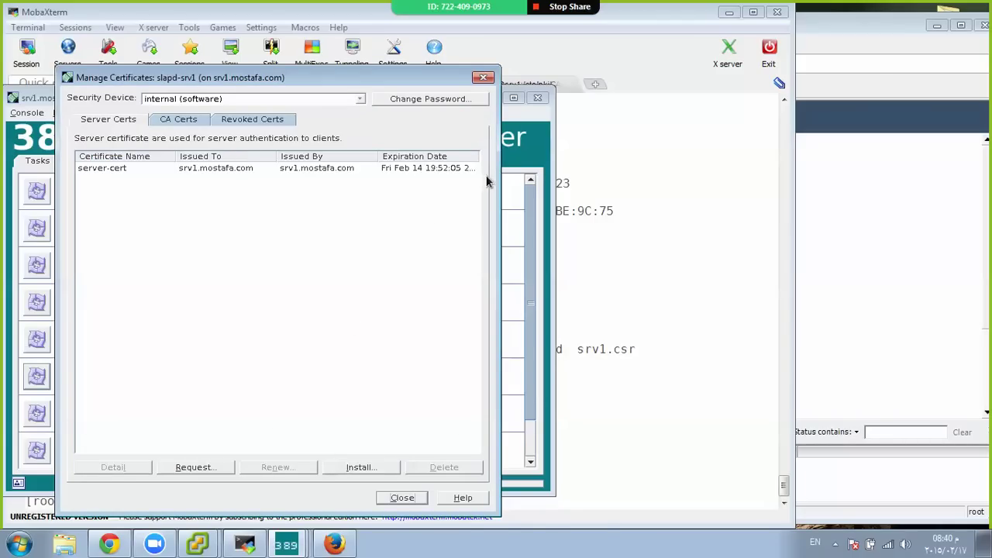
Widen the certificate list to show the full expiry date, then open Zoom's group chat
left_click_drag(501, 180, 582, 178)
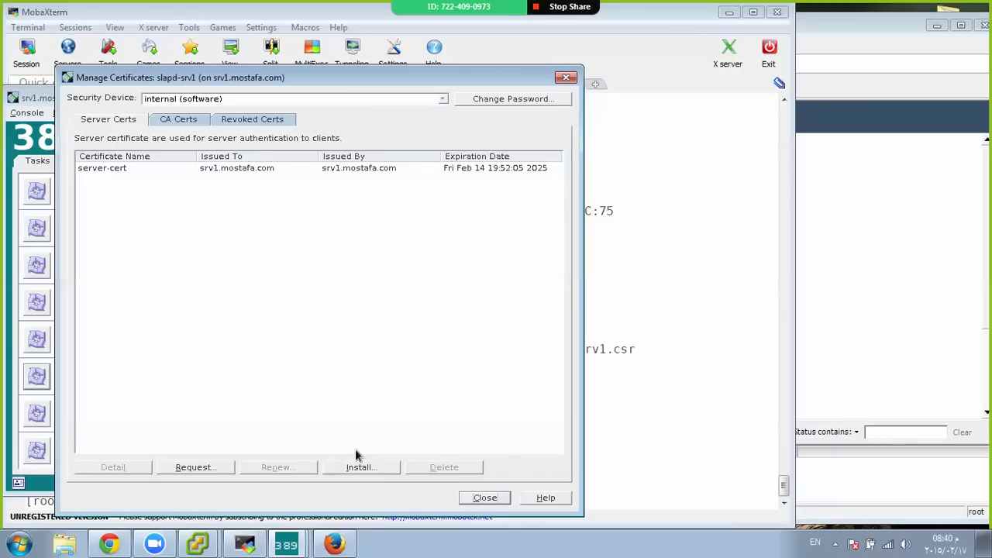
left_click(249, 545)
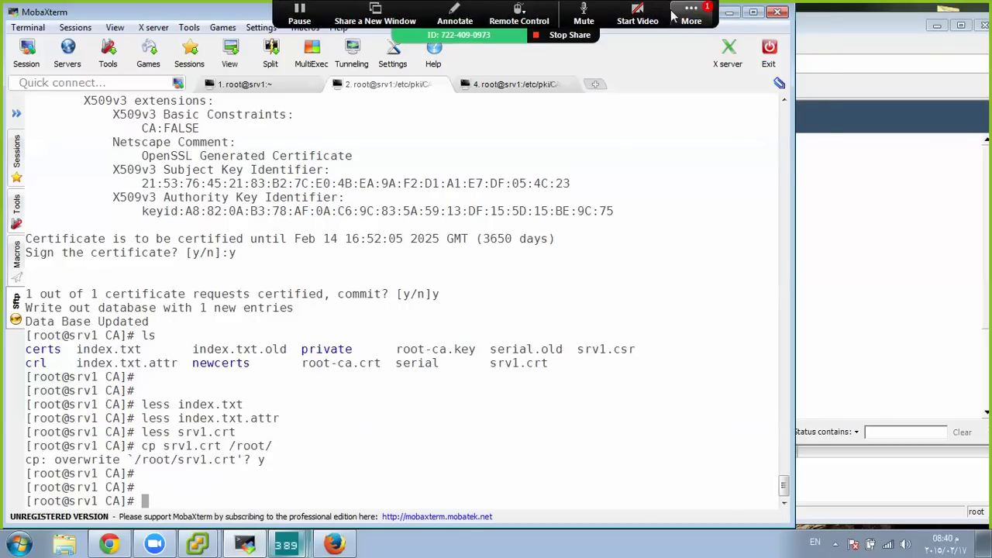
left_click(683, 14)
left_click(711, 62)
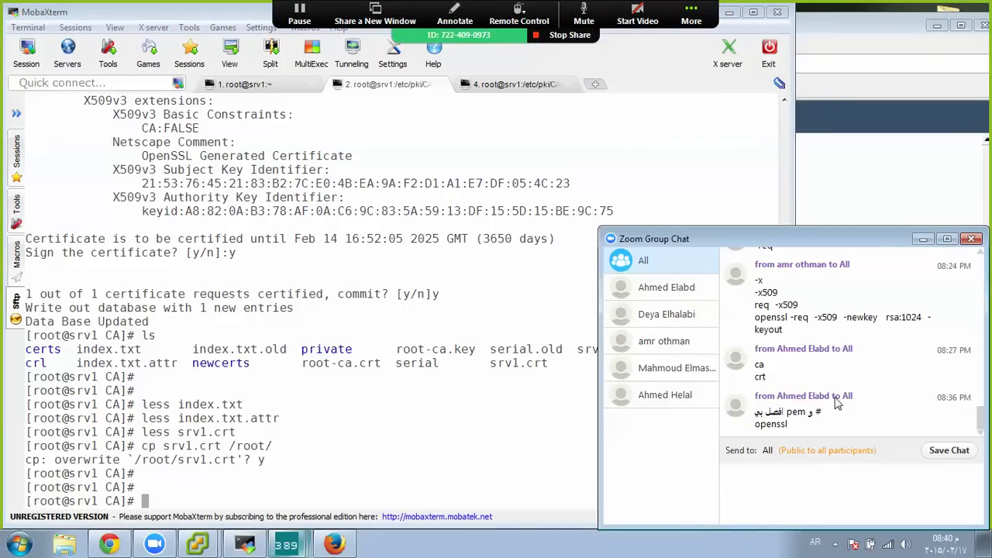
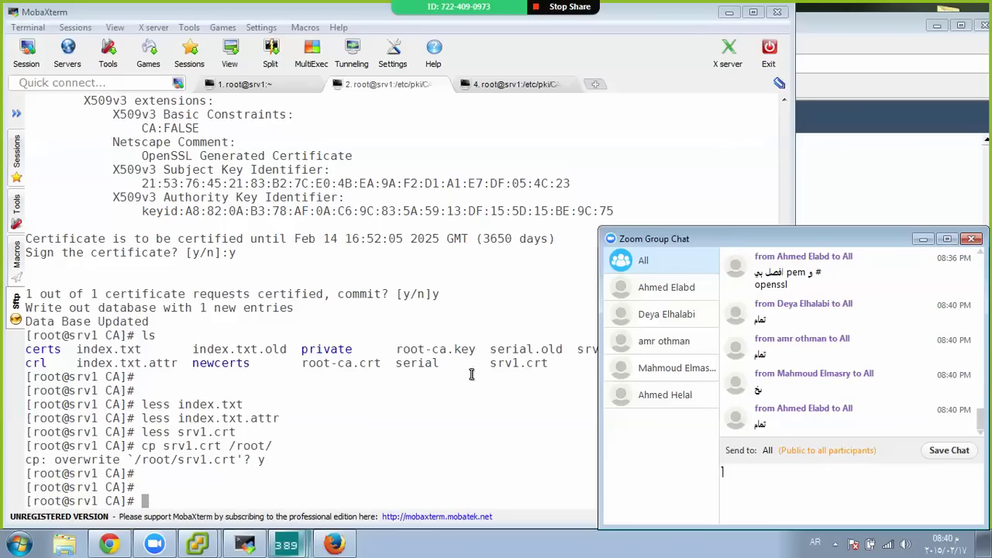
Recall the openssl ca command that signs srv1.csr into srv1.crt, then clear the terminal screen
left_click(427, 380)
key("Up")
key("Up")
key("Up")
key("Up")
key("Up")
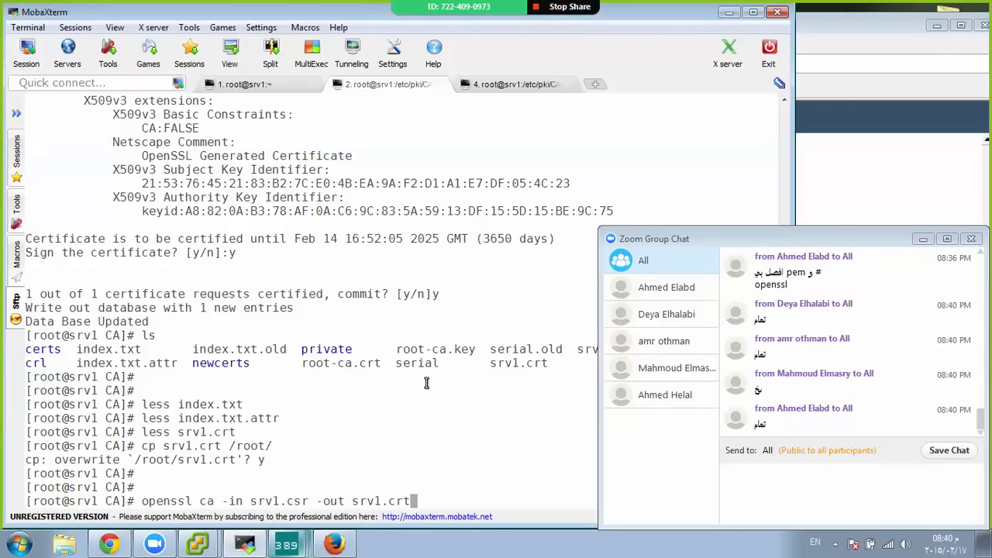
key("ctrl+l")
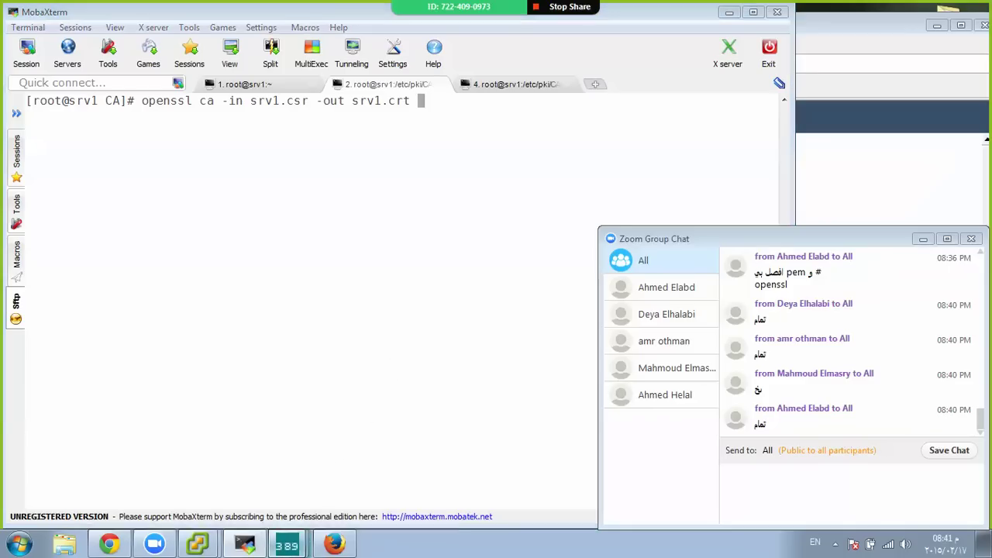
Review the trusted CA certificates in Manage Certificates, then close the certificate manager
mouse_move(287, 547)
left_click(432, 510)
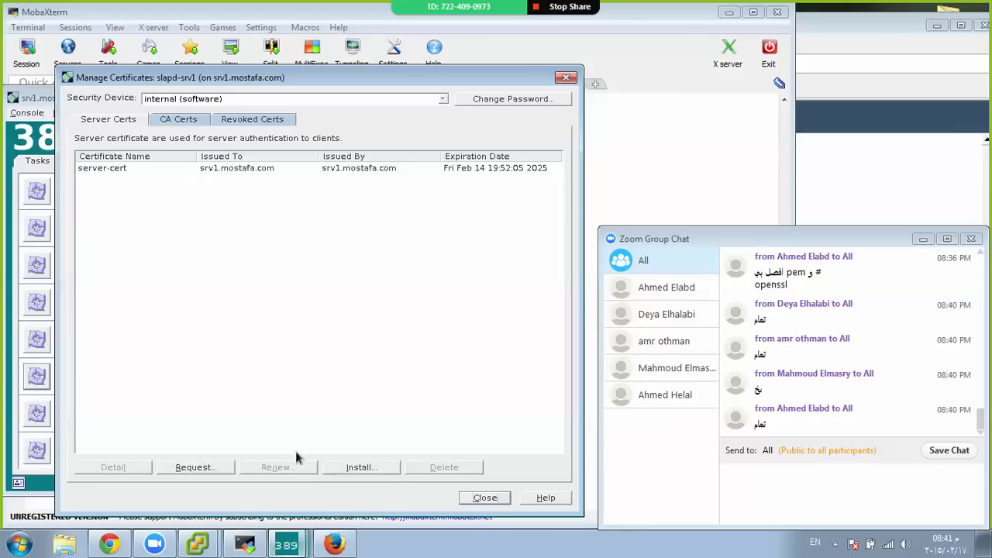
left_click(178, 120)
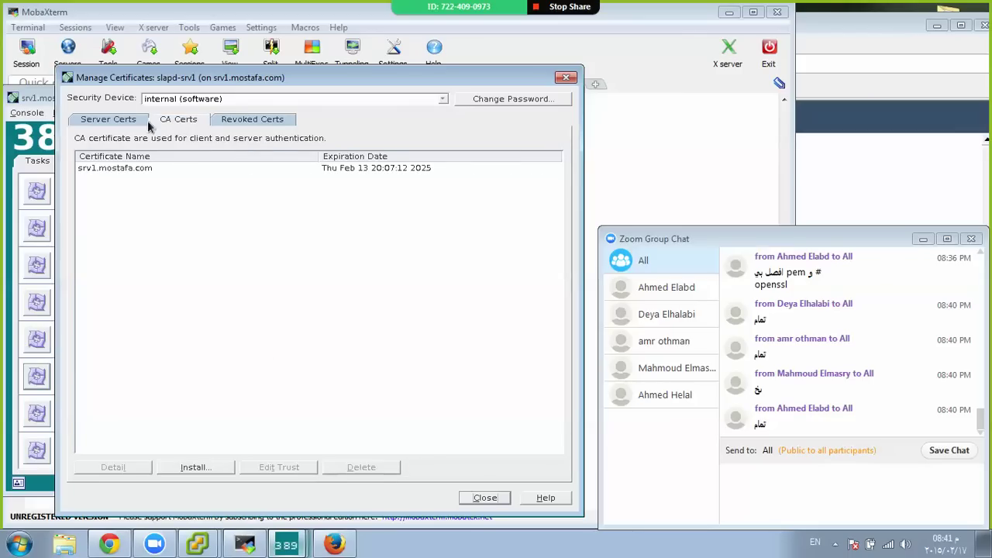
left_click(490, 498)
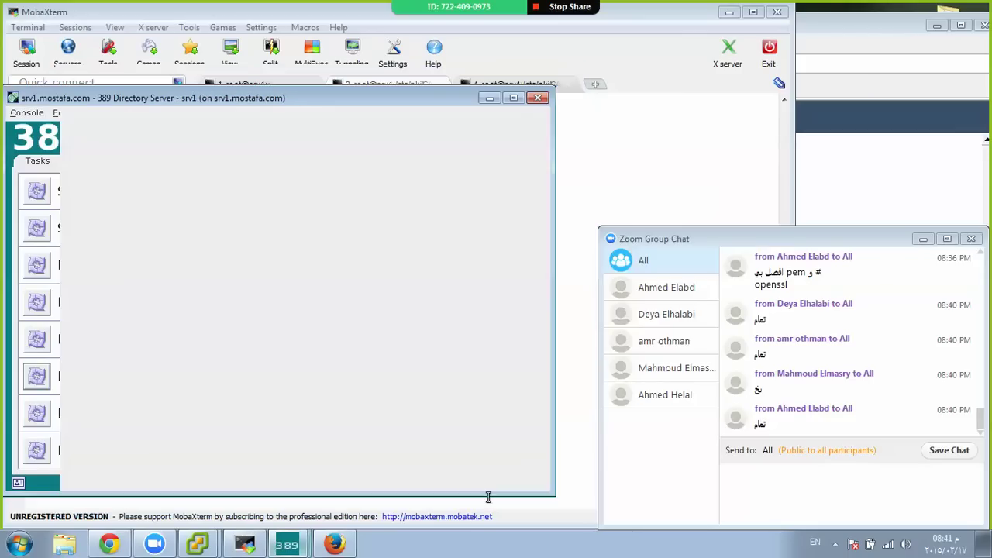
In Configuration > Encryption, enable SSL with the RSA cipher family using server-cert
left_click(104, 163)
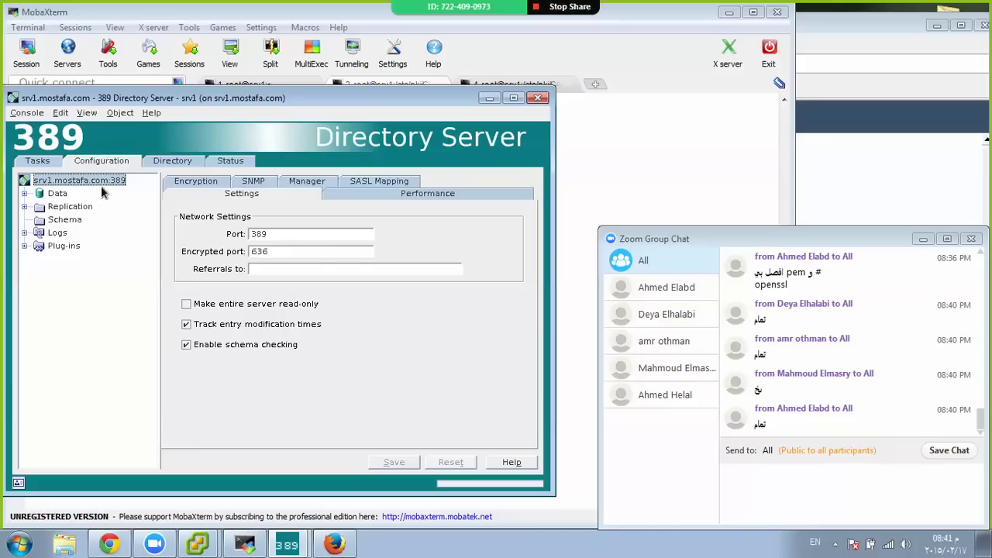
left_click(213, 186)
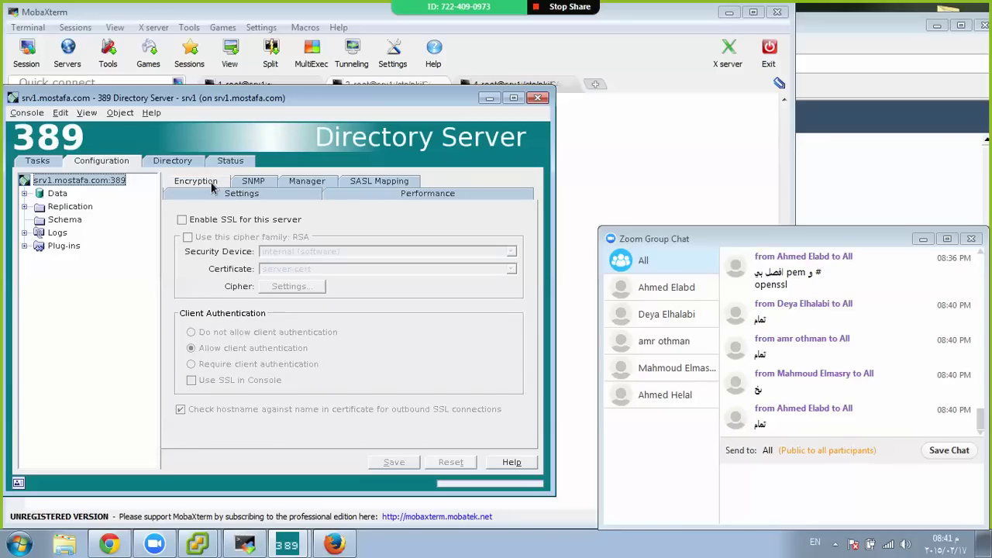
left_click(218, 220)
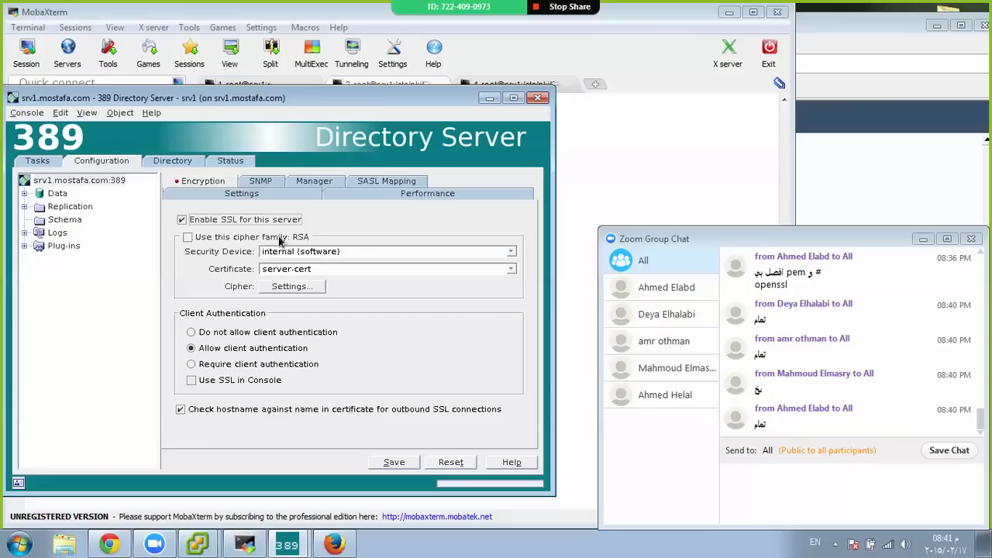
left_click(239, 238)
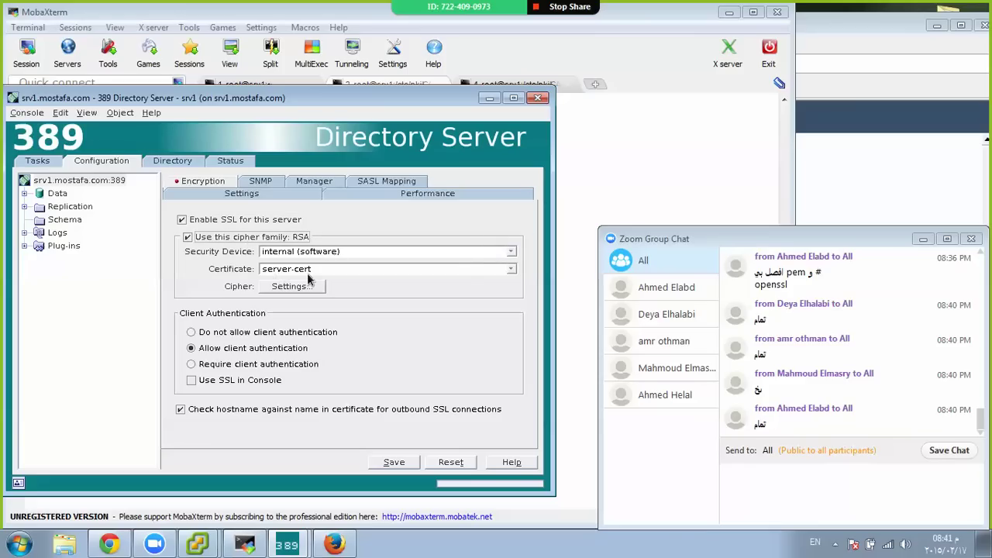
left_click(511, 269)
left_click(511, 269)
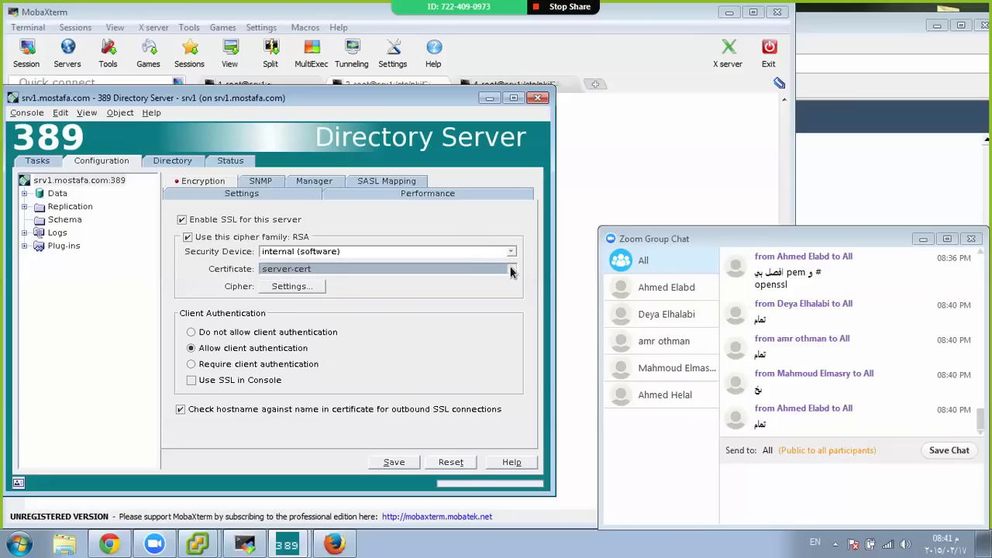
left_click(289, 288)
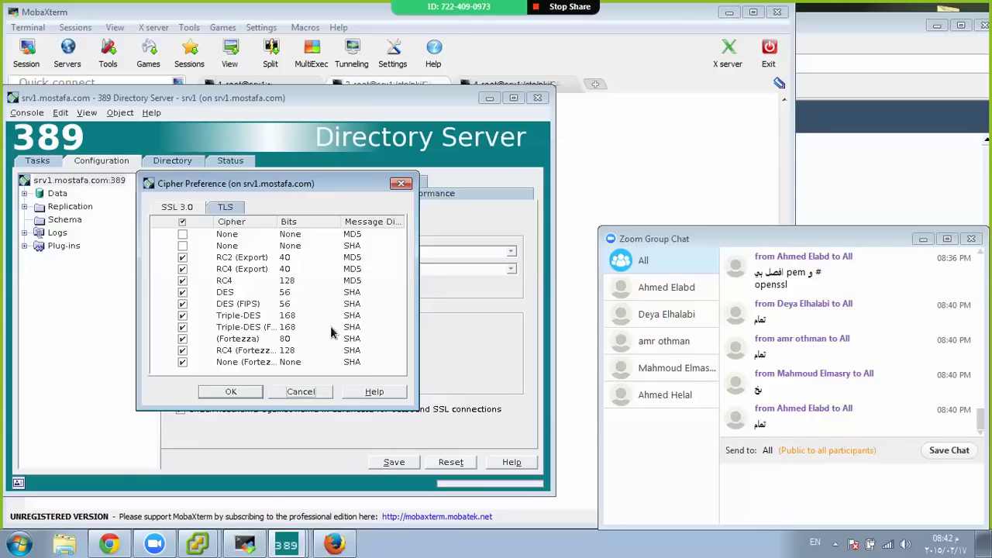
Save the SSL settings for port 636, dismiss the three notices, and close the server window
left_click(231, 391)
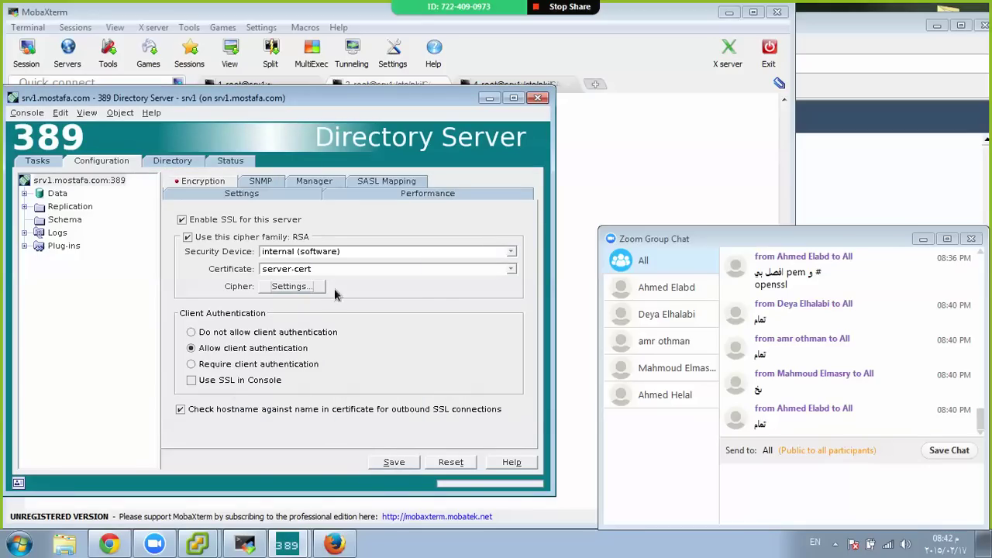
left_click(401, 463)
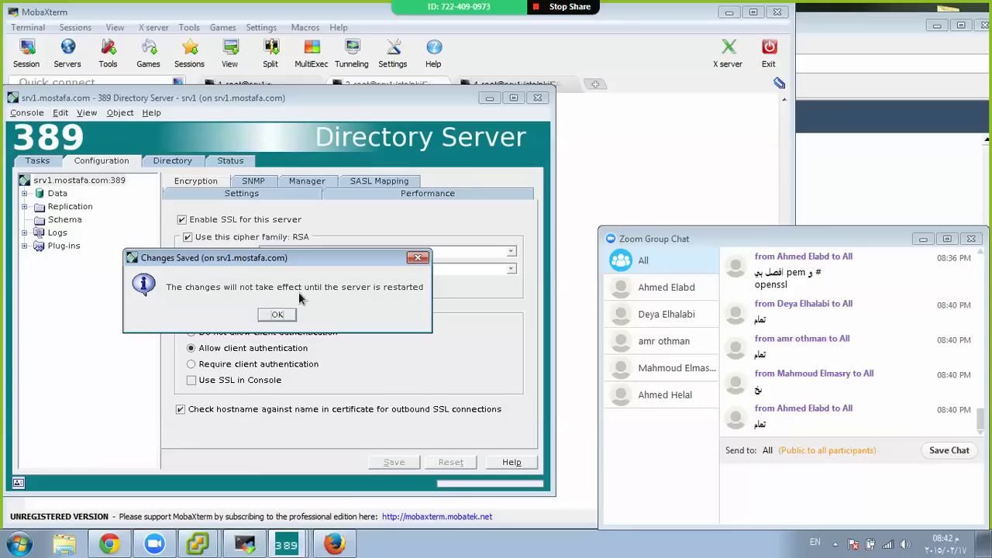
left_click(278, 315)
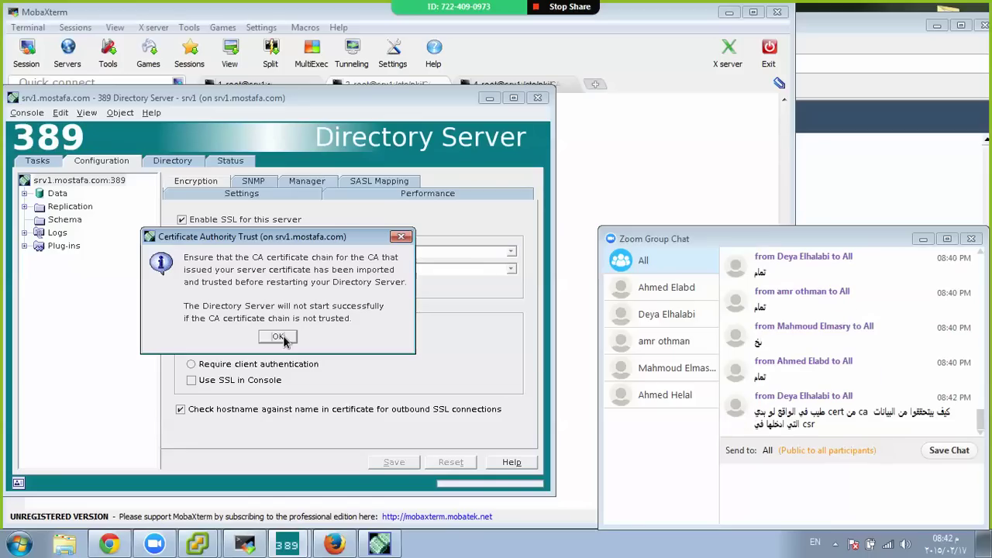
left_click(277, 337)
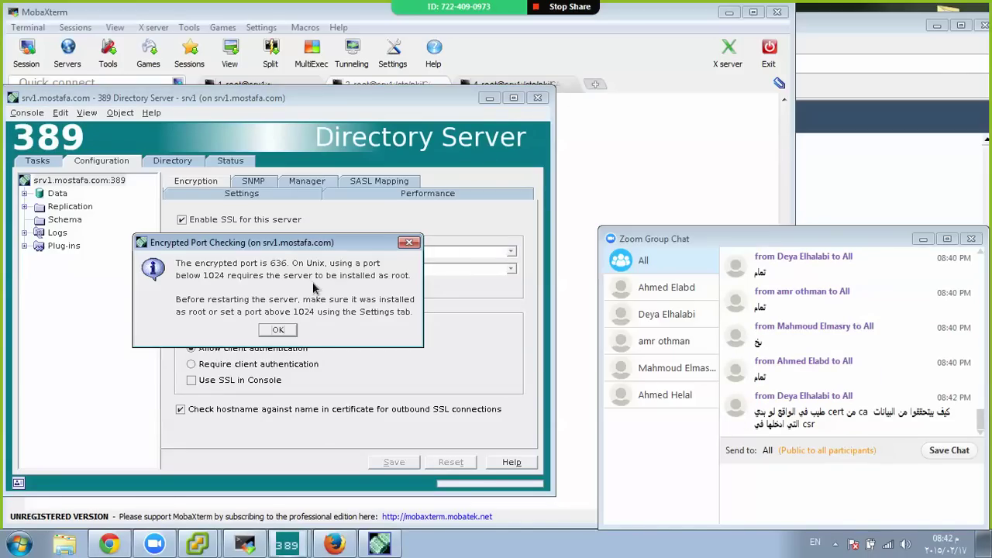
left_click(277, 332)
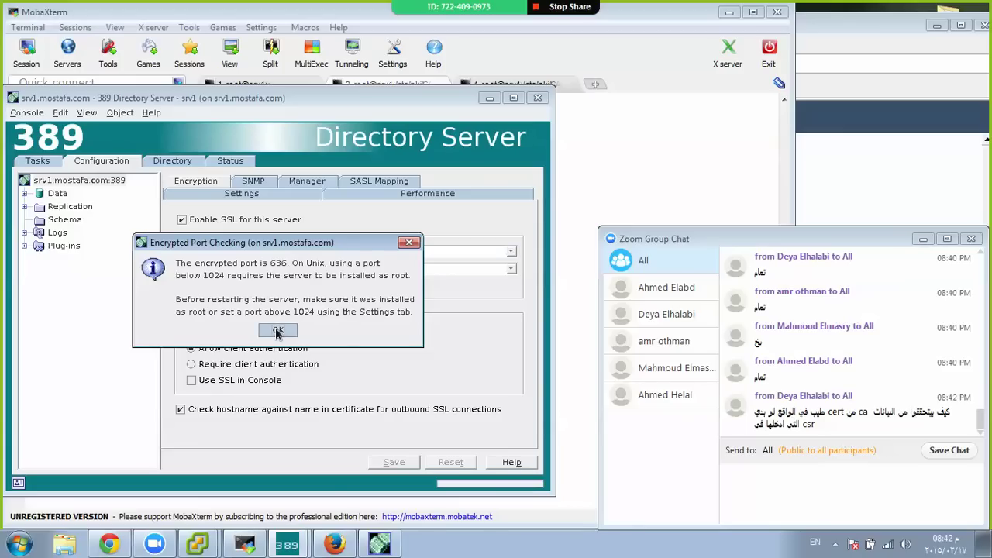
left_click(539, 99)
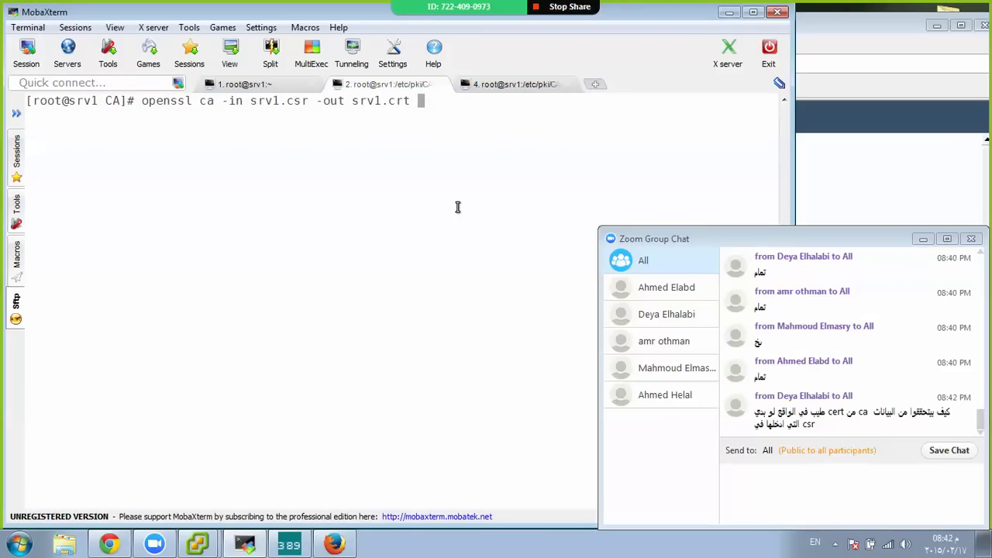
Close the 389 Management Console and run service dirsrv restart in the root session
key("ctrl+shift+Tab")
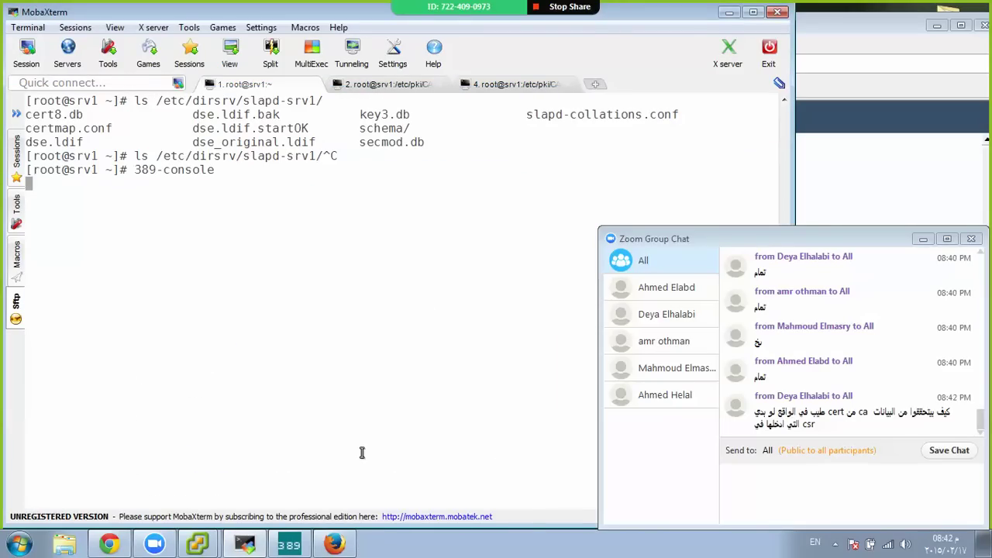
left_click(289, 545)
left_click(536, 100)
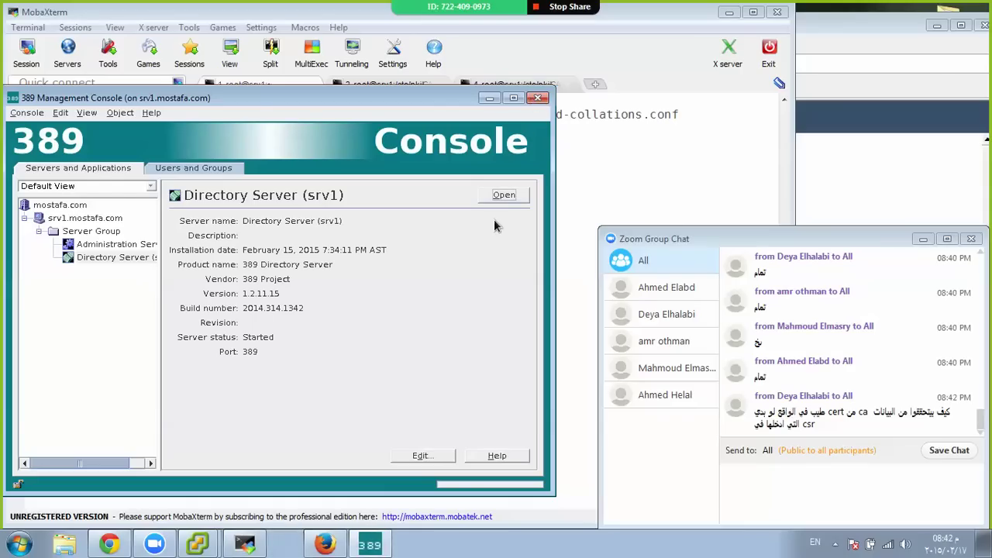
key("Return")
key("Return")
key("Return")
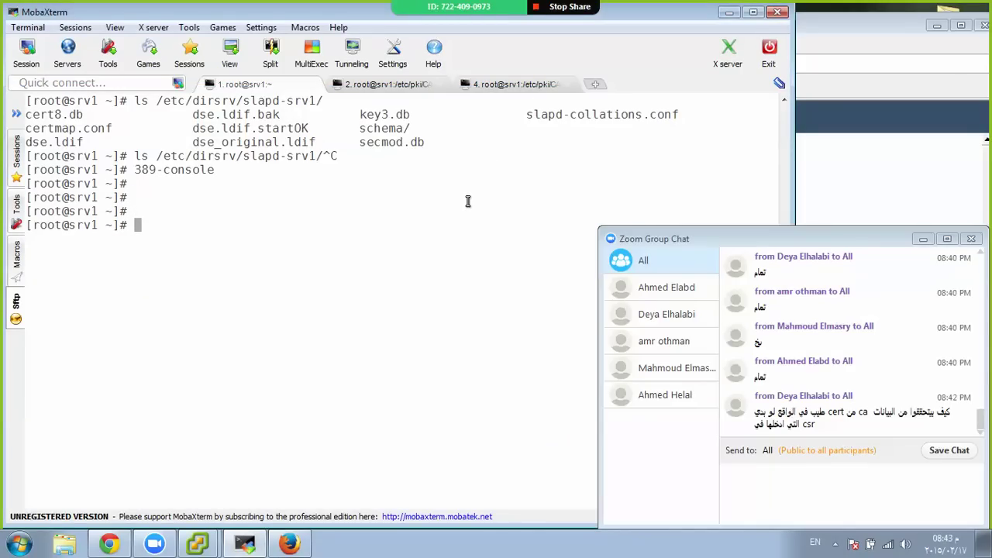
type("service dir")
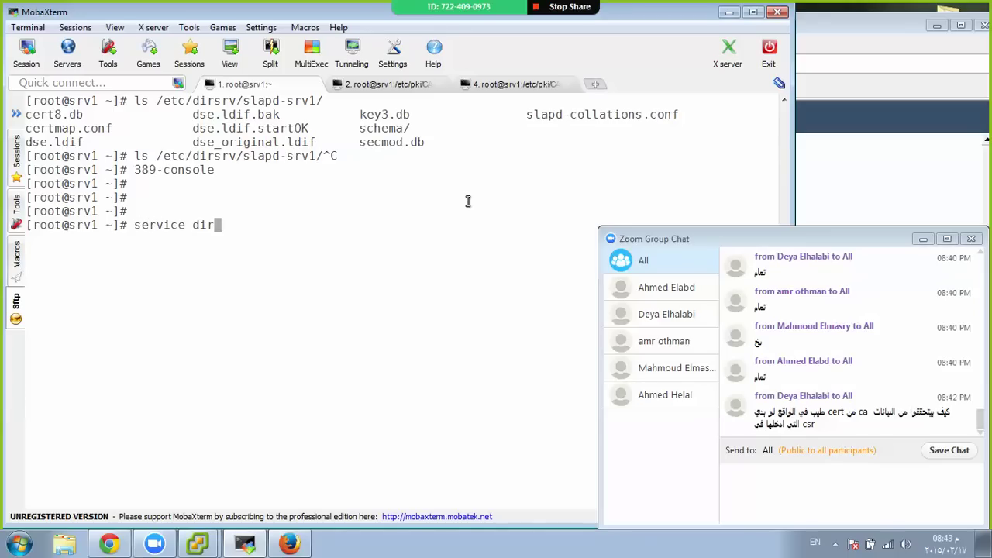
type("s")
key("BackSpace")
type("srv restar")
type("t")
key("Return")
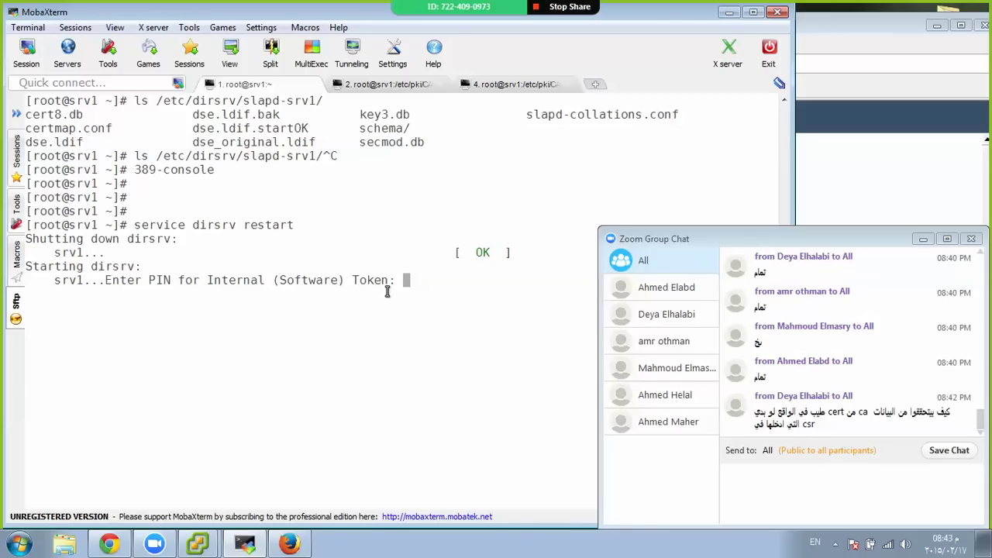
After the failed token PIN attempt, rerun the restart and enter the correct PIN
key("Return")
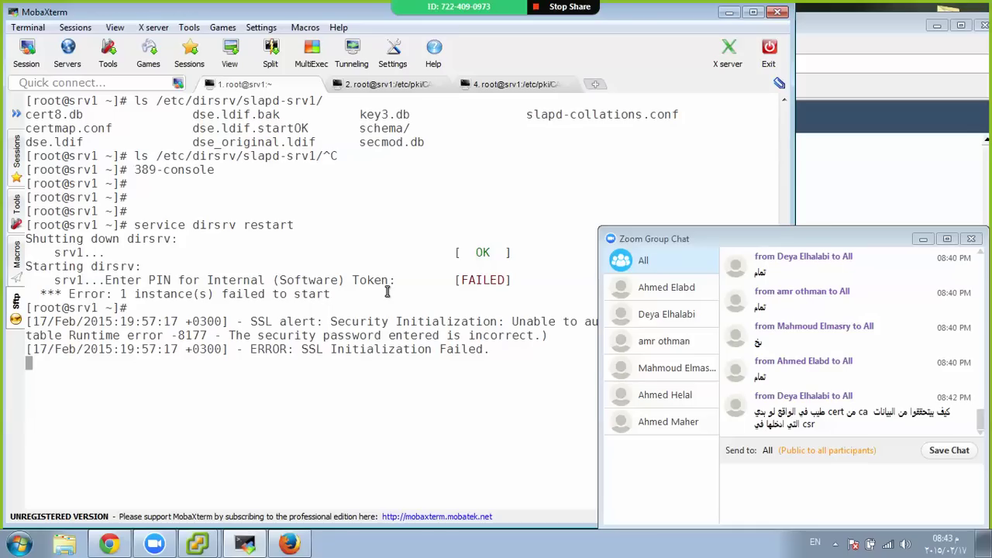
key("Return")
key("Return")
key("Return")
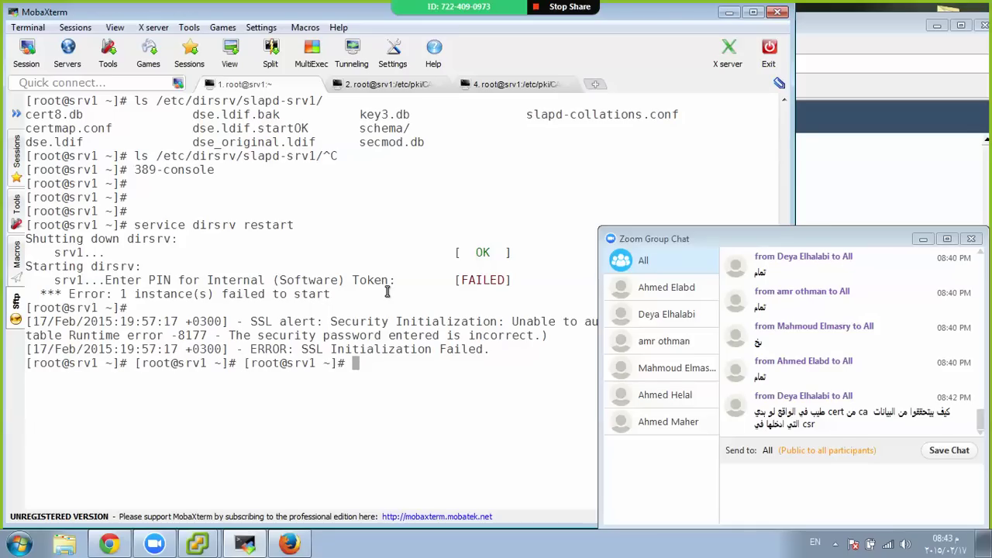
key("ctrl+l")
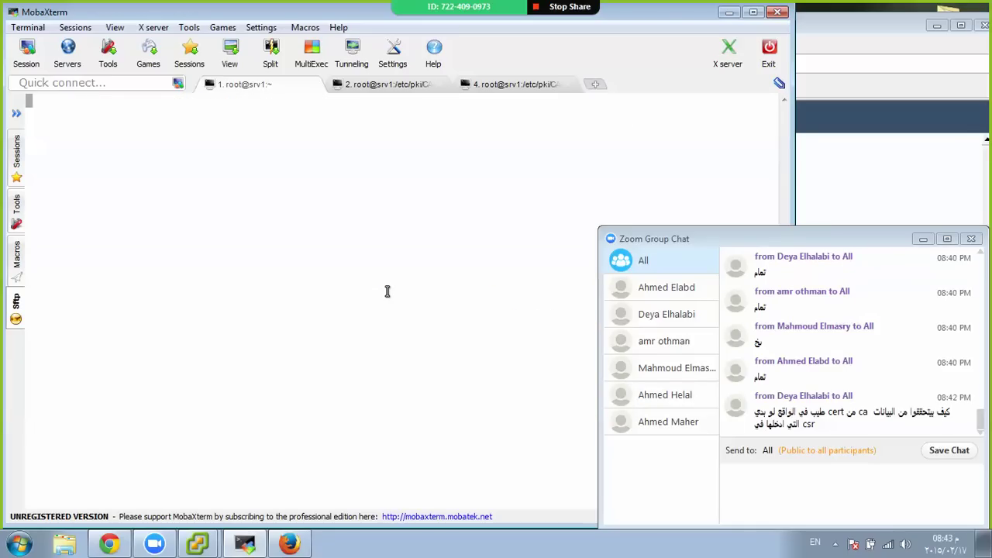
key("Up")
key("Up")
key("Return")
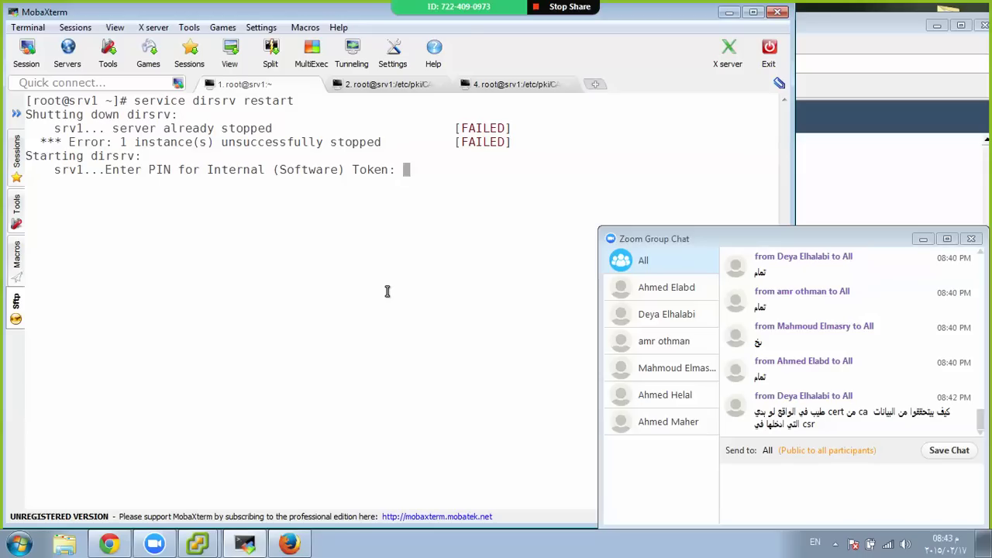
key("Return")
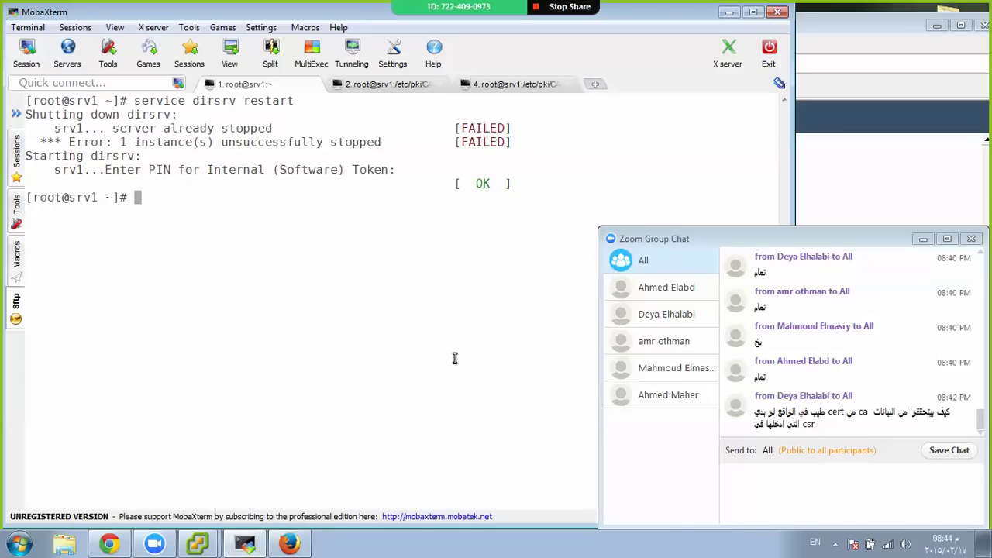
left_click(291, 542)
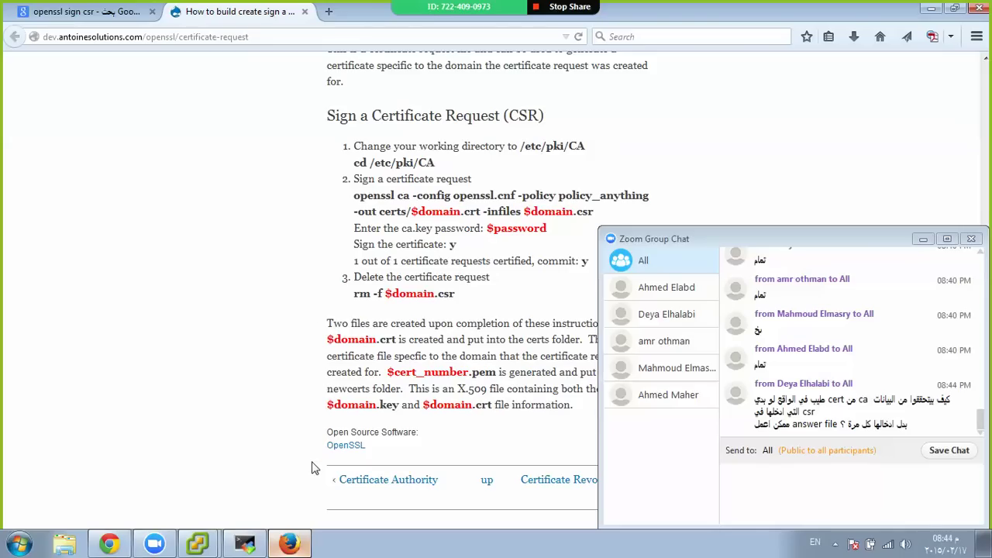
left_click(289, 543)
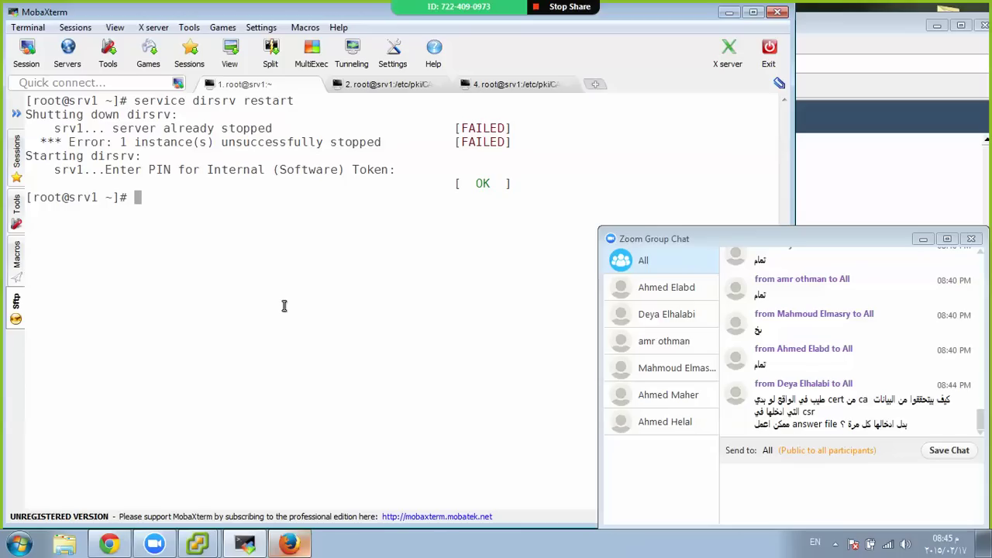
Change into /etc/dirsrv/slapd-srv1 and list its contents
type("cd /etc/d")
key("Tab")
type("s")
key("Tab")
key("Tab")
type("l")
key("Tab")
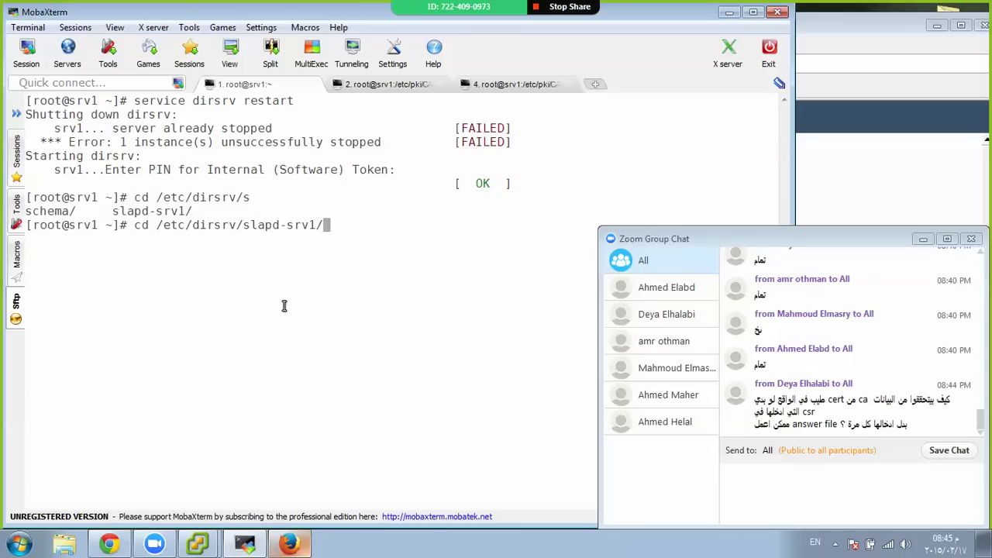
key("Return")
key("Return")
type("ls")
key("Return")
key("Return")
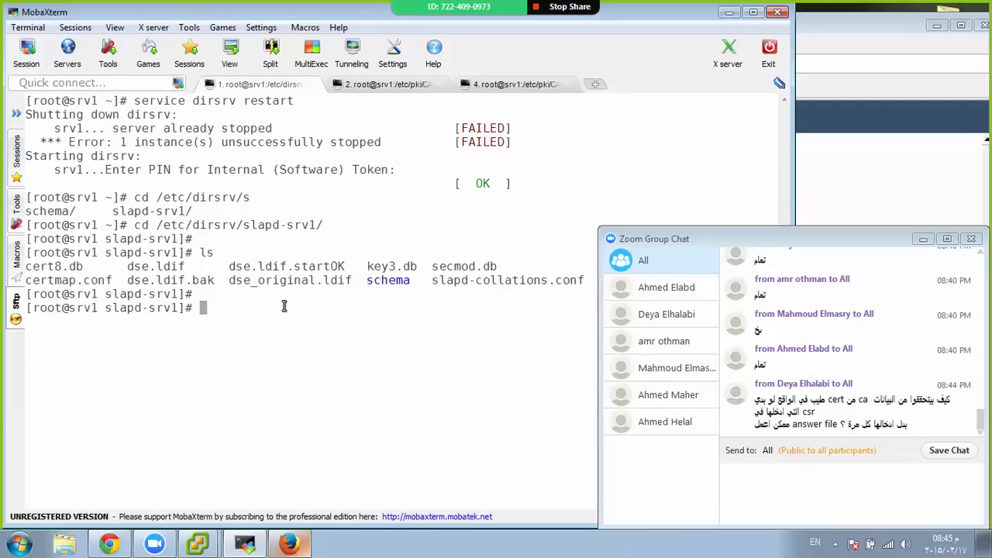
key("Return")
Copy the 'Internal (Software) Token:' prompt text and create pin.txt in vim
type("vim")
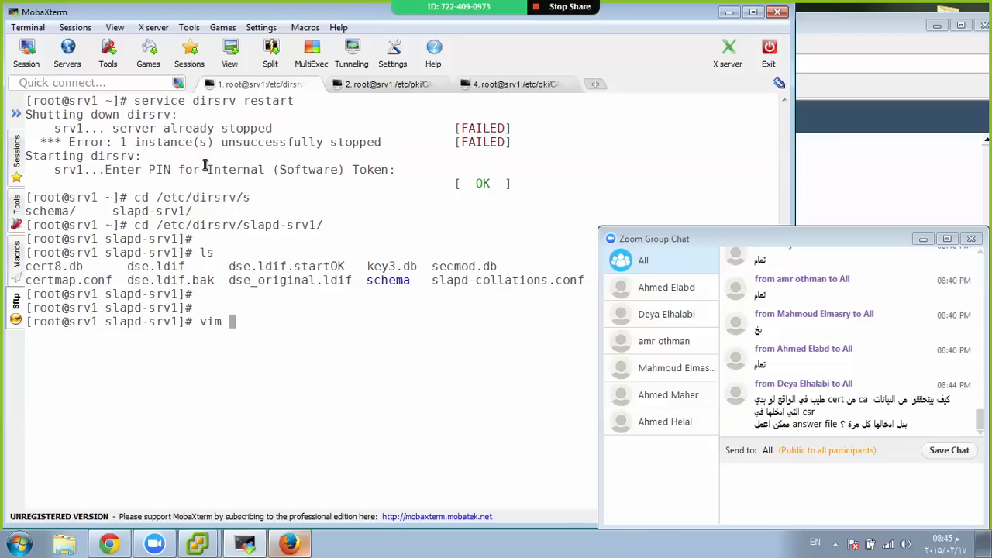
left_click_drag(207, 169, 380, 171)
right_click(381, 171)
left_click(411, 195)
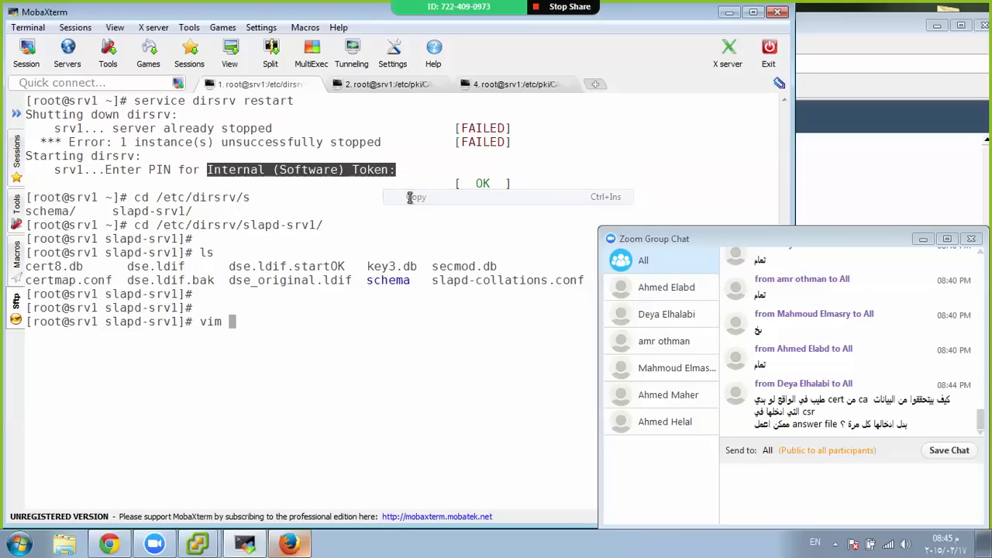
type("pin.te")
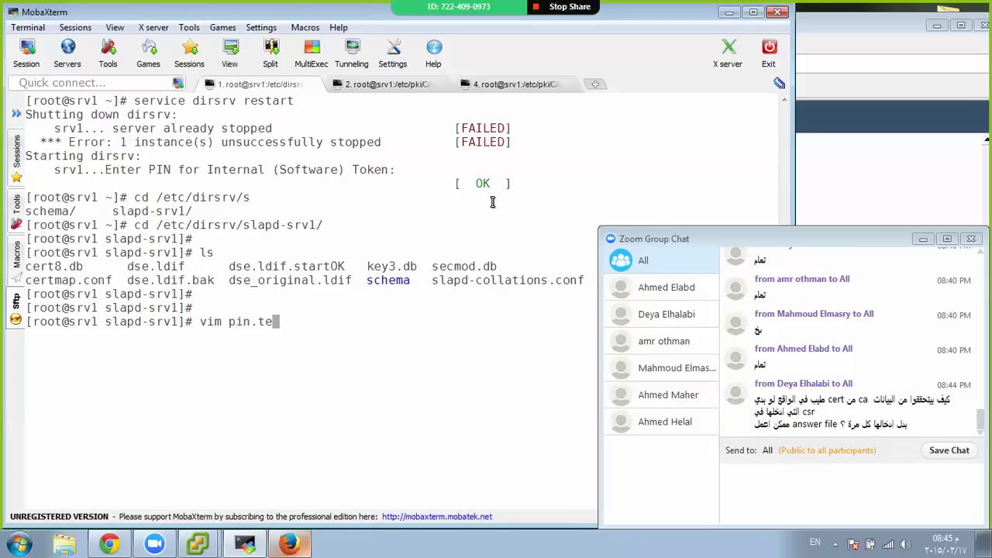
key("BackSpace")
type("xt")
key("Return")
Write the token prompt and the token PIN into pin.txt, save it, and restart dirsrv
key("i")
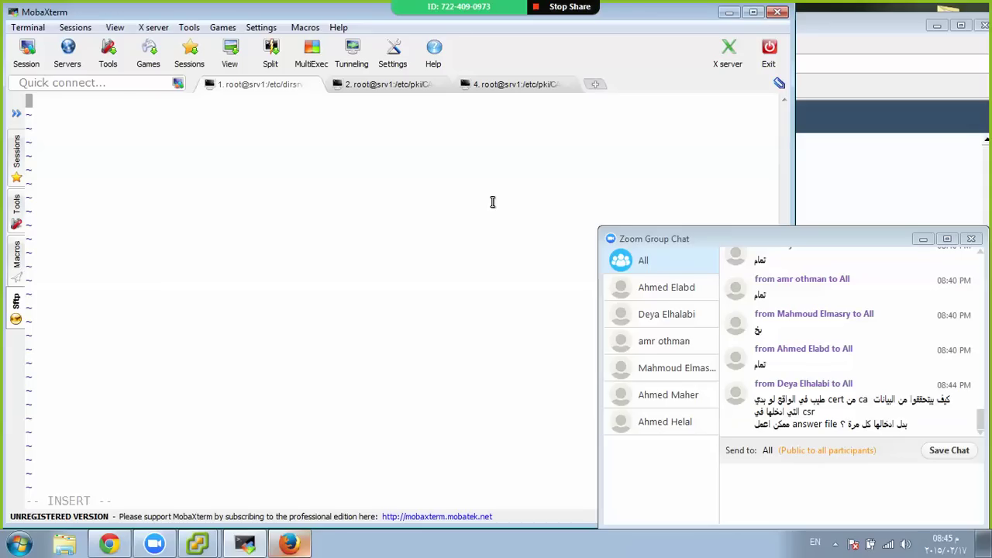
right_click(492, 201)
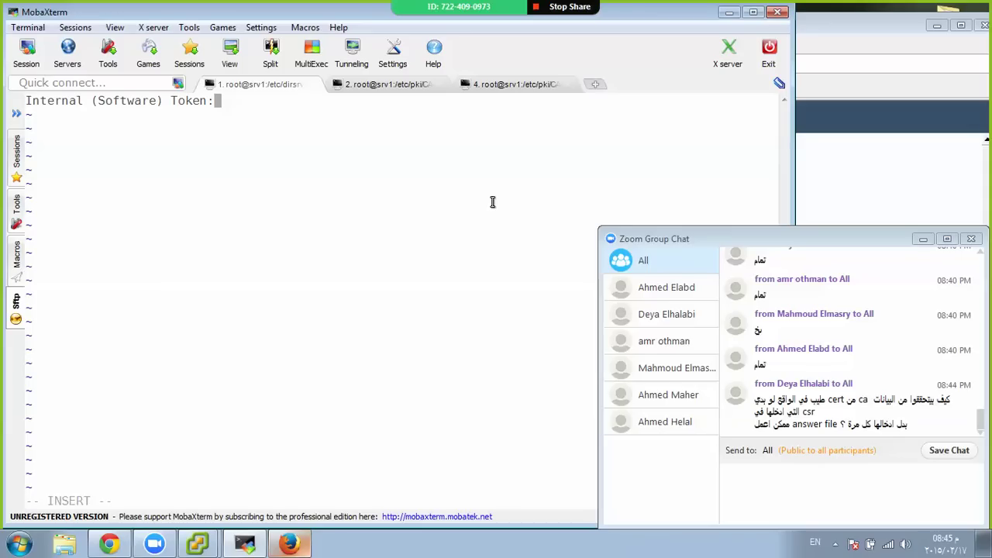
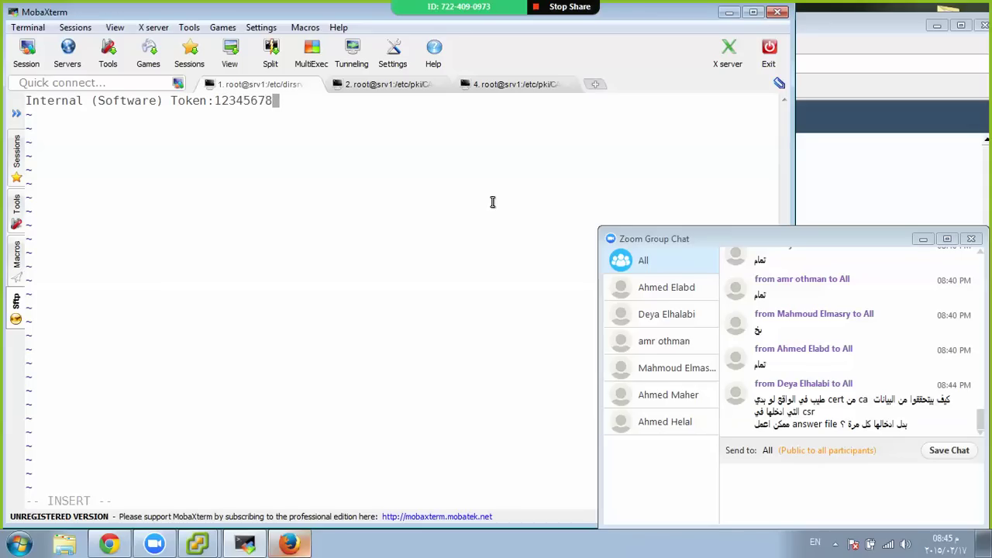
key("Escape")
type(":wq")
key("Return")
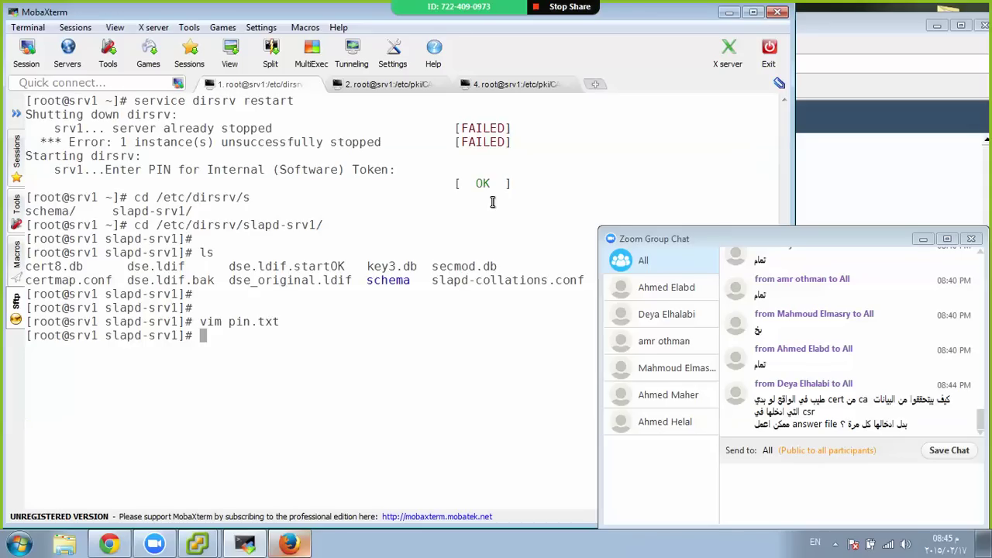
key("Up")
key("Up")
key("Up")
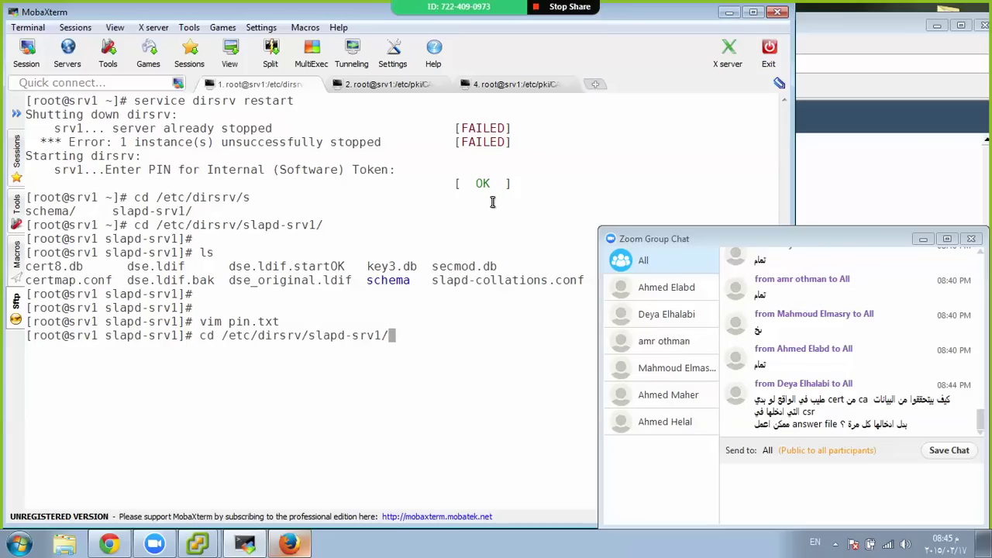
key("Up")
key("Return")
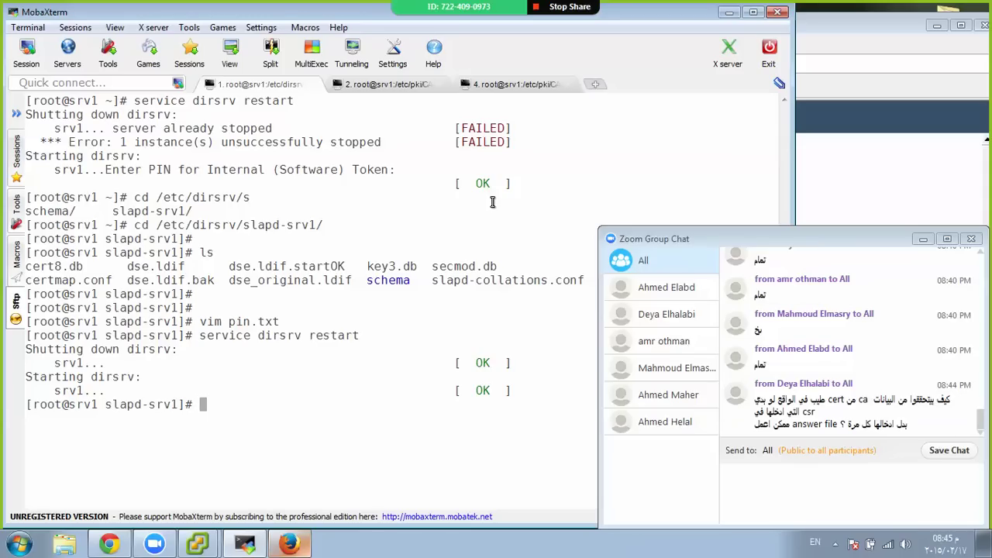
List slapd-srv1 and inspect pin.txt's permissions with ls -lh pin.txt
key("ctrl+l")
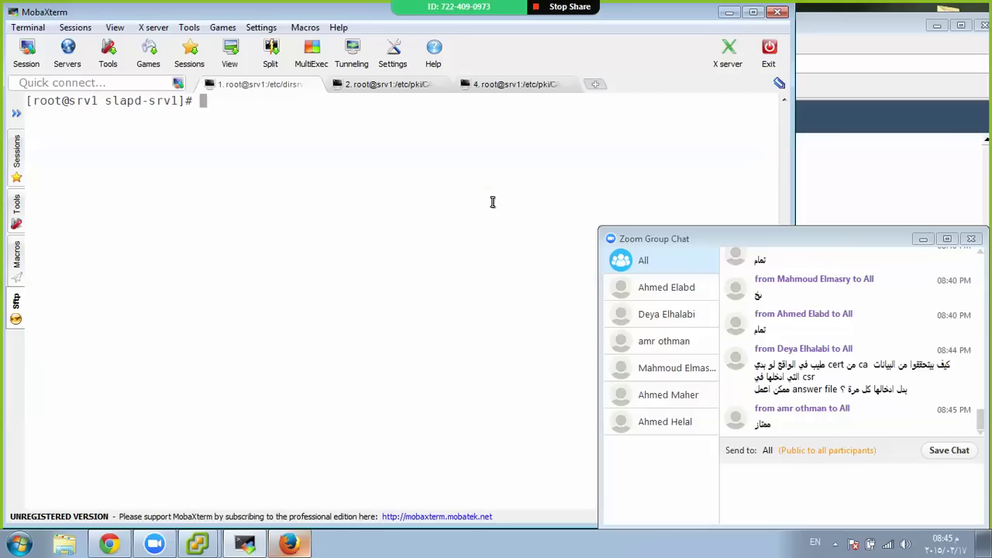
type("ls")
key("Return")
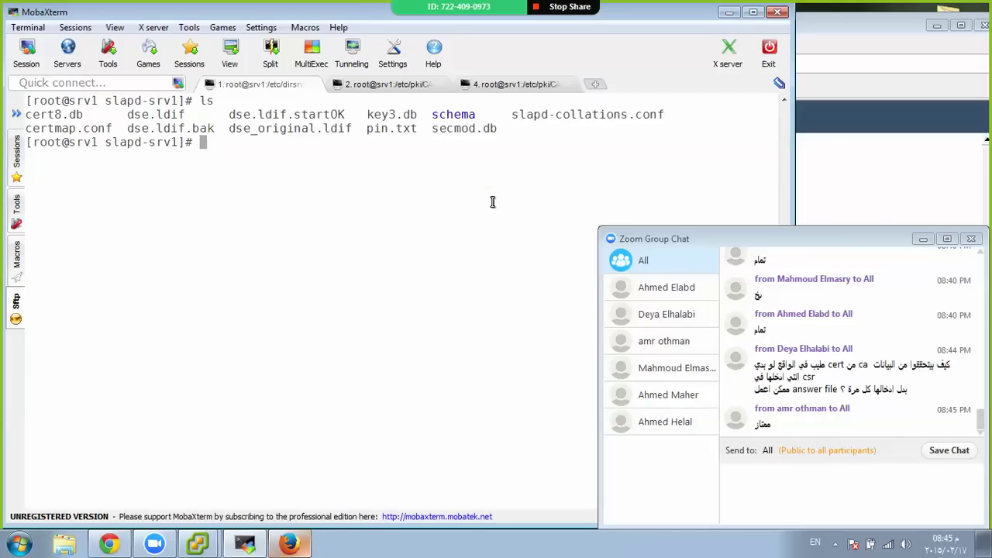
double_click(409, 129)
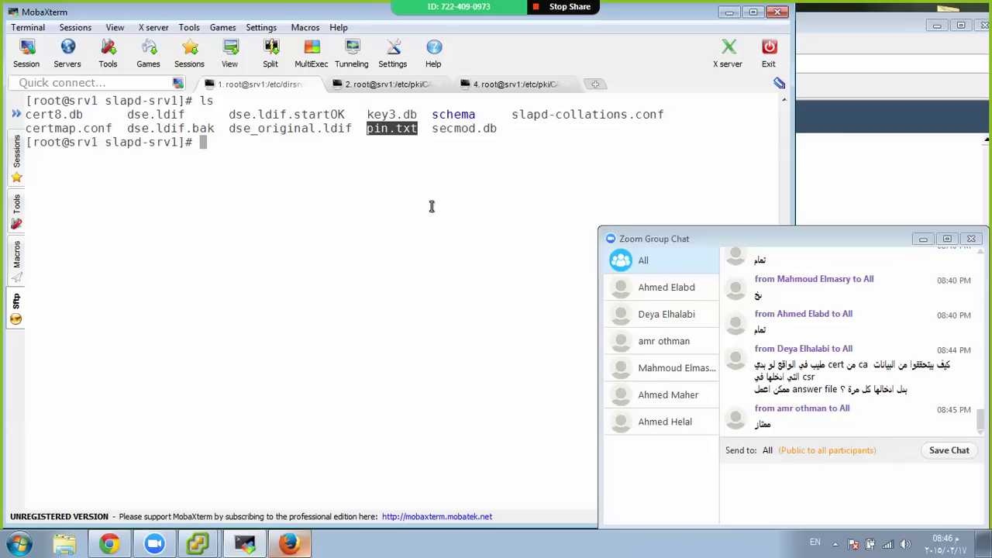
type("ls -lh ")
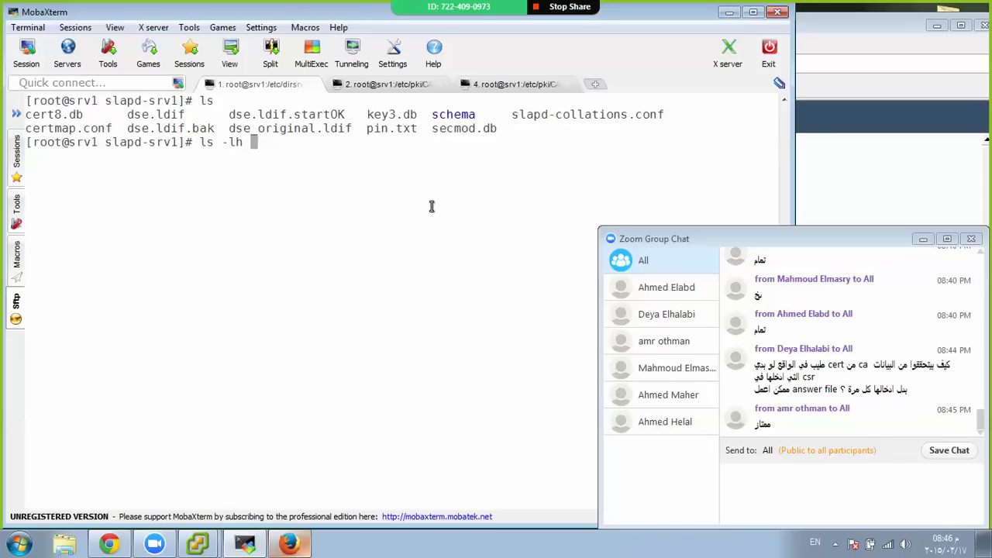
type("pin.txt")
key("Return")
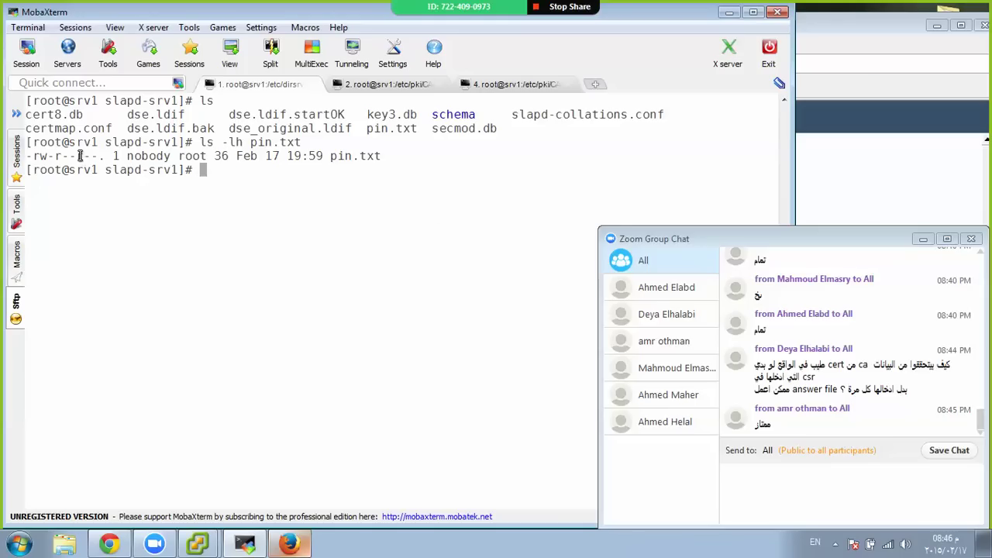
left_click_drag(78, 155, 98, 156)
left_click_drag(56, 155, 76, 153)
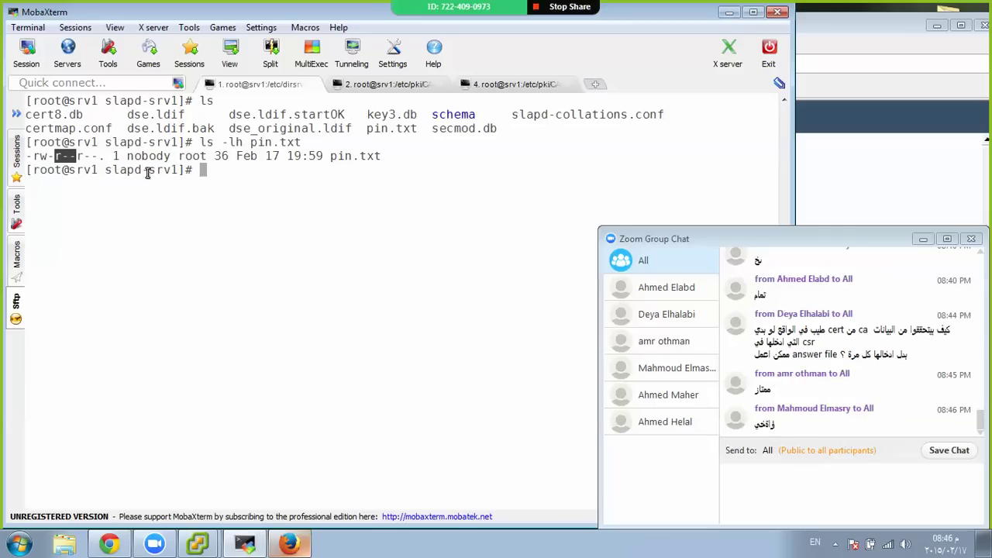
left_click(175, 187)
Remove other users' read access with chmod o-r pin.txt and restart dirsrv
type("chmod ")
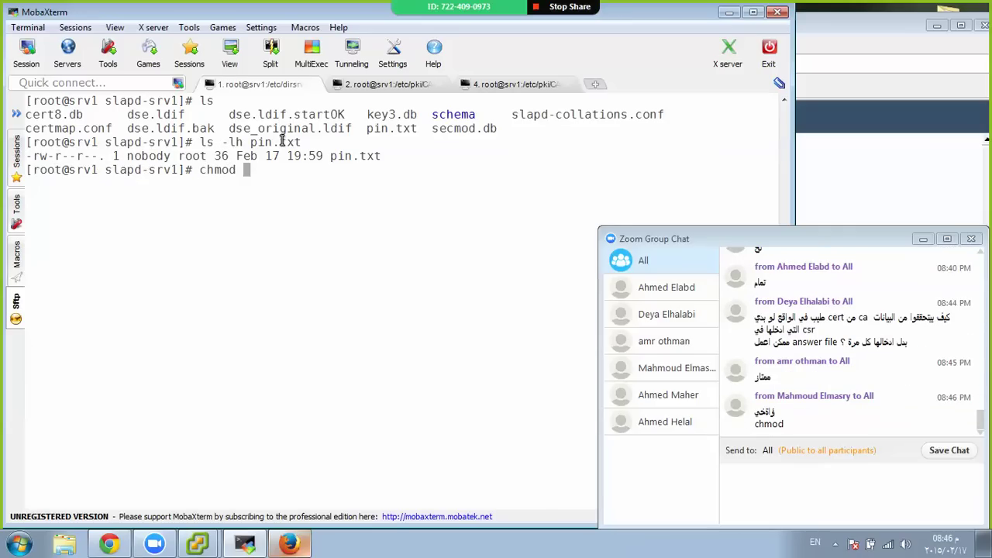
type("-")
key("BackSpace")
type("o-r pin.txt")
key("Return")
key("Return")
key("Return")
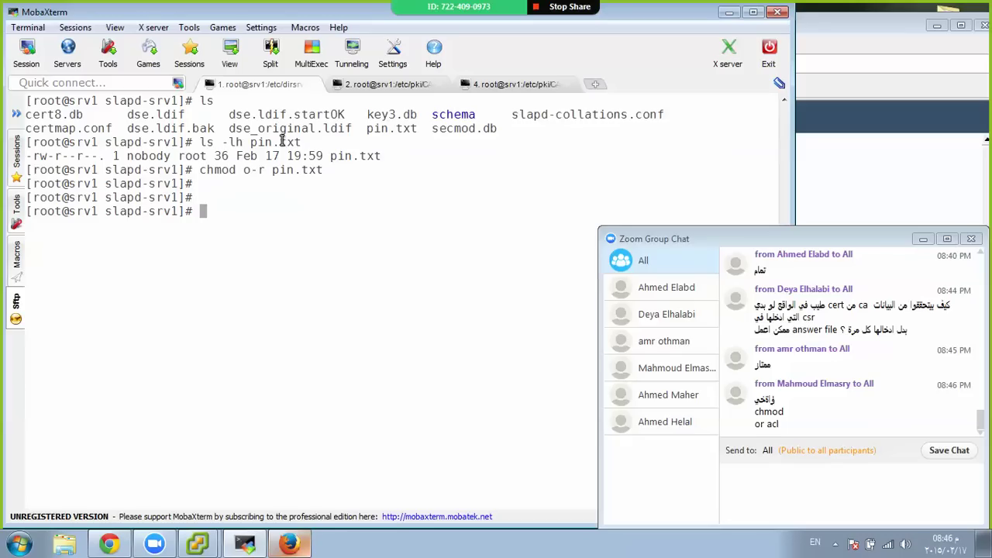
key("Up")
key("Up")
key("Up")
key("Up")
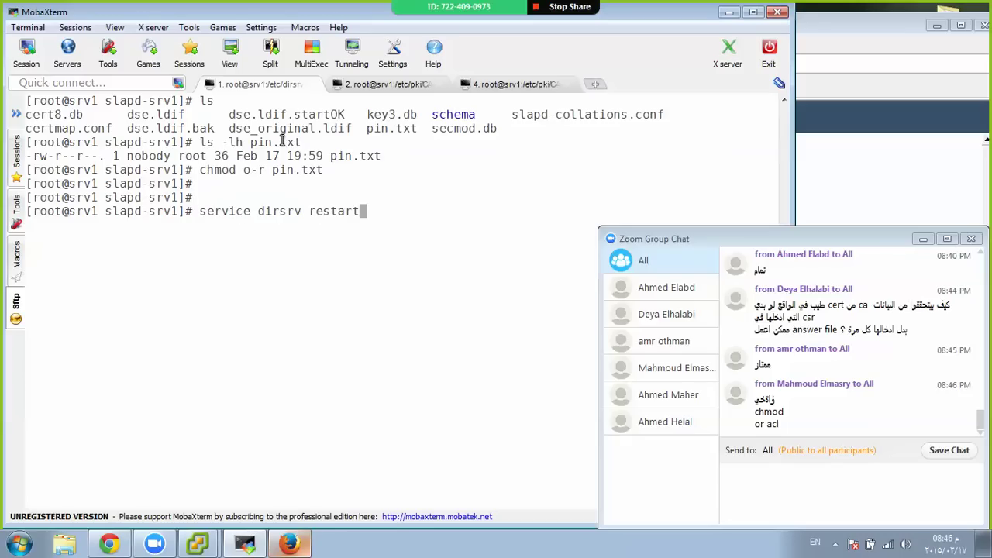
key("Return")
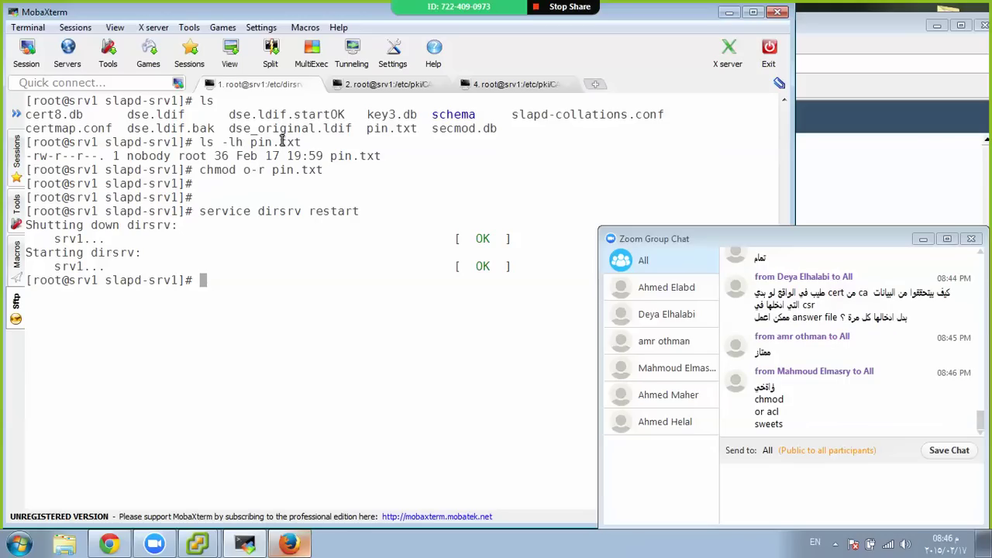
Run netstat -ntlp and highlight the ns-slapd rows for ports 636 and 389
key("ctrl+l")
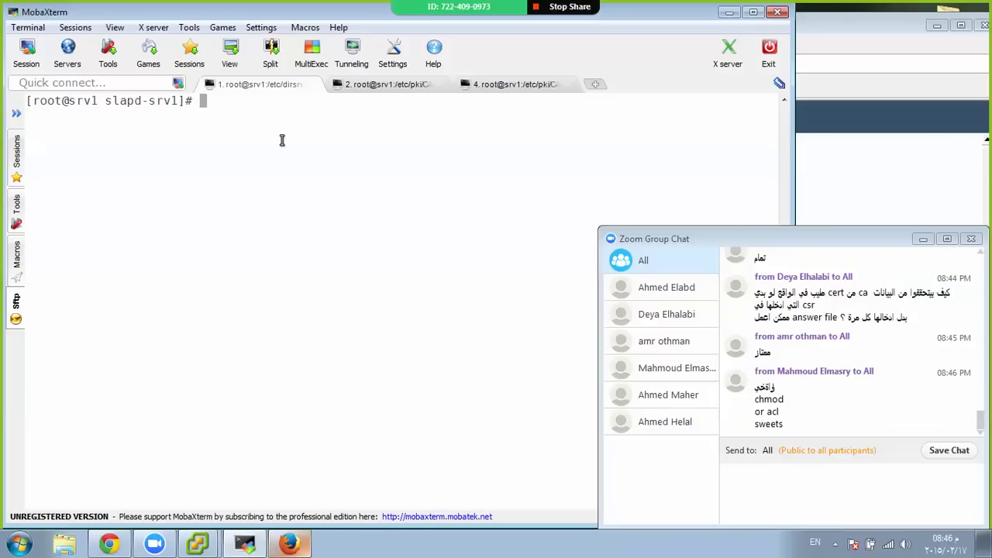
type("netstat -ntlp")
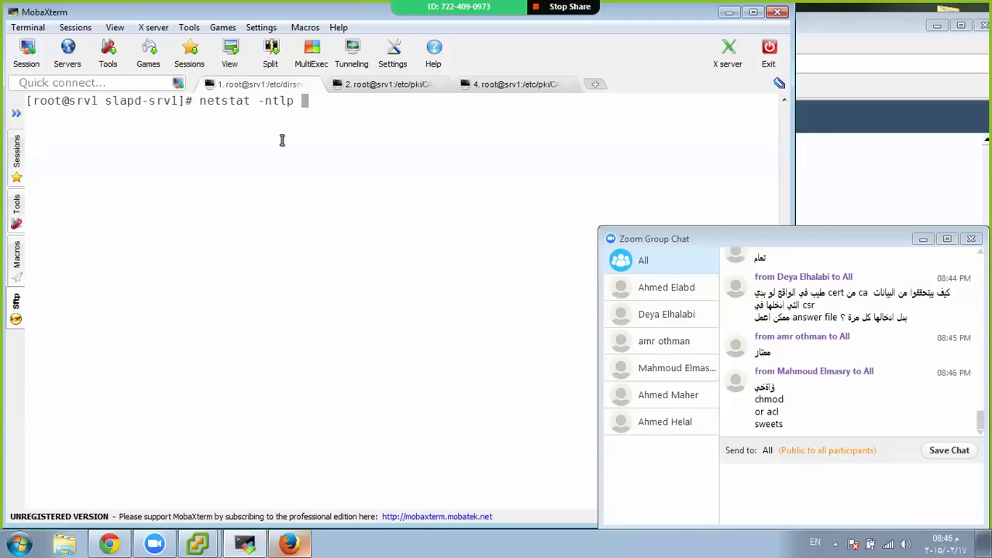
key("Return")
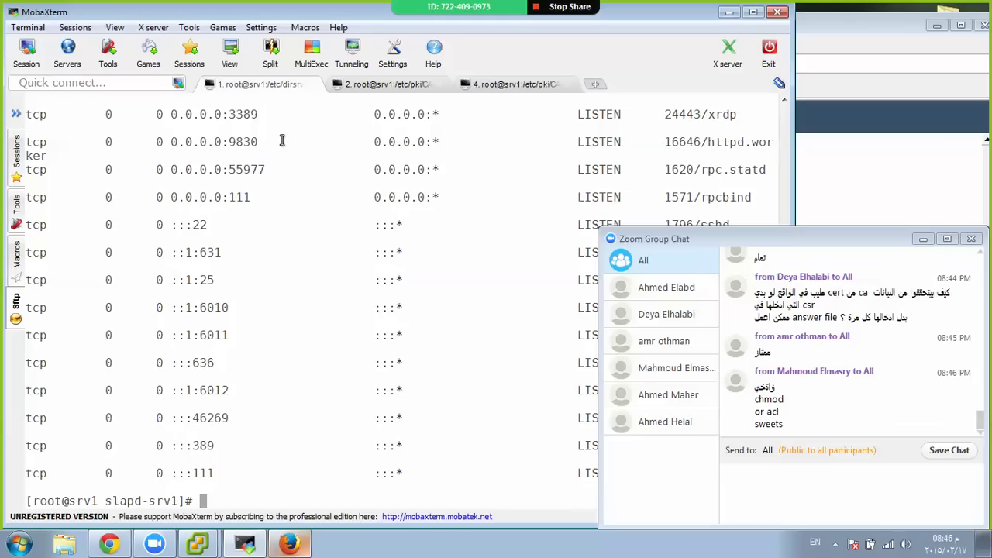
triple_click(194, 363)
left_click(924, 238)
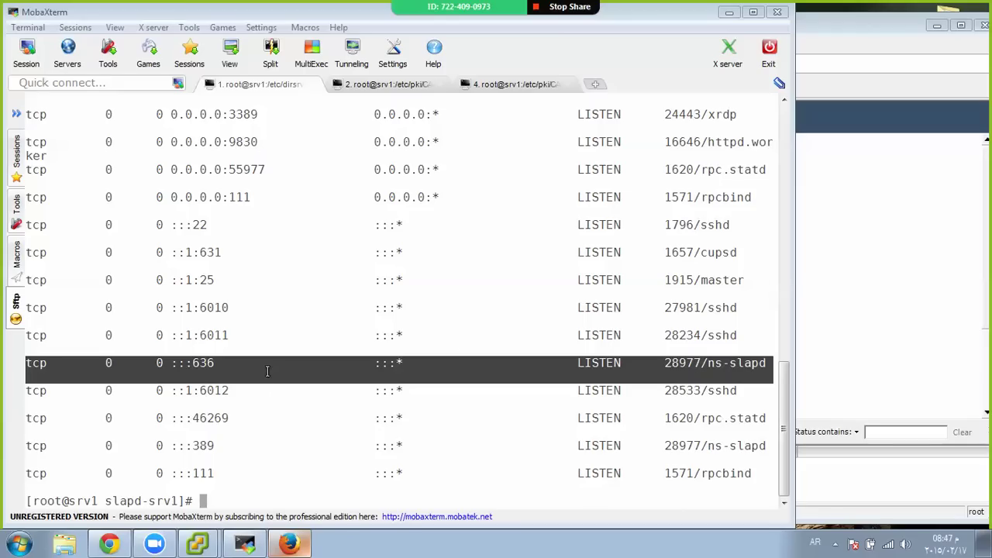
double_click(211, 449)
key("alt+shift")
left_click(213, 450)
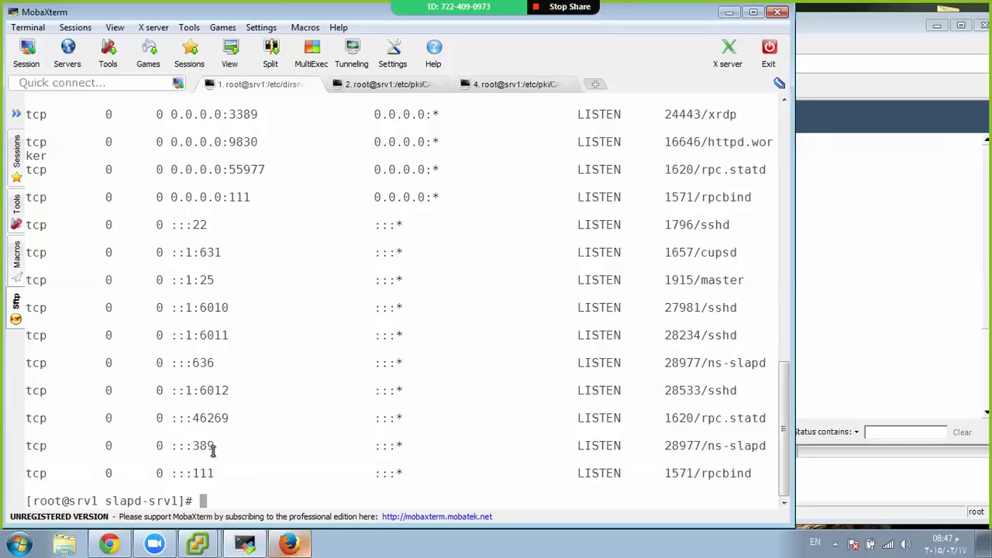
triple_click(213, 449)
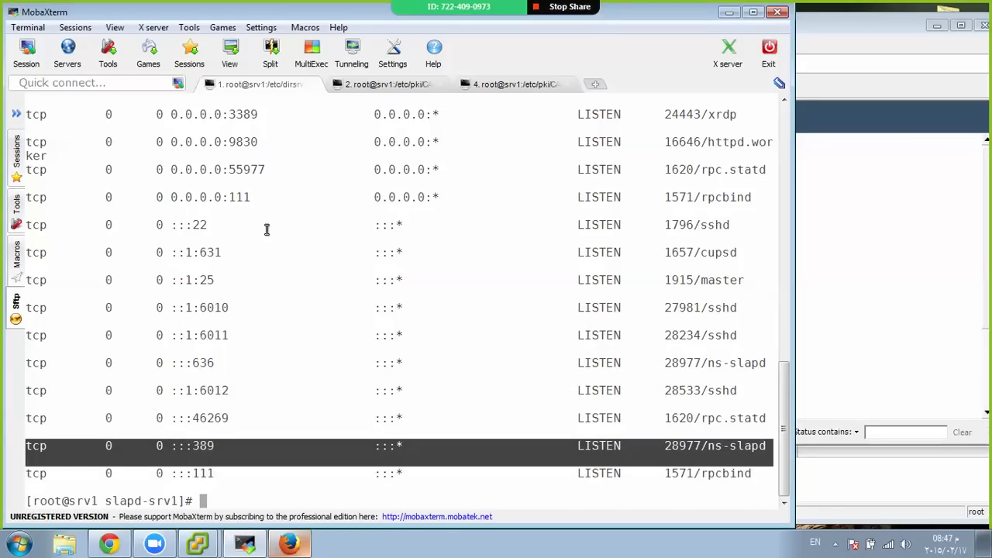
Scroll through the netstat output and re-mark the port 636 listening row
scroll(258, 263, "up", 6)
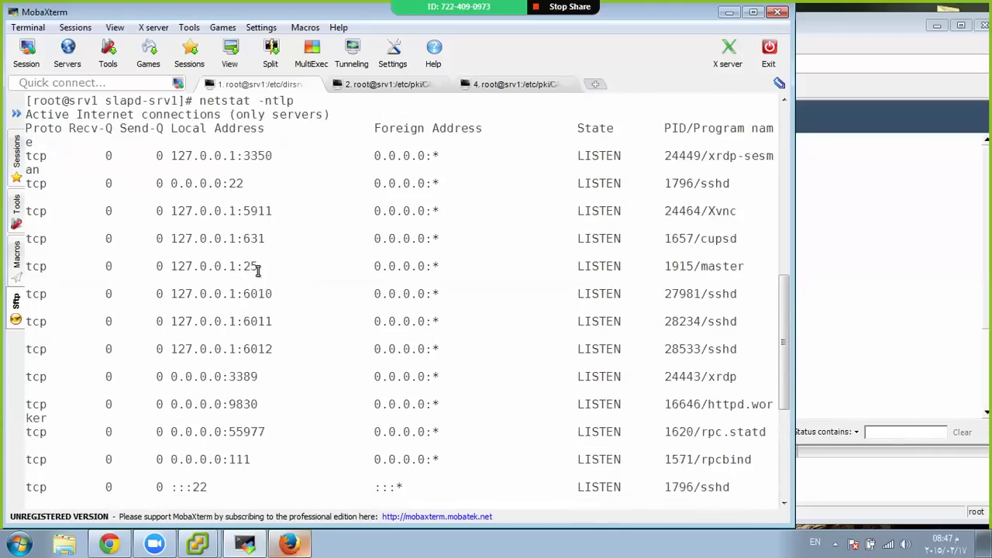
scroll(259, 269, "up", 1)
scroll(258, 271, "down", 1)
scroll(258, 270, "down", 7)
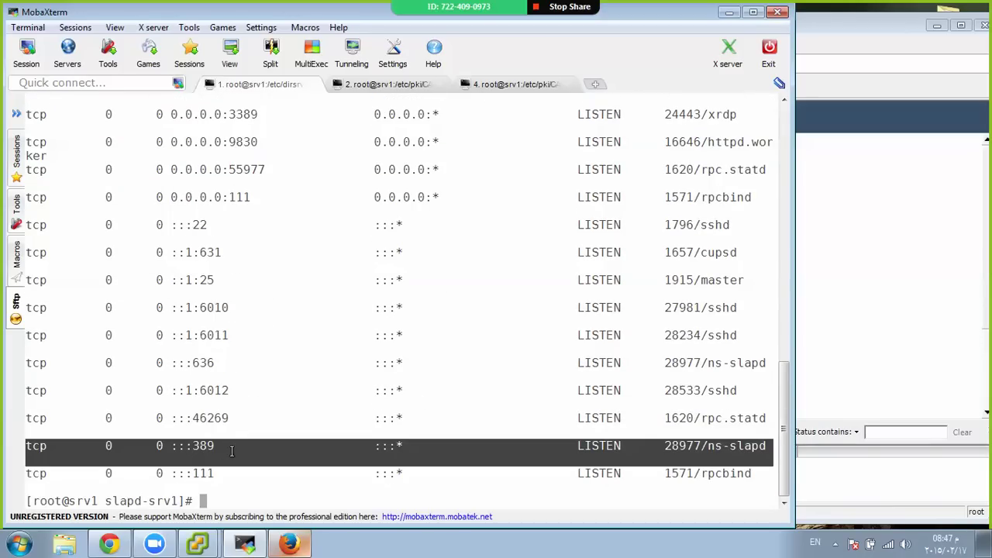
triple_click(209, 362)
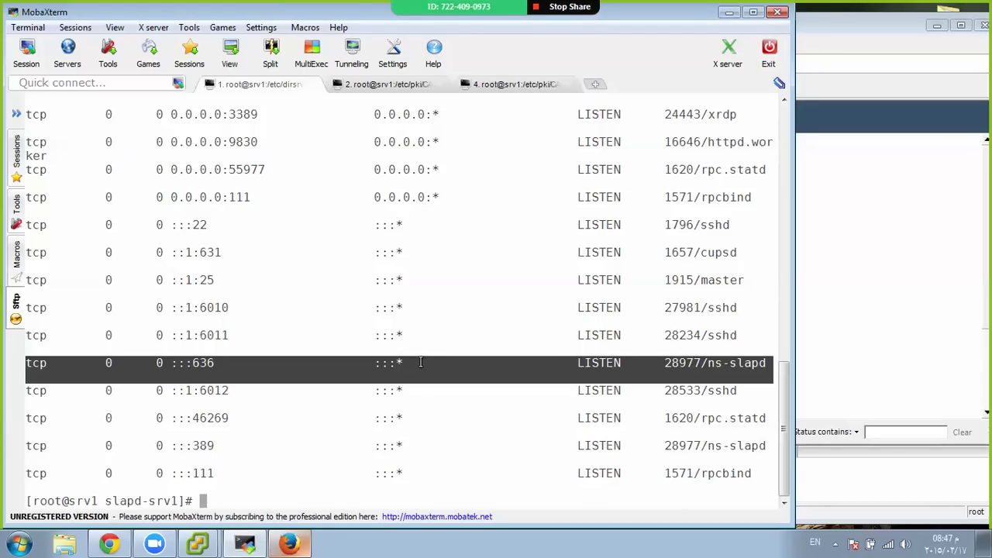
scroll(421, 363, "up", 6)
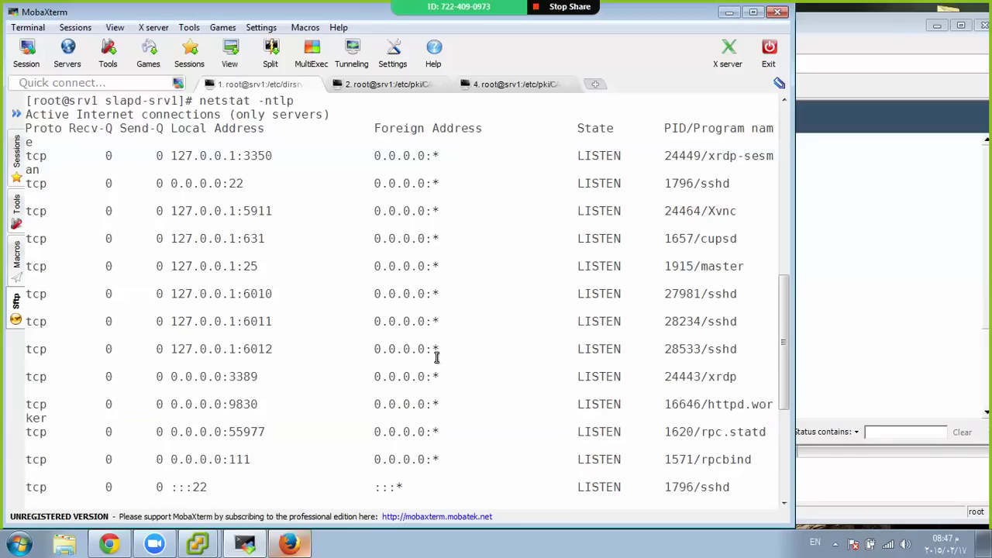
scroll(437, 356, "down", 3)
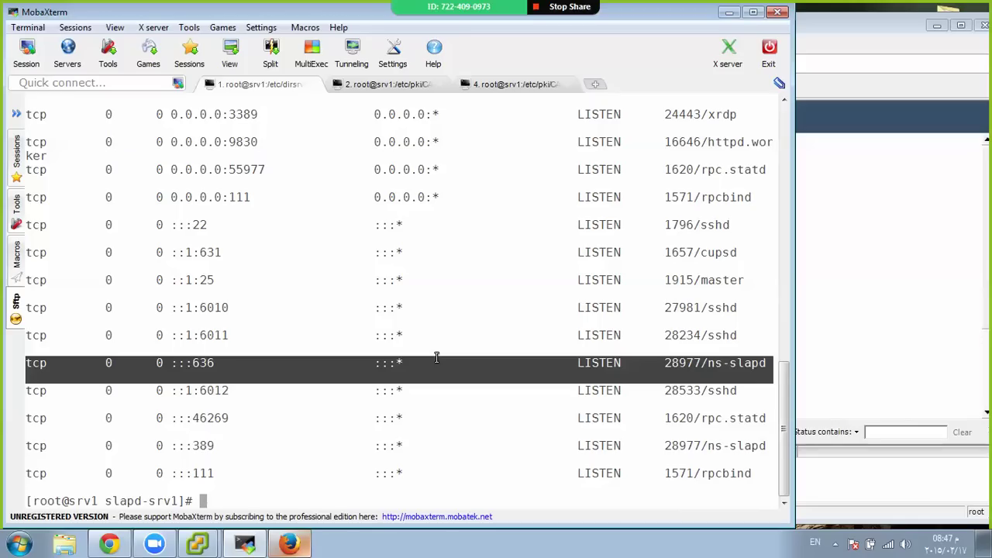
Launch system-config-firewall-tui and go through Customize to the other ports screen
type("sy")
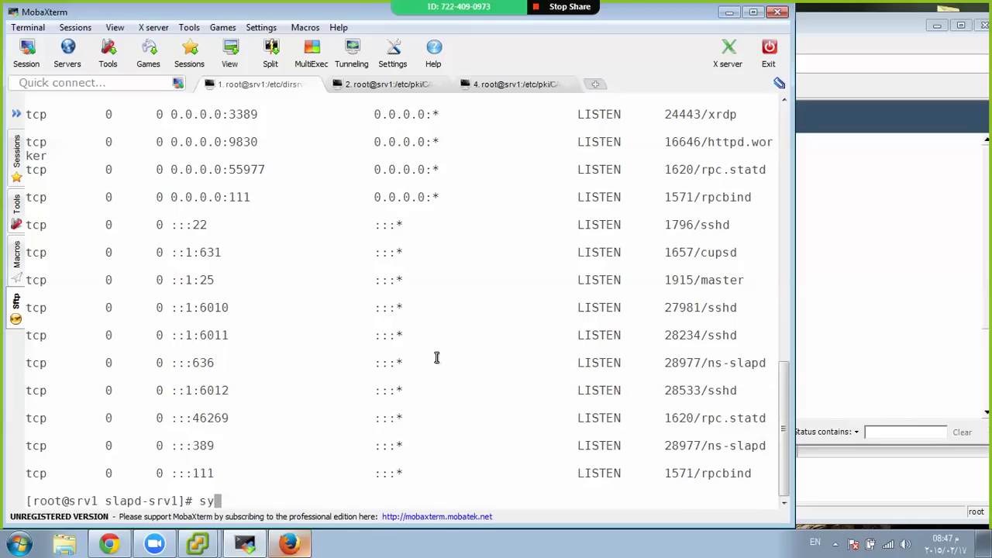
type("stem-config-ipt")
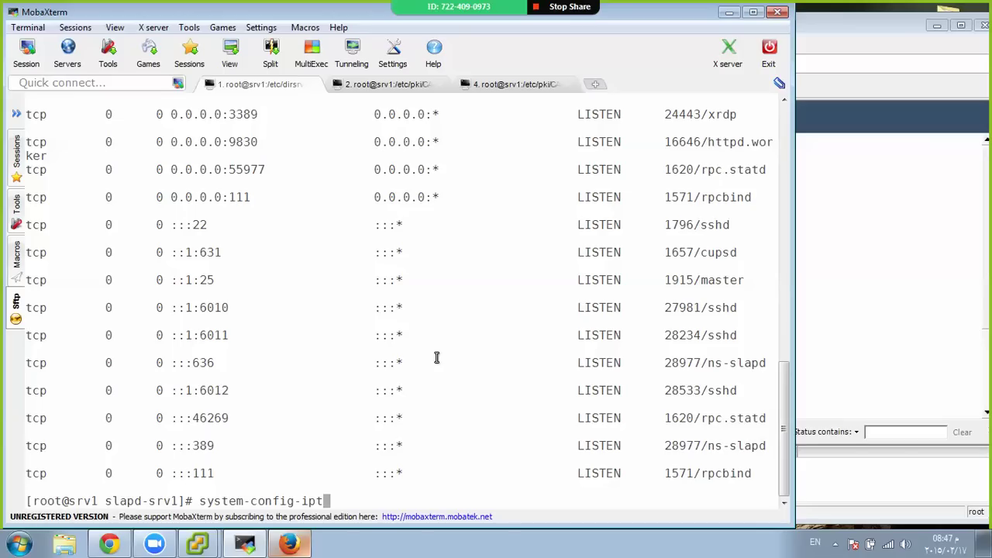
key("BackSpace")
key("BackSpace")
key("BackSpace")
type("firewall-tui")
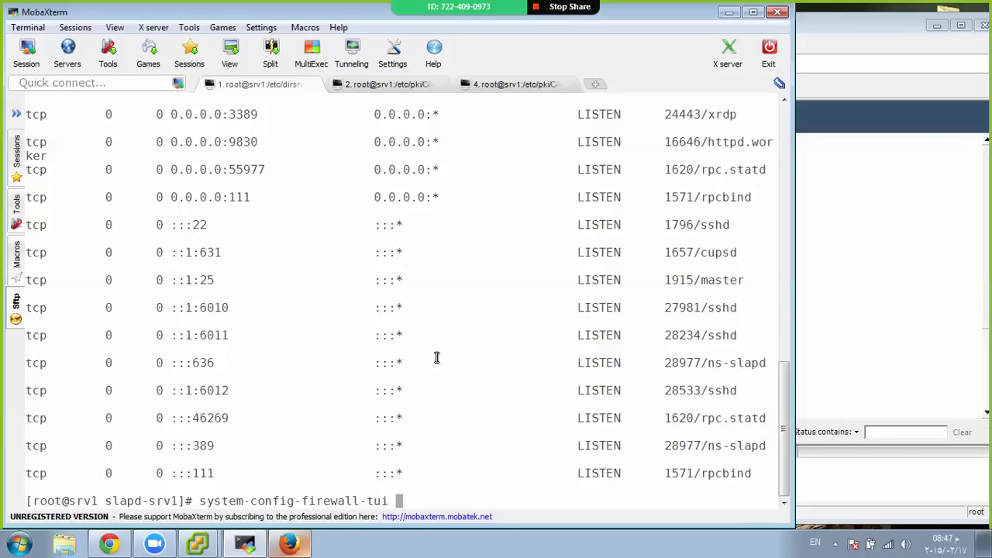
key("Return")
key("Tab")
key("Tab")
key("Return")
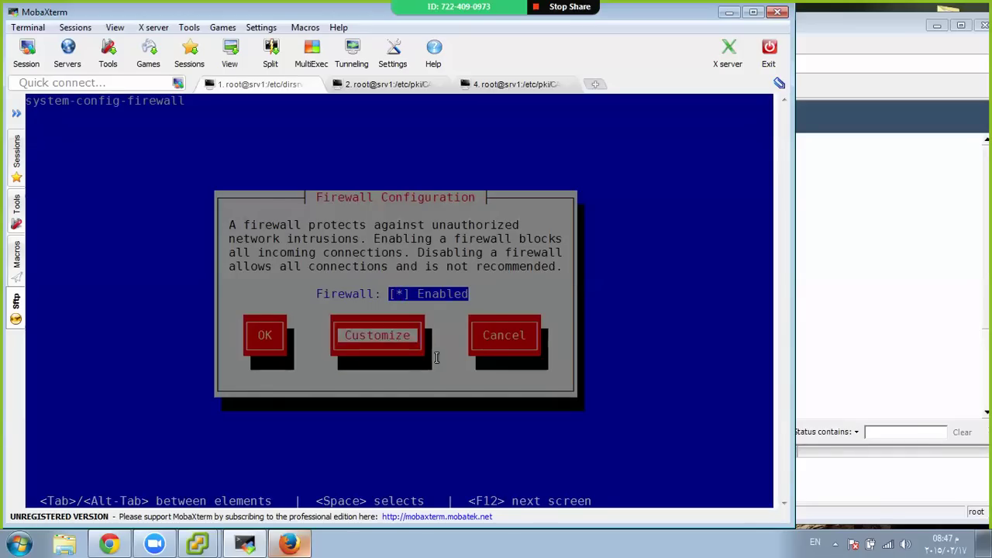
key("Tab")
key("Tab")
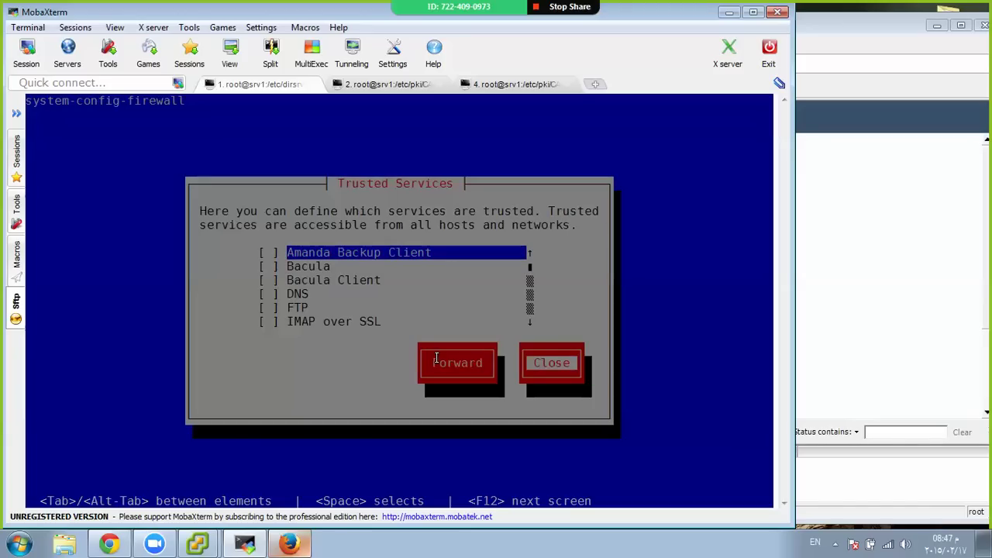
key("Tab")
key("Tab")
key("Return")
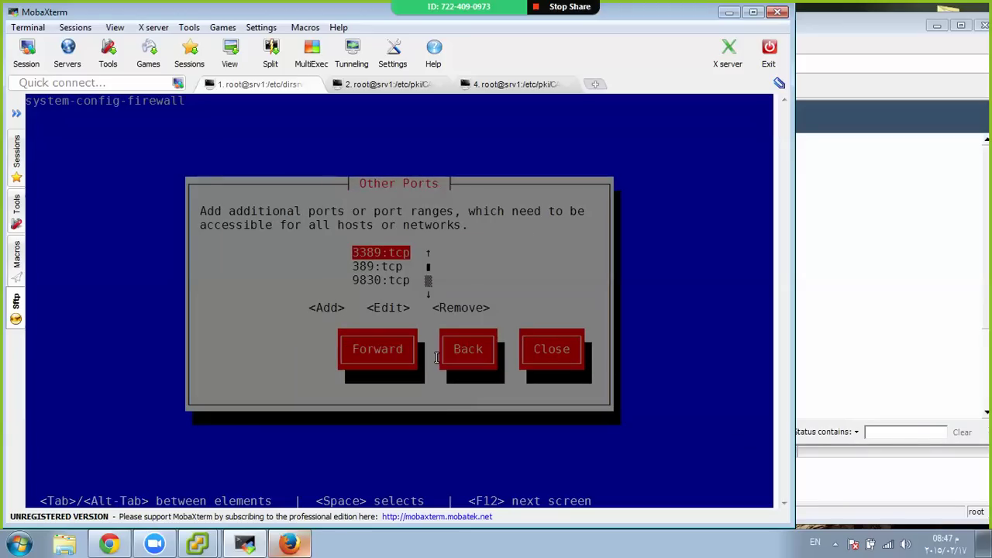
Add port 636 with protocol tcp to the allowed ports list
key("Down")
key("Down")
key("Tab")
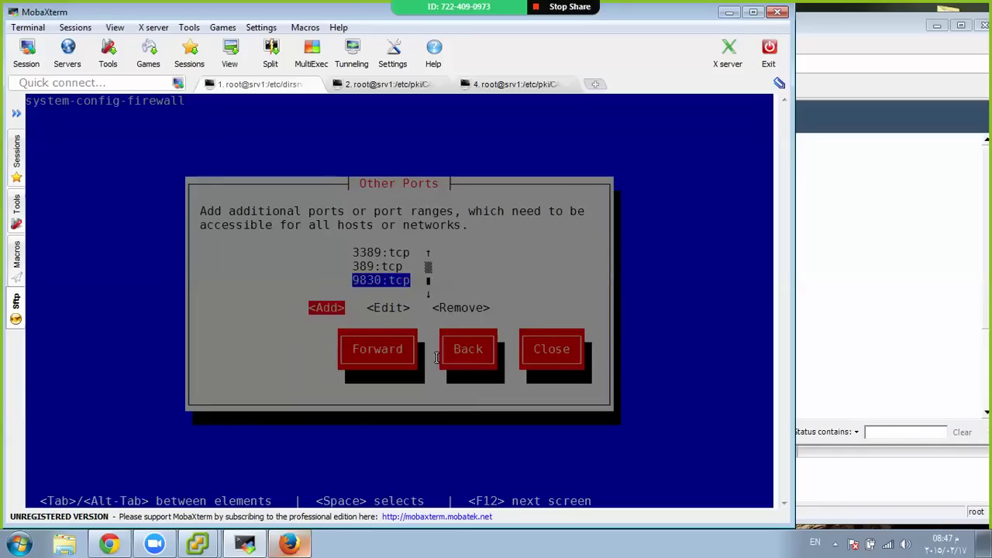
key("Return")
type("636")
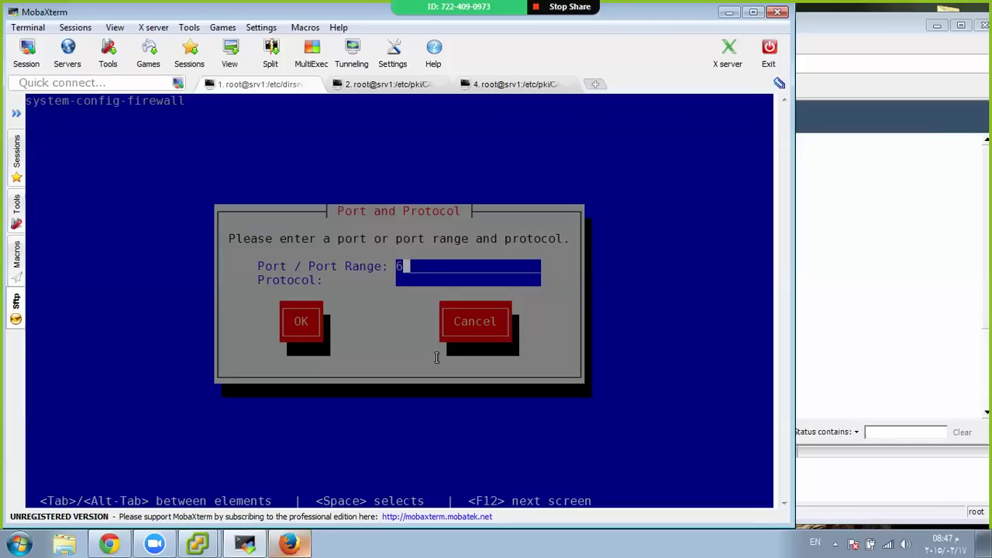
key("Tab")
type("tcp")
key("Tab")
key("Return")
key("Tab")
key("Tab")
Apply the firewall settings and confirm overriding the existing configuration
key("Tab")
key("Return")
key("Tab")
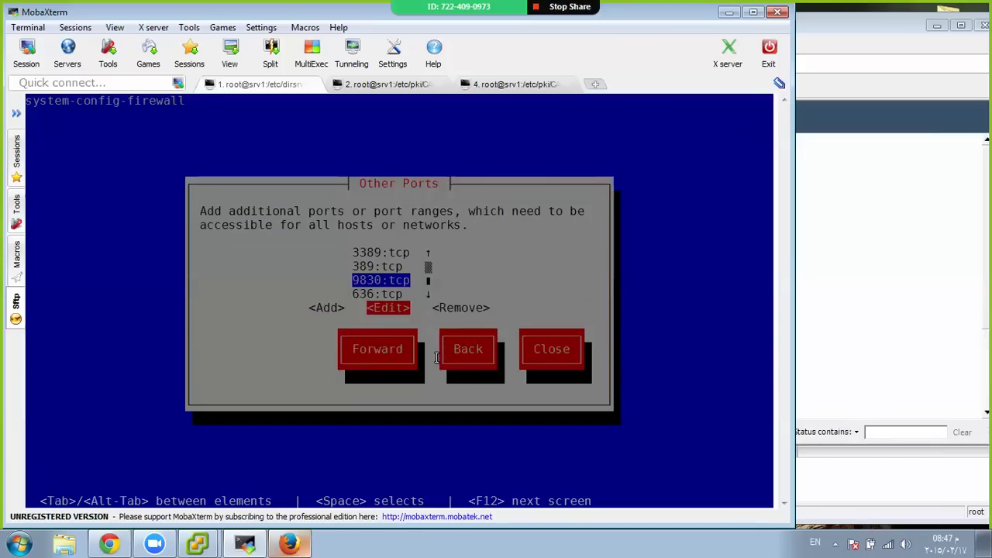
key("Tab")
key("Tab")
key("Tab")
key("Tab")
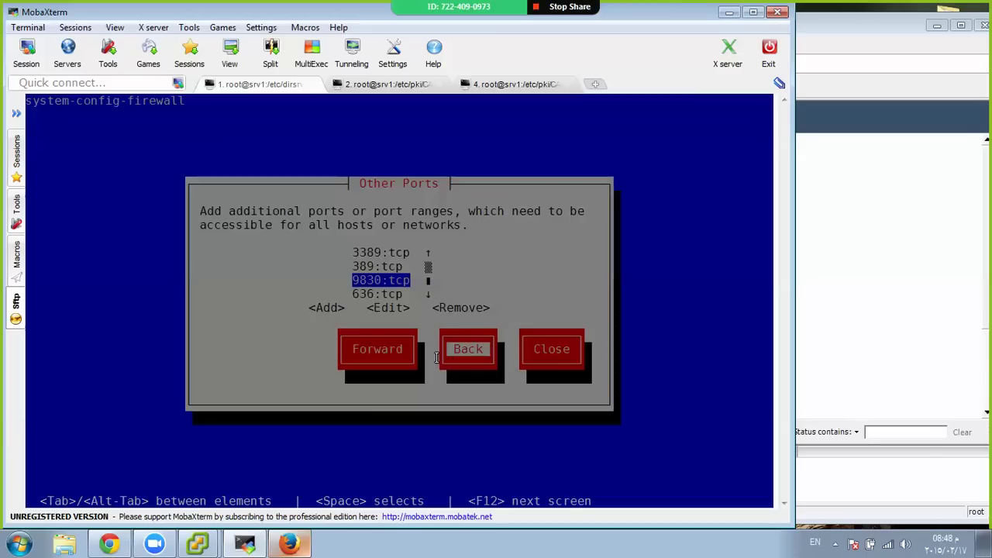
key("Return")
key("Tab")
key("Tab")
key("Tab")
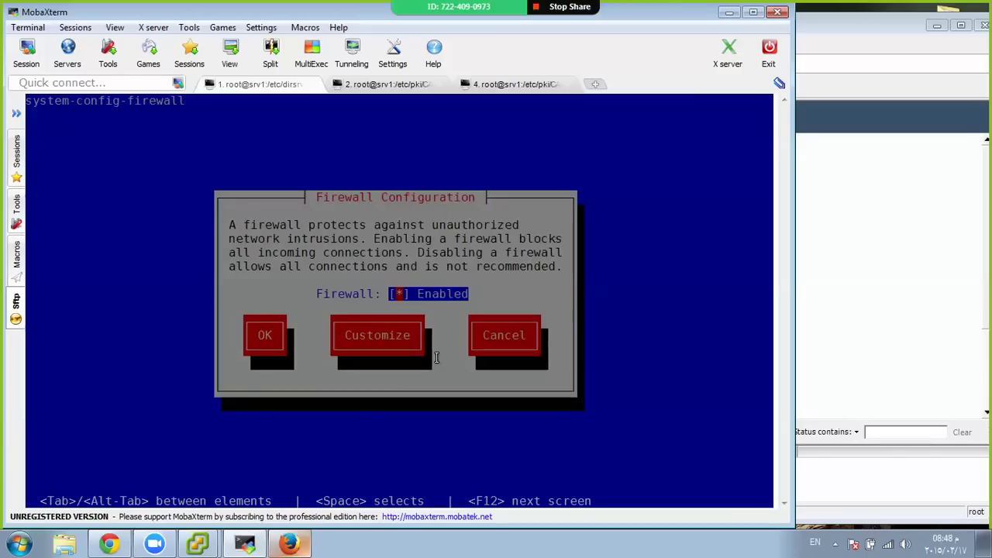
key("Return")
key("Tab")
key("Tab")
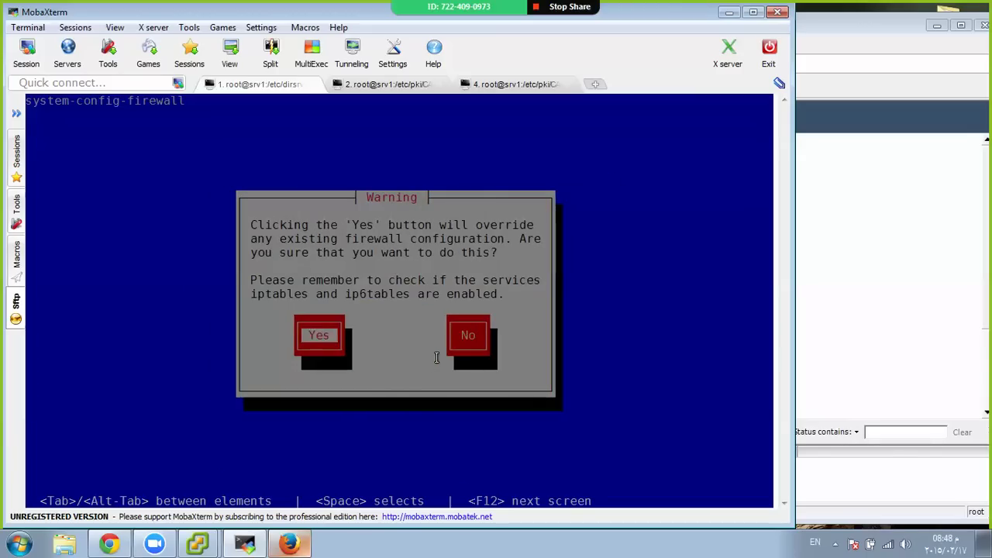
key("Return")
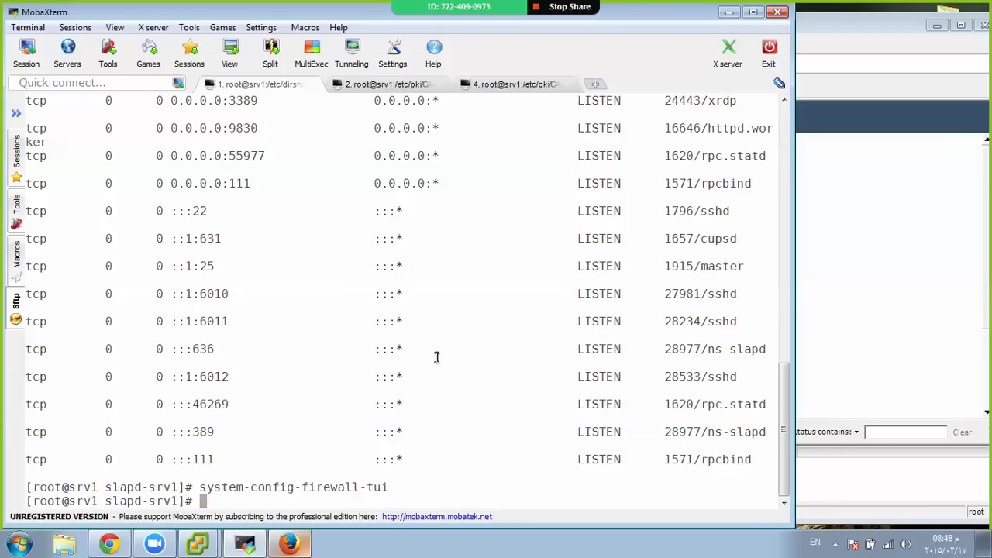
Run iptables -L -v -n and highlight the ACCEPT rule for dpt:636
type("iptables -L -v -n")
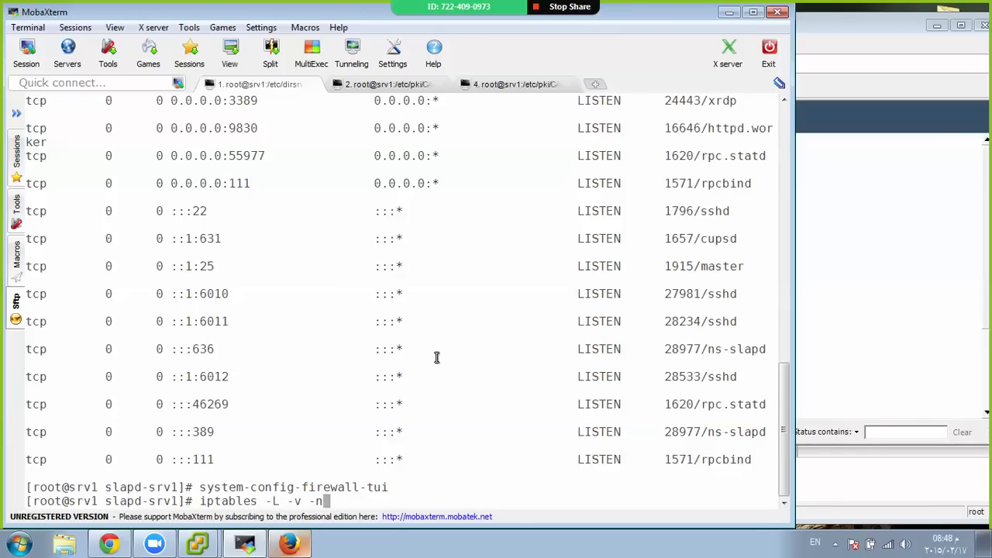
key("Return")
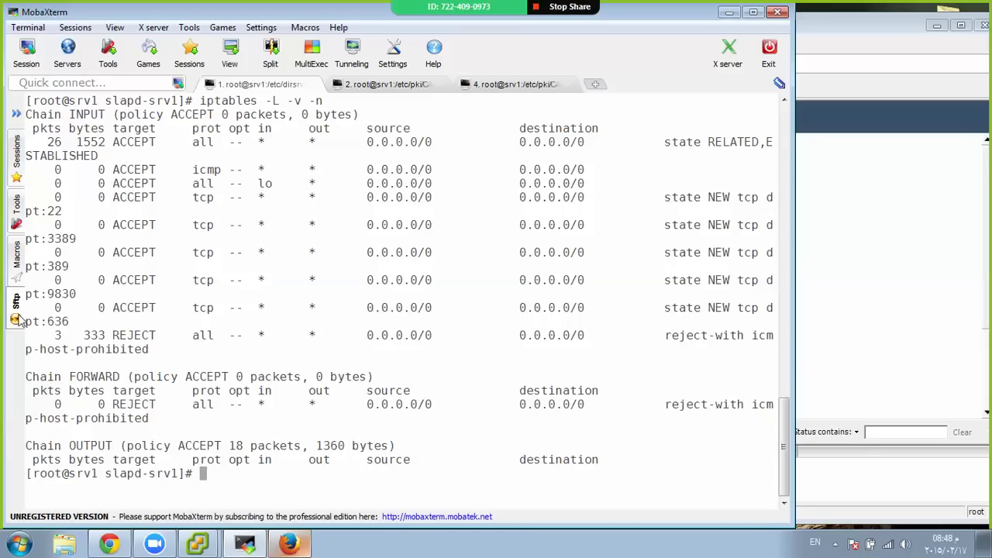
triple_click(47, 324)
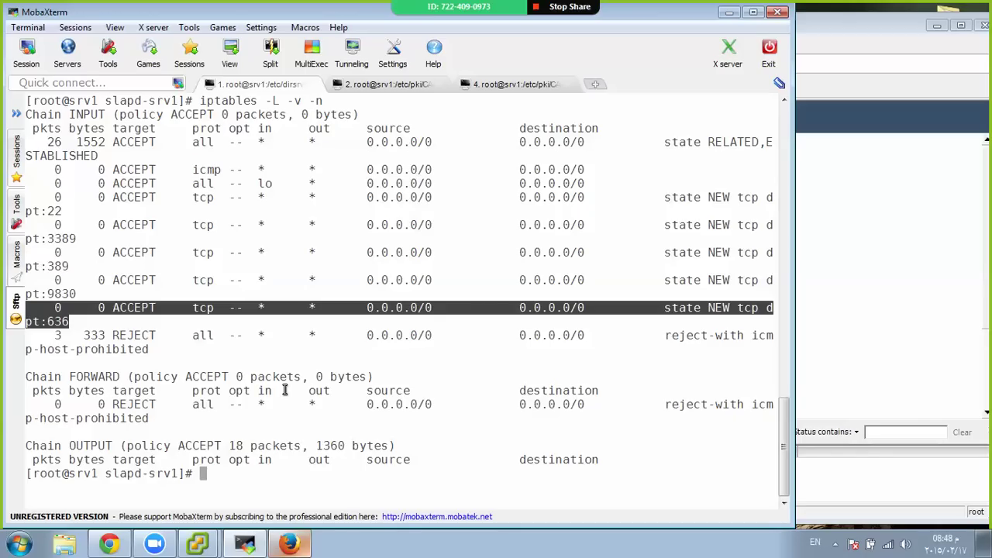
Cancel the typed ldapsearch -x command after clearing the screen, leaving fresh root prompts
type("ldapsearch ")
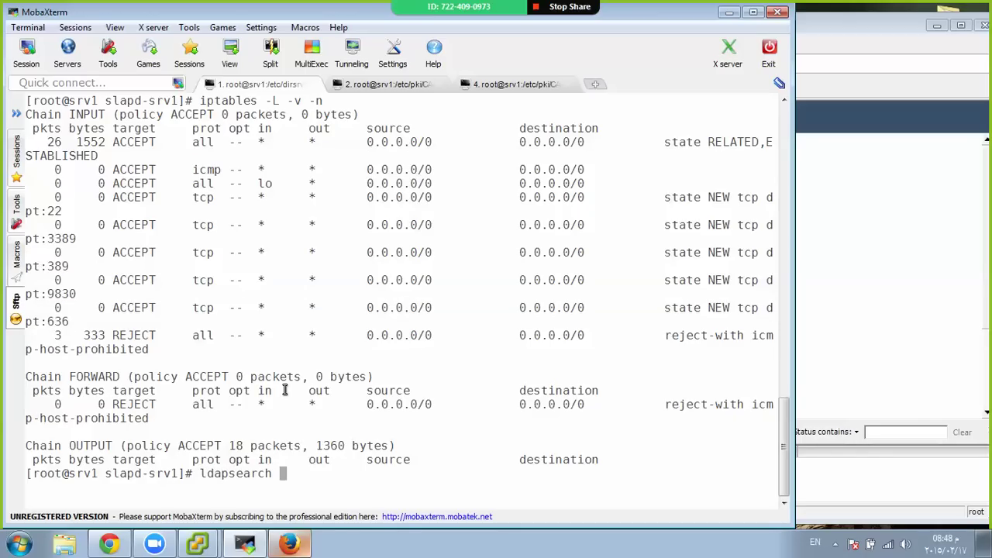
type("-x")
key("ctrl+l")
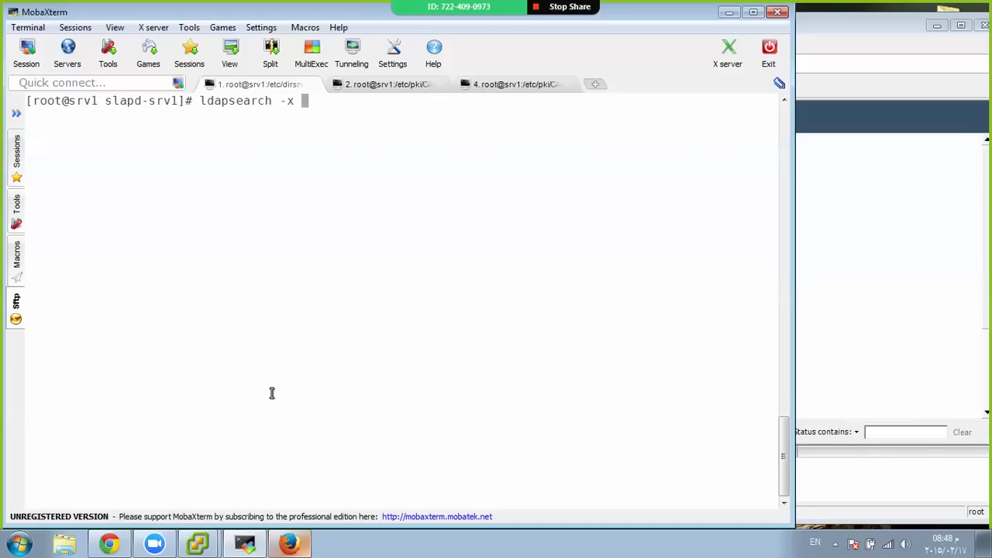
key("ctrl+c")
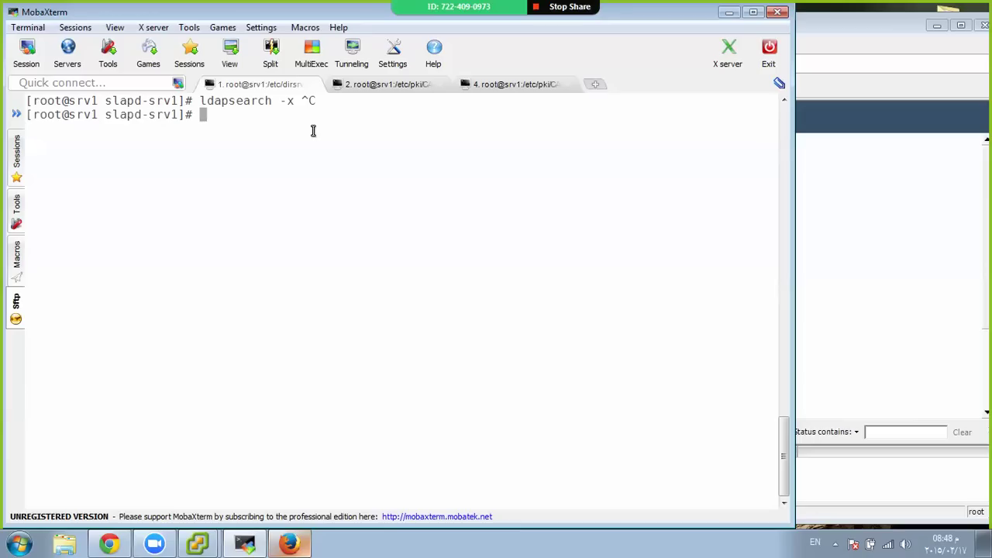
key("Return")
key("Return")
key("Return")
key("Return")
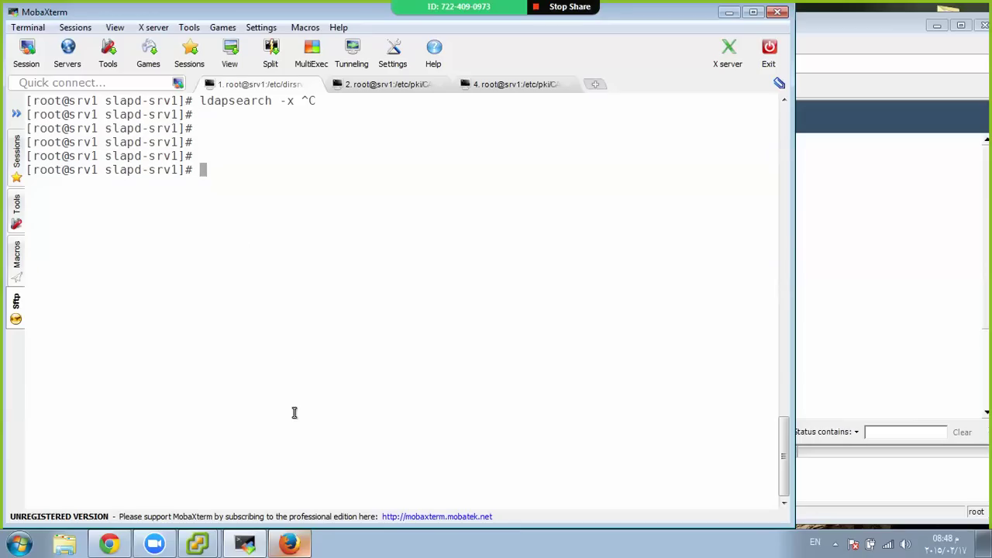
Close the Local Storage datastore browser window and return to the vSphere Client on CentOS_SRV-1
left_click(289, 543)
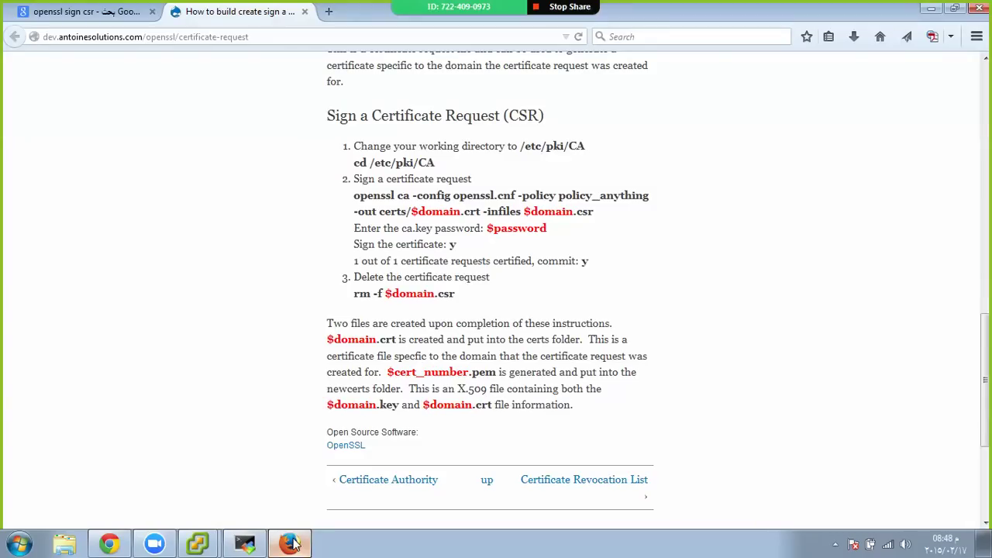
left_click(287, 543)
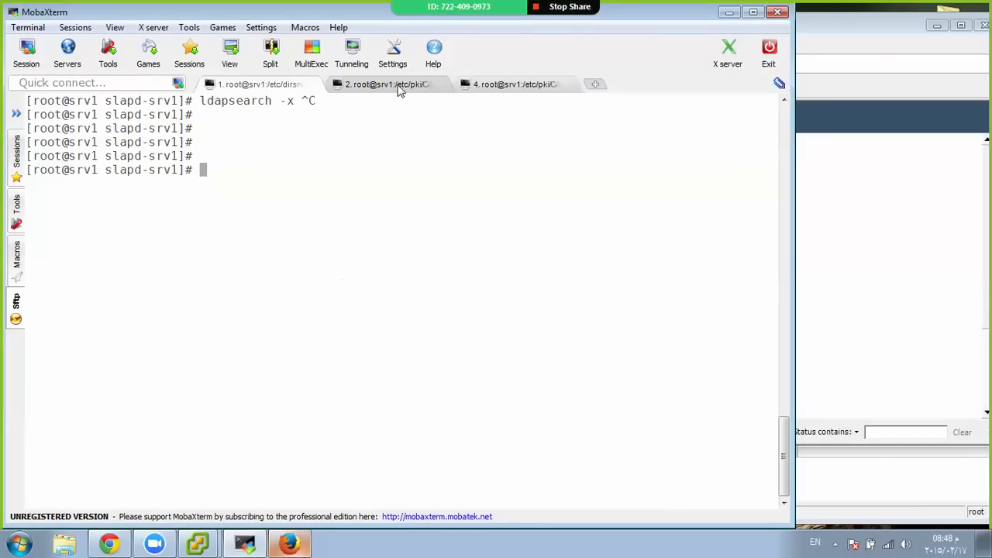
mouse_move(200, 541)
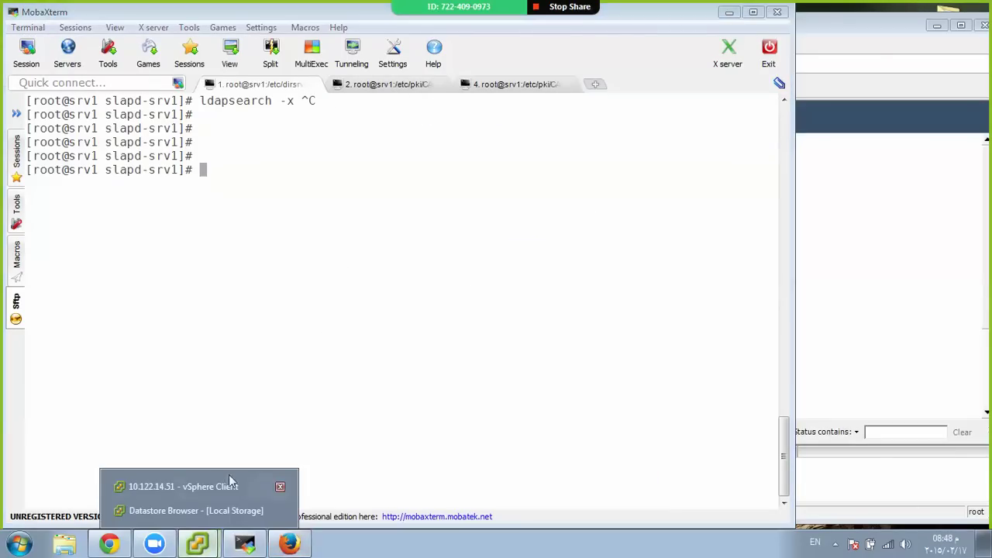
left_click(196, 511)
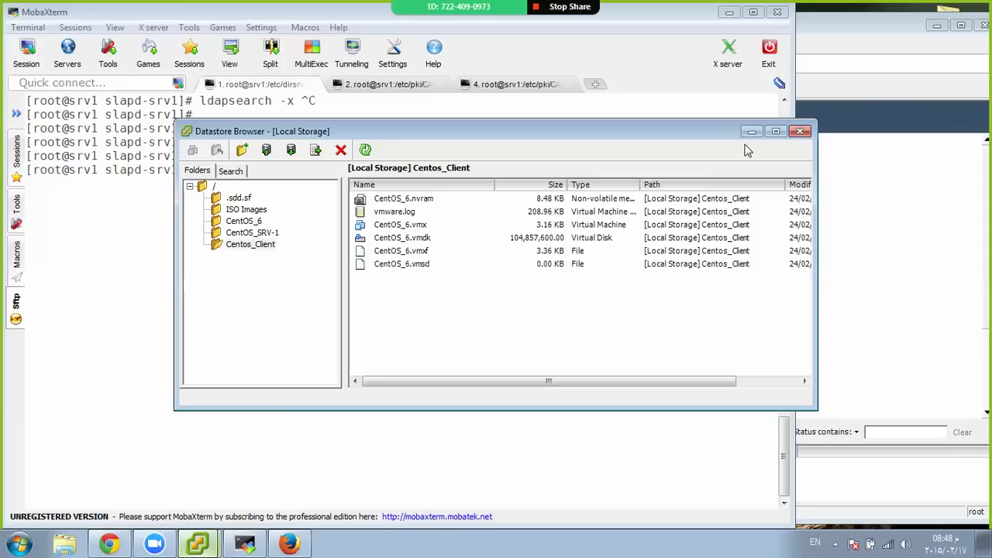
left_click(800, 137)
On ESXi host 10.122.14.51, start a new virtual machine wizard and then cancel it
mouse_move(199, 541)
left_click(194, 513)
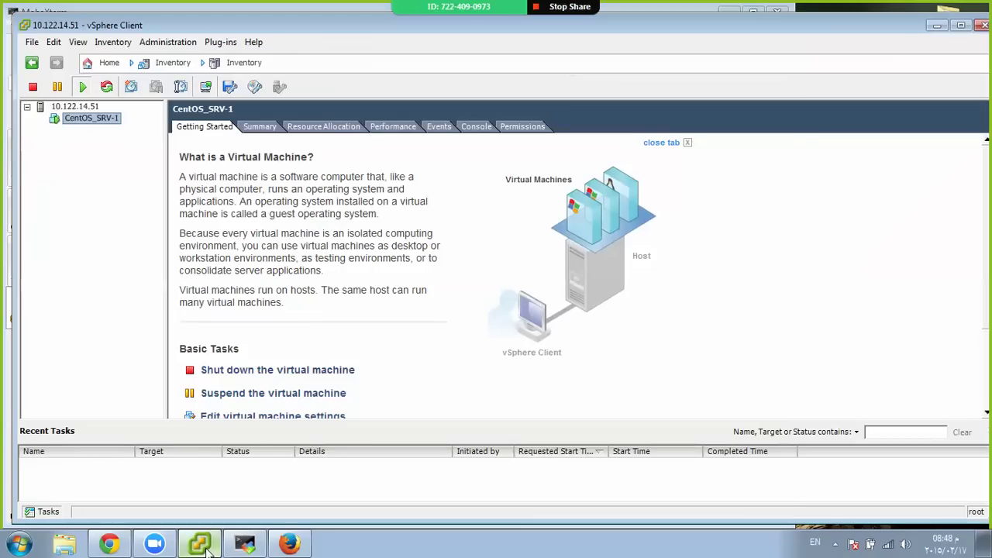
left_click(92, 110)
right_click(93, 110)
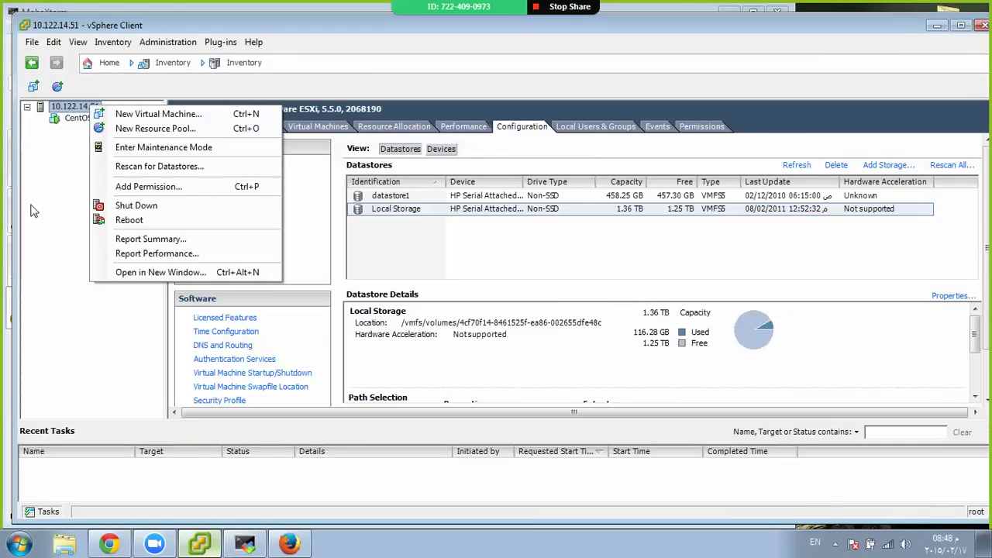
left_click(33, 209)
right_click(68, 108)
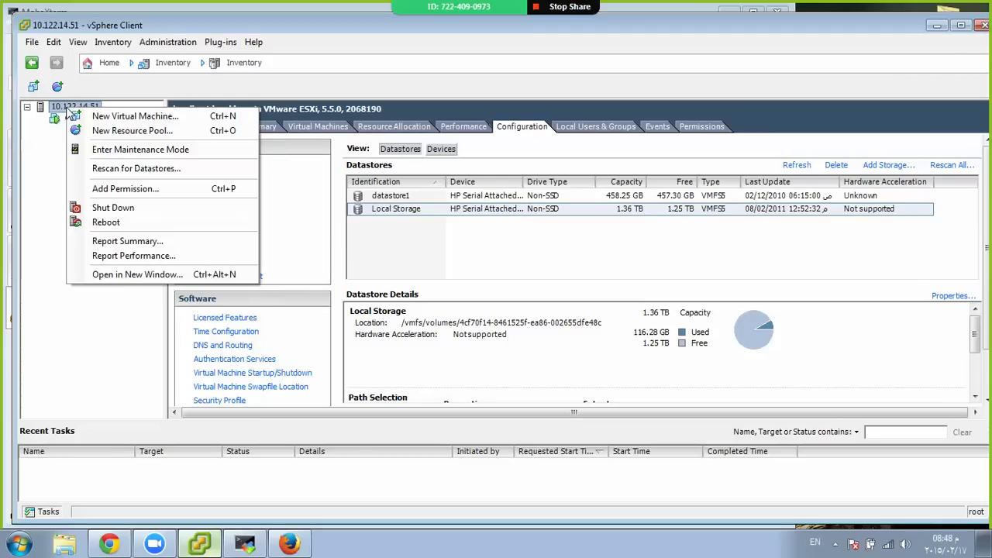
left_click(81, 116)
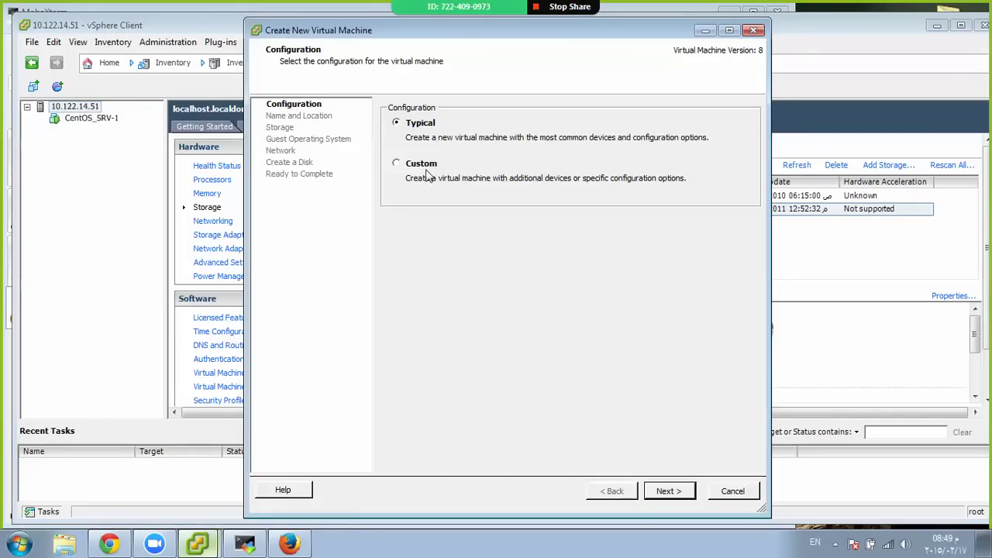
left_click(721, 490)
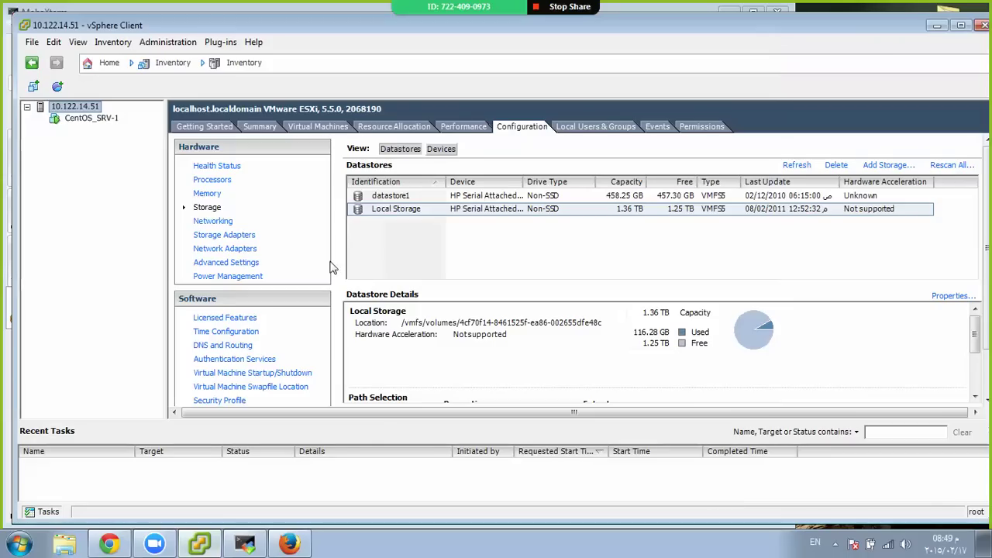
Select the Local Storage datastore under Storage and open its actions menu
left_click(411, 209)
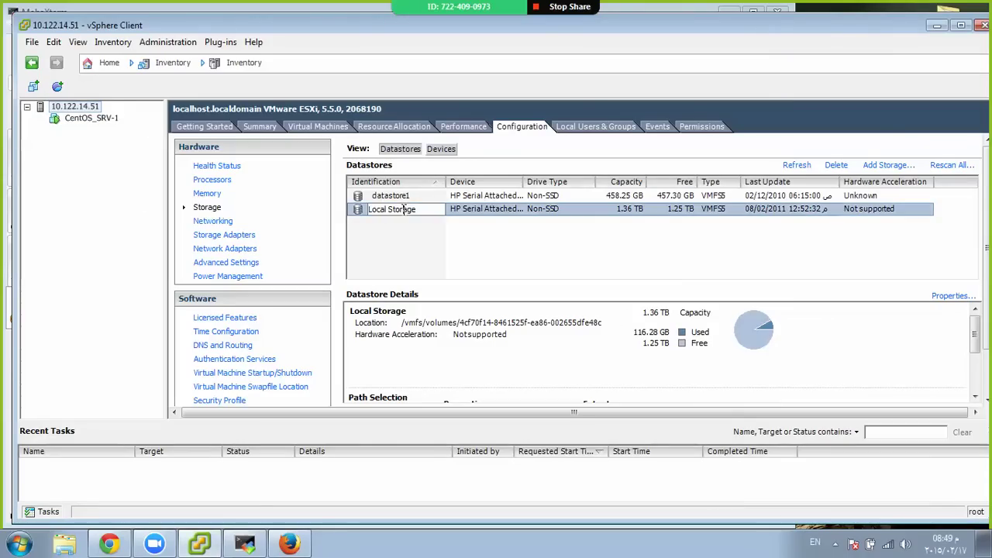
left_click(486, 216)
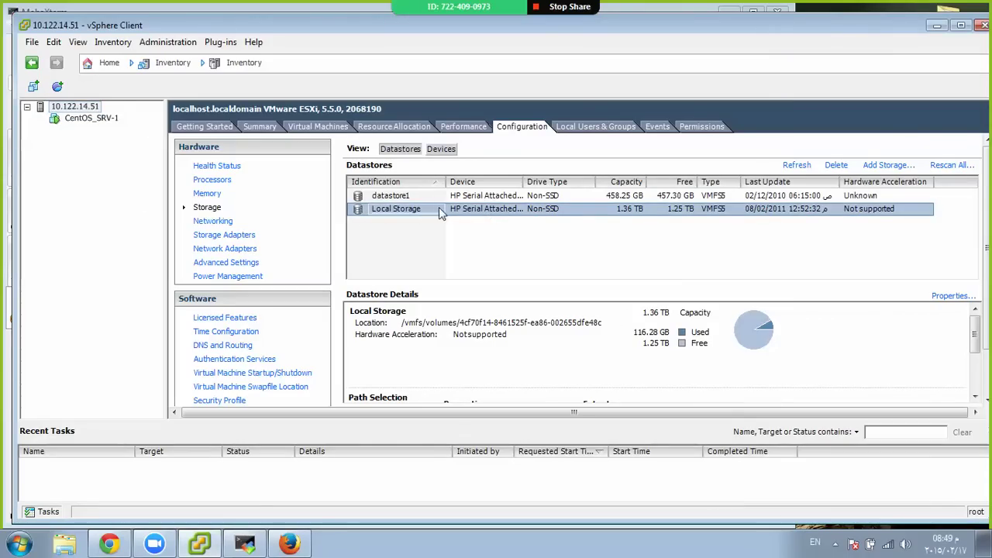
right_click(360, 210)
Browse Local Storage and choose Add to Inventory for CentOS_6.vmx in the Centos_Client folder
left_click(378, 219)
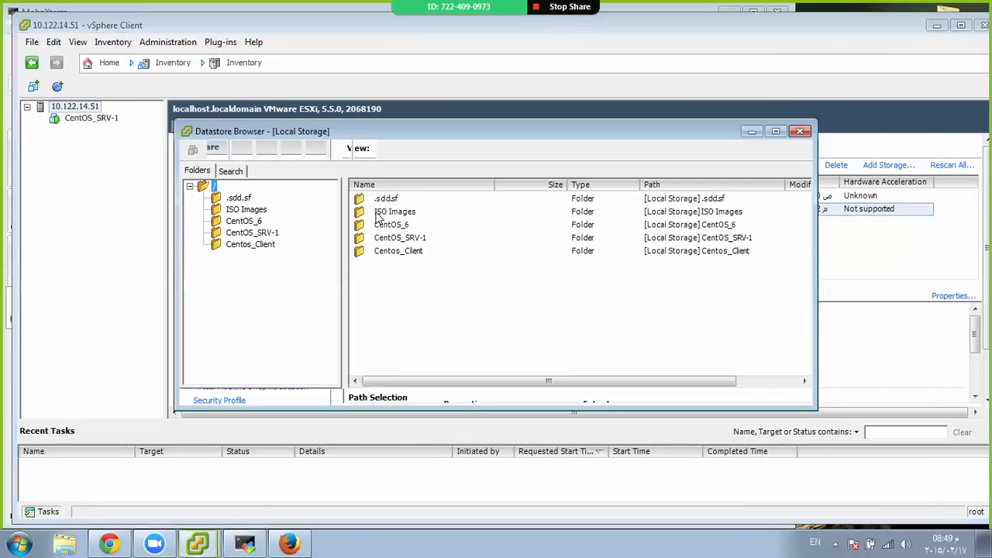
left_click(258, 245)
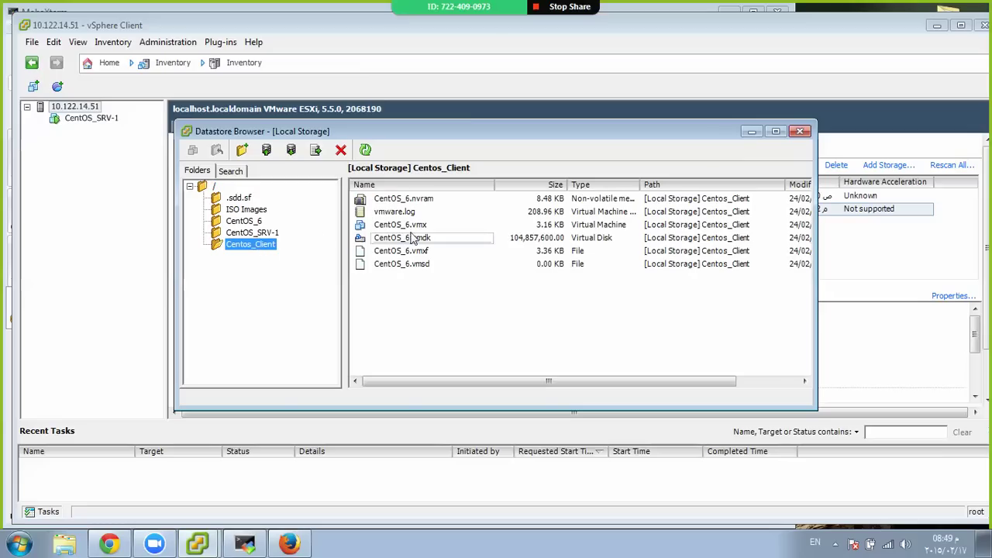
right_click(414, 226)
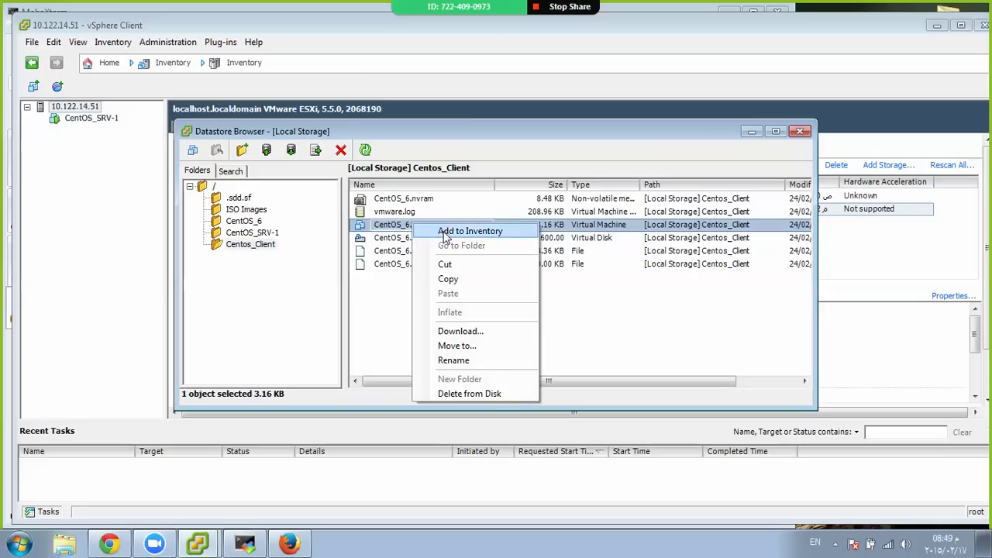
left_click(446, 231)
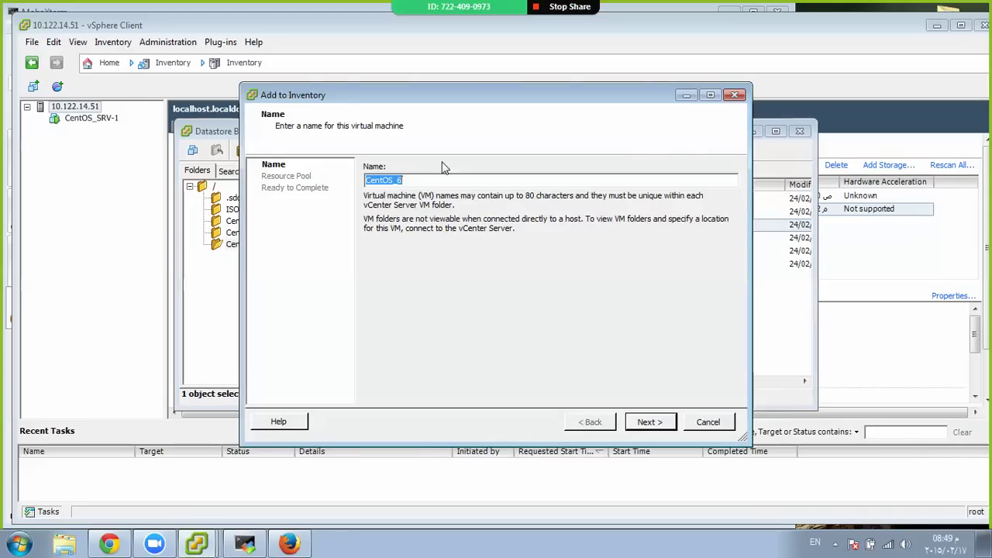
Name the VM Centos_Client, finish registration, close the browser and select it
type("Centos_Client")
left_click(650, 421)
left_click(647, 421)
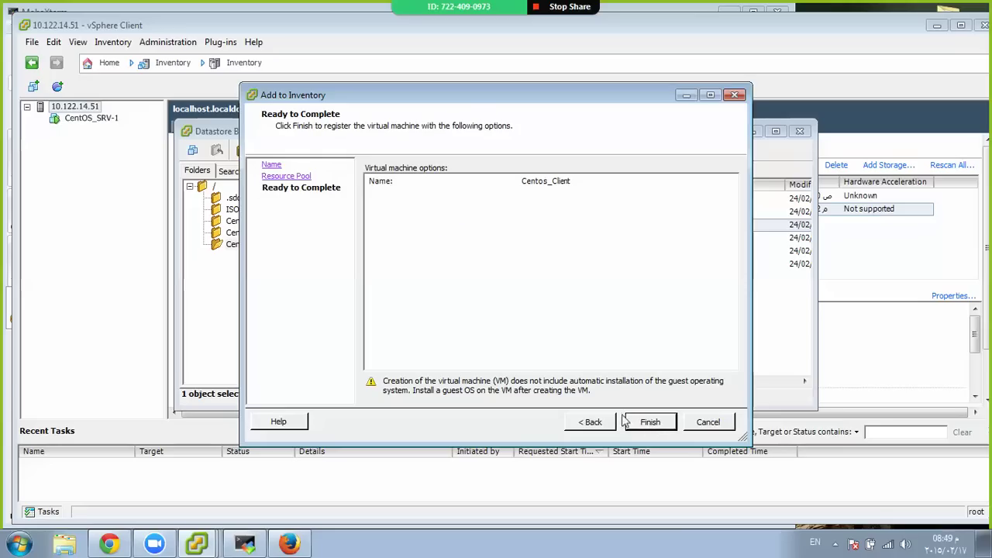
left_click(653, 422)
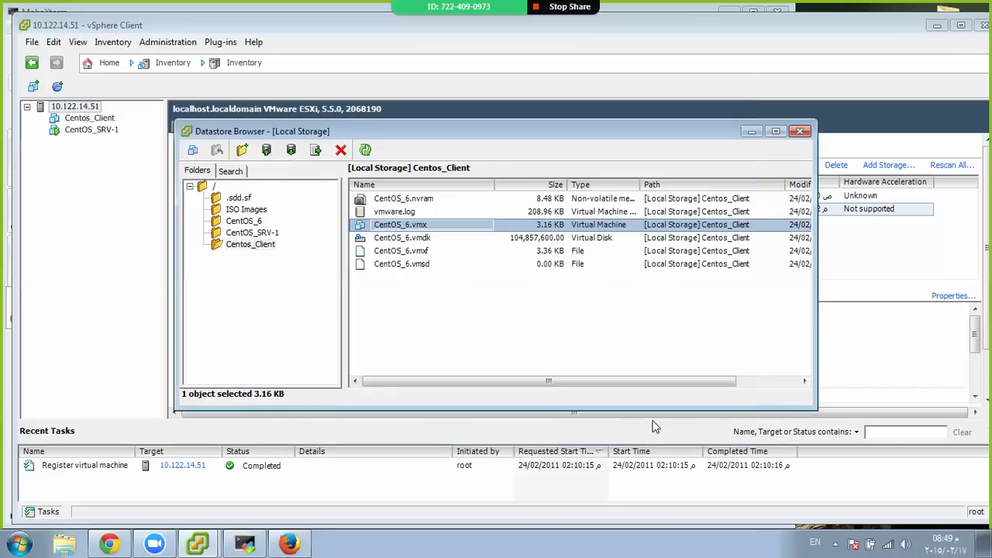
left_click(800, 131)
left_click(99, 123)
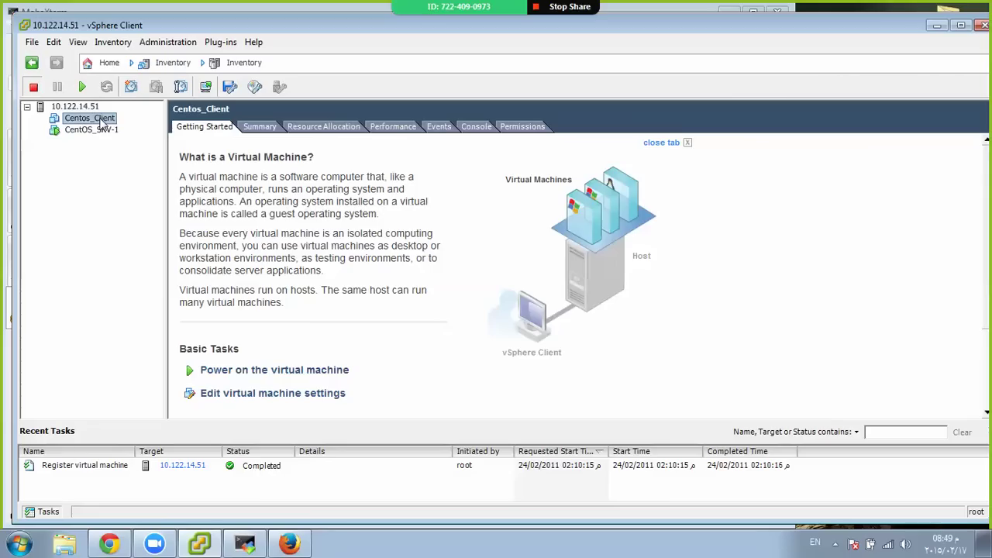
Power on Centos_Client and answer 'I Copied It' to the VM question
left_click(85, 129)
left_click(88, 119)
left_click(82, 86)
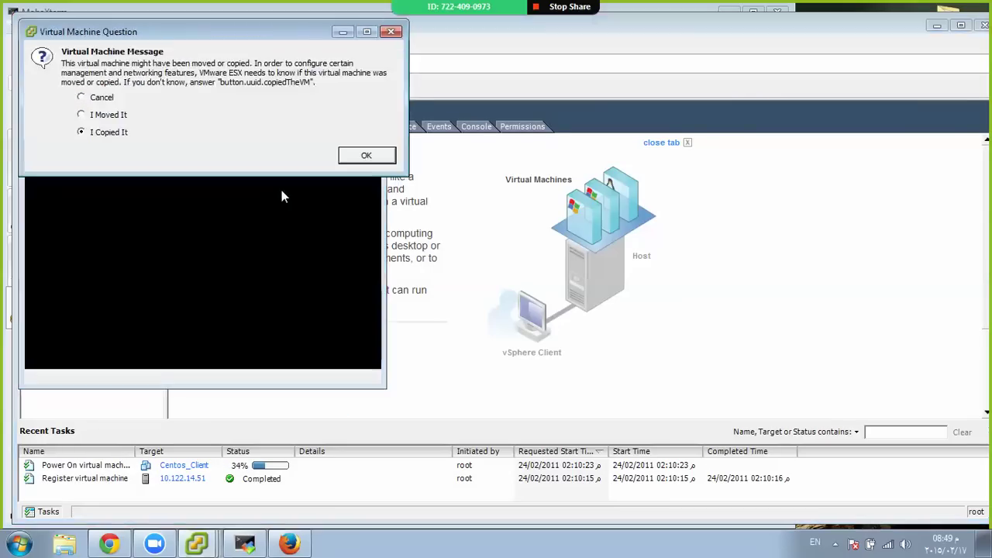
left_click_drag(114, 34, 307, 129)
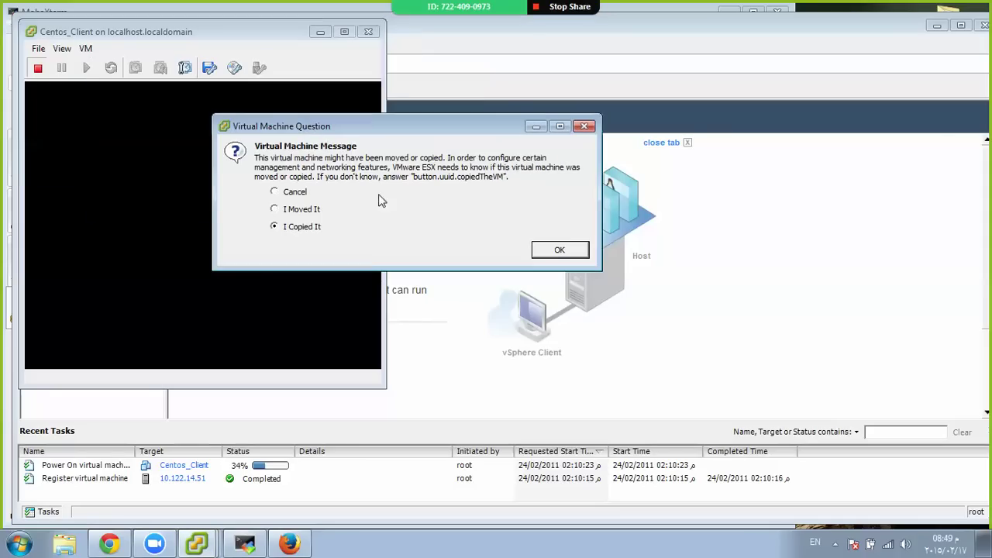
left_click(552, 251)
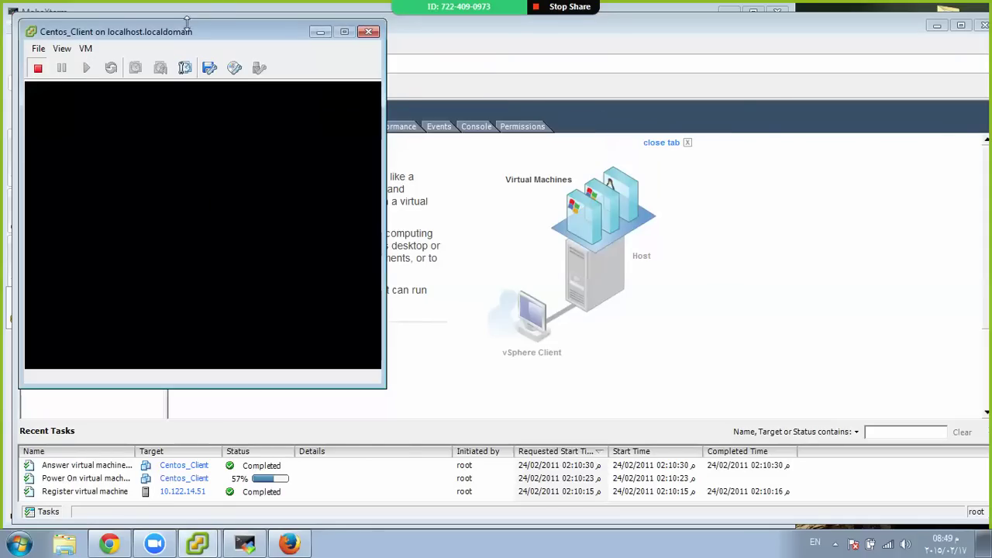
Reposition the Centos_Client console window to the upper left of the screen
left_click_drag(185, 38, 534, 92)
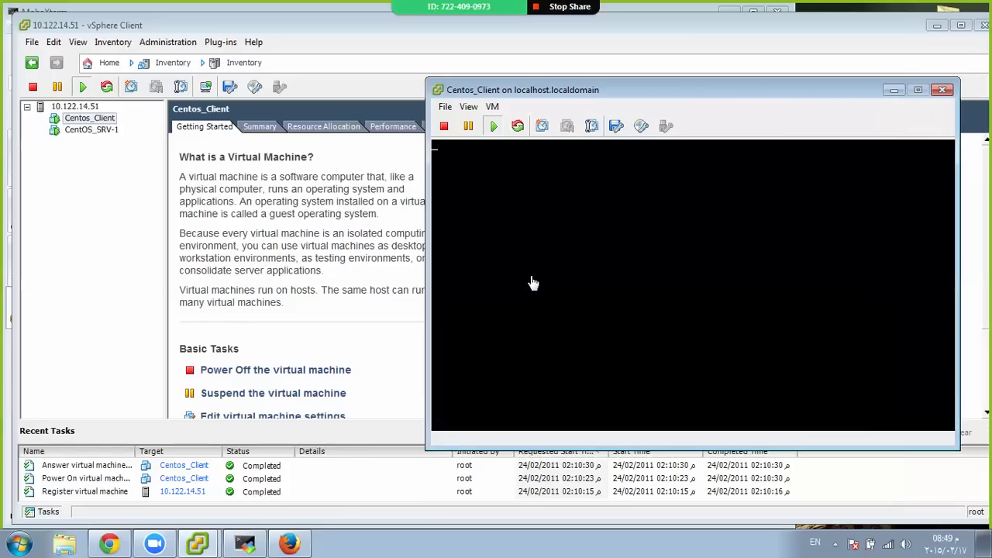
left_click_drag(545, 93, 434, 142)
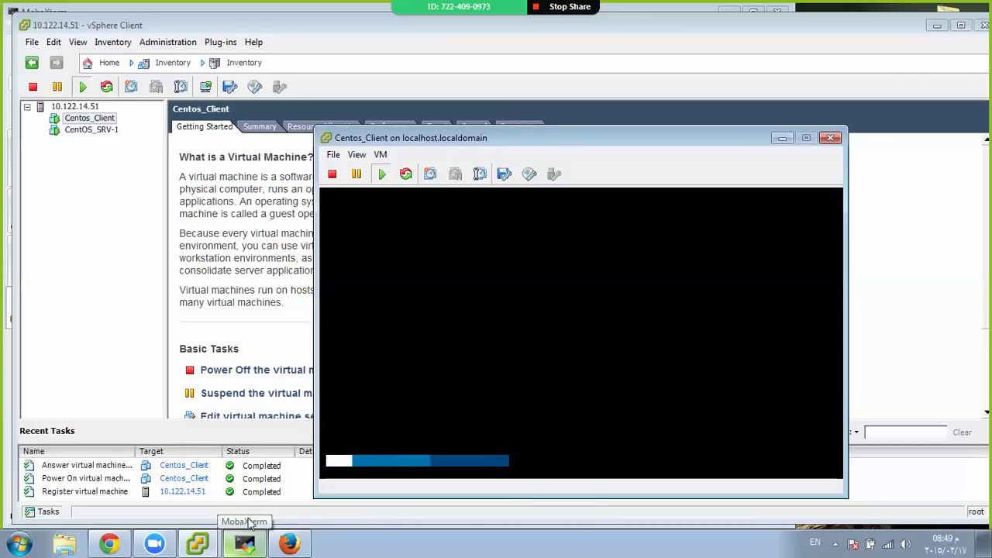
left_click(290, 545)
left_click(293, 548)
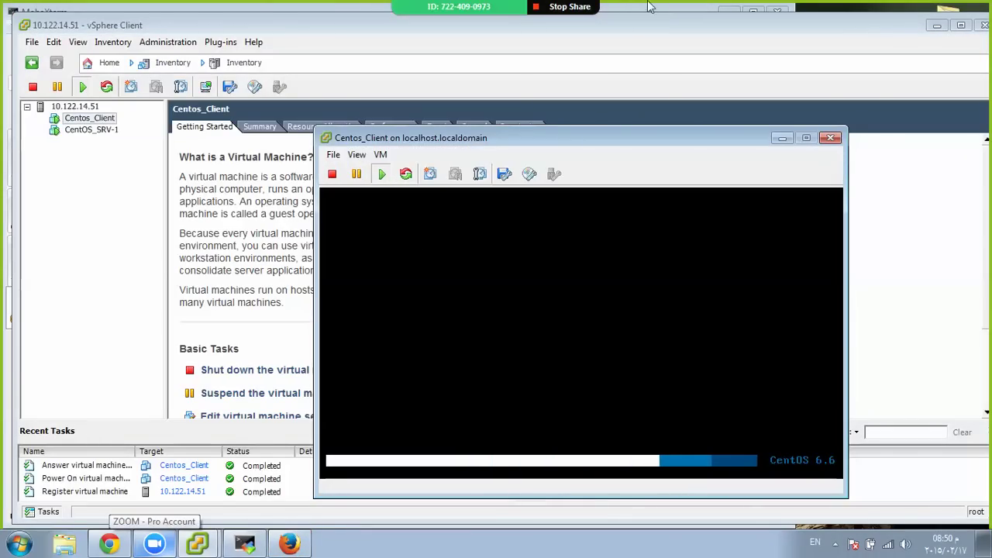
mouse_move(517, 6)
left_click(691, 8)
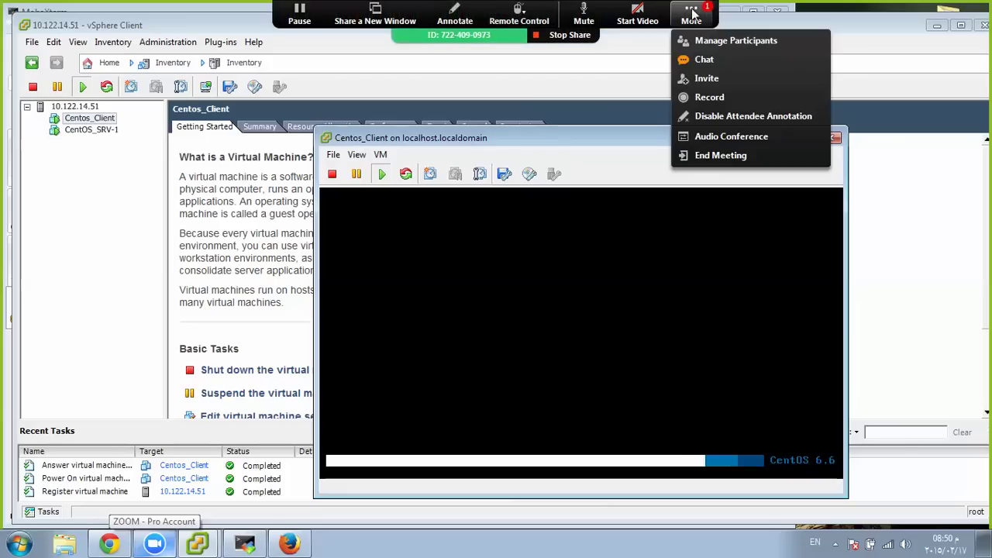
left_click(694, 56)
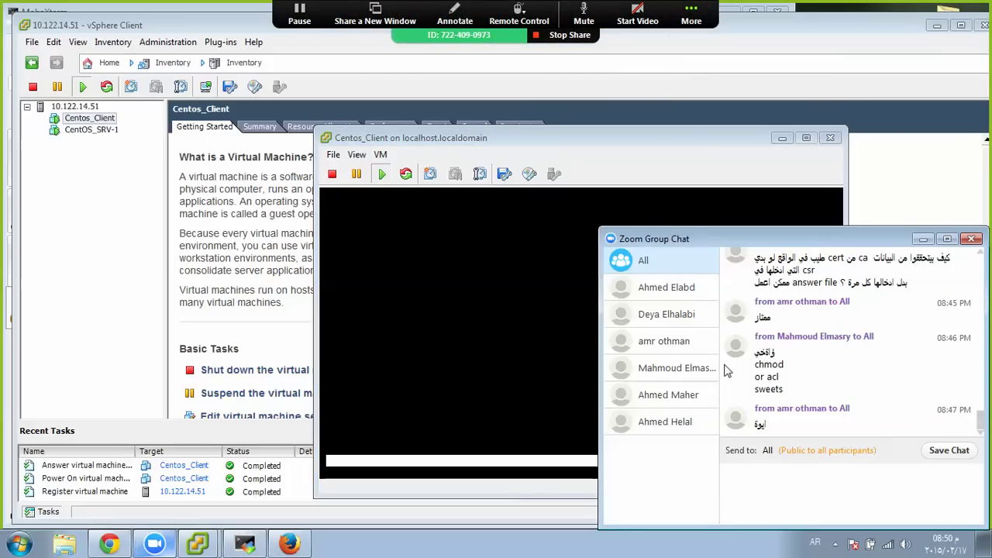
left_click_drag(648, 140, 391, 27)
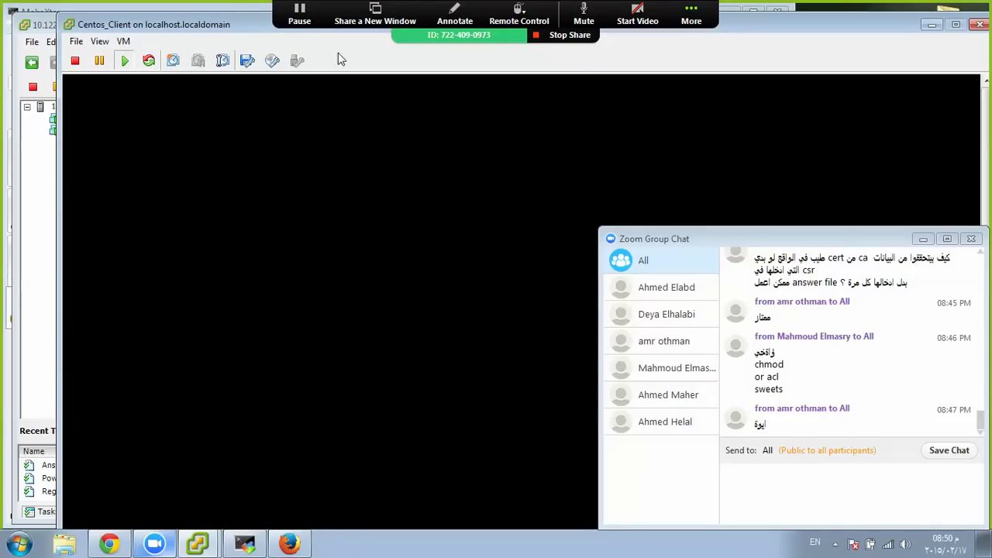
left_click_drag(210, 26, 189, 5)
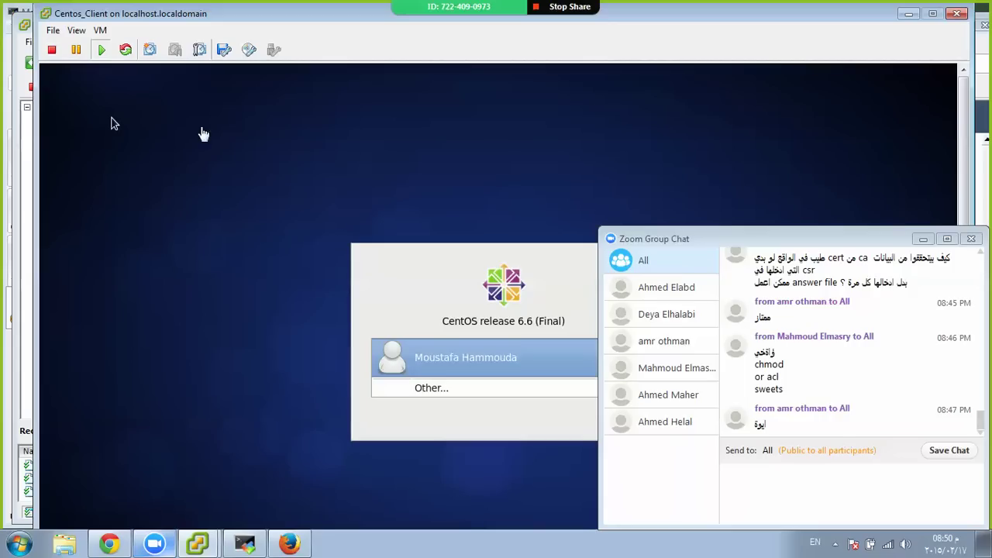
Log in at the CentOS greeter as the local user with the account password
left_click(458, 360)
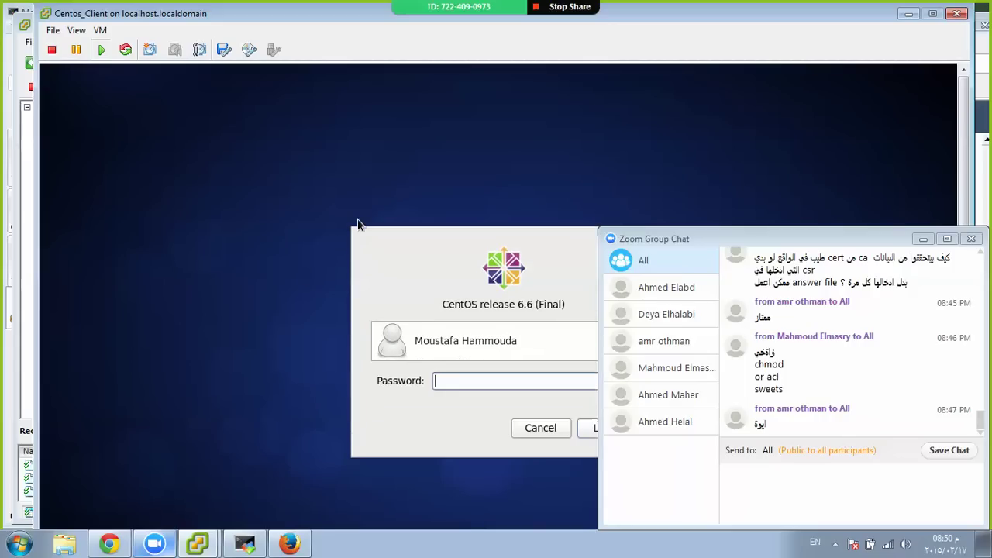
type("••••••••")
key("Return")
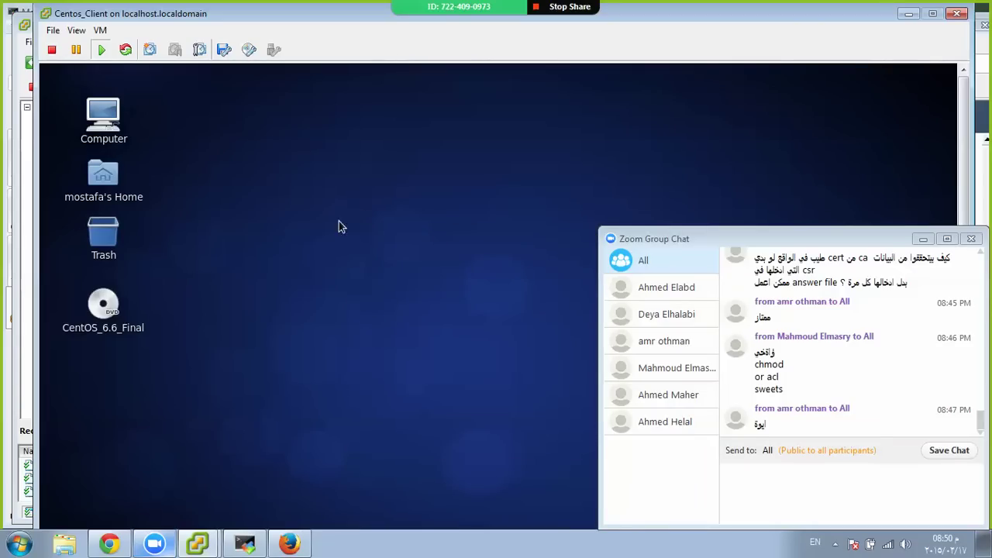
Open the Applications menu on the CentOS desktop
right_click(309, 173)
left_click(255, 221)
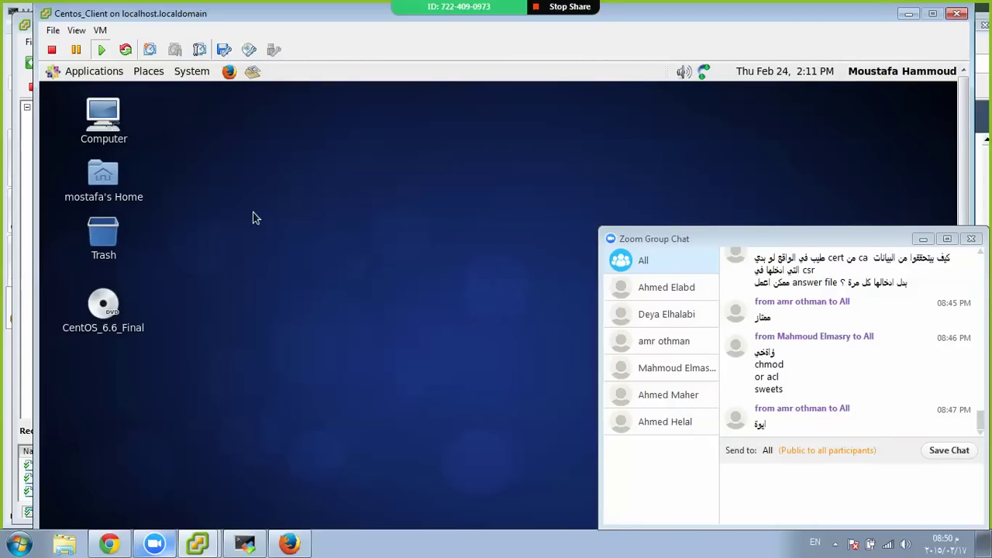
left_click(86, 71)
mouse_move(124, 132)
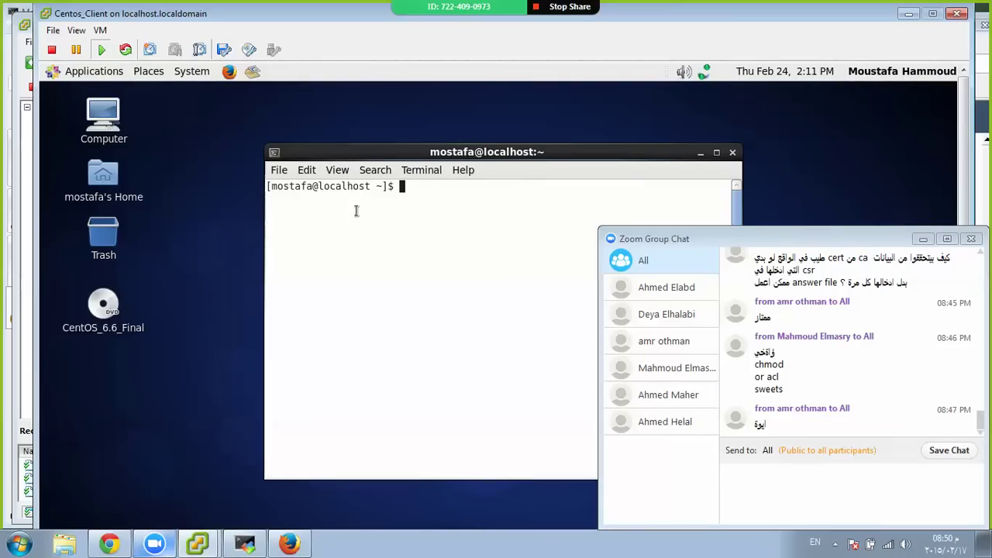
Switch the terminal to root, move it to the upper left, and list root's home directory
type("if")
key("Return")
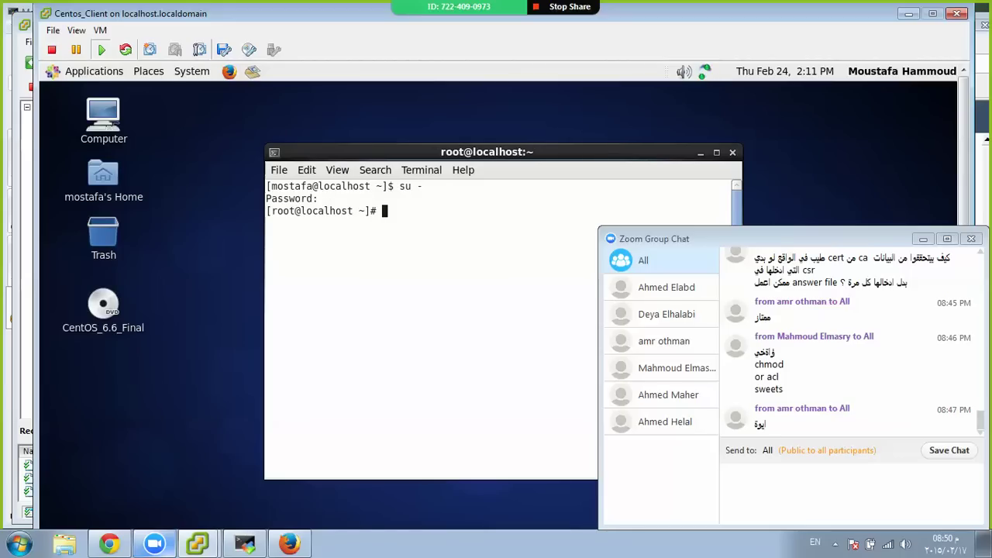
left_click_drag(315, 151, 143, 90)
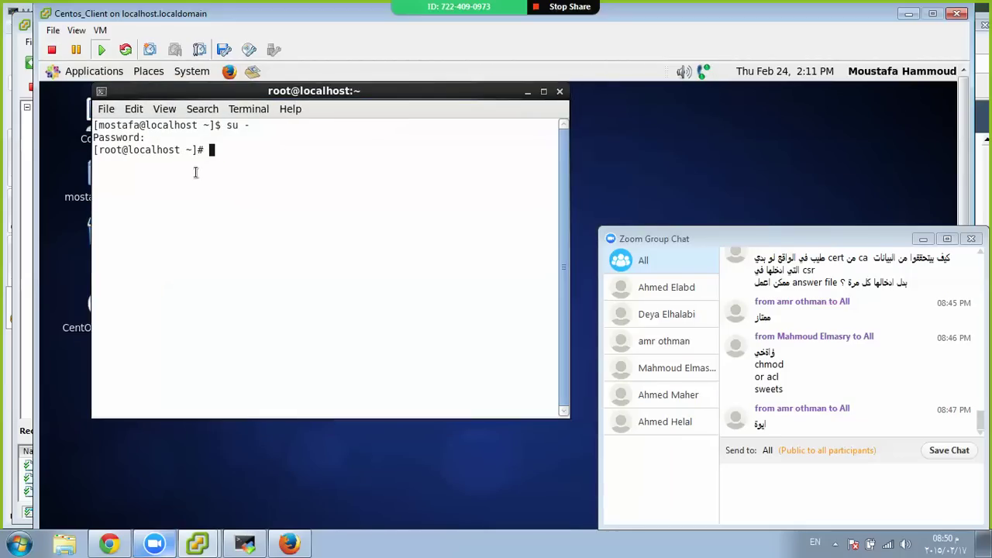
type("ls")
key("Return")
key("Return")
key("Return")
key("Return")
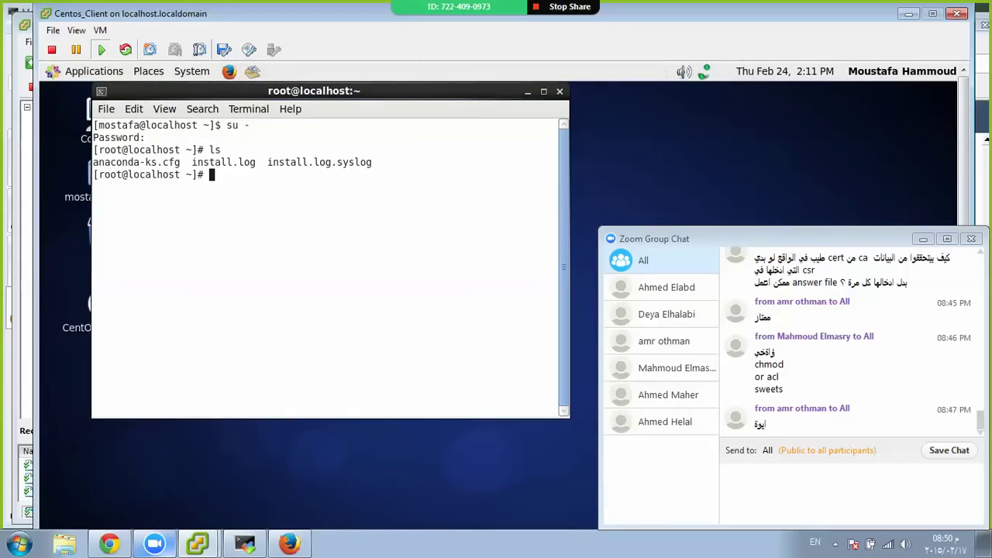
Run ifconfig twice to check the client VM's network interfaces
type("ifconfig")
key("Return")
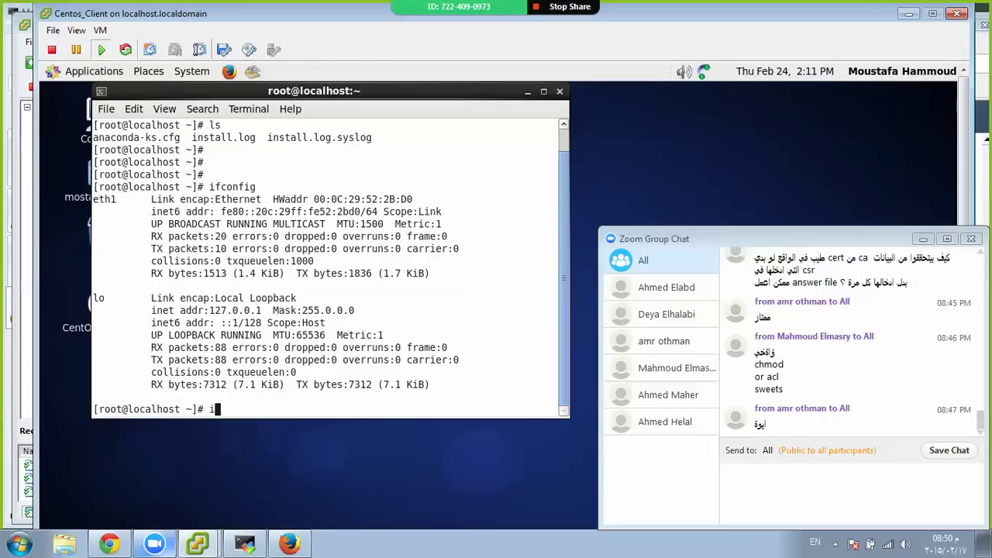
type("ifconfig")
key("Return")
key("Return")
key("Return")
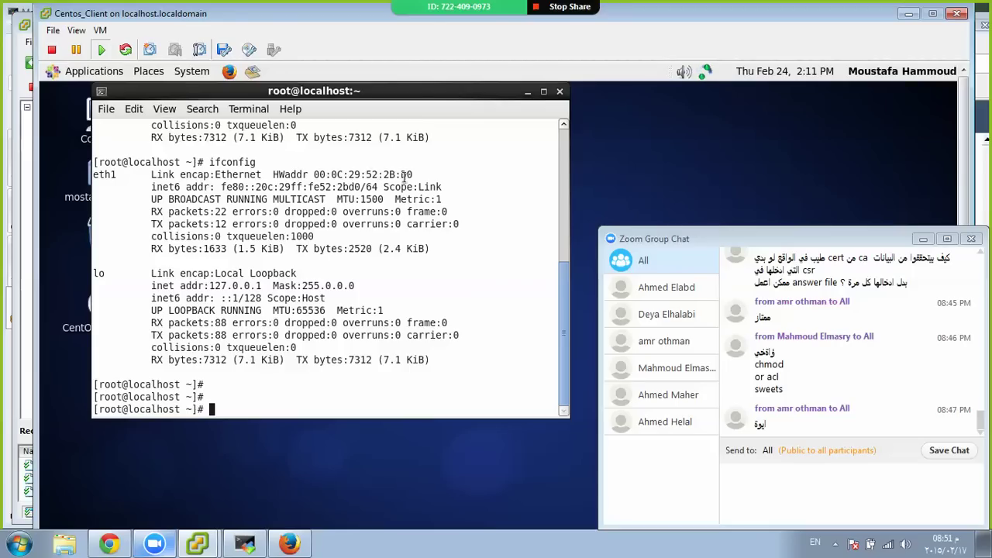
Run ifconfig on the server in MobaXterm, then return to the client VM console
left_click(245, 543)
type("ifconfig")
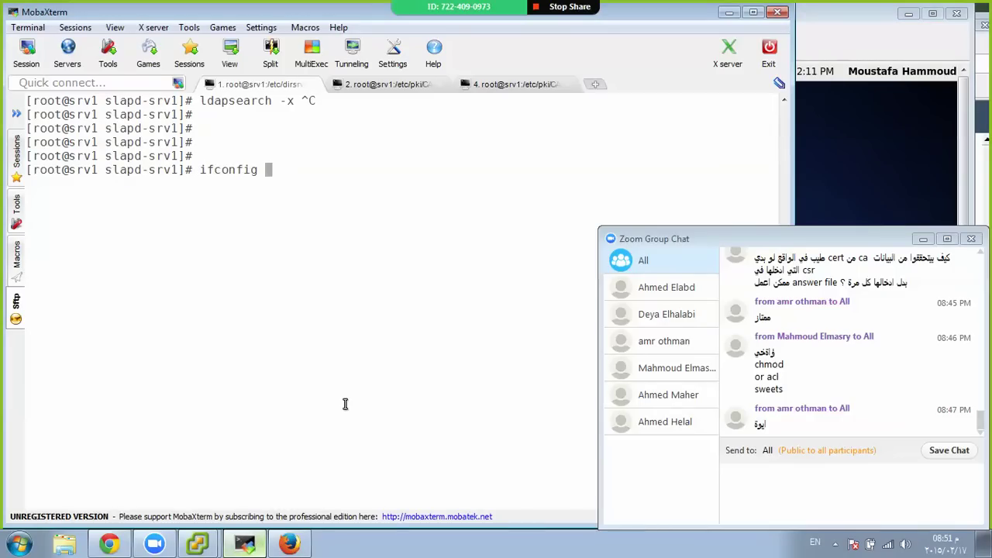
key("Return")
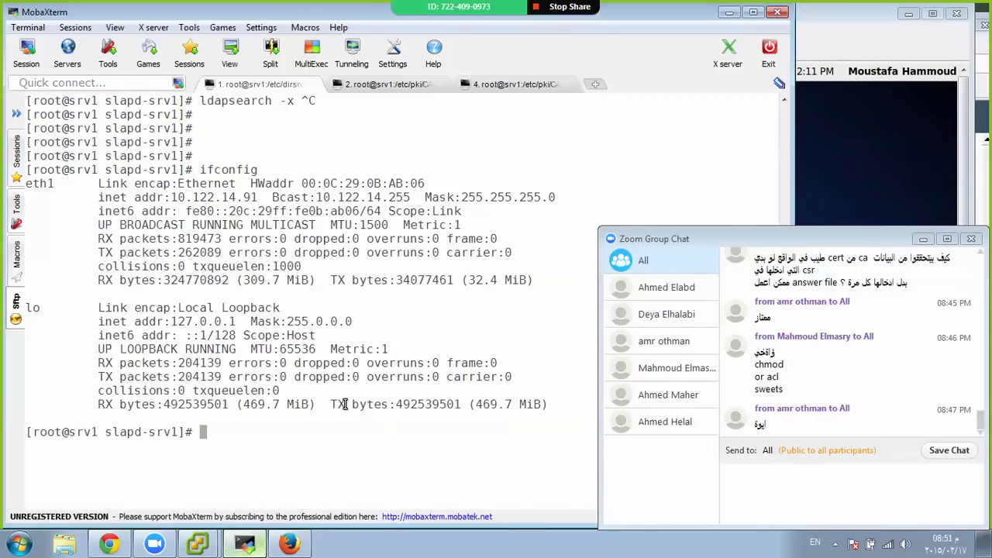
left_click(247, 544)
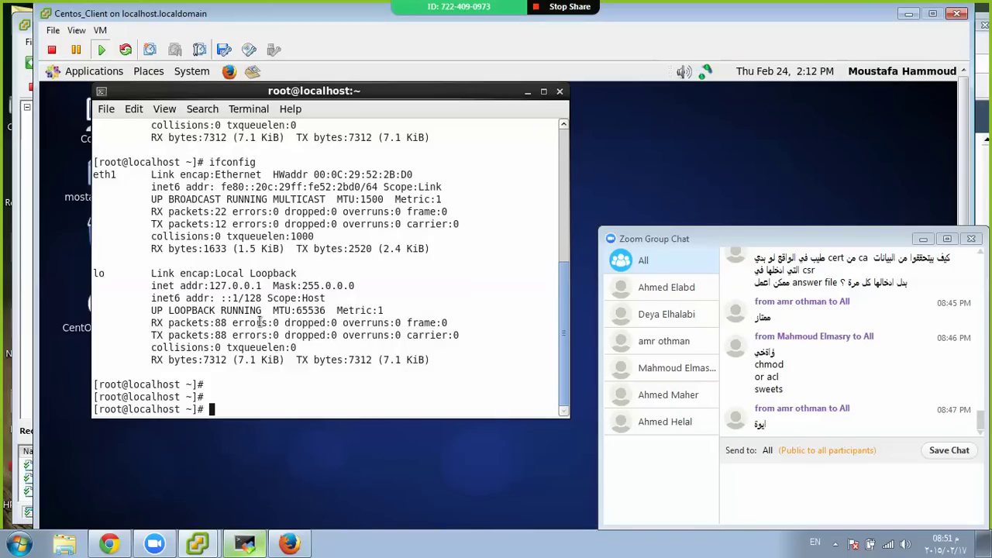
Launch system-config-network-tui and open eth0 under Device configuration
type("system-config-network")
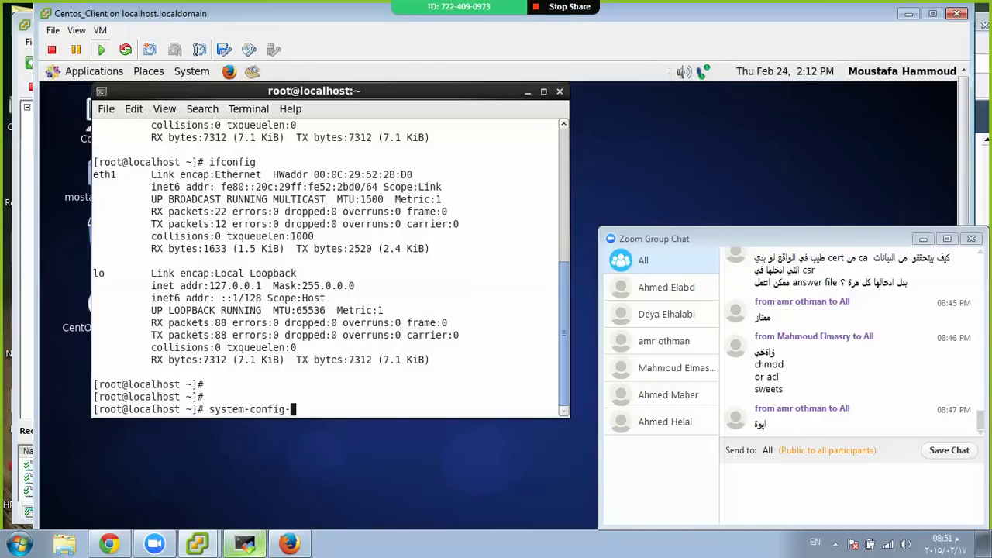
key("Tab")
key("Tab")
type("-tui")
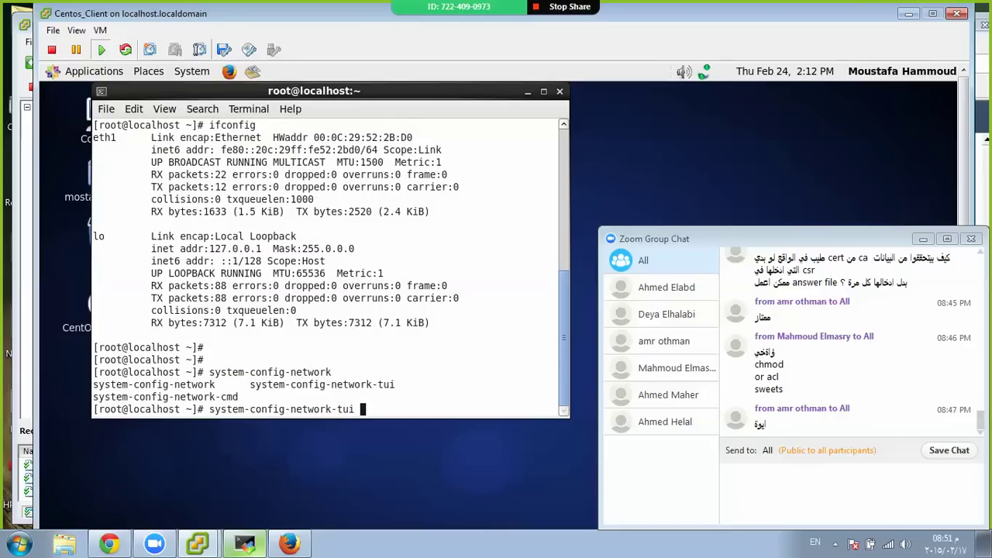
key("Return")
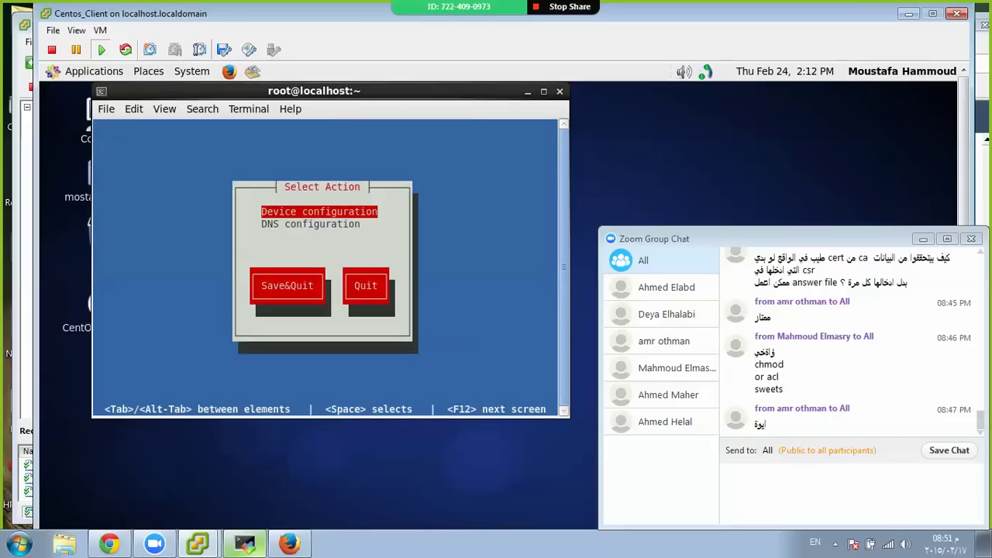
key("Return")
key("Return")
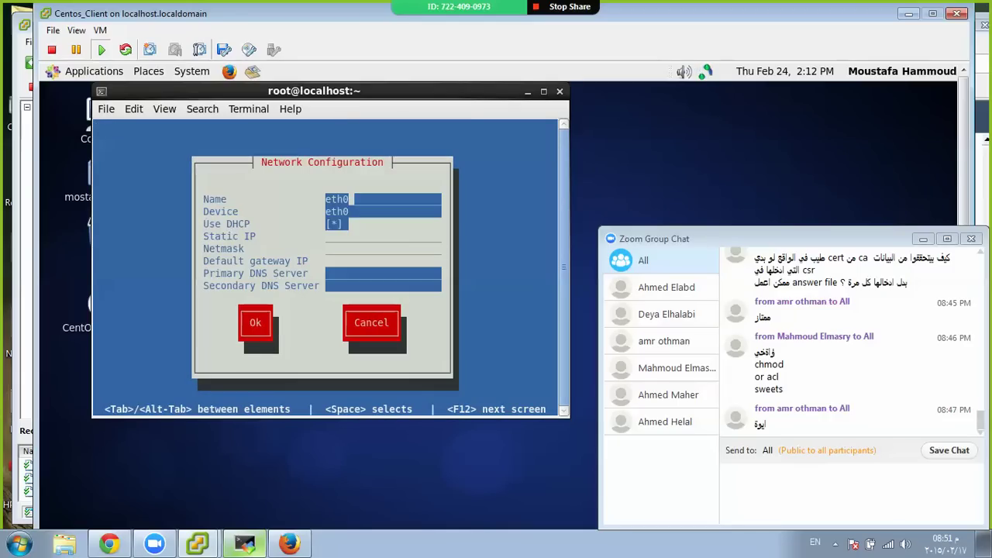
key("Tab")
key("Tab")
Disable DHCP and set IP 10.122.14.92, netmask 255.255.255.0, gateway 10.122.14.1, DNS 10.122.14.12
key("space")
key("Tab")
type("10")
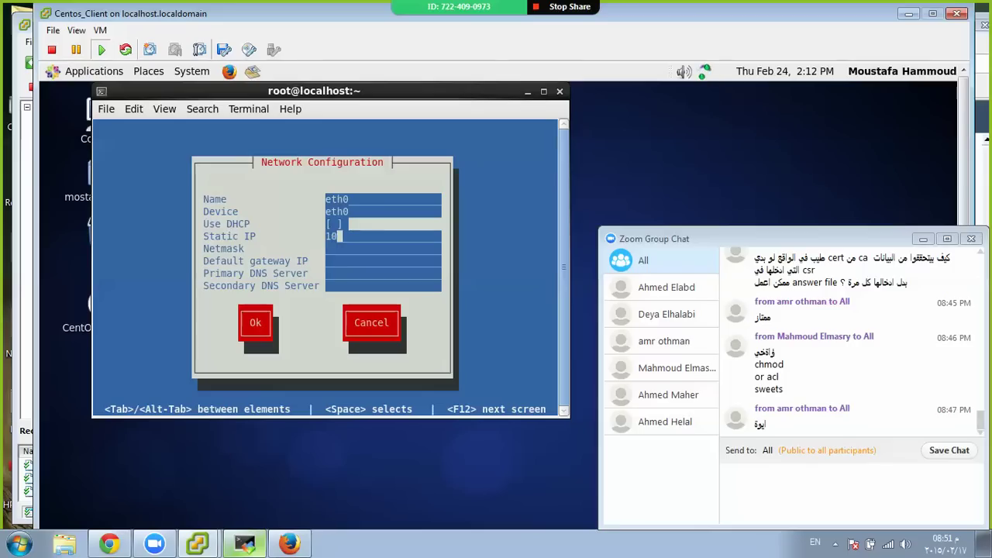
type(".122.14.92")
key("Tab")
type("255.255.255.0")
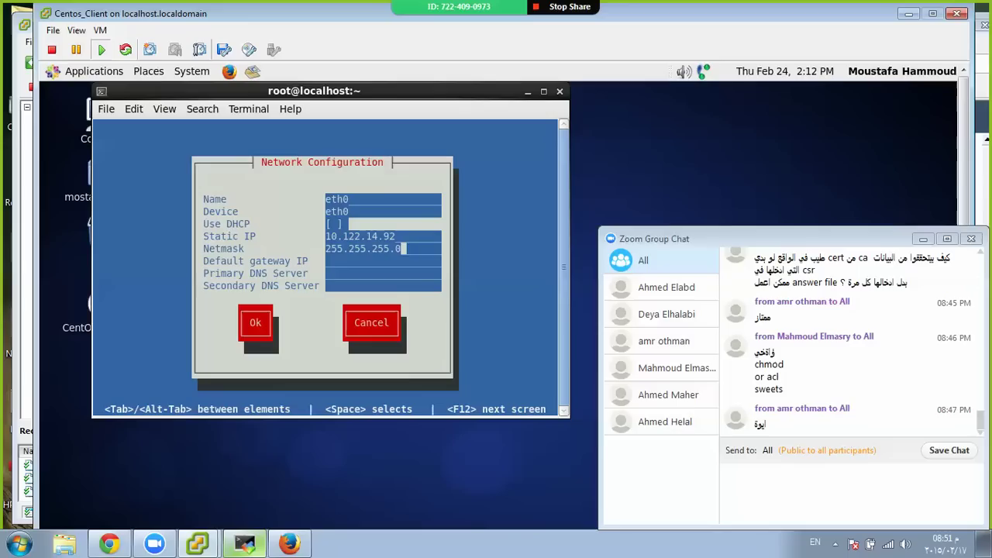
key("Tab")
type("10.122.1")
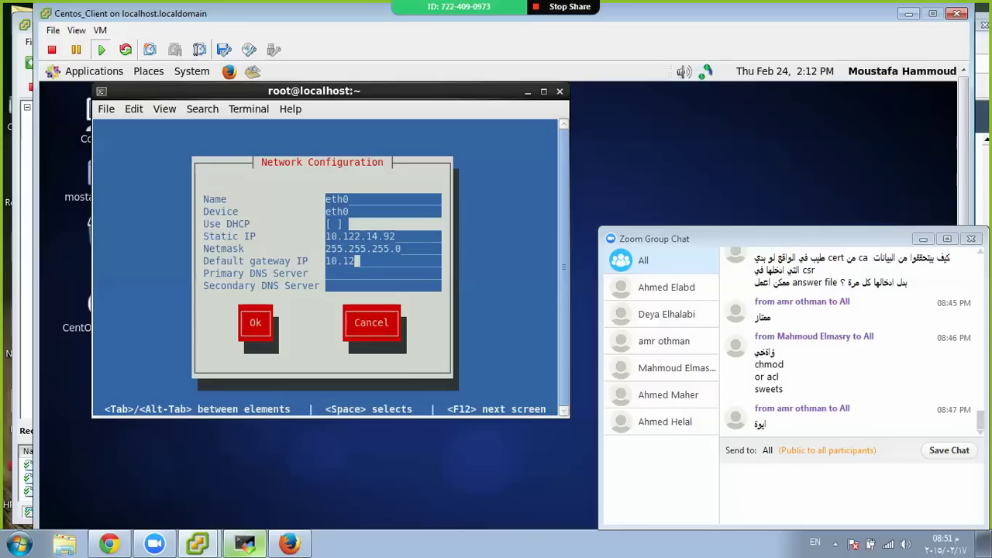
type("4.110.122.14")
type(".12")
key("Tab")
key("Tab")
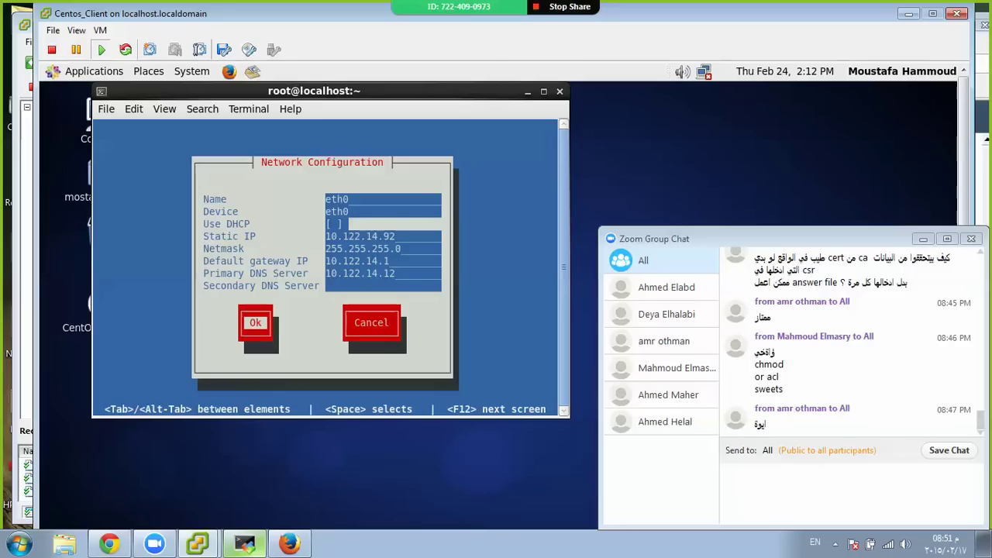
key("Return")
key("Tab")
key("Return")
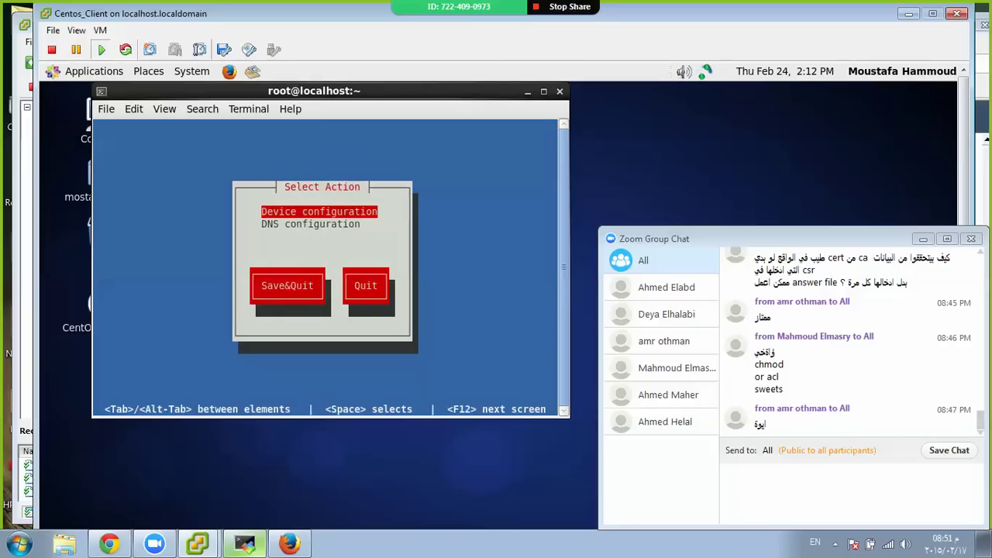
Save and quit the network tool, then run 'chkconfig NetworkManager off'
key("Tab")
key("Return")
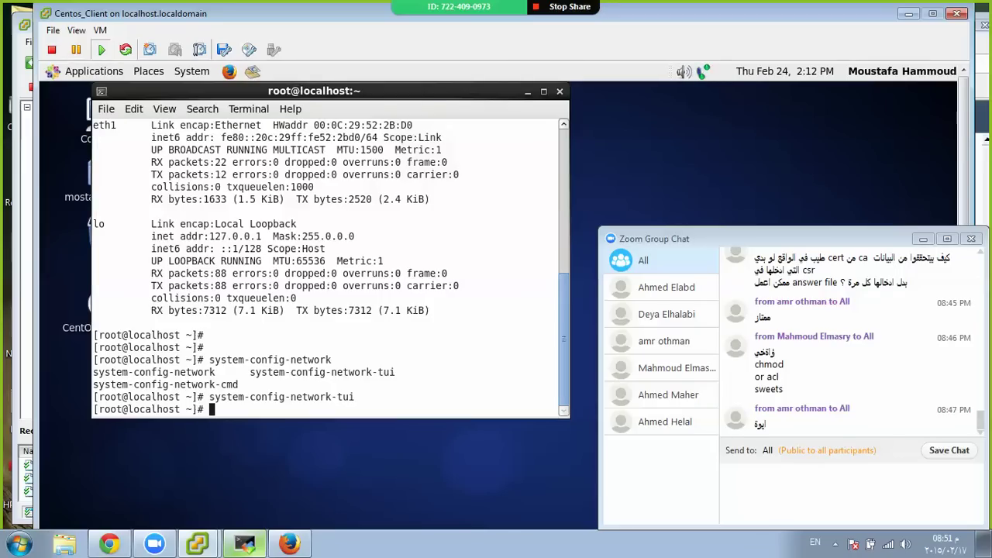
key("Return")
key("Return")
type("chkc")
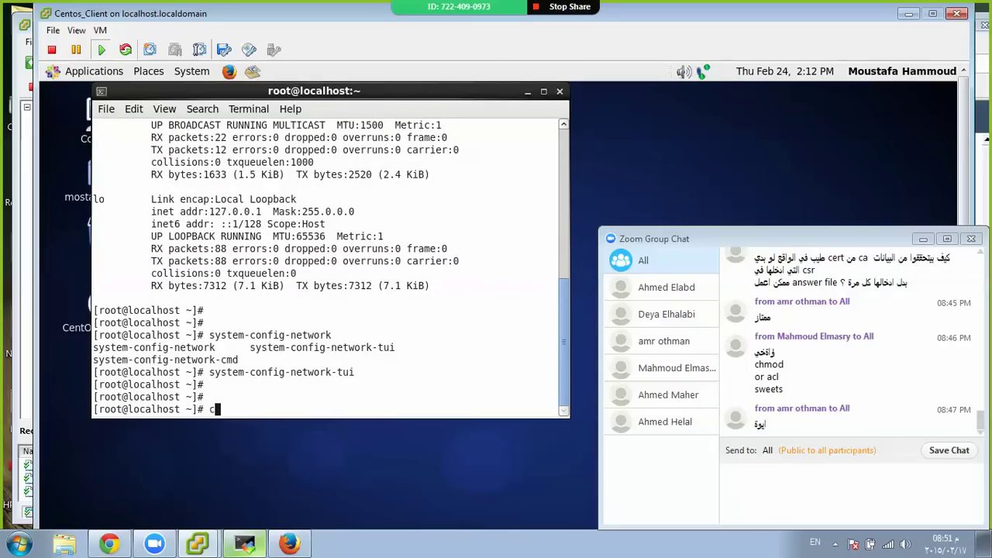
type("onfig Net")
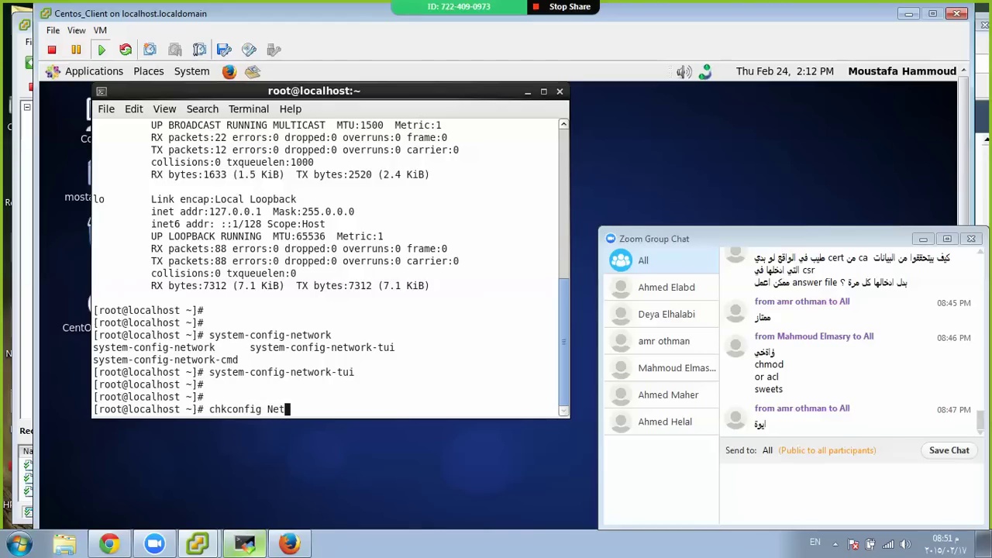
type("workMaa")
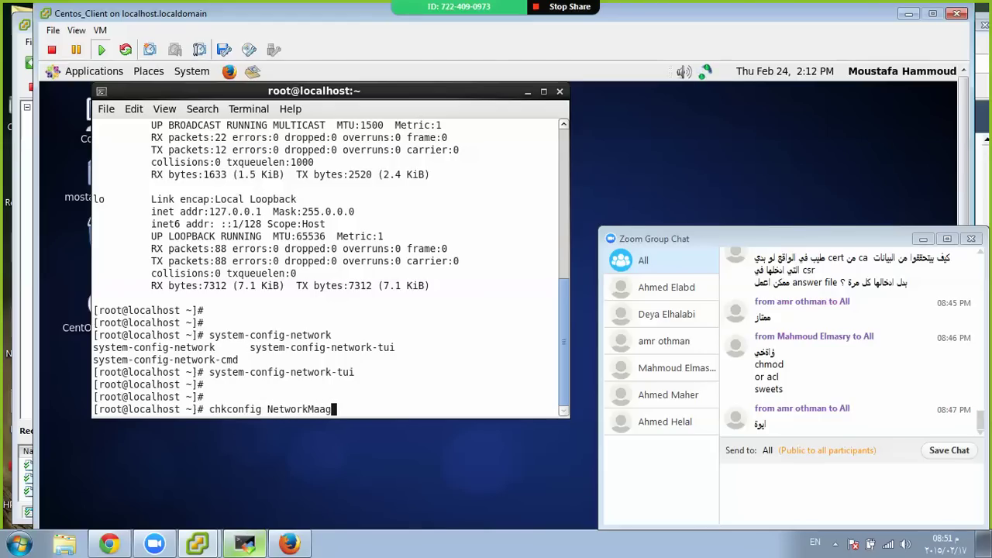
key("BackSpace")
type("nager of")
type("f")
key("Return")
key("Return")
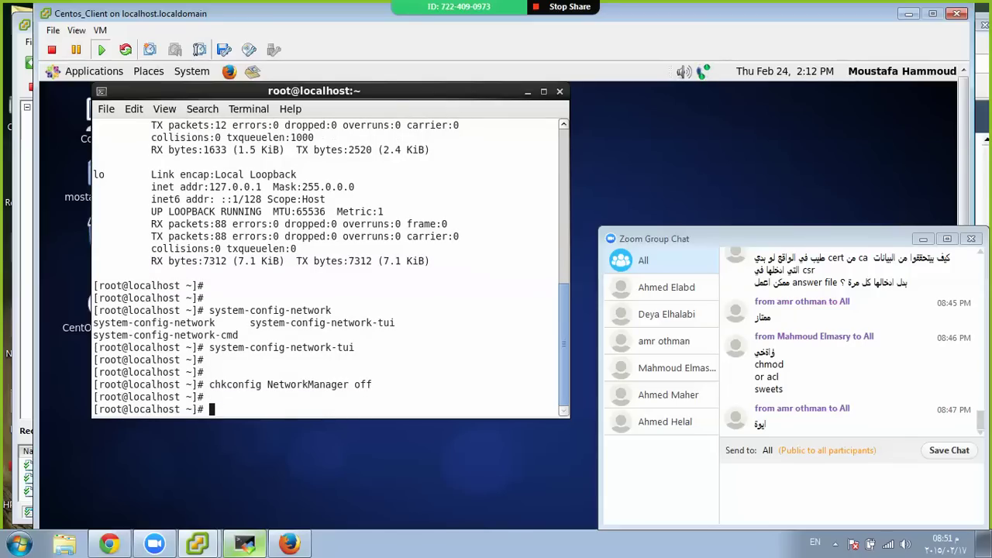
Enable the network service at boot with 'chkconfig network on'
type("service Net")
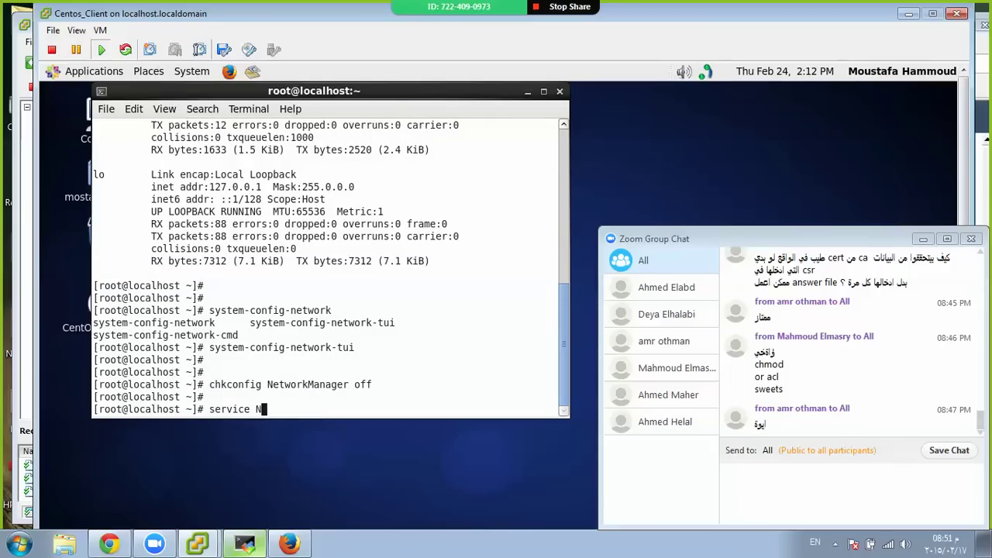
key("BackSpace")
key("BackSpace")
key("BackSpace")
type("network")
key("ctrl+c")
type("chck")
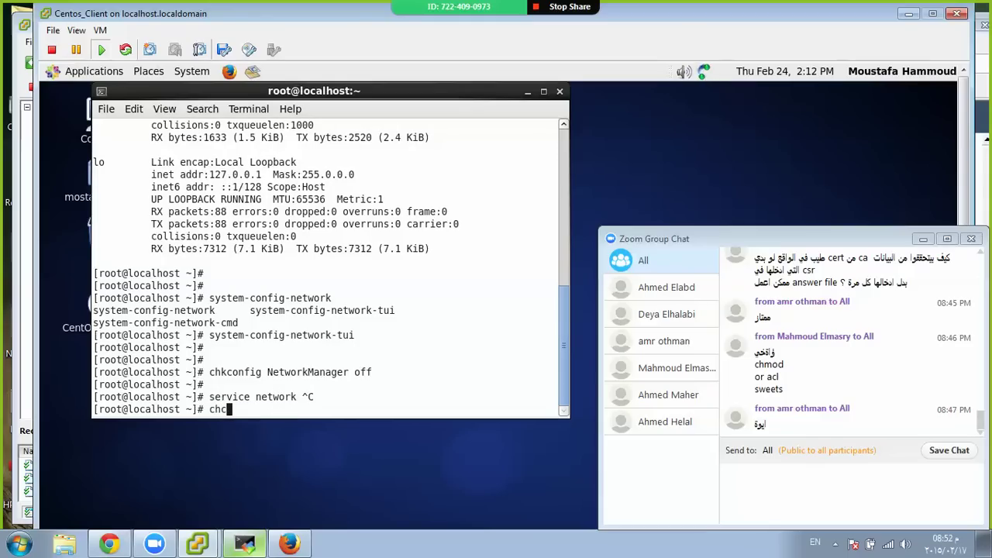
key("BackSpace")
key("BackSpace")
type("kconfig network on")
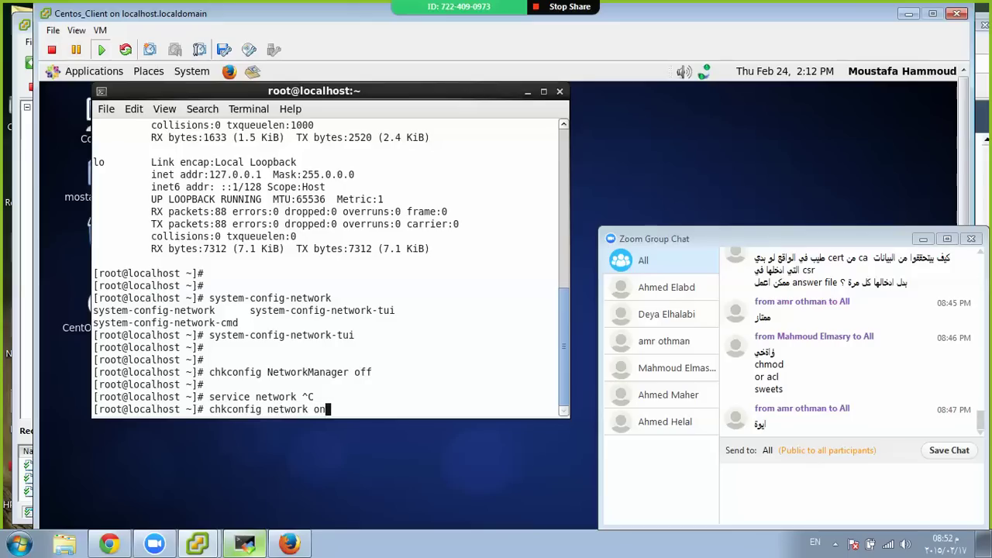
key("Return")
key("Return")
key("Return")
type("vim /e")
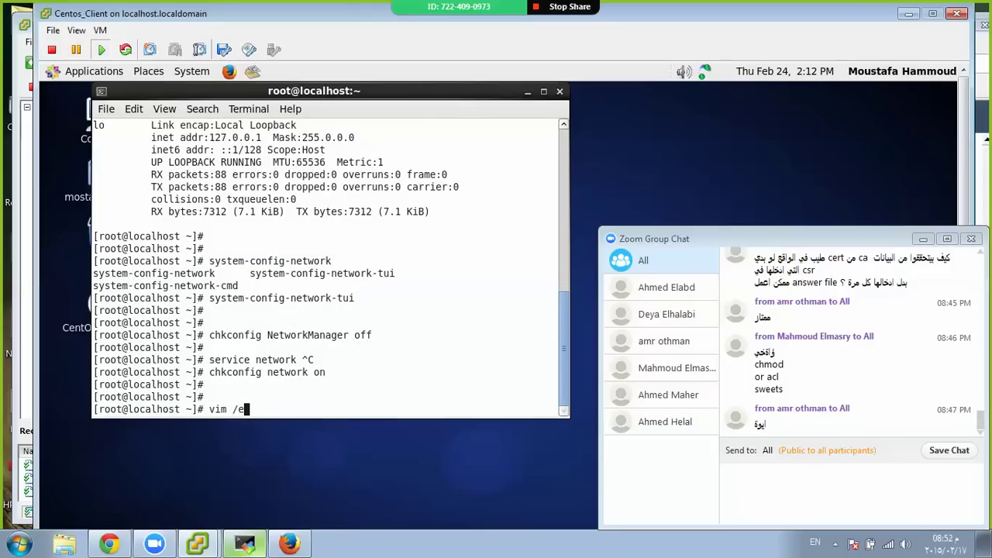
type("tc/sysconfig/ne")
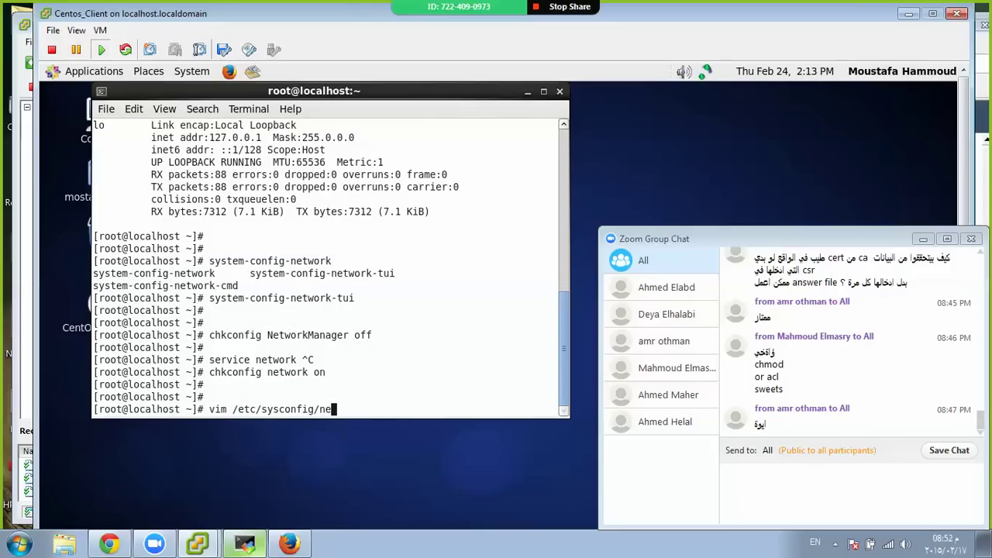
type("twork-s")
In vim, delete the NM_CONTROLLED line from ifcfg-eth0, set ONBOOT=yes and save
key("Tab")
type("ifcfg-eth0")
key("Return")
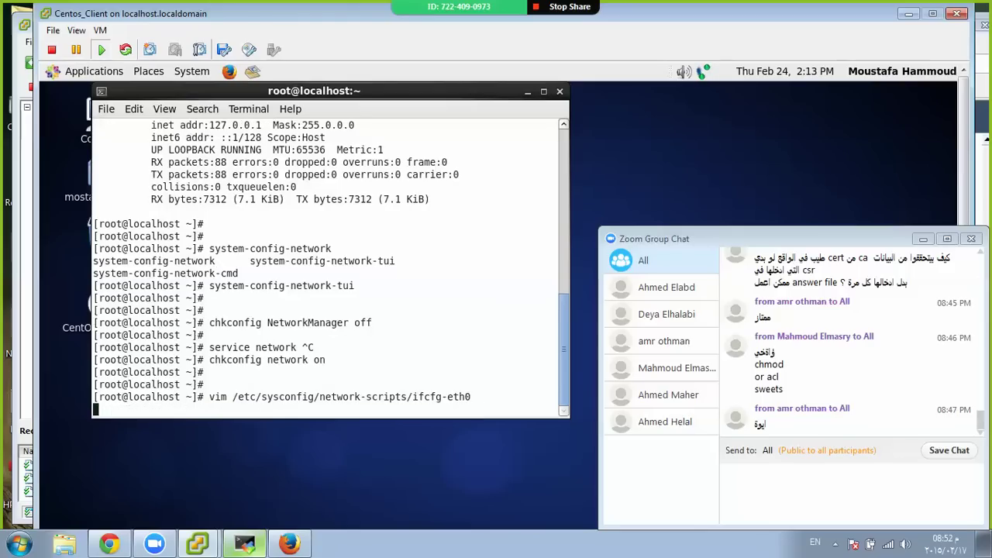
key("Down")
key("Down")
key("Down")
key("Down")
key("Down")
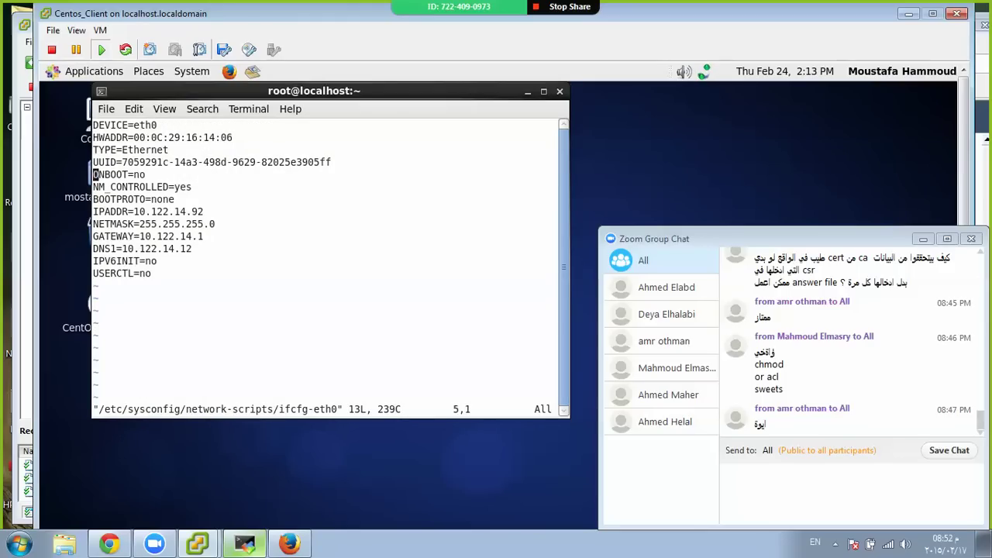
key("d")
key("d")
key("Up")
key("End")
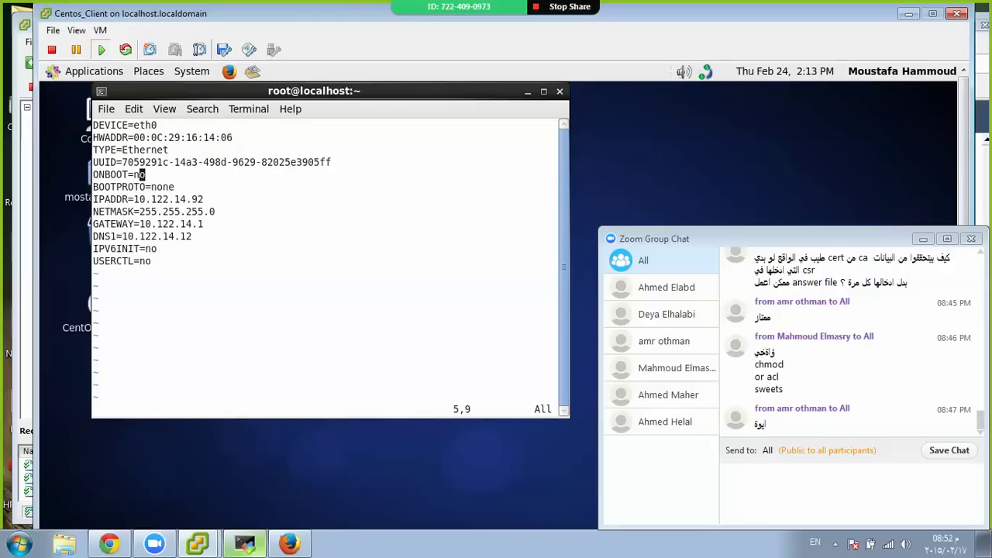
key("i")
key("Delete")
key("BackSpace")
type("yes")
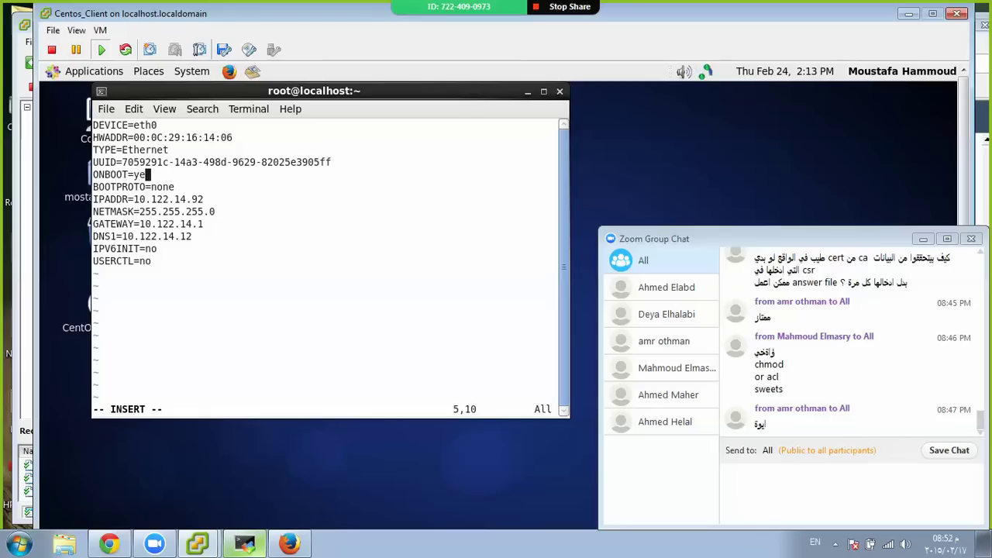
key("Escape")
type(":wq")
key("Return")
Run 'service network restart' and then 'ifconfig -a' to list all interfaces
type("se")
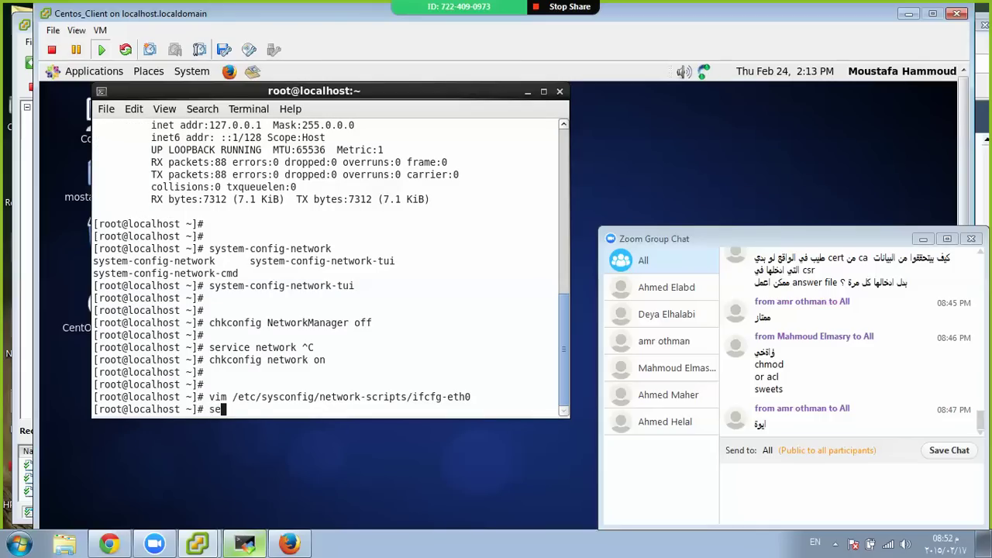
type("rvice netw")
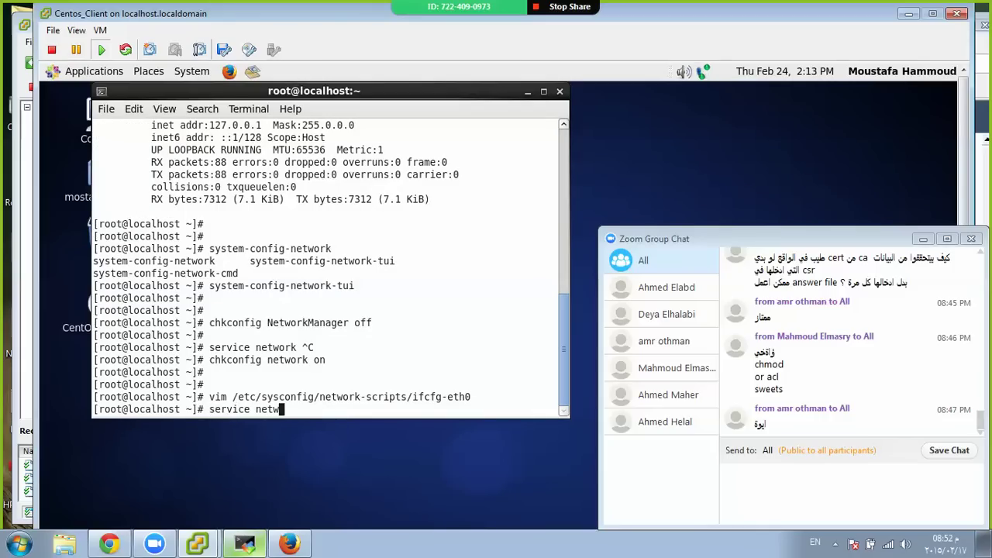
type("ork restart")
key("Return")
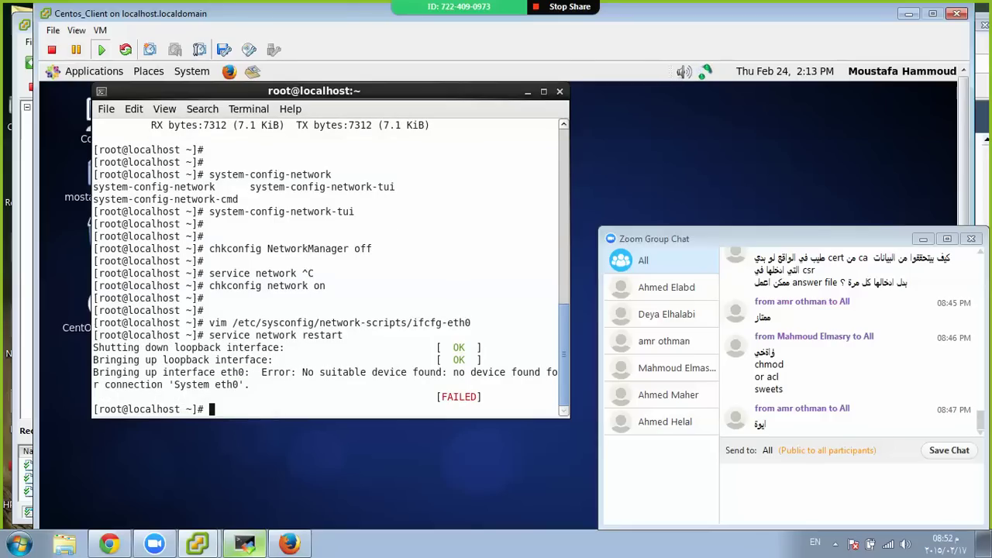
type("ifconfig -")
type("a")
key("Return")
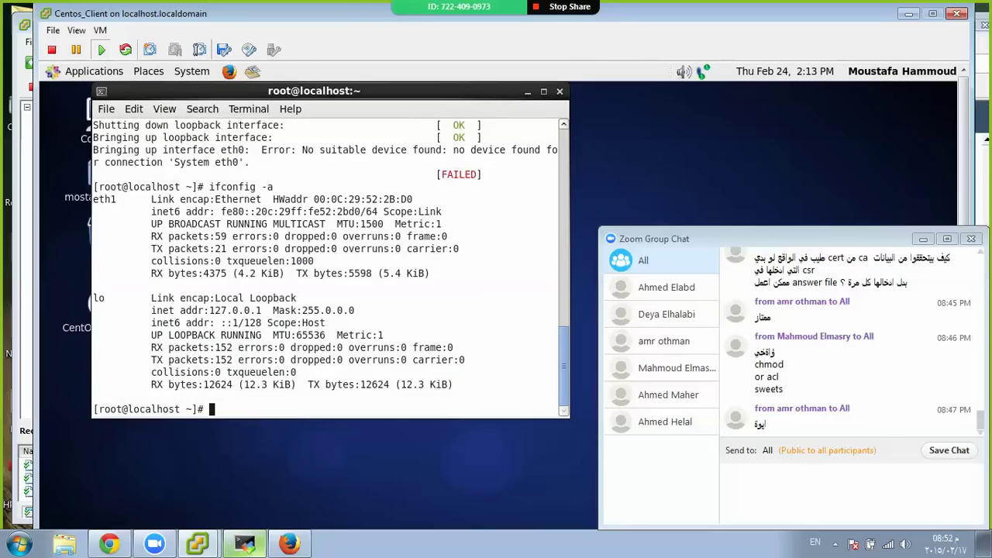
Change into /etc/sysconfig/network-scripts by editing a recalled command into cd
key("Up")
key("Down")
key("Up")
key("Up")
key("Up")
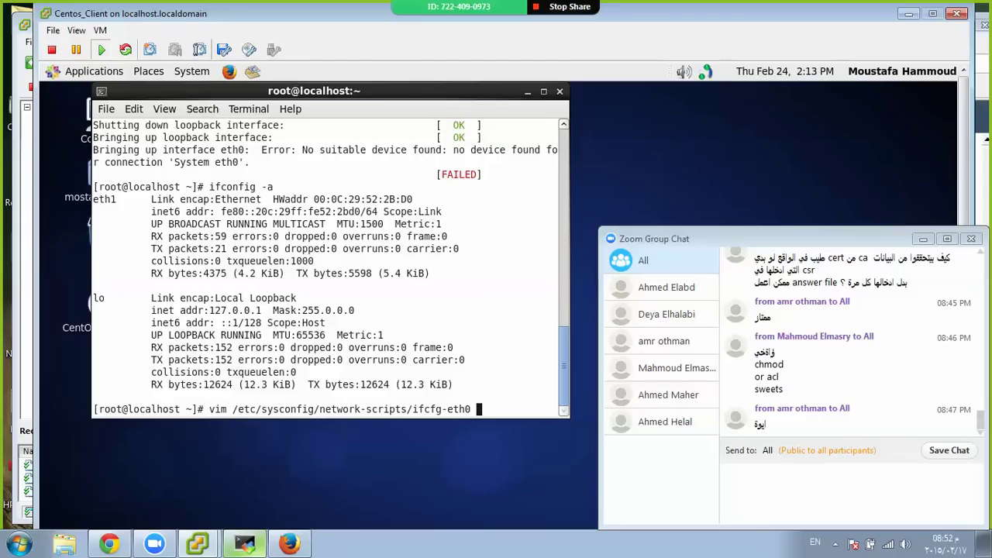
key("BackSpace")
key("BackSpace")
key("BackSpace")
key("BackSpace")
key("BackSpace")
key("BackSpace")
key("BackSpace")
key("BackSpace")
key("BackSpace")
key("BackSpace")
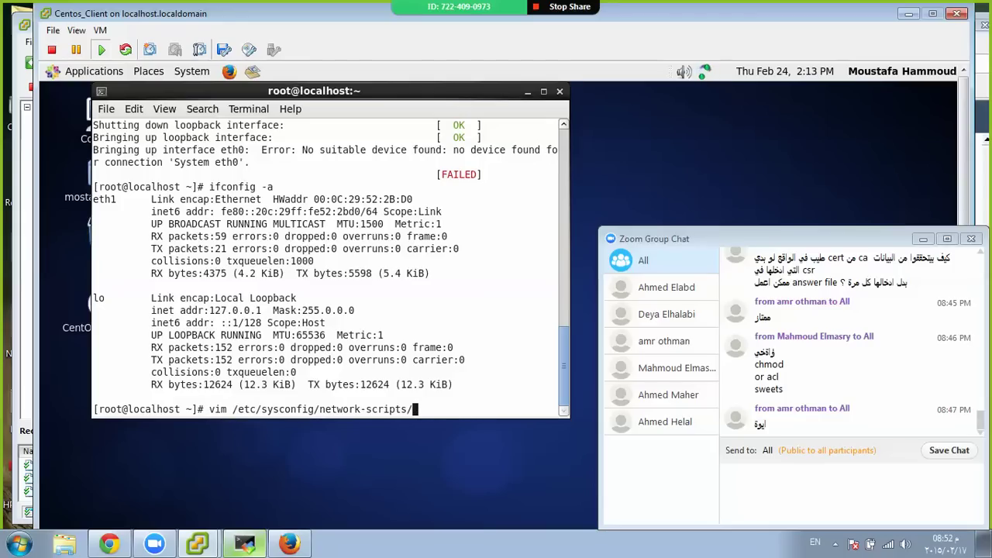
key("Home")
key("Delete")
key("Delete")
key("Delete")
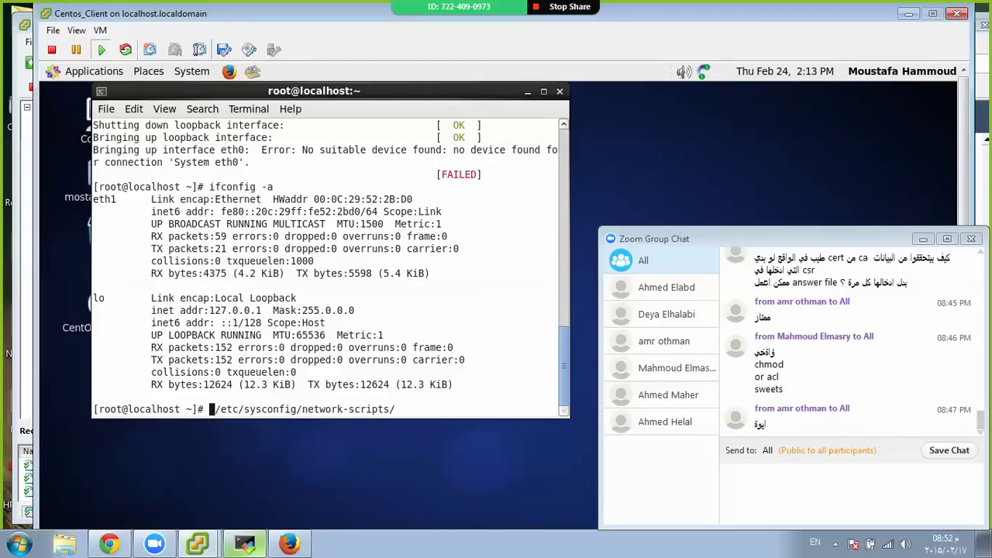
type("cd")
key("Return")
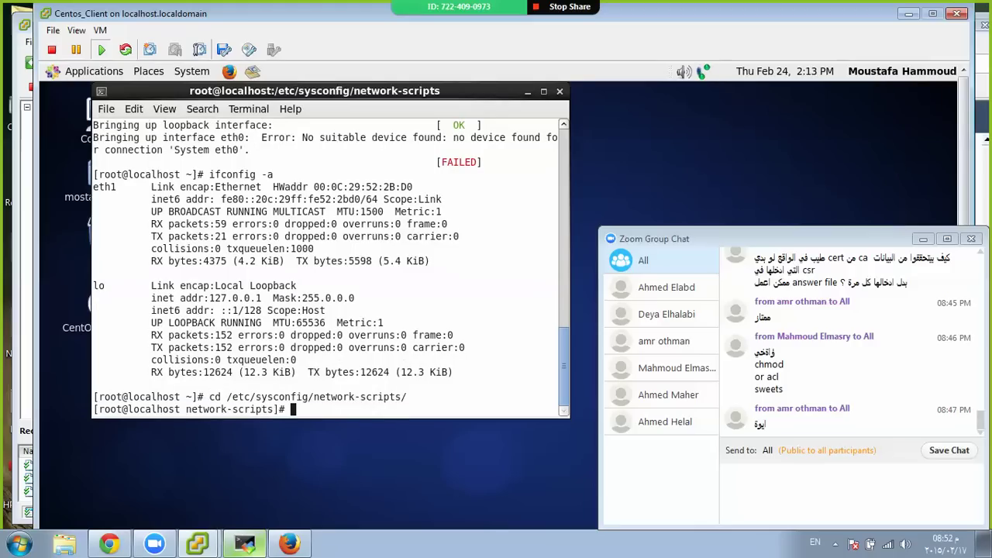
key("Return")
key("Return")
Rename the script with 'mv ifcfg-eth0 ifcfg-eth1'
type("mv ")
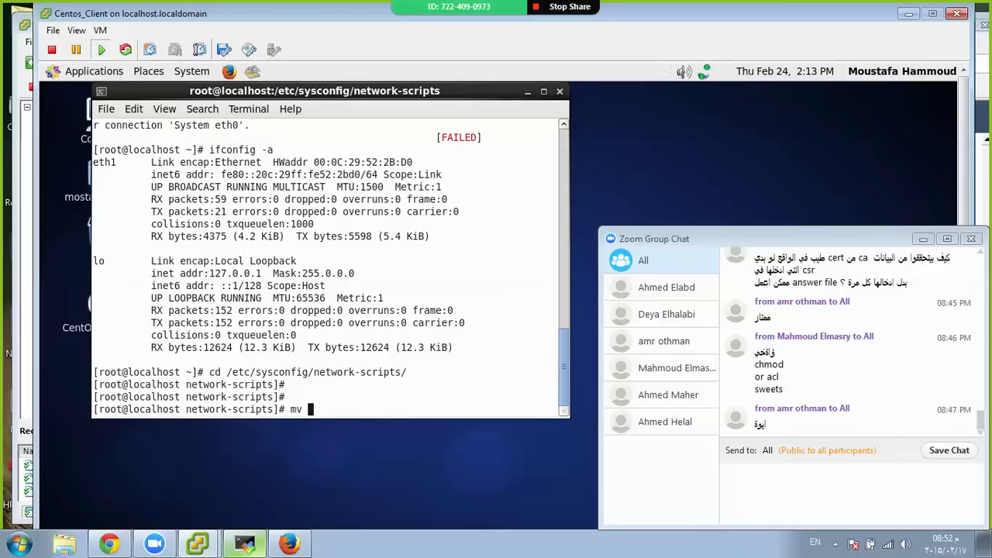
type("ifcfg-eth0 ")
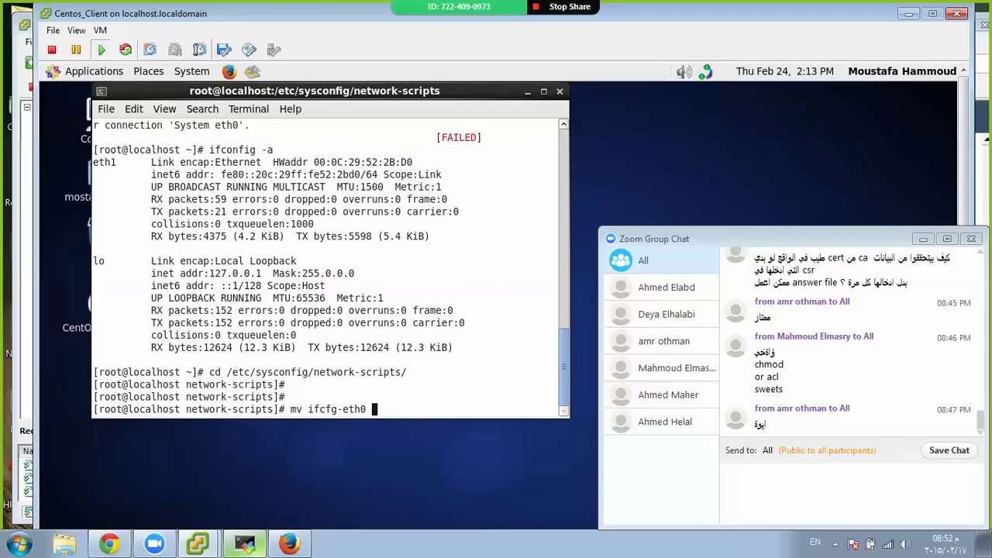
type("ifcfg-eth1")
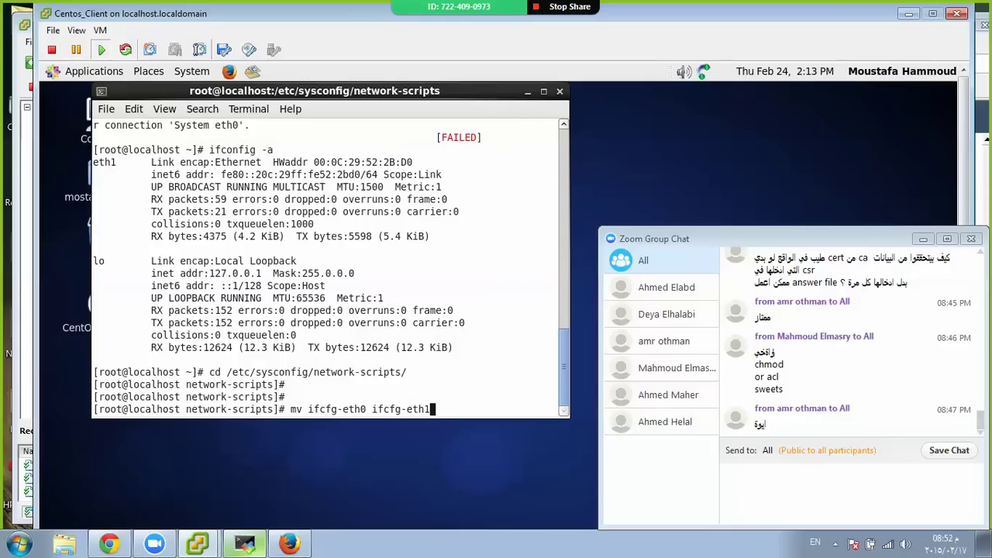
key("Return")
key("Return")
key("Return")
Edit ifcfg-eth1 so DEVICE=eth1, delete its HWADDR and UUID lines, and save
type("vim ")
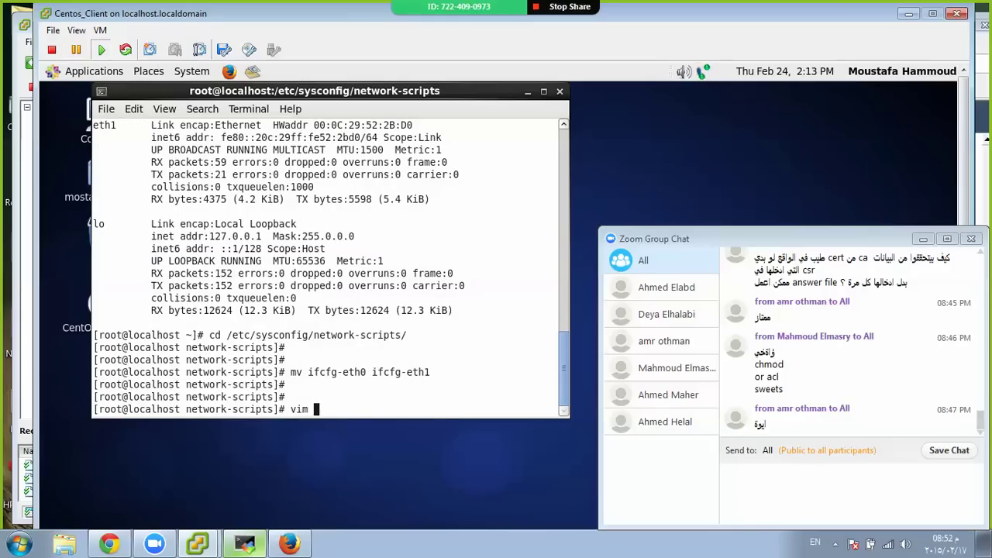
type("ifcfg-eth1")
key("Return")
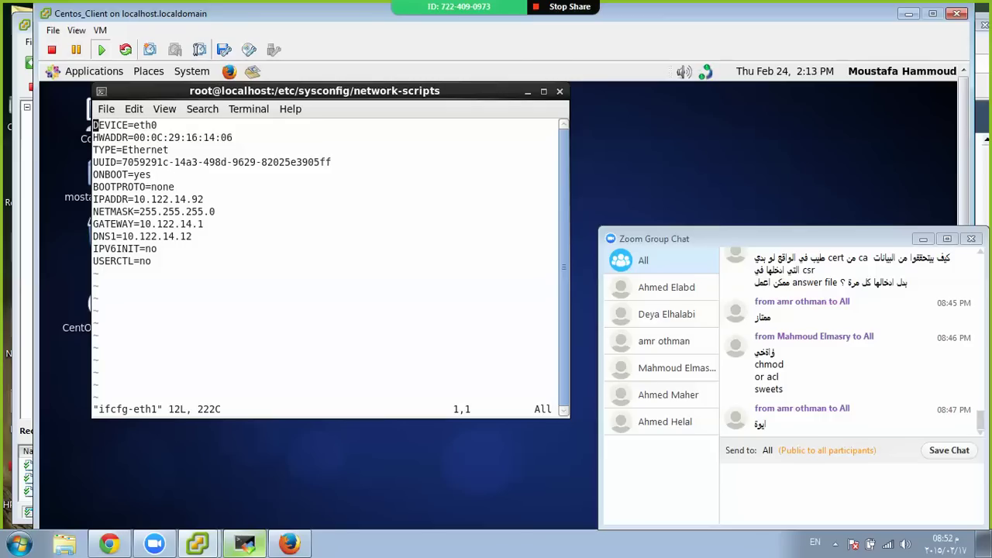
key("End")
key("i")
key("Delete")
type("1")
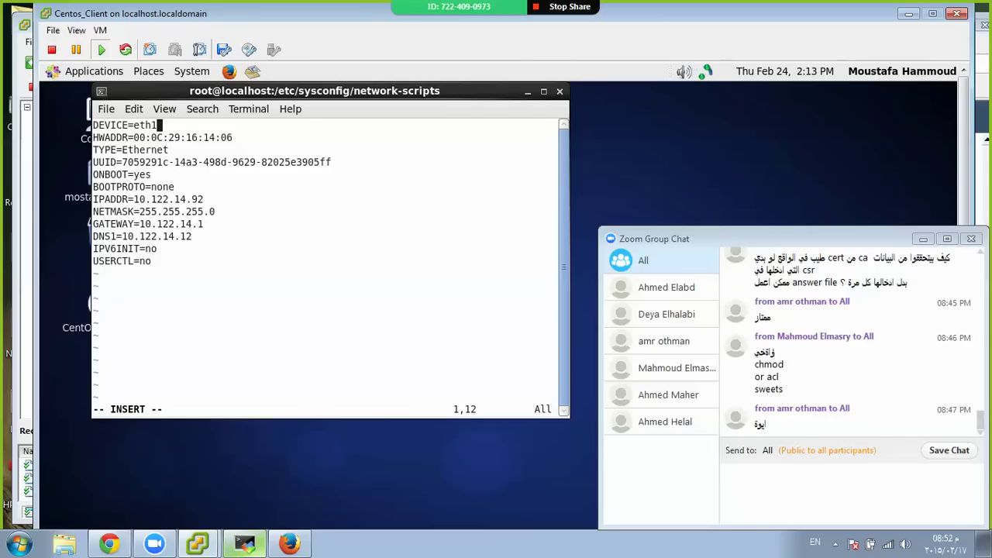
key("Escape")
key("Down")
key("d")
key("d")
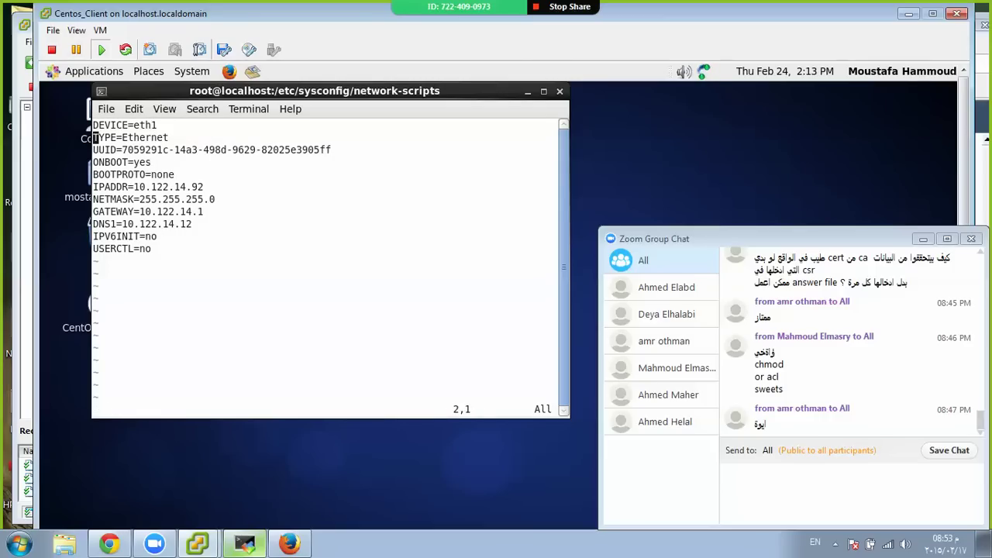
key("Down")
key("Down")
key("Up")
key("d")
key("d")
type(":wq")
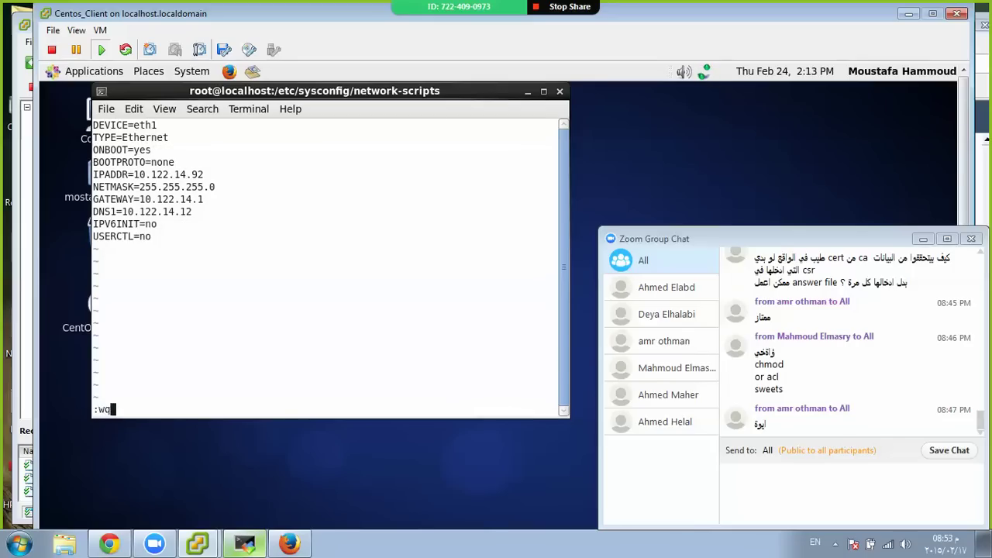
key("Return")
Restart networking, confirm eth1 holds 10.122.14.92, and ping 10.122.14.91 successfully
key("Return")
key("Return")
type("ifconfig")
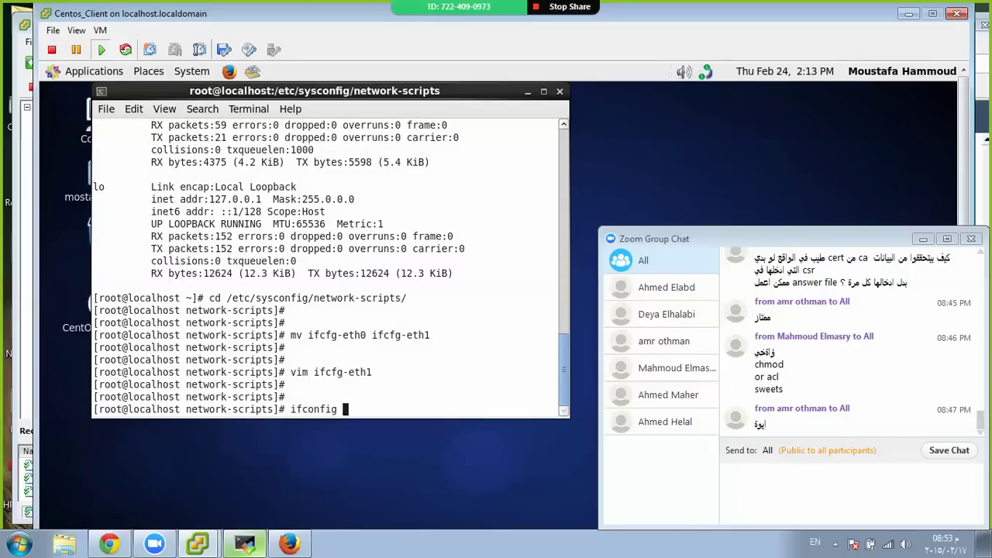
key("Return")
type("serv")
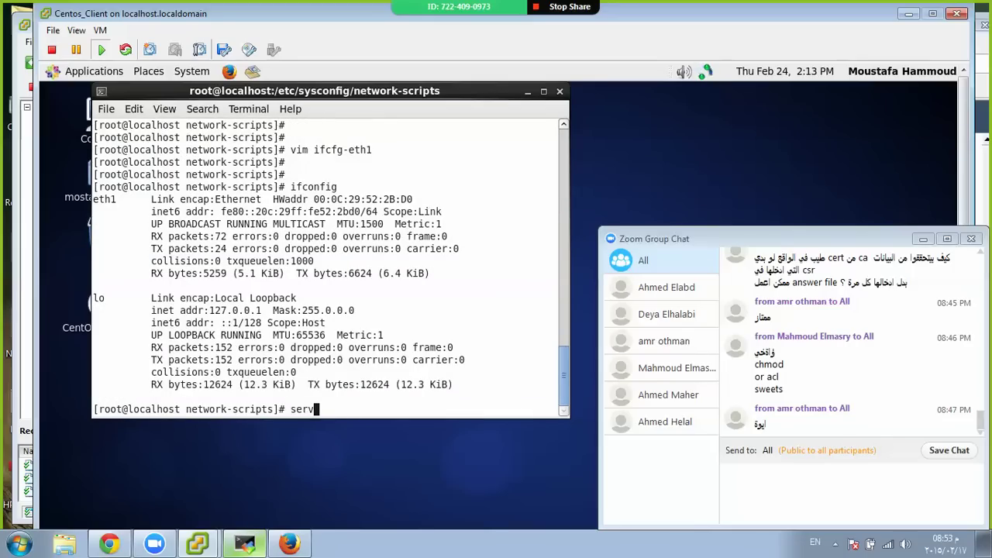
type("ice networ")
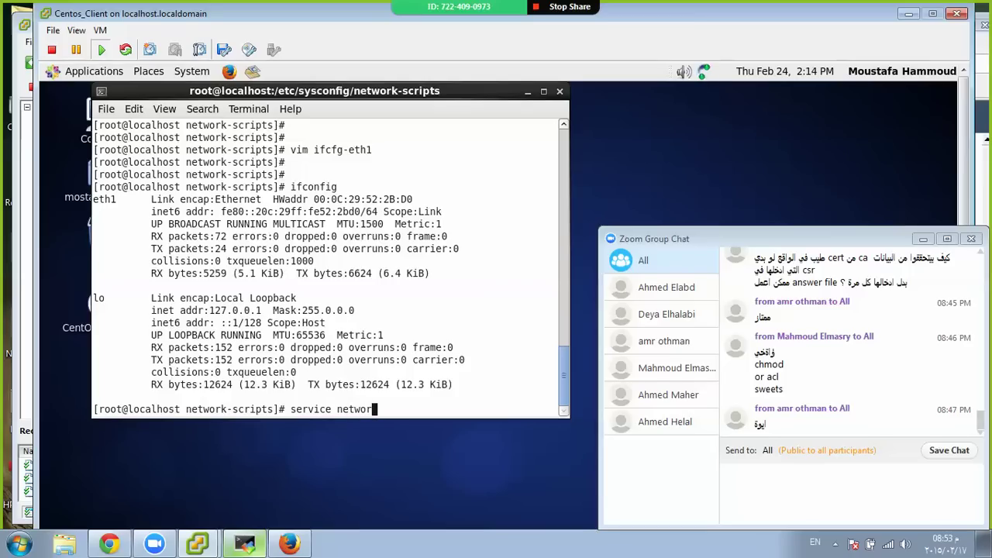
type("k restart")
key("Return")
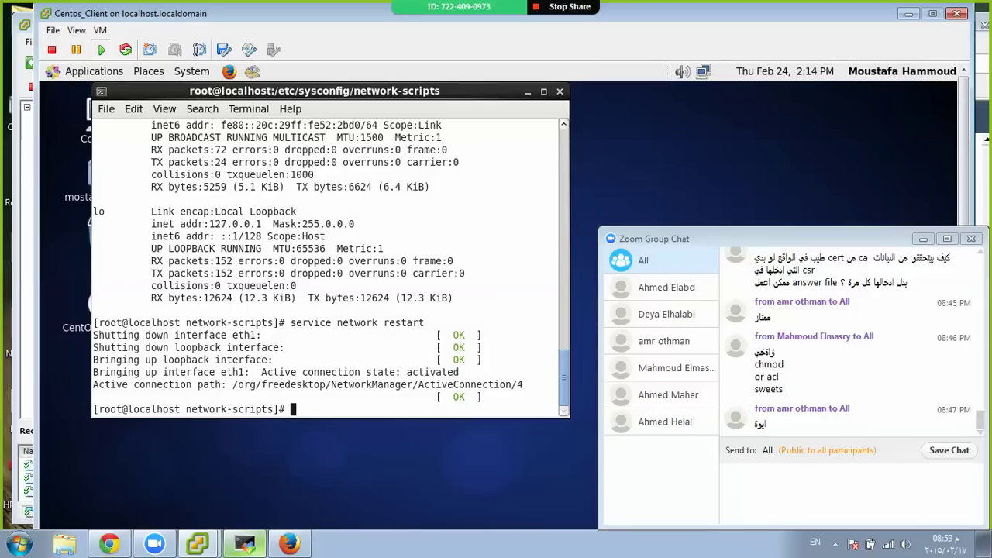
type("ifconfig")
key("Return")
key("Return")
key("Return")
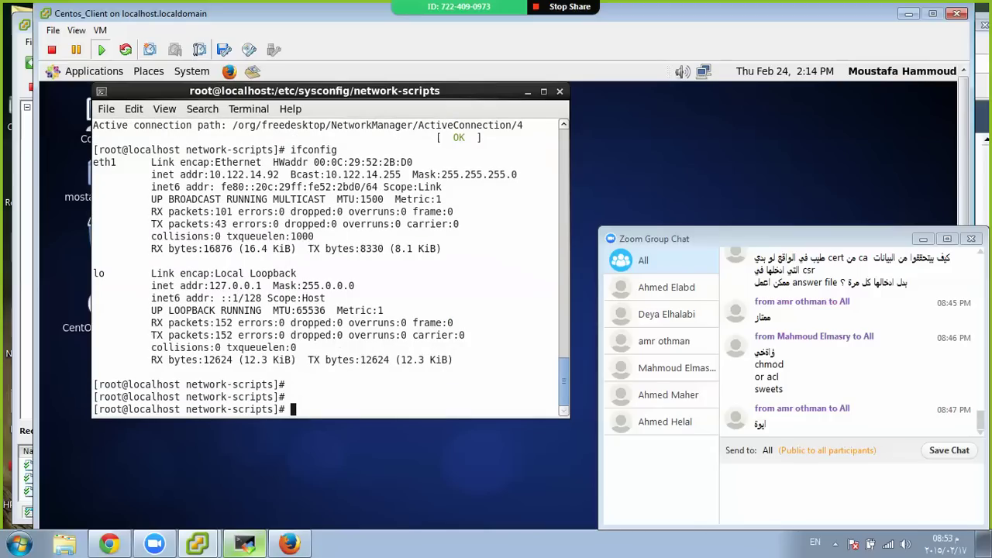
type("ping 10.122.14.91")
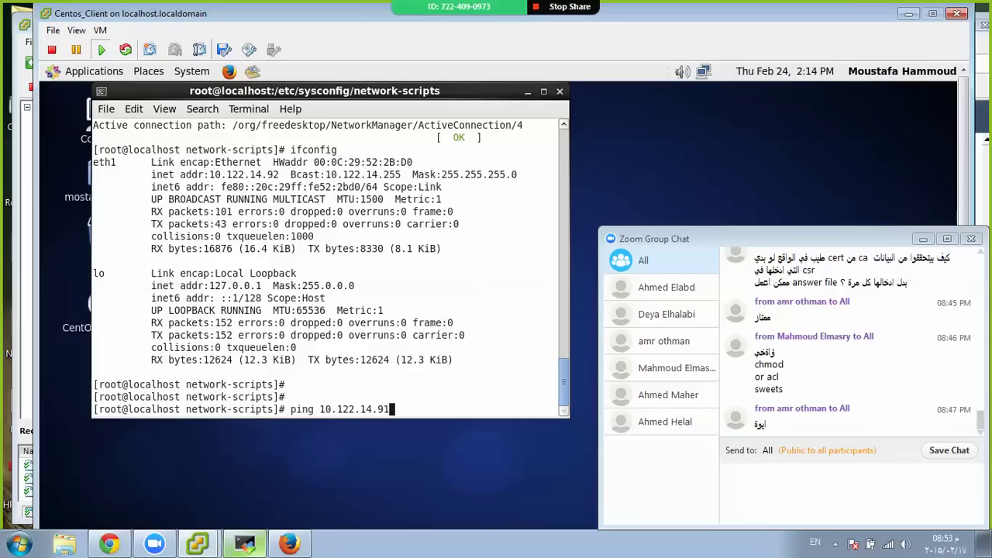
key("Return")
key("ctrl+c")
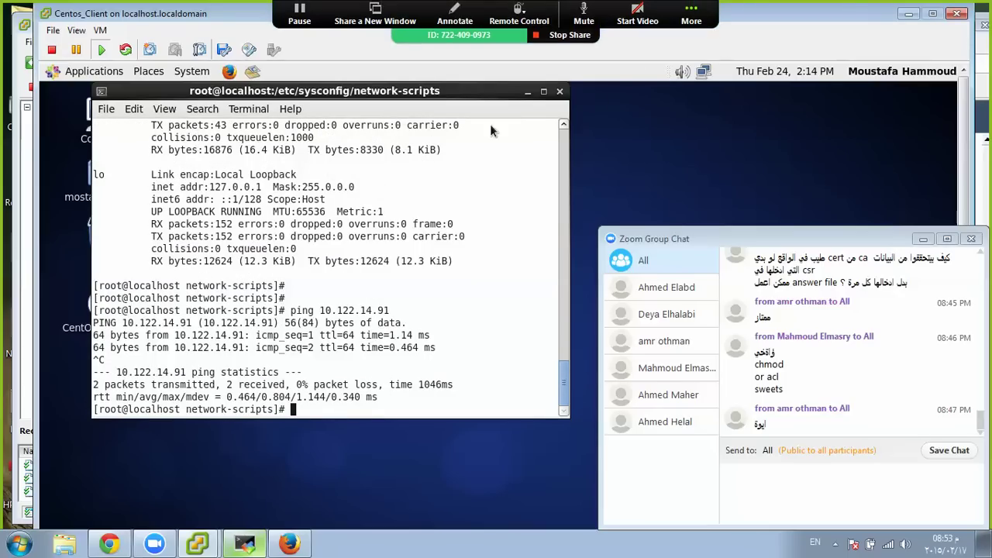
In MobaXterm's fourth session, cancel the pending command and log out of srv1
left_click(910, 13)
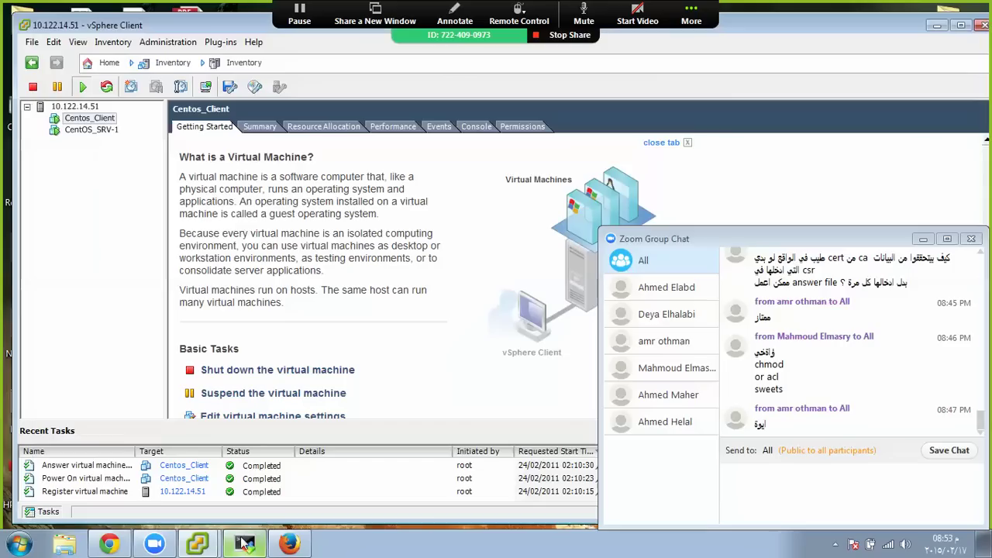
left_click(245, 544)
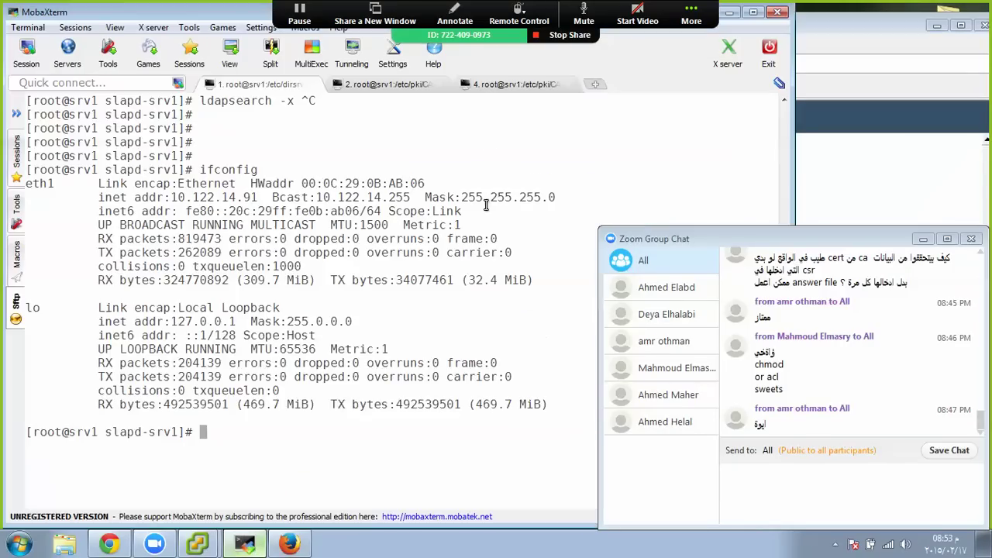
left_click(493, 84)
key("ctrl+c")
key("ctrl+c")
key("ctrl+c")
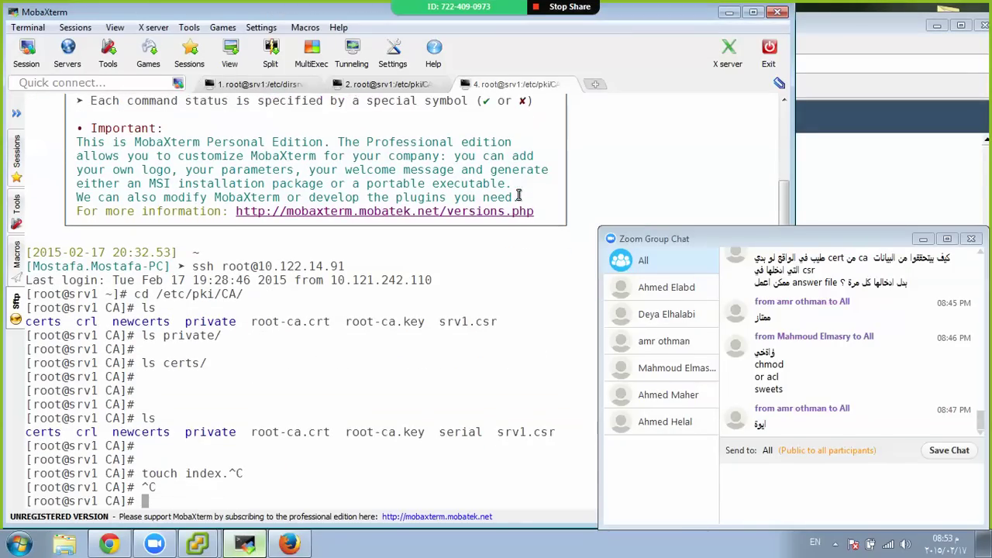
key("ctrl+d")
SSH as root into 10.122.14.92, collapse the SFTP panel, and return to the srv1 CA session
key("Up")
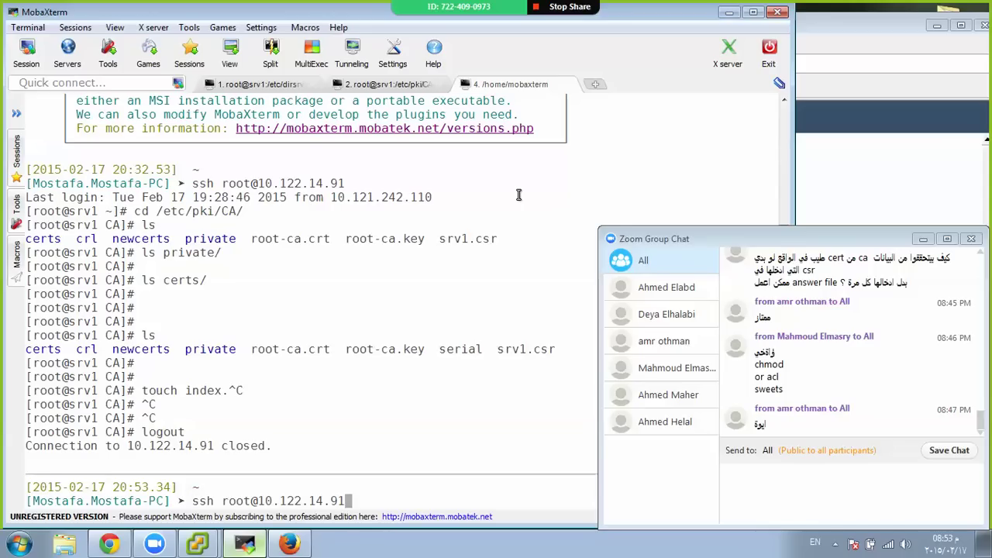
key("Return")
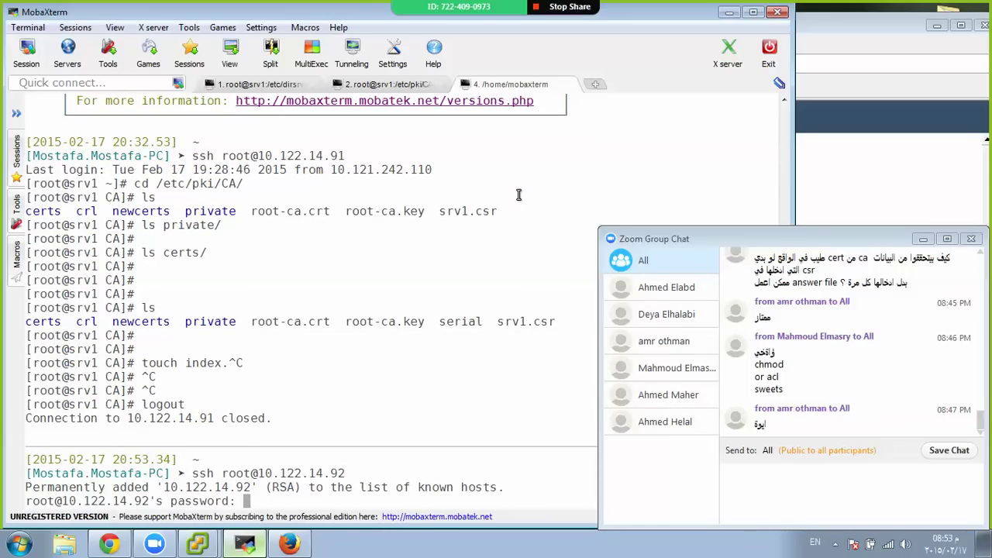
key("Return")
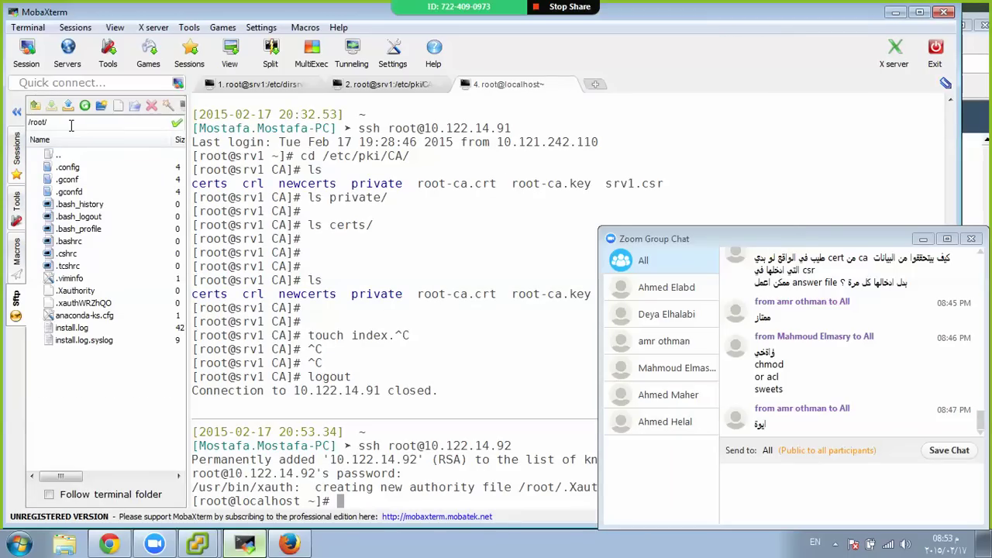
left_click(16, 112)
left_click(370, 85)
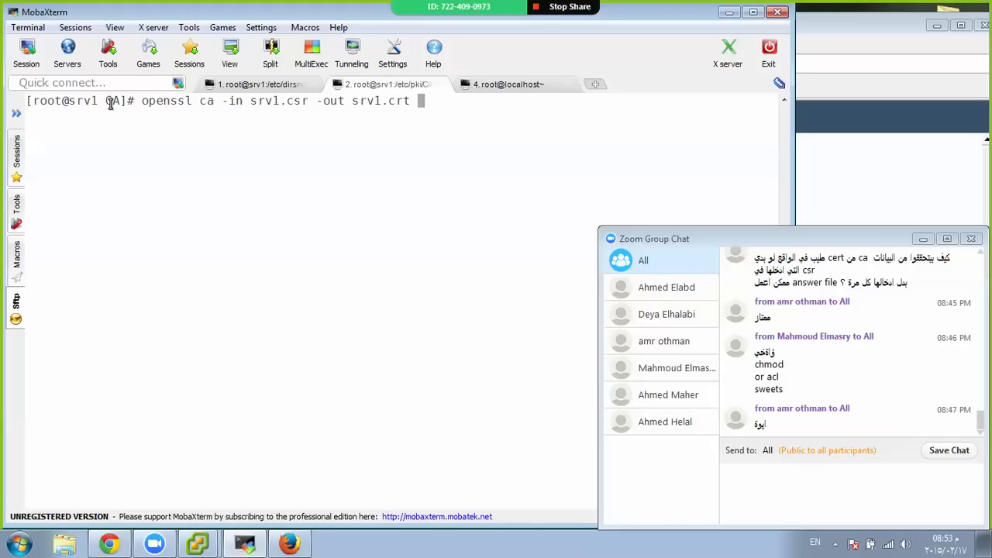
On the server, change to the home directory and check its full hostname with hostname -a
key("Up")
key("Down")
key("Down")
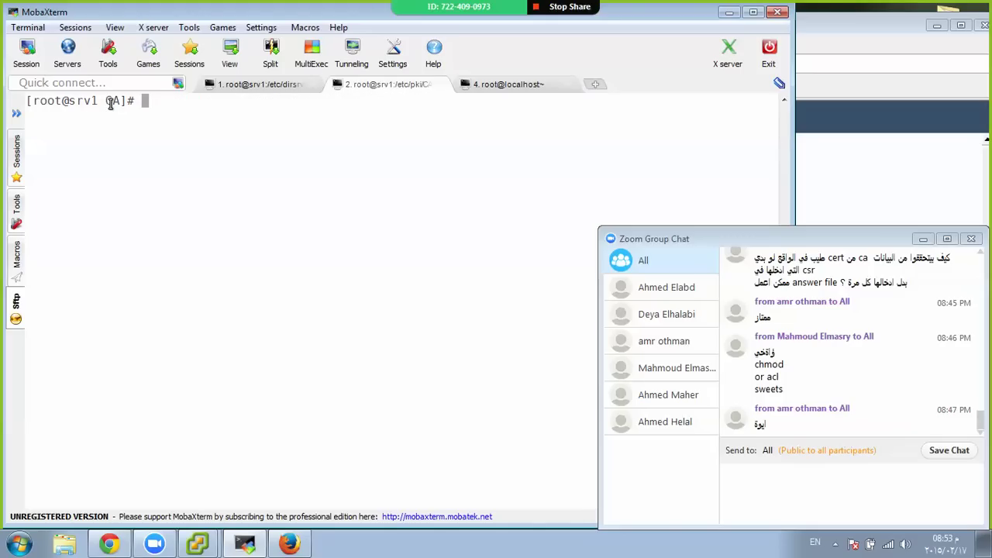
type("cd")
key("Return")
key("Return")
key("Return")
type("host")
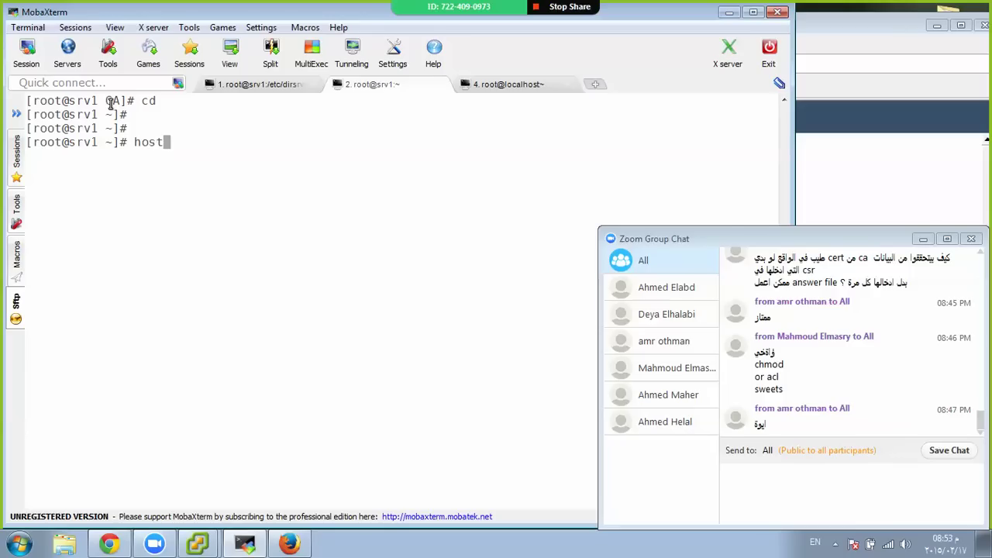
type("name -a")
key("Return")
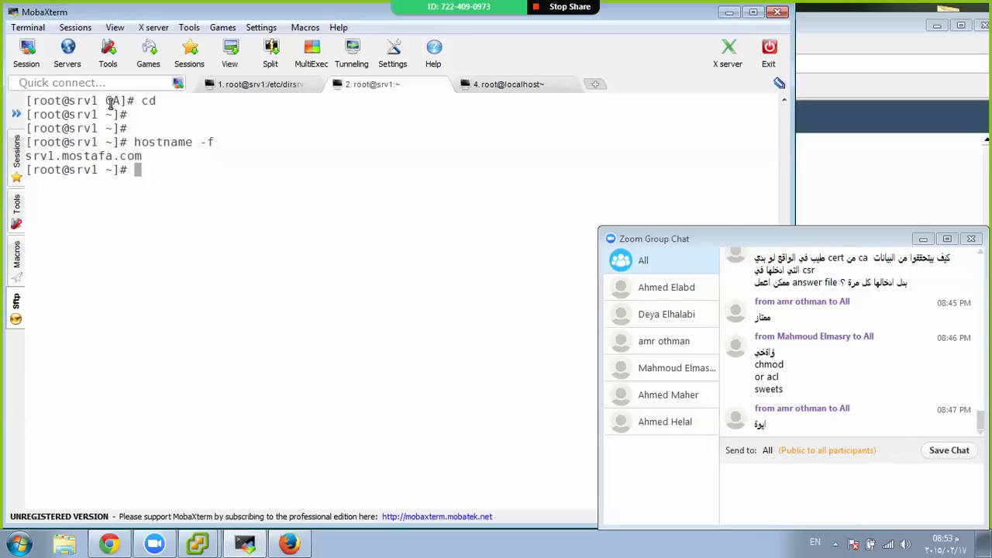
On the client session, set the hostname to client1.mostafa.com
key("ctrl+Tab")
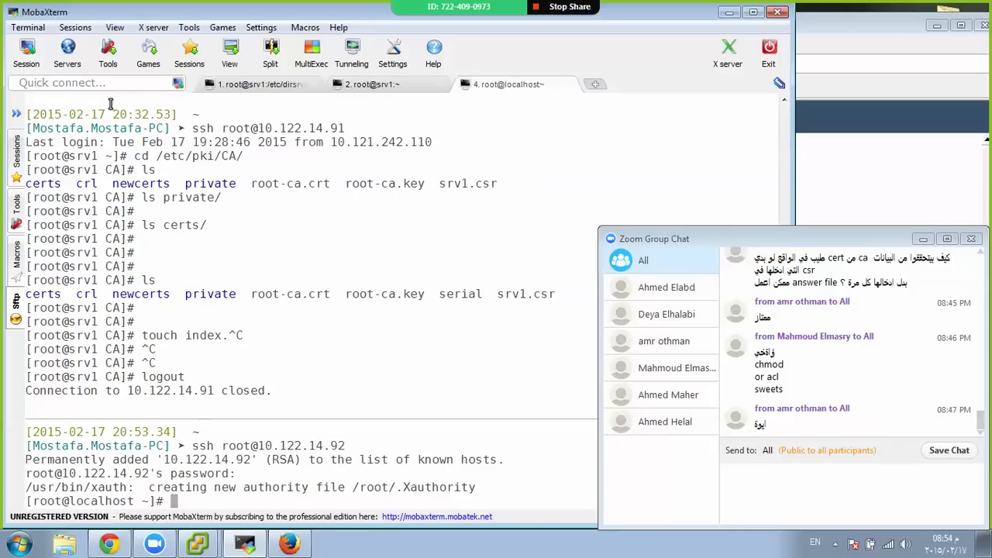
type("hostname clien")
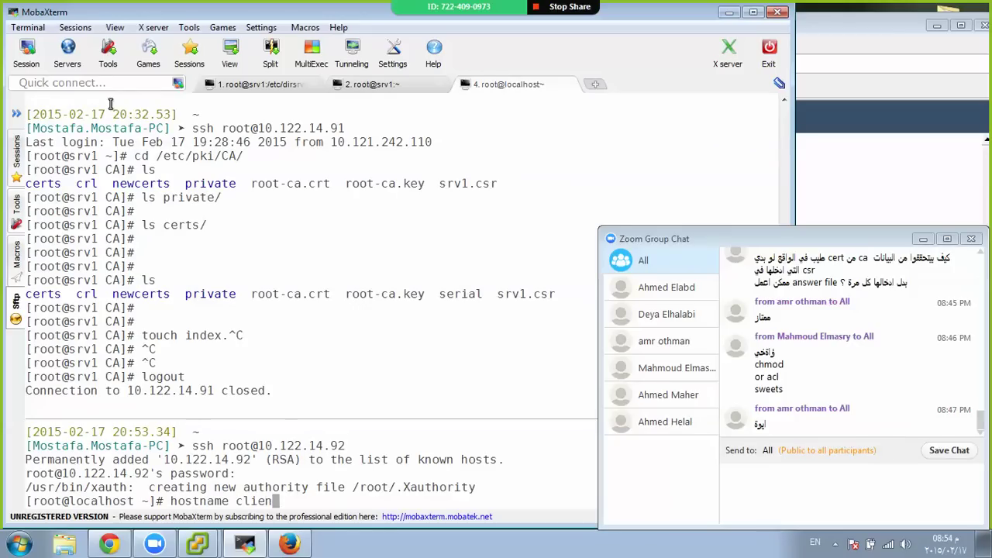
type("t1.mostafa.com")
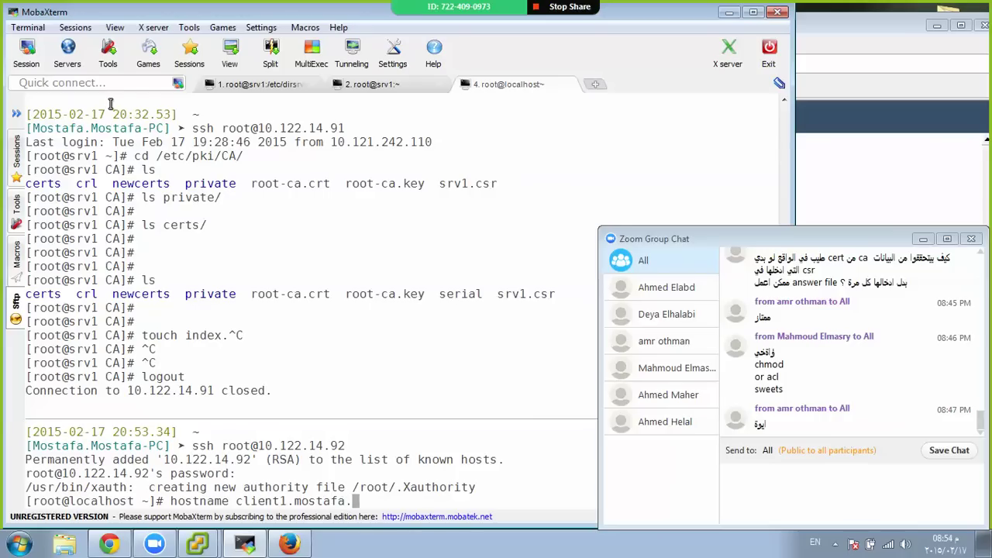
key("Return")
key("Return")
key("Return")
key("Return")
Set HOSTNAME=client1.mostafa.com in /etc/sysconfig/network, then log out and reconnect over SSH
type("vim /e")
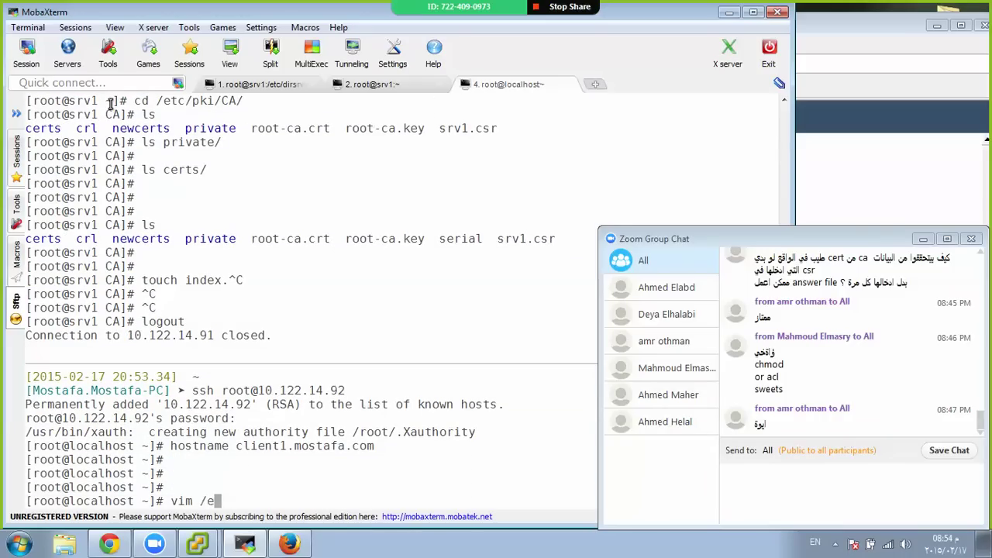
type("tc/sysconfig/network")
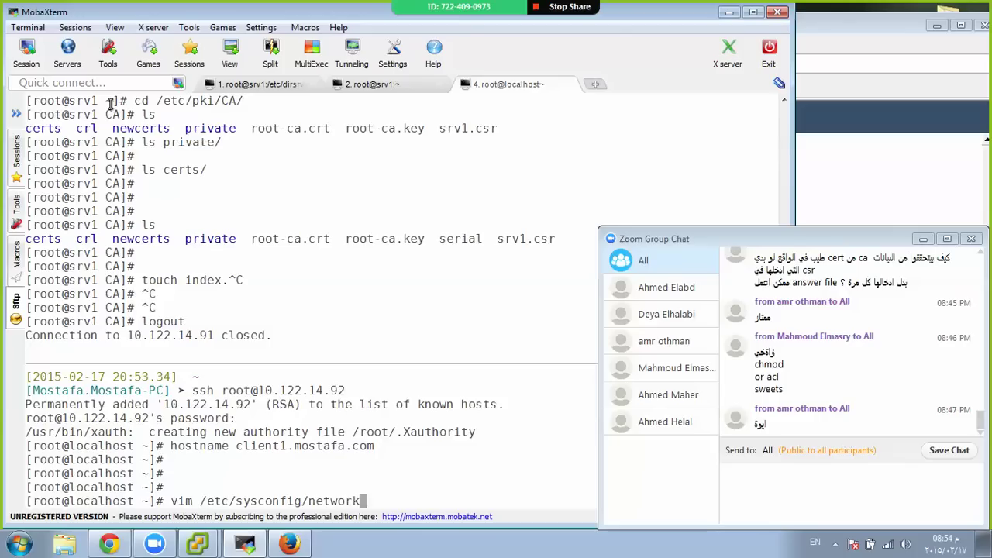
key("Return")
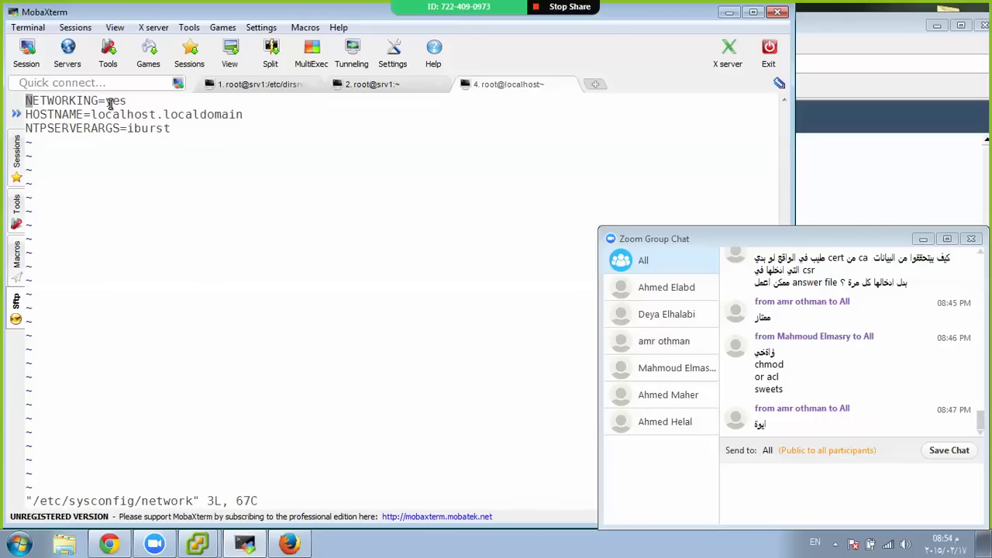
key("Down")
key("End")
key("a")
key("BackSpace")
key("BackSpace")
key("BackSpace")
key("BackSpace")
key("BackSpace")
key("BackSpace")
key("BackSpace")
key("BackSpace")
key("BackSpace")
key("BackSpace")
key("BackSpace")
key("BackSpace")
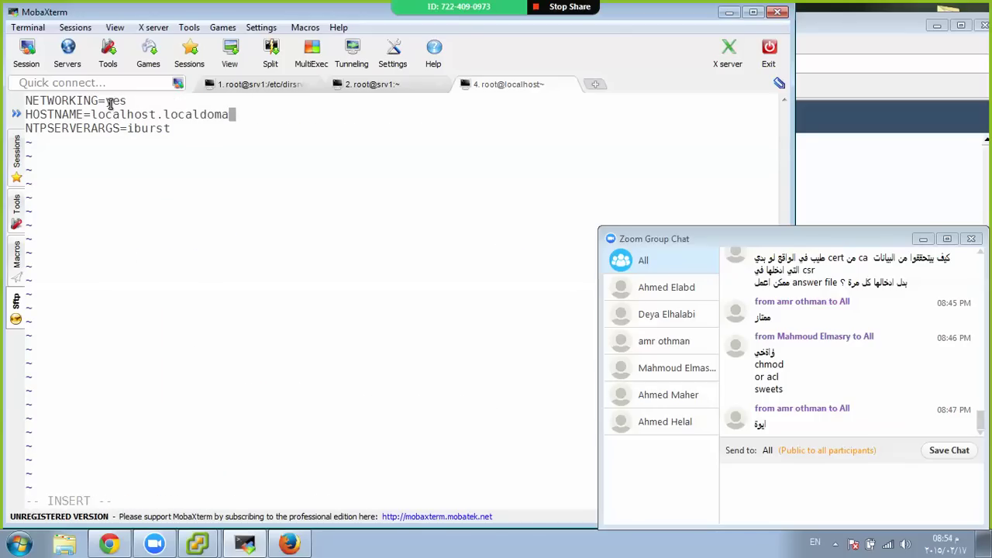
key("BackSpace")
key("BackSpace")
key("BackSpace")
key("BackSpace")
key("BackSpace")
key("BackSpace")
key("BackSpace")
key("BackSpace")
key("BackSpace")
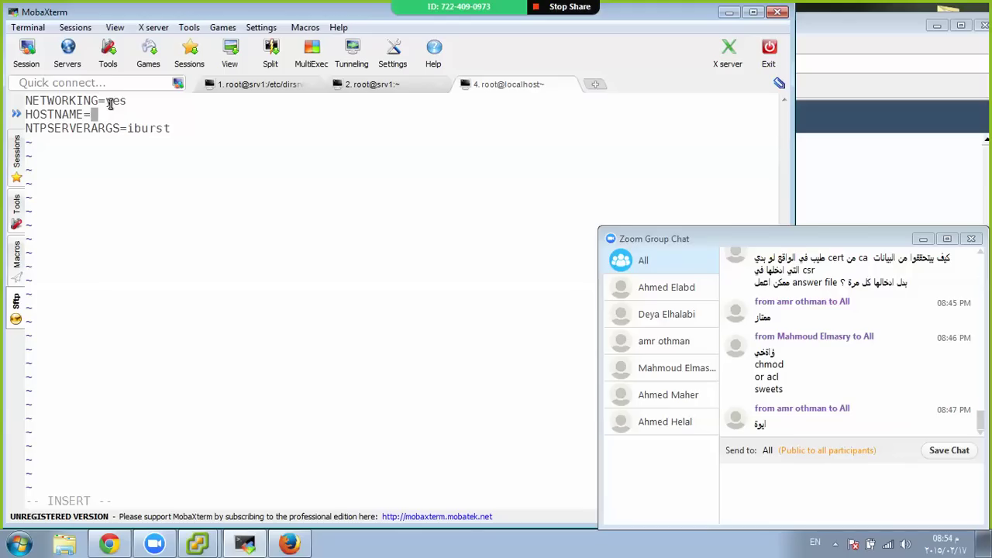
type("client1.mostafa.com")
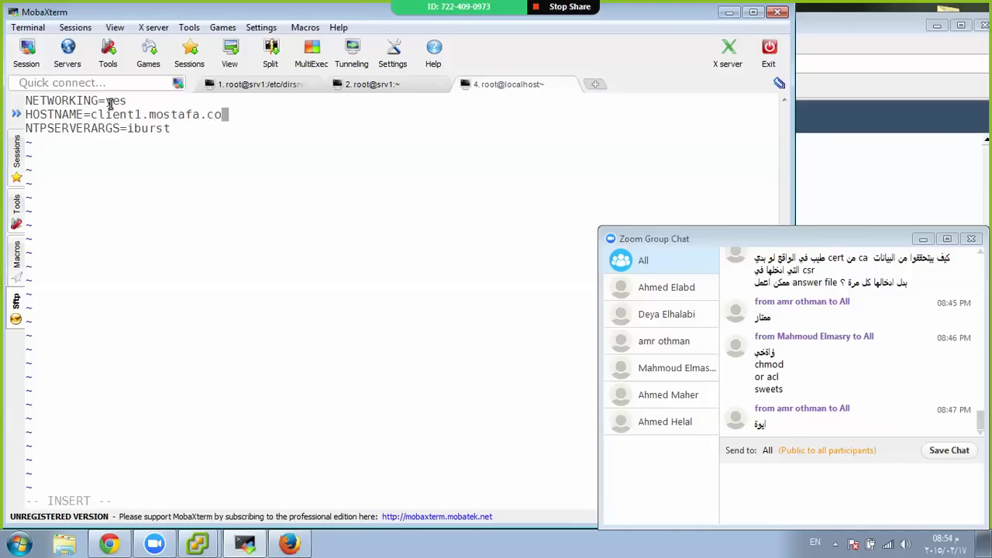
key("Escape")
type(":wq")
key("Return")
key("Return")
key("Return")
key("Return")
key("Return")
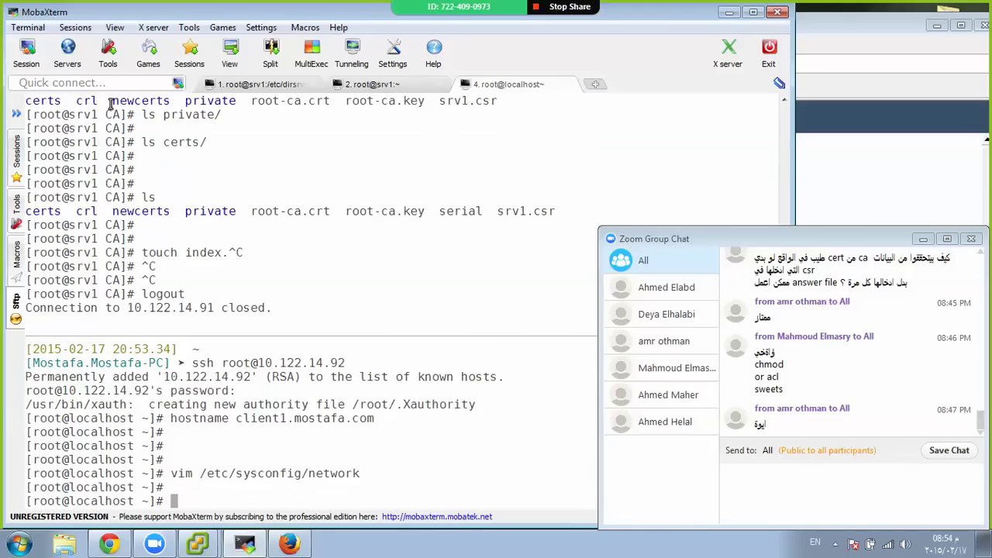
key("ctrl+d")
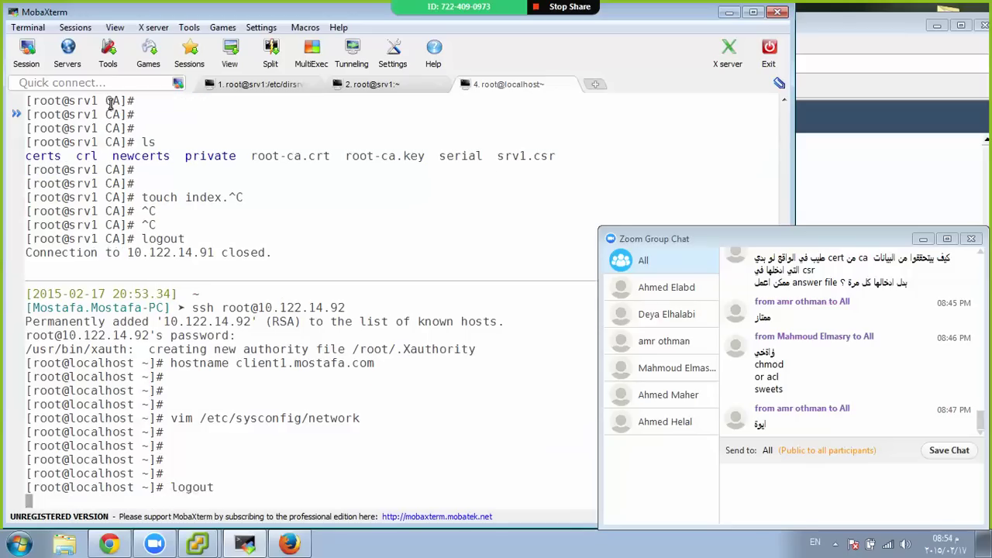
key("Up")
key("Return")
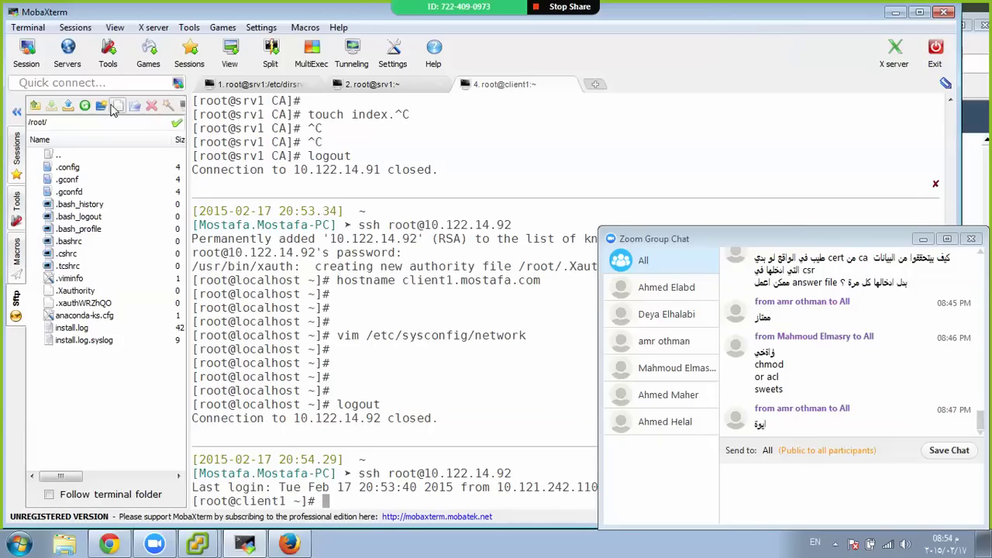
Hide the MobaXterm file browser sidebar and clear the terminal screen
right_click(103, 120)
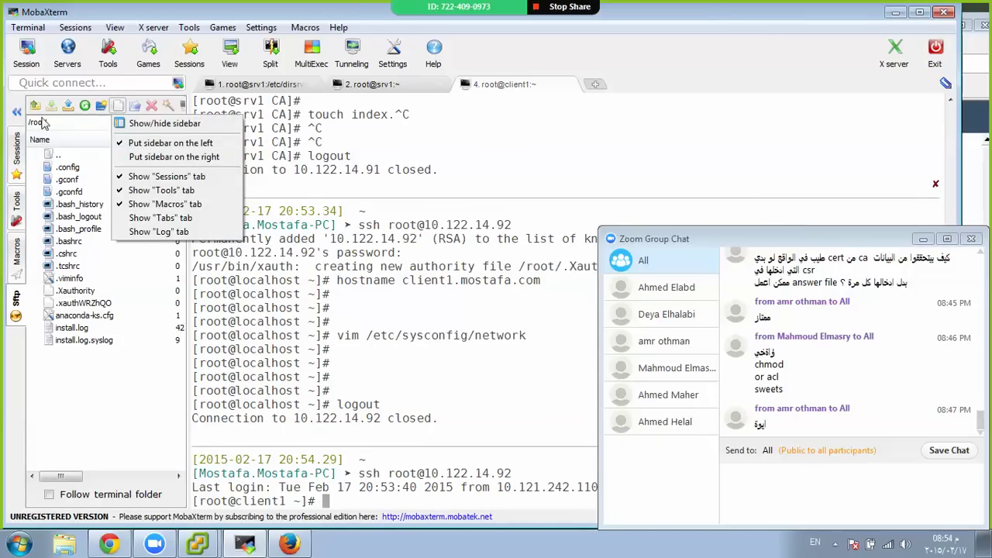
left_click(19, 116)
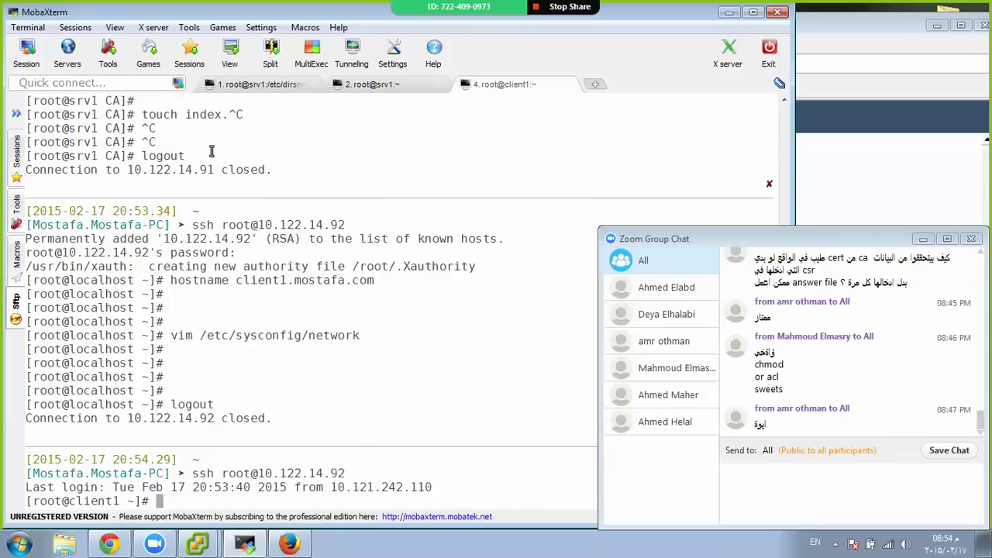
key("ctrl+l")
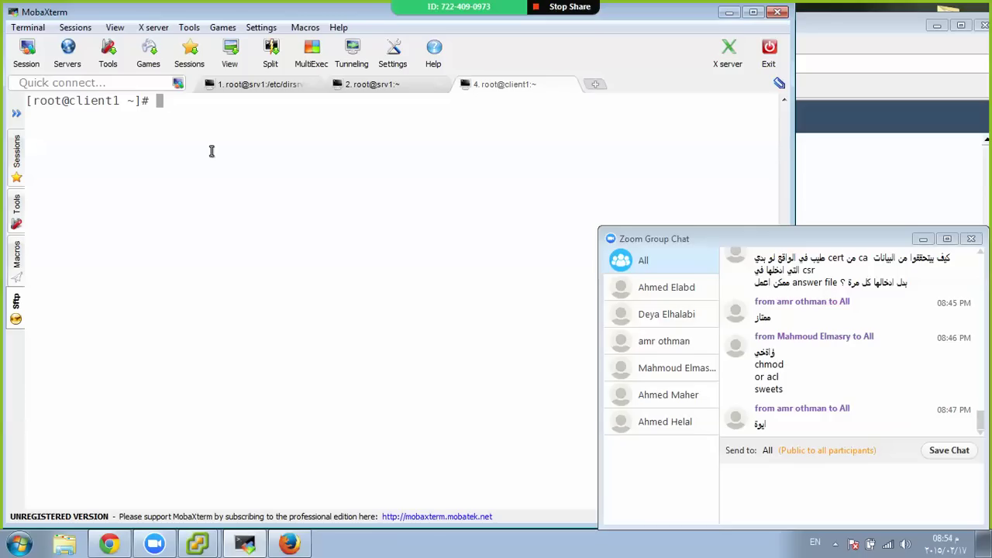
Delete the SSH host keys with rm /etc/ssh/ssh_host_* -rf
type("rm ")
type("/etc/")
type("sy")
key("BackSpace")
key("BackSpace")
type("ss")
key("Tab")
key("Tab")
key("Tab")
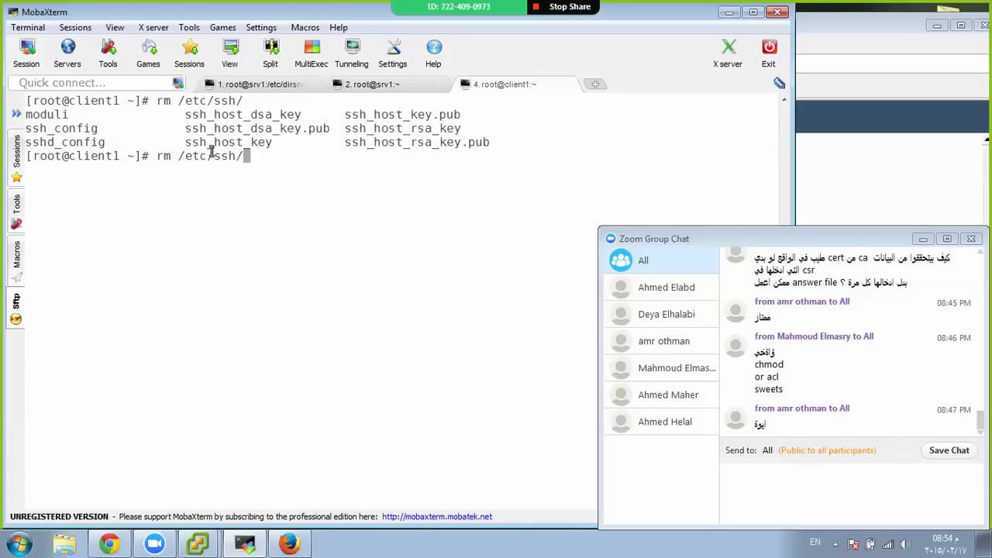
type("ssh")
key("Tab")
key("Tab")
key("Tab")
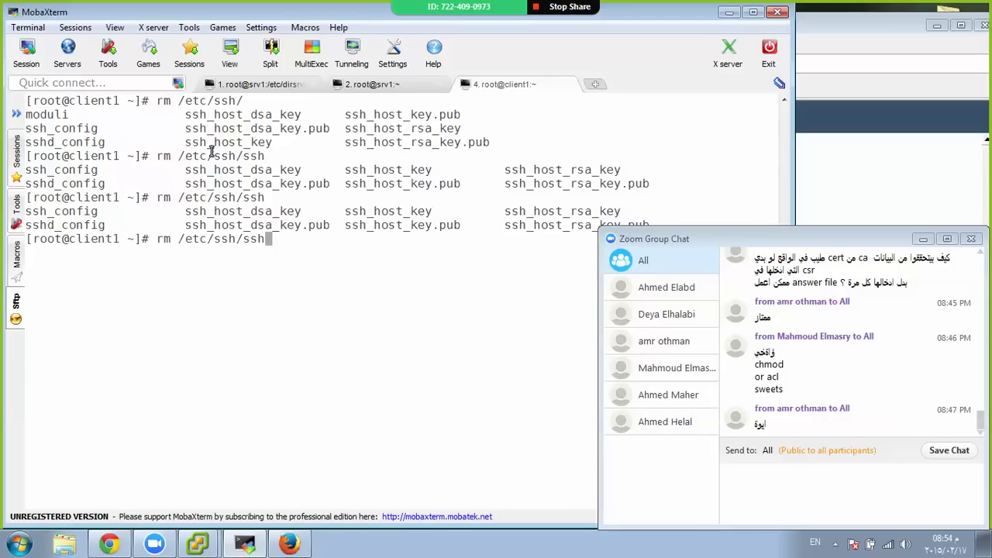
type("_h")
key("Tab")
key("Tab")
key("Tab")
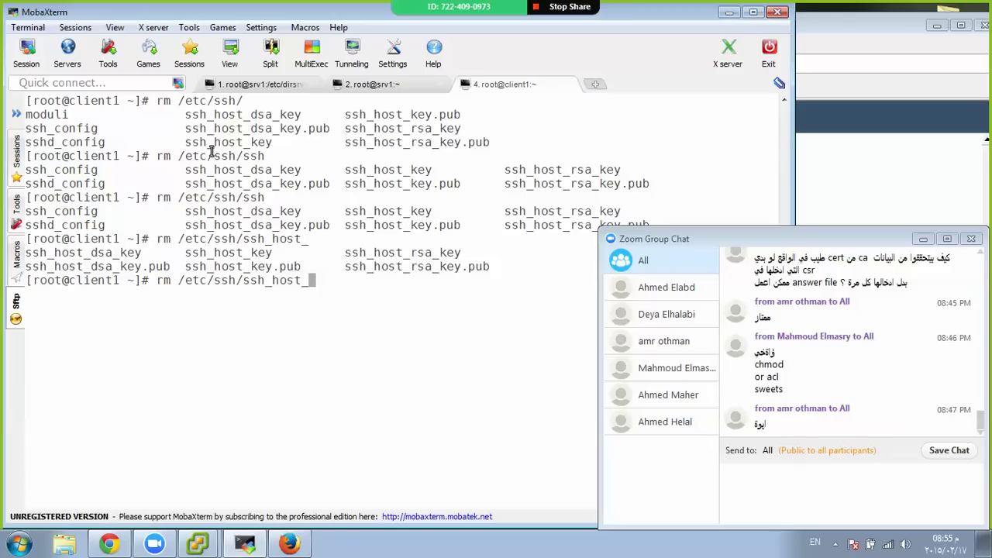
type("* -rf")
key("Return")
key("Return")
key("Return")
key("Return")
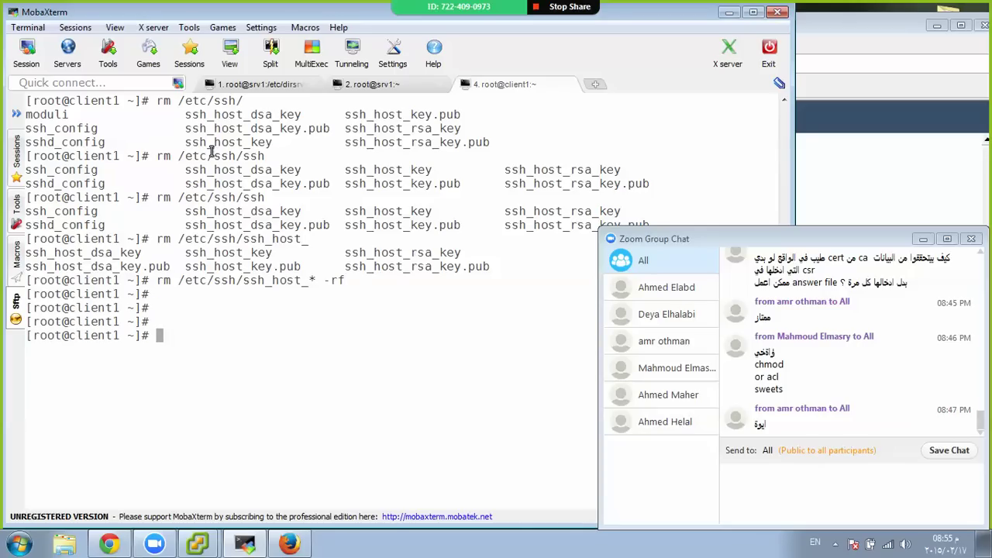
Bring the vSphere Client's Centos_Client console to the front
mouse_move(194, 543)
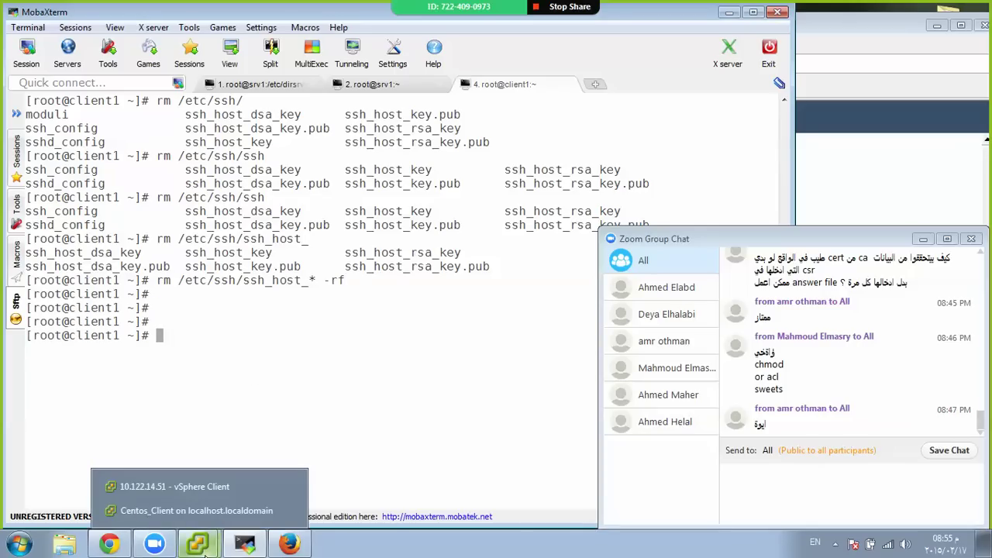
left_click(185, 487)
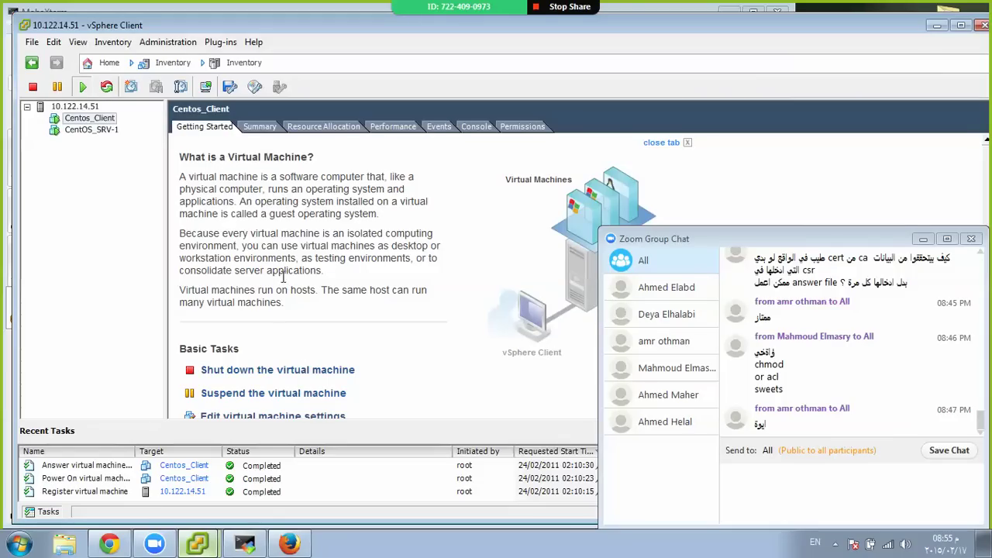
mouse_move(209, 544)
left_click(228, 509)
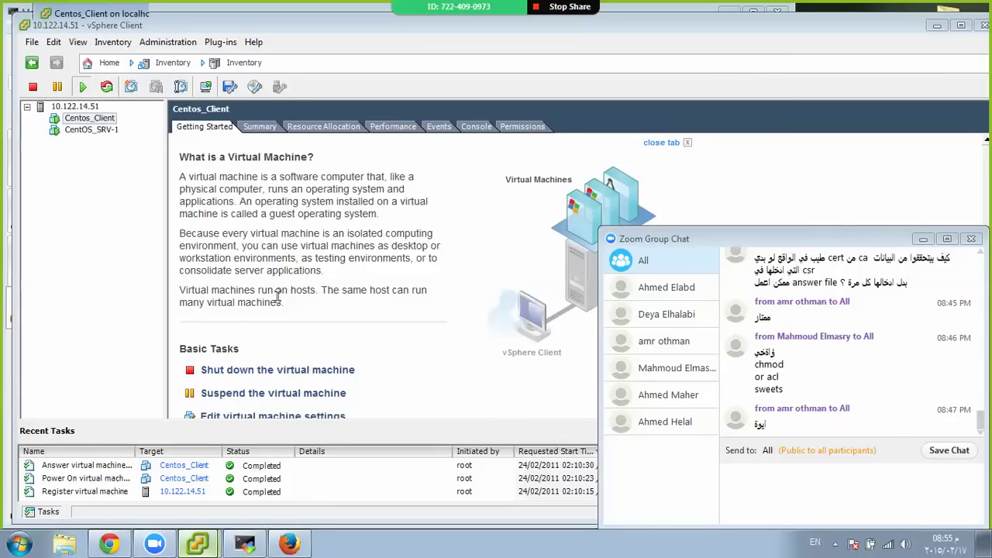
Reboot the client and boot the CentOS 6 entry from the GRUB menu
type("r")
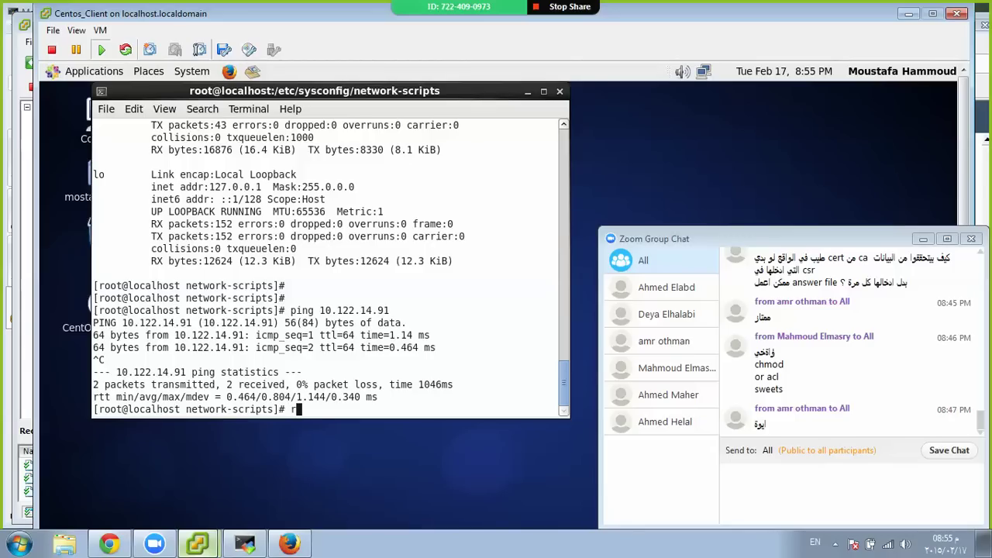
type("eboot")
key("Return")
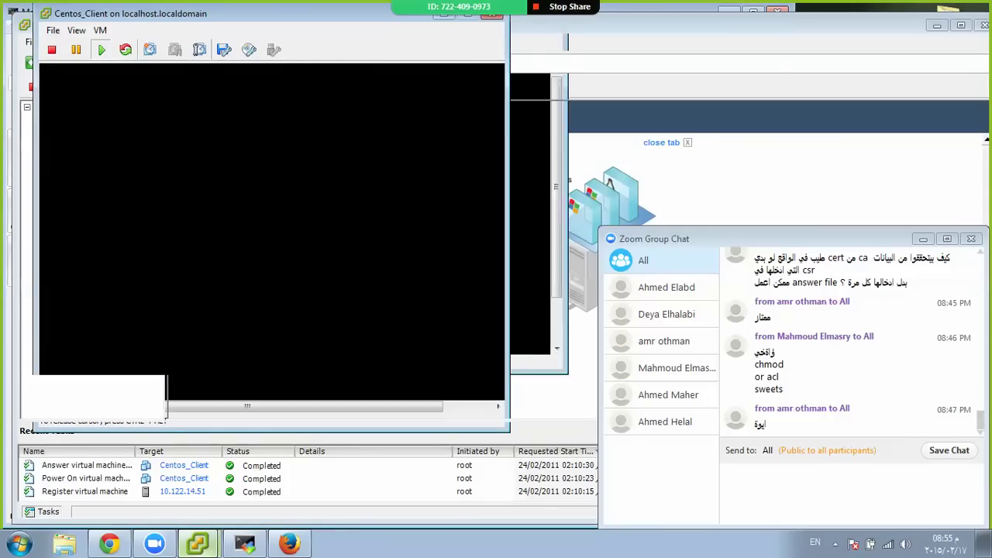
key("Escape")
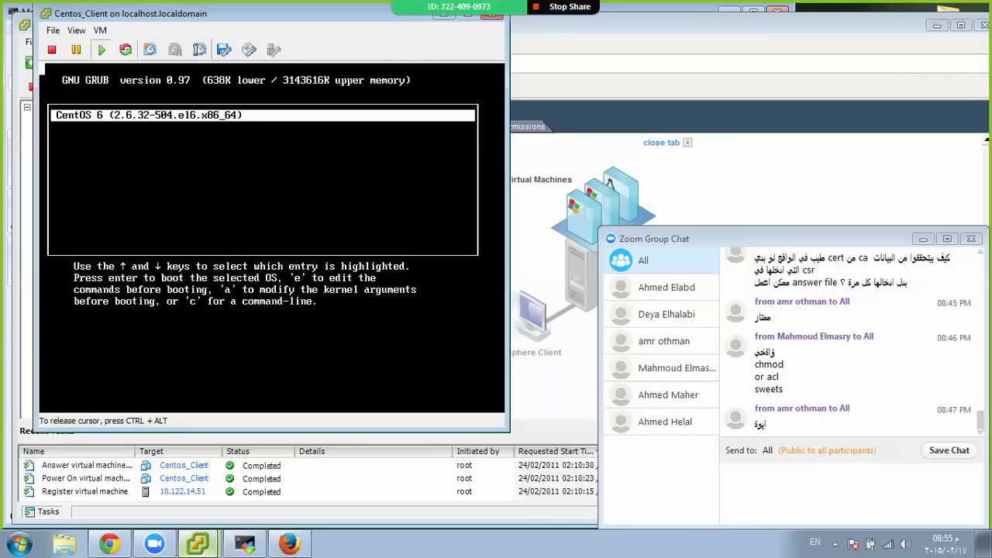
key("Return")
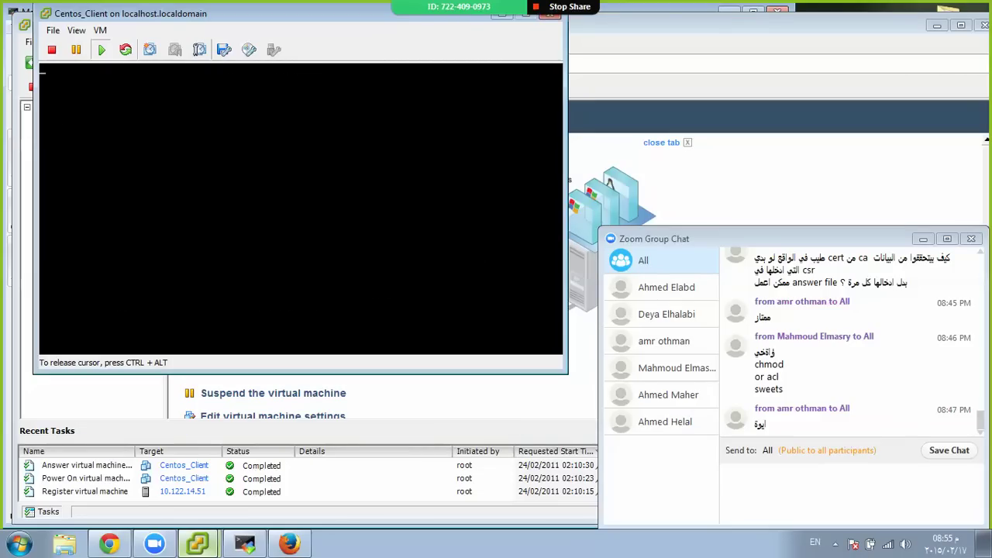
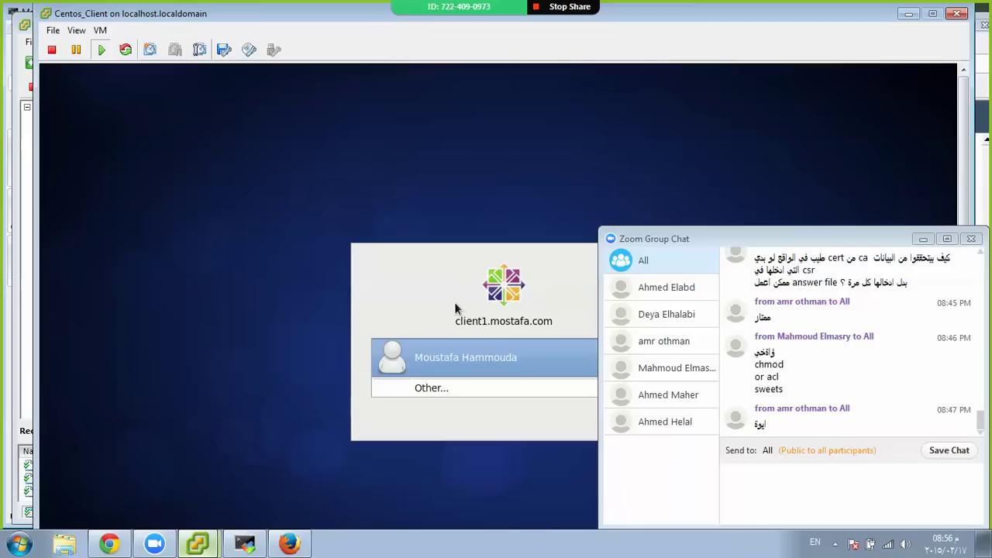
Log in to the CentOS client VM as the chosen user with the account password
left_click(423, 359)
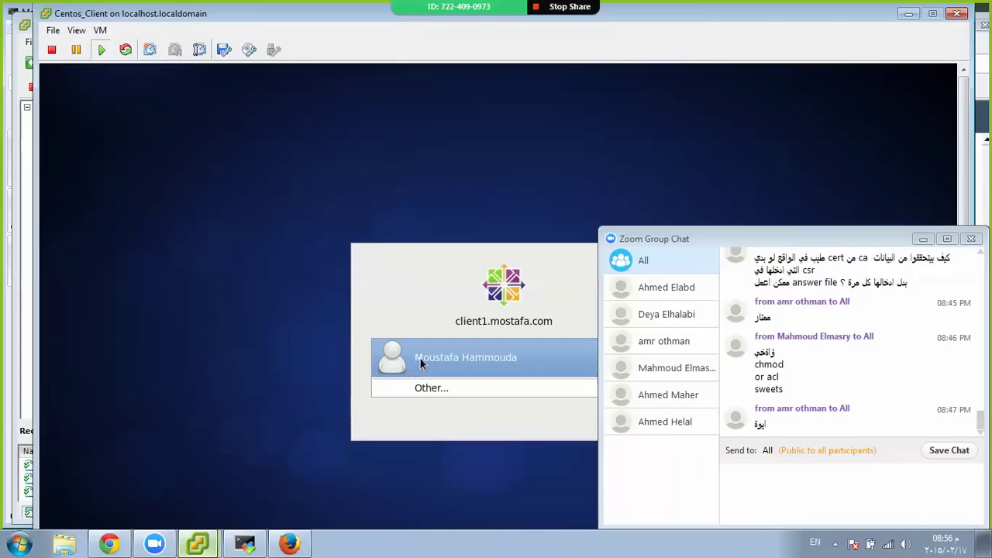
left_click(420, 357)
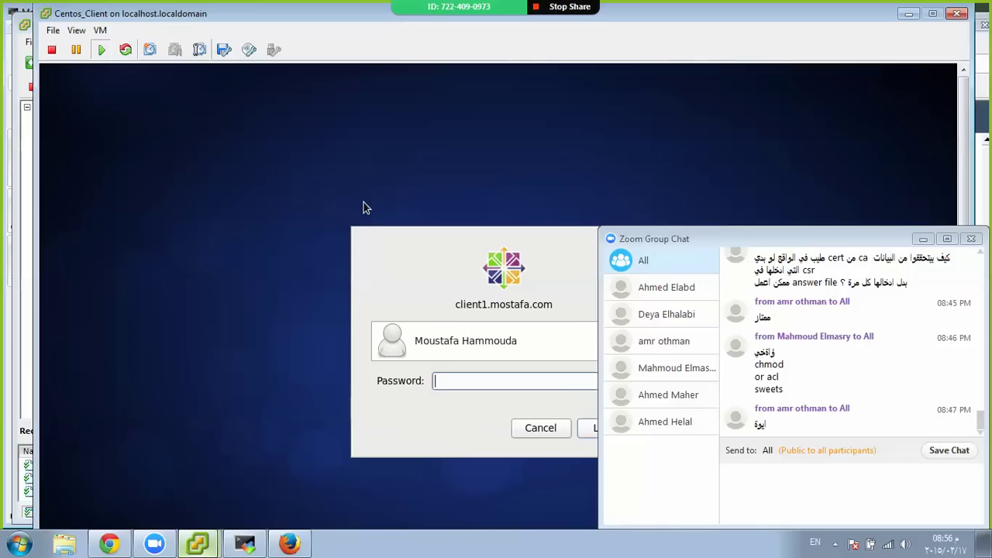
key("Return")
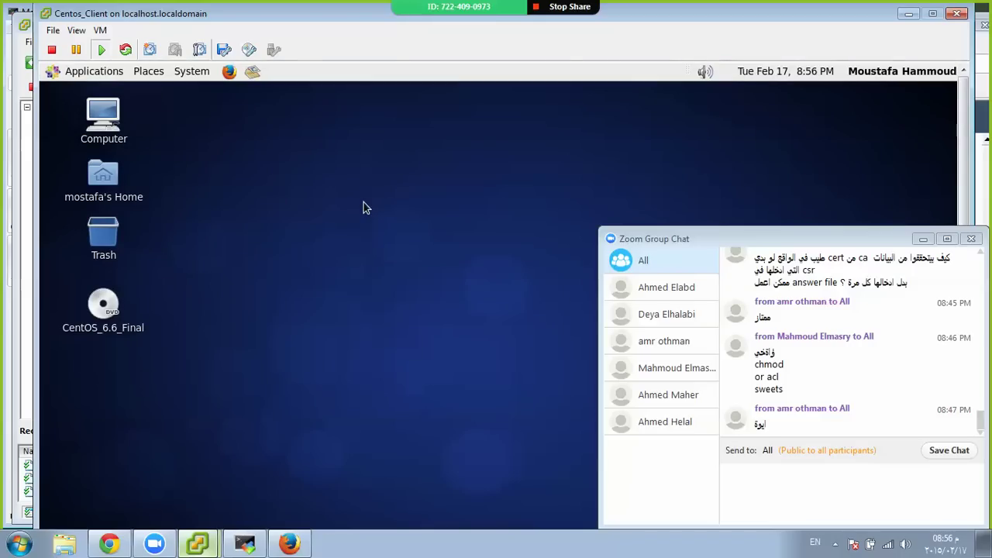
Open a terminal, run ifconfig to confirm IP 10.122.14.92, and close the VM console
right_click(330, 171)
left_click(234, 137)
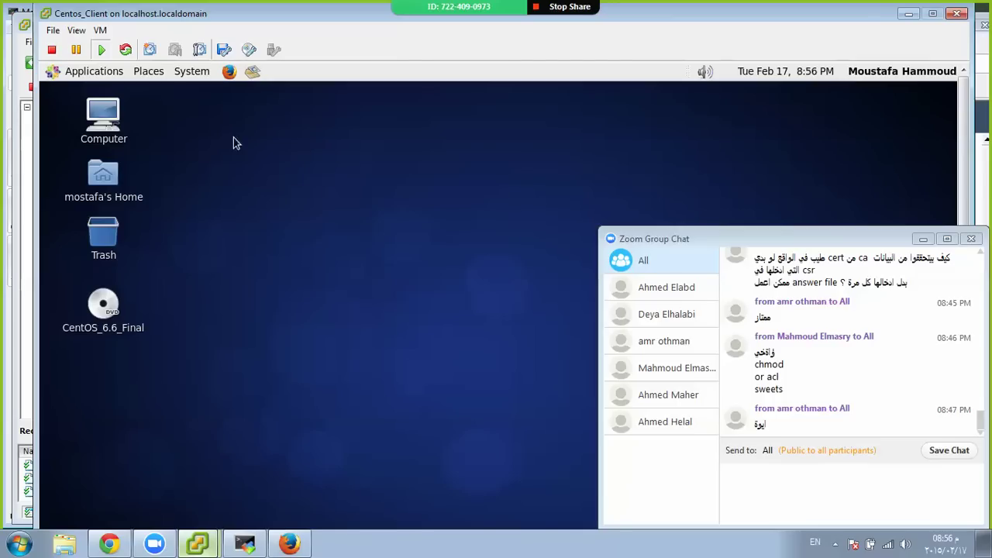
left_click(105, 74)
mouse_move(128, 139)
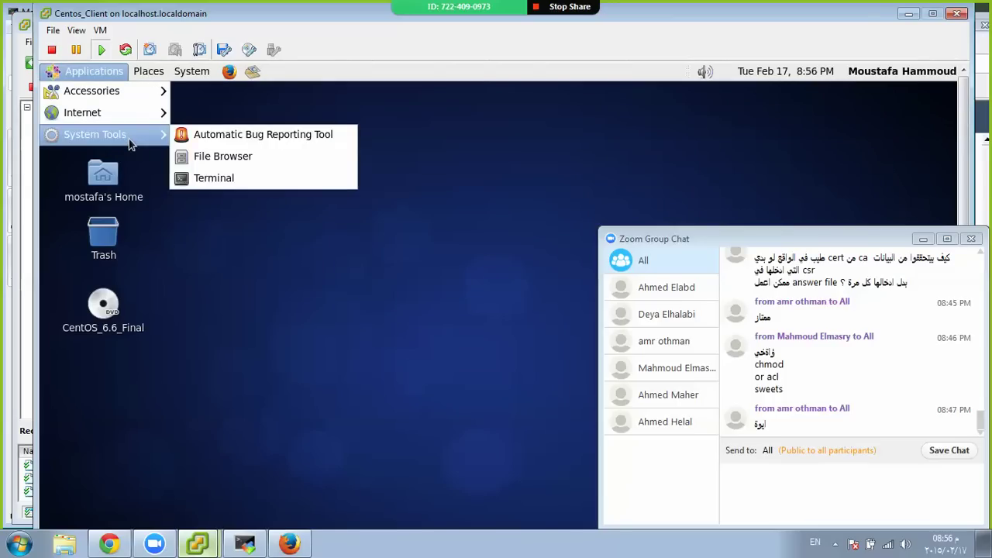
left_click(333, 180)
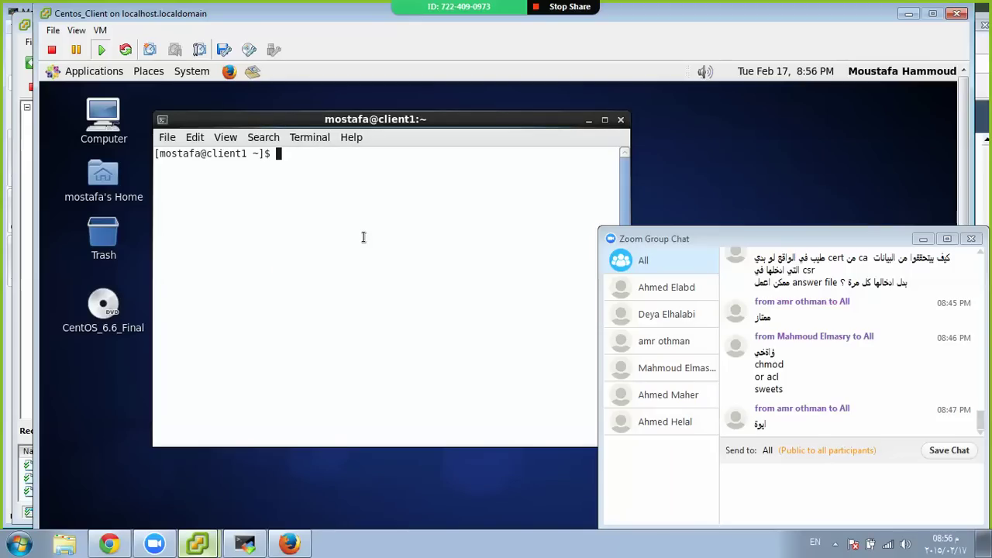
type("ifconfig")
key("Return")
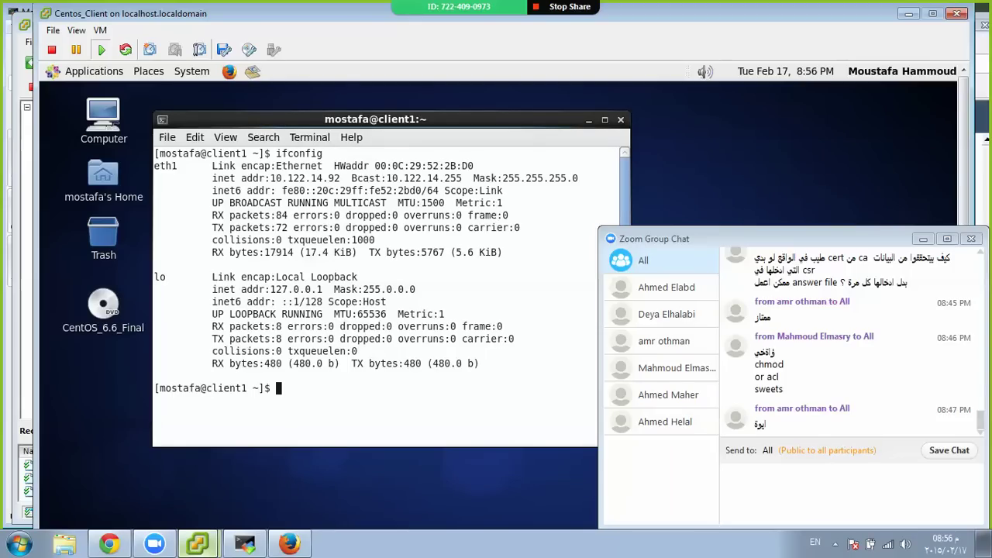
left_click(956, 13)
Rerun the earlier SSH command to the client, which hits a host-key warning
left_click(245, 543)
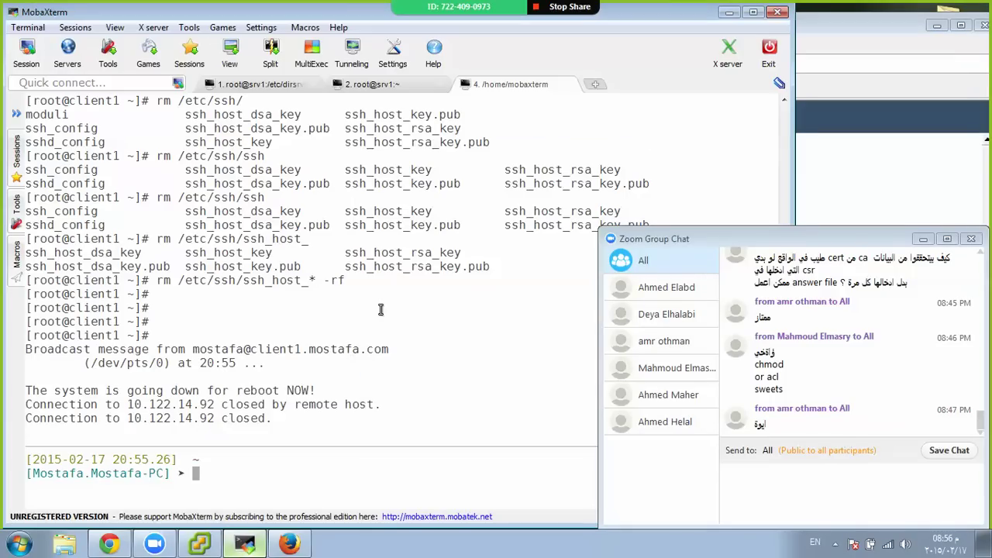
key("Up")
key("Return")
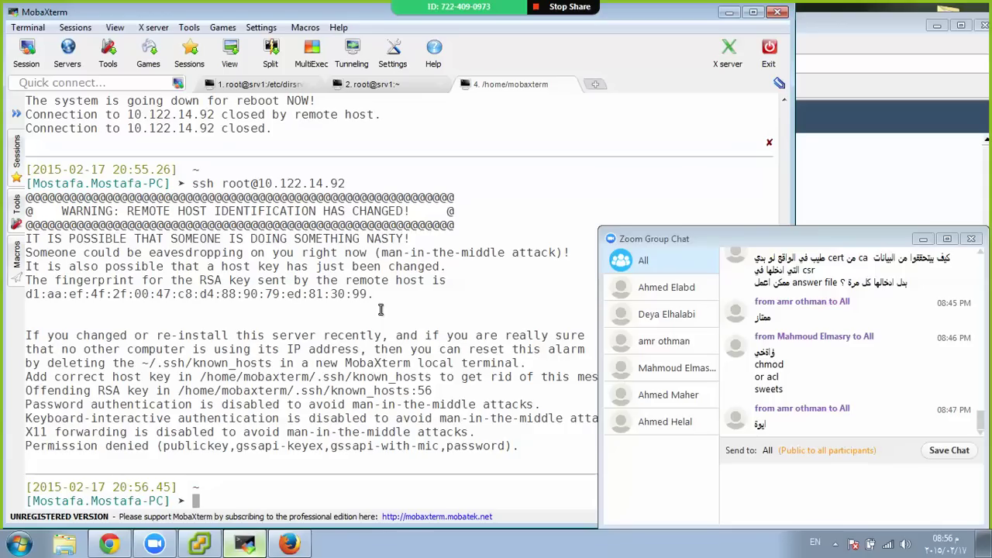
type("rm .ssh/known_hosts")
key("Return")
key("Return")
key("Return")
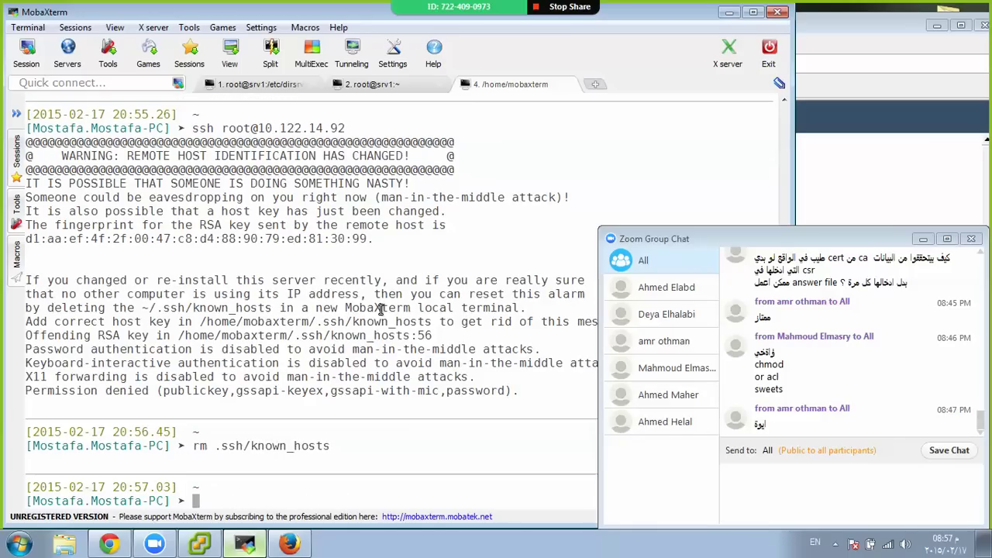
type("ssh root@10.122.14.92")
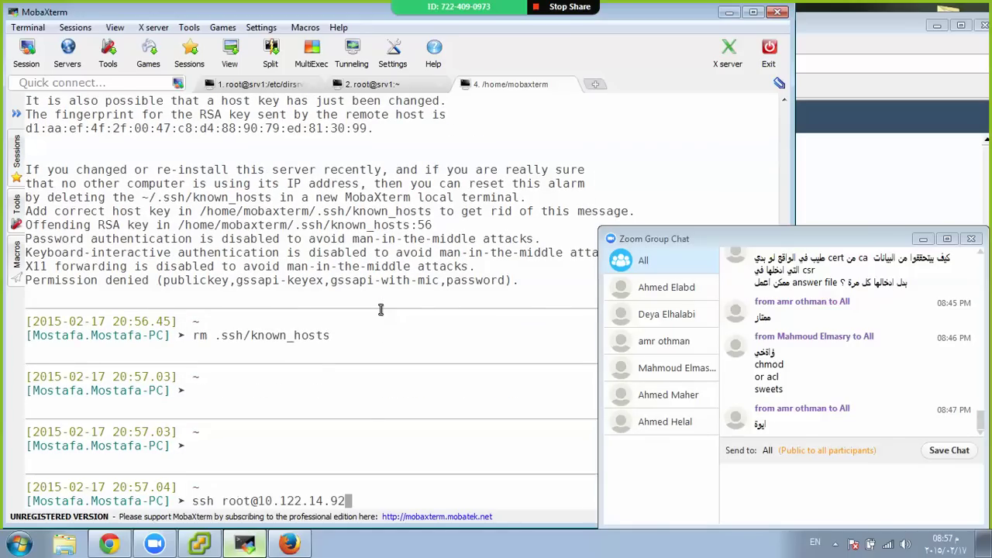
key("Return")
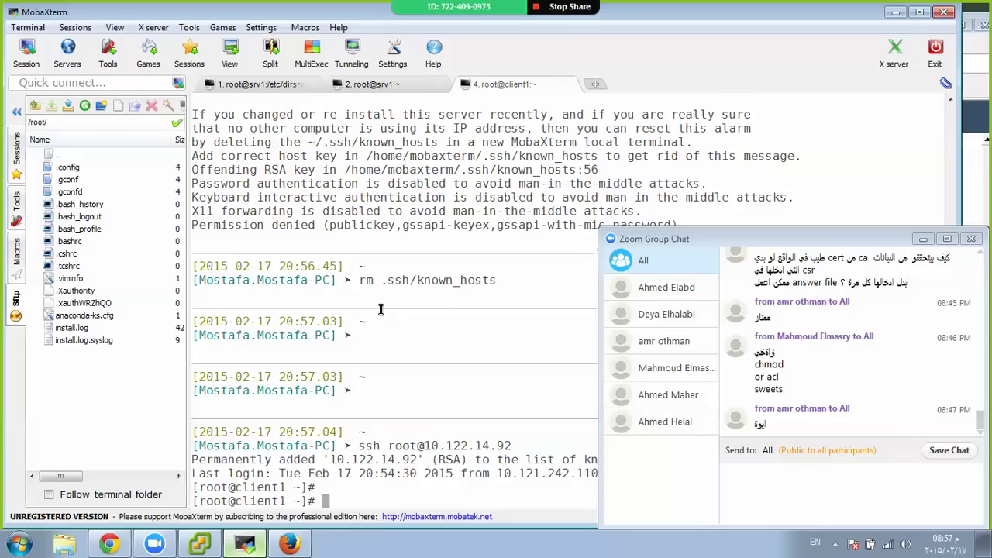
key("Return")
key("Return")
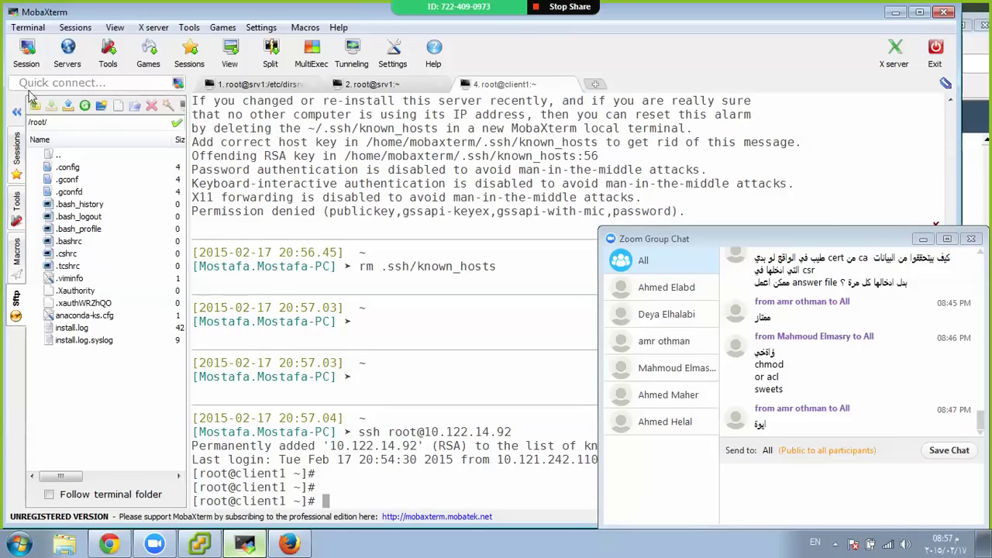
Launch system-config-authentication and choose LDAP as the user account database
left_click(16, 111)
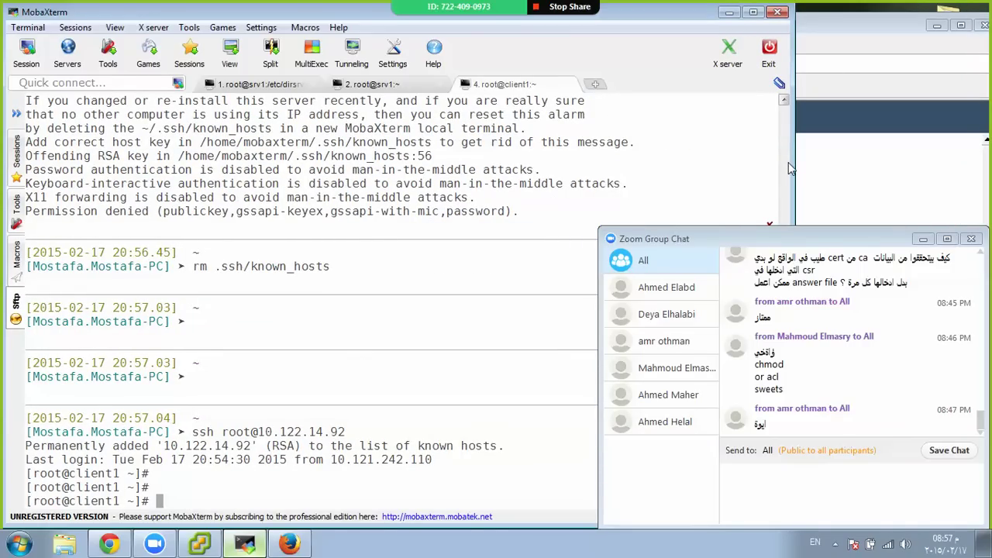
type("system-config-aut")
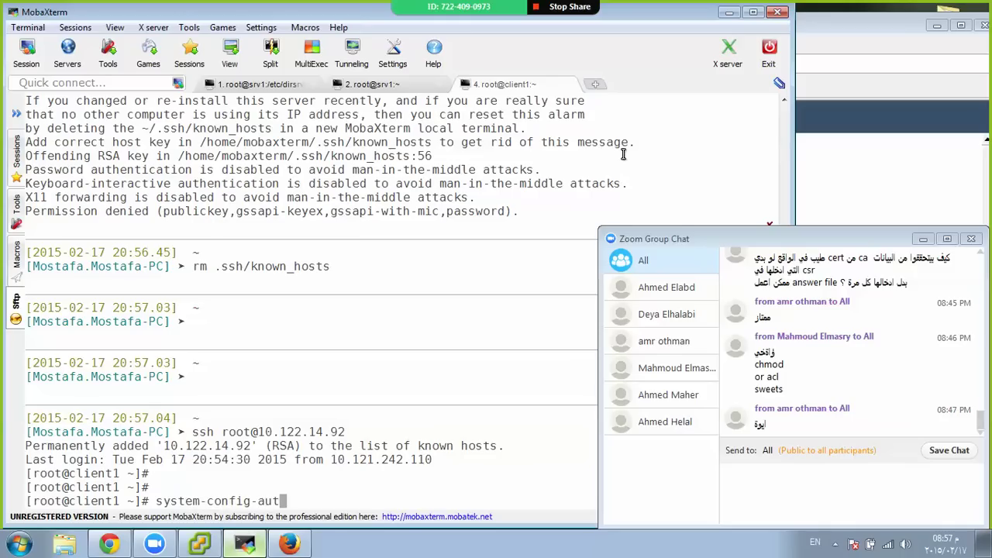
key("Tab")
key("Return")
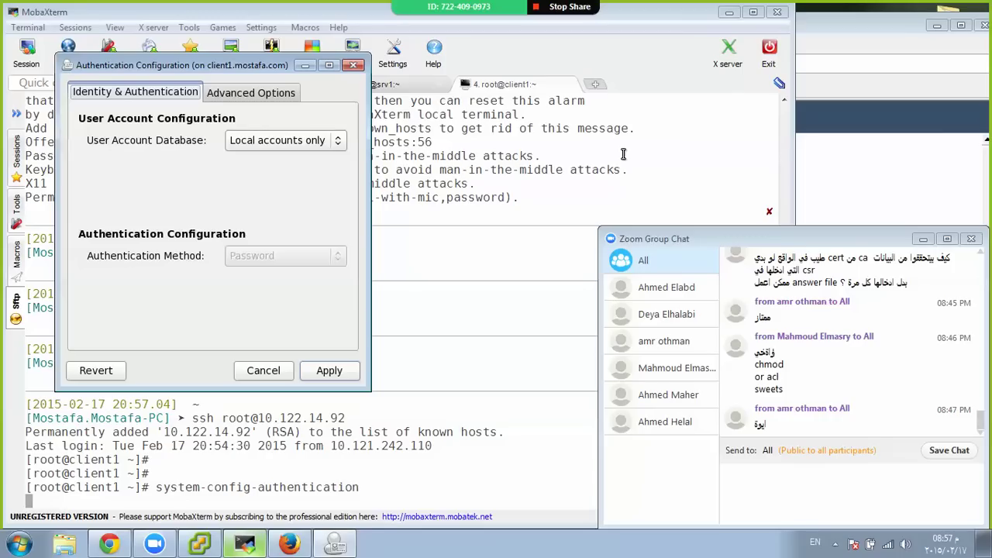
left_click(268, 144)
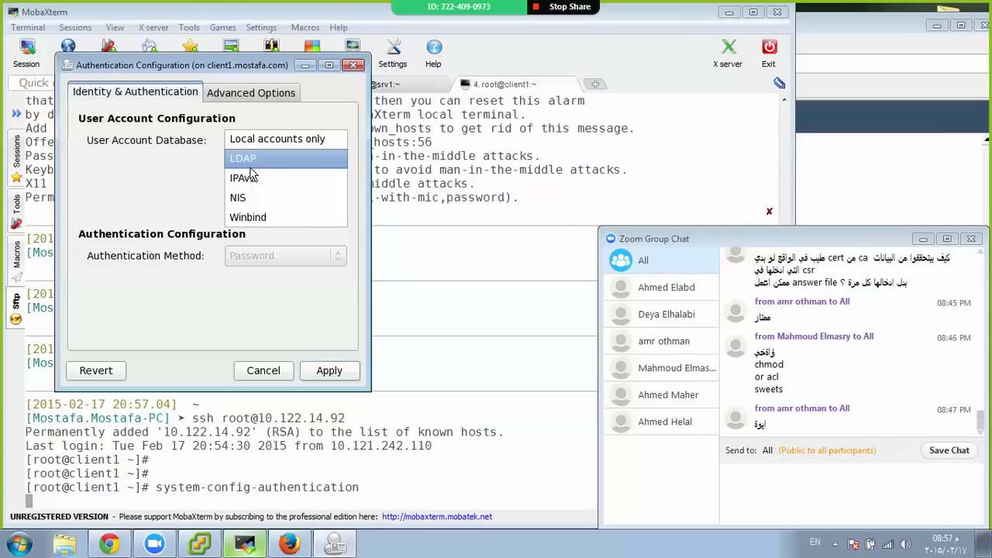
left_click(242, 159)
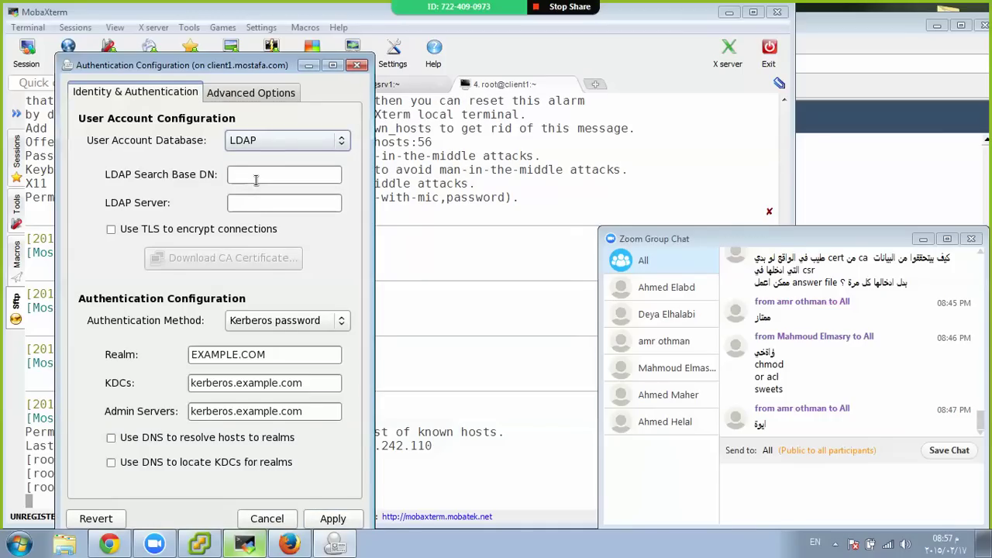
Enter LDAP server 10.122.14.91 and base DN dc=mostafa,dc=com, enable TLS, and open Download CA Certificate
left_click(256, 180)
key("Tab")
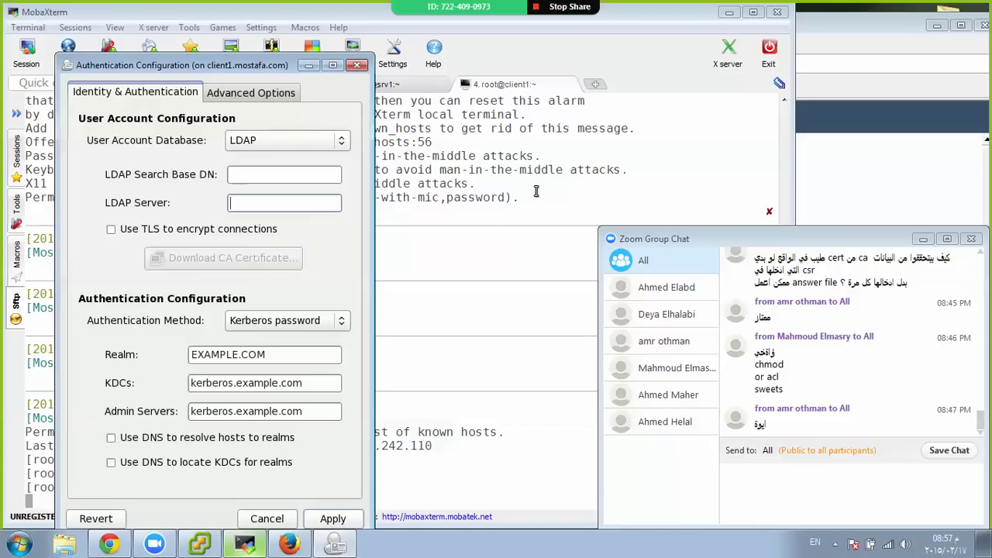
type("10.122.14.91")
key("shift+Tab")
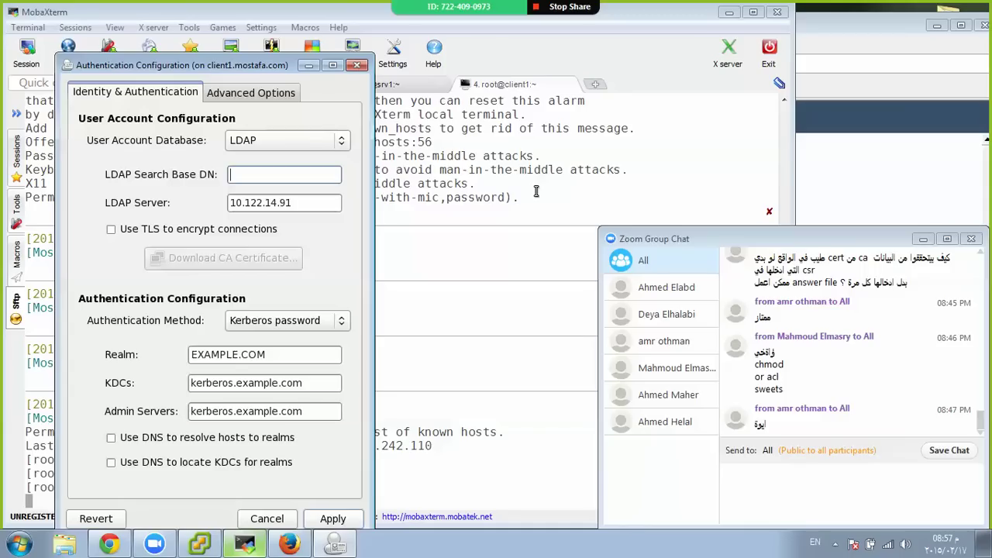
type("dc=mostafa,dc=com")
key("Tab")
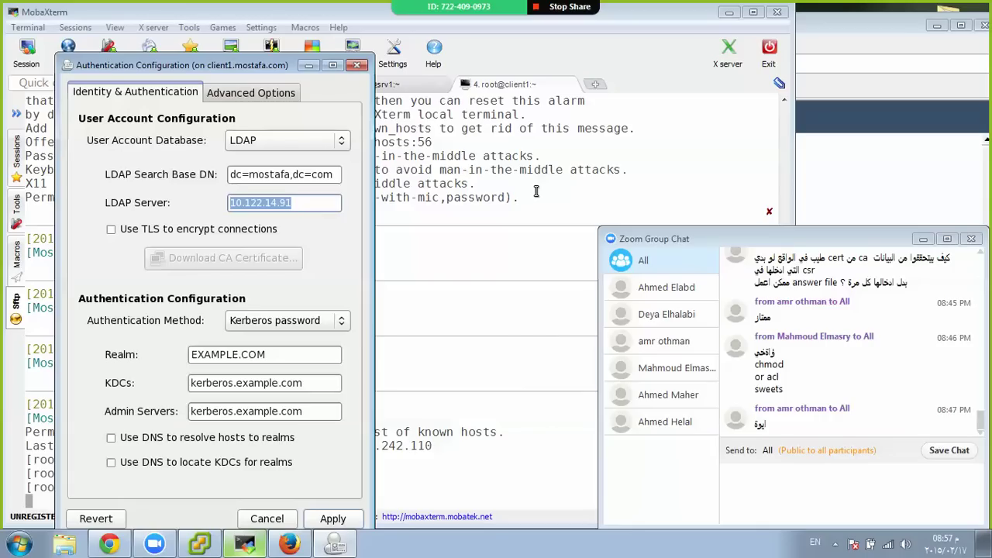
left_click(247, 229)
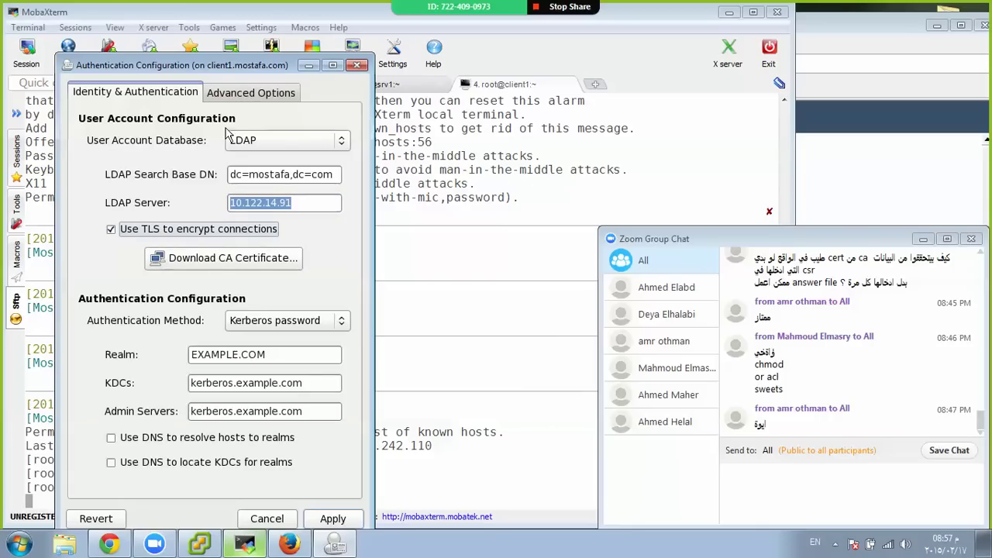
left_click(226, 264)
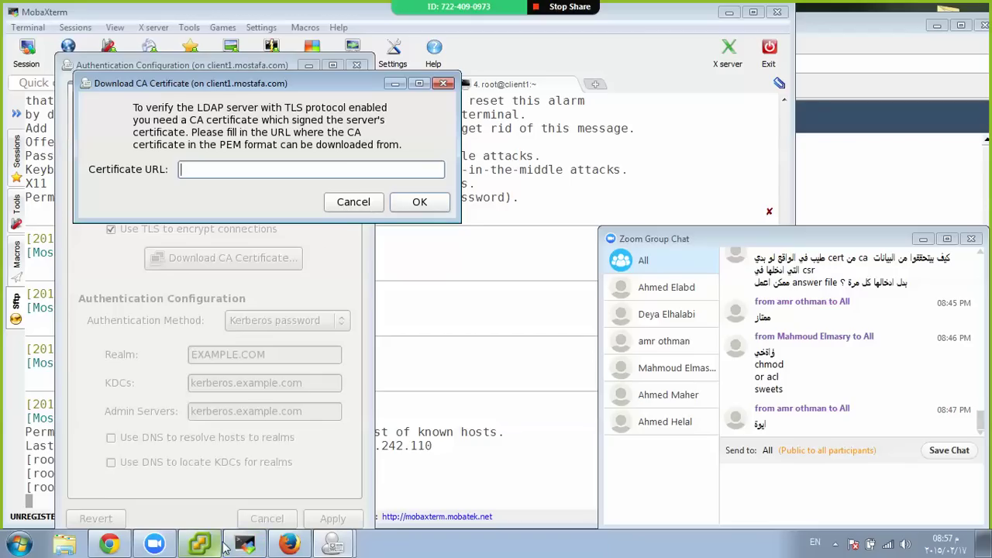
left_click(447, 407)
On srv1, install httpd with yum and check listening TCP ports with netstat -ntlp
left_click(374, 85)
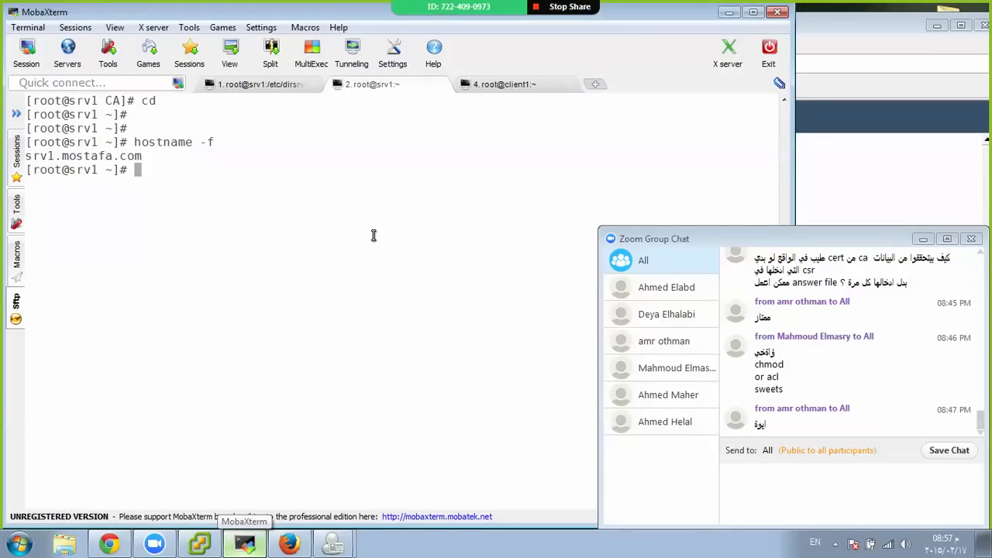
type("yum install httpd")
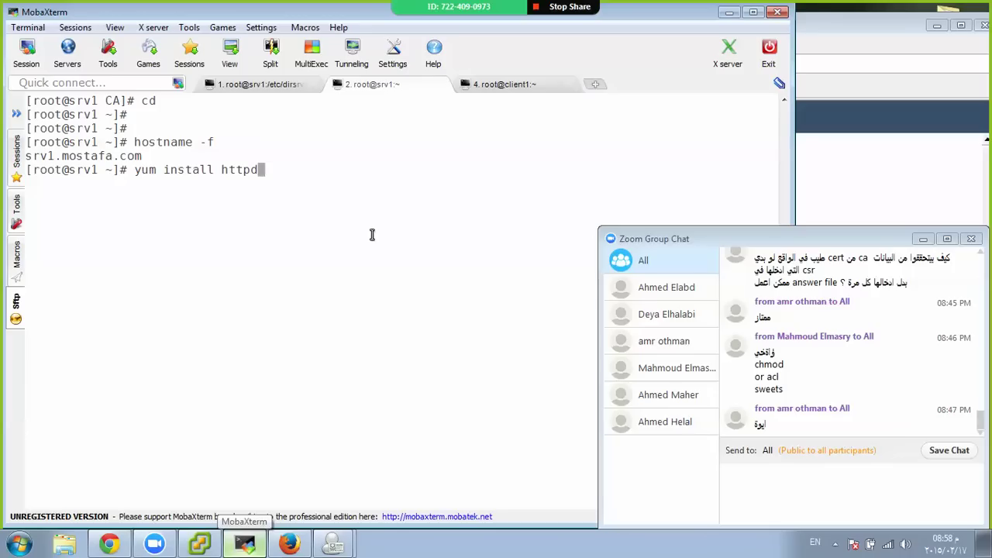
key("Return")
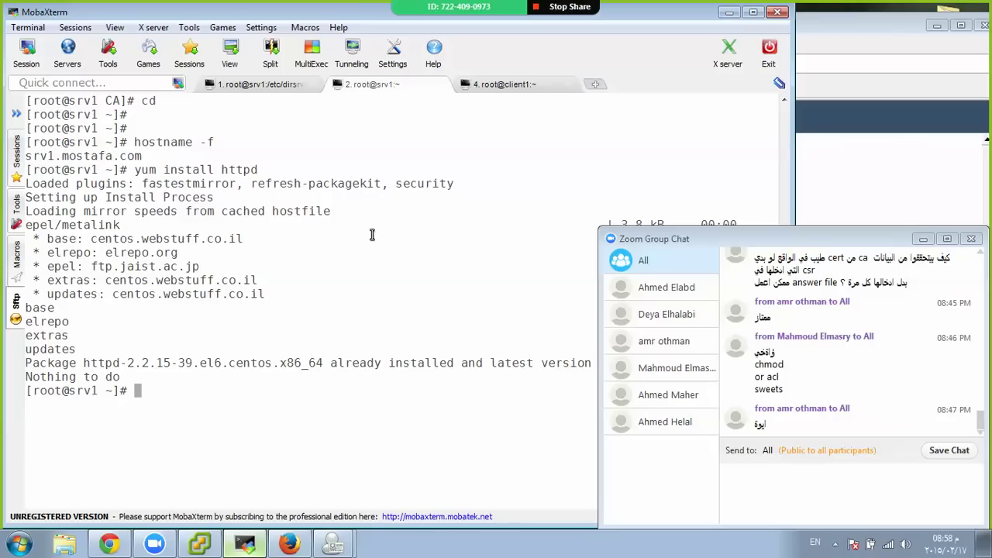
key("ctrl+Tab")
key("ctrl+Tab")
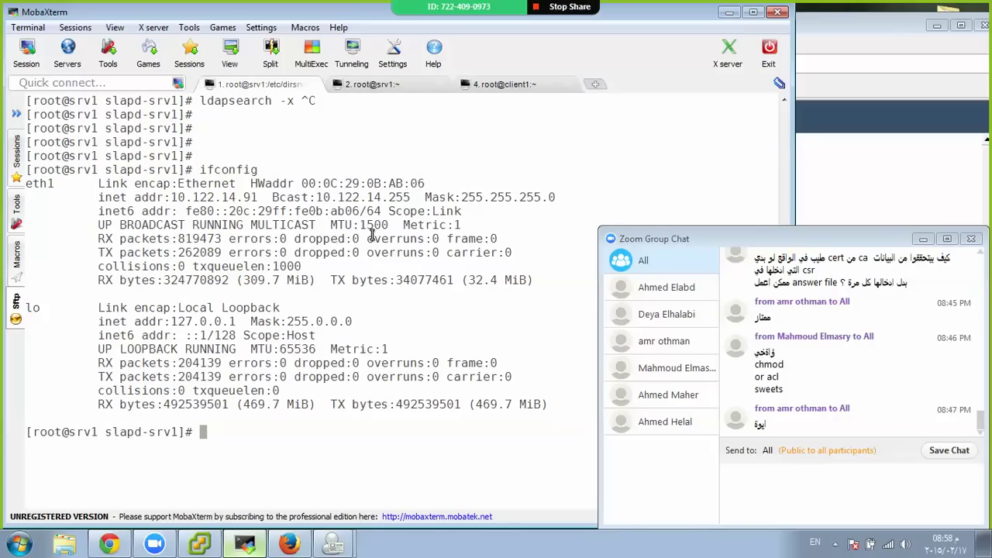
key("ctrl+Tab")
type("netstat ")
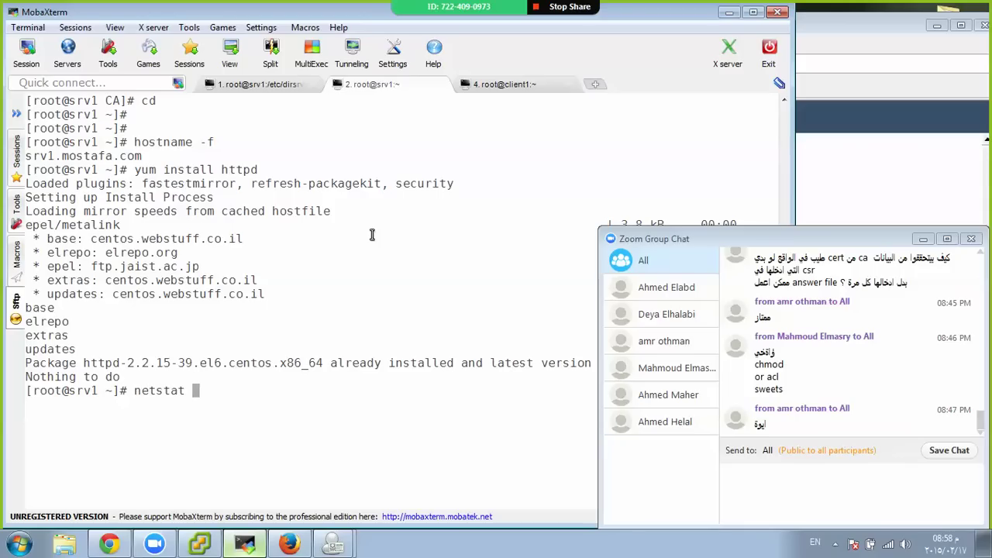
type("-ntlp")
key("Return")
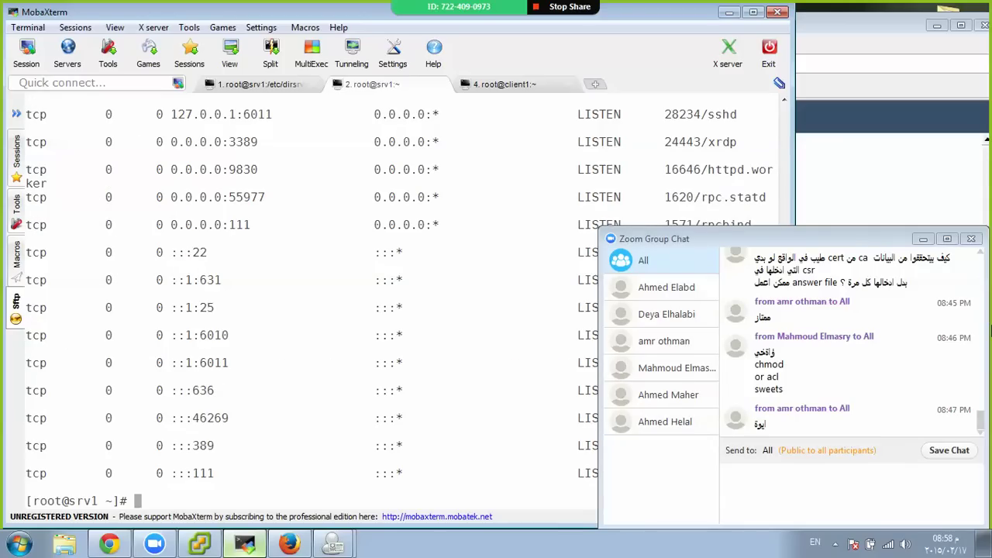
scroll(325, 349, "up", 5)
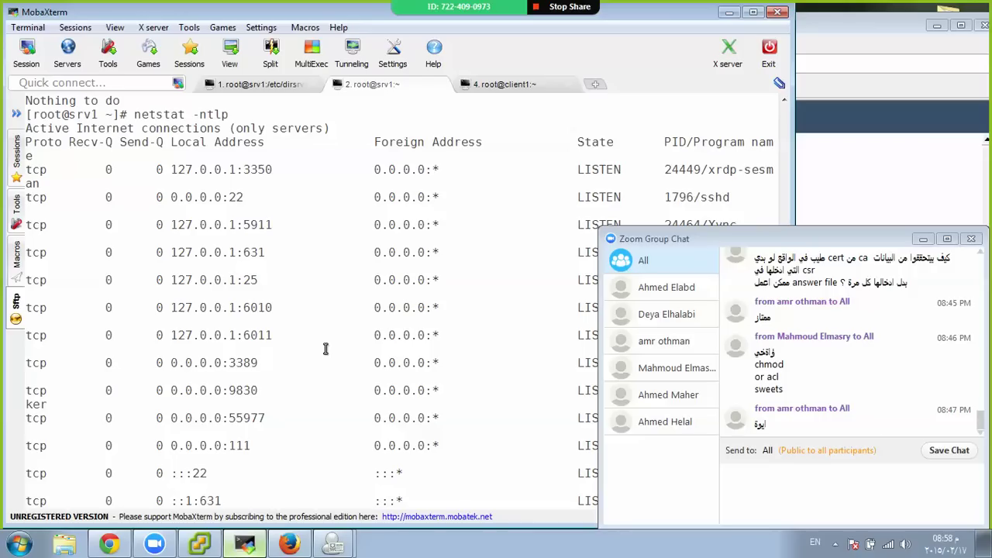
scroll(325, 349, "down", 5)
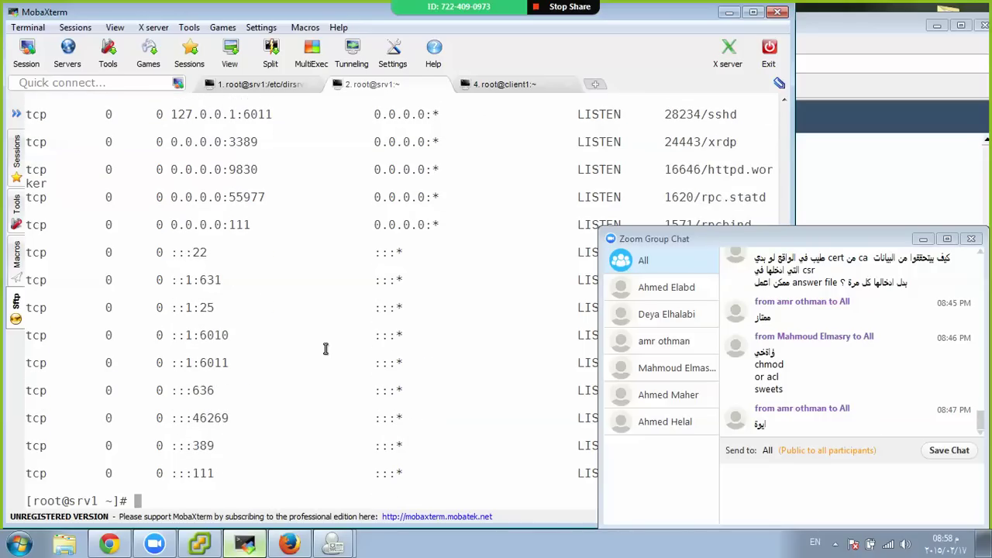
Restart httpd with 'service httpd restart' and enable it at boot with 'chkconfig httpd on'
type("vim /etc/h")
type("t")
key("Tab")
type("conf")
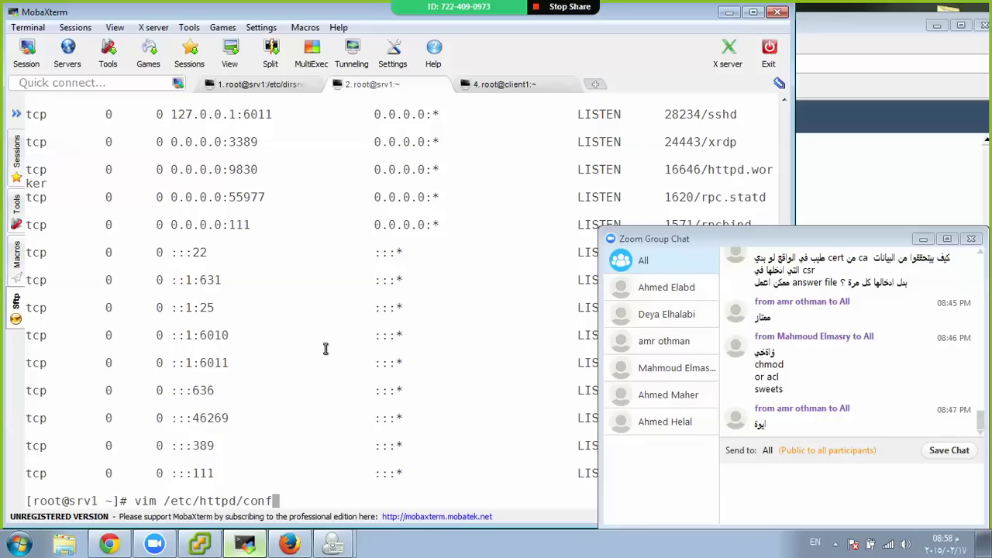
key("Tab")
key("Tab")
key("ctrl+c")
type("s")
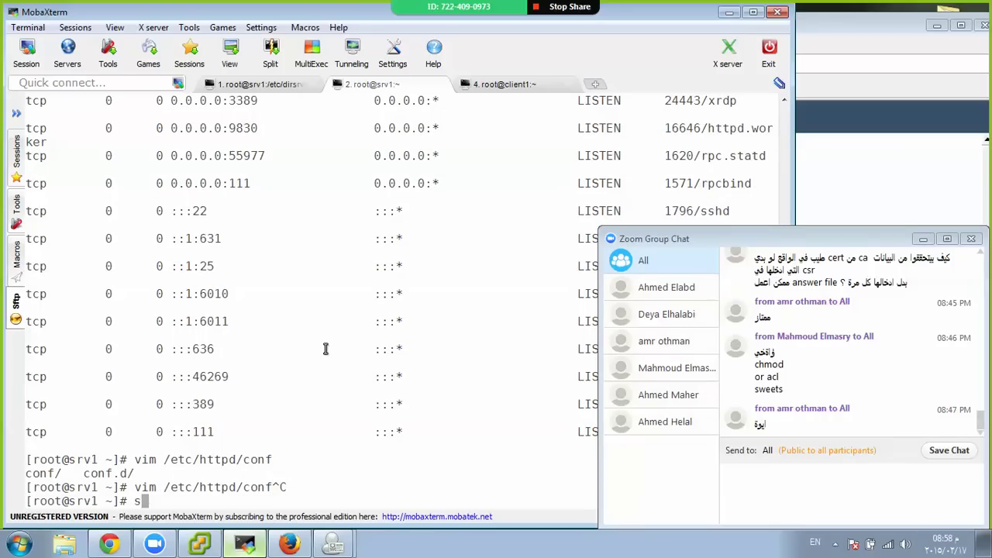
type("ervice httpd restart")
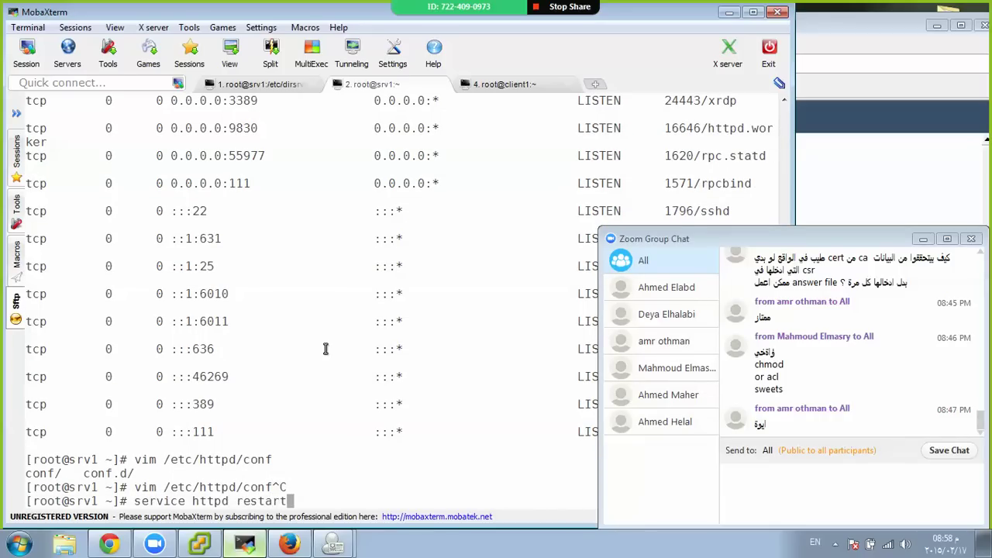
key("Return")
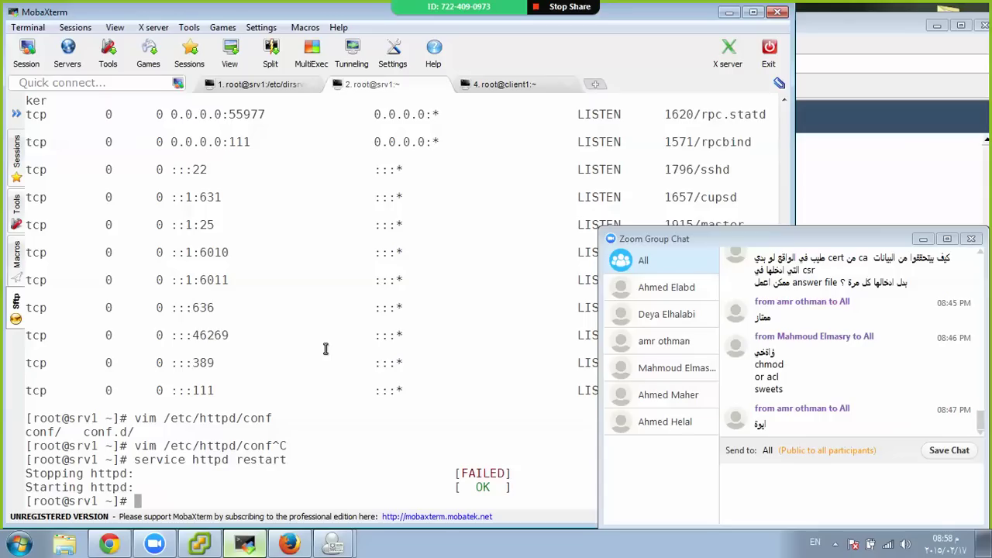
key("Return")
type("chkconfig httpd on")
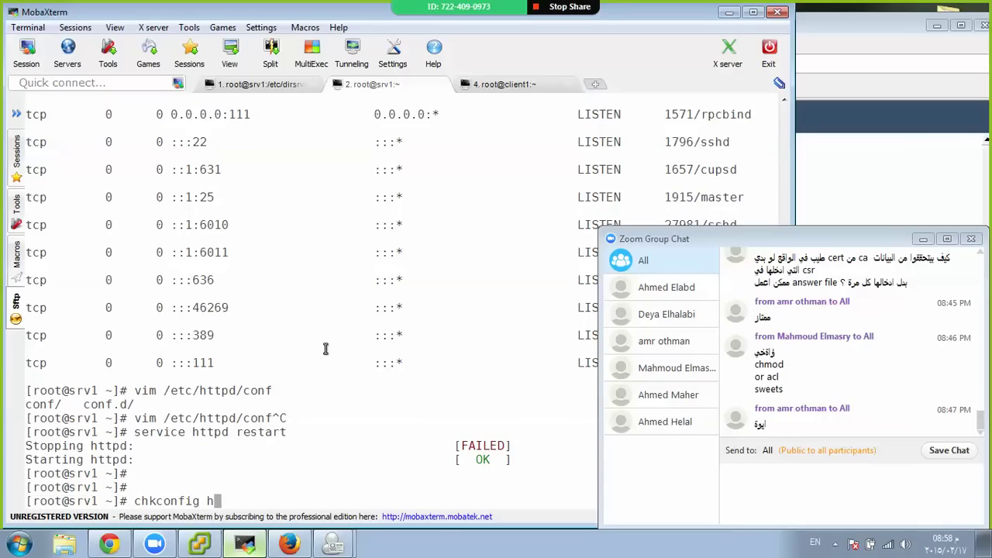
key("Return")
key("Return")
key("Return")
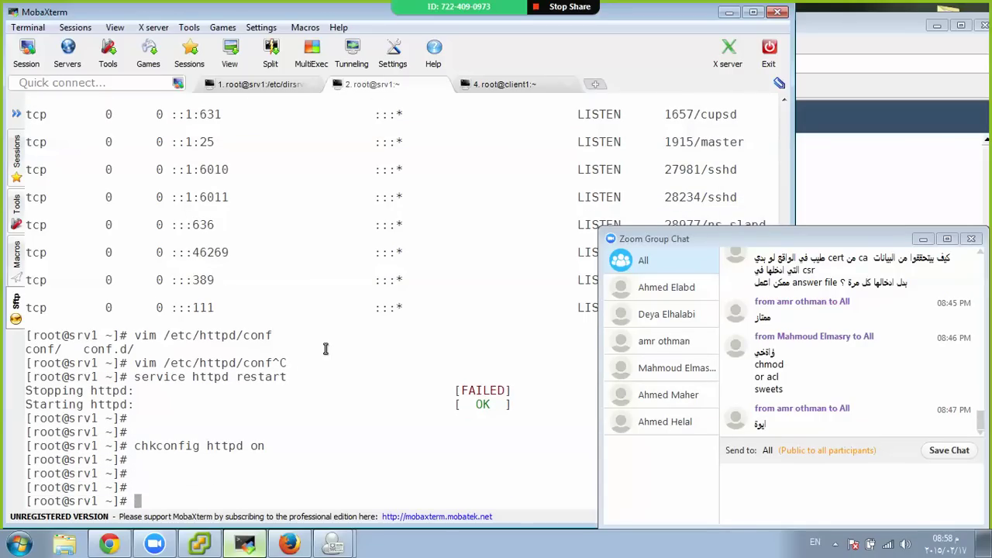
List the home folder files with ls, showing srv1.crt, srv1.csr and root-ca.crt
type("cp")
key("BackSpace")
key("BackSpace")
key("BackSpace")
type("ls")
key("Return")
key("Return")
key("Return")
key("Return")
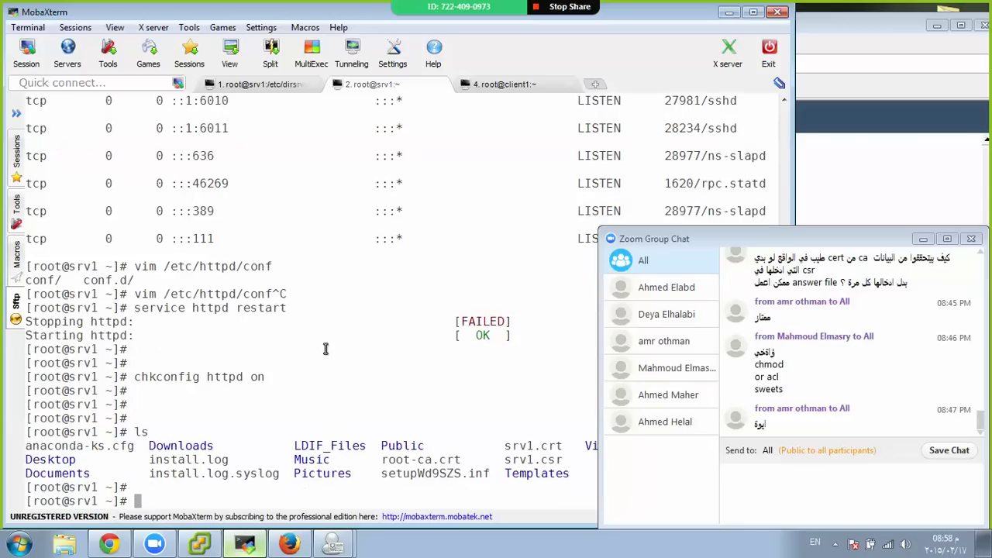
key("Return")
key("Return")
key("Return")
key("Return")
key("Return")
key("Return")
key("Return")
key("Return")
key("Return")
key("Return")
key("Return")
key("Return")
key("Return")
key("Return")
key("Return")
key("Return")
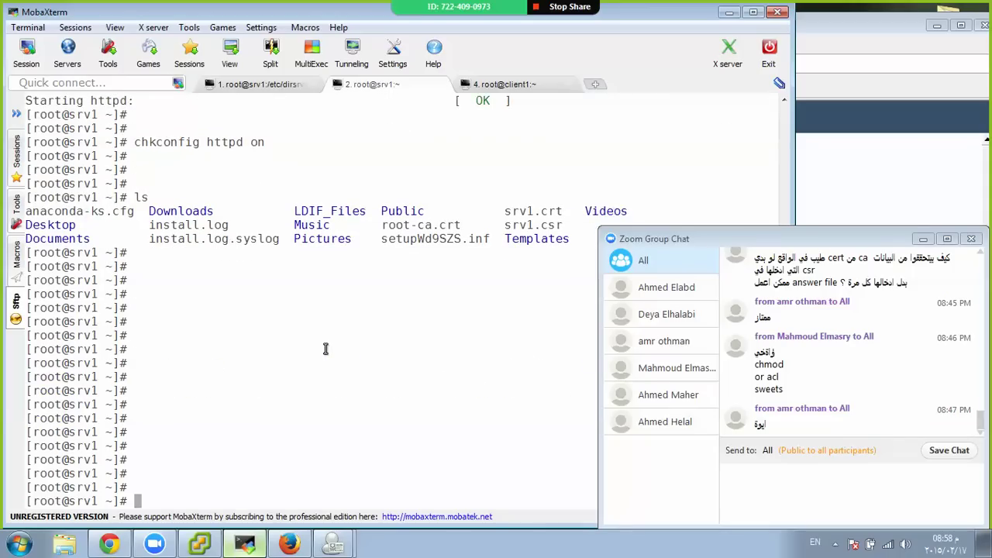
key("Return")
key("Return")
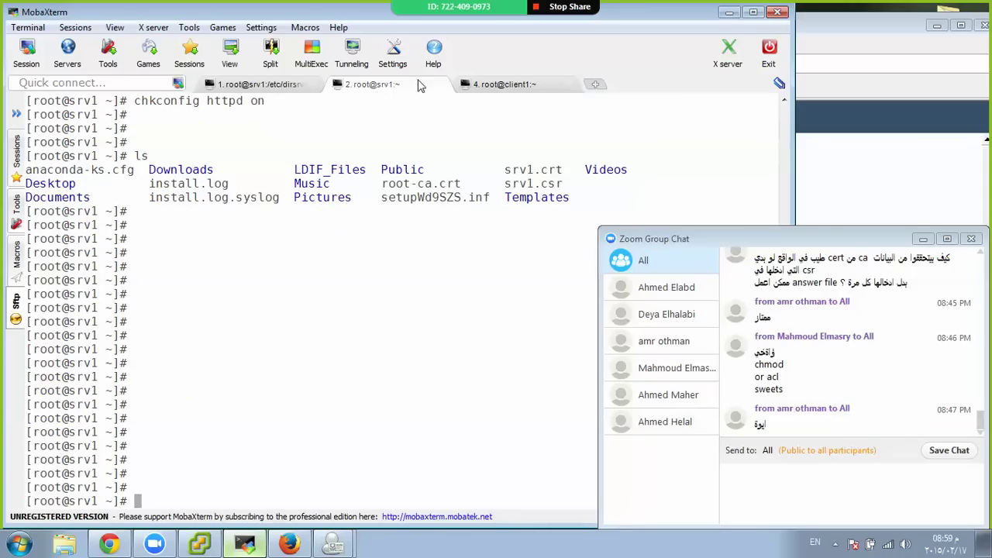
Copy root-ca.crt into /var/www/html/ with cp, then begin typing the firewall tool command
double_click(422, 186)
right_click(423, 189)
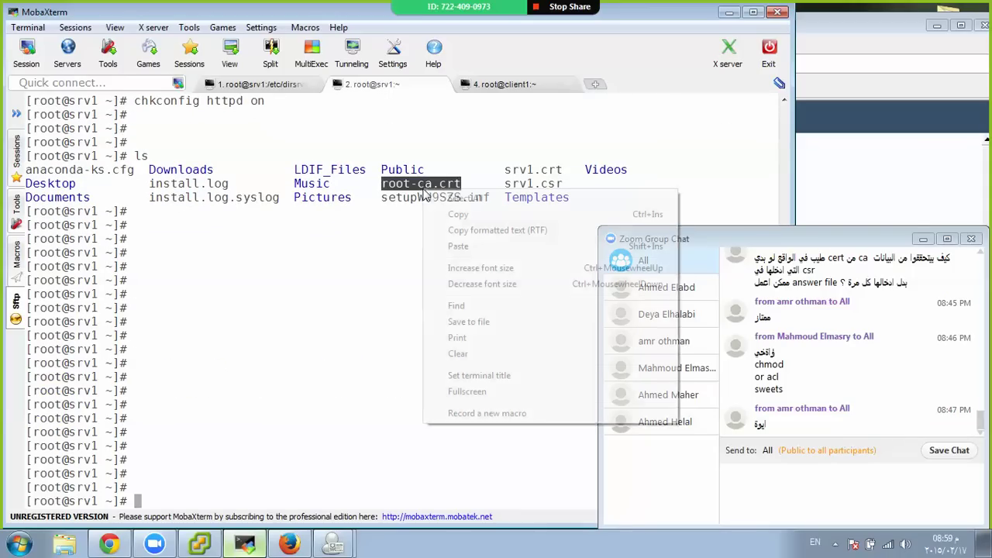
left_click(453, 214)
type("cp")
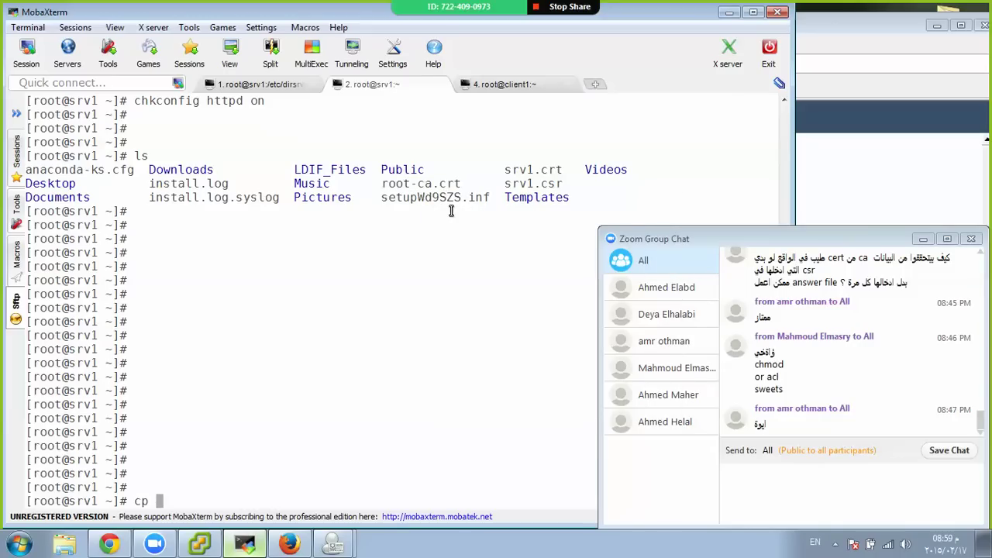
key("shift+Insert")
type("var")
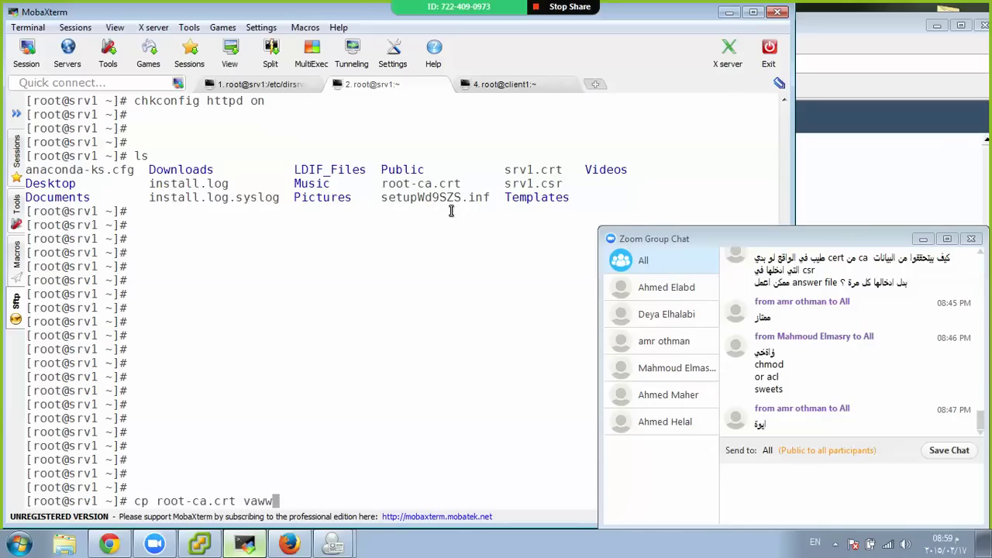
key("BackSpace")
key("BackSpace")
key("BackSpace")
type("/var/www/html/")
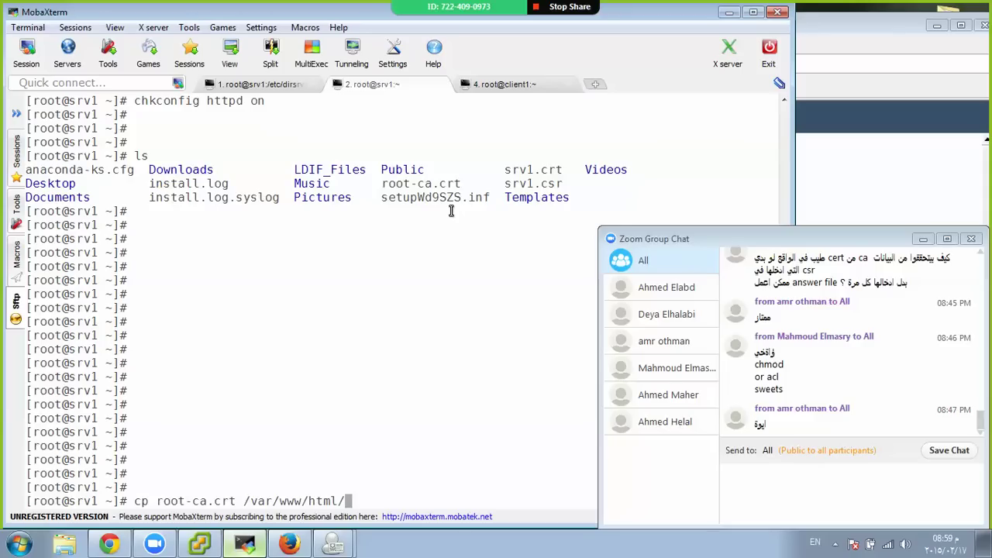
key("Return")
key("Return")
key("Return")
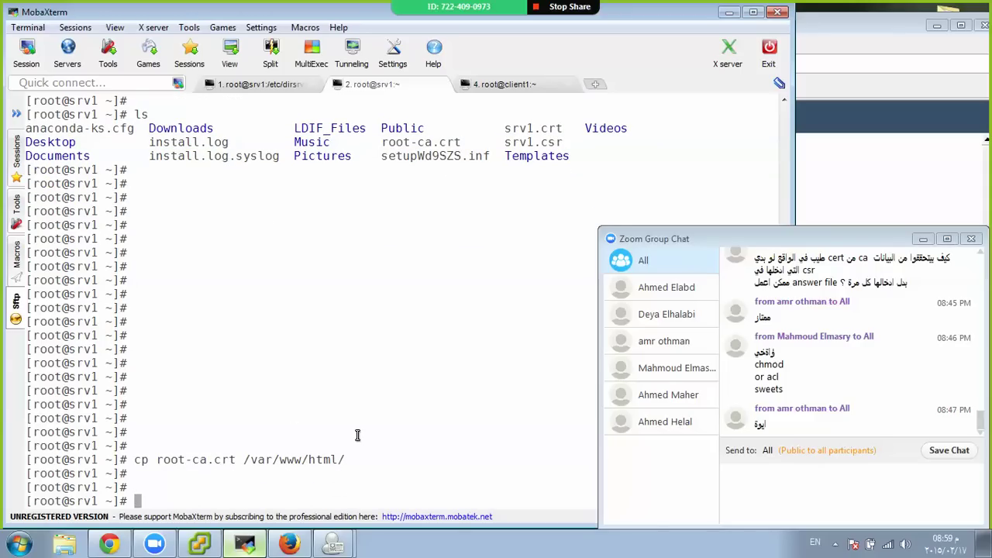
type("system-c0")
type("nfig-firewall")
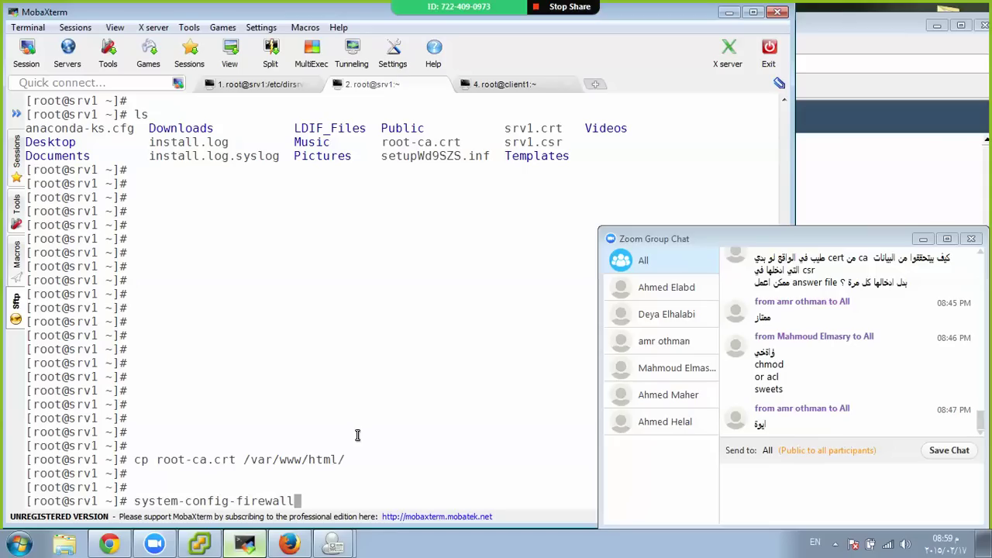
type("-tui")
In system-config-firewall-tui, mark WWW (HTTP) as a trusted service under Customize and save
key("Return")
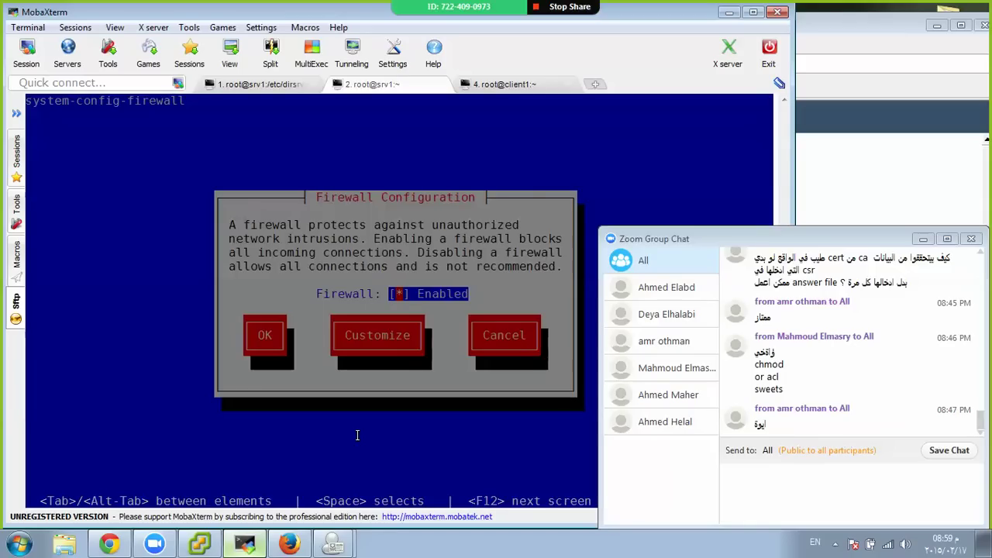
key("Tab")
key("Return")
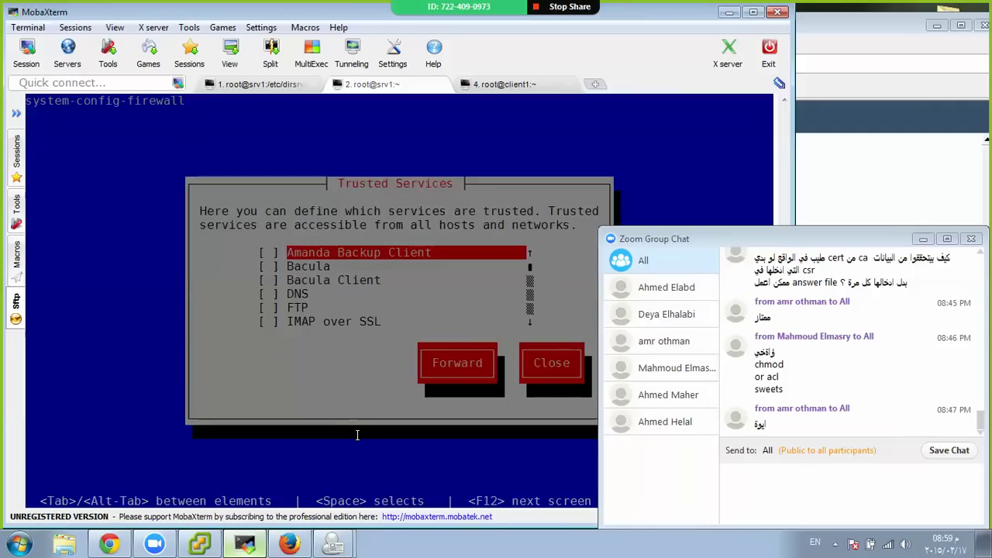
key("Down")
key("Down")
key("Down")
key("Down")
key("Down")
key("Down")
key("Down")
key("Down")
key("Down")
key("Down")
key("Down")
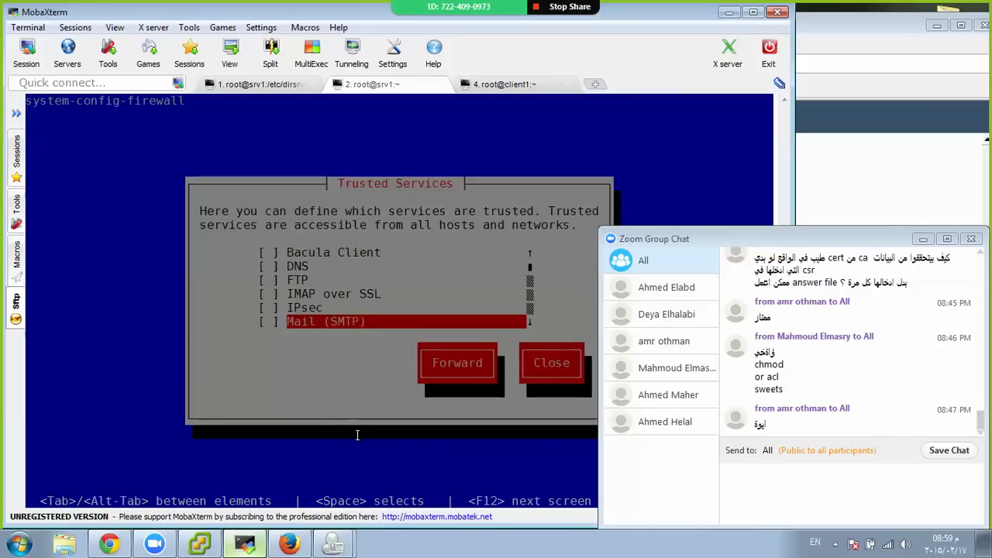
key("Down")
key("Down")
key("Down")
key("Down")
key("Down")
key("Down")
key("Down")
key("Down")
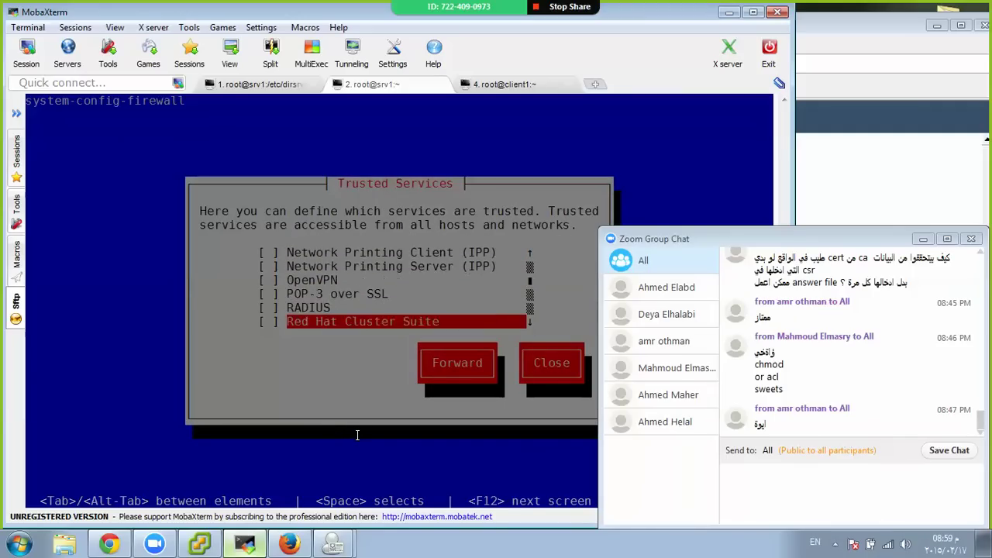
key("Down")
key("Down")
key("Down")
key("Up")
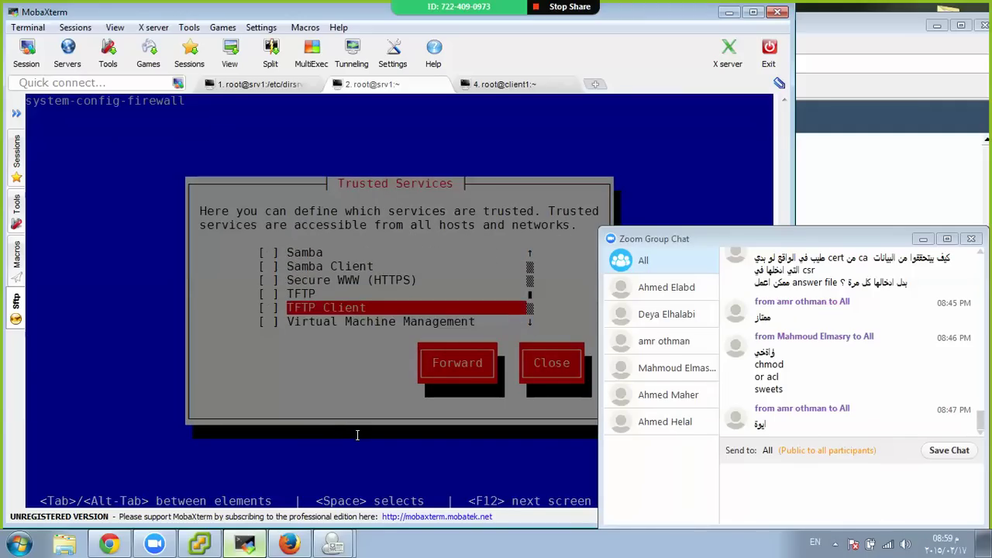
key("Down")
key("Down")
key("Down")
key("Tab")
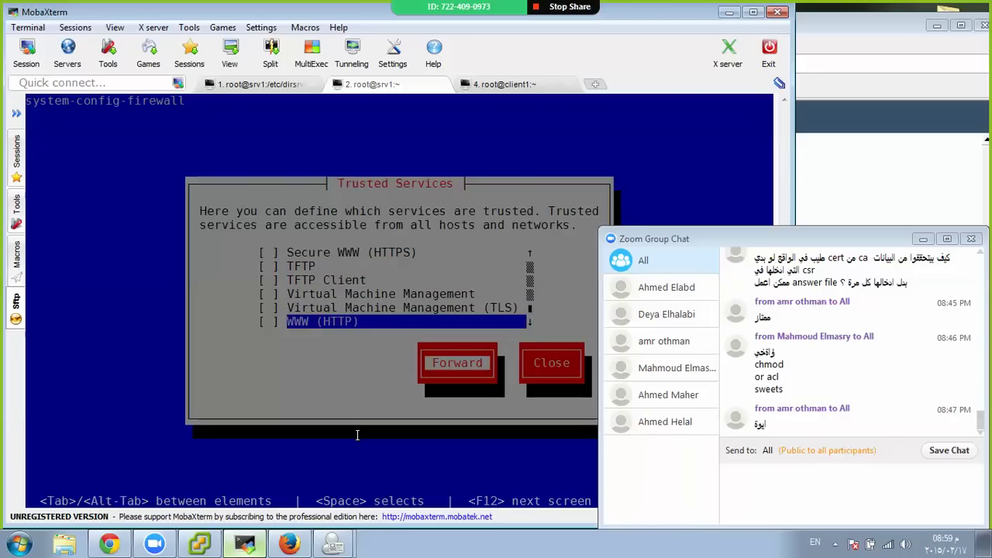
key("Tab")
key("Tab")
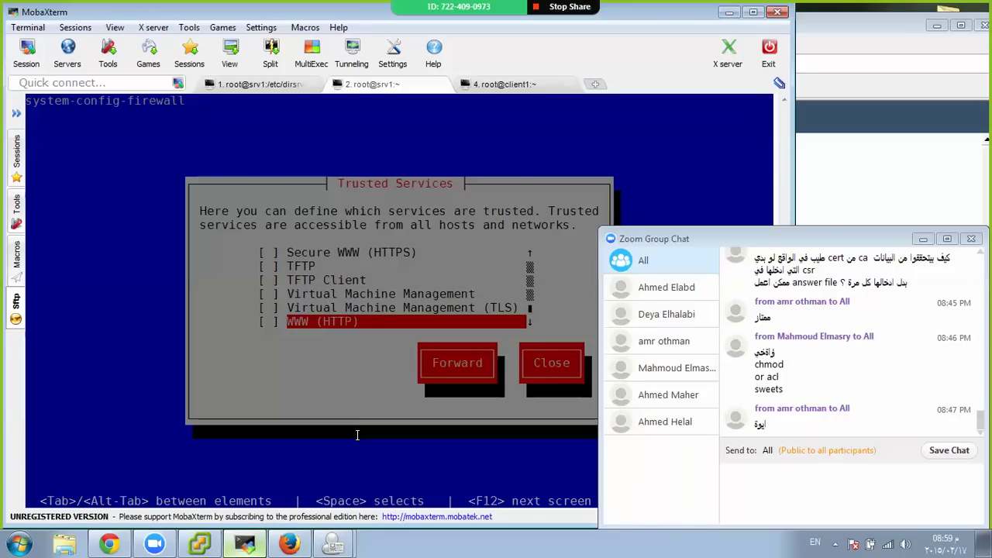
key("Tab")
key("Tab")
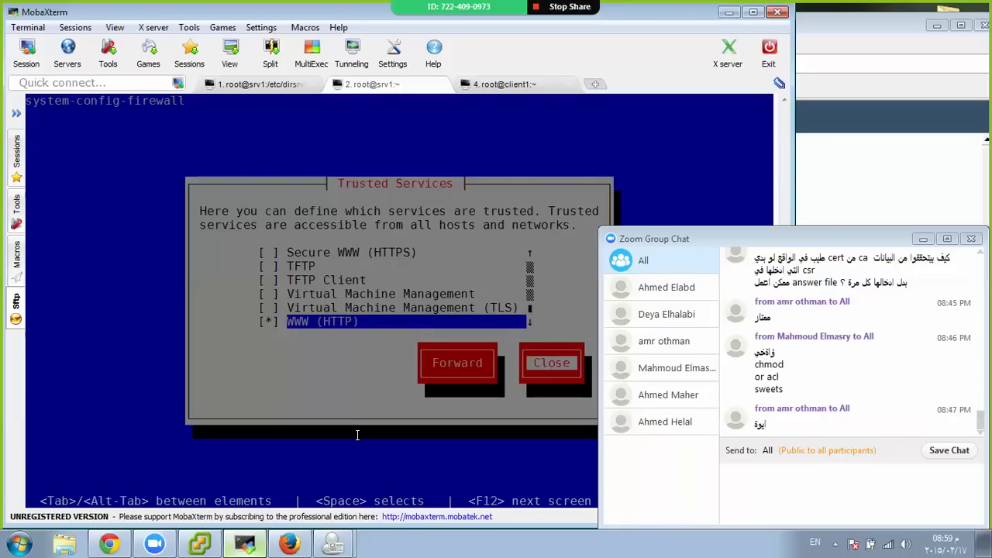
key("Return")
key("Tab")
key("Tab")
key("Tab")
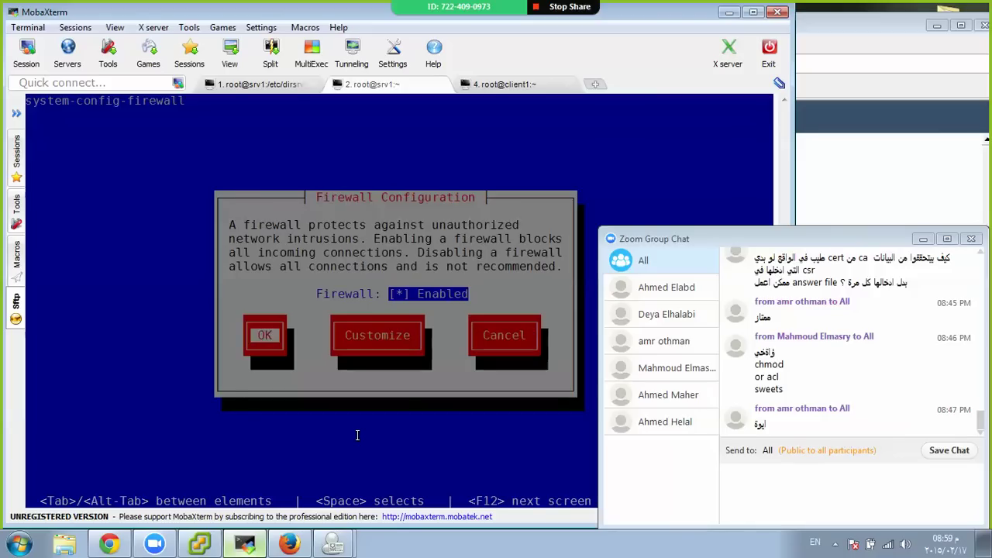
key("Return")
key("Return")
key("Return")
key("Return")
key("Return")
key("Return")
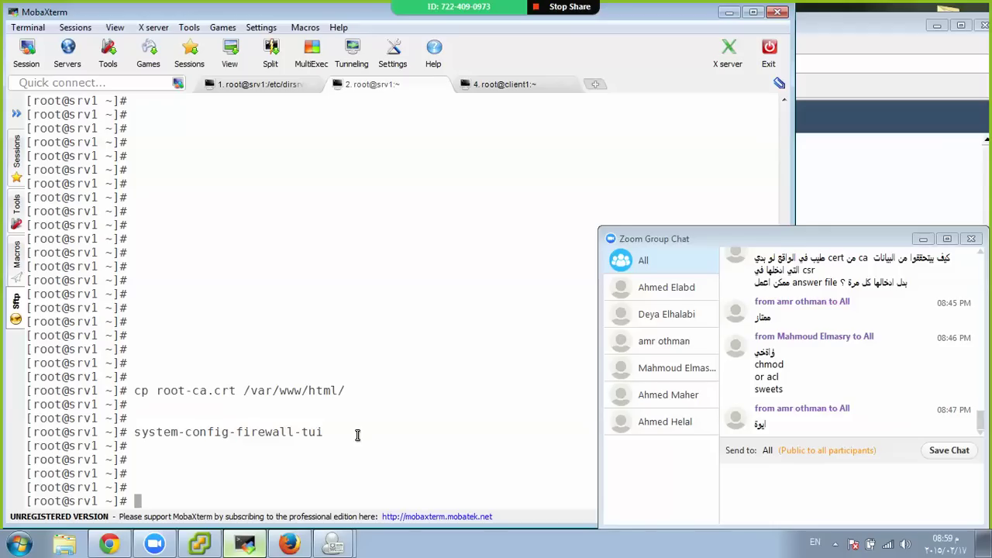
Copy the root-ca.crt file name and bring up the Download CA Certificate dialog
double_click(214, 390)
right_click(213, 387)
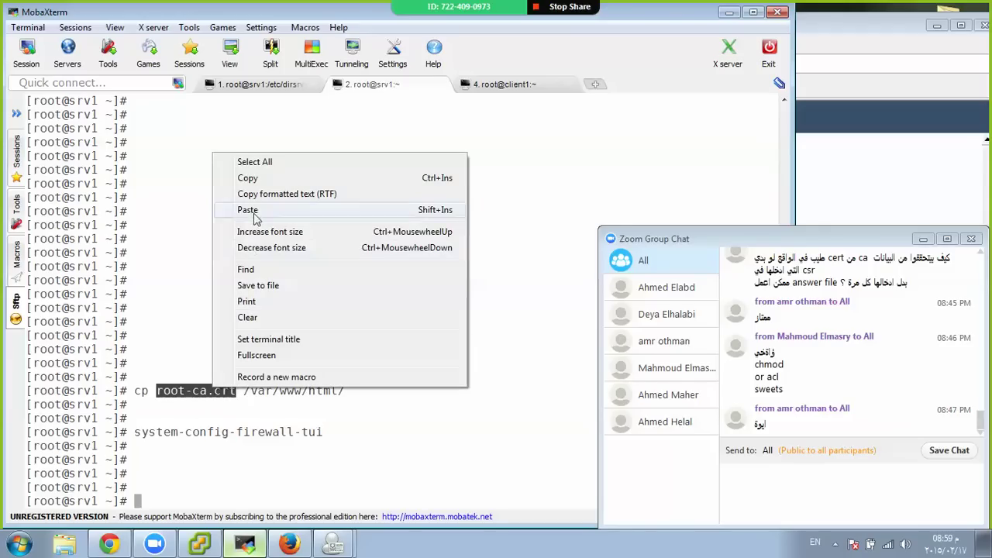
left_click(247, 177)
mouse_move(350, 542)
left_click(371, 506)
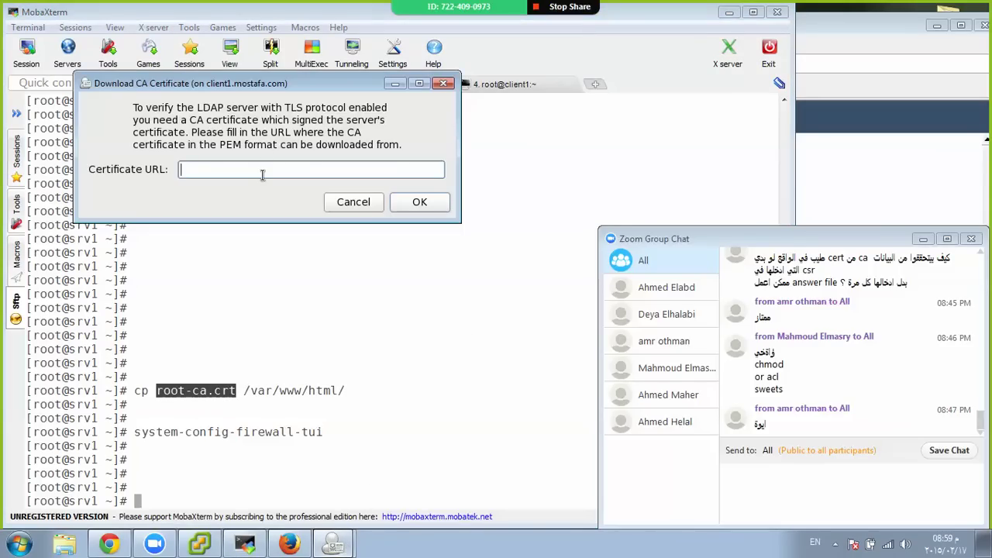
type("http://10.122.14.91/")
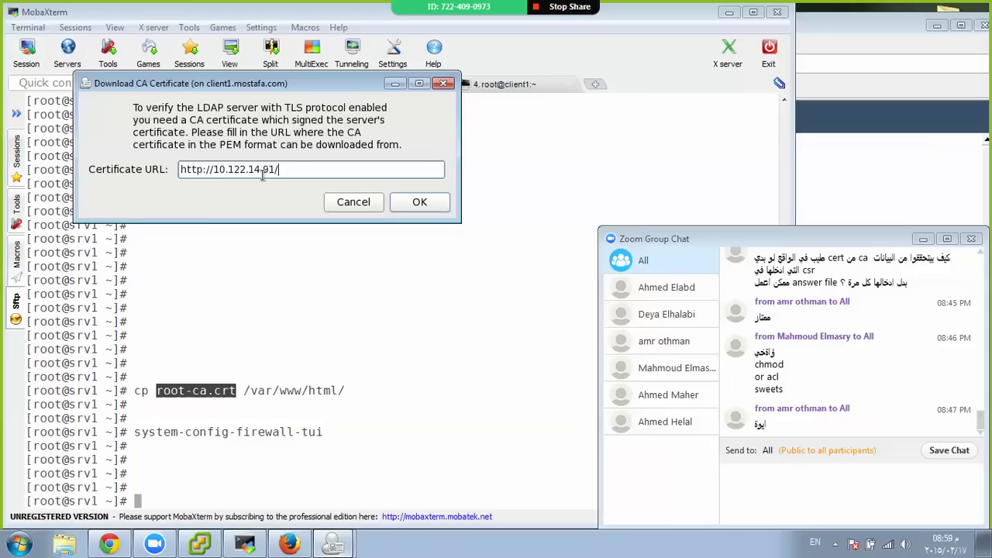
key("ctrl+v")
left_click(414, 203)
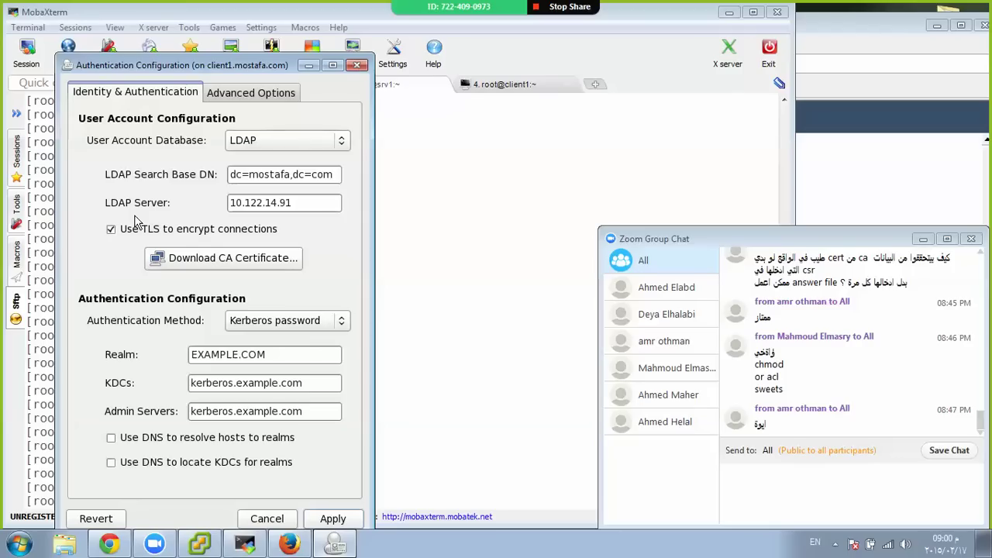
left_click(319, 521)
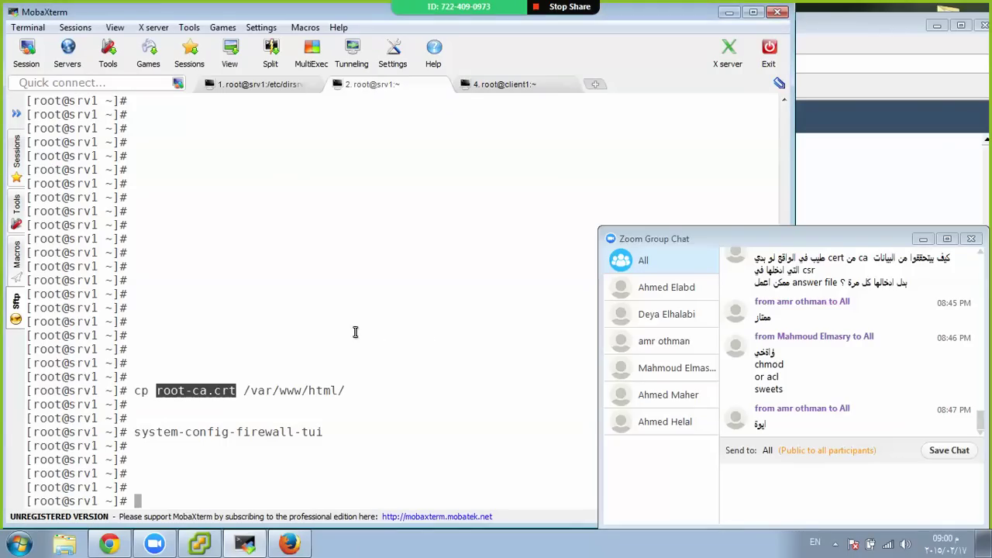
On client1, run getent passwd and highlight the mostafa account line
left_click(504, 84)
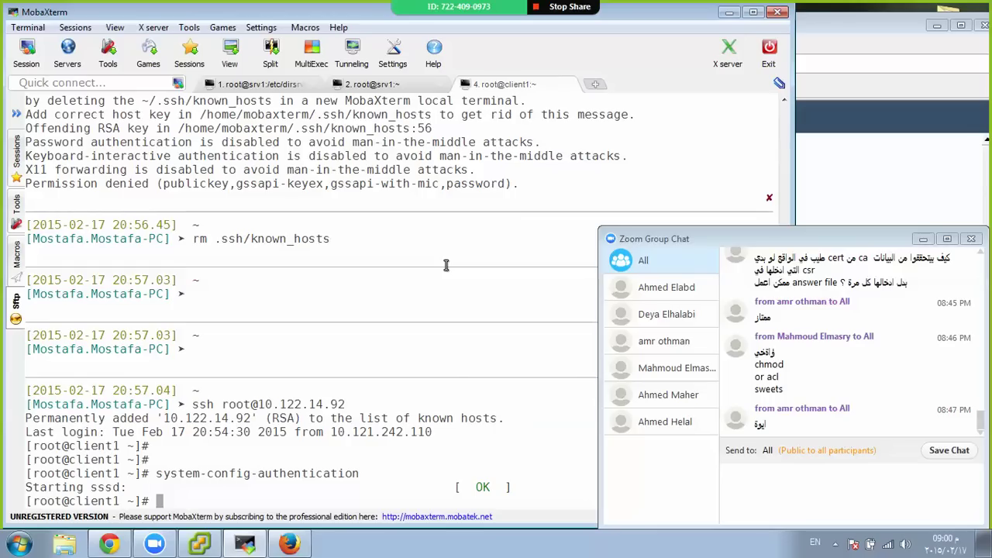
key("Return")
key("Return")
key("Return")
type("getn")
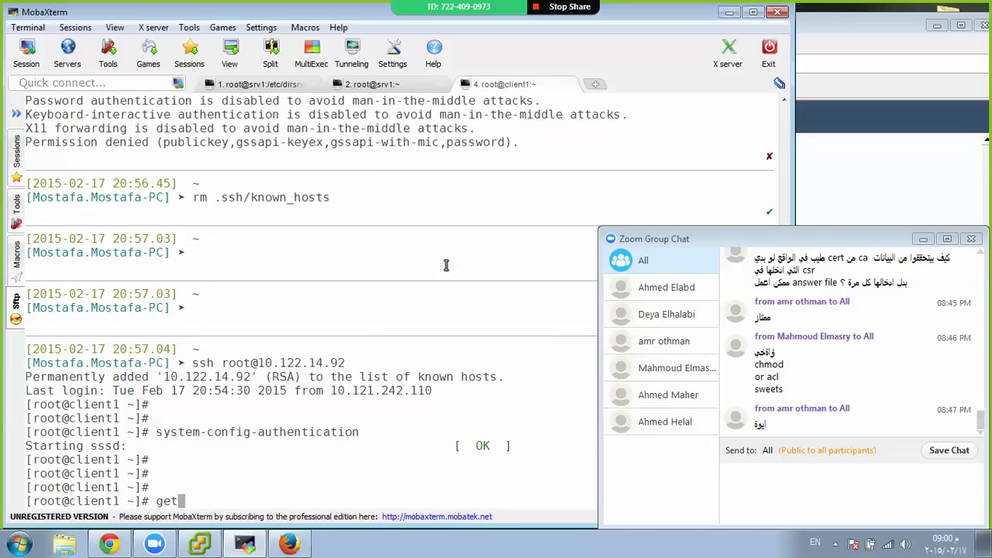
key("BackSpace")
type("en")
key("Tab")
key("Tab")
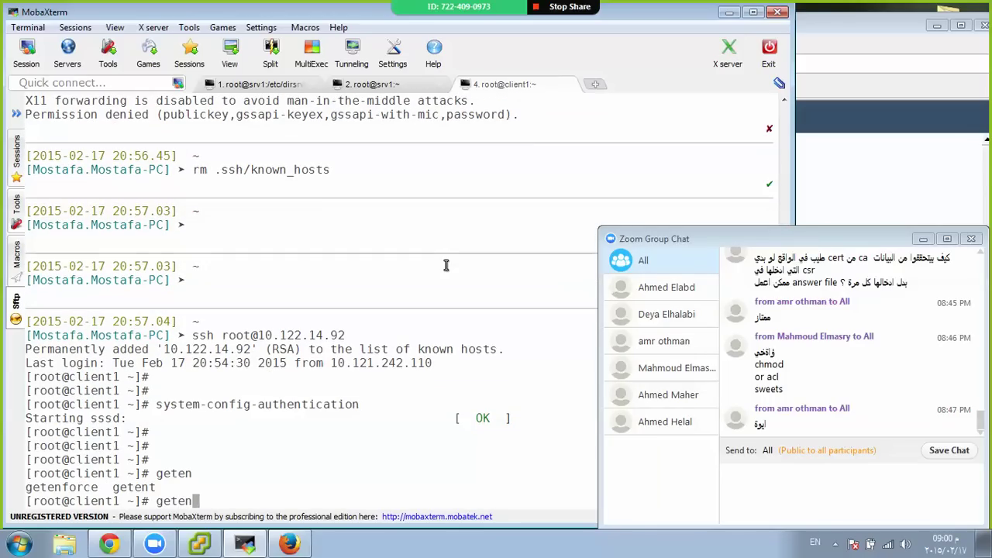
type("t passwd")
key("Return")
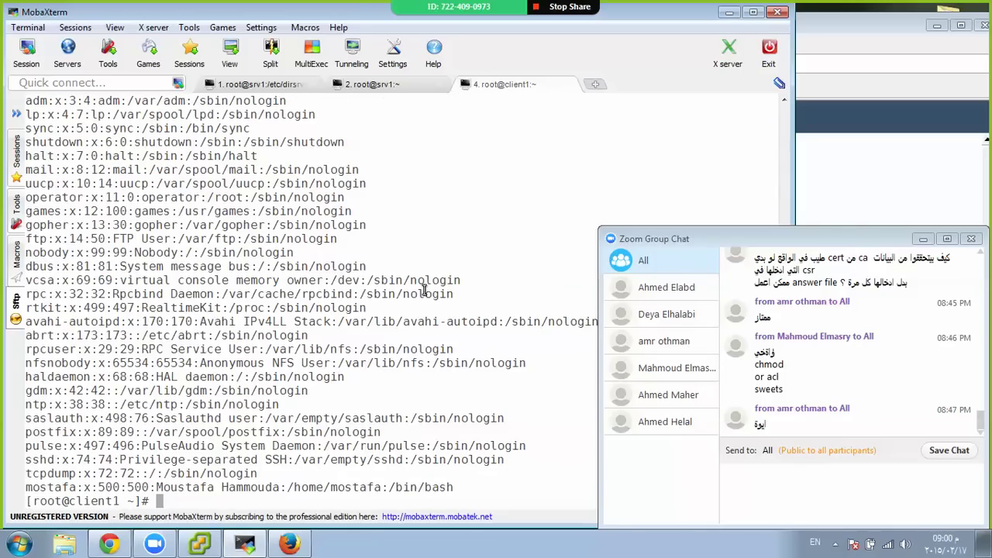
triple_click(242, 487)
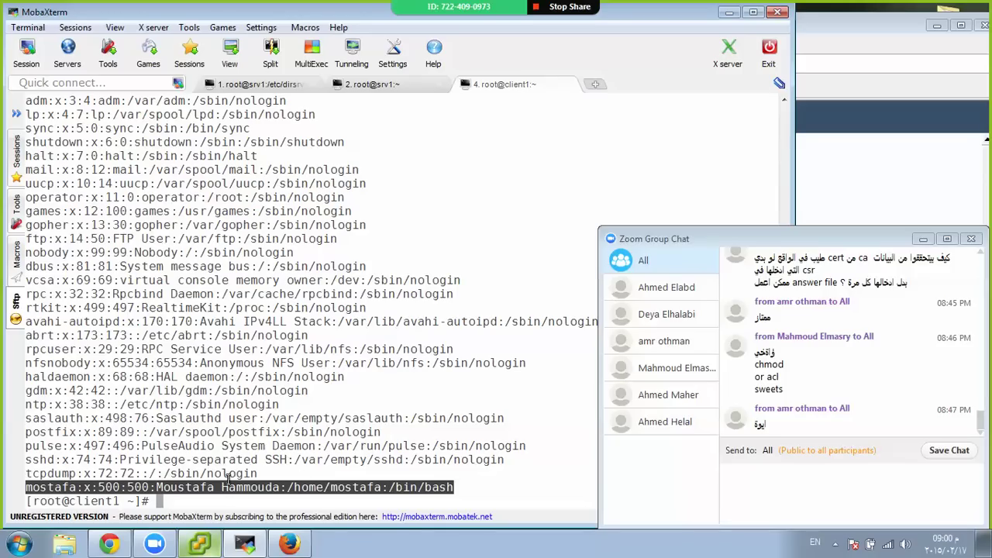
Browse slapd-srv1's command history, clear the line unrun, and switch to the second srv1 session
left_click(252, 86)
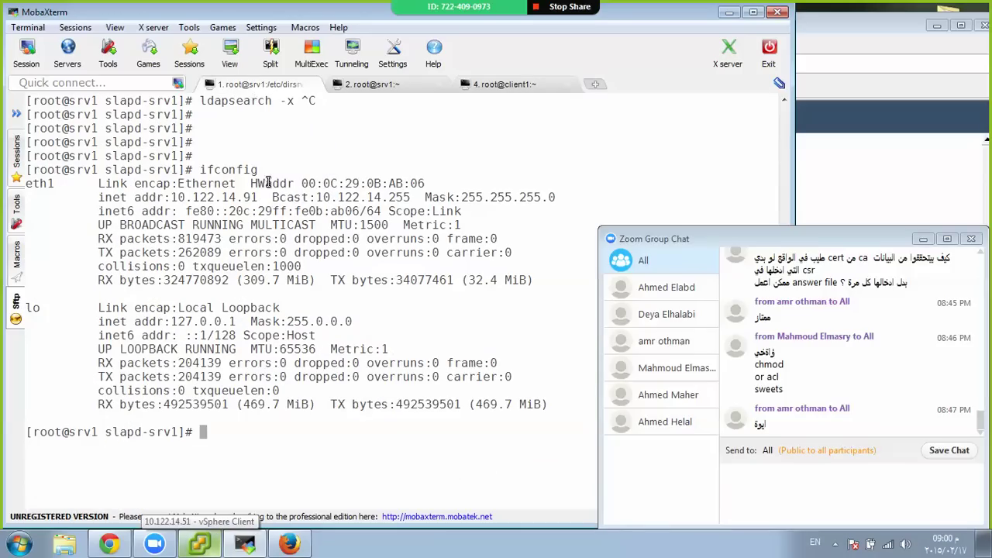
key("Up")
key("Up")
key("Up")
key("Up")
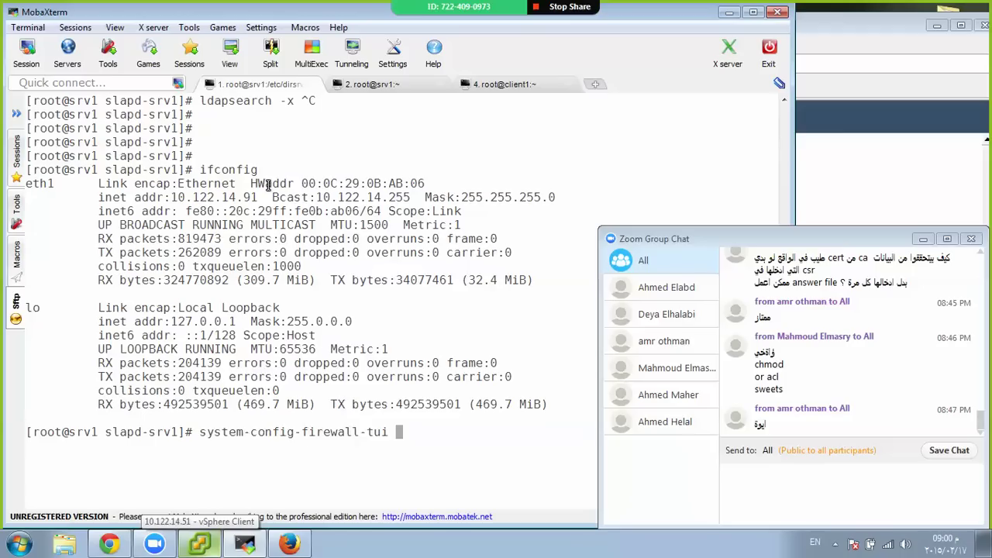
key("Up")
key("Up")
key("Down")
key("Down")
key("Down")
key("Down")
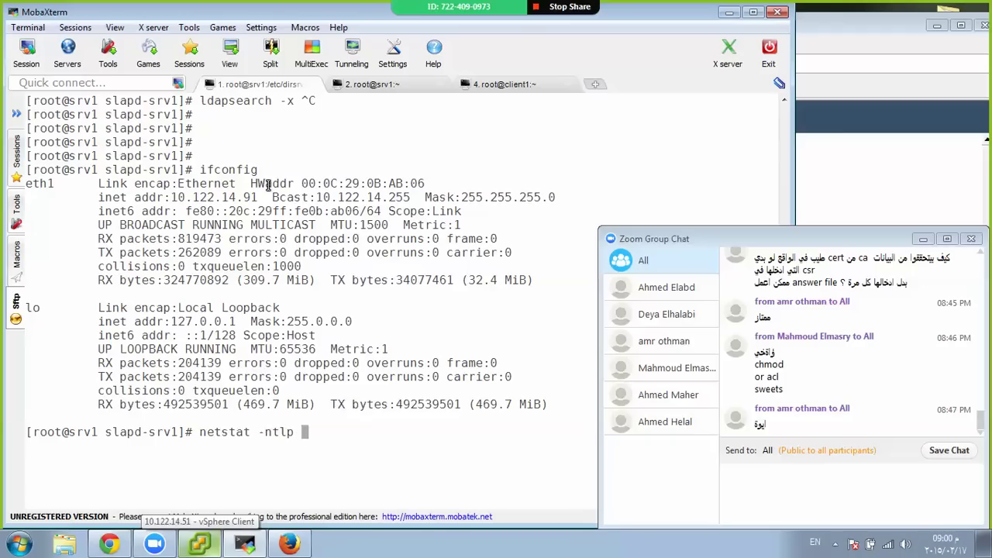
key("Up")
key("Up")
key("Up")
key("Up")
key("Up")
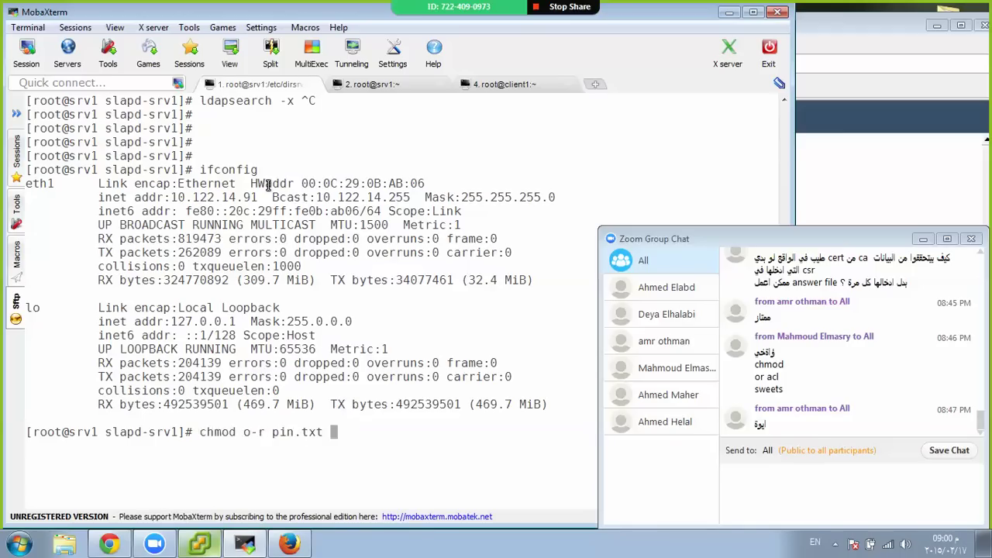
type("-lh pin")
key("Tab")
key("ctrl+u")
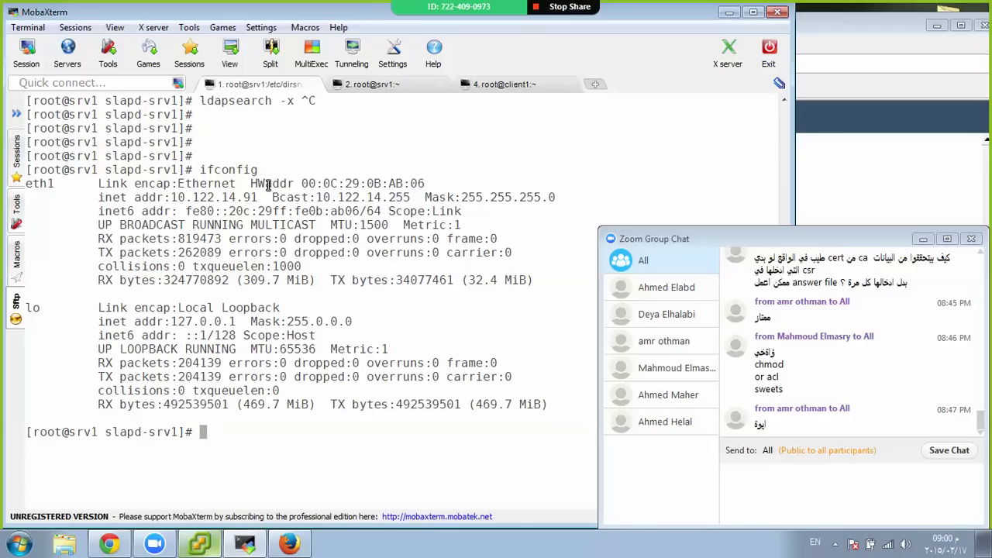
key("ctrl+Tab")
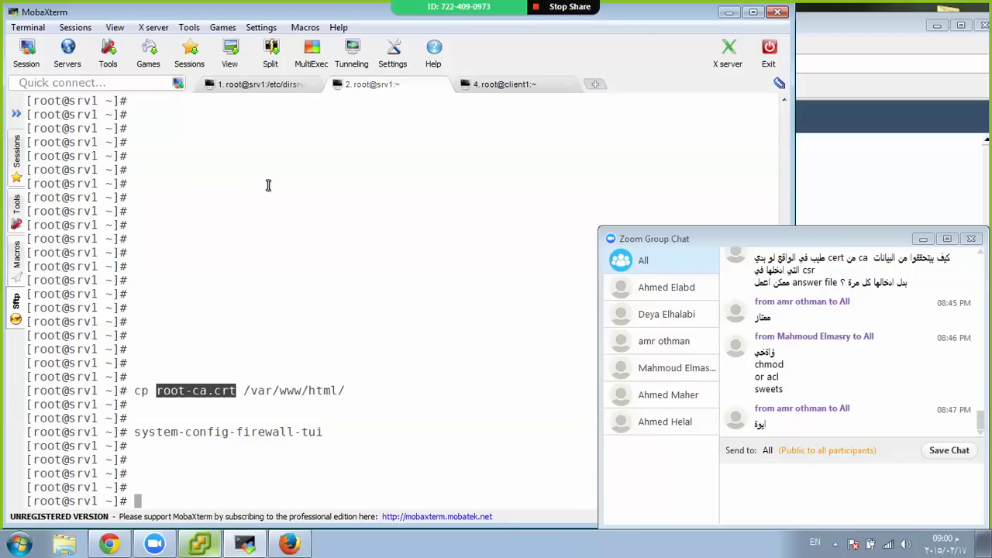
Launch 389-console on srv1, then return to the client1 session
type("389-console")
key("Return")
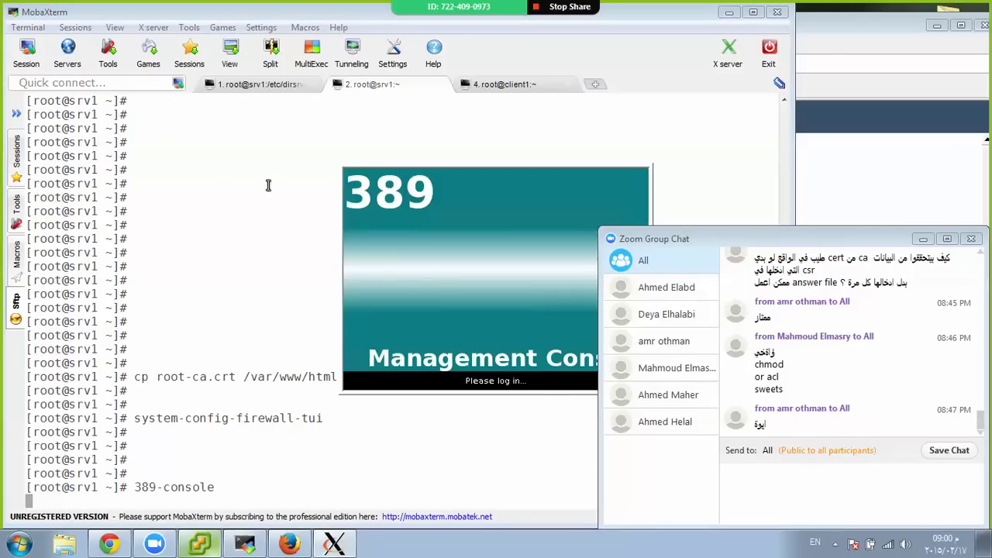
left_click(490, 87)
left_click(240, 341)
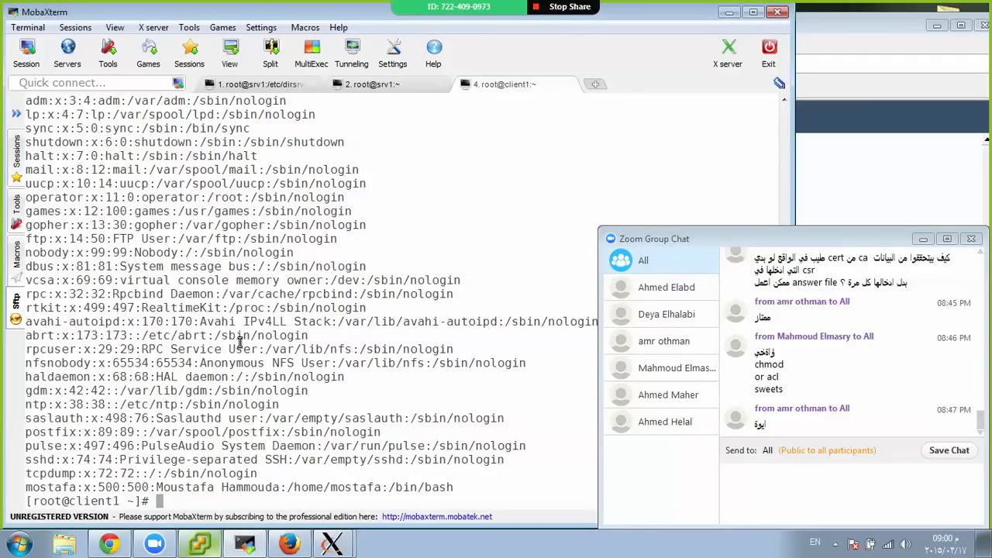
Run yum install openldap-clients on client1 and bring up the 389 Management Console Login window
type("ldattach")
key("BackSpace")
key("BackSpace")
key("BackSpace")
key("BackSpace")
key("BackSpace")
key("BackSpace")
key("ctrl+c")
type("yum insta")
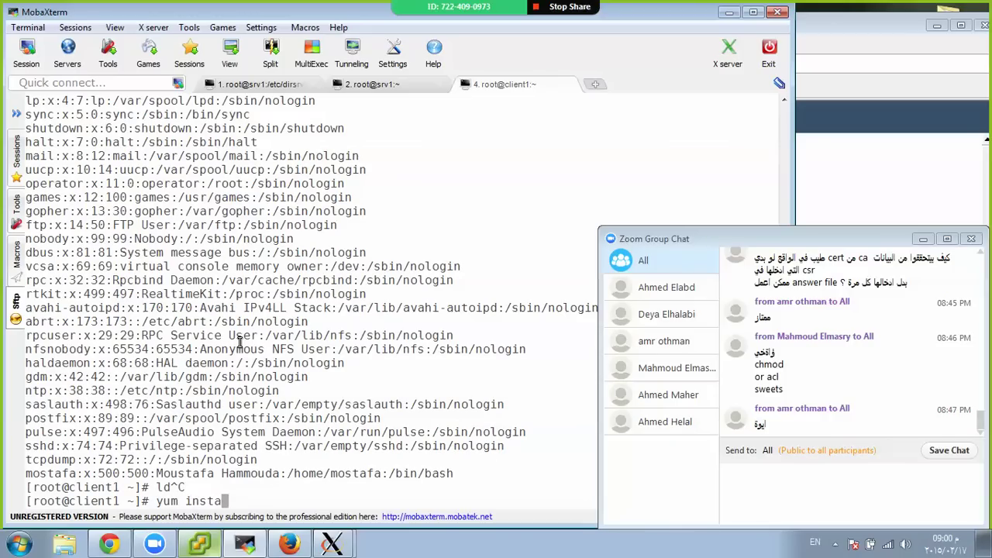
type("ll openlda")
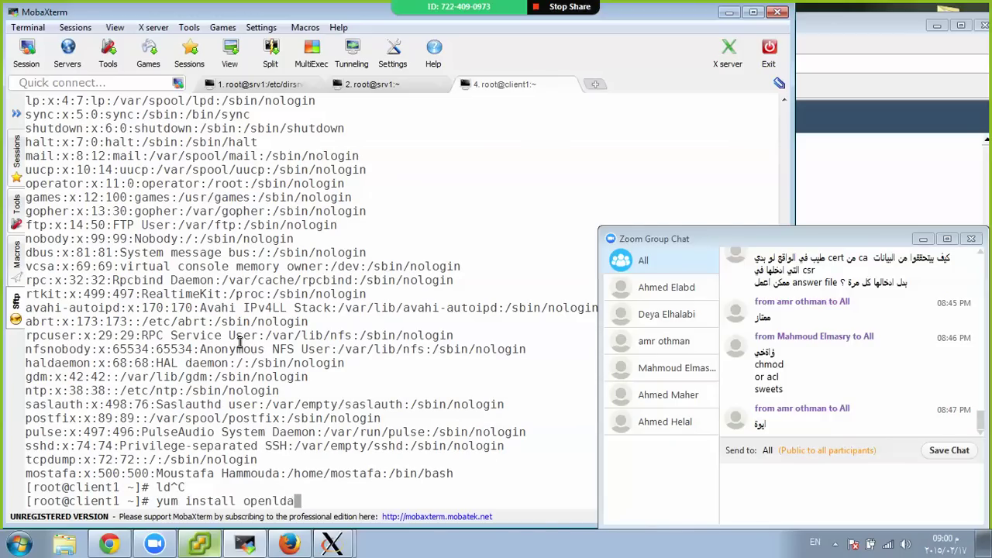
type("p")
type("-clients")
key("Return")
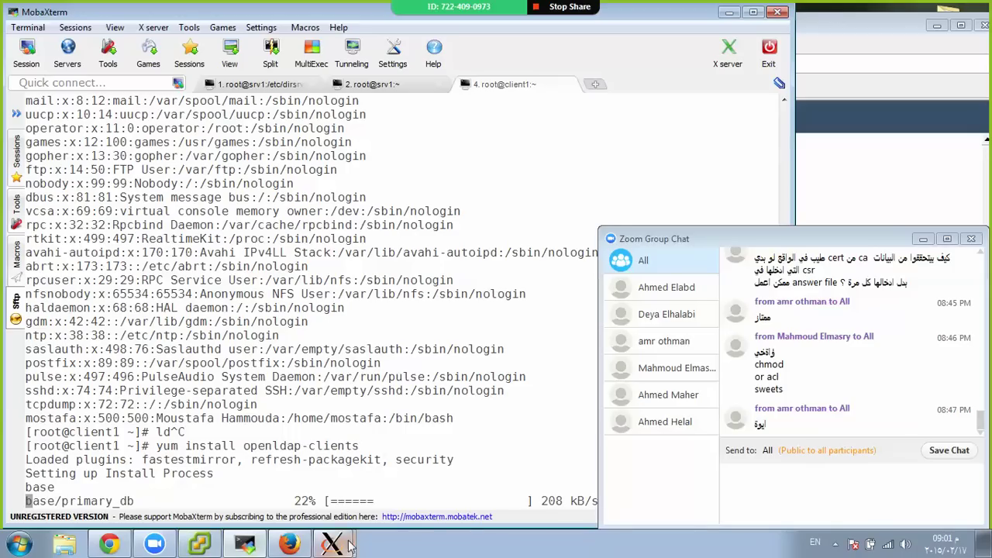
mouse_move(334, 543)
left_click(319, 511)
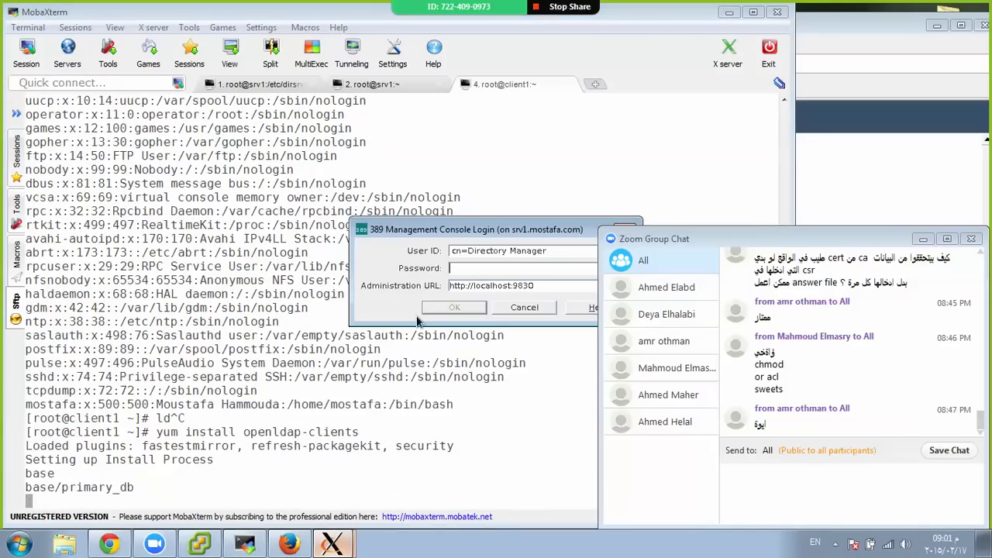
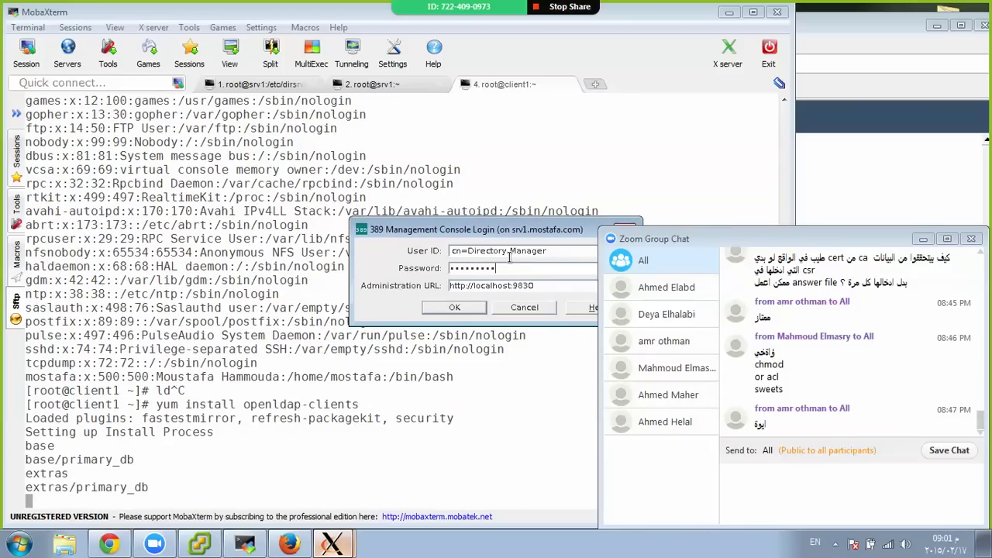
Log in to the 389 Management Console with the admin password and open srv1's Directory Server window
left_click(453, 307)
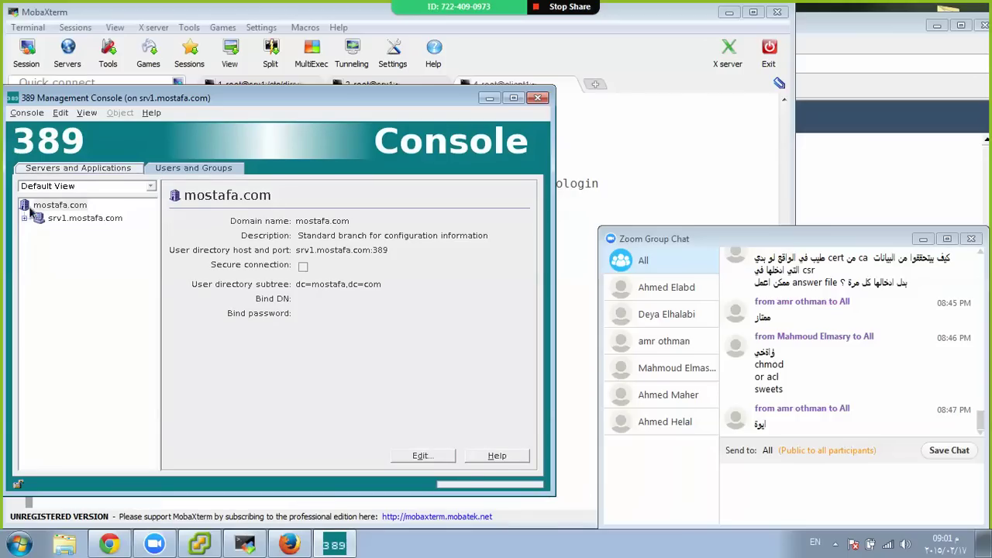
left_click(24, 219)
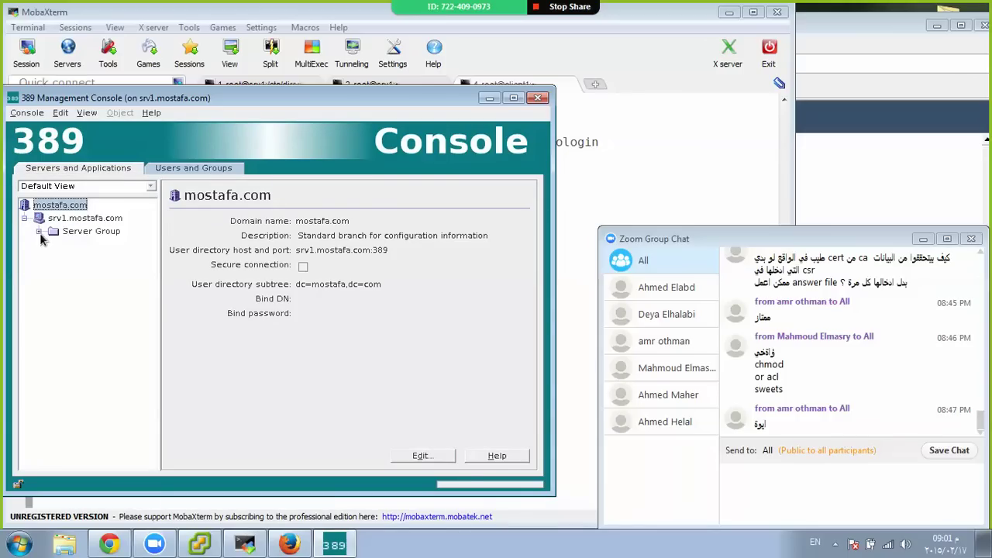
left_click(38, 231)
left_click(120, 261)
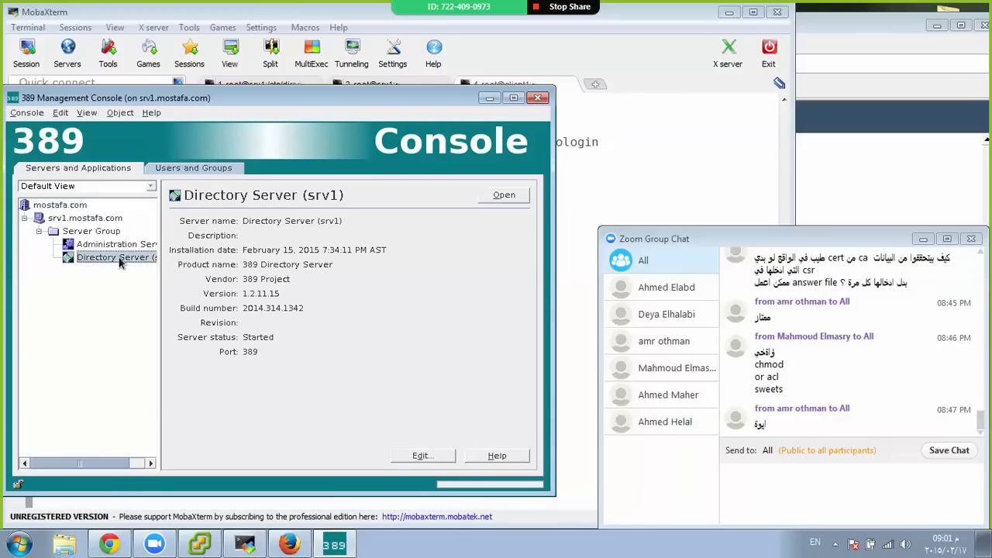
left_click(497, 195)
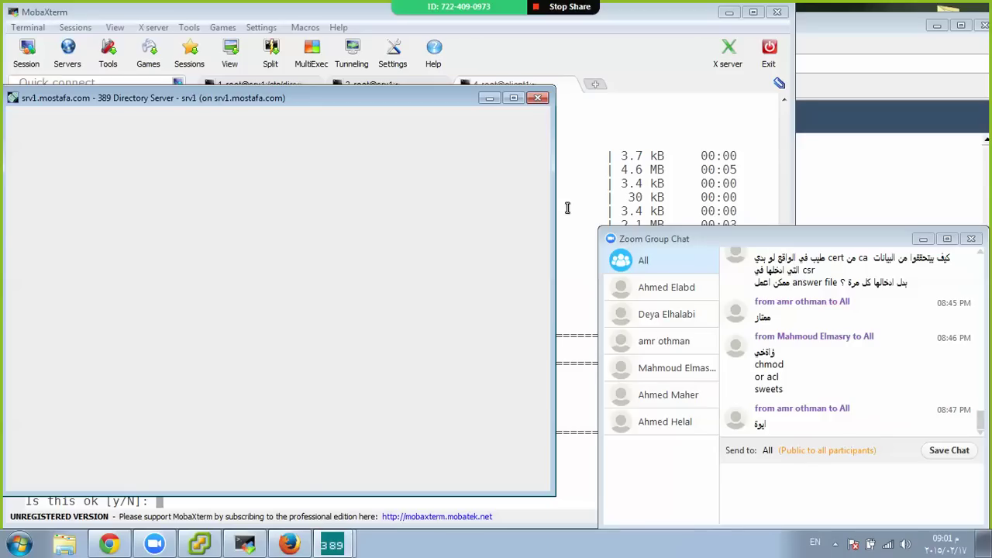
Answer y twice on client1 to confirm the openldap-clients install and key import
left_click(561, 183)
type("y")
key("Return")
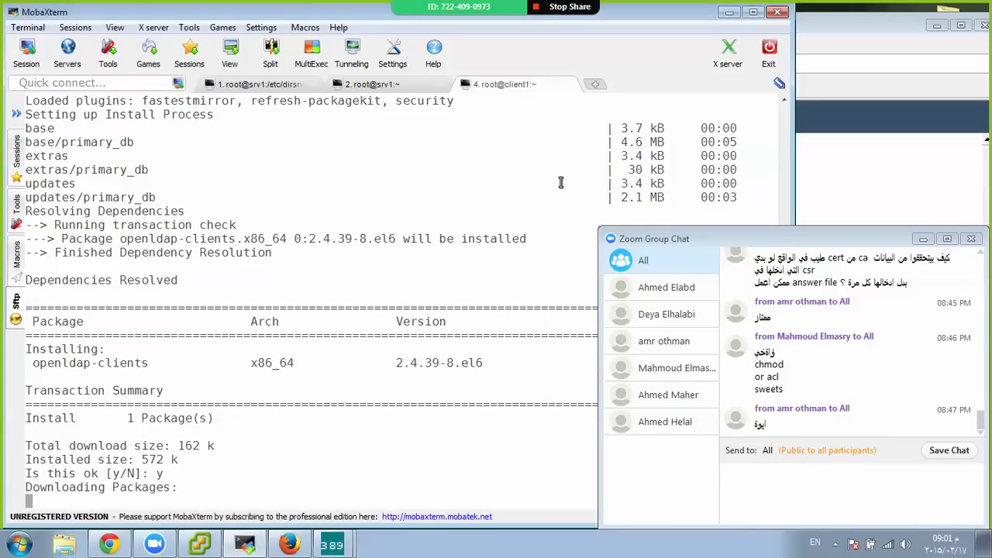
mouse_move(332, 545)
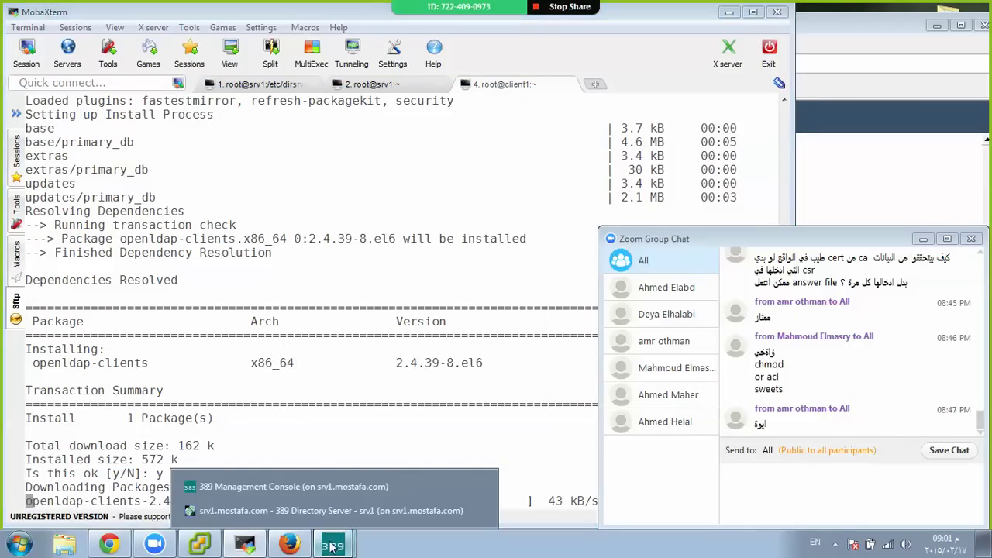
left_click(294, 511)
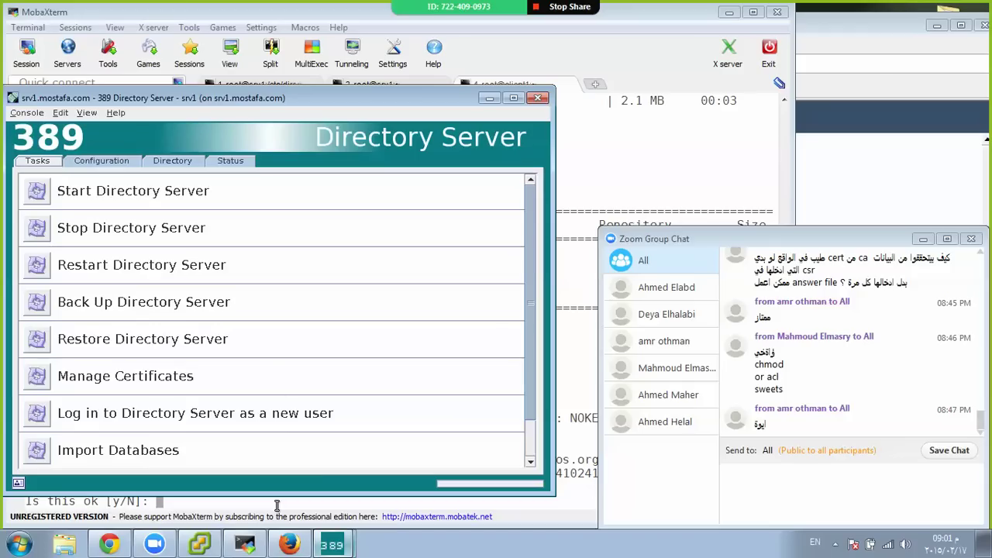
left_click(596, 355)
type("y")
key("Return")
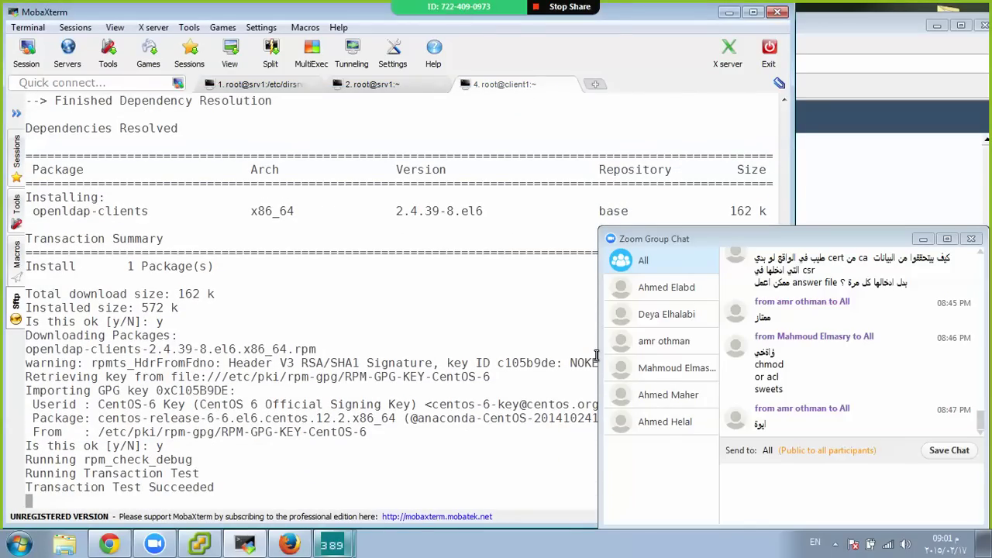
View the People users in the mostafa suffix on the Directory tab, then close the window
mouse_move(333, 545)
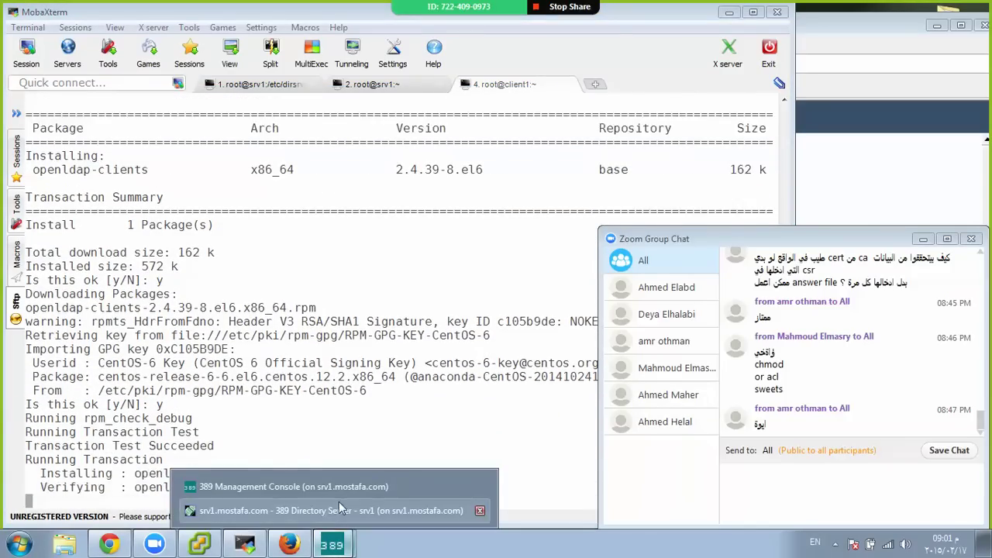
left_click(308, 511)
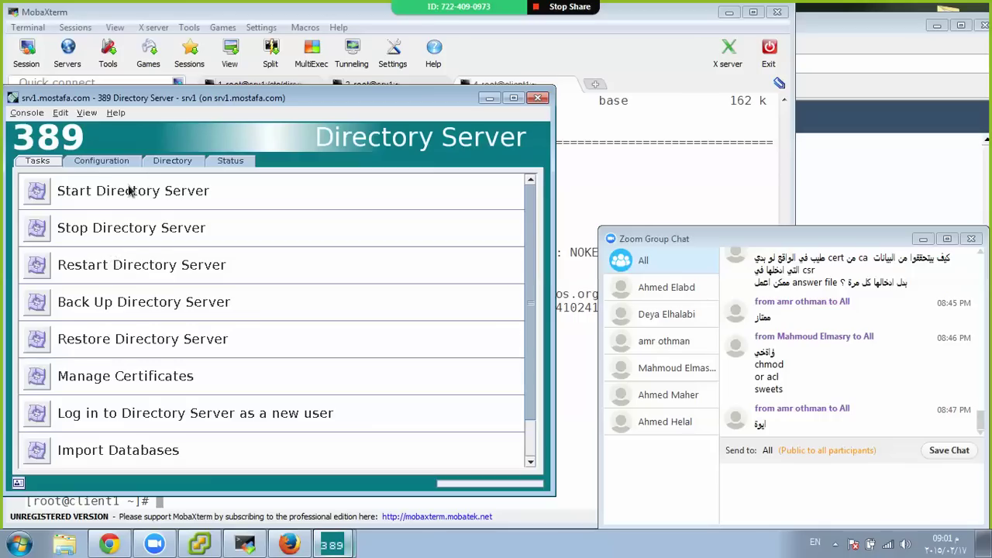
left_click(172, 160)
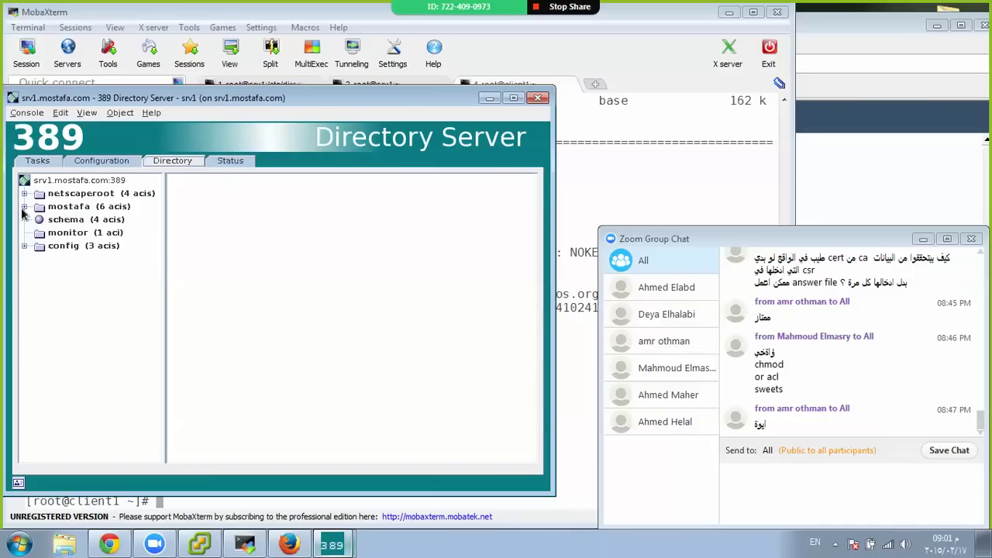
left_click(24, 207)
left_click(77, 232)
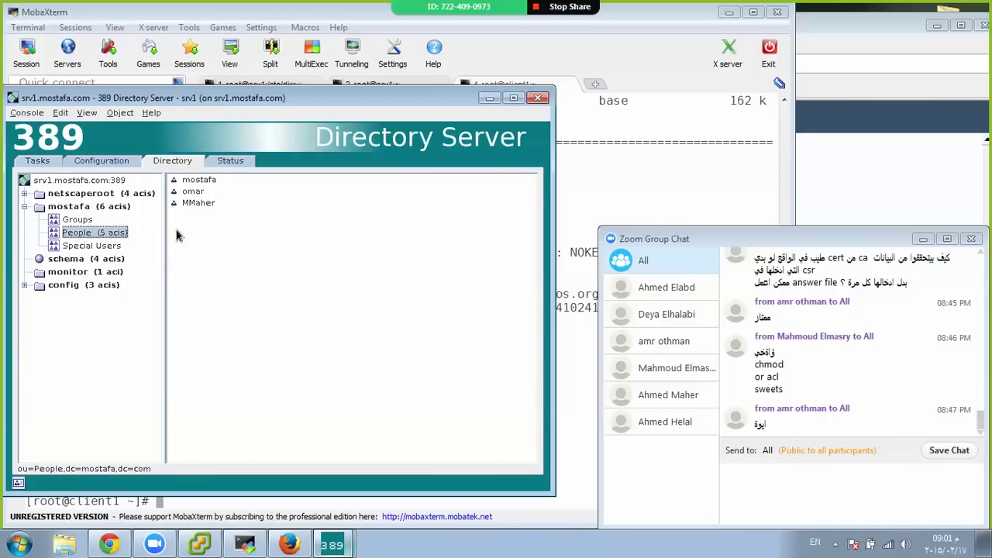
left_click(545, 98)
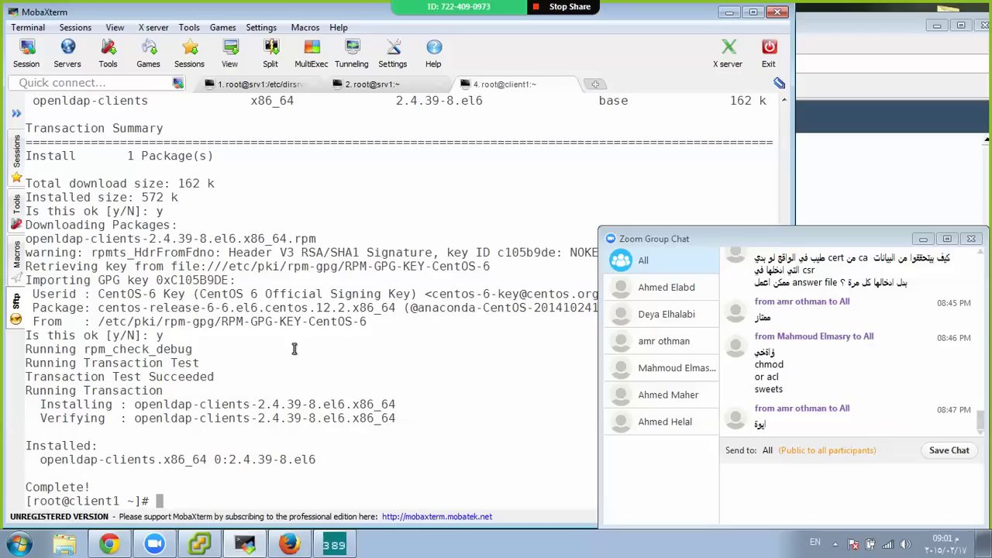
Open /etc/openldap/ldap.conf in vim on client1
type("ldap")
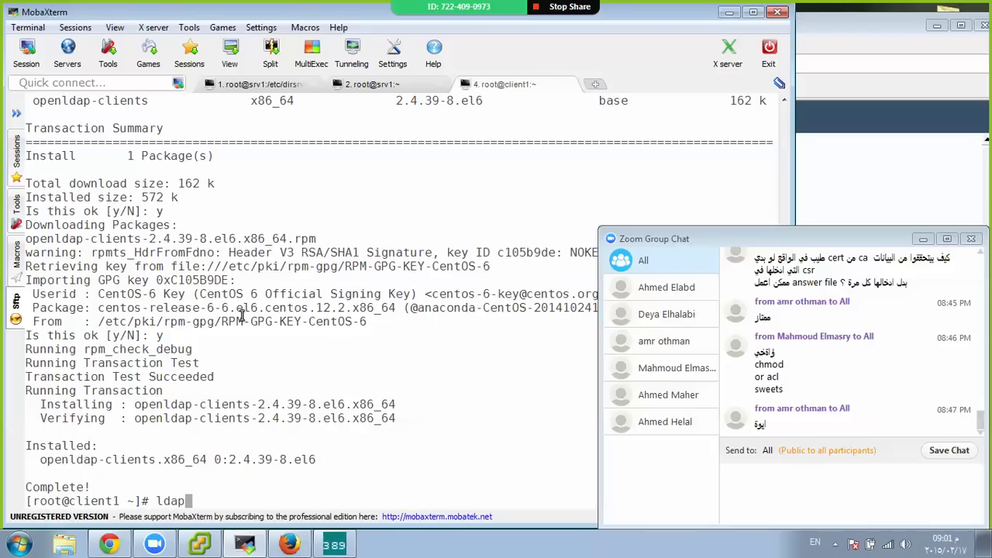
key("BackSpace")
key("BackSpace")
key("BackSpace")
key("BackSpace")
type("vim /etc/openldap/ldap.conf")
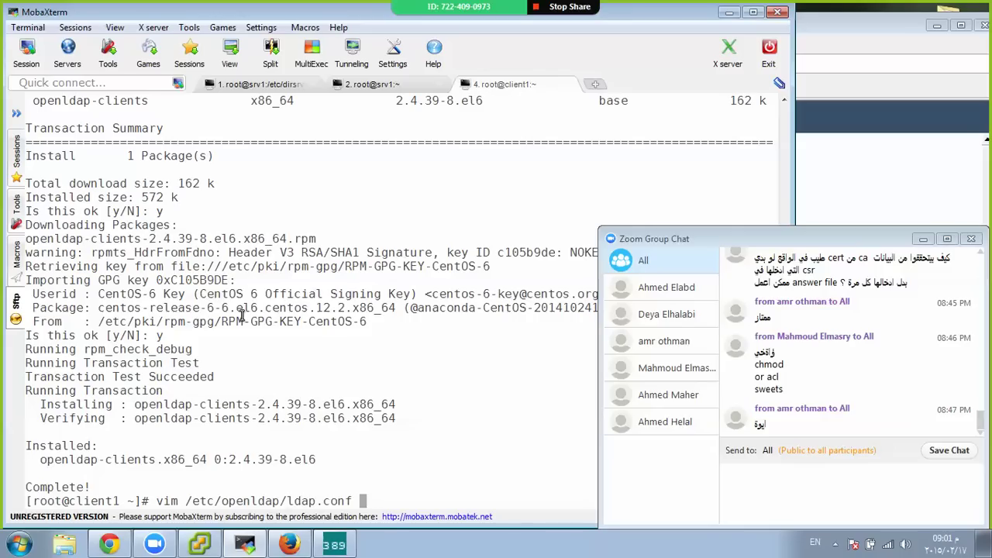
key("Return")
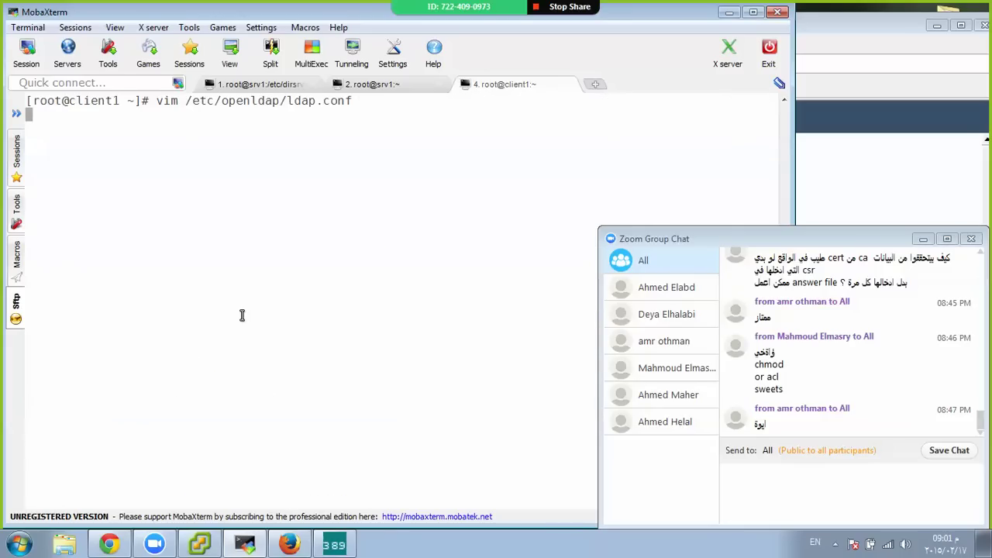
Duplicate the TLS_CACERTDIR line as TLS_CACERT /etc/openldap/cacerts and save with :wq
key("Down")
key("Down")
key("Down")
key("Down")
key("Down")
key("Down")
key("Down")
key("Down")
key("Down")
key("Down")
key("Down")
key("Down")
key("Down")
key("Down")
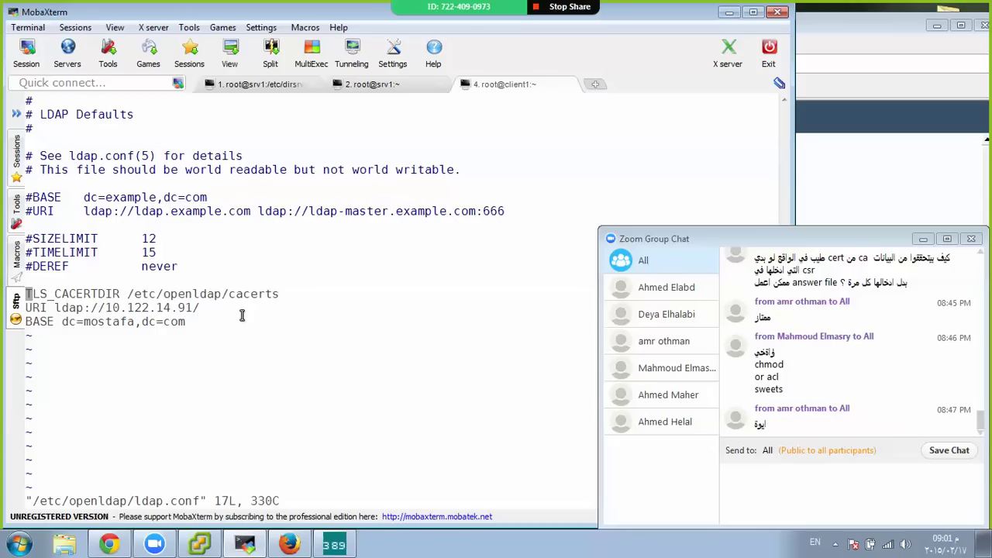
key("y")
key("y")
key("p")
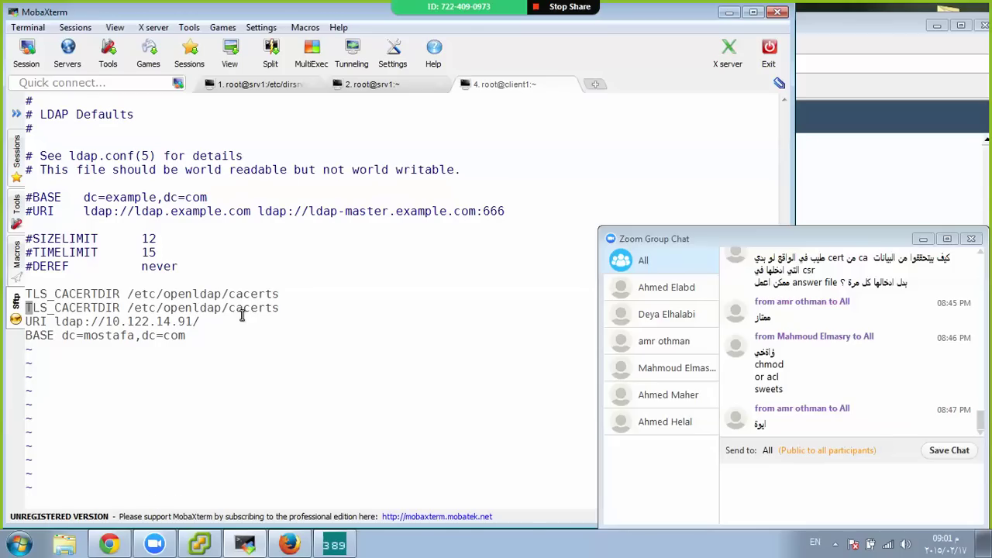
key("Right")
key("Right")
key("Right")
key("Right")
key("Right")
key("Right")
key("Right")
key("Right")
key("Right")
key("Right")
key("Right")
key("Right")
key("Right")
key("i")
key("BackSpace")
key("BackSpace")
key("BackSpace")
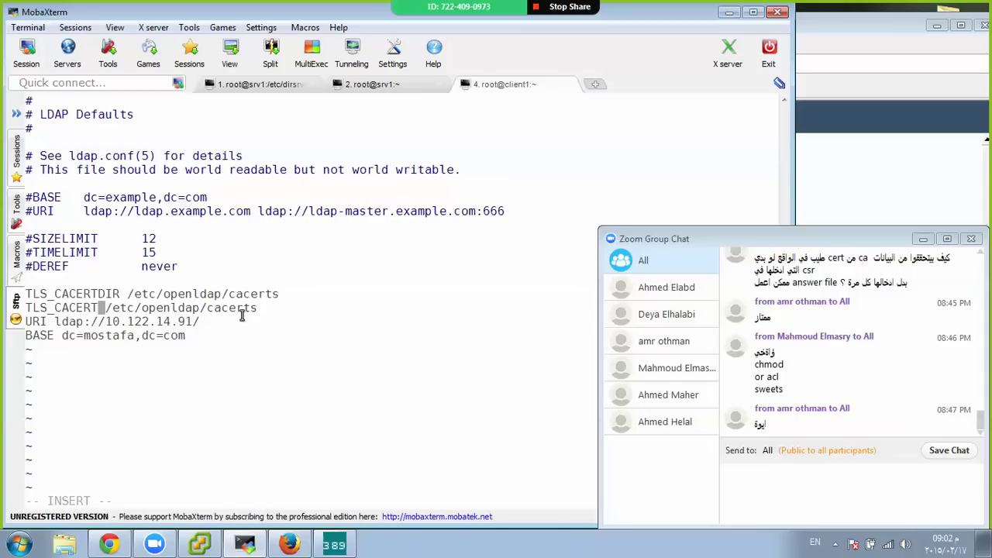
key("Escape")
type(":wq")
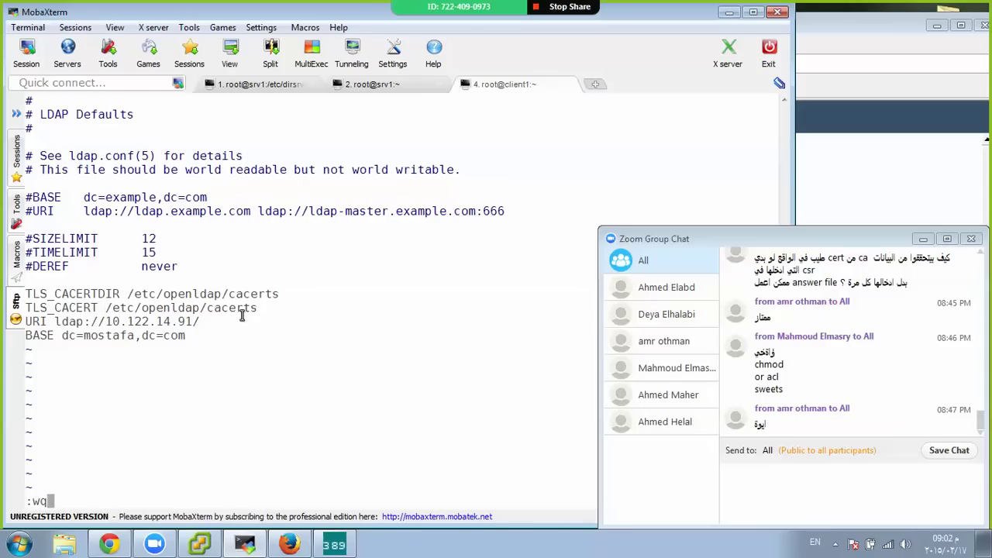
key("Return")
type("ls /etc/")
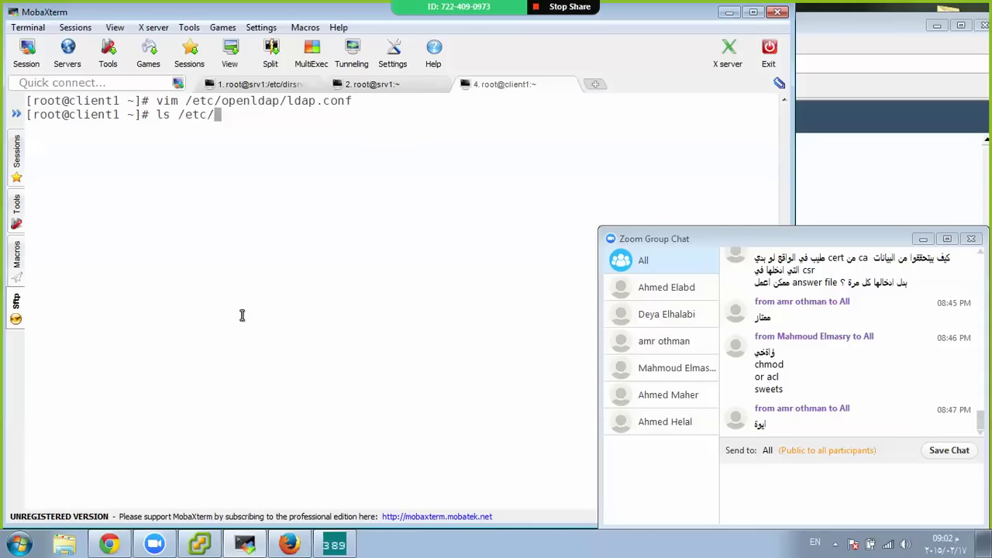
type("ope")
List /etc/openldap/cacerts (authconfig_downloaded.pem, e40222ca.0), then switch to the srv1 session
key("Tab")
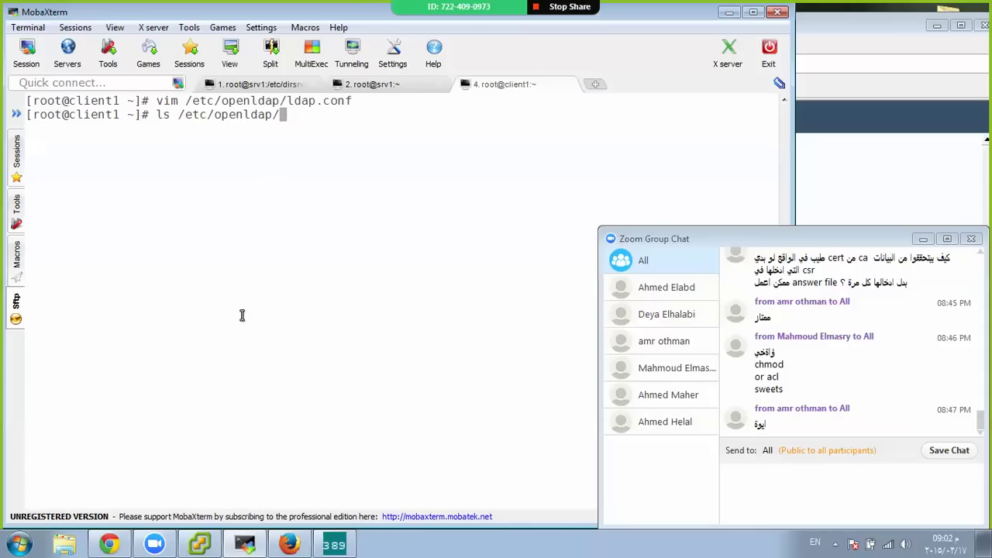
key("Tab")
key("Tab")
type("ca")
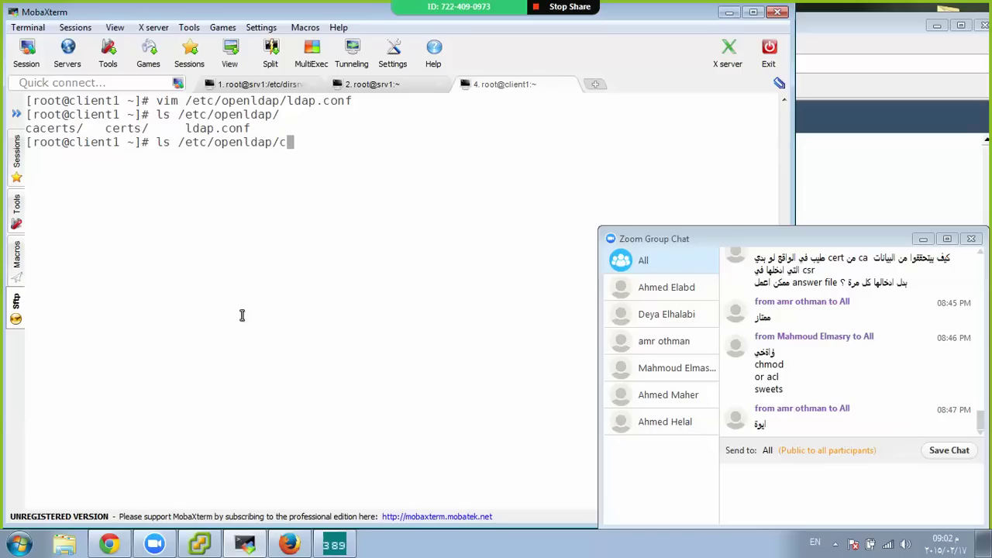
key("Tab")
key("Tab")
key("Tab")
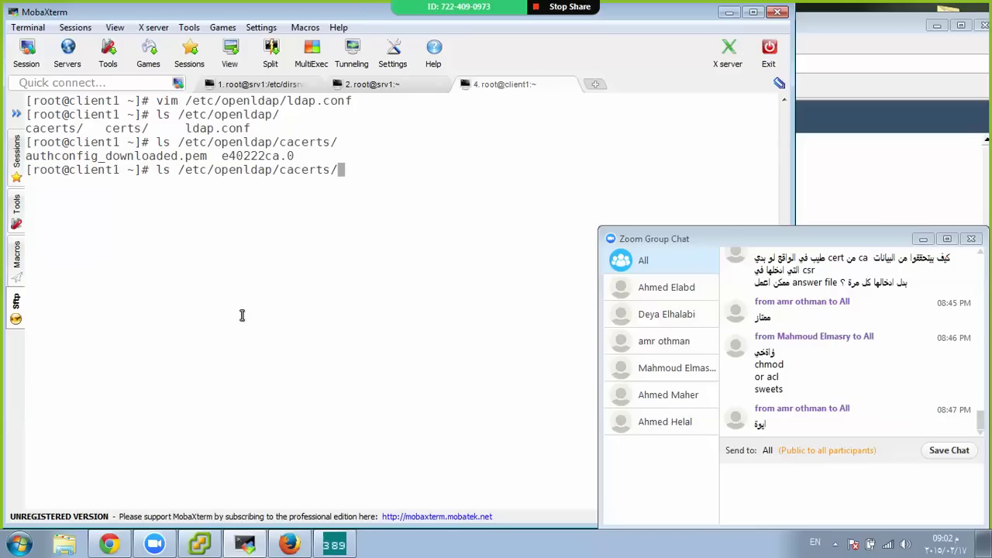
key("ctrl+c")
key("ctrl+c")
key("ctrl+c")
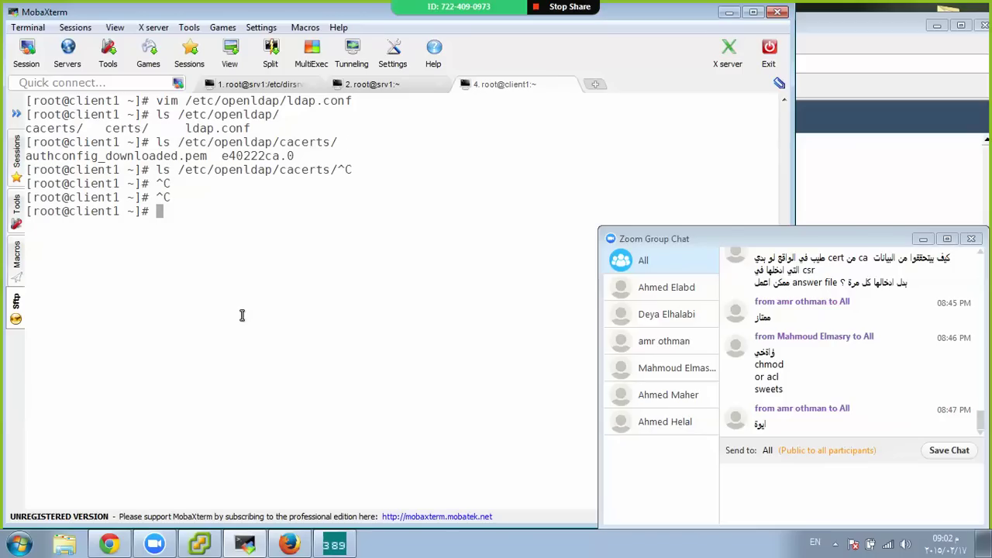
key("ctrl+Tab")
key("ctrl+Tab")
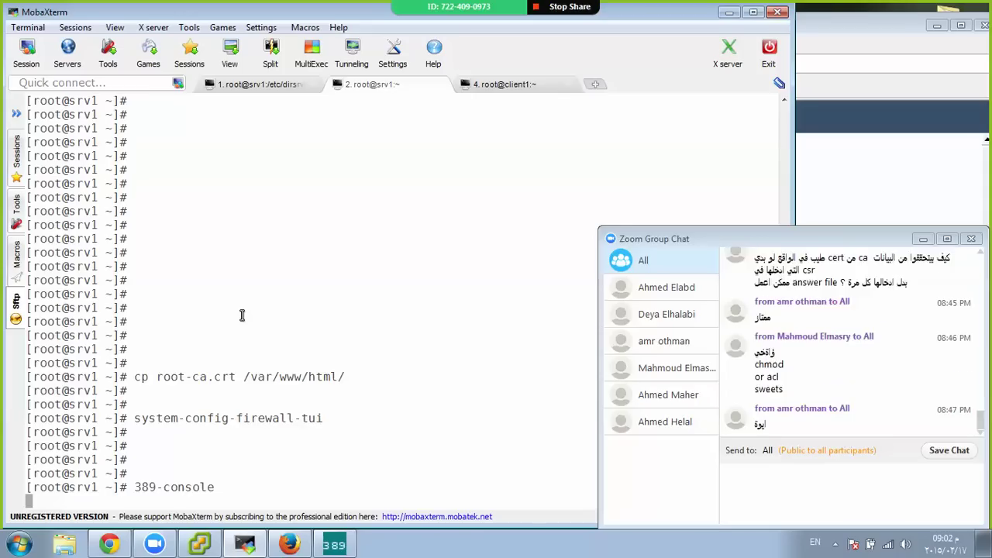
Go to srv1's home directory and list its files
key("ctrl+shift+Tab")
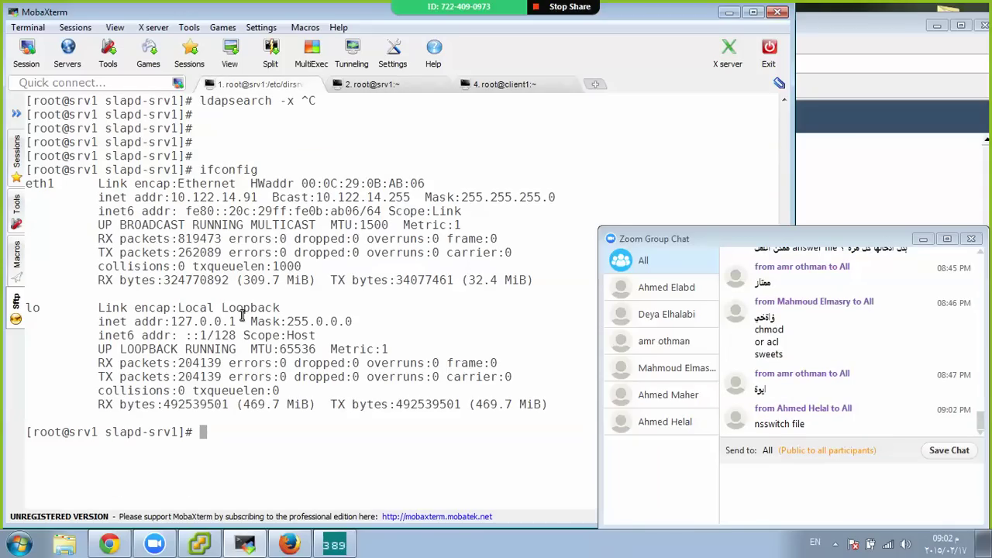
type("cd")
key("Return")
type("ls")
key("Return")
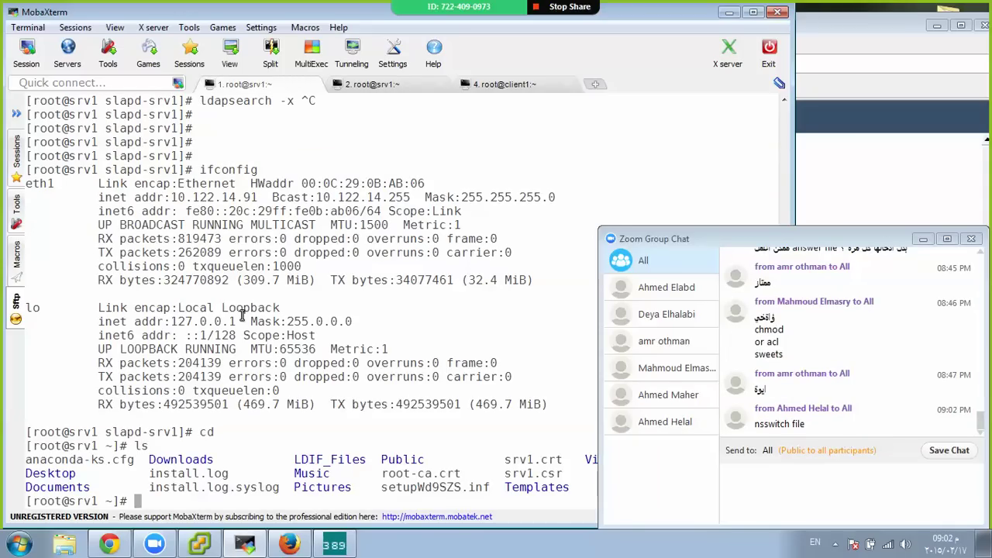
key("ctrl+l")
type("ls")
key("Return")
Copy root-ca.crt to 10.122.14.92:/root/ with scp, accepting the host key and password
type("scp")
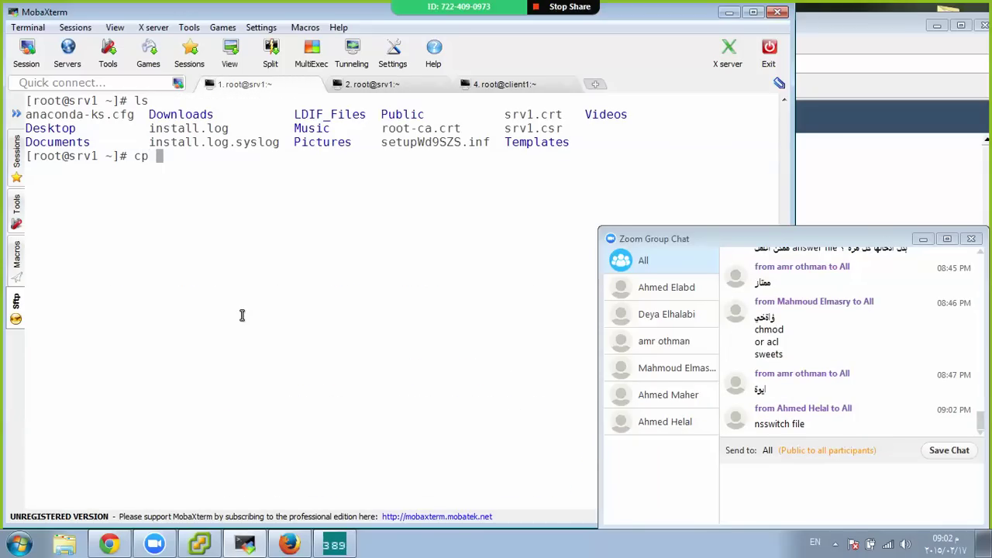
key("BackSpace")
key("BackSpace")
key("BackSpace")
type("scp s")
key("BackSpace")
type("r")
key("Tab")
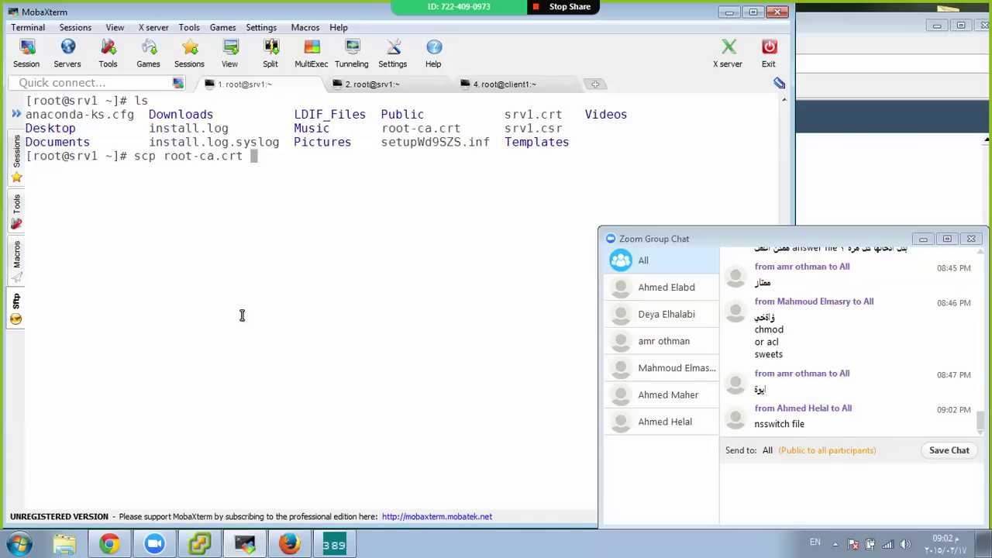
type("101")
type("122.14.9")
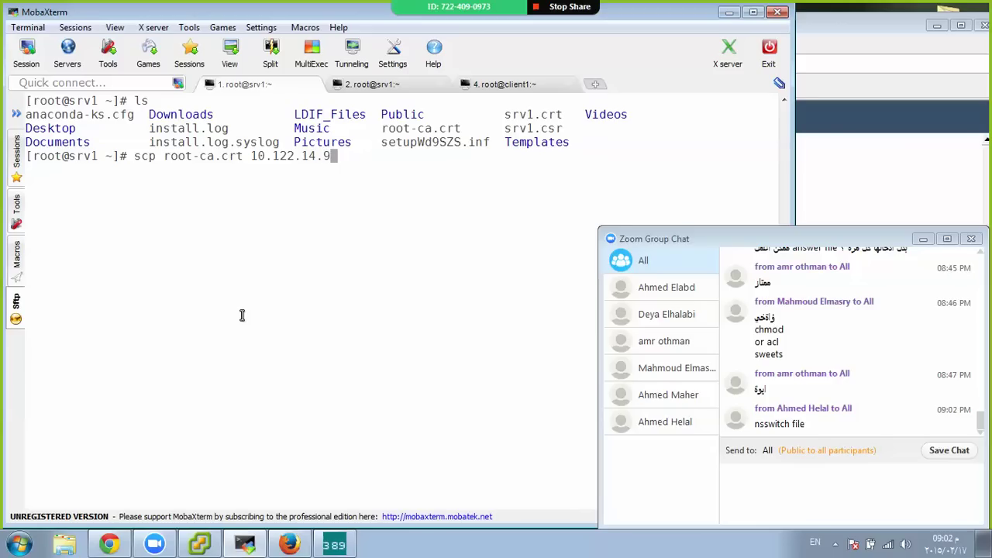
type("2:/root/")
key("Return")
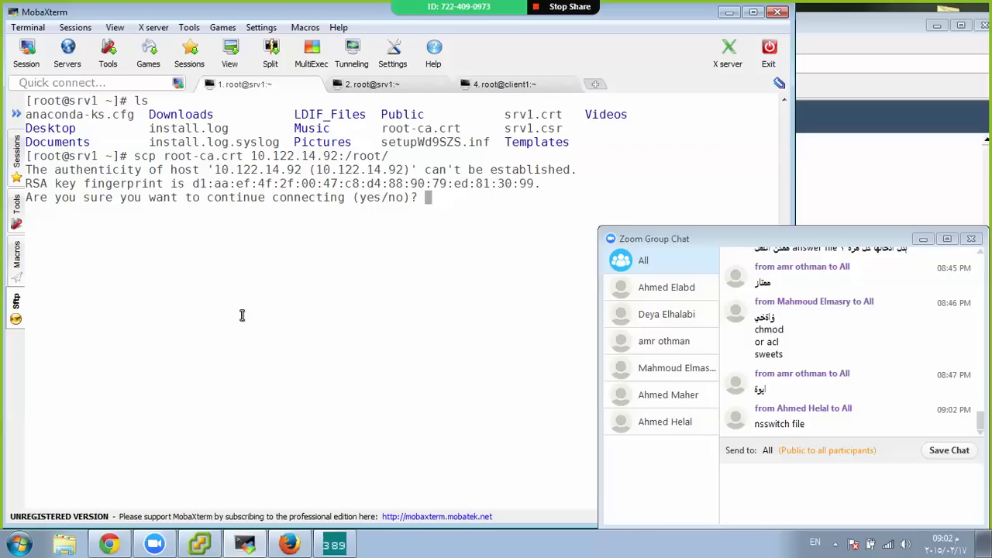
type("yes")
key("Return")
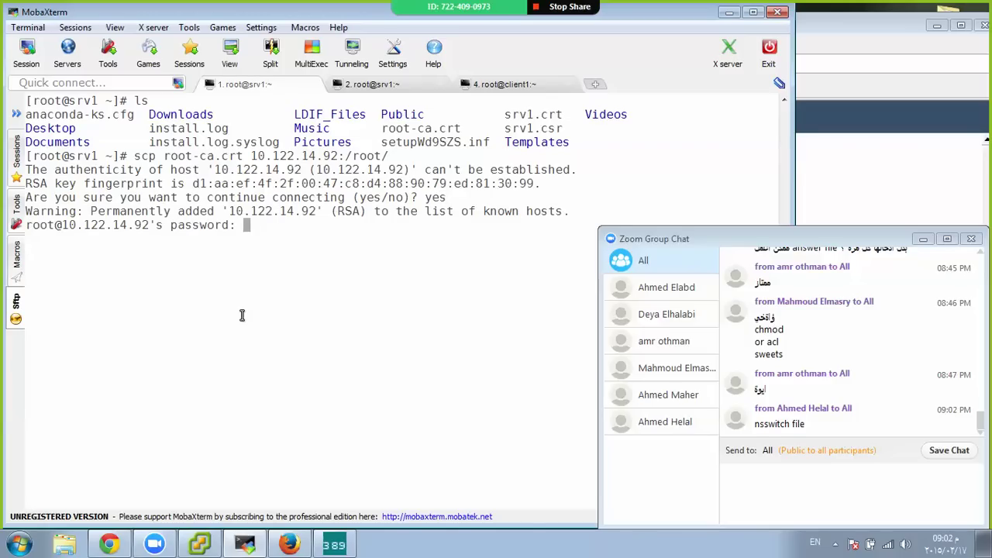
key("Return")
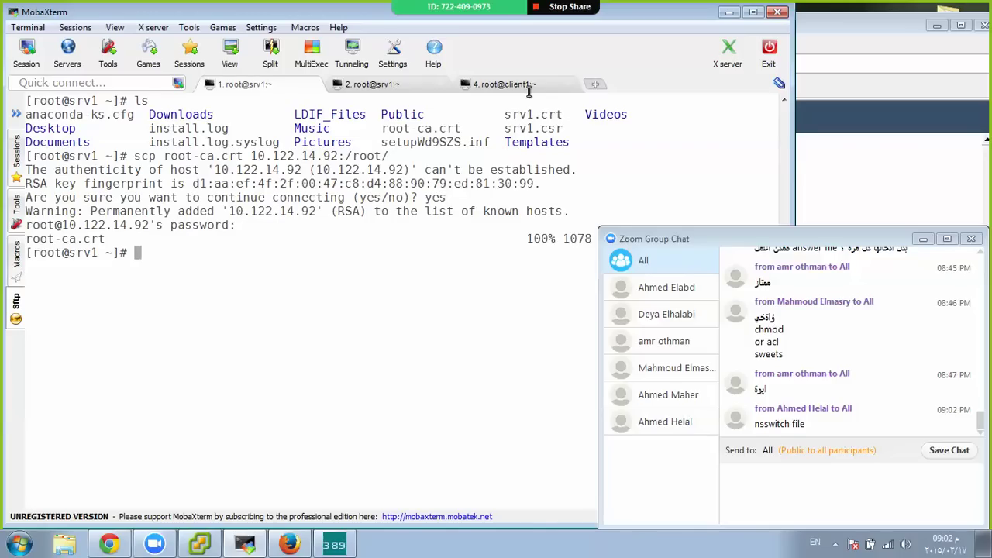
left_click(503, 87)
Copy root-ca.crt from client1's home folder into /etc/openldap/cacerts/
type("ls")
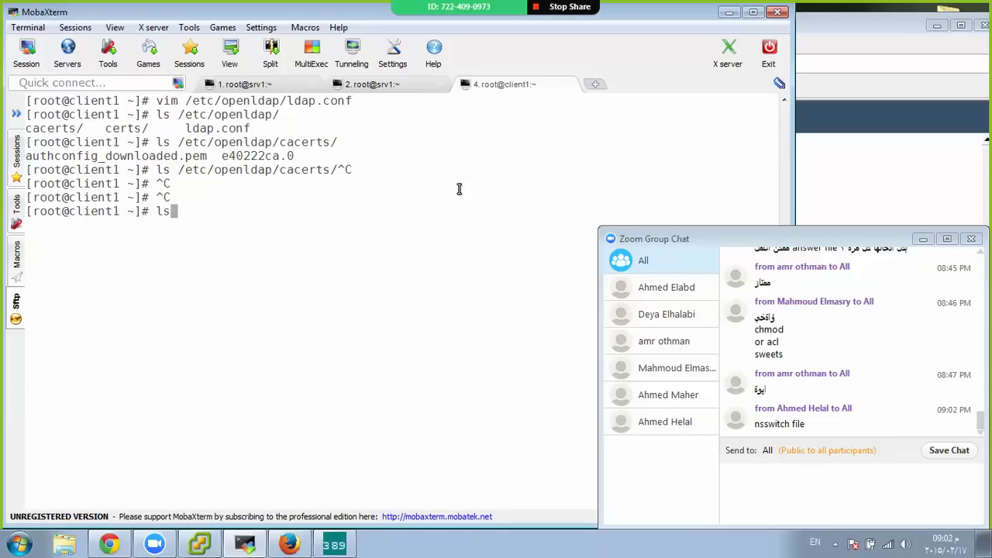
key("Return")
type("cp ")
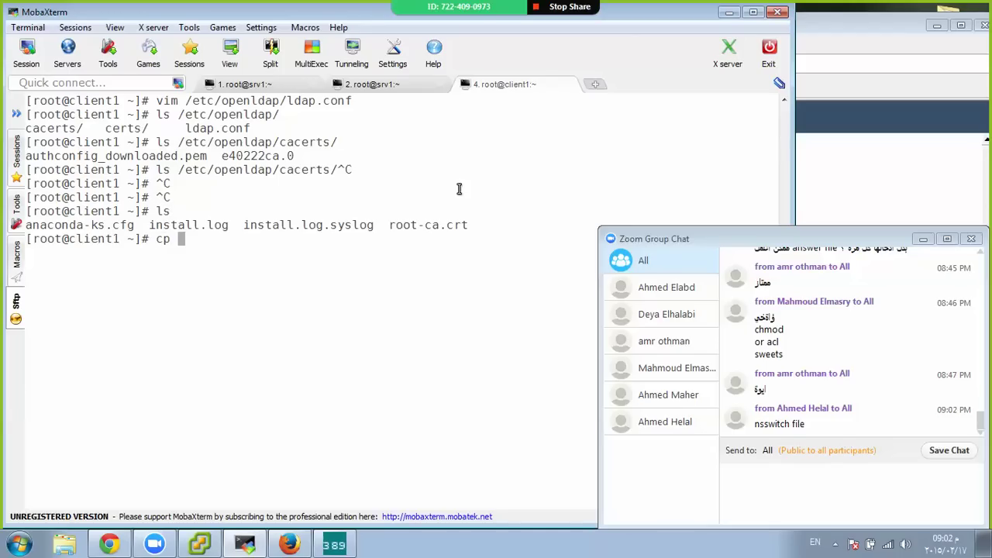
type("root-ca.crt /")
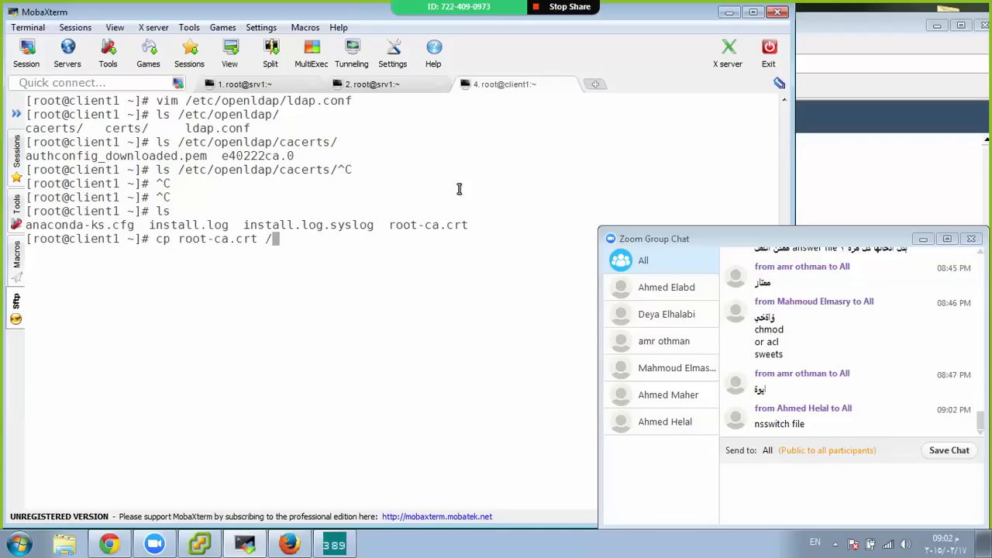
type("etc/openldap/cacerts/")
key("Return")
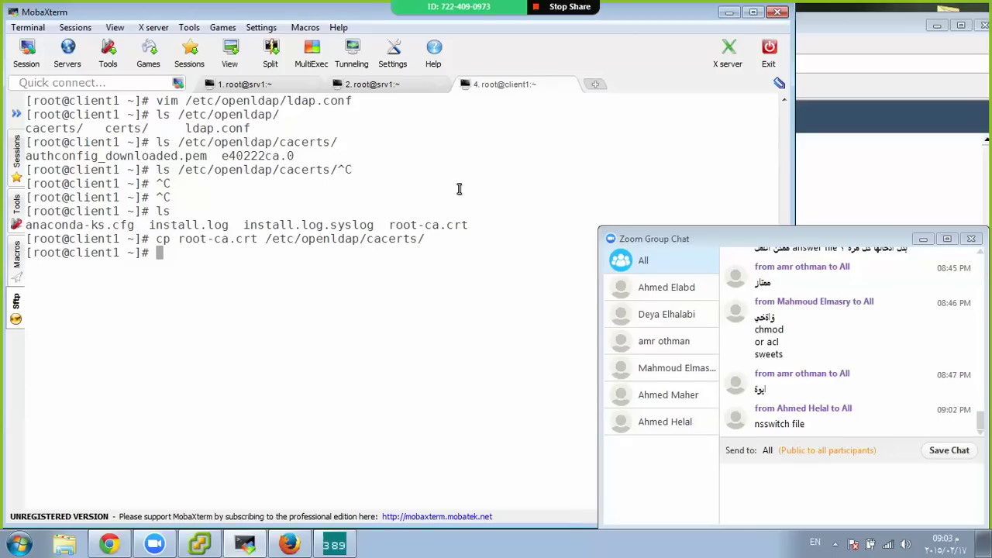
key("Return")
Confirm /etc/openldap/cacerts/root-ca.crt exists and copy that path from the output
type("ls /etc/openldap/cacerts/")
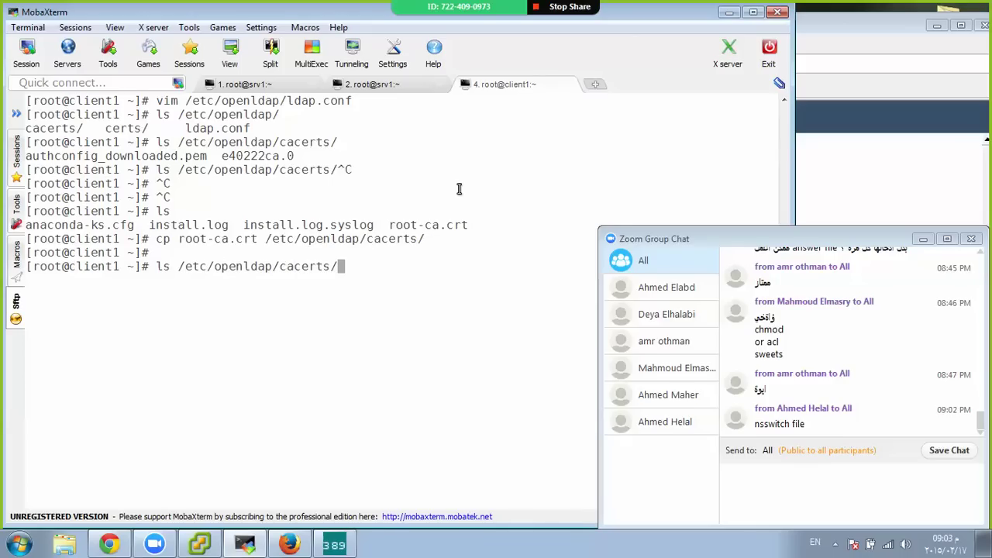
type("r")
key("Tab")
key("Return")
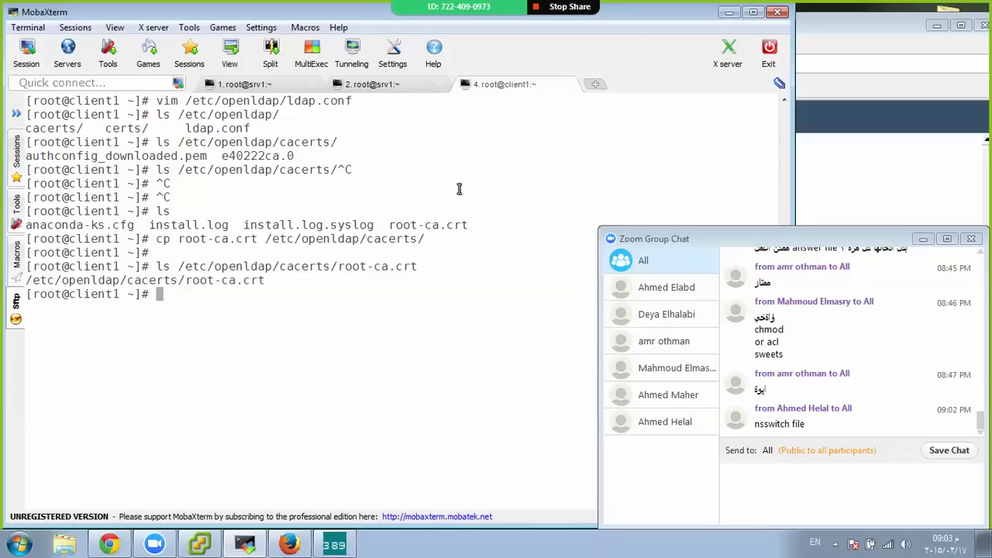
double_click(224, 281)
right_click(224, 284)
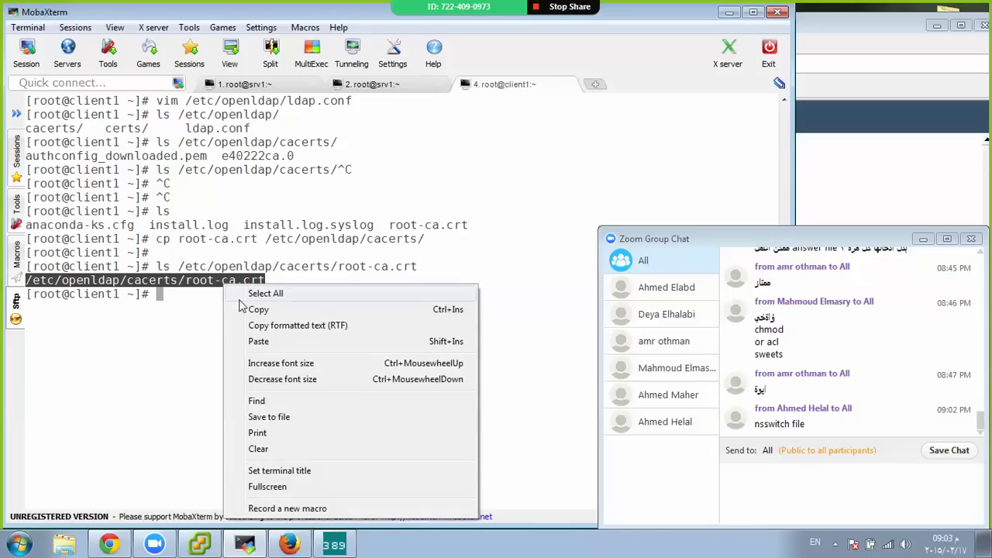
left_click(242, 309)
type("vim ")
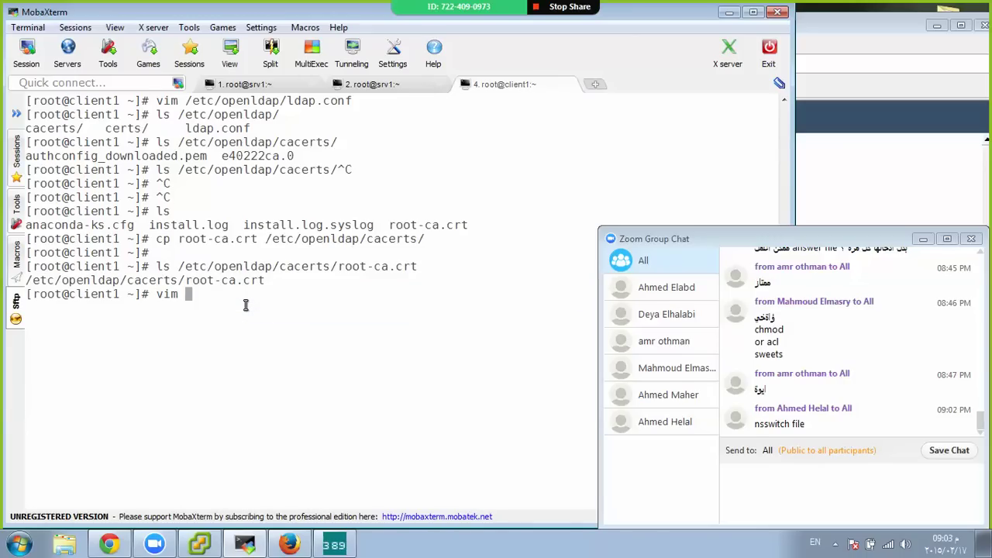
type("/etc/openldap/")
type("l")
key("BackSpace")
Open ldap.conf in vim, append the copied path to TLS_CACERT, then undo it
key("Tab")
key("Tab")
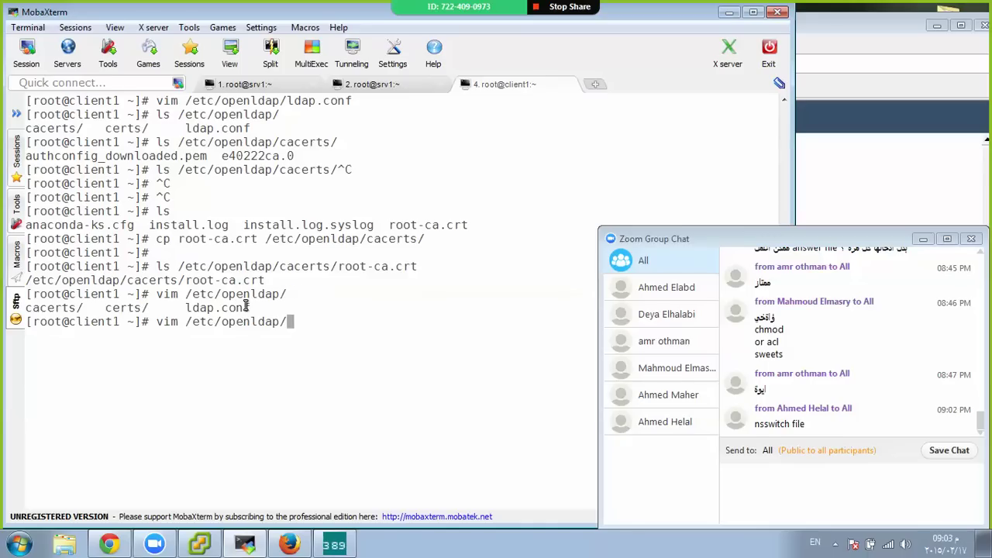
type("ld")
key("Tab")
key("Return")
key("End")
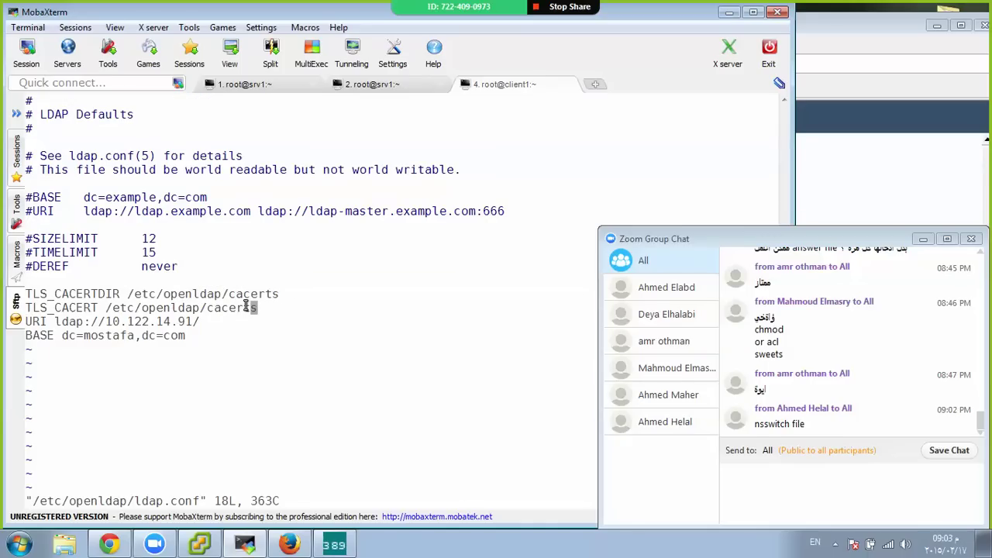
key("a")
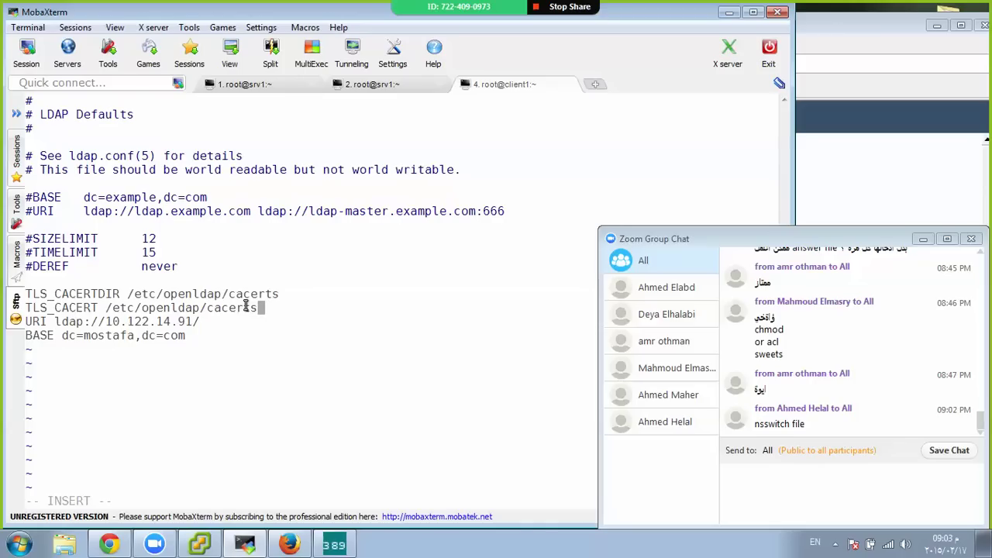
type("/")
right_click(244, 307)
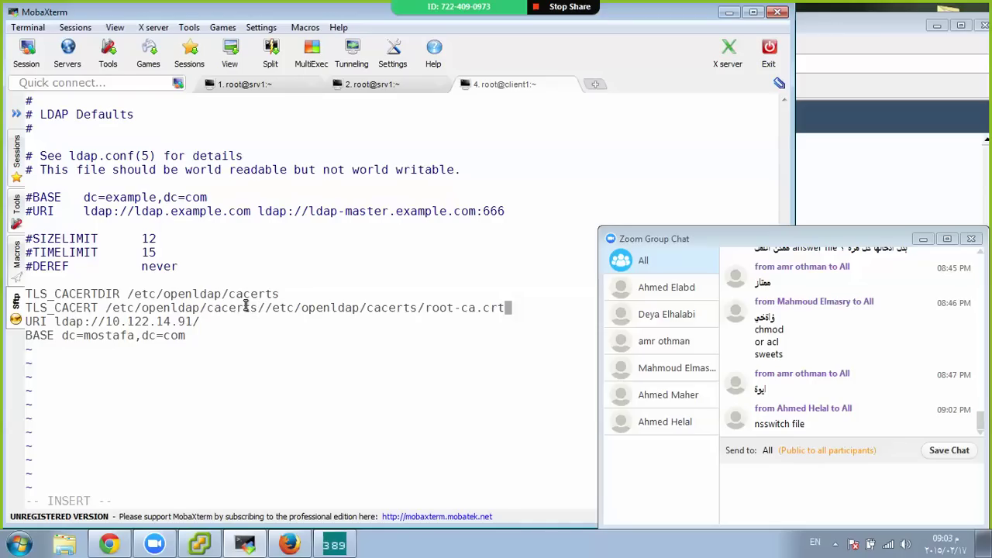
key("Escape")
key("u")
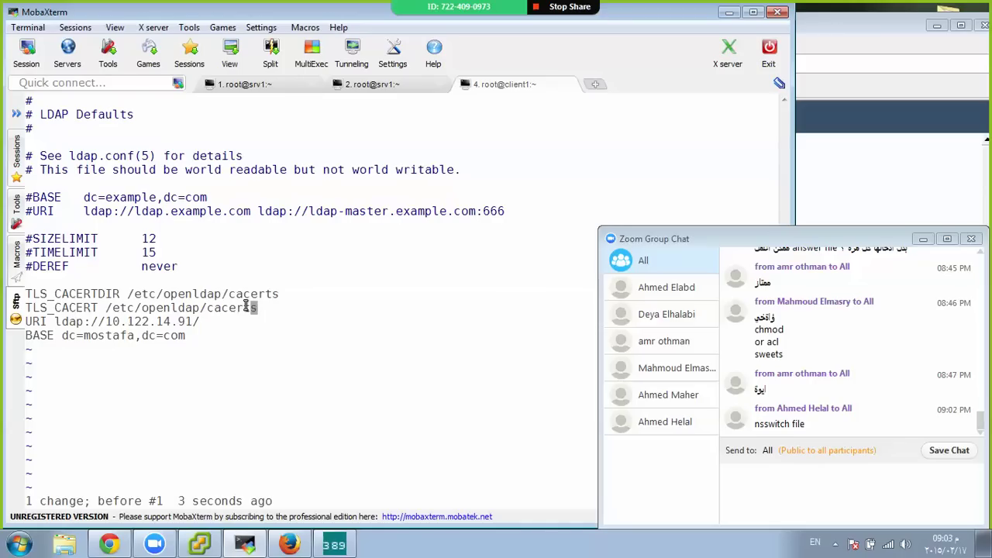
Replace the TLS_CACERT value with /etc/openldap/cacerts/root-ca.crt and save with :wq
key("a")
key("BackSpace")
key("BackSpace")
key("BackSpace")
key("BackSpace")
key("BackSpace")
key("BackSpace")
key("BackSpace")
key("BackSpace")
key("BackSpace")
key("BackSpace")
key("BackSpace")
key("BackSpace")
key("BackSpace")
key("BackSpace")
key("BackSpace")
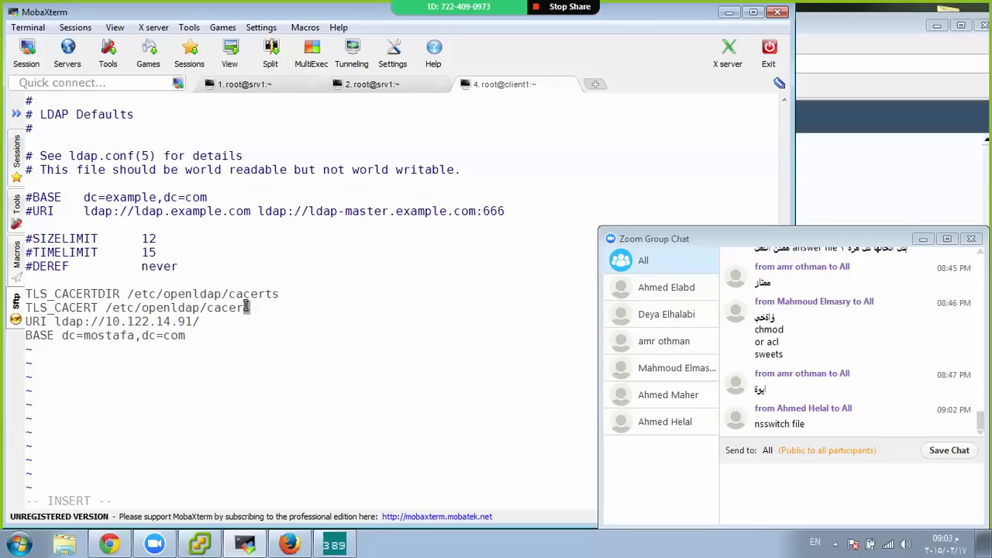
key("BackSpace")
key("BackSpace")
key("BackSpace")
key("BackSpace")
key("BackSpace")
key("BackSpace")
key("BackSpace")
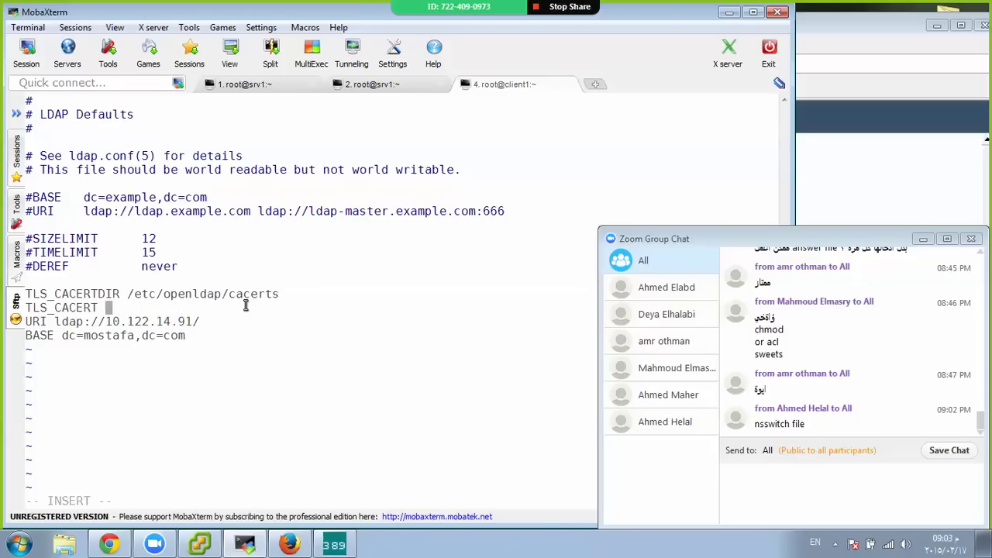
right_click(245, 306)
key("Down")
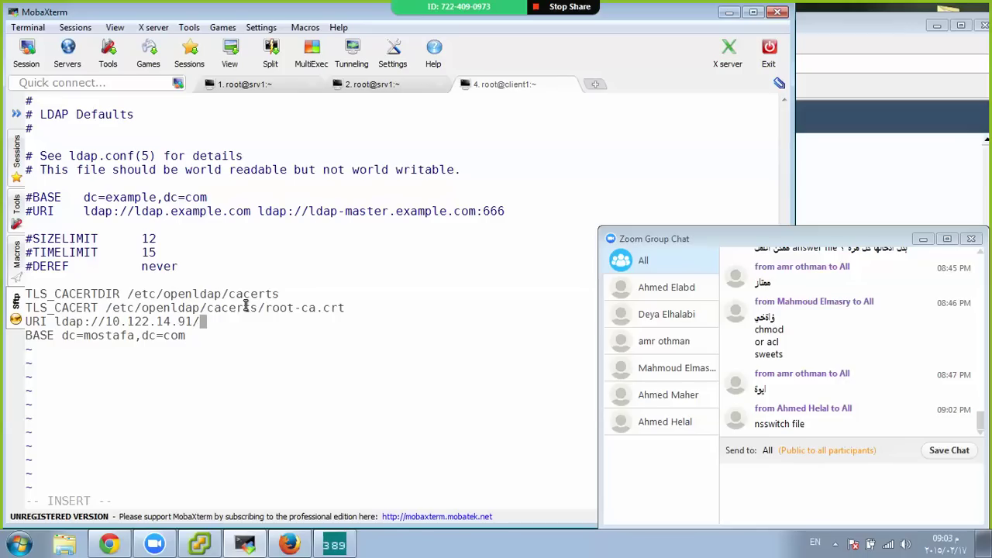
key("Escape")
type(": Wq")
key("Return")
type(":wq")
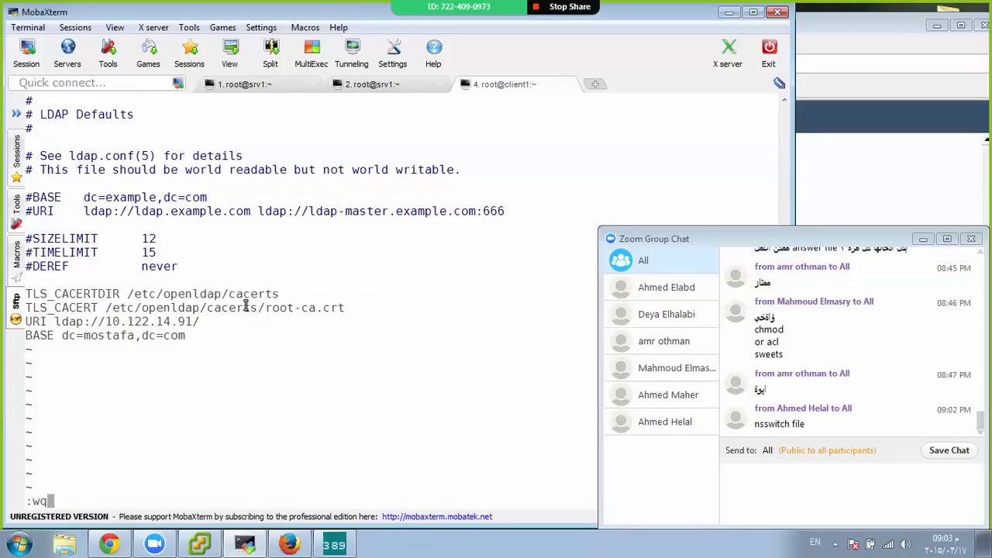
key("Return")
key("Return")
key("Return")
key("Return")
type("service")
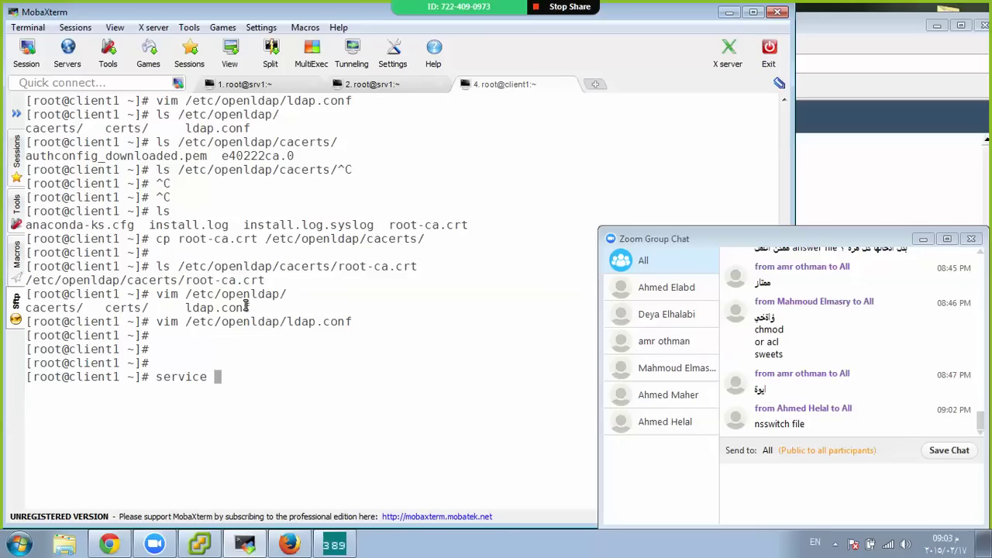
Run ldapsearch -x -D "cn=Directory Manager" -W on client1
key("BackSpace")
key("BackSpace")
key("BackSpace")
key("BackSpace")
key("BackSpace")
key("BackSpace")
key("BackSpace")
key("BackSpace")
type("ldapsearch -x -")
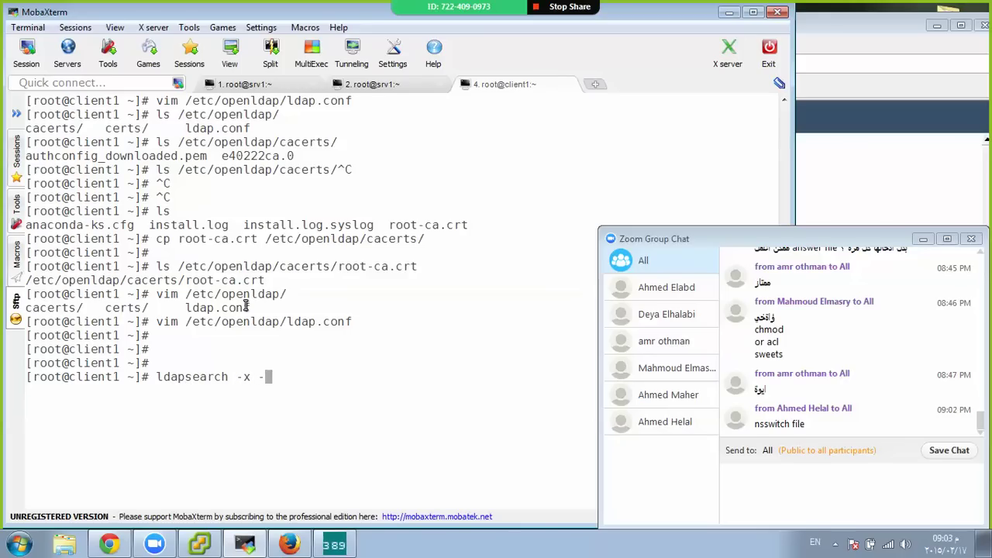
type("D ")
type("\"")
type("cn=Dire")
type("ctory Mnaga")
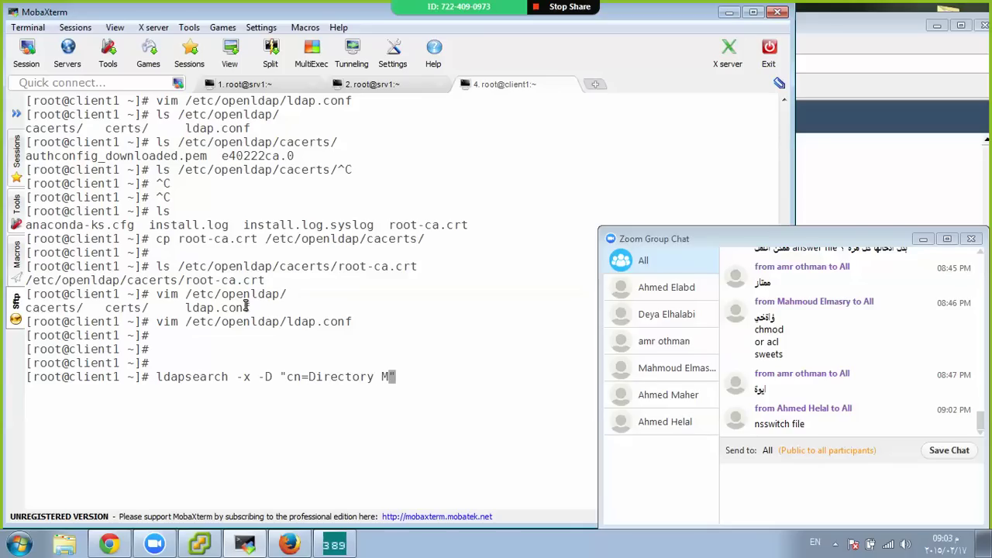
type("er")
key("Left")
key("Left")
key("Left")
key("Left")
key("Left")
key("Left")
type("a")
key("Right")
key("Right")
key("Right")
key("BackSpace")
key("End")
type("-")
key("BackSpace")
type("w")
key("BackSpace")
type("W")
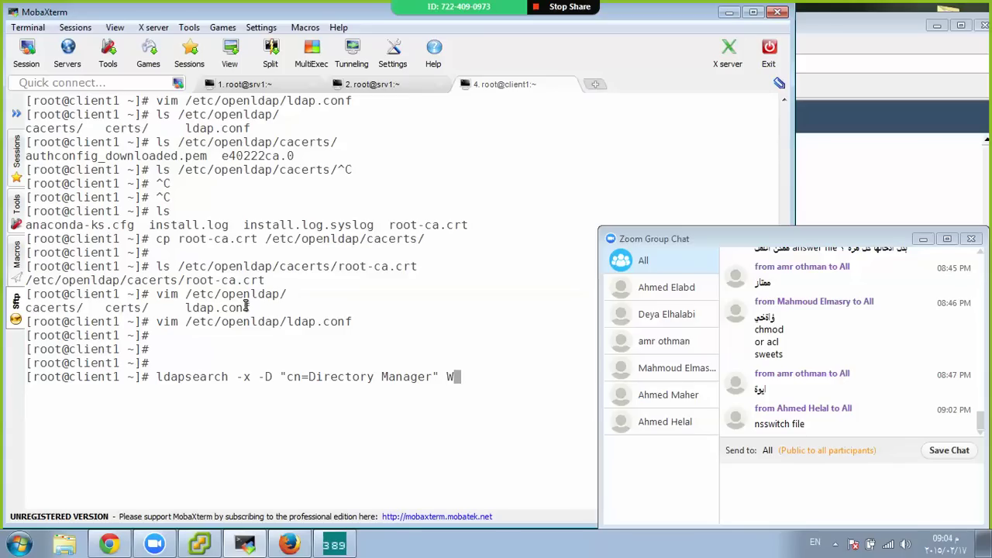
key("Return")
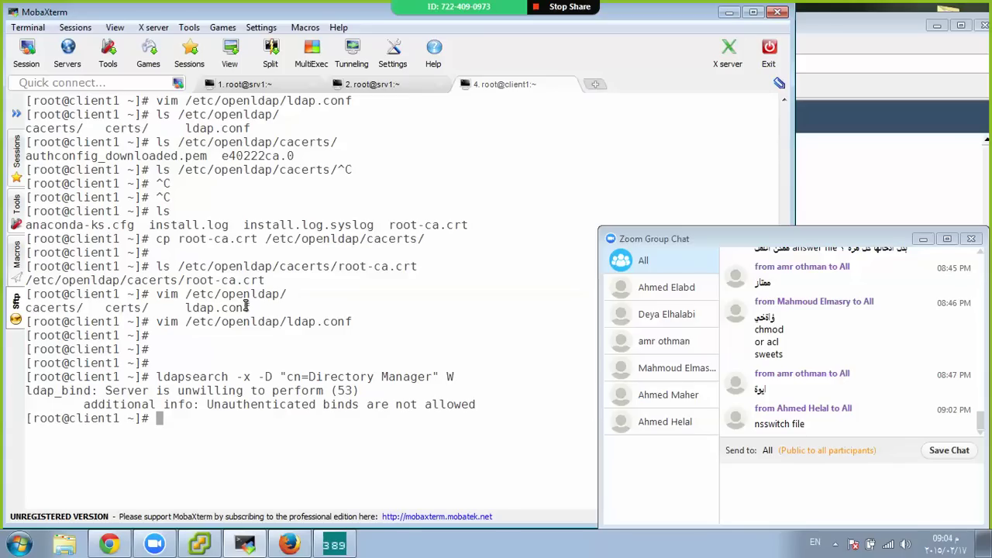
Rerun the ldapsearch with a -zz option, moving it before the -D option
key("ctrl+l")
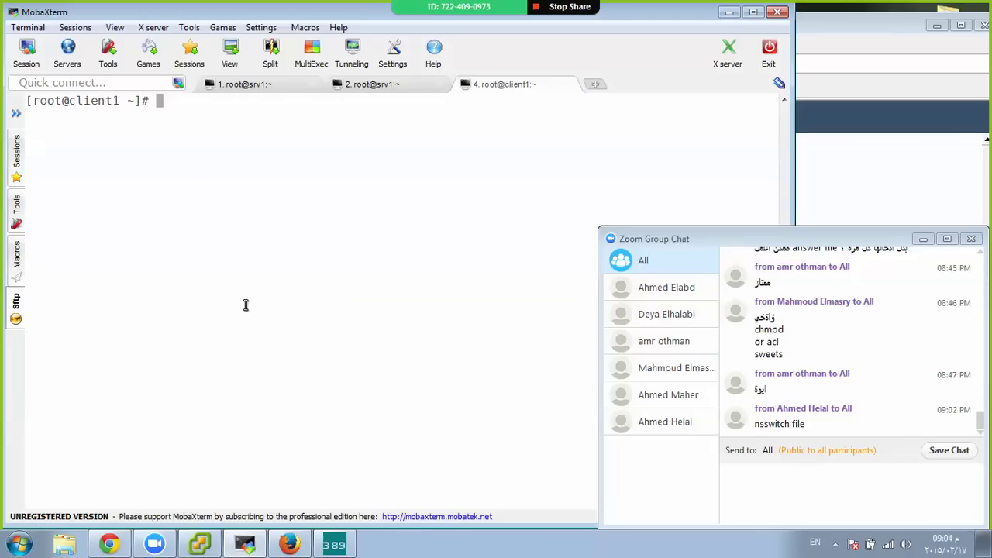
key("Up")
type("-zz")
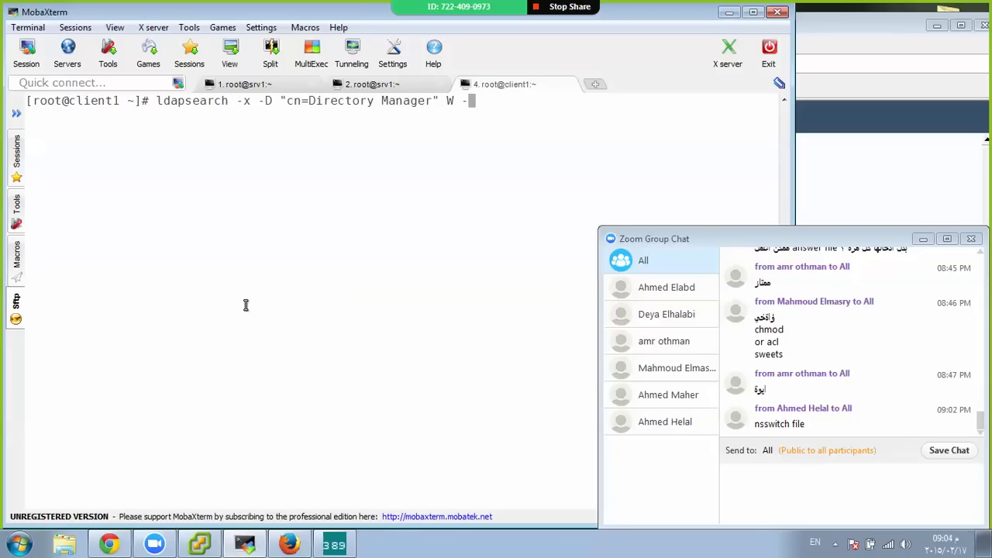
key("Return")
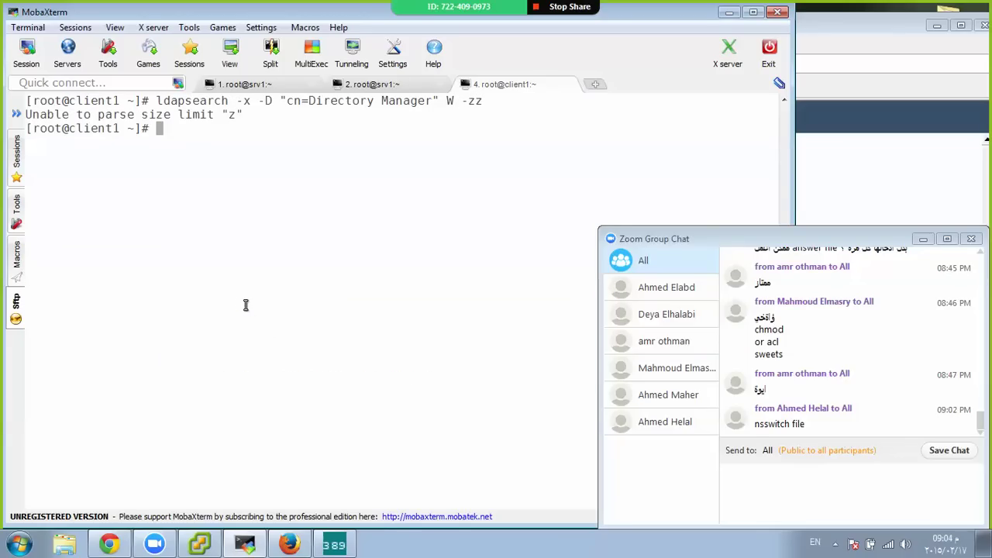
key("Up")
key("BackSpace")
key("BackSpace")
key("BackSpace")
key("BackSpace")
key("Left")
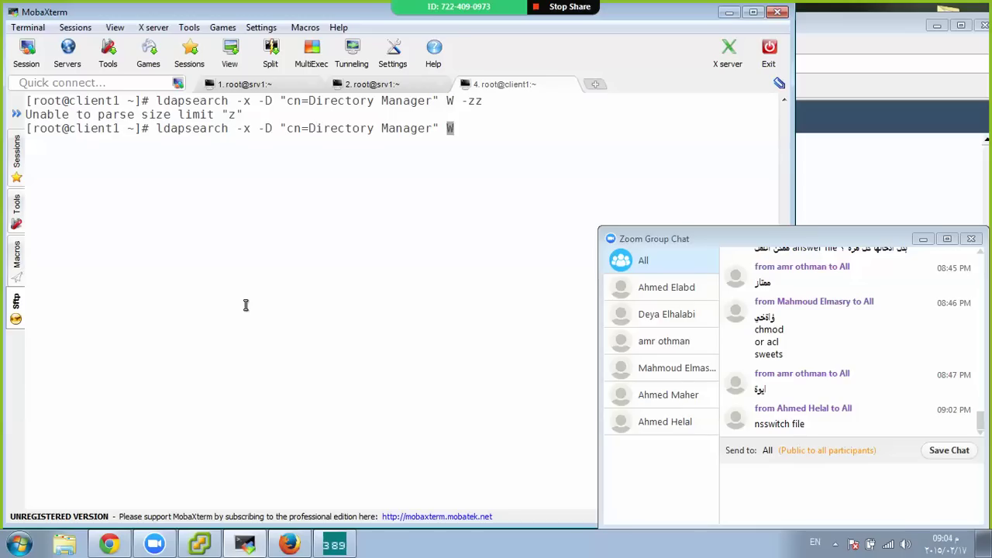
key("Left")
key("Left")
key("Left")
key("Left")
key("Left")
key("Left")
key("Left")
key("Left")
key("Left")
key("Left")
key("Left")
key("Left")
key("Left")
key("Left")
key("Left")
key("Left")
key("Left")
key("Left")
key("Left")
key("Left")
key("Left")
key("Left")
key("Left")
key("Left")
key("Left")
key("Left")
key("Left")
key("Left")
key("Left")
type("-zz")
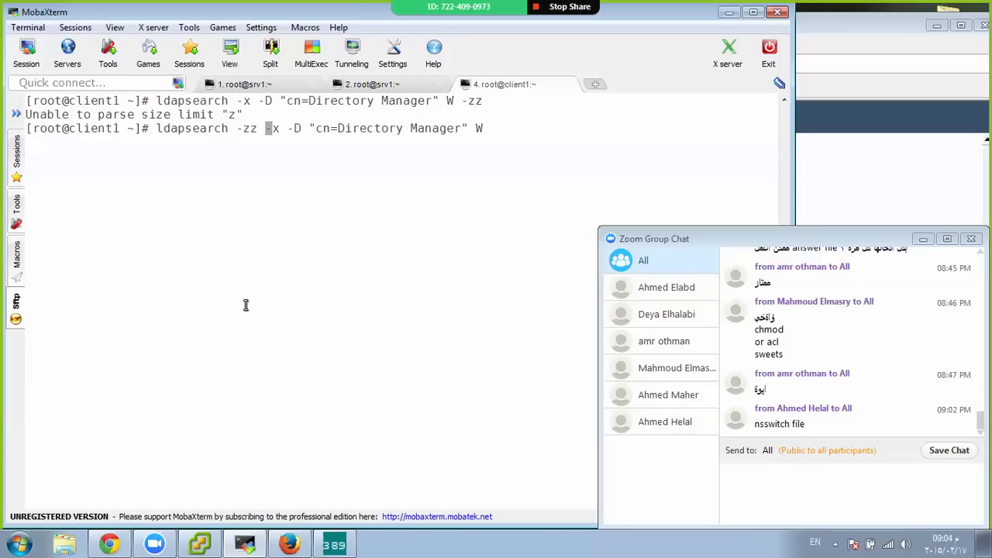
key("BackSpace")
key("BackSpace")
key("BackSpace")
key("BackSpace")
key("Right")
key("Right")
key("Right")
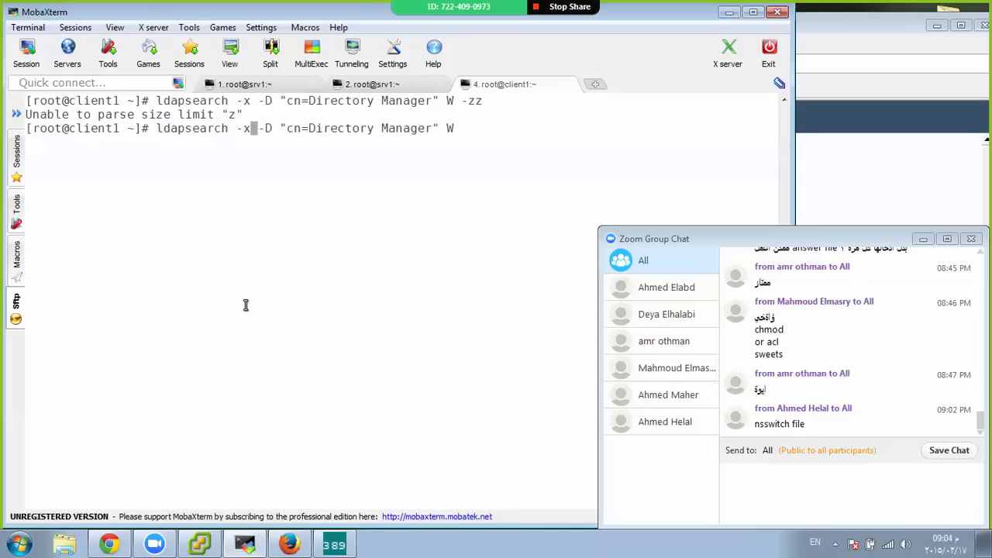
type("-zz")
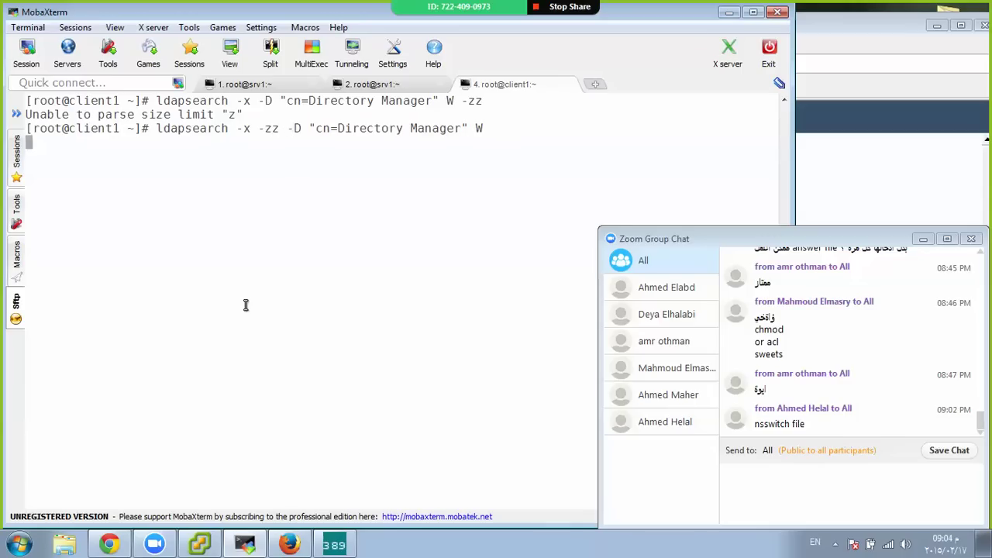
key("Return")
Rerun with -ZZ to require StartTLS, hitting the TLS hostname-does-not-match-CN error
key("Up")
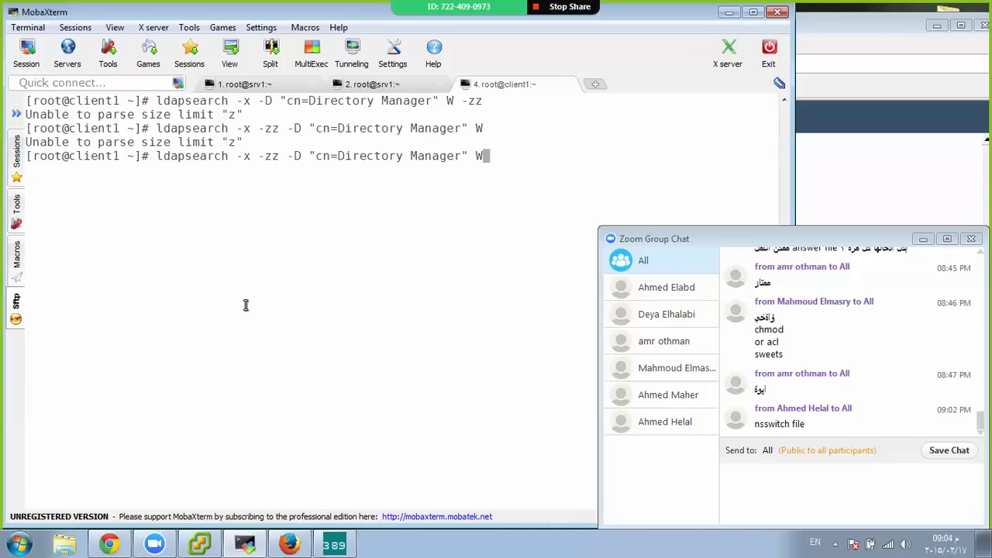
key("Left")
key("Left")
key("Left")
key("Left")
key("Left")
key("Left")
key("Left")
key("Left")
key("Left")
key("Left")
key("Left")
key("Left")
key("Left")
key("Left")
key("Left")
key("Left")
key("Left")
key("Left")
key("Left")
key("Left")
key("BackSpace")
key("BackSpace")
type("ZZ")
key("Return")
key("Return")
key("Return")
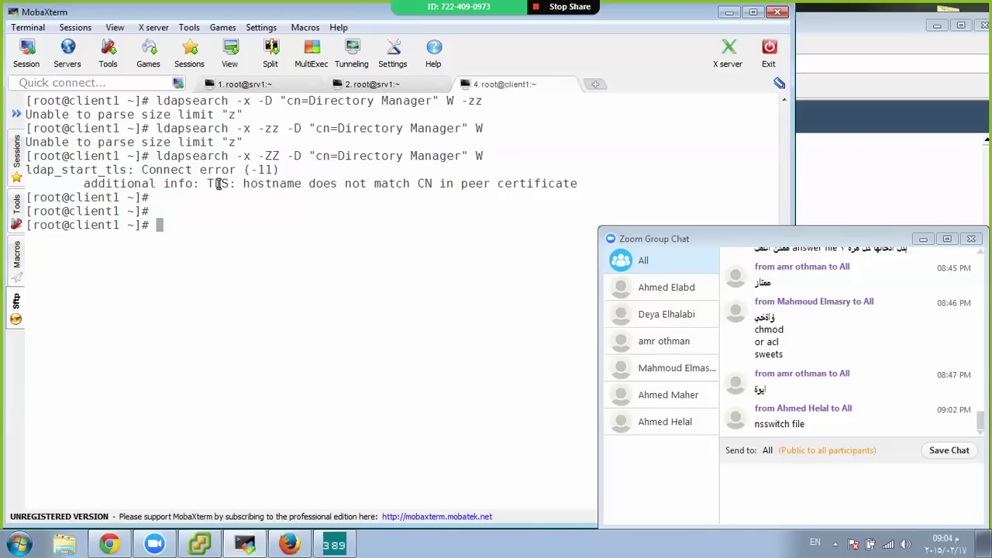
Review the TLS hostname mismatch error, then open /etc/hosts in vim
left_click_drag(200, 183, 576, 184)
left_click(471, 203)
type("vim /etc/hosts")
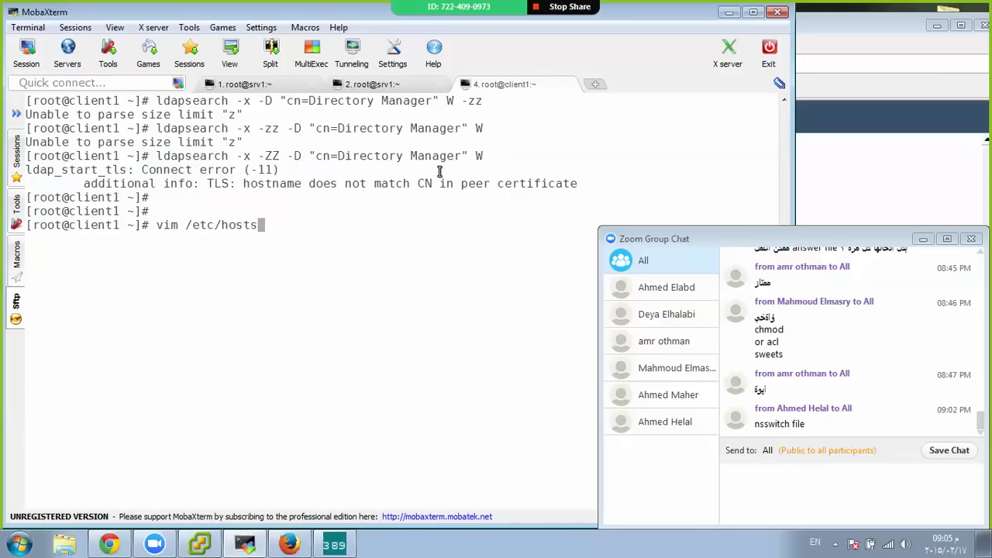
key("Return")
Add the line '10.122.14.91 srv1.mostafa.com srv1' below the ::1 entry and save with :wq
key("j")
key("o")
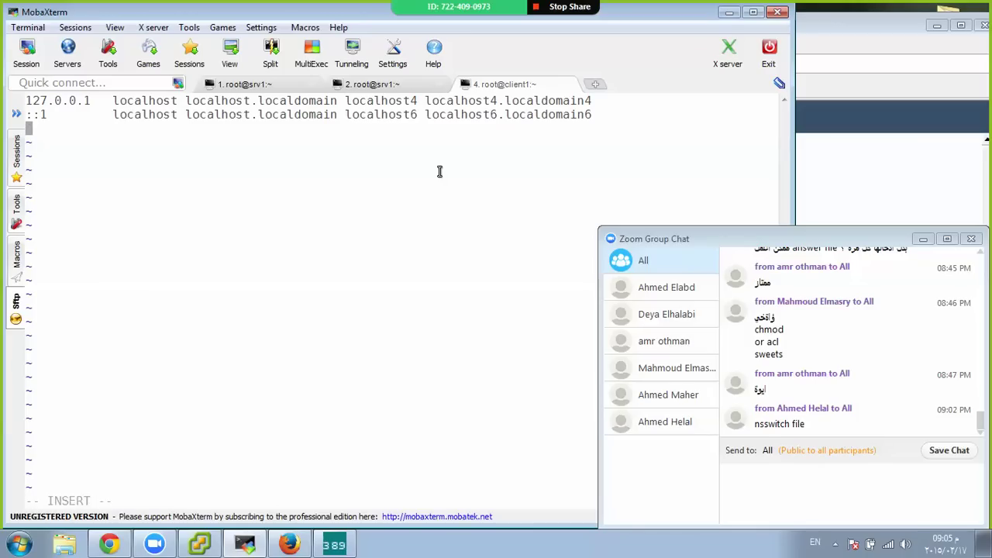
type("10.122.14.91")
key("Tab")
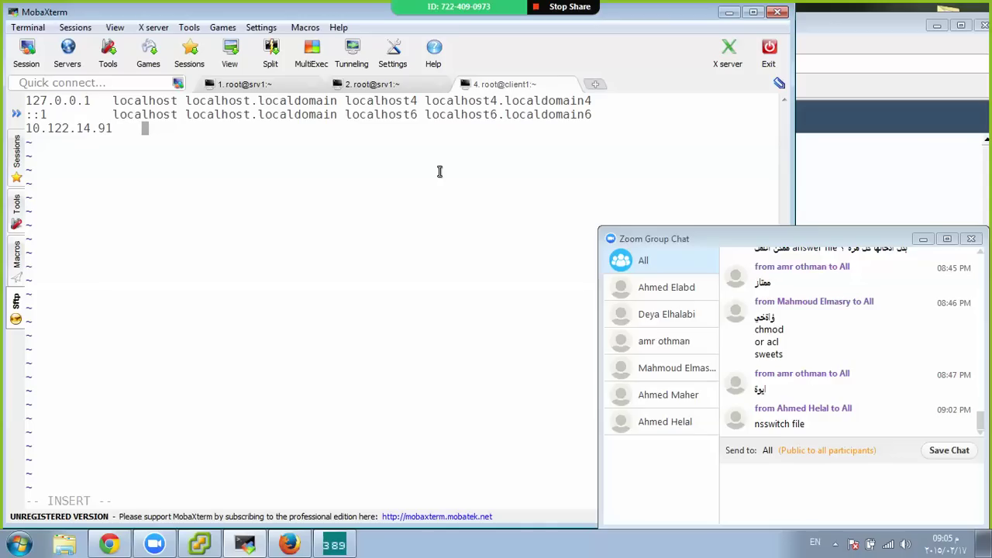
type("srv1.mostafa.com")
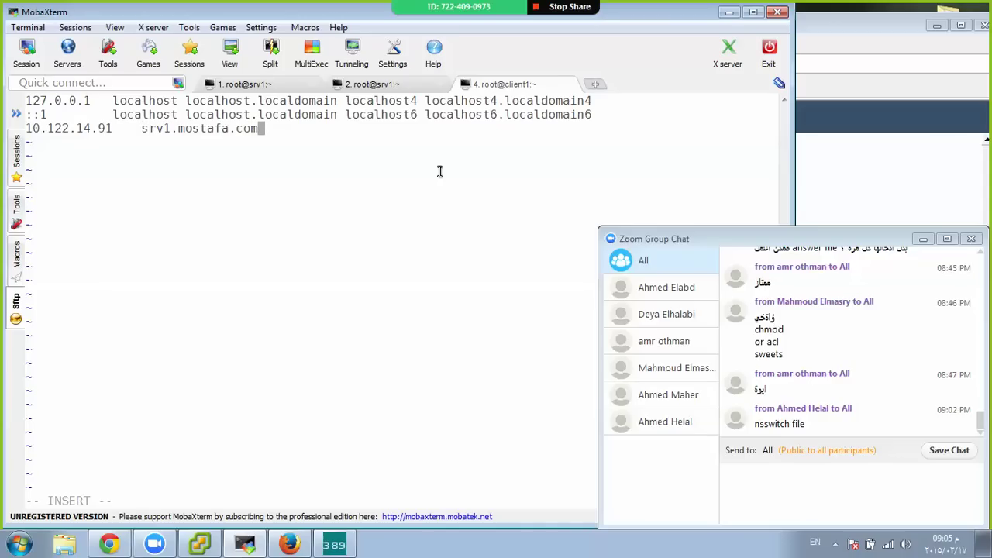
key("Tab")
type("srv1")
key("Escape")
type(":Wq")
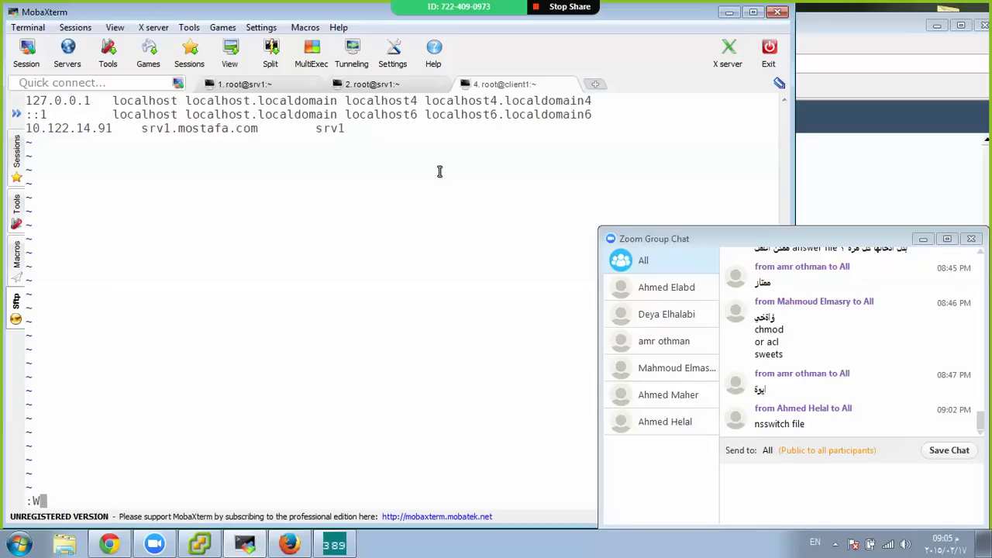
key("Return")
type(":wq")
key("Return")
key("Return")
key("Return")
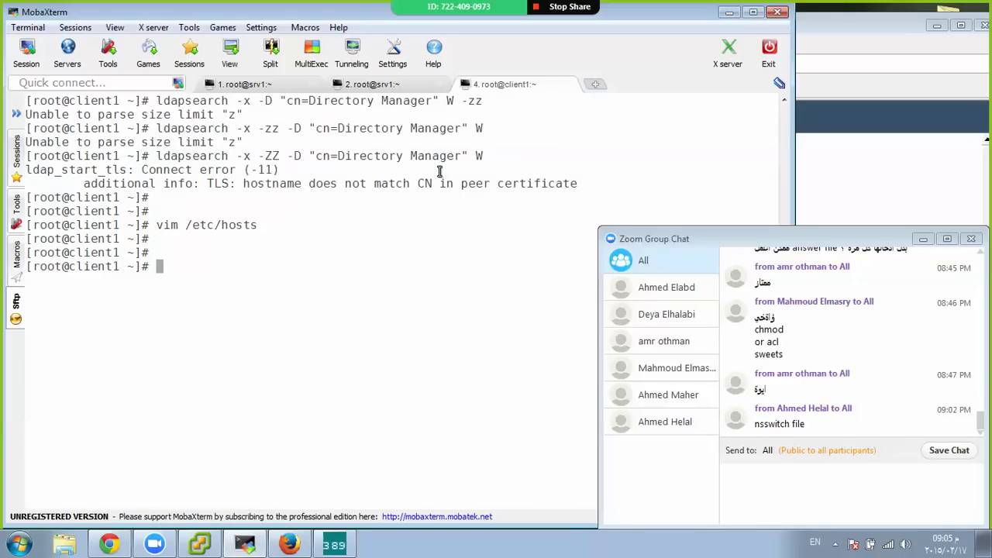
In system-config-authentication, change the LDAP server to ldap://srv1.mostafa.com and apply
type("system-config-")
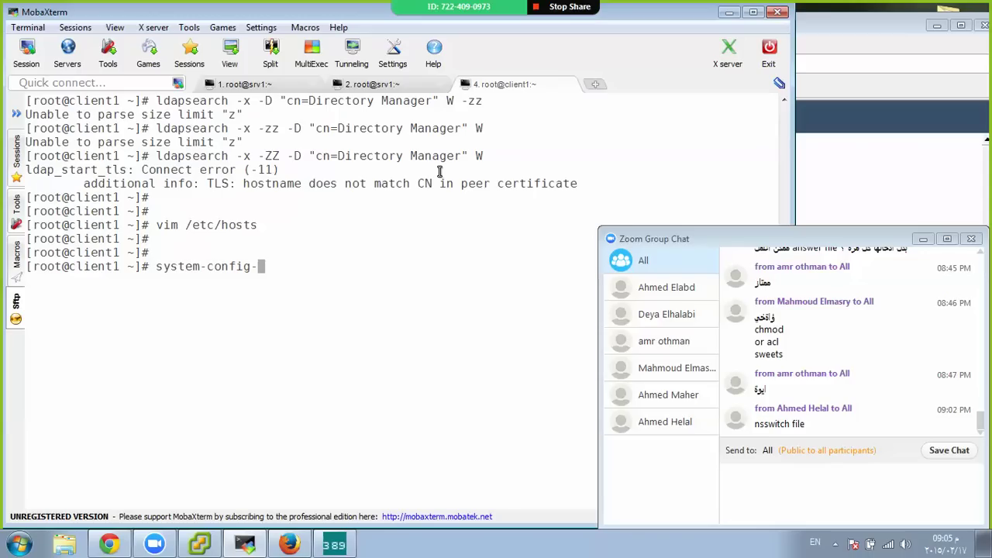
type("auth")
key("Tab")
key("Return")
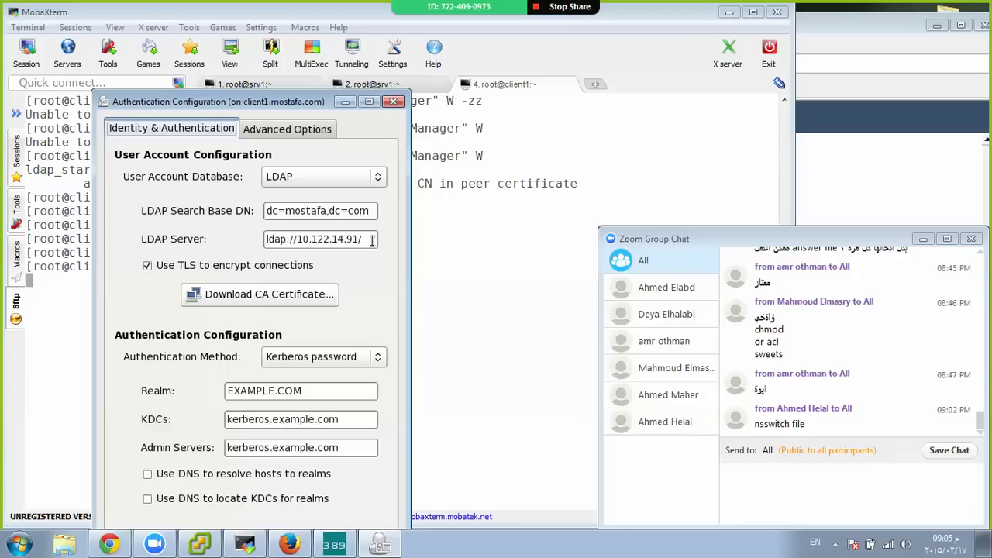
double_click(353, 239)
left_click_drag(353, 238, 296, 239)
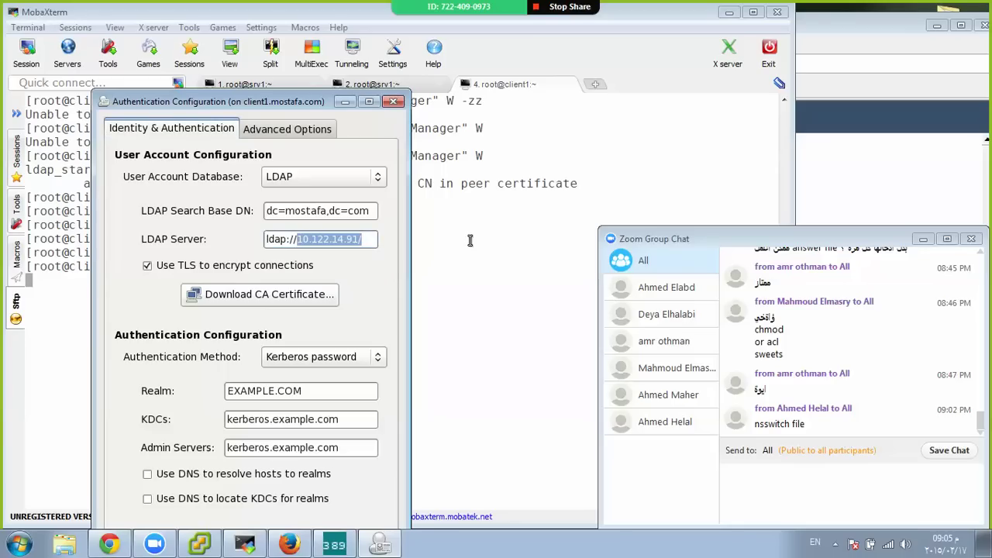
type("srv1.mos")
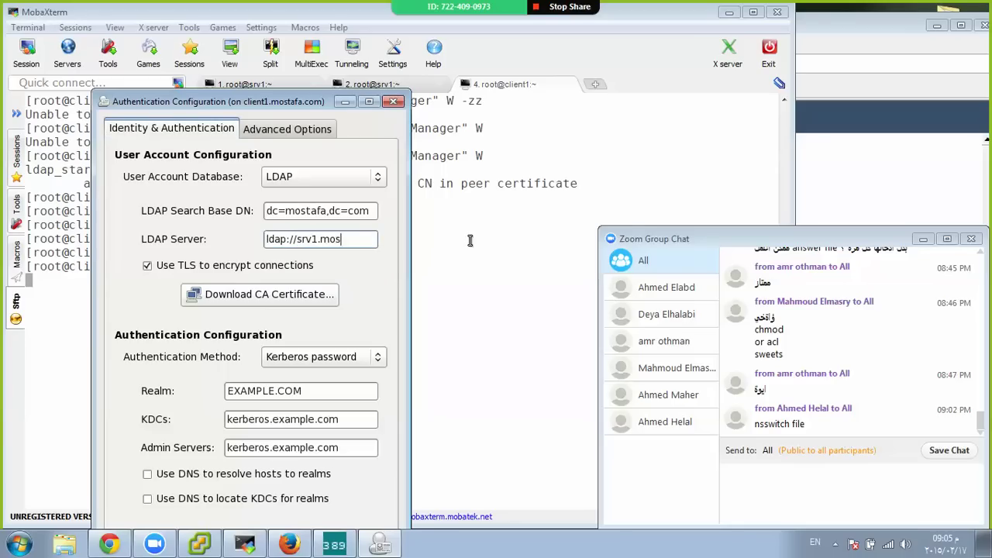
type("tafa.com")
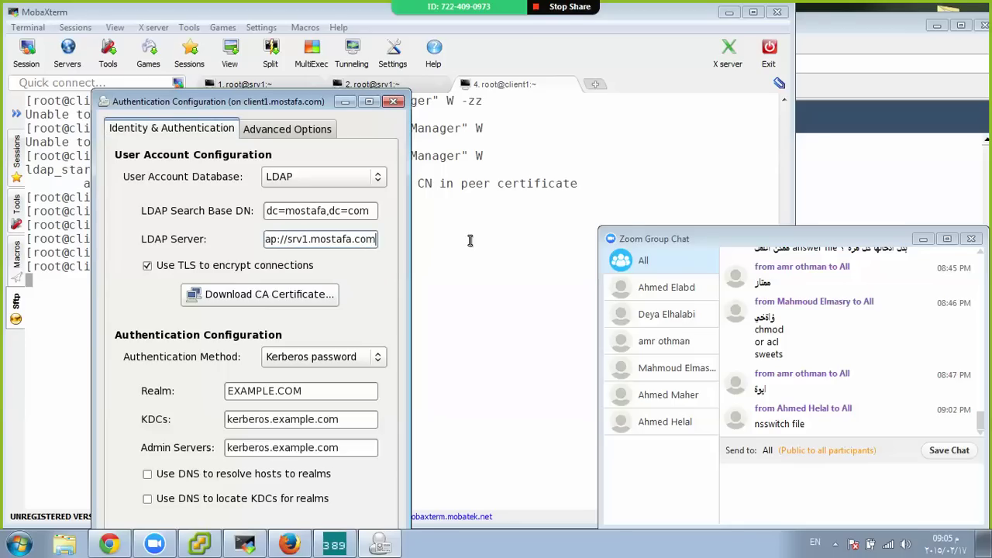
left_click_drag(190, 102, 186, 31)
left_click(359, 479)
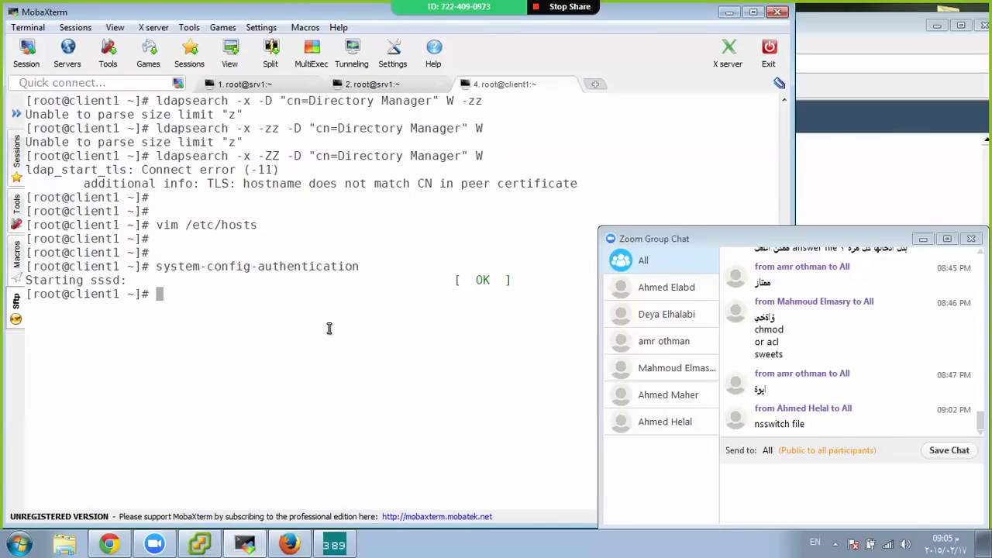
Ping srv1 to confirm it resolves by name, then stop the ping
type("ping srv")
type("1")
key("Return")
key("ctrl+c")
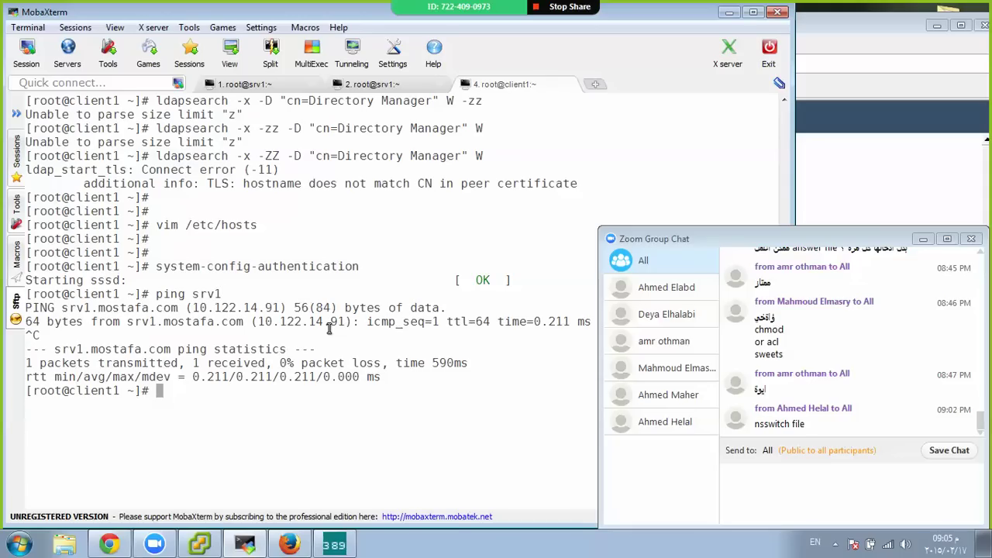
key("Return")
Rerun the StartTLS ldapsearch as Directory Manager with -W, returning 12 entries with Success
key("Up")
key("Up")
key("Up")
key("Up")
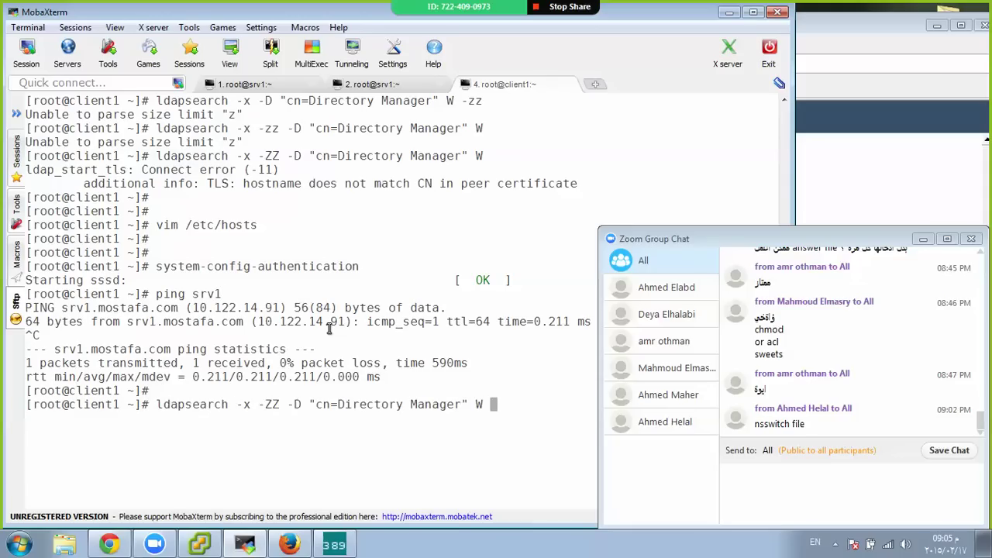
key("ctrl+l")
key("Return")
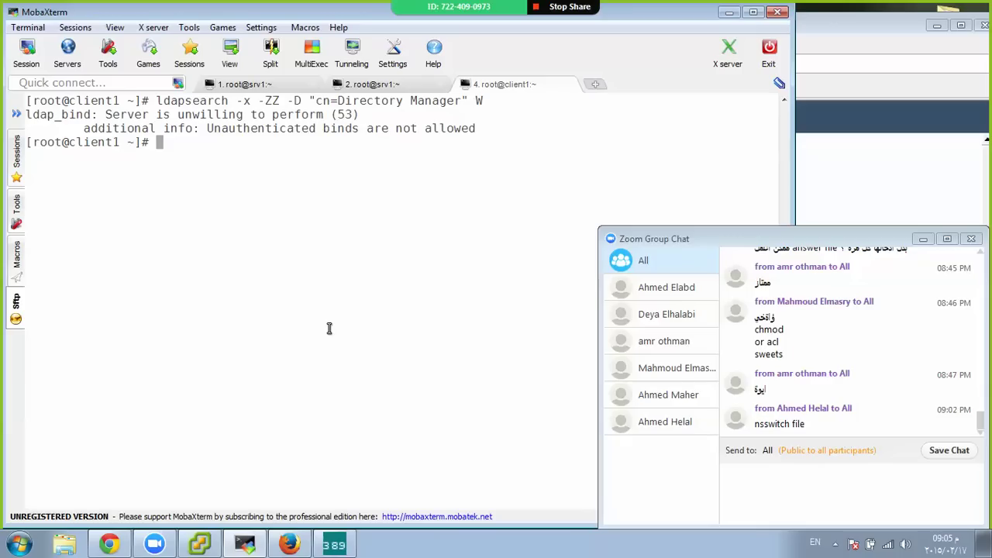
key("Up")
key("Left")
type("-")
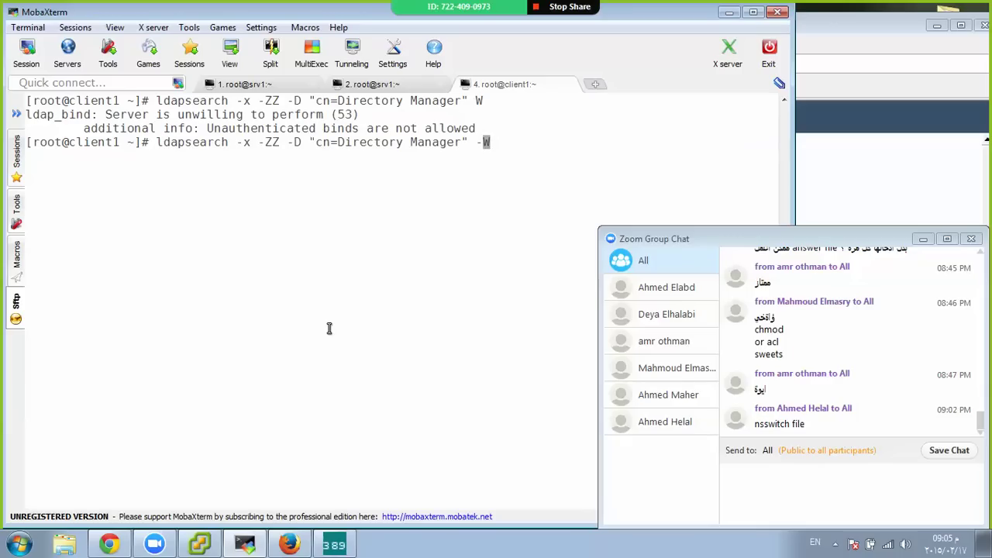
key("ctrl+l")
key("Return")
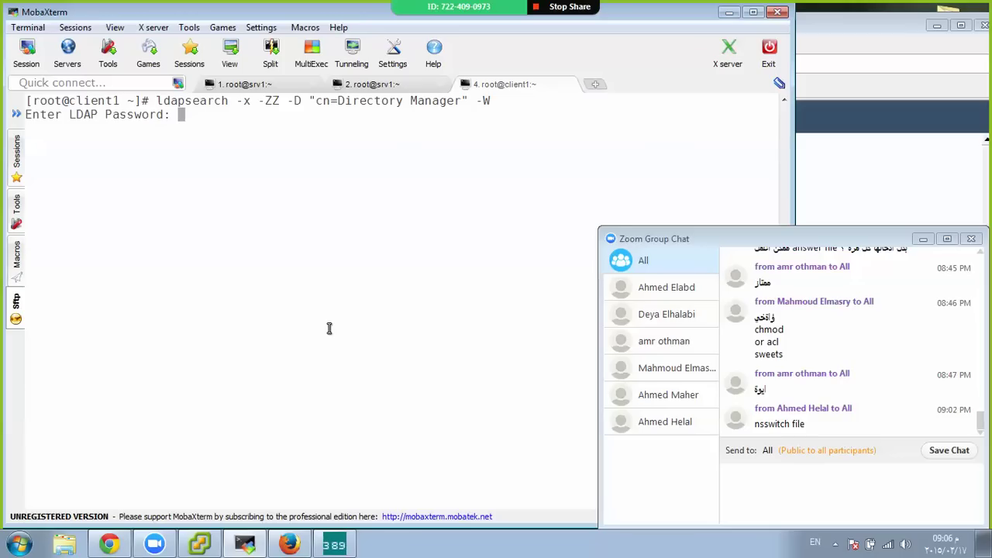
key("Return")
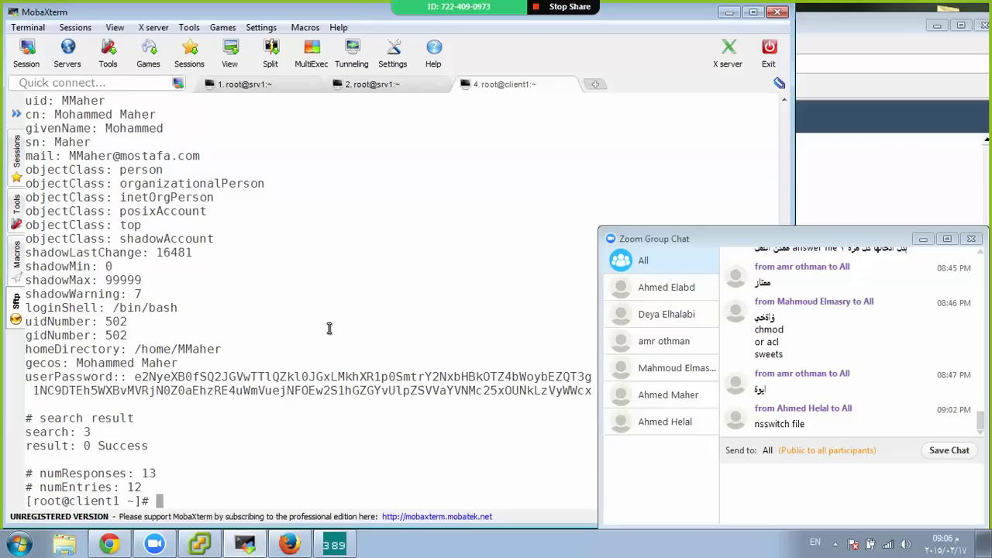
type("getent pass")
Run getent passwd to list the passwd entries
key("ctrl+l")
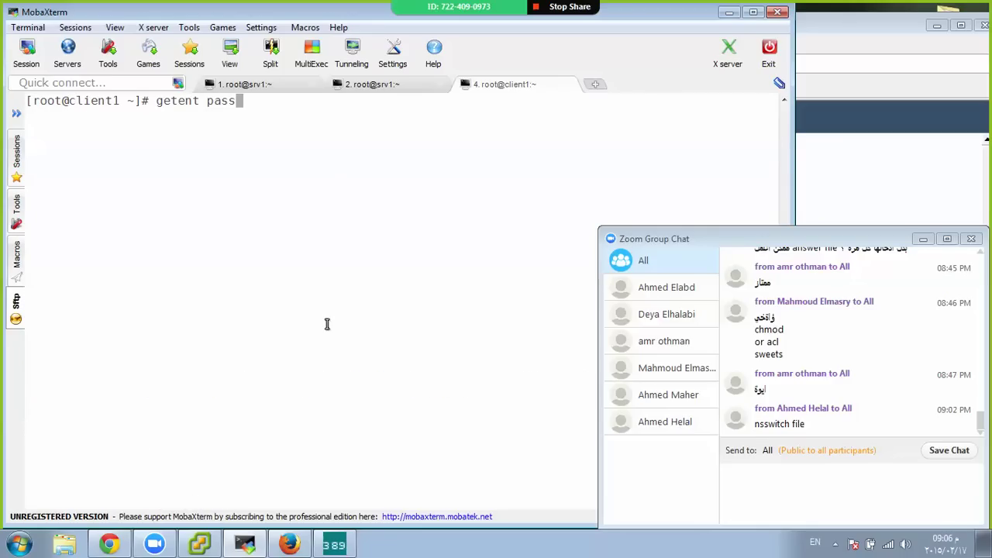
type("wd")
key("Return")
key("Return")
key("Return")
key("Return")
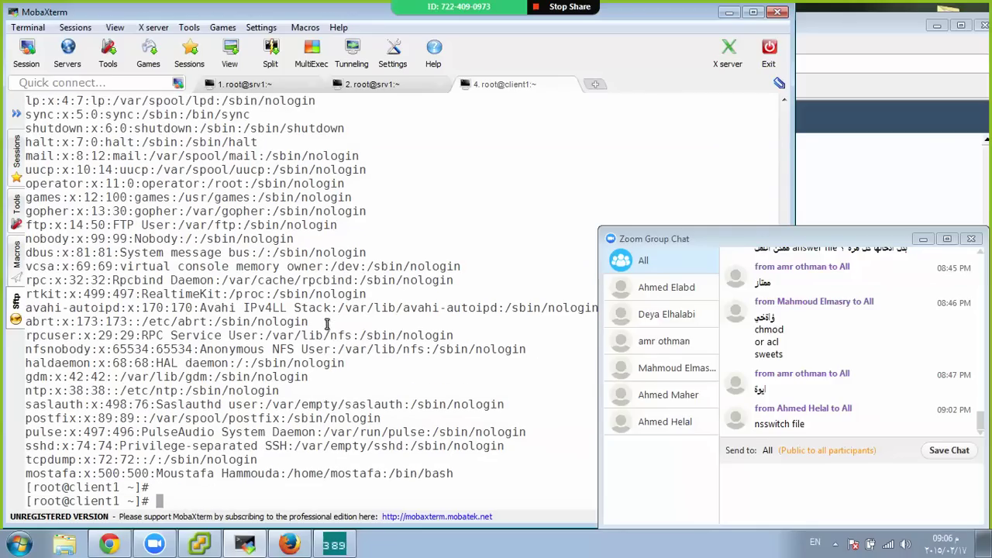
Restart the sssd service with /etc/init.d/sssd restart
type("ser")
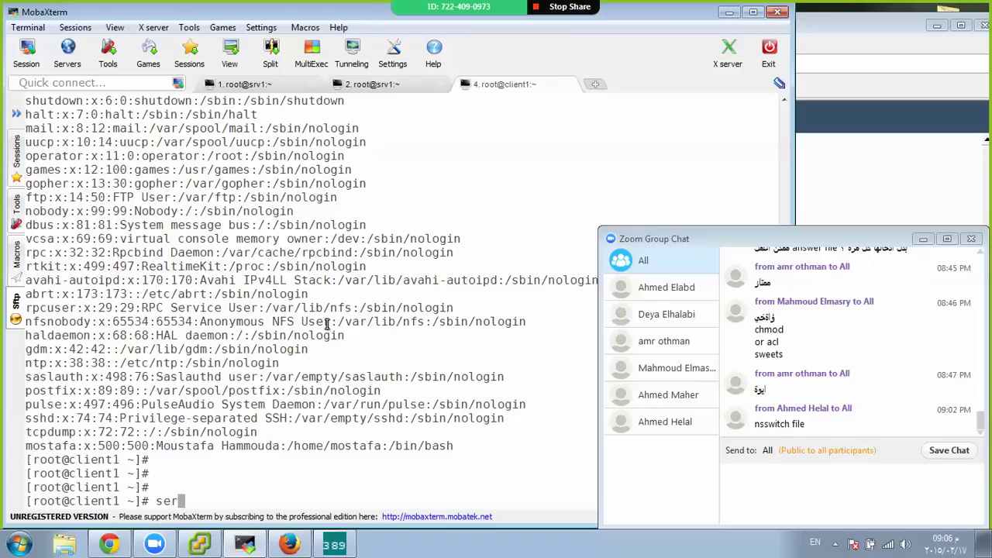
type("vice sss")
key("BackSpace")
key("BackSpace")
key("BackSpace")
key("BackSpace")
key("BackSpace")
key("BackSpace")
key("BackSpace")
key("BackSpace")
key("BackSpace")
key("BackSpace")
key("BackSpace")
type("service")
key("BackSpace")
key("BackSpace")
key("BackSpace")
key("BackSpace")
key("BackSpace")
key("BackSpace")
key("BackSpace")
key("BackSpace")
key("ctrl+l")
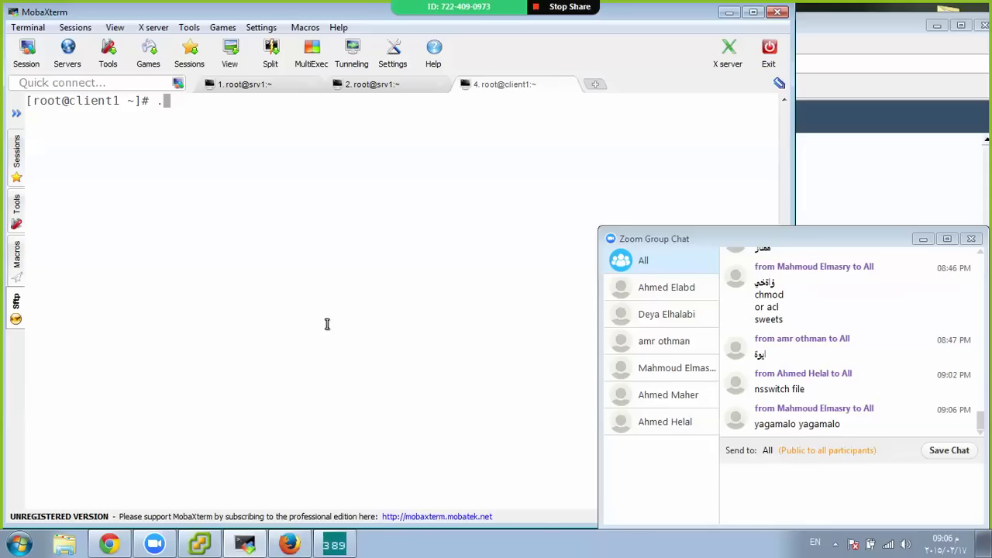
type("/etc/")
type("init.d/ss")
key("Tab")
key("Tab")
type("s")
key("Tab")
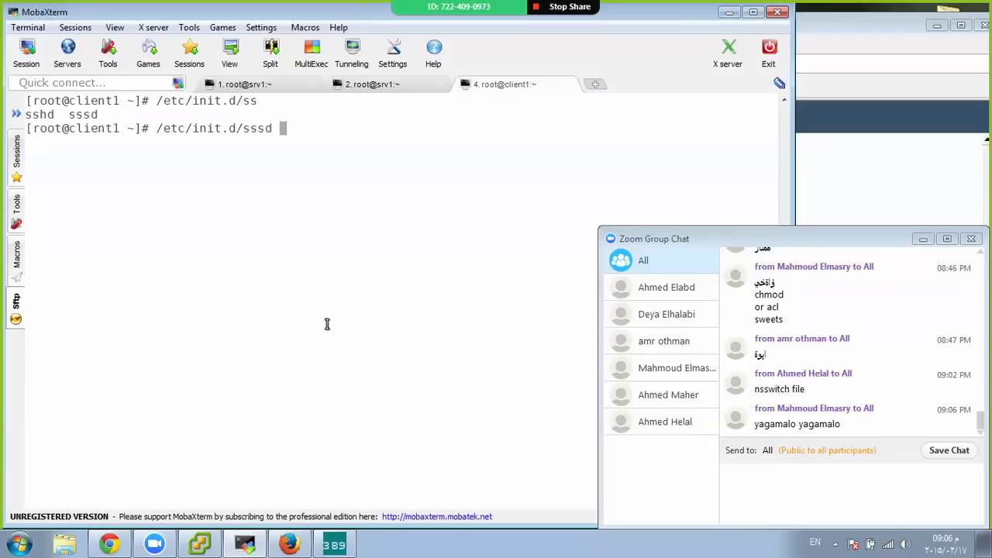
type("restart")
key("Return")
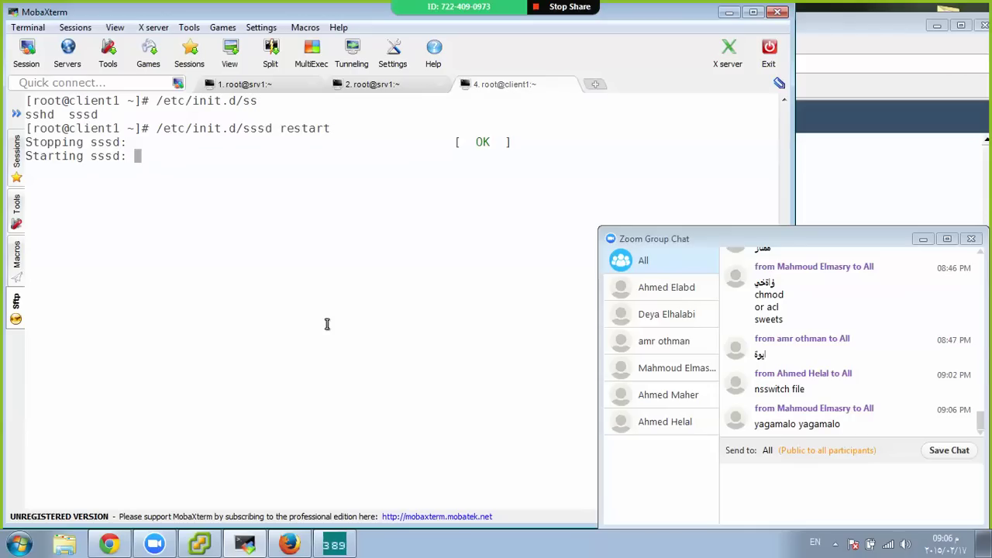
key("Return")
key("Return")
Browse the /etc/init.d scripts starting with n using tab completion
type("ser")
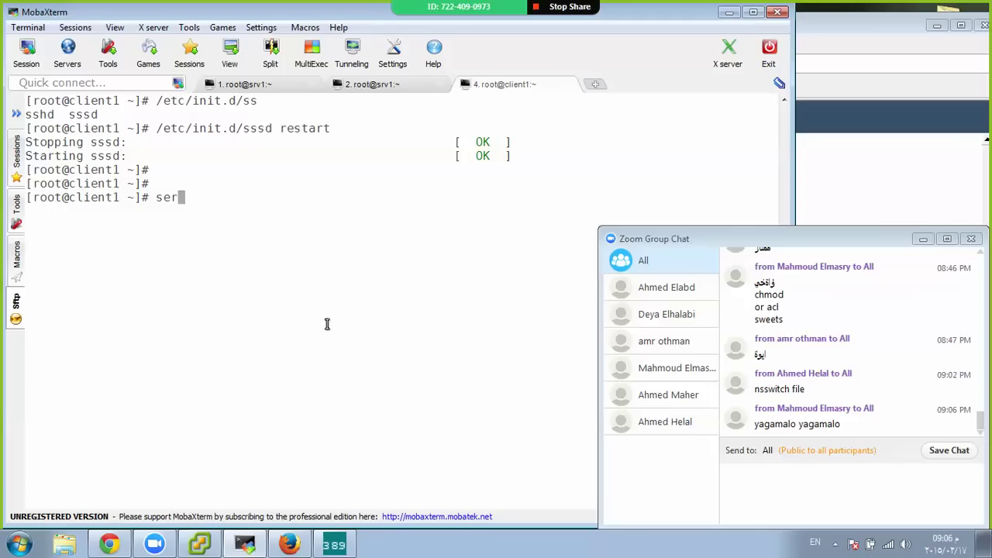
key("BackSpace")
key("BackSpace")
key("BackSpace")
key("Up")
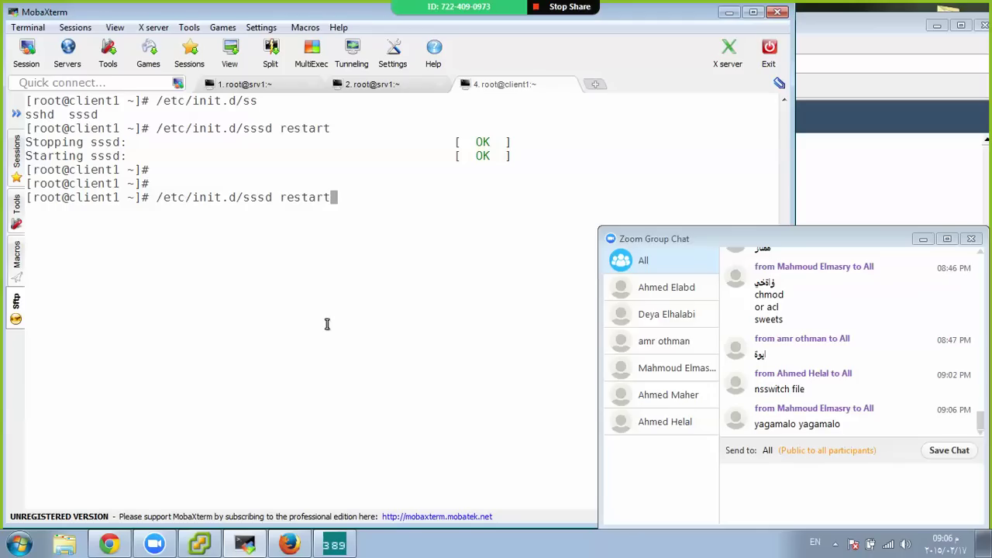
key("BackSpace")
key("BackSpace")
key("BackSpace")
key("BackSpace")
key("BackSpace")
key("BackSpace")
key("BackSpace")
key("BackSpace")
key("BackSpace")
key("BackSpace")
key("BackSpace")
key("BackSpace")
type("ns")
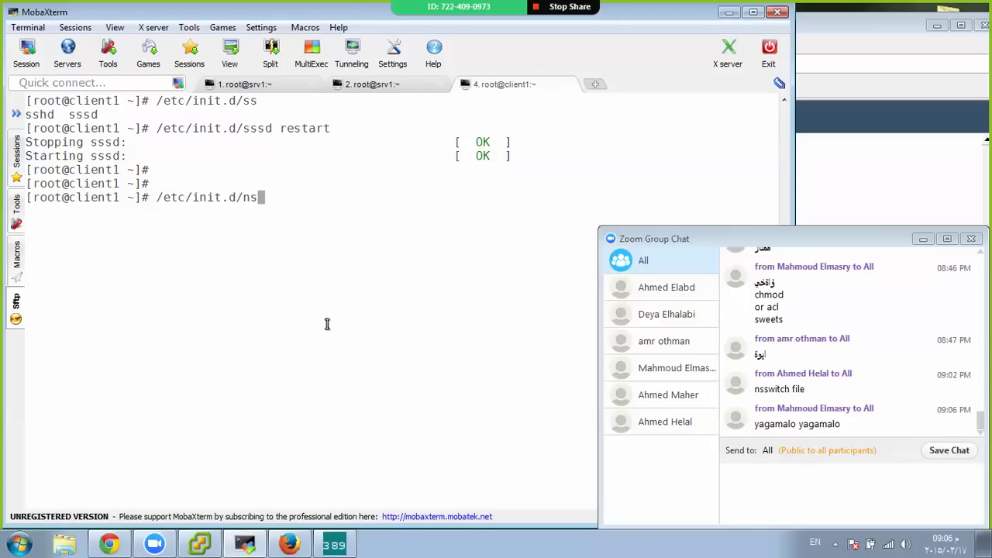
key("BackSpace")
key("Tab")
key("Tab")
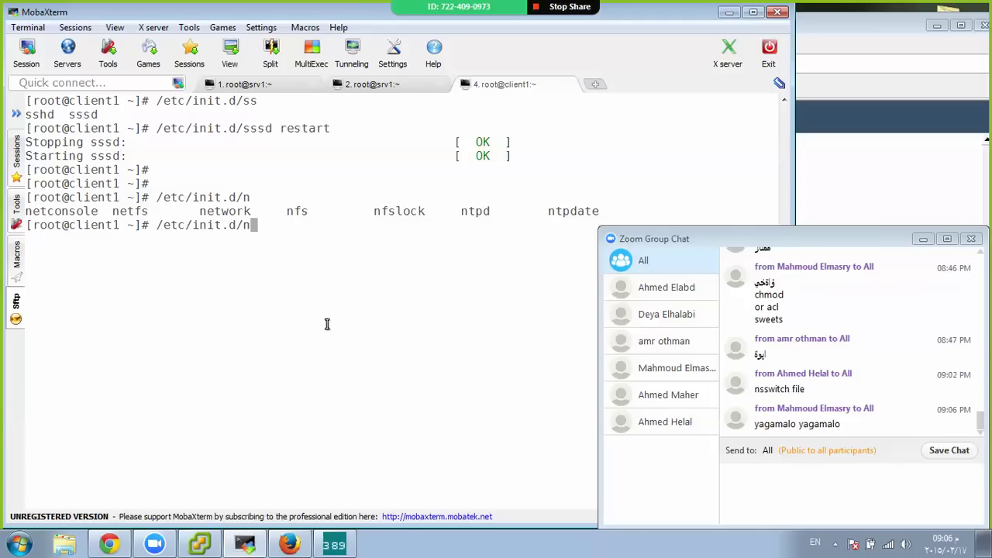
key("BackSpace")
key("BackSpace")
key("BackSpace")
key("BackSpace")
key("BackSpace")
key("BackSpace")
key("BackSpace")
key("BackSpace")
key("BackSpace")
key("BackSpace")
key("BackSpace")
key("BackSpace")
key("BackSpace")
Rerun getent passwd after the sssd restart; the list ends with the UID 500 account
type("getnet")
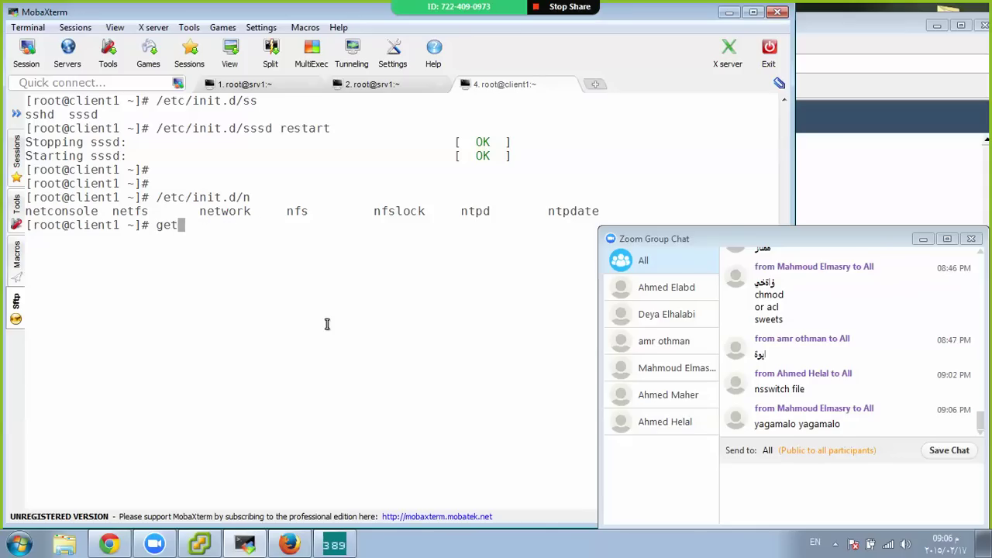
key("BackSpace")
key("BackSpace")
key("BackSpace")
type("ent  n")
key("BackSpace")
type("passwd")
key("Return")
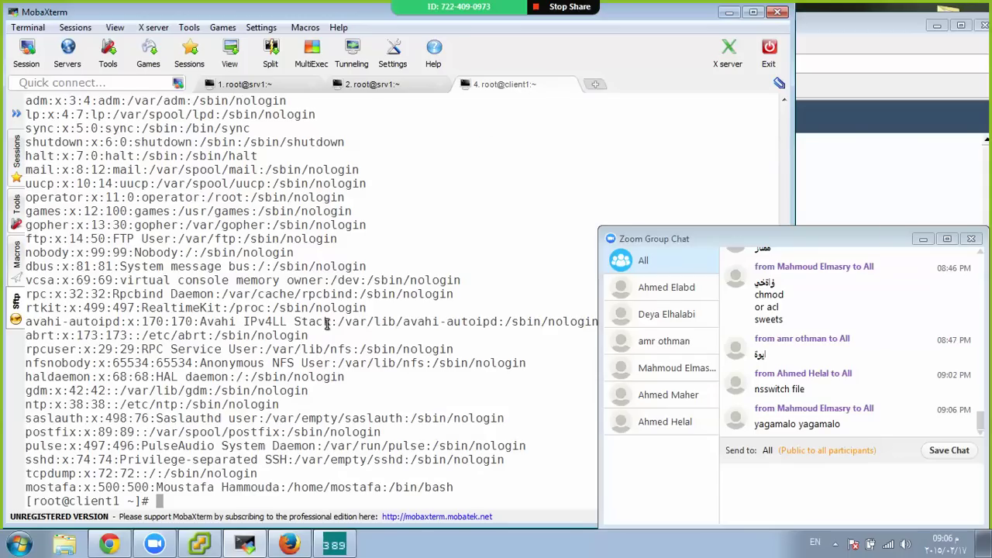
key("Return")
key("Return")
key("Return")
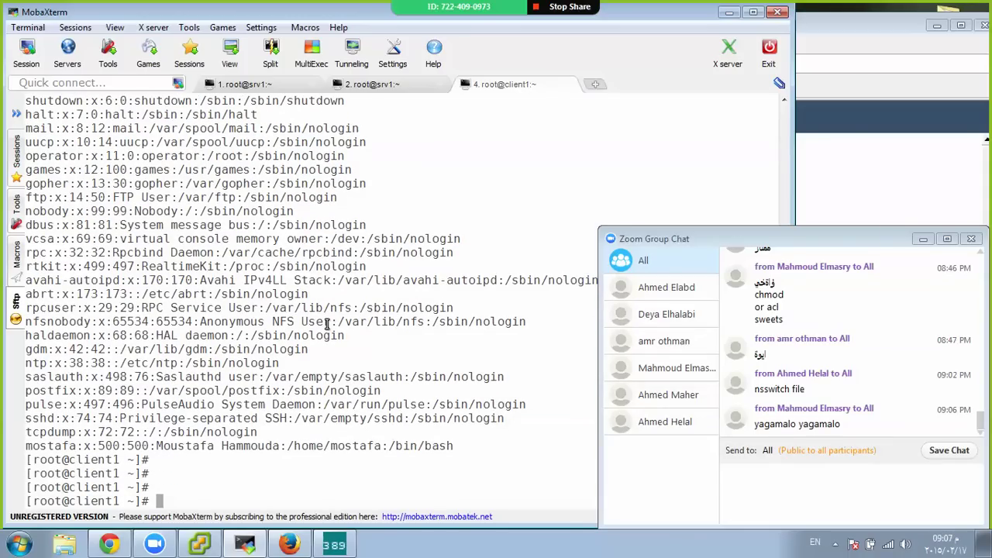
key("Return")
key("Return")
key("Return")
key("Return")
key("Return")
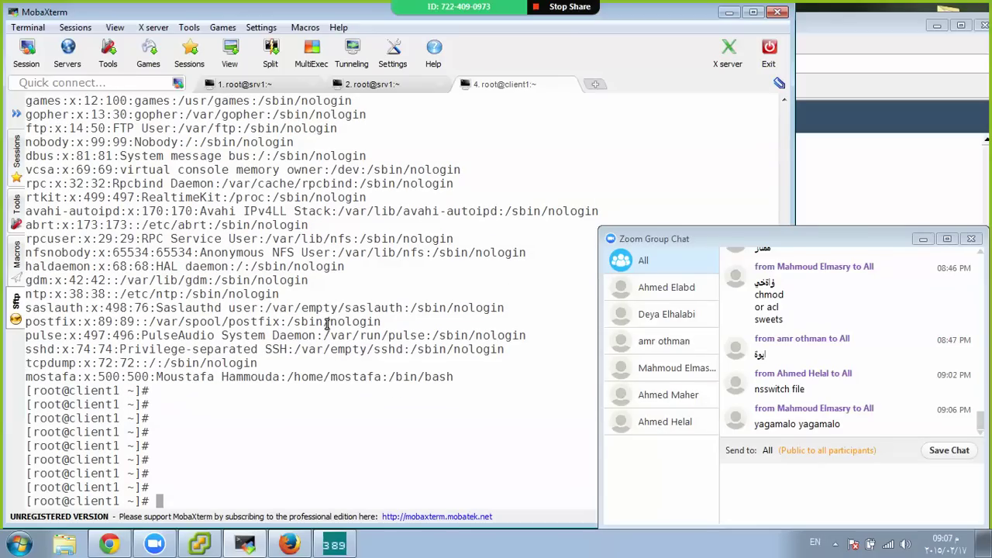
Run ldapsearch -x -ZZ -W -D "cn=Directory Manager", enter the password, and review the 12 entries
type("ldapsearch -x -")
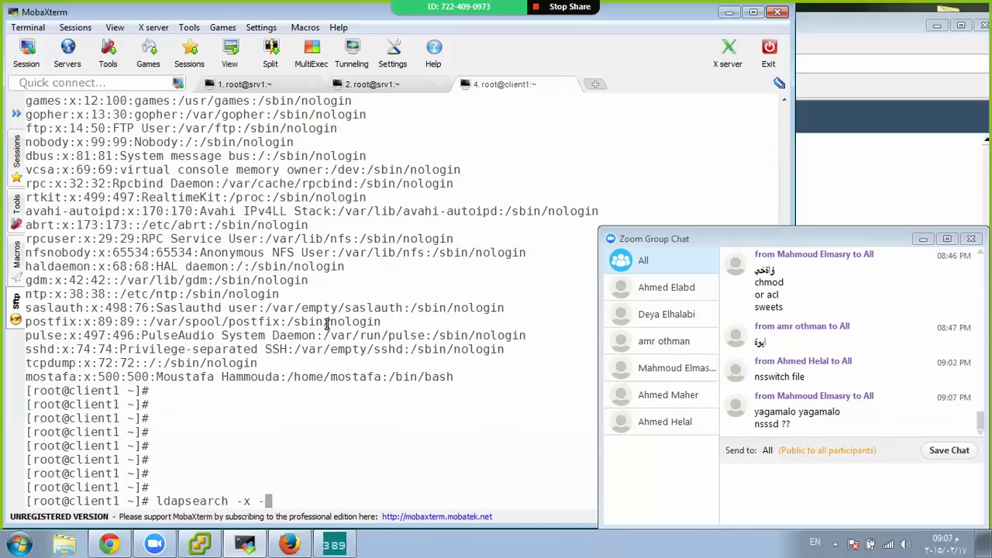
type("ZZ")
type("-W -")
type("D")
type(" \"c\"")
key("Left")
type("cn=Dir")
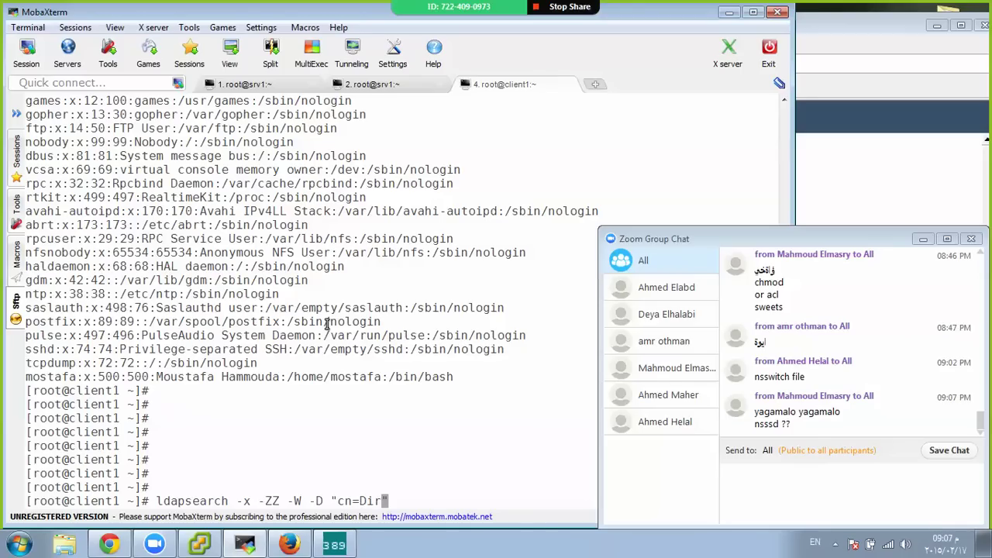
type("ectory Manager")
key("ctrl+l")
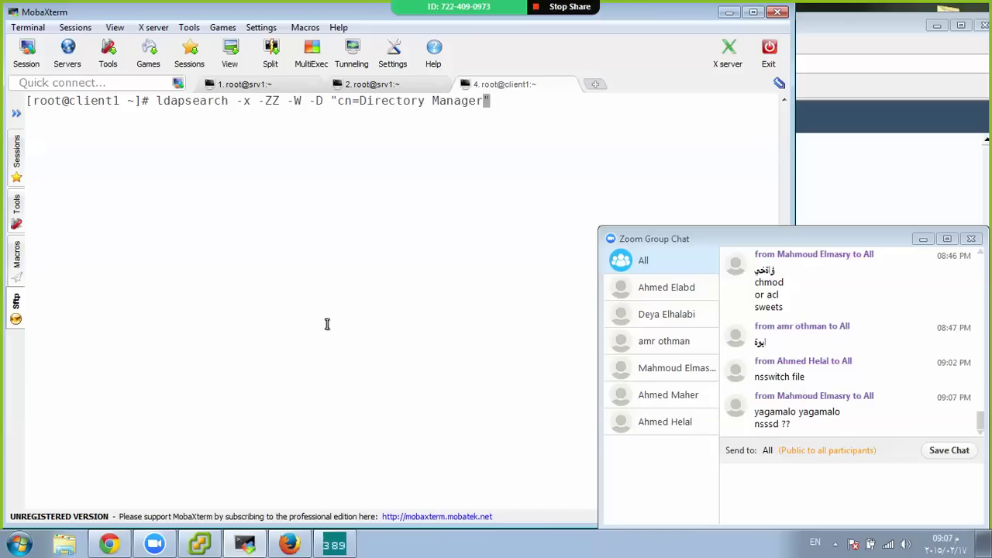
key("Return")
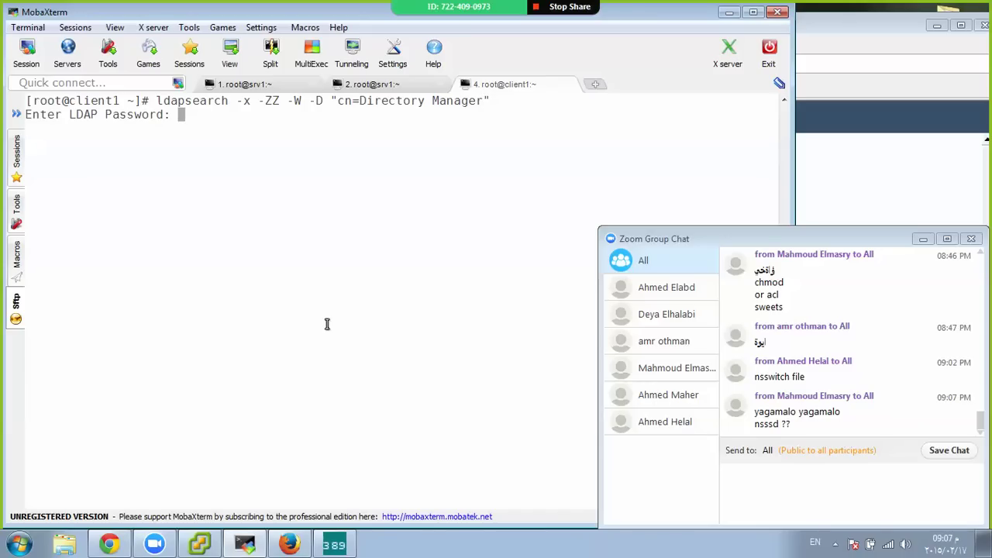
key("Return")
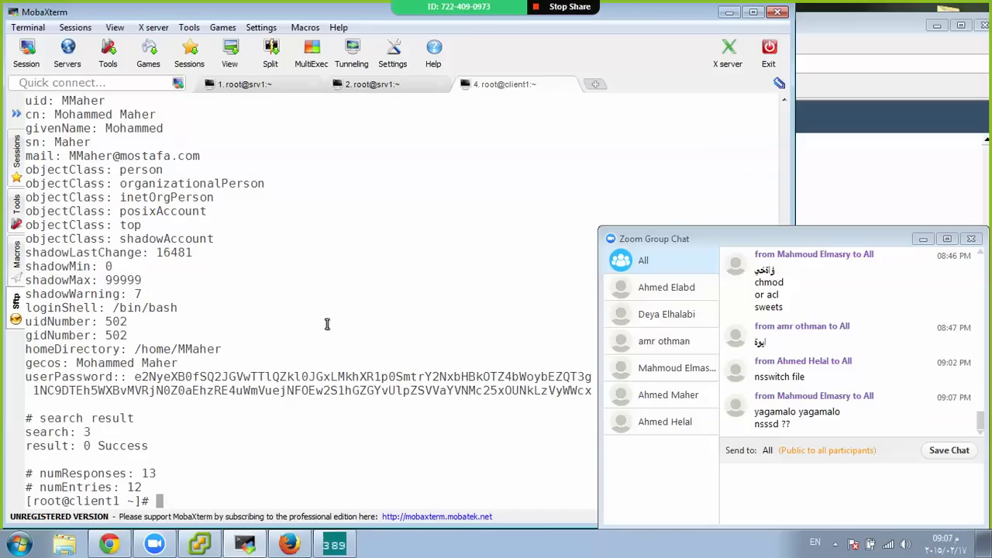
scroll(327, 323, "up", 13)
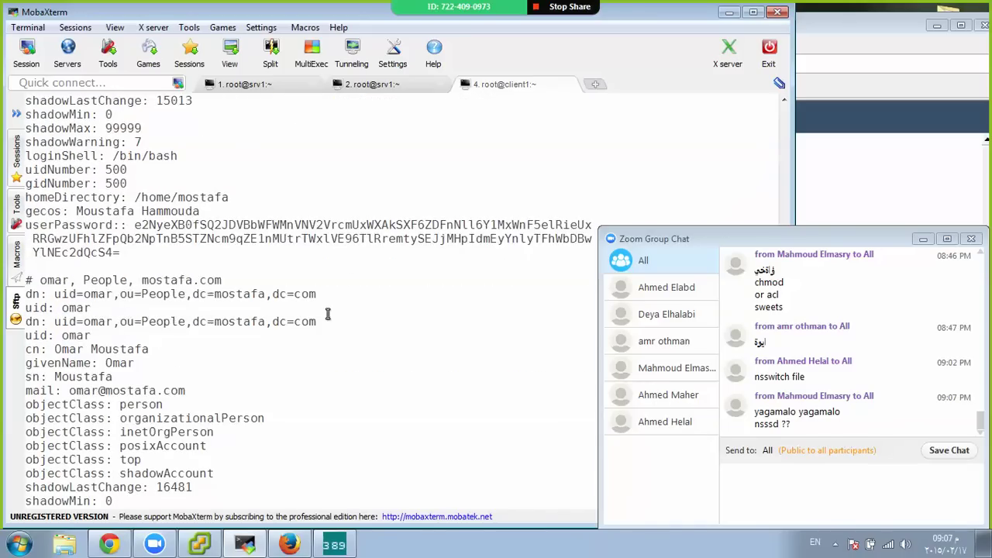
scroll(332, 321, "down", 6)
scroll(332, 321, "down", 8)
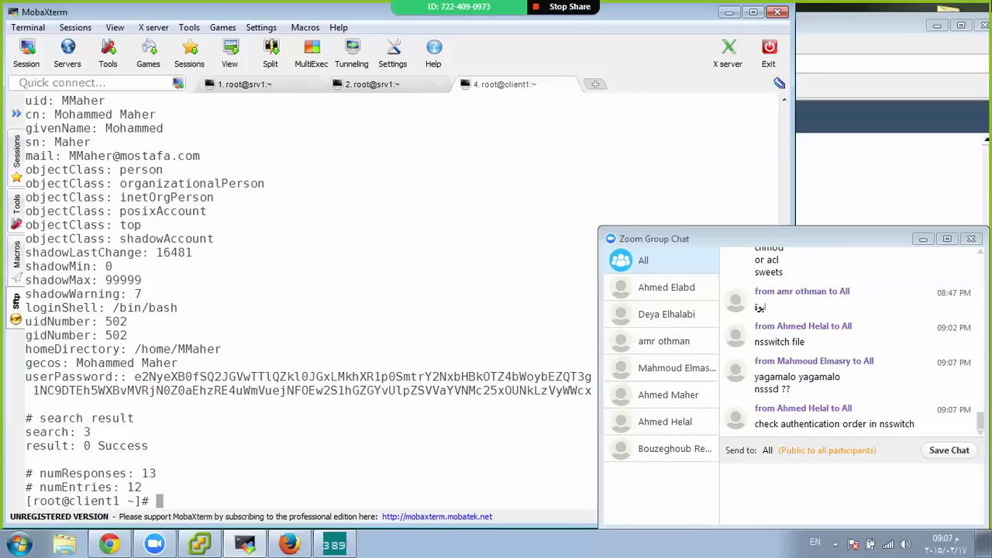
Open the Centos_Client console in vSphere Client and unlock its desktop session
mouse_move(334, 545)
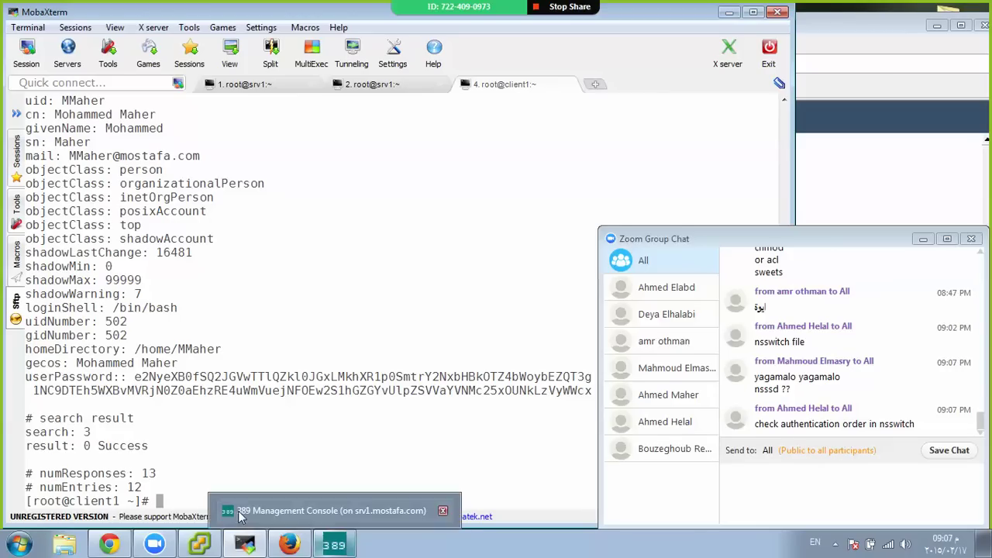
left_click(199, 545)
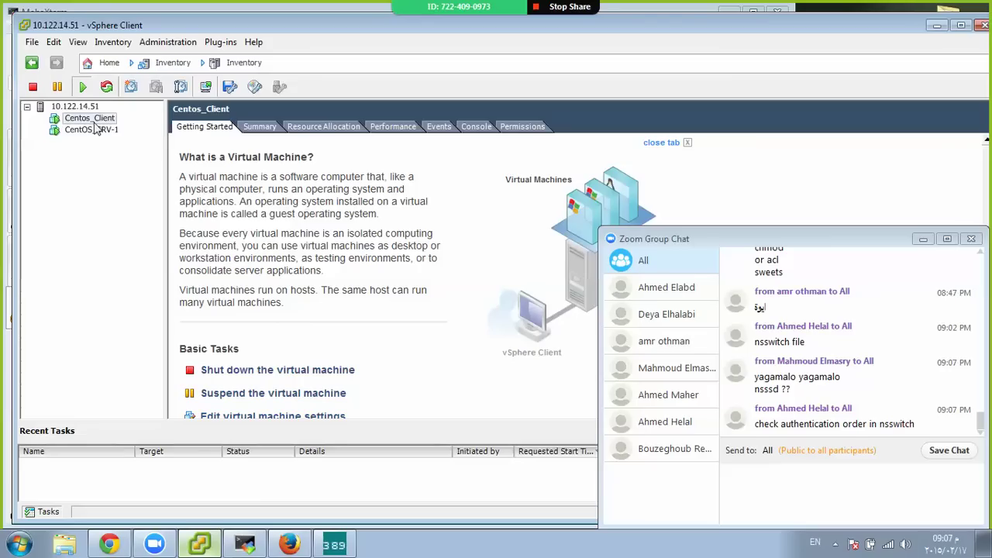
left_click(205, 87)
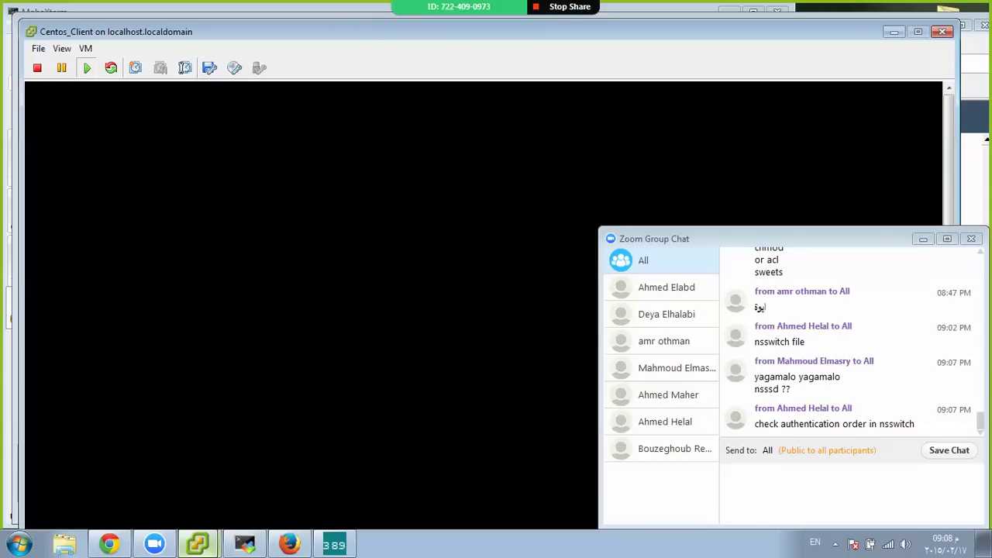
type("•••••••")
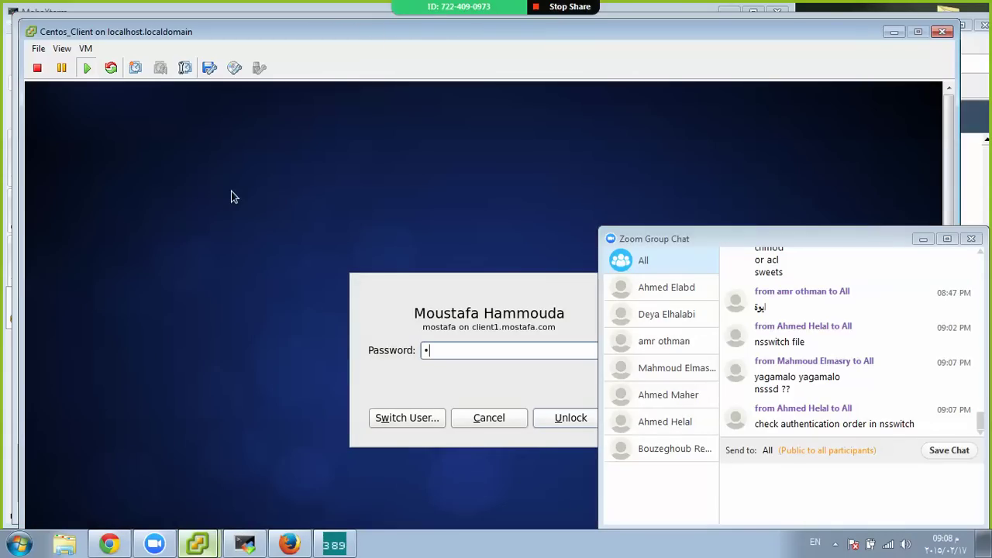
key("Return")
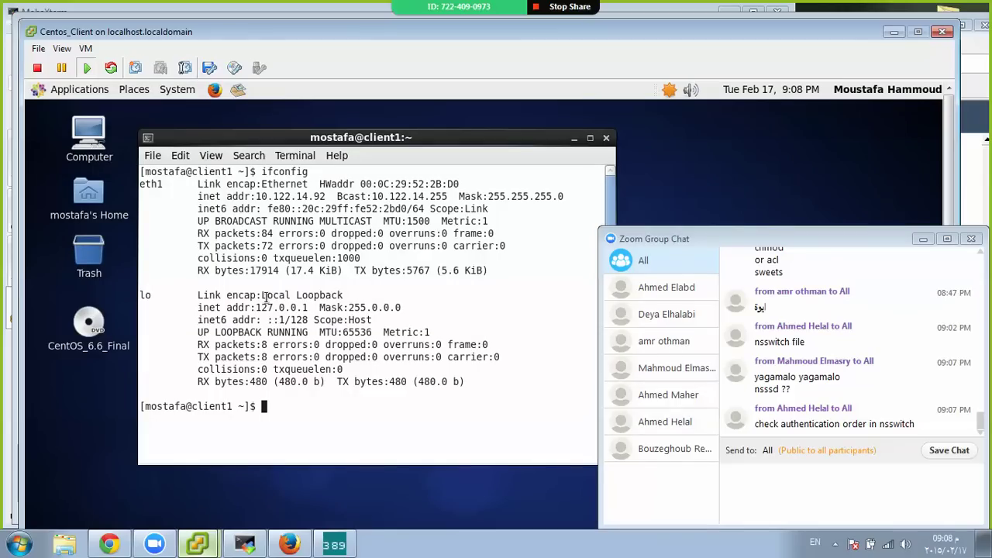
Switch to root with su - and reboot the client VM
type("s")
type("u -")
key("Return")
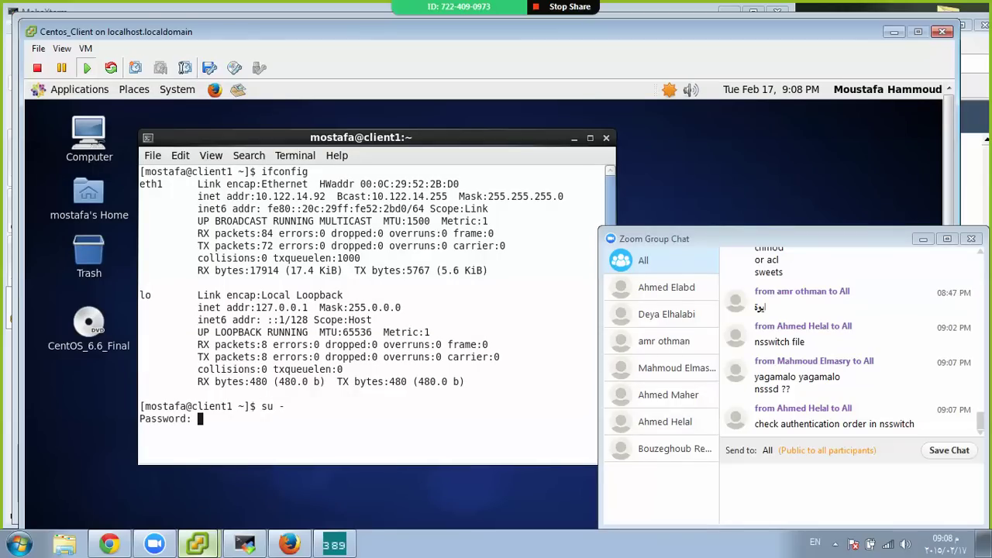
key("Return")
type("reboot")
key("Return")
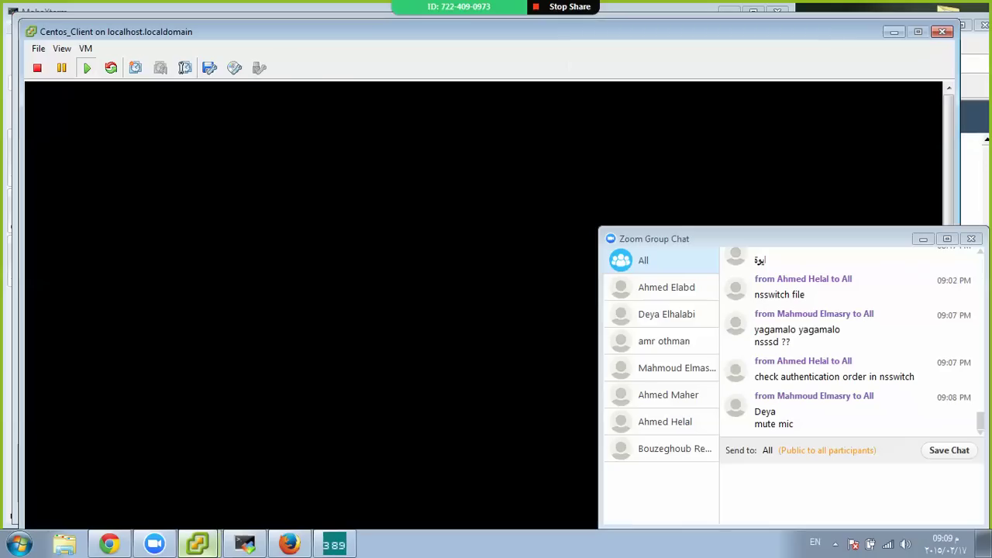
left_click(244, 547)
key("Up")
key("Return")
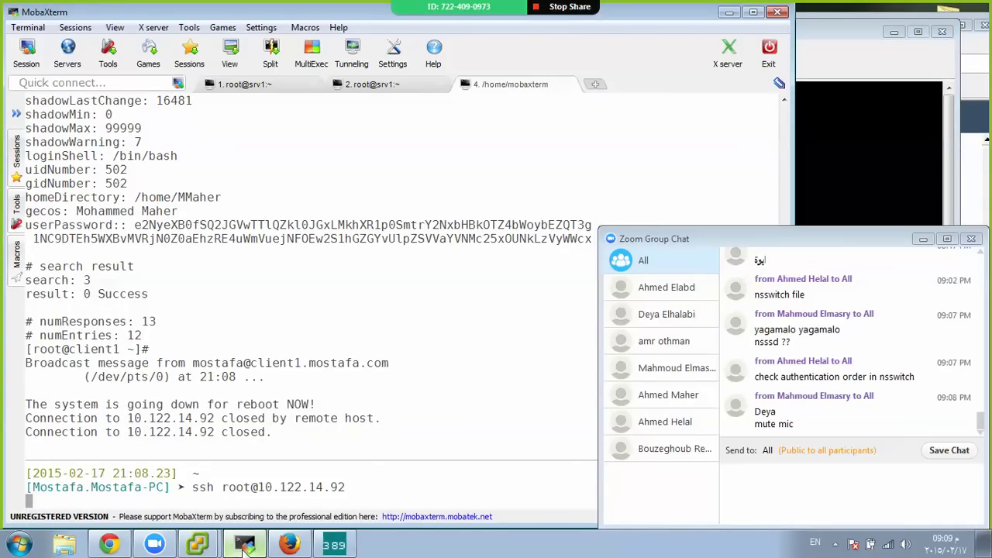
type("get")
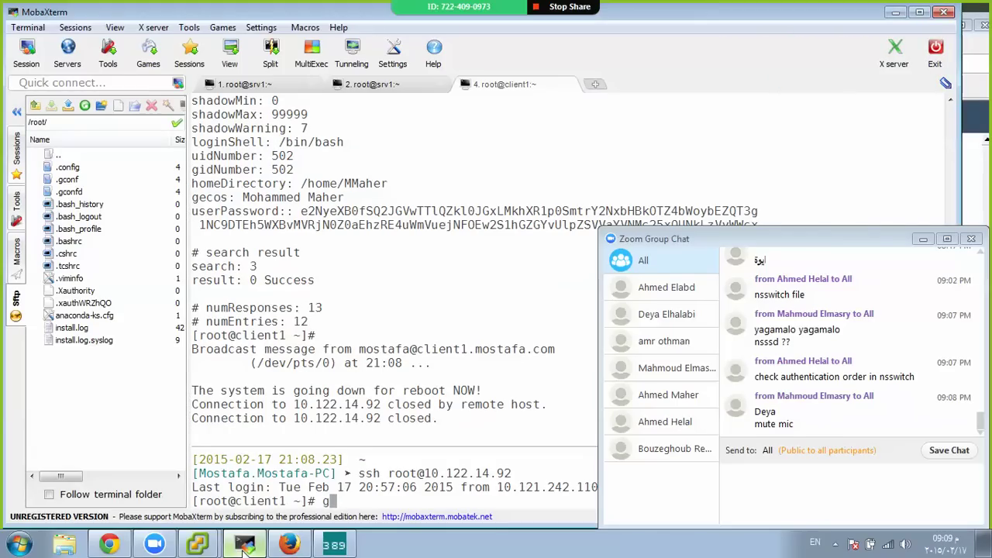
type("e")
type("nt passwd")
key("Return")
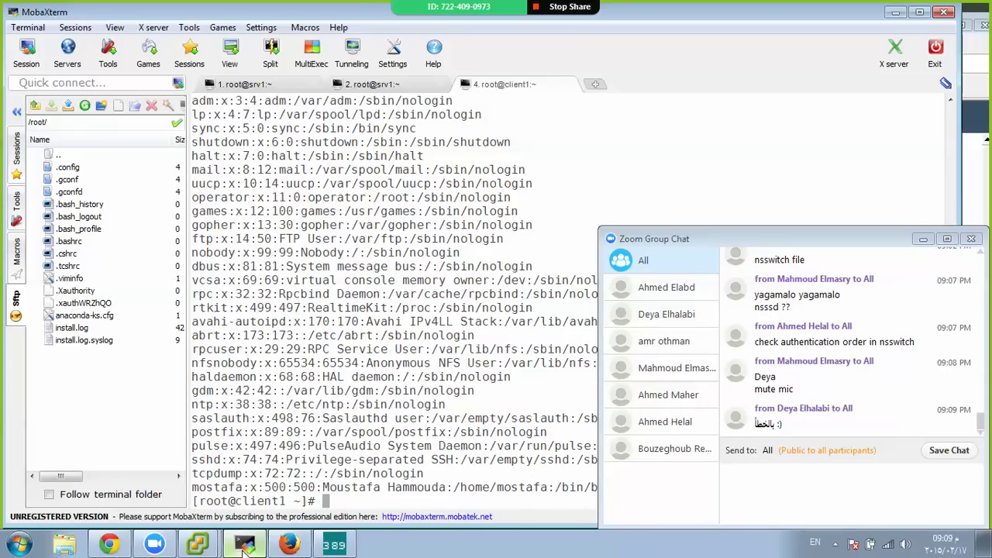
type("su -")
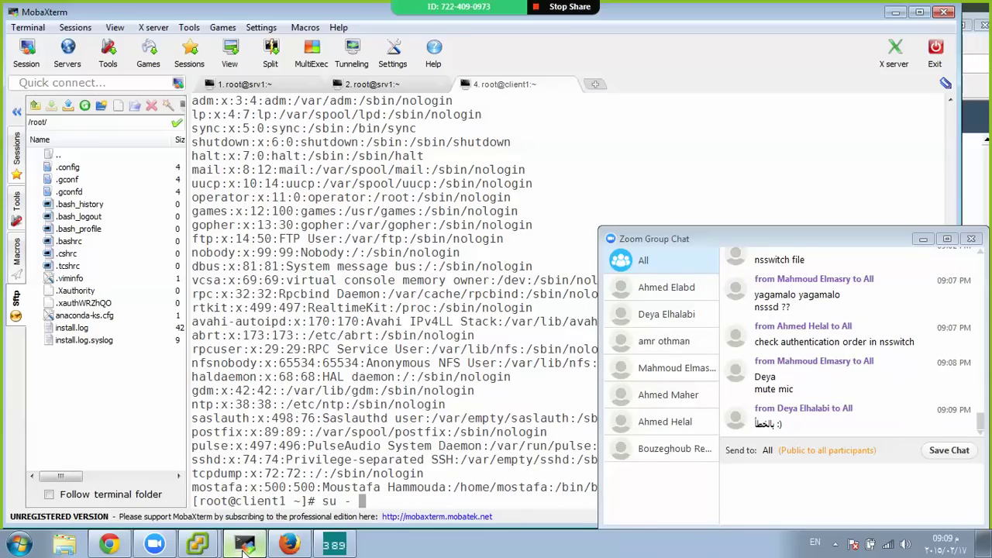